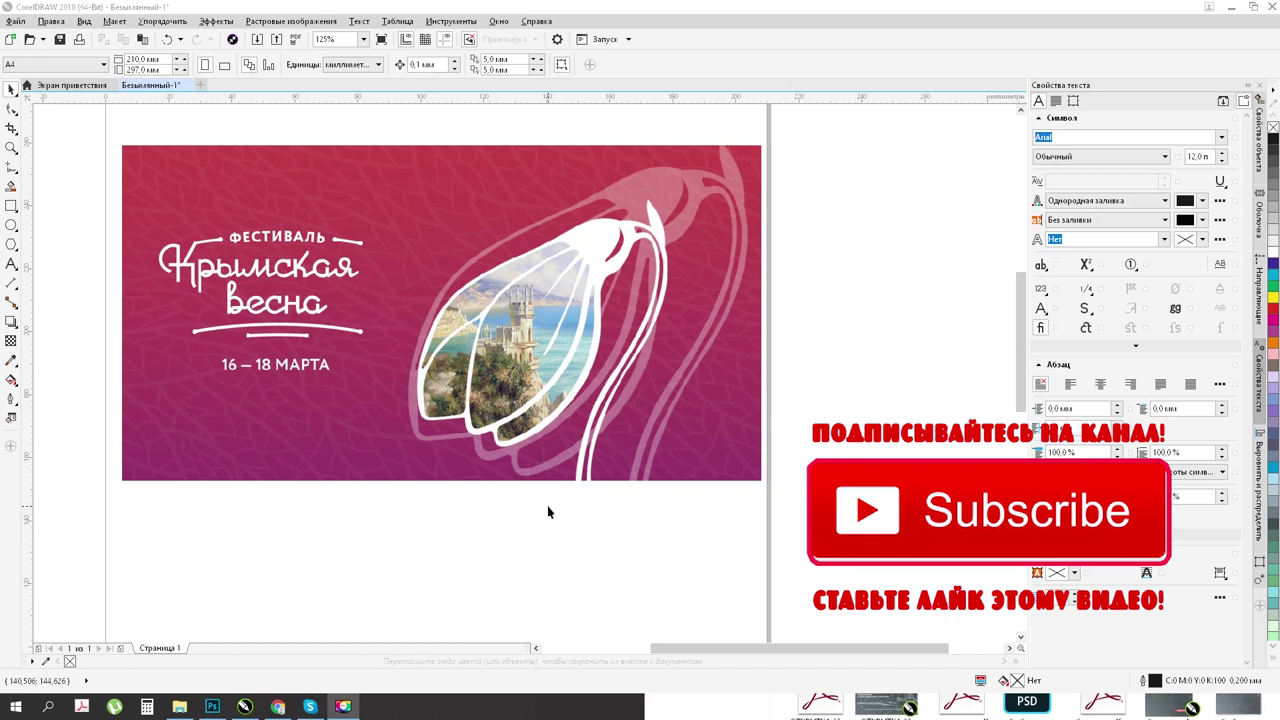
# Step: Lock the festival banner bitmap in place so it can serve as a tracing background
pyautogui.scroll(2, 517, 300)
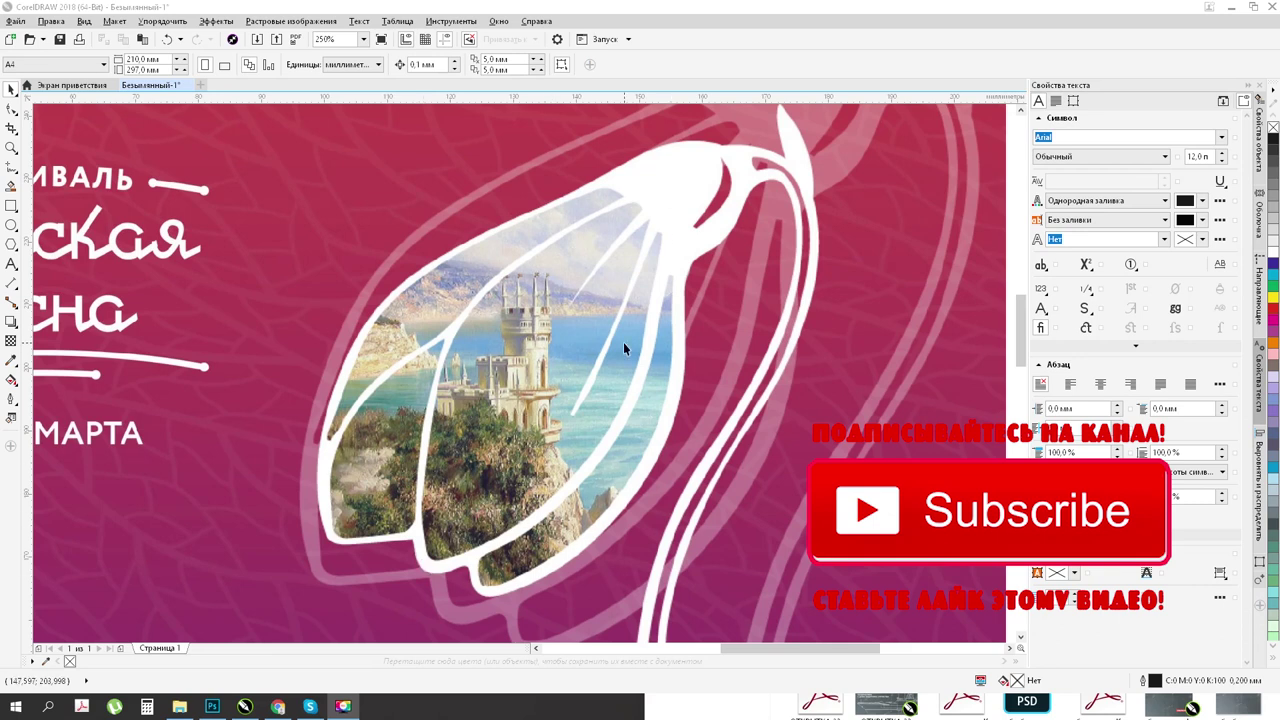
pyautogui.scroll(-2, 623, 342)
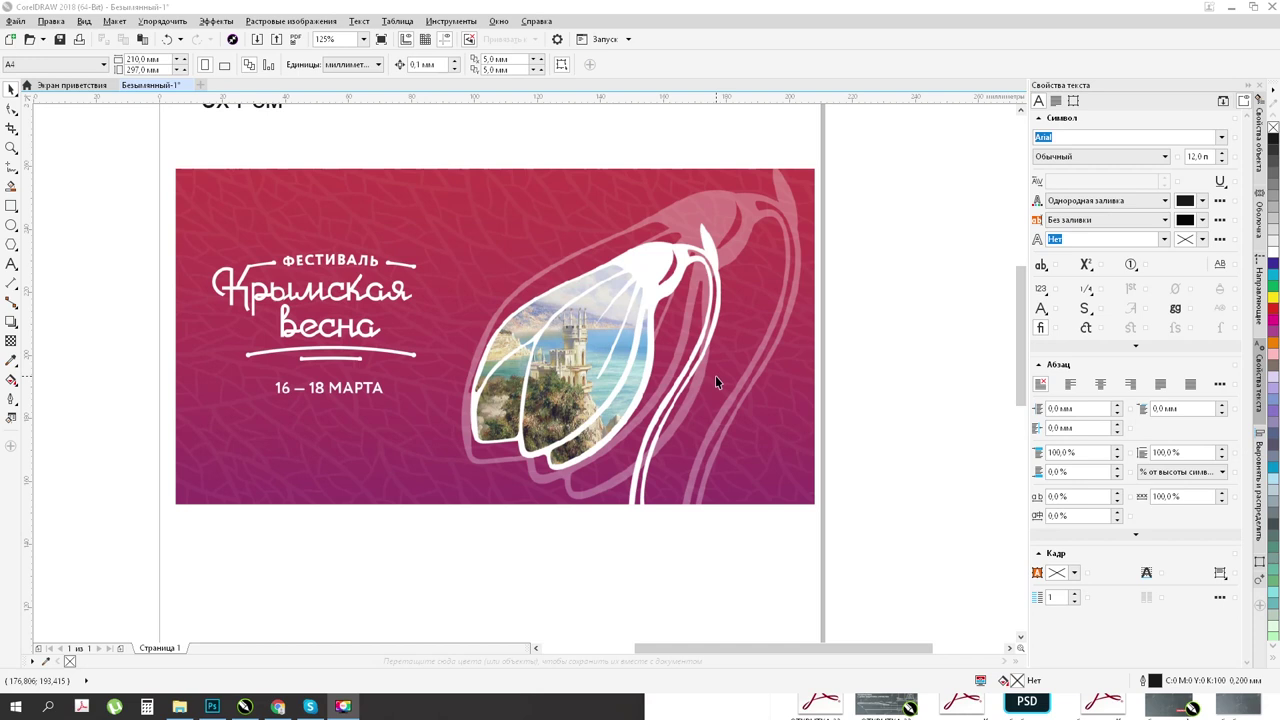
pyautogui.click(619, 382)
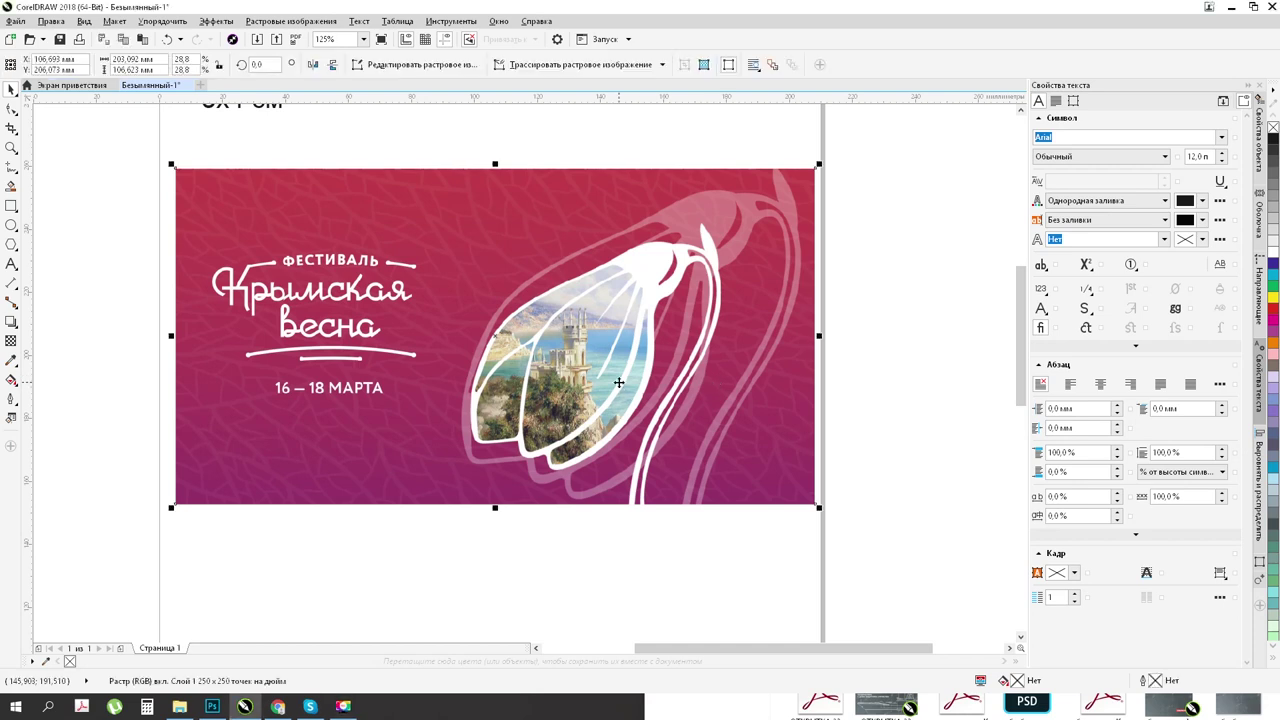
pyautogui.rightClick(620, 384)
pyautogui.click(678, 523)
pyautogui.click(680, 545)
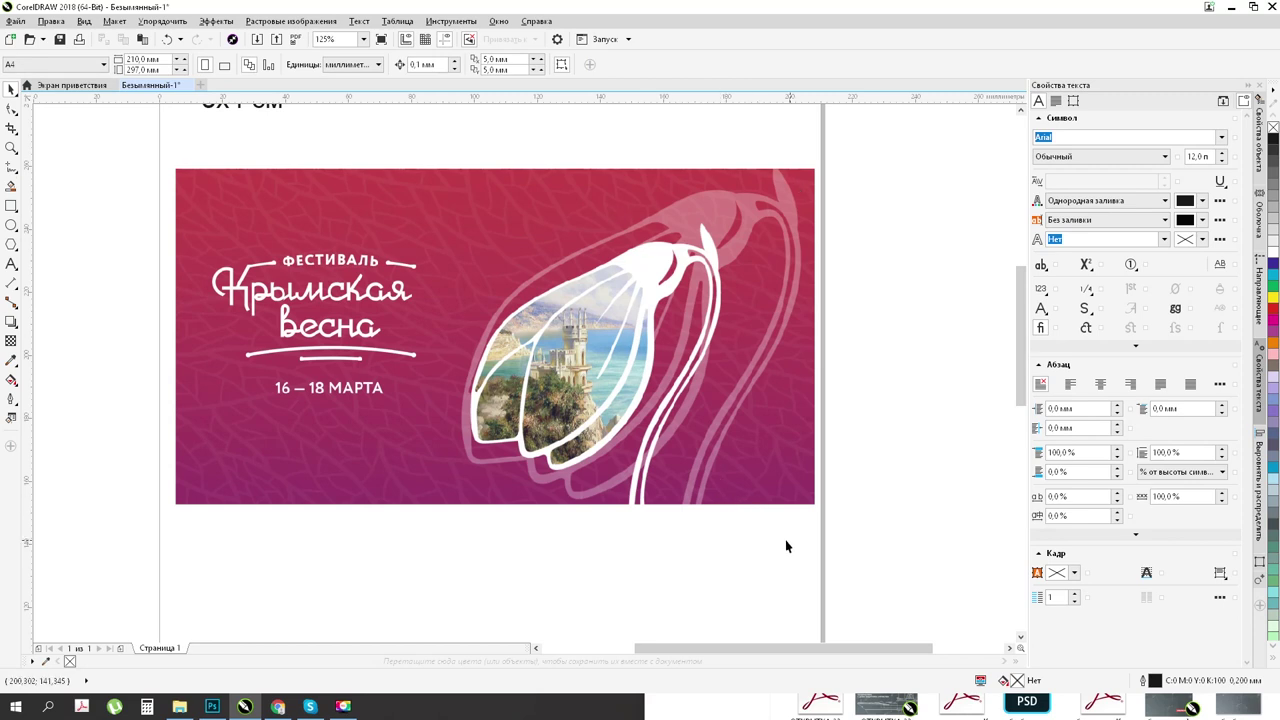
# Step: Start a straight-segment Polyline outline up the white flower's outer stem, around the leaf tip and down the bud's upper-left side
pyautogui.scroll(2, 793, 240)
pyautogui.scroll(-2, 408, 284)
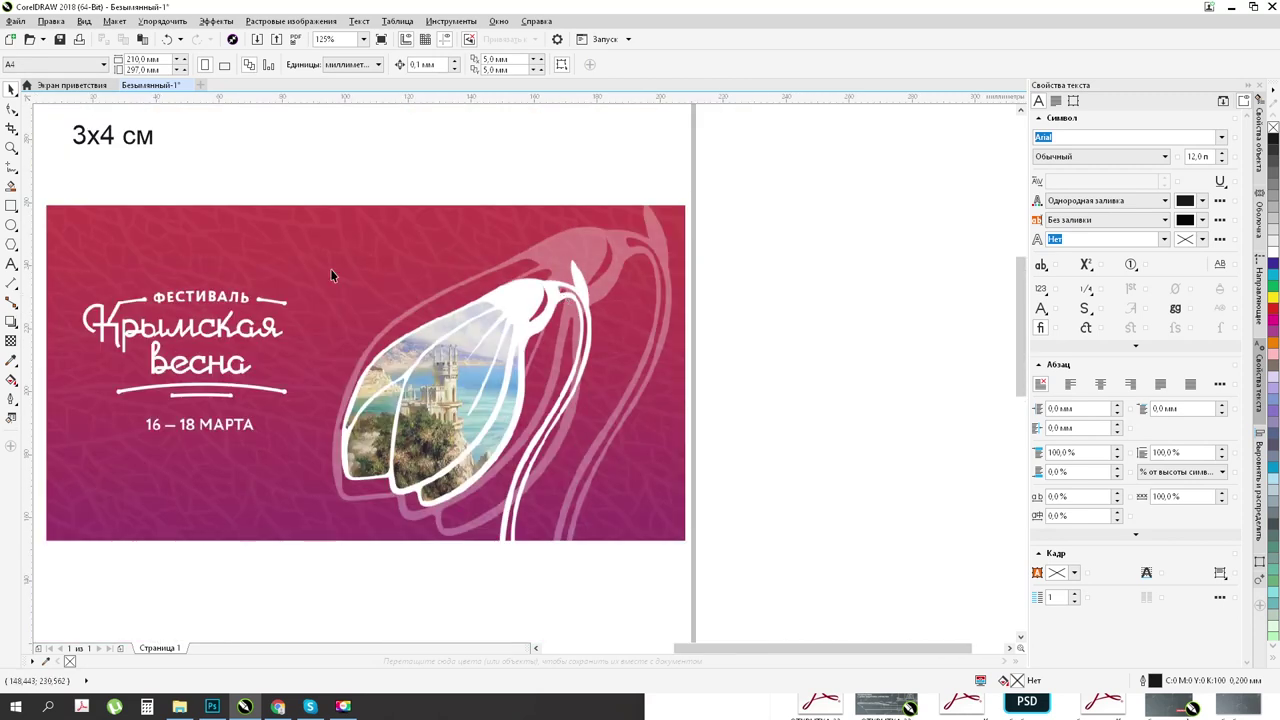
pyautogui.click(17, 174)
pyautogui.click(17, 174)
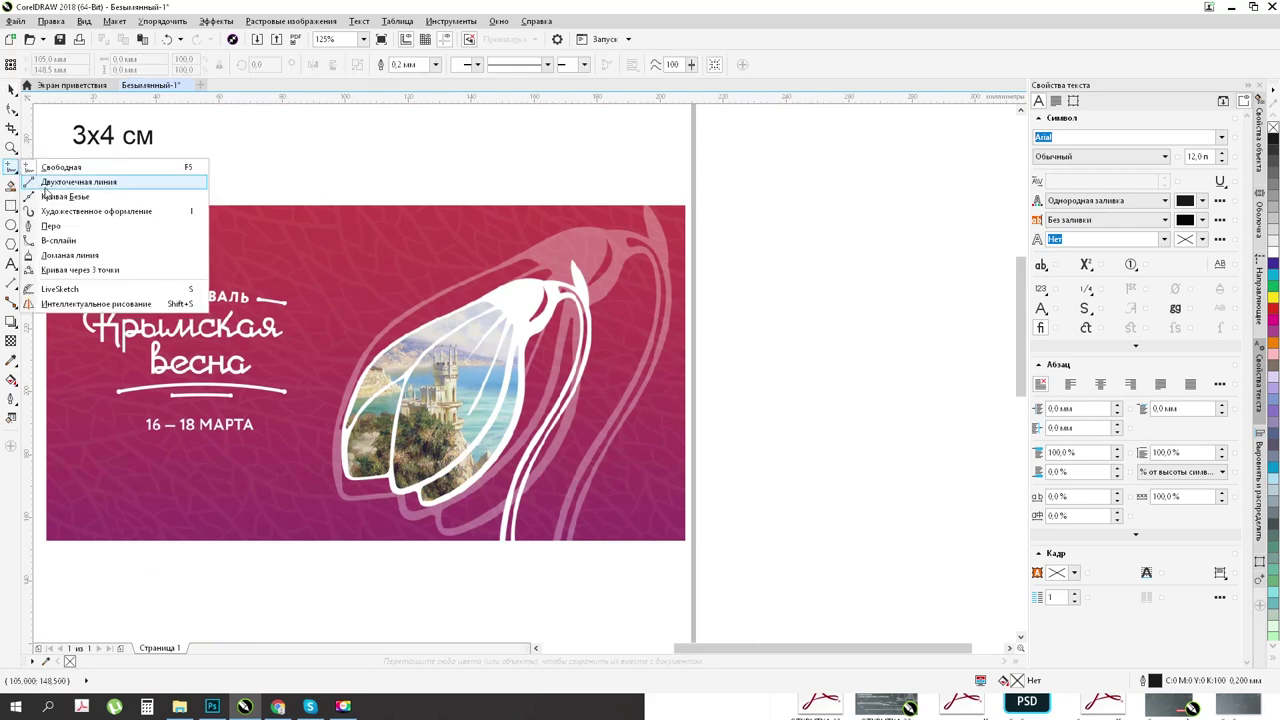
pyautogui.click(85, 259)
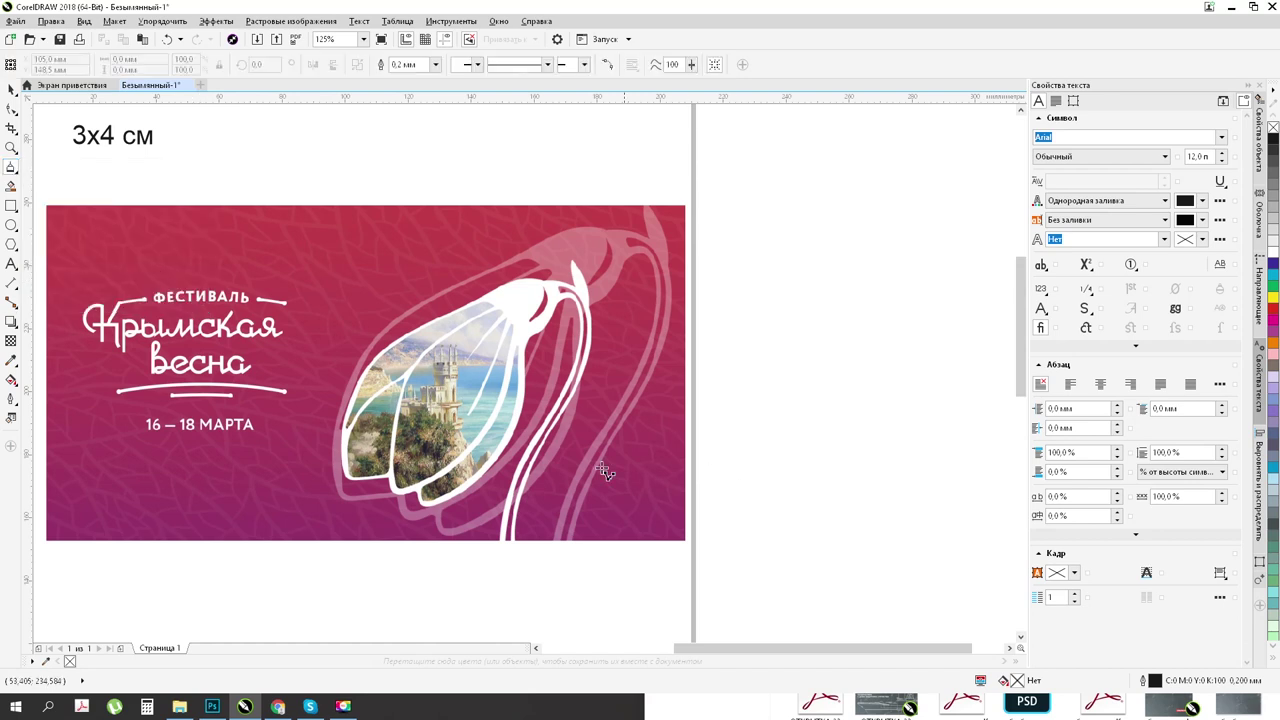
pyautogui.scroll(2, 531, 517)
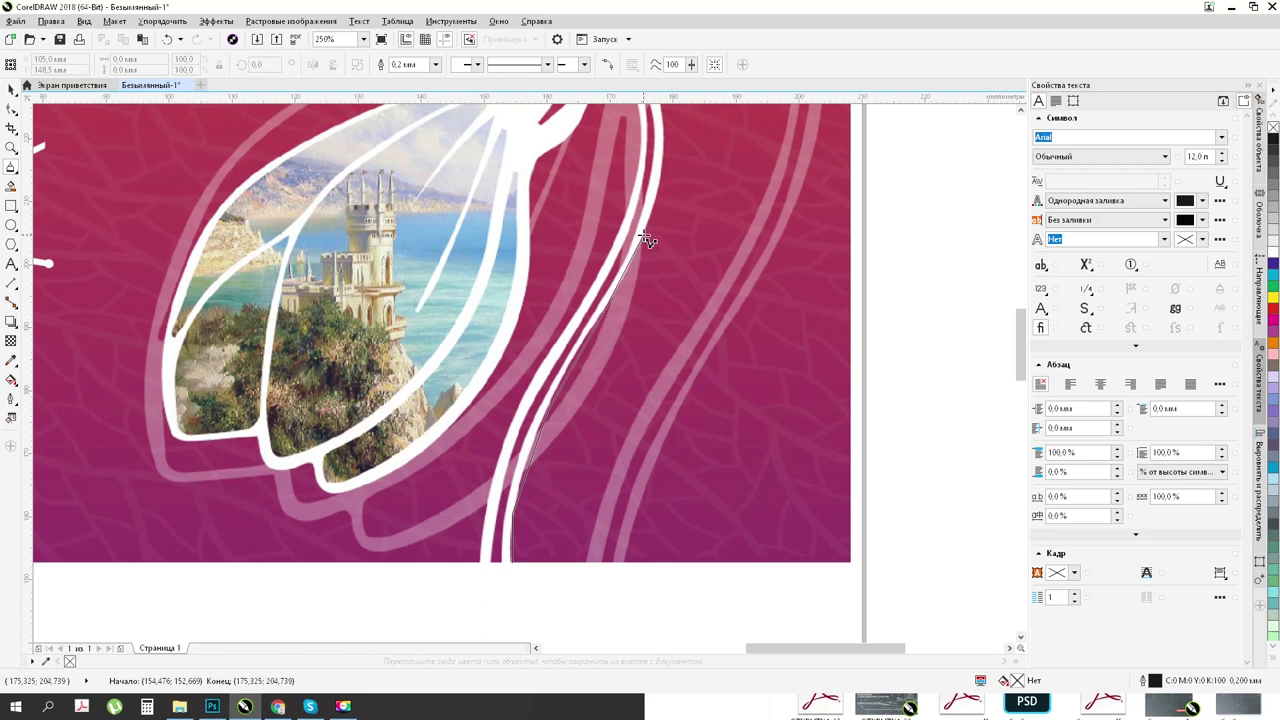
pyautogui.scroll(3, 648, 240)
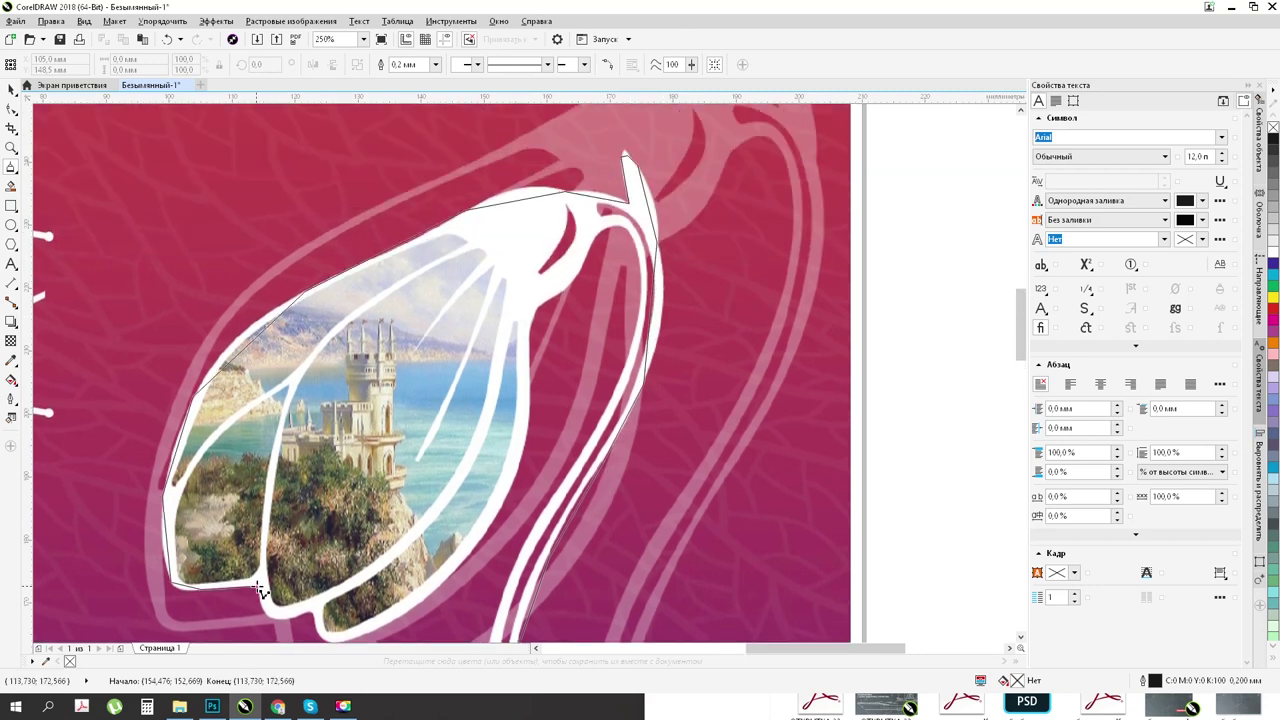
pyautogui.click(257, 587)
pyautogui.click(261, 606)
# Step: Continue the polyline around the petal bottoms, up the bud's right side and down the stem, closing it at the stem's base
pyautogui.scroll(-1, 316, 622)
pyautogui.click(366, 580)
pyautogui.click(524, 393)
pyautogui.click(531, 268)
pyautogui.click(634, 330)
pyautogui.click(521, 536)
pyautogui.scroll(-2, 521, 536)
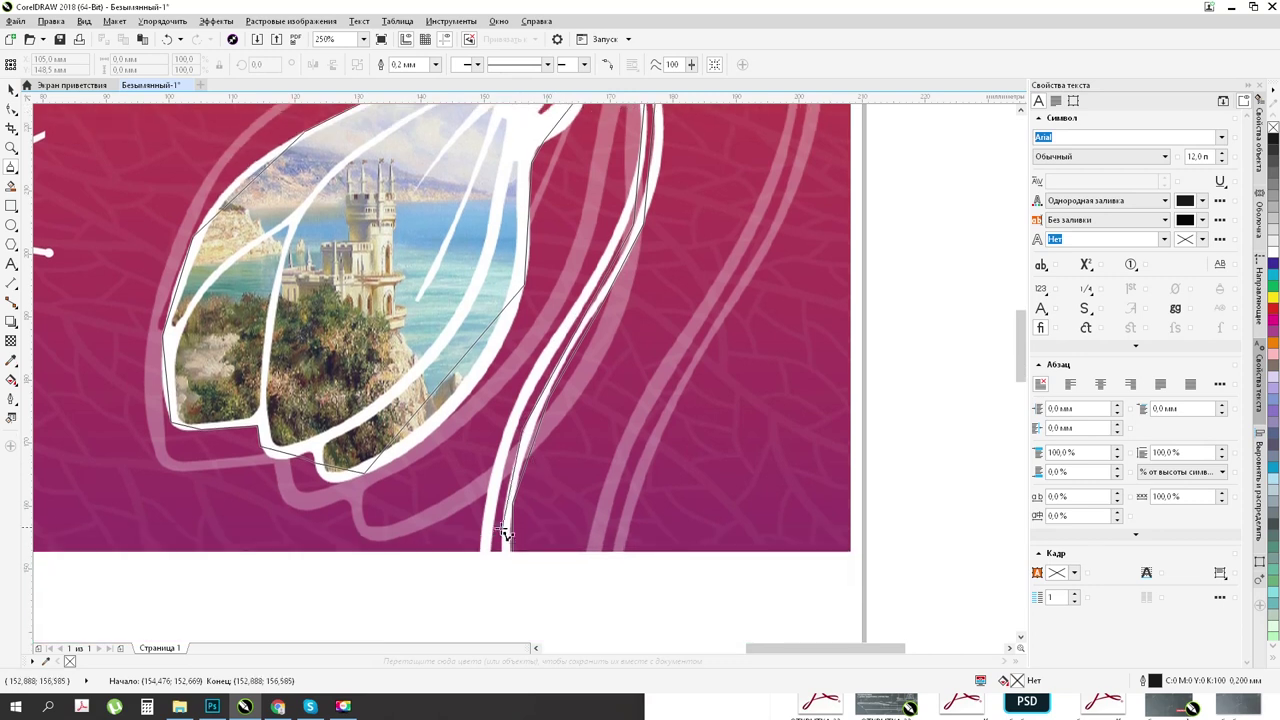
pyautogui.click(499, 535)
pyautogui.click(502, 551)
pyautogui.click(512, 552)
# Step: Select all nodes of the flower outline and convert its straight segments to curves
pyautogui.scroll(-1, 457, 540)
pyautogui.doubleClick(11, 108)
pyautogui.click(194, 70)
# Step: Bend the outline segments over the top of the flower head and under the stem's arch to match the white artwork
pyautogui.scroll(3, 483, 297)
pyautogui.doubleClick(503, 240)
pyautogui.moveTo(503, 240); pyautogui.dragTo(509, 185)
pyautogui.moveTo(645, 209); pyautogui.dragTo(677, 172)
pyautogui.click(367, 272)
pyautogui.moveTo(367, 272); pyautogui.dragTo(371, 247)
pyautogui.moveTo(842, 218); pyautogui.dragTo(842, 190)
pyautogui.moveTo(968, 242); pyautogui.dragTo(971, 243)
pyautogui.moveTo(906, 381); pyautogui.dragTo(915, 328)
# Step: Shape the outline along the underside of the flower head and the upper right side of the bud
pyautogui.scroll(-3, 726, 486)
pyautogui.moveTo(724, 335); pyautogui.dragTo(738, 382)
pyautogui.moveTo(826, 207); pyautogui.dragTo(818, 217)
pyautogui.scroll(-1, 628, 343)
pyautogui.scroll(2, 613, 426)
pyautogui.moveTo(657, 331); pyautogui.dragTo(702, 313)
pyautogui.moveTo(610, 425); pyautogui.dragTo(591, 412)
pyautogui.scroll(-3, 603, 360)
pyautogui.scroll(1, 582, 467)
pyautogui.moveTo(576, 461); pyautogui.dragTo(583, 466)
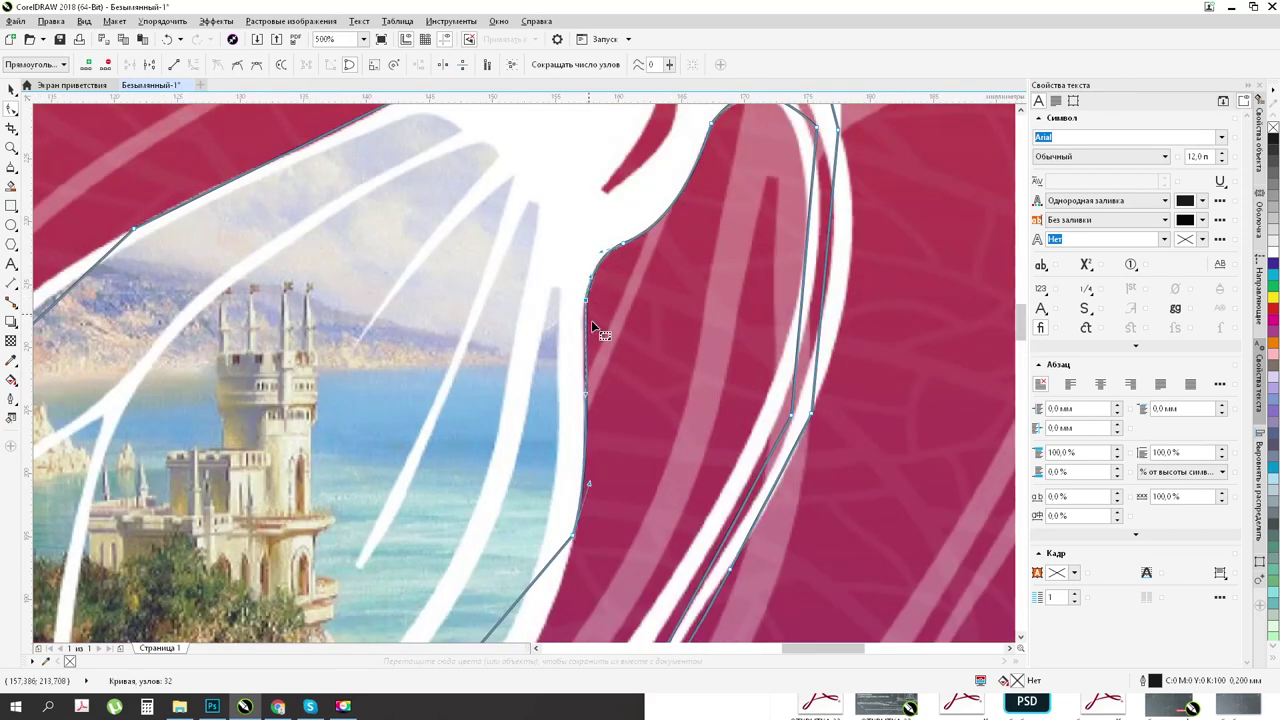
# Step: Curve the outline down the bud's right side and along the underside of the rightmost petal
pyautogui.scroll(1, 591, 320)
pyautogui.moveTo(583, 261); pyautogui.dragTo(579, 263)
pyautogui.scroll(-2, 579, 264)
pyautogui.scroll(1, 518, 492)
pyautogui.moveTo(481, 454); pyautogui.dragTo(514, 482)
pyautogui.scroll(-2, 520, 490)
pyautogui.scroll(2, 470, 548)
pyautogui.moveTo(391, 468); pyautogui.dragTo(386, 497)
pyautogui.moveTo(626, 400); pyautogui.dragTo(608, 422)
# Step: Adjust nodes and segments so the outline follows the rounded tips of the right and middle petals
pyautogui.scroll(2, 328, 473)
pyautogui.moveTo(415, 404); pyautogui.dragTo(438, 339)
pyautogui.doubleClick(459, 424)
pyautogui.doubleClick(336, 373)
pyautogui.moveTo(336, 373); pyautogui.dragTo(288, 383)
pyautogui.moveTo(362, 380); pyautogui.dragTo(385, 344)
pyautogui.moveTo(164, 338); pyautogui.dragTo(160, 398)
pyautogui.scroll(-3, 486, 427)
pyautogui.scroll(3, 414, 402)
pyautogui.moveTo(560, 515); pyautogui.dragTo(540, 492)
pyautogui.doubleClick(522, 469)
pyautogui.moveTo(520, 395); pyautogui.dragTo(511, 388)
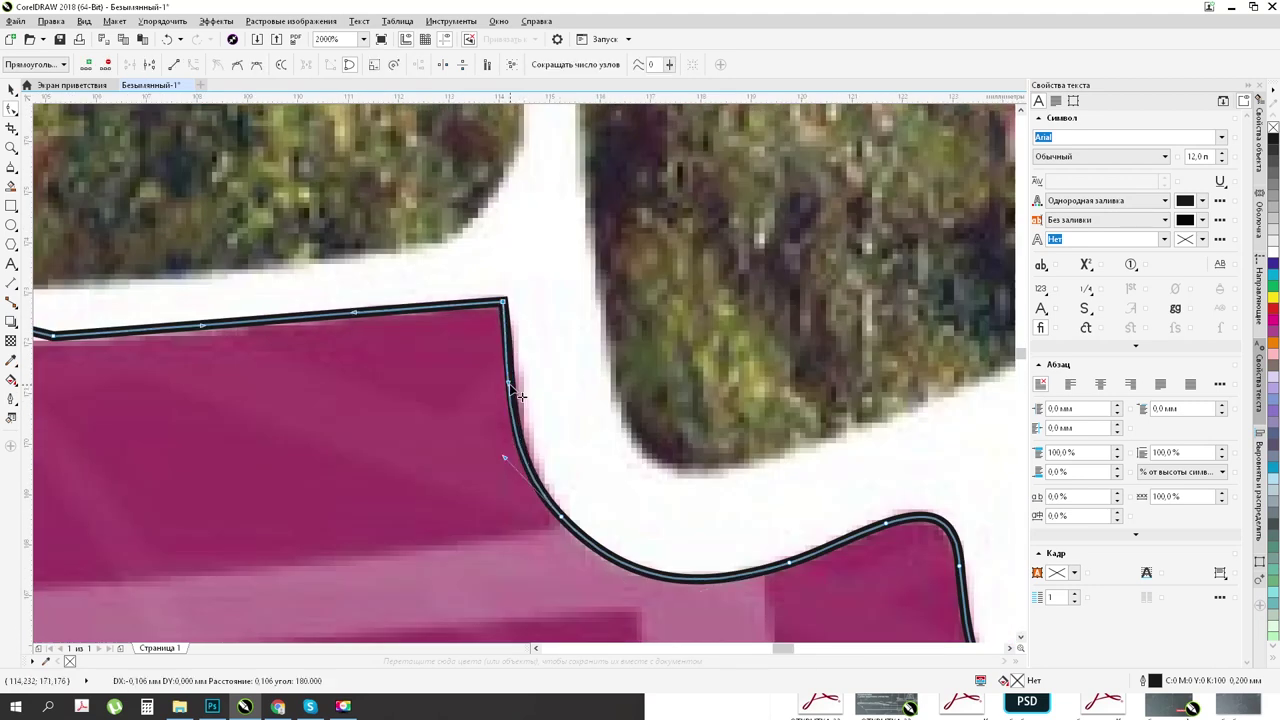
# Step: Fit the outline to the bottom edge and lower-left corner of the left petal
pyautogui.scroll(-2, 511, 388)
pyautogui.scroll(1, 372, 358)
pyautogui.moveTo(640, 383); pyautogui.dragTo(574, 383)
pyautogui.doubleClick(432, 394)
pyautogui.moveTo(369, 433); pyautogui.dragTo(360, 421)
pyautogui.moveTo(303, 254); pyautogui.dragTo(286, 261)
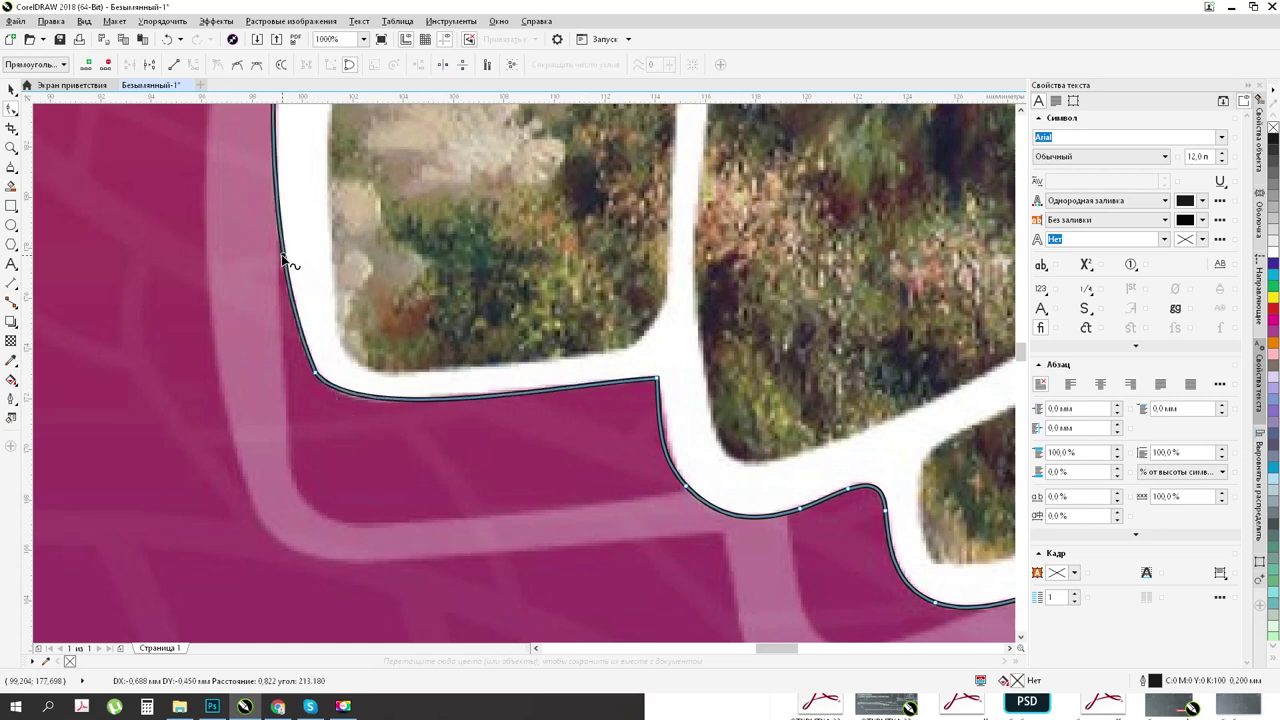
# Step: Bend the outline segments along the bud's left and upper-left edges to match the white contour
pyautogui.scroll(-2, 366, 425)
pyautogui.scroll(2, 361, 364)
pyautogui.moveTo(350, 353); pyautogui.dragTo(341, 346)
pyautogui.scroll(-2, 415, 410)
pyautogui.scroll(1, 421, 378)
pyautogui.moveTo(421, 378); pyautogui.dragTo(424, 374)
pyautogui.scroll(-1, 426, 385)
pyautogui.scroll(1, 502, 250)
pyautogui.moveTo(480, 312); pyautogui.dragTo(465, 291)
# Step: Shape the outline around the pointed leaf above the flower head, fitting its tip and both sides
pyautogui.scroll(-1, 486, 406)
pyautogui.scroll(3, 888, 157)
pyautogui.moveTo(696, 443); pyautogui.dragTo(689, 445)
pyautogui.moveTo(660, 253); pyautogui.dragTo(672, 314)
pyautogui.moveTo(713, 242); pyautogui.dragTo(773, 301)
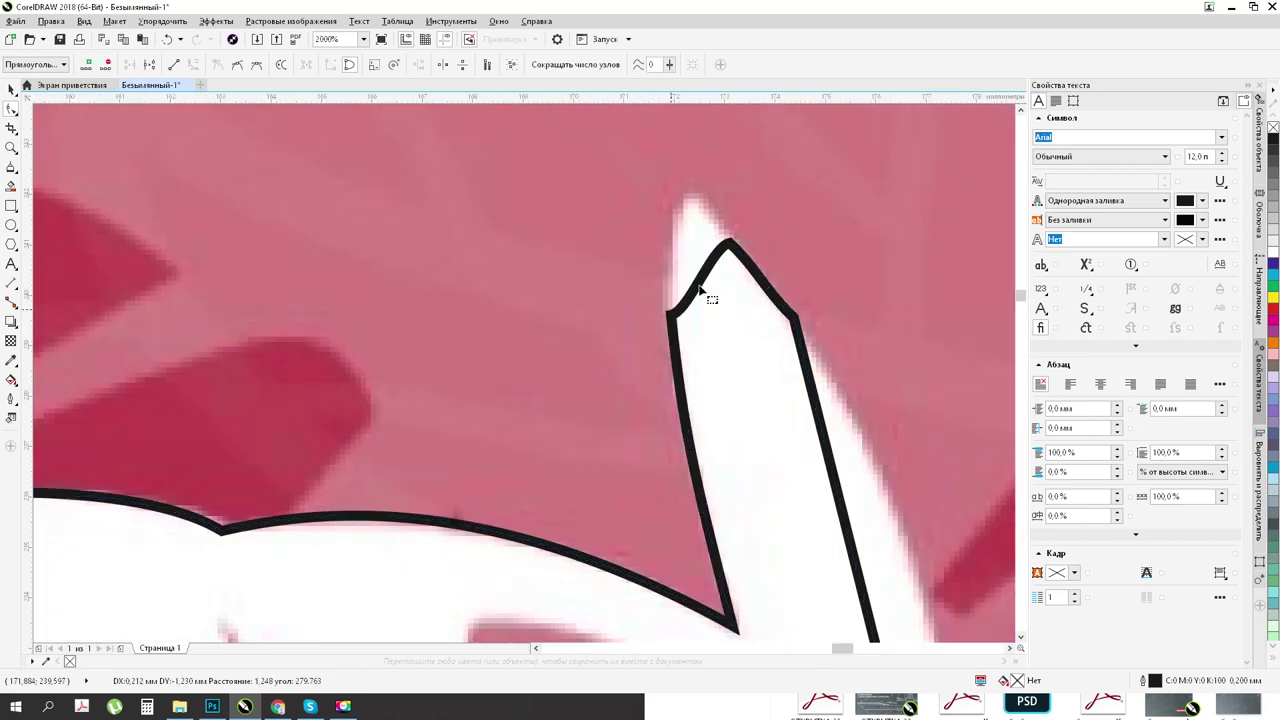
pyautogui.moveTo(698, 282); pyautogui.dragTo(683, 212)
pyautogui.doubleClick(793, 317)
pyautogui.scroll(-2, 600, 215)
pyautogui.scroll(1, 657, 319)
pyautogui.moveTo(672, 320); pyautogui.dragTo(693, 314)
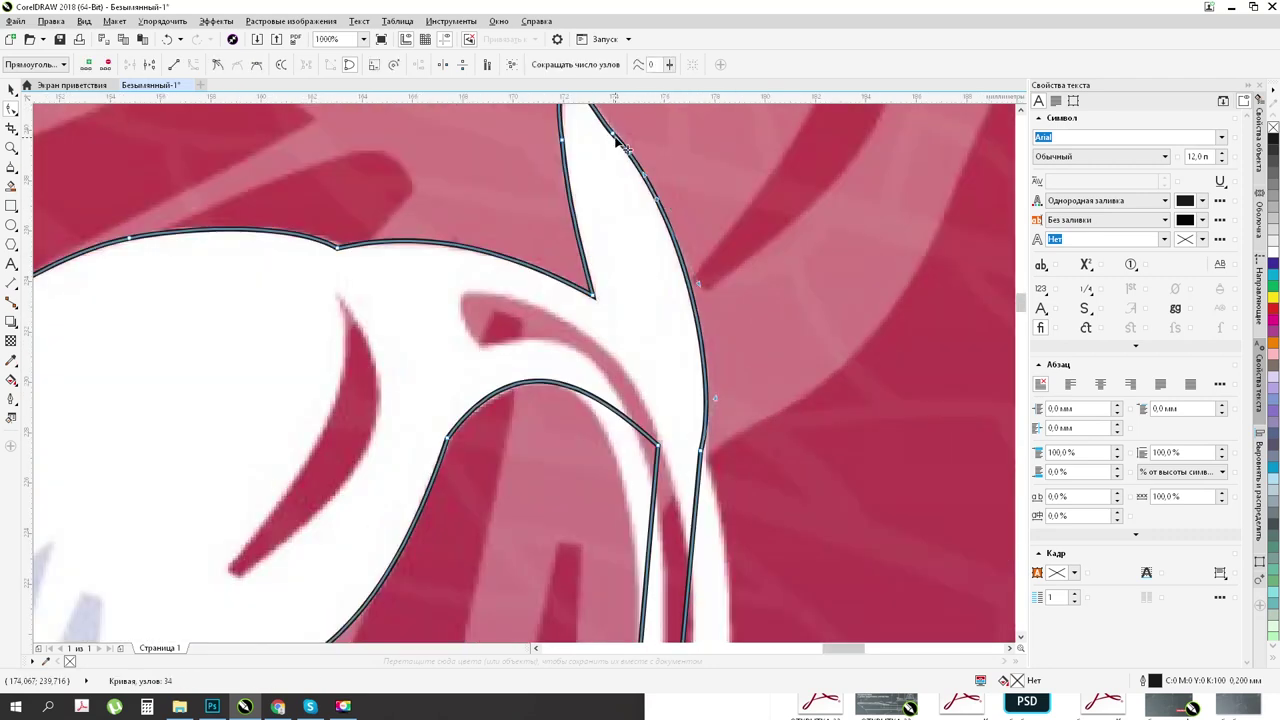
pyautogui.moveTo(614, 134); pyautogui.dragTo(657, 199)
# Step: Curve the outline along the upper outer edge of the stem and around the notch where the stem meets the flower head
pyautogui.scroll(-2, 695, 309)
pyautogui.scroll(1, 694, 377)
pyautogui.moveTo(694, 377); pyautogui.dragTo(711, 377)
pyautogui.doubleClick(589, 287)
pyautogui.click(573, 305)
pyautogui.moveTo(589, 287); pyautogui.dragTo(573, 233)
pyautogui.scroll(3, 588, 246)
pyautogui.moveTo(580, 318); pyautogui.dragTo(557, 340)
pyautogui.moveTo(471, 137); pyautogui.dragTo(511, 147)
pyautogui.moveTo(458, 150); pyautogui.dragTo(477, 177)
pyautogui.scroll(-2, 621, 255)
pyautogui.moveTo(753, 342); pyautogui.dragTo(767, 320)
# Step: Fit the inner and outer sides of the upper right stem strand to the white line
pyautogui.scroll(-1, 786, 350)
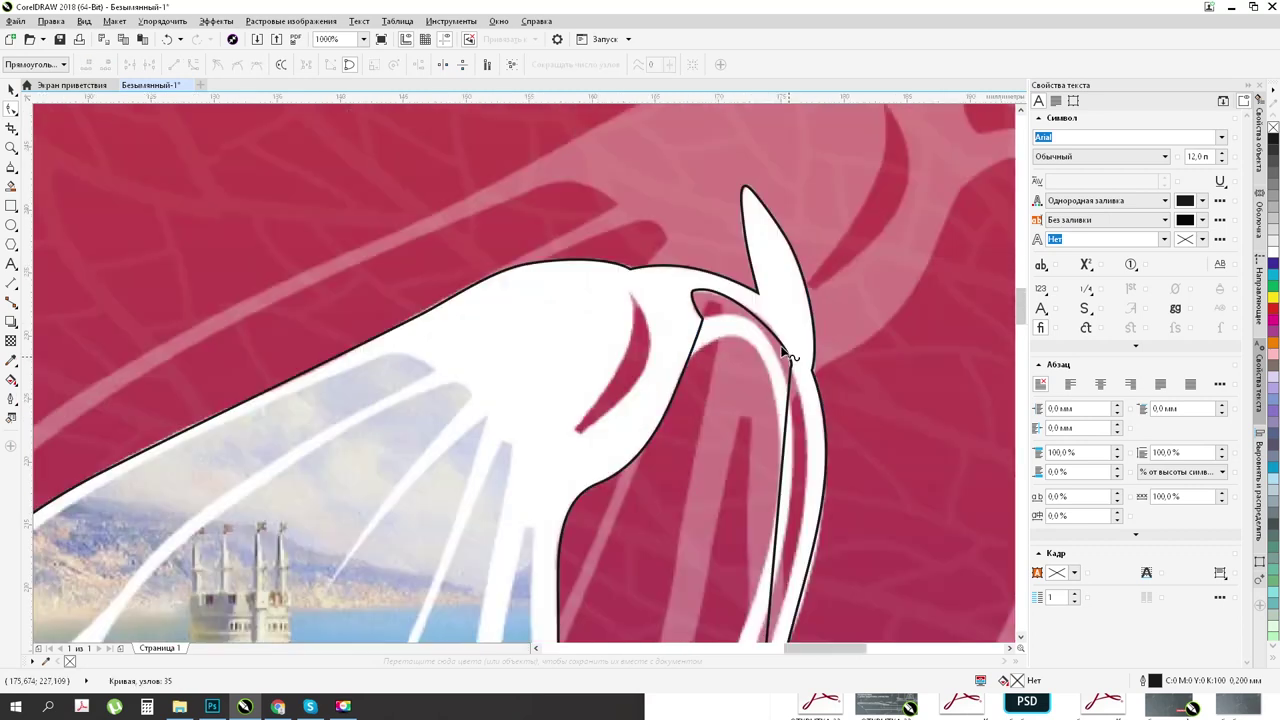
pyautogui.scroll(1, 787, 355)
pyautogui.scroll(1, 766, 266)
pyautogui.doubleClick(773, 413)
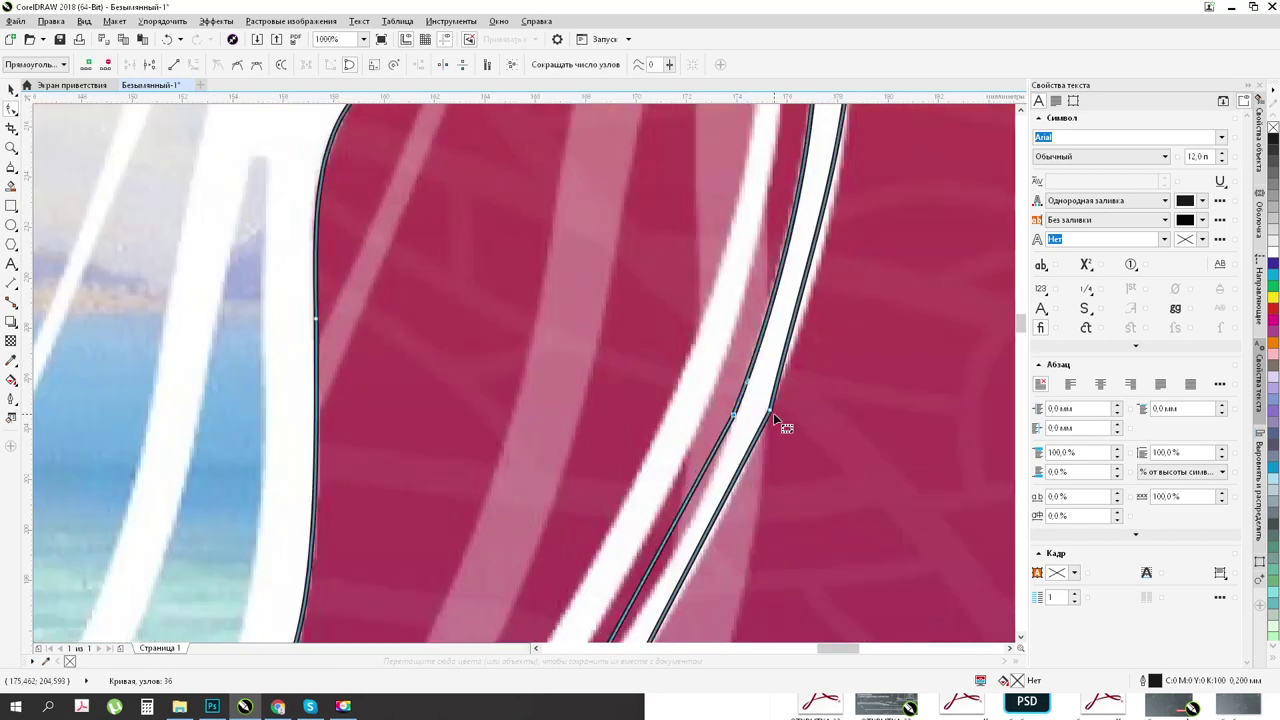
pyautogui.scroll(-1, 773, 413)
pyautogui.moveTo(802, 295); pyautogui.dragTo(815, 293)
pyautogui.scroll(1, 698, 572)
pyautogui.moveTo(765, 405); pyautogui.dragTo(736, 417)
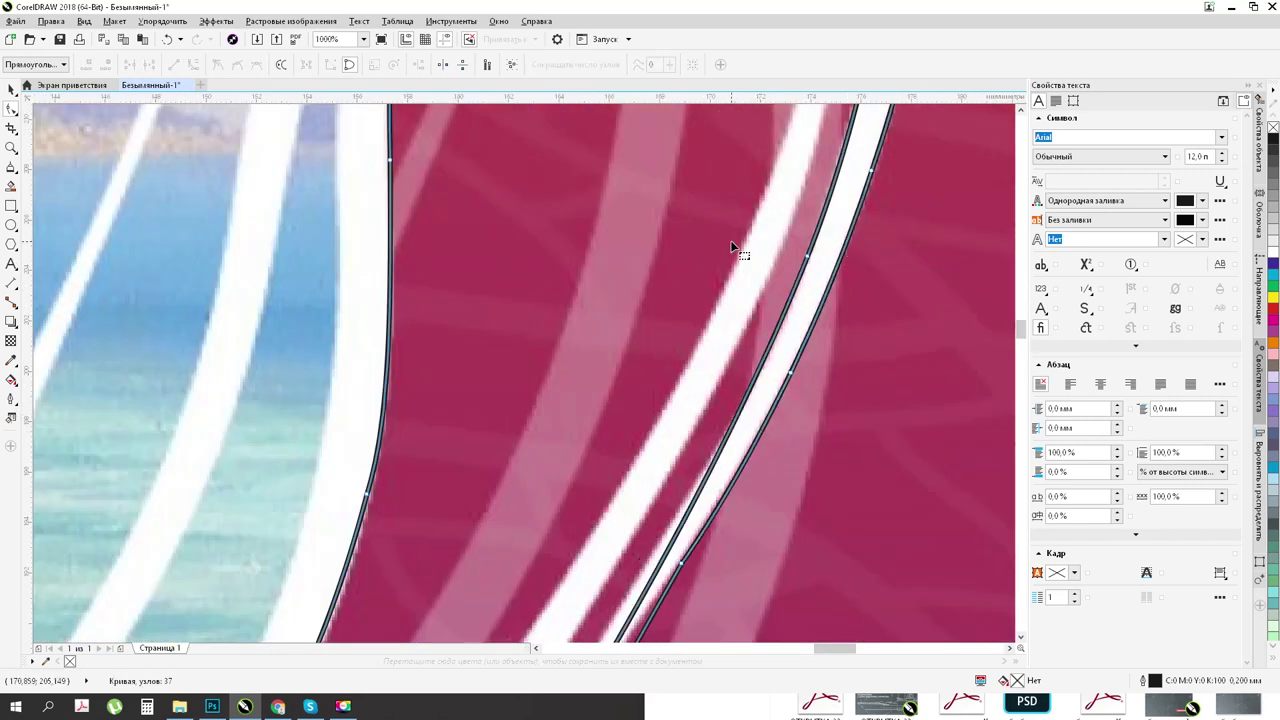
# Step: Bend both sides of the right stem strand along its middle and lower portions to follow the artwork
pyautogui.scroll(-1, 809, 241)
pyautogui.scroll(1, 809, 241)
pyautogui.doubleClick(757, 388)
pyautogui.moveTo(688, 520); pyautogui.dragTo(679, 515)
pyautogui.scroll(-2, 735, 300)
pyautogui.scroll(2, 696, 410)
pyautogui.moveTo(723, 376); pyautogui.dragTo(715, 371)
pyautogui.doubleClick(690, 412)
pyautogui.scroll(-3, 691, 417)
pyautogui.scroll(2, 657, 495)
pyautogui.moveTo(692, 459); pyautogui.dragTo(686, 456)
pyautogui.moveTo(746, 307); pyautogui.dragTo(742, 304)
pyautogui.moveTo(666, 489); pyautogui.dragTo(661, 486)
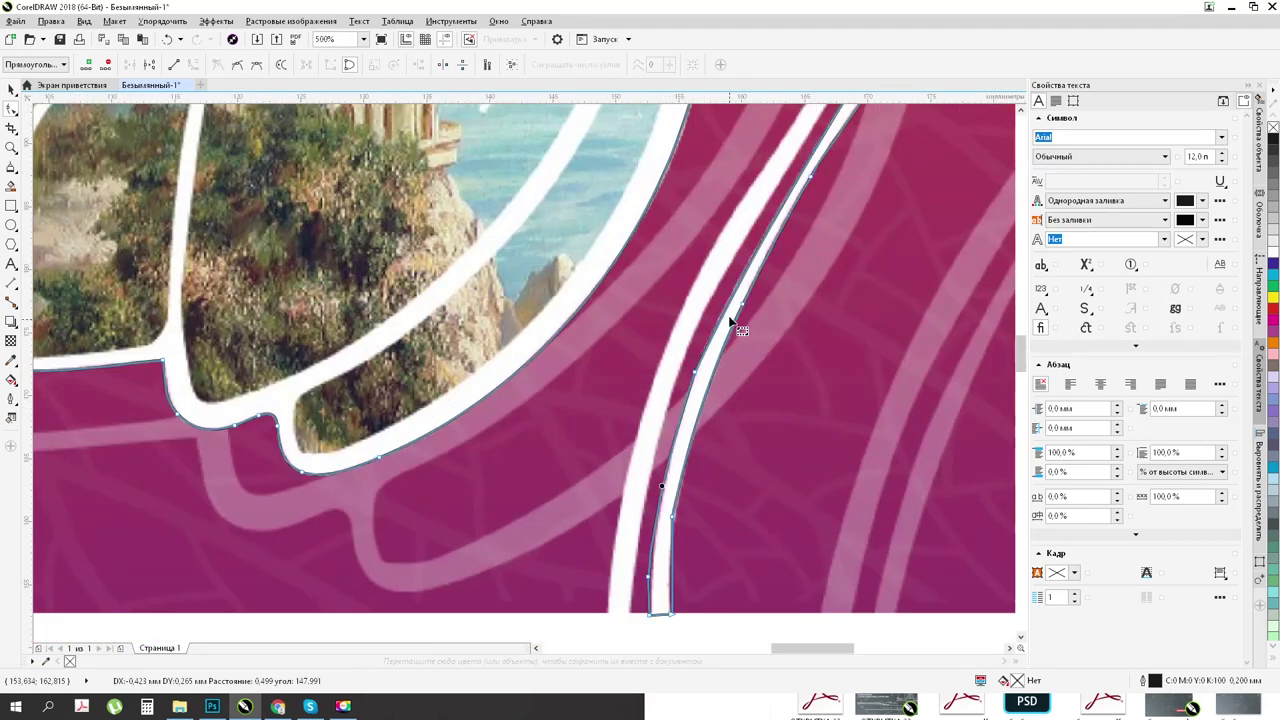
# Step: Refine the nodes along the lower part of the right stem strand to smooth its outline
pyautogui.scroll(-1, 730, 322)
pyautogui.scroll(2, 687, 437)
pyautogui.moveTo(702, 562); pyautogui.dragTo(706, 563)
pyautogui.doubleClick(703, 488)
pyautogui.doubleClick(780, 221)
pyautogui.doubleClick(751, 365)
pyautogui.scroll(-3, 634, 510)
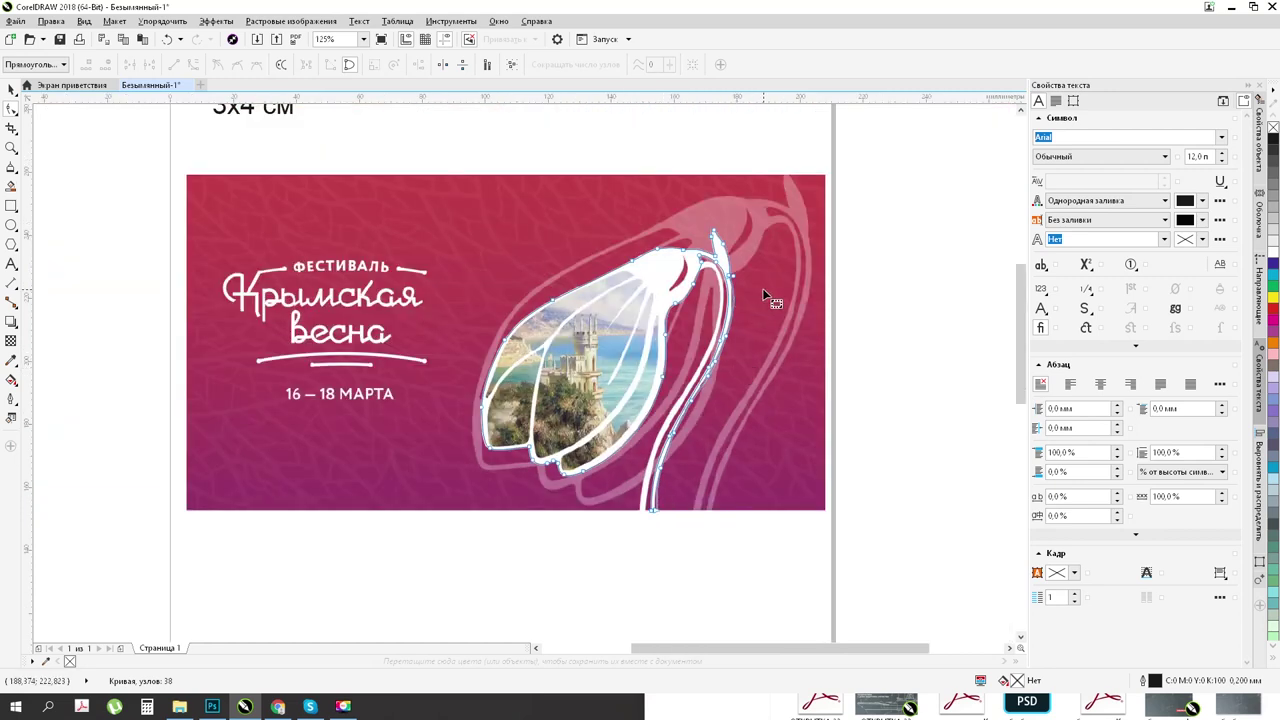
# Step: Draw a closed polyline around the inner stem strand, from the flower head down to the banner's bottom edge and back
pyautogui.scroll(1, 762, 288)
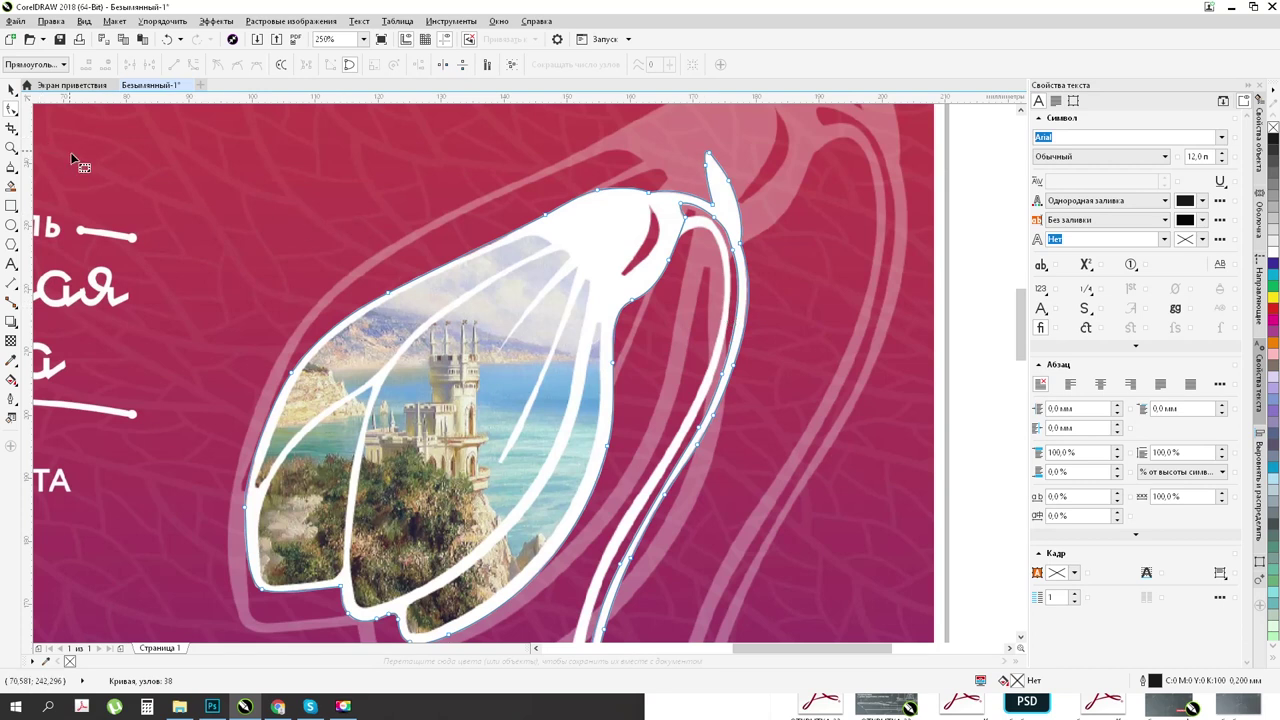
pyautogui.click(12, 168)
pyautogui.scroll(1, 703, 225)
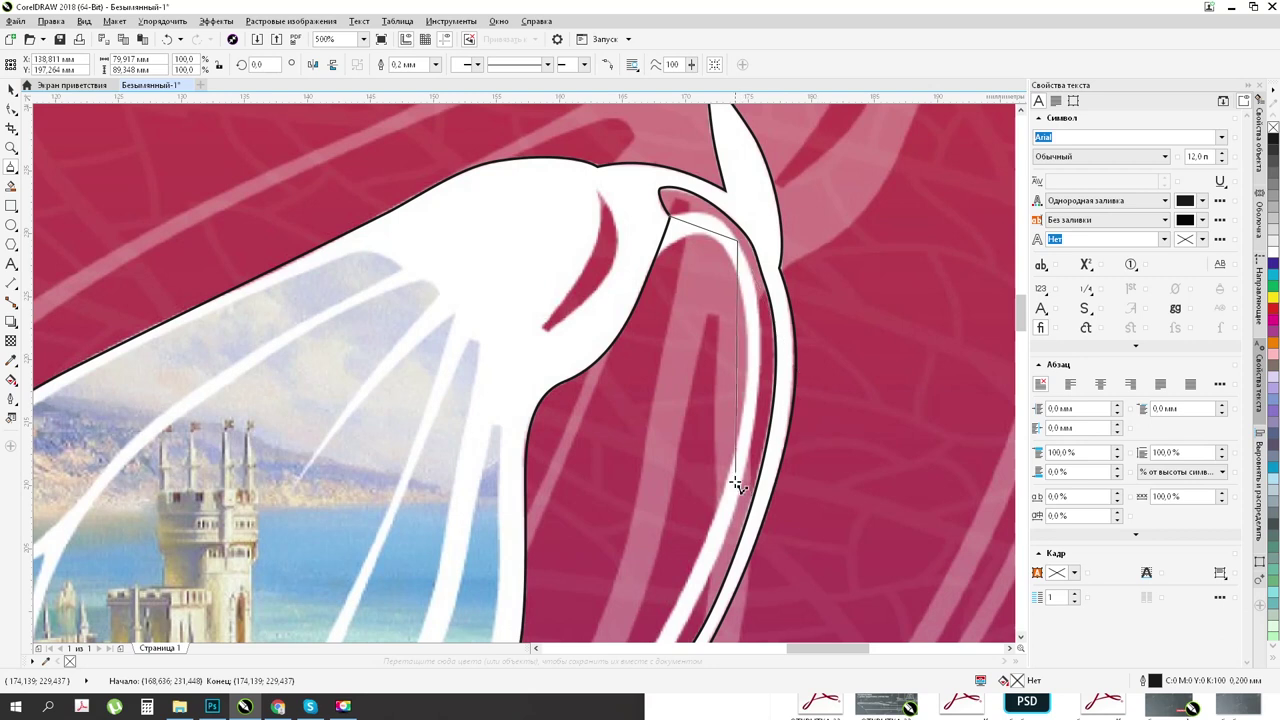
pyautogui.scroll(-6, 746, 486)
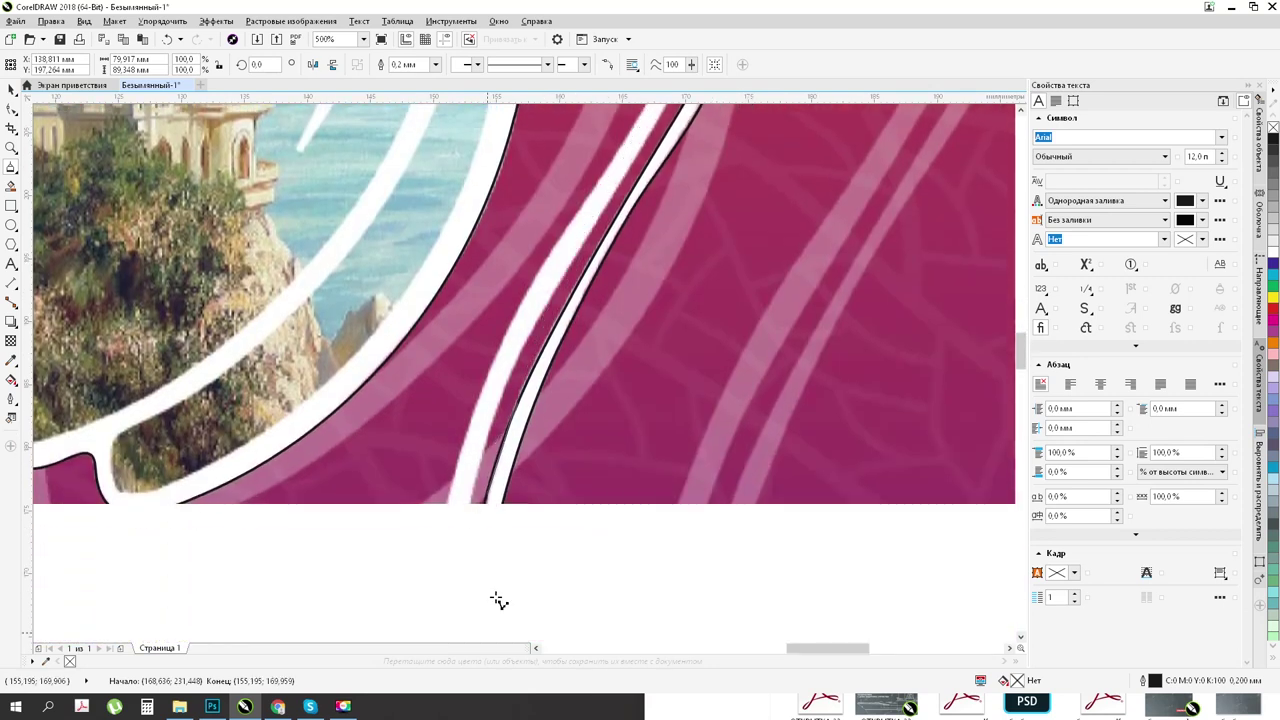
pyautogui.click(447, 463)
pyautogui.click(427, 463)
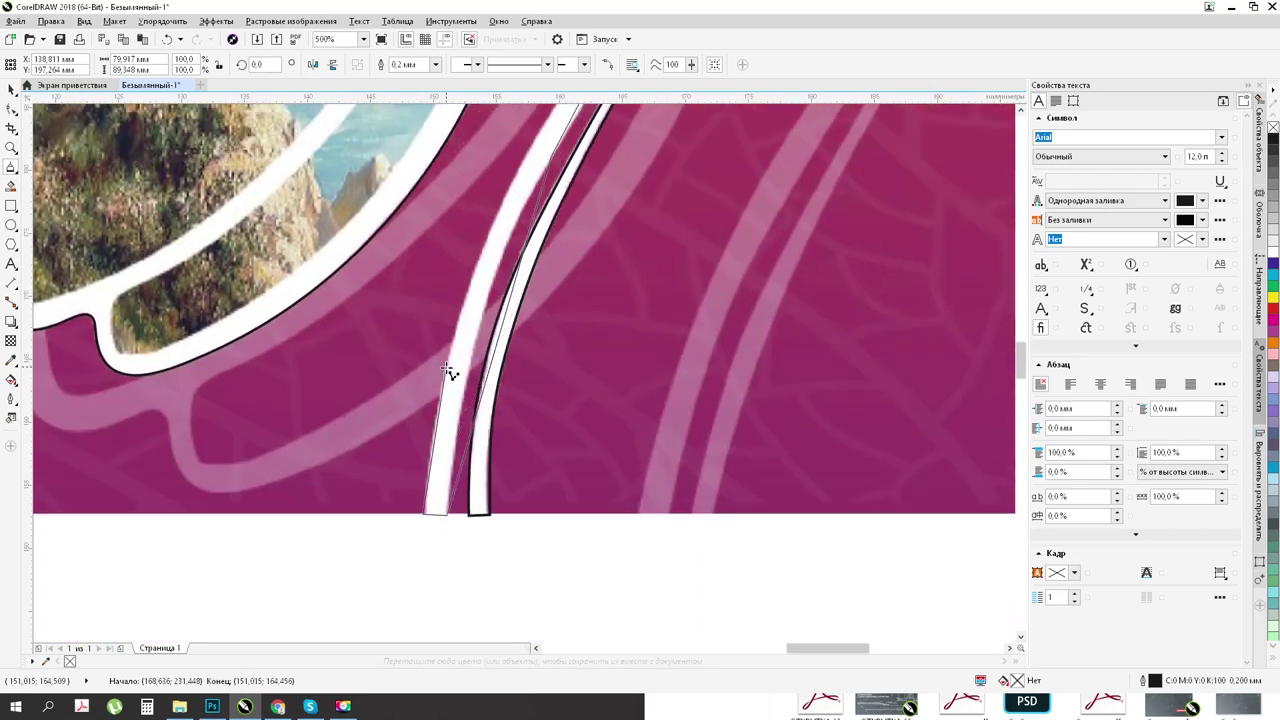
pyautogui.click(445, 375)
pyautogui.click(526, 185)
pyautogui.scroll(3, 706, 157)
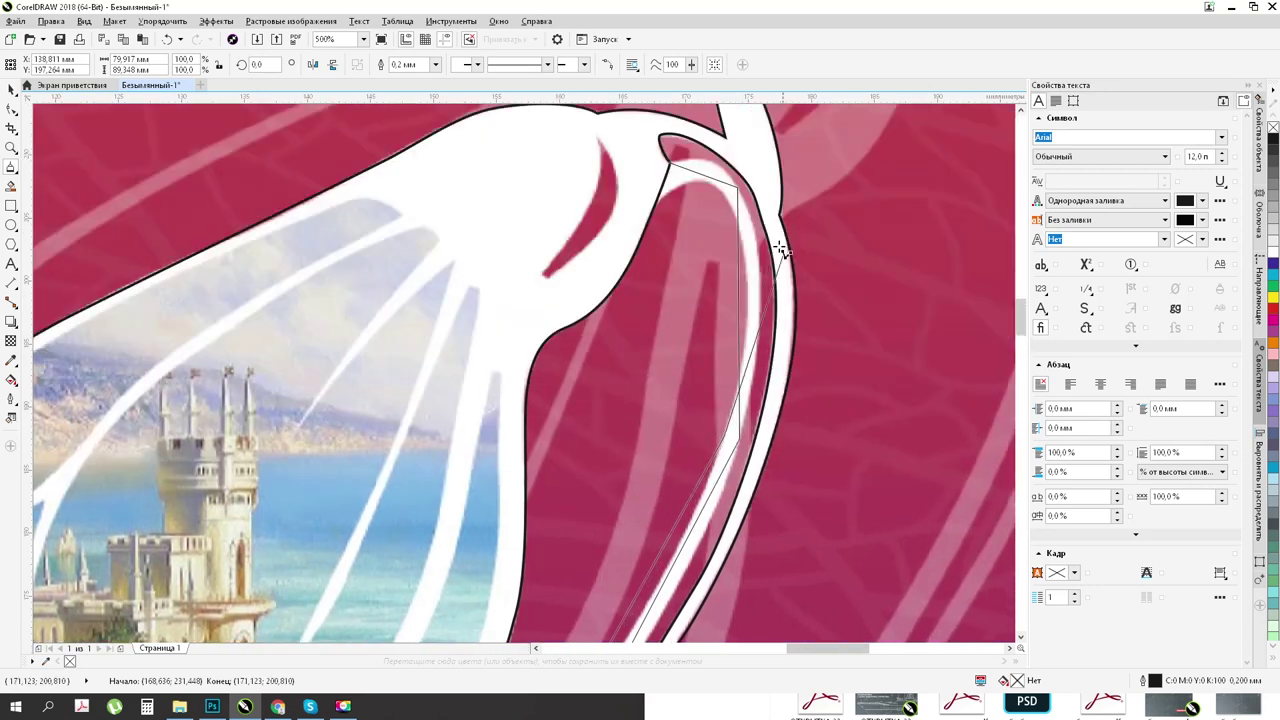
pyautogui.click(668, 163)
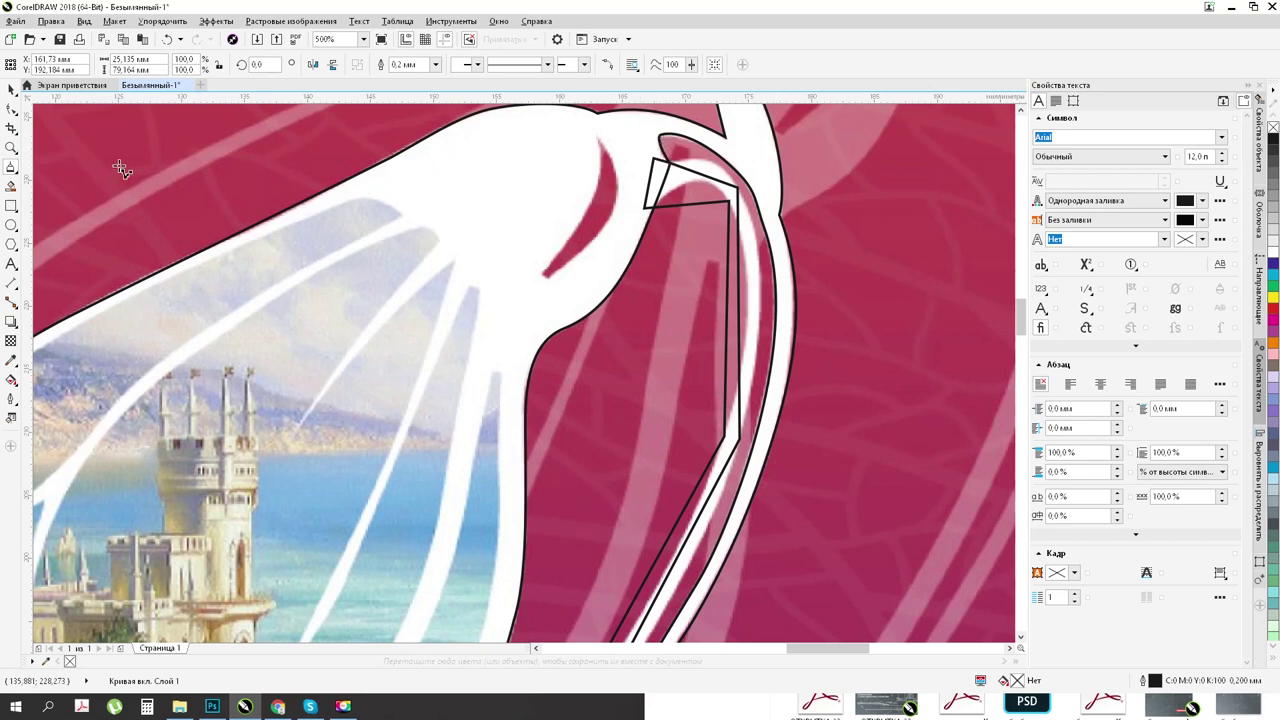
# Step: Select all nodes of the inner stem outline and convert its straight segments to curves
pyautogui.press('F10')
pyautogui.scroll(1, 702, 179)
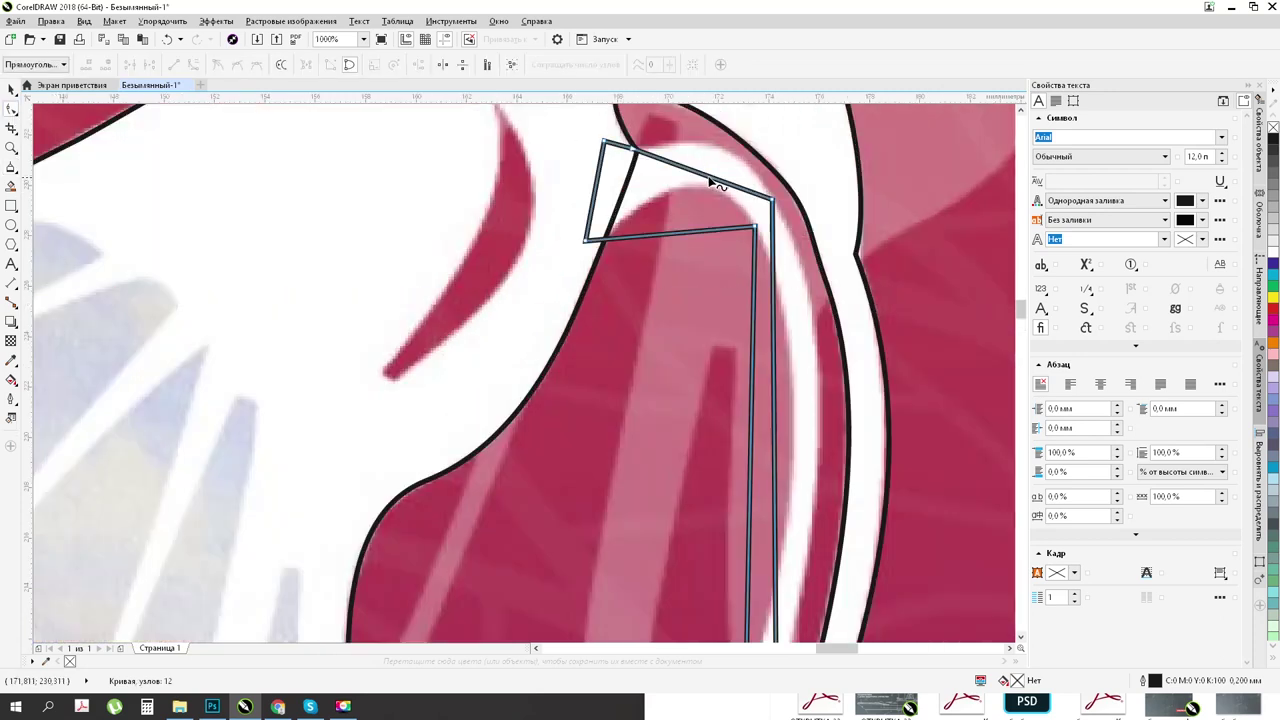
pyautogui.scroll(-3, 701, 226)
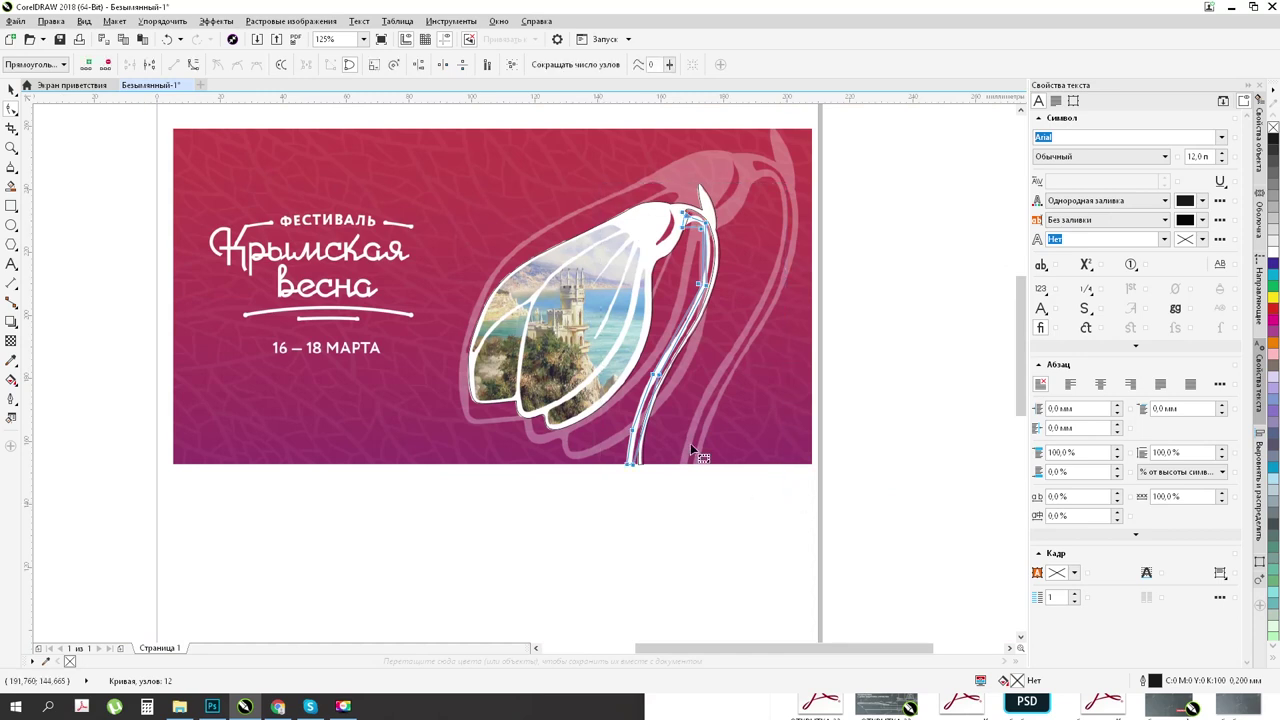
# Step: Bend the inner stem outline over the top arch and along its upper right edge, refining the nodes there
pyautogui.scroll(3, 682, 218)
pyautogui.doubleClick(733, 201)
pyautogui.moveTo(770, 214); pyautogui.dragTo(787, 191)
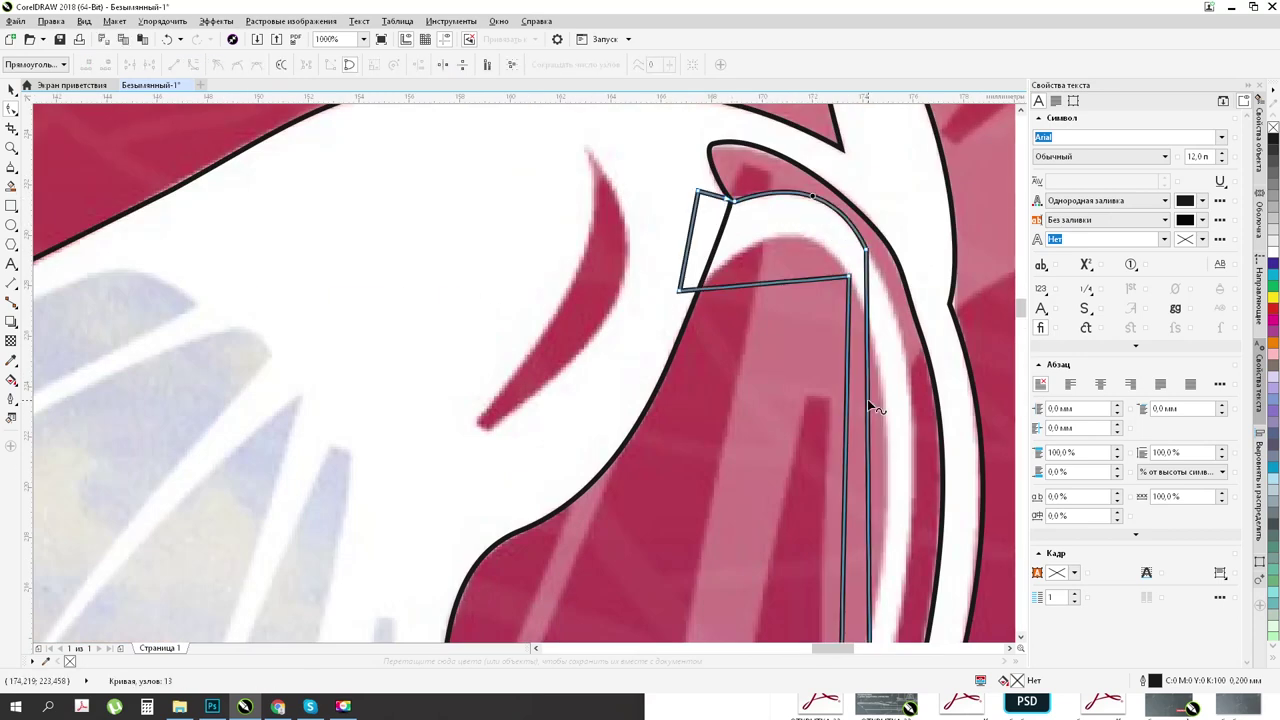
pyautogui.moveTo(866, 400); pyautogui.dragTo(907, 400)
pyautogui.doubleClick(816, 198)
pyautogui.doubleClick(866, 249)
pyautogui.doubleClick(907, 555)
# Step: Curve the middle segment of the inner stem's right edge and adjust its nodes to match the white strand
pyautogui.scroll(-3, 876, 350)
pyautogui.scroll(2, 874, 420)
pyautogui.moveTo(772, 606); pyautogui.dragTo(787, 612)
pyautogui.doubleClick(842, 505)
pyautogui.scroll(-1, 757, 500)
pyautogui.scroll(-2, 777, 429)
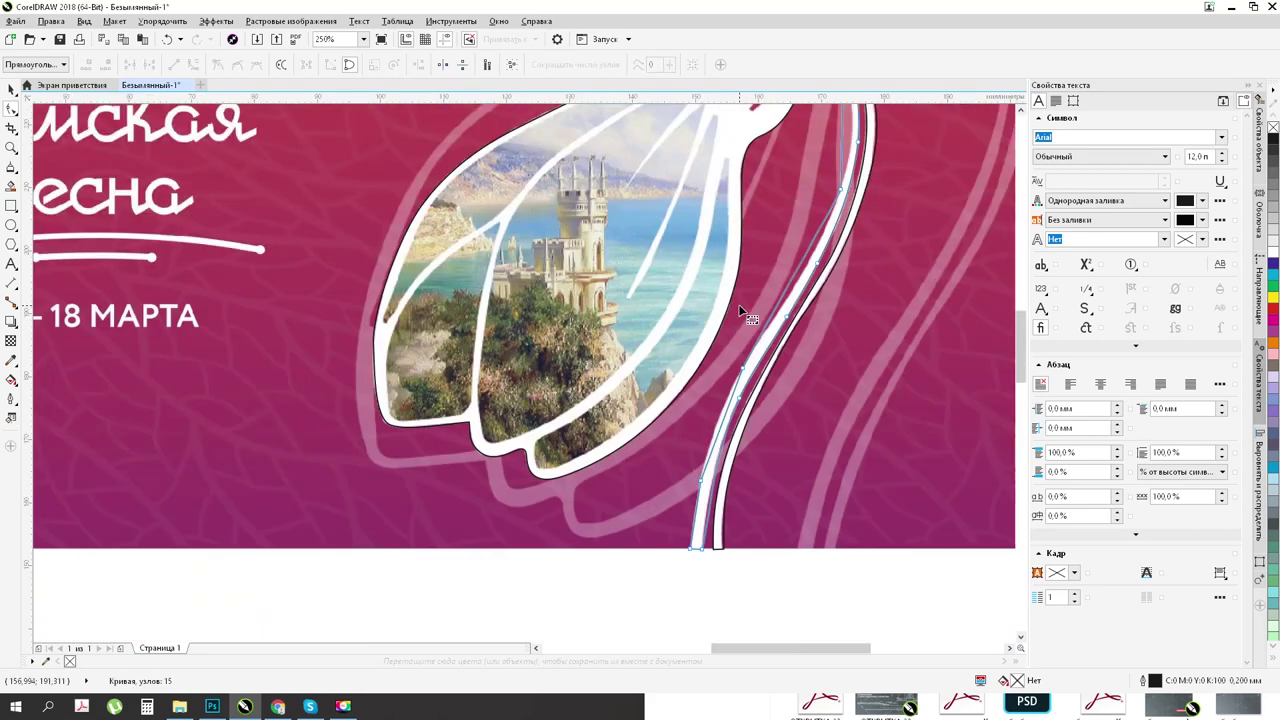
# Step: Curve the remaining lower and middle segments of the inner stem outline so both edges follow the white strand
pyautogui.scroll(4, 697, 472)
pyautogui.moveTo(691, 467); pyautogui.dragTo(640, 477)
pyautogui.scroll(-1, 668, 405)
pyautogui.scroll(1, 717, 229)
pyautogui.moveTo(720, 227); pyautogui.dragTo(709, 224)
pyautogui.scroll(-2, 646, 425)
pyautogui.scroll(2, 728, 255)
pyautogui.moveTo(657, 363)
pyautogui.mouseDown()
pyautogui.moveTo(669, 377)
pyautogui.moveTo(631, 407)
pyautogui.moveTo(665, 355)
pyautogui.mouseUp()
pyautogui.scroll(-2, 655, 374)
pyautogui.scroll(2, 634, 402)
pyautogui.scroll(-2, 630, 412)
pyautogui.scroll(1, 684, 310)
pyautogui.scroll(-1, 653, 388)
pyautogui.scroll(1, 679, 277)
pyautogui.moveTo(672, 280); pyautogui.dragTo(691, 284)
# Step: Refine the inner stem outline's remaining bends by moving a curve segment and tidying its nodes
pyautogui.scroll(1, 619, 134)
pyautogui.doubleClick(572, 208)
pyautogui.moveTo(643, 202); pyautogui.dragTo(652, 150)
pyautogui.doubleClick(753, 318)
pyautogui.scroll(-1, 660, 300)
pyautogui.press('space')
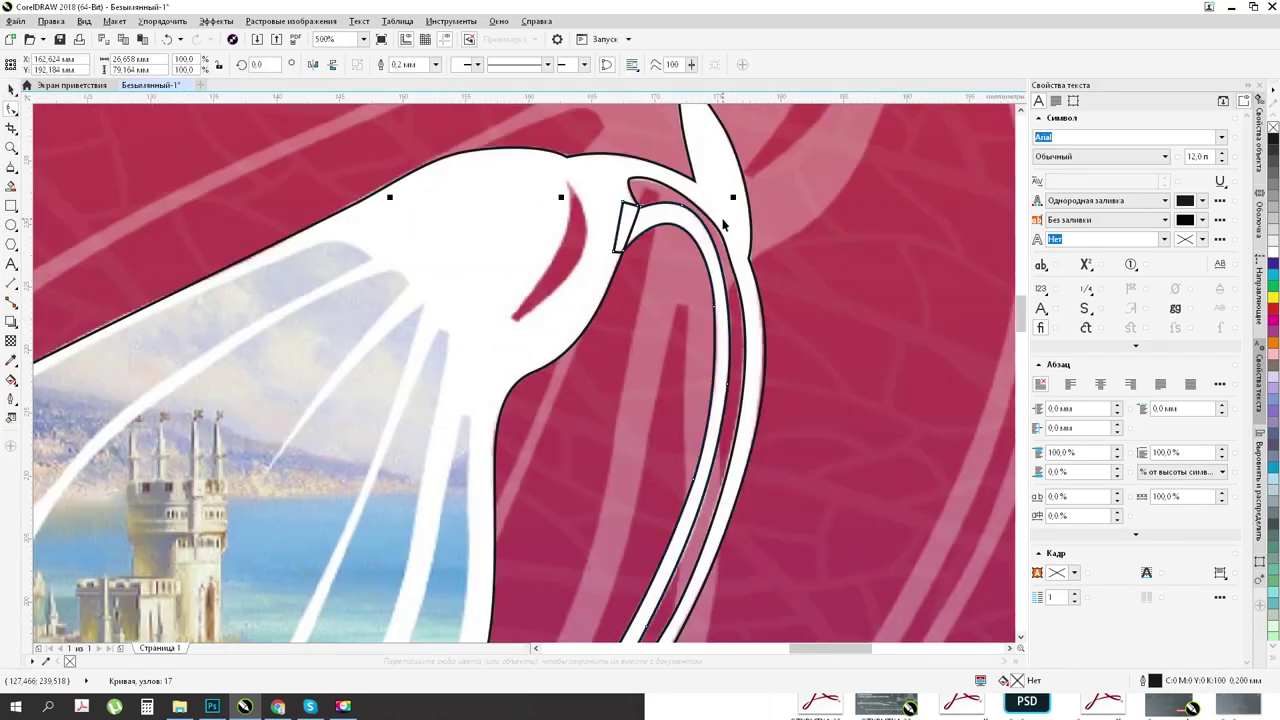
# Step: Weld the inner stem outline and the flower outline into one shape, then deselect it
pyautogui.scroll(1, 683, 186)
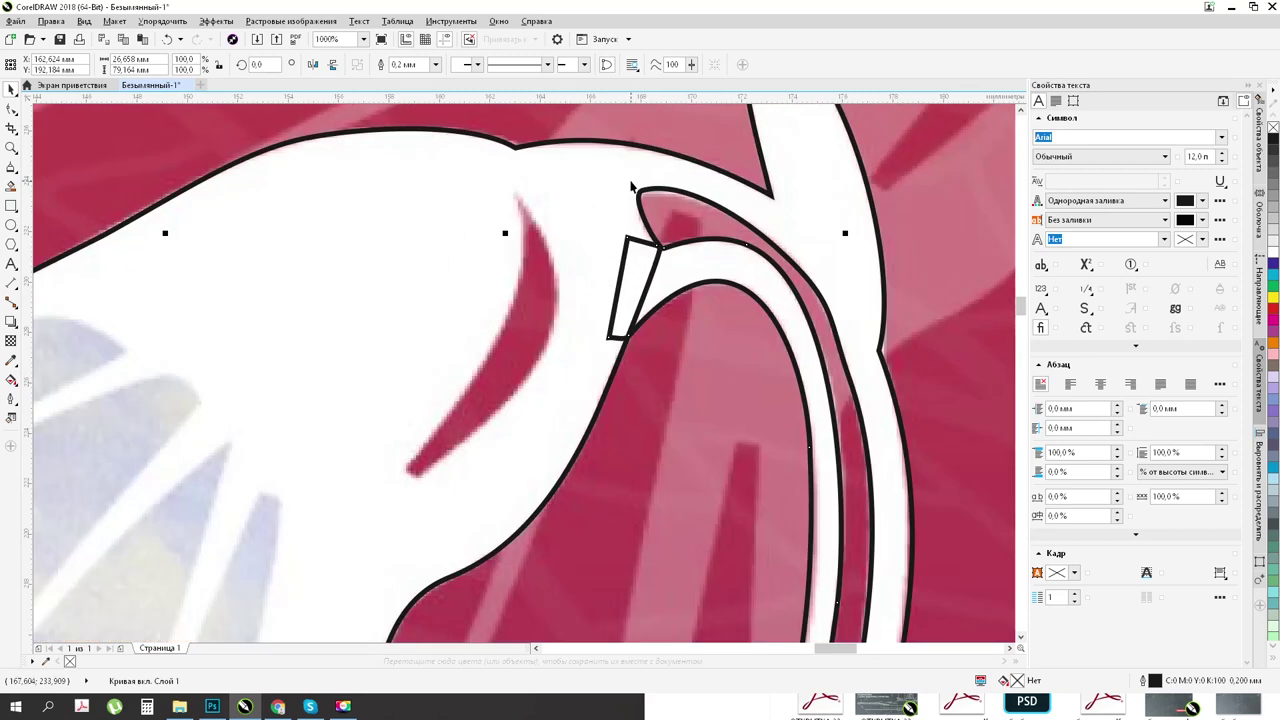
pyautogui.keyDown('shift'); pyautogui.click(414, 186); pyautogui.keyUp('shift')
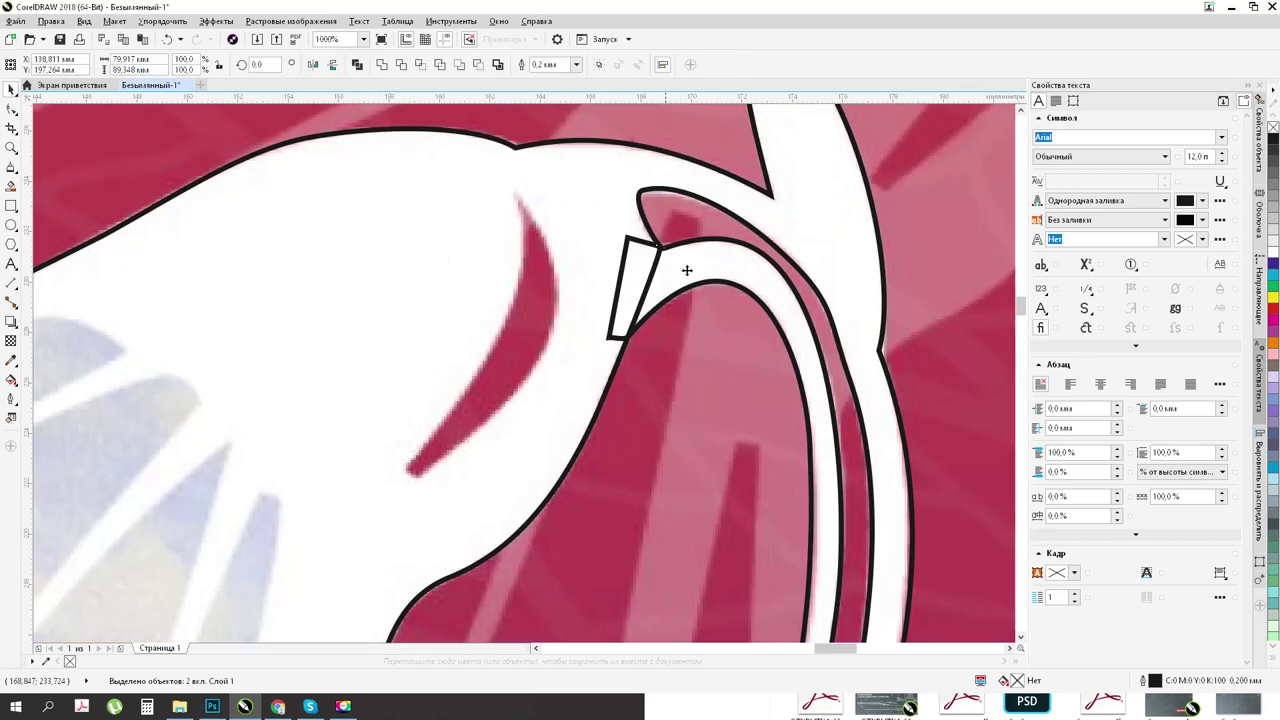
pyautogui.click(699, 394)
pyautogui.click(702, 200)
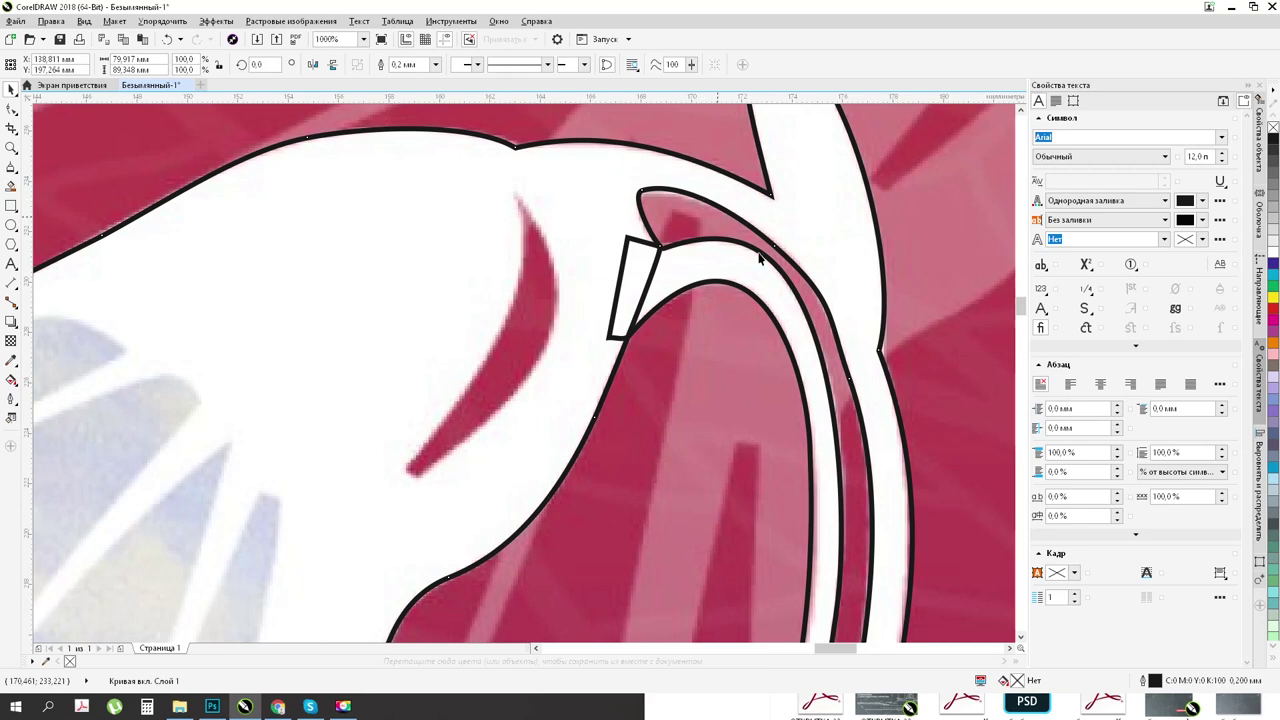
pyautogui.keyDown('shift'); pyautogui.click(764, 280); pyautogui.keyUp('shift')
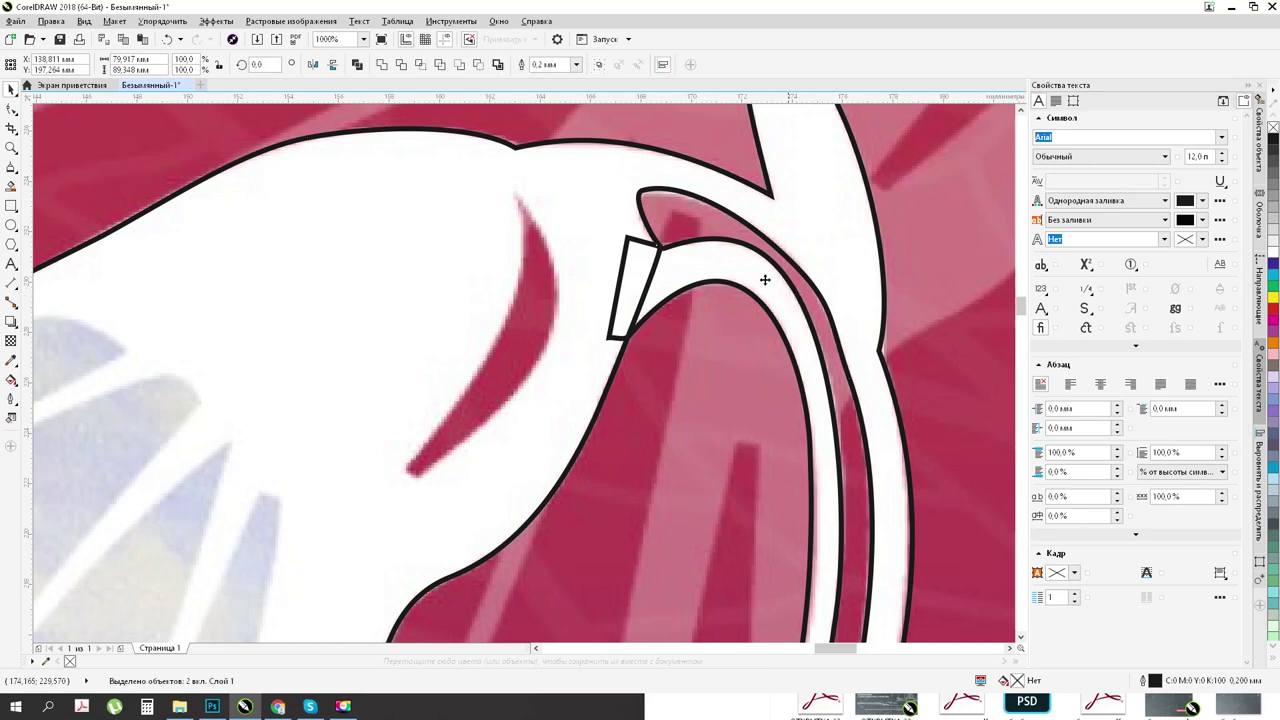
pyautogui.click(381, 65)
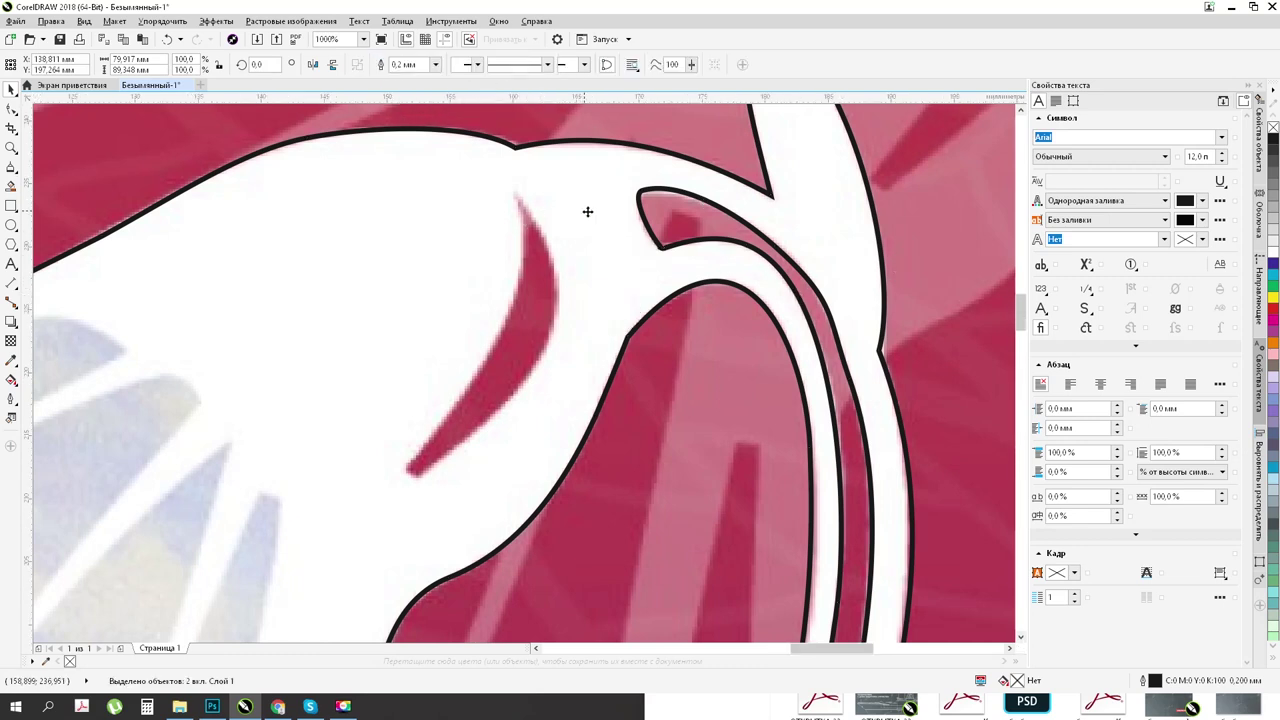
pyautogui.scroll(-1, 588, 212)
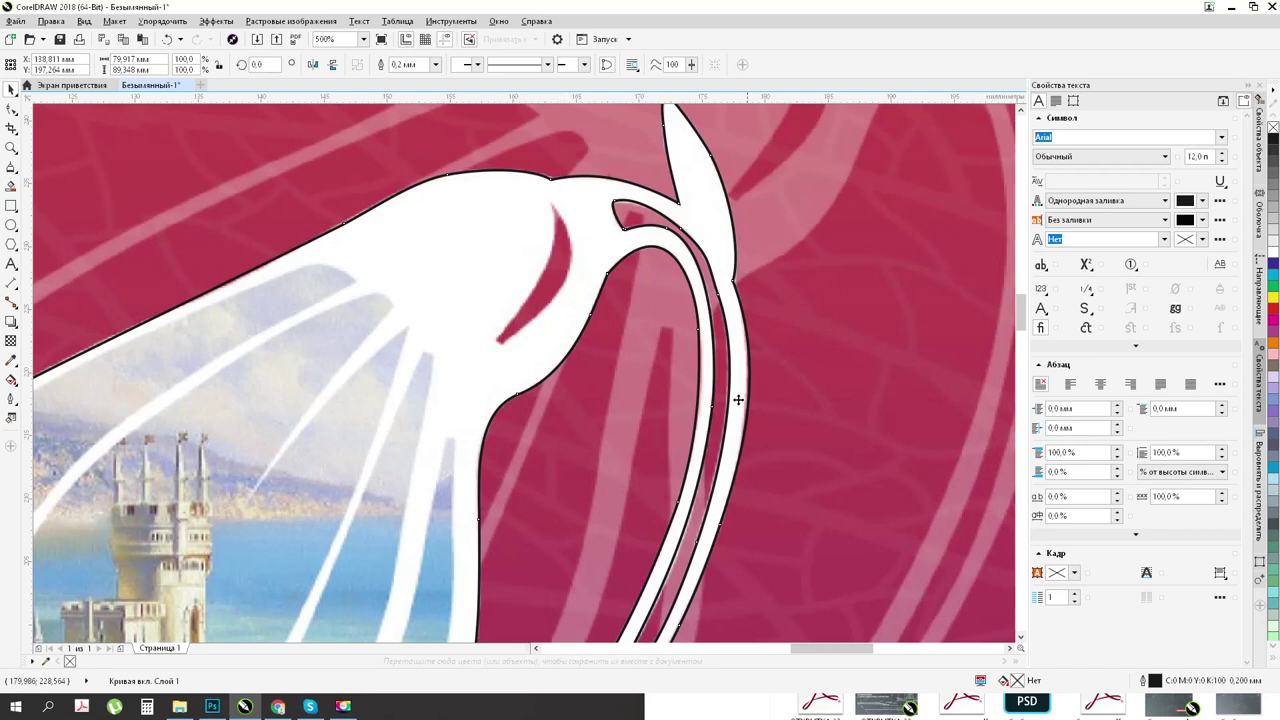
pyautogui.scroll(-3, 660, 290)
pyautogui.click(813, 469)
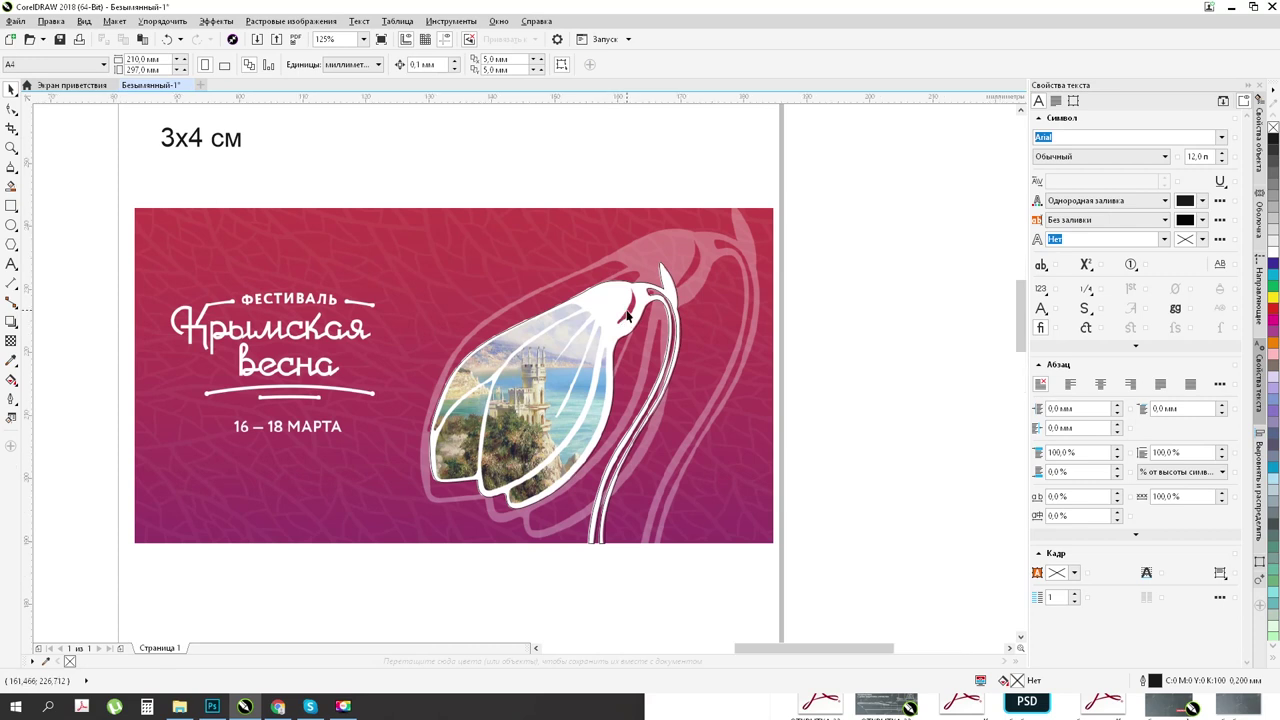
# Step: Draw a closed polyline around the dark red crescent inside the flower head
pyautogui.scroll(2, 636, 325)
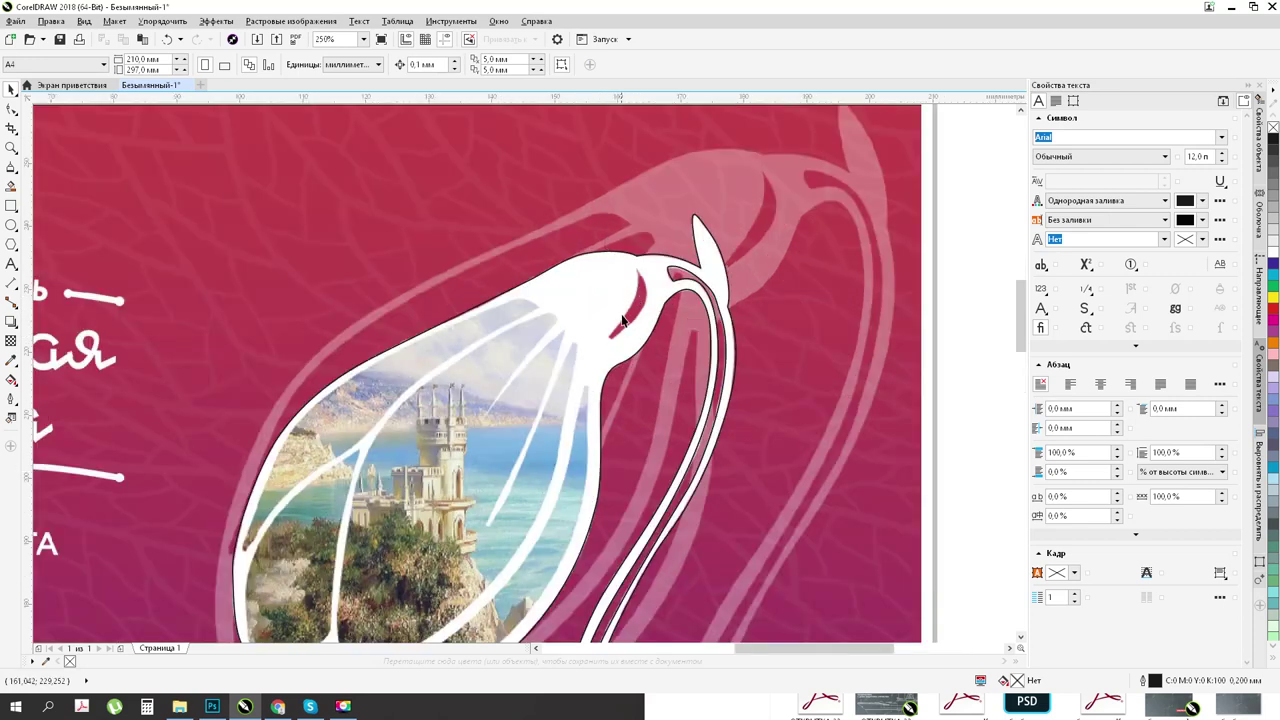
pyautogui.scroll(4, 622, 320)
pyautogui.click(11, 168)
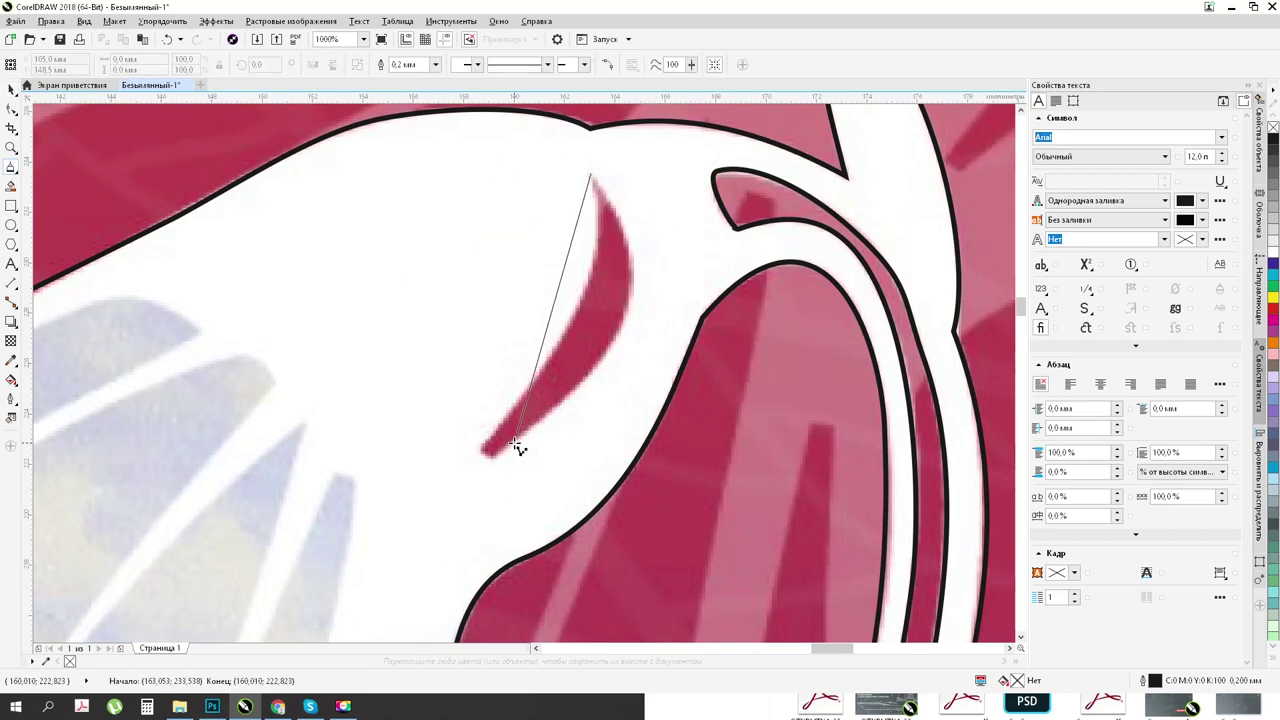
pyautogui.click(482, 450)
pyautogui.click(495, 433)
pyautogui.click(584, 291)
pyautogui.click(590, 175)
# Step: Convert the crescent outline's segments to curves, bend its long sides and round its lower tip
pyautogui.doubleClick(11, 108)
pyautogui.click(199, 65)
pyautogui.moveTo(559, 300); pyautogui.dragTo(630, 298)
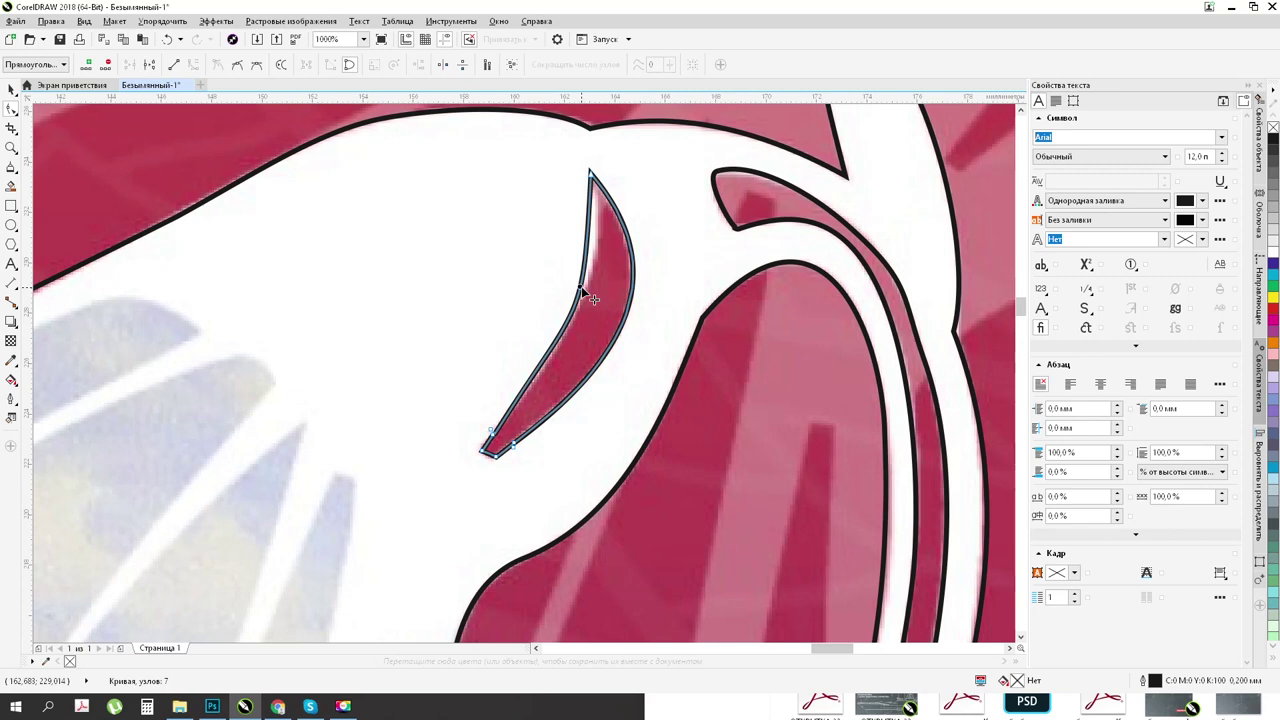
pyautogui.scroll(2, 493, 455)
pyautogui.doubleClick(520, 368)
pyautogui.scroll(-1, 580, 425)
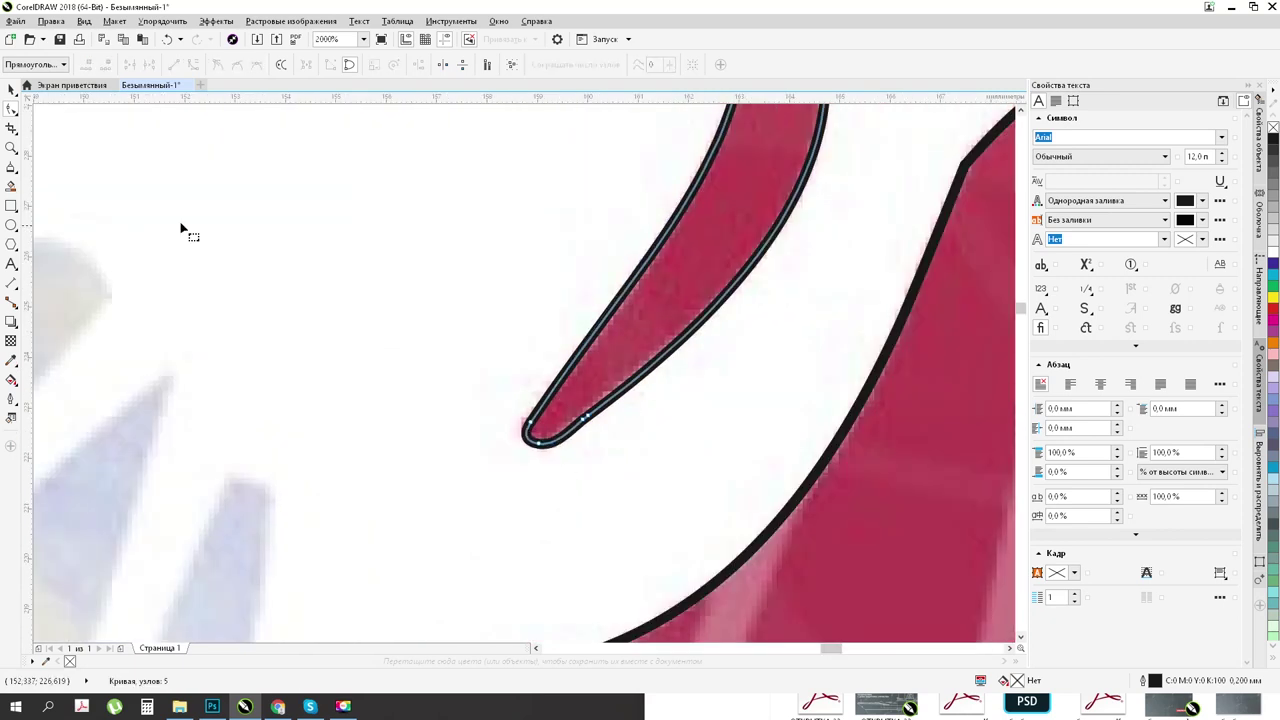
# Step: Draw a closed polyline around the upper-left petal cell, from the flower head down to its narrow lower tip
pyautogui.click(11, 167)
pyautogui.scroll(-4, 590, 330)
pyautogui.scroll(1, 420, 311)
pyautogui.scroll(1, 563, 272)
pyautogui.click(547, 262)
pyautogui.click(476, 258)
pyautogui.click(172, 404)
pyautogui.scroll(-1, 208, 392)
pyautogui.scroll(1, 60, 520)
pyautogui.click(155, 549)
pyautogui.click(134, 616)
pyautogui.click(714, 142)
pyautogui.click(720, 132)
# Step: Bend the upper-left petal cell's outline around its rounded end near the flower head
pyautogui.click(11, 108)
pyautogui.scroll(-1, 422, 446)
pyautogui.scroll(3, 556, 282)
pyautogui.moveTo(558, 340); pyautogui.dragTo(552, 283)
pyautogui.scroll(-2, 520, 304)
pyautogui.scroll(1, 278, 384)
pyautogui.moveTo(698, 240); pyautogui.dragTo(753, 214)
# Step: Curve the upper-left cell's outer edge, round its narrow lower tip and tidy the surrounding nodes
pyautogui.doubleClick(356, 391)
pyautogui.moveTo(484, 331); pyautogui.dragTo(480, 322)
pyautogui.scroll(-1, 592, 266)
pyautogui.moveTo(237, 545); pyautogui.dragTo(186, 538)
pyautogui.scroll(-1, 233, 487)
pyautogui.scroll(2, 160, 610)
pyautogui.scroll(1, 267, 537)
pyautogui.moveTo(276, 534); pyautogui.dragTo(277, 545)
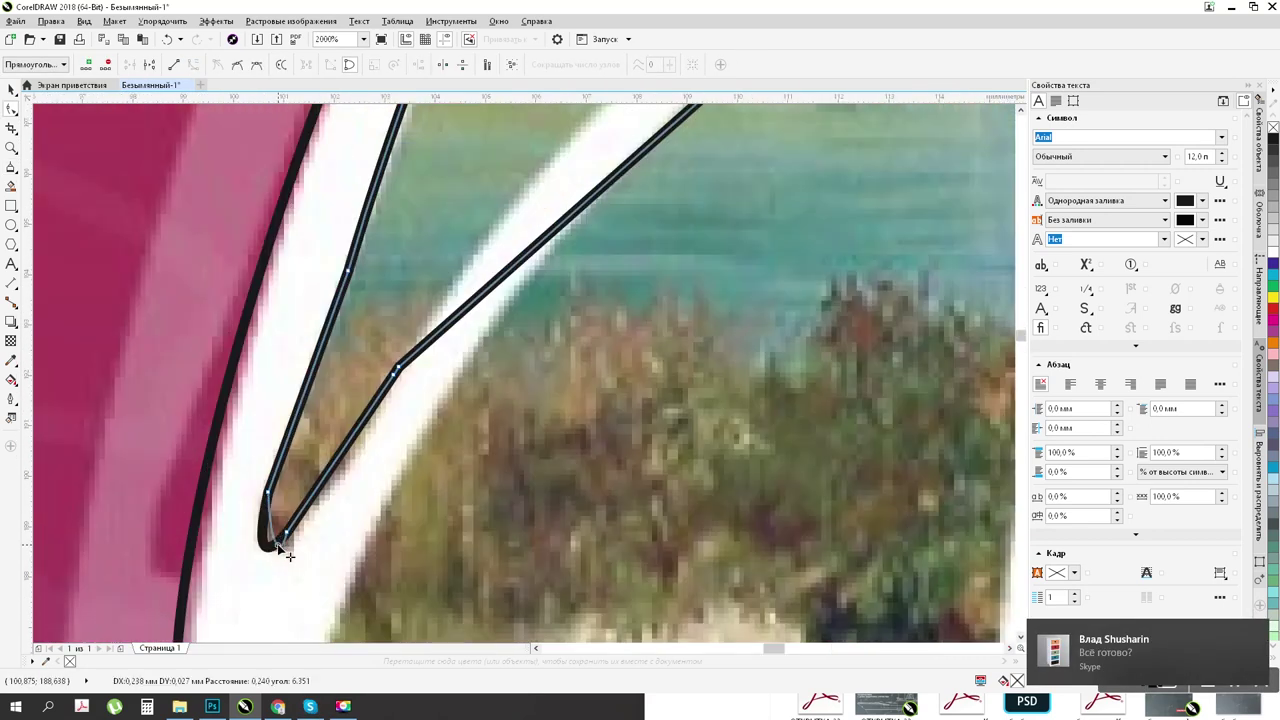
pyautogui.moveTo(357, 434); pyautogui.dragTo(366, 438)
pyautogui.moveTo(294, 529); pyautogui.dragTo(292, 535)
pyautogui.doubleClick(394, 373)
pyautogui.doubleClick(399, 368)
# Step: Bend the inner edge of the upper-left cell along the white vein and adjust the nodes on its long sides
pyautogui.scroll(-2, 403, 371)
pyautogui.scroll(1, 510, 240)
pyautogui.moveTo(473, 348); pyautogui.dragTo(461, 323)
pyautogui.moveTo(672, 174); pyautogui.dragTo(652, 198)
pyautogui.scroll(-1, 650, 200)
pyautogui.doubleClick(367, 403)
pyautogui.scroll(-1, 645, 240)
pyautogui.moveTo(735, 193); pyautogui.dragTo(738, 196)
pyautogui.scroll(1, 655, 250)
pyautogui.moveTo(637, 284); pyautogui.dragTo(634, 280)
pyautogui.scroll(-2, 630, 245)
# Step: Draw a closed polyline around the lower-left petal cell between the two white veins
pyautogui.click(11, 167)
pyautogui.scroll(2, 605, 277)
pyautogui.click(600, 224)
pyautogui.click(609, 236)
pyautogui.click(489, 575)
pyautogui.click(452, 612)
pyautogui.click(200, 624)
pyautogui.click(156, 534)
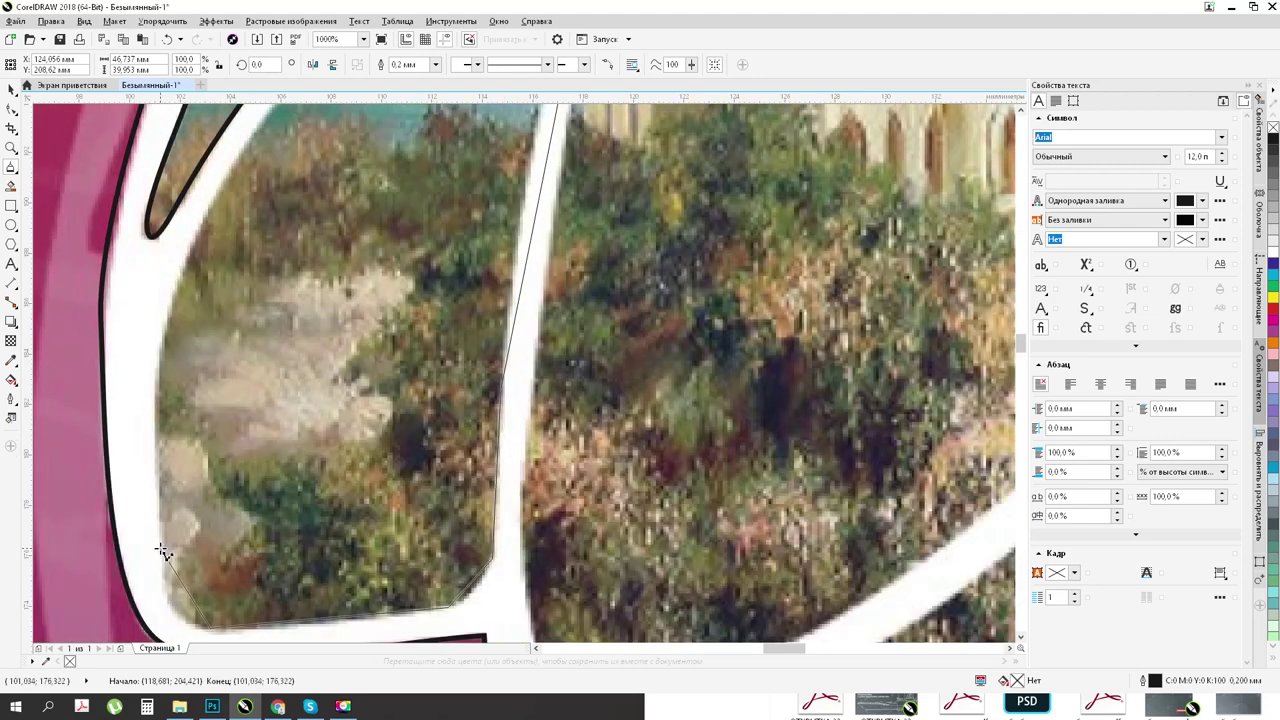
pyautogui.click(259, 126)
pyautogui.click(600, 191)
# Step: Curve the lower-left cell's upper edge and adjust its pointed top and right edge to the white veins
pyautogui.click(12, 111)
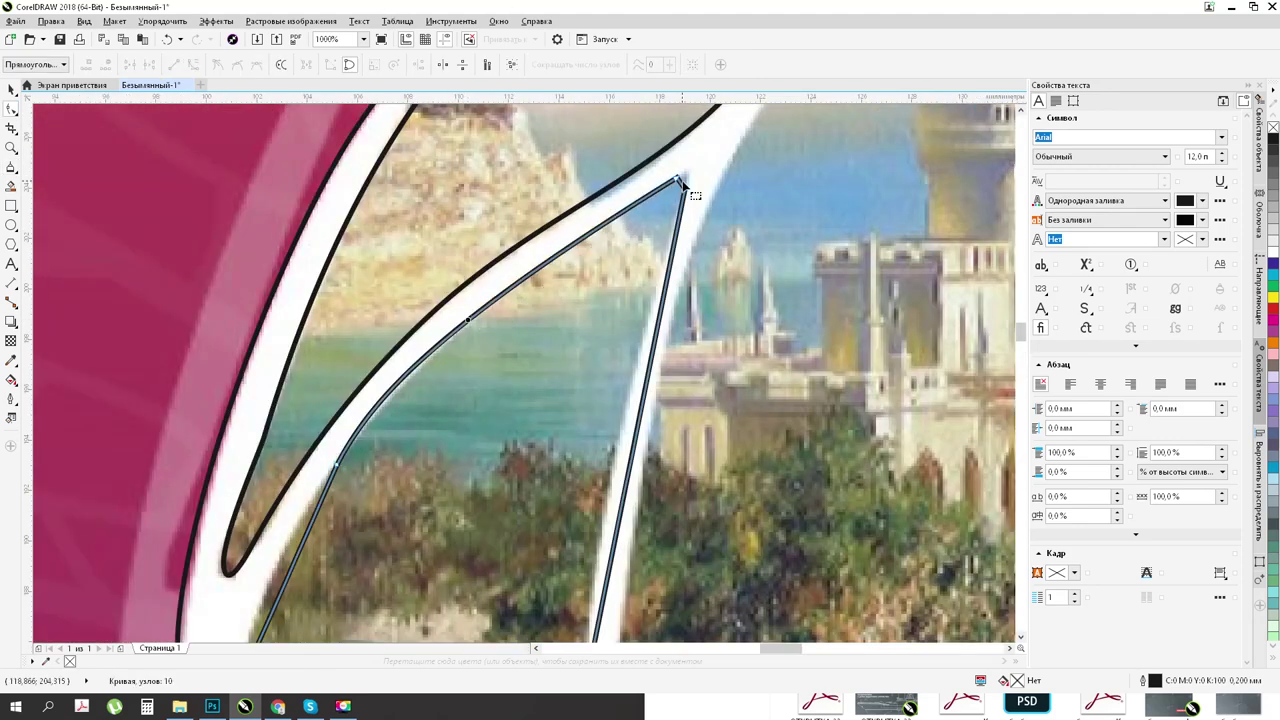
pyautogui.scroll(4, 700, 186)
pyautogui.scroll(-3, 677, 266)
pyautogui.moveTo(629, 314); pyautogui.dragTo(620, 313)
pyautogui.scroll(-1, 620, 314)
pyautogui.scroll(1, 608, 345)
pyautogui.scroll(2, 583, 553)
# Step: Round both bottom corners of the lower-left cell outline and adjust the nodes along its base
pyautogui.moveTo(584, 540)
pyautogui.mouseDown()
pyautogui.moveTo(595, 550)
pyautogui.moveTo(571, 521)
pyautogui.mouseUp()
pyautogui.click(622, 508)
pyautogui.scroll(-1, 628, 510)
pyautogui.doubleClick(424, 532)
pyautogui.moveTo(353, 495); pyautogui.dragTo(340, 512)
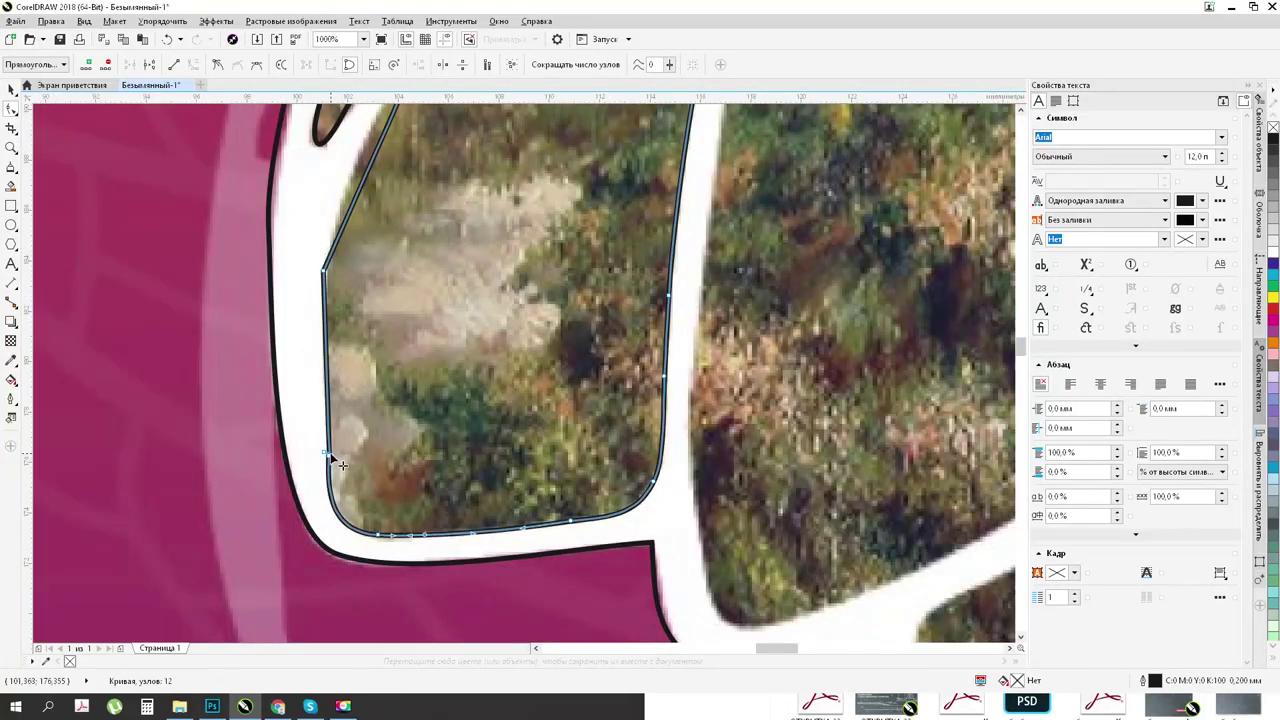
pyautogui.moveTo(328, 456); pyautogui.dragTo(329, 479)
# Step: Reposition the node on the lower-left cell's left side and bend that edge to follow the petal border
pyautogui.moveTo(323, 271); pyautogui.dragTo(324, 348)
pyautogui.click(379, 397)
pyautogui.moveTo(358, 225)
pyautogui.mouseDown()
pyautogui.moveTo(344, 225)
pyautogui.moveTo(413, 218)
pyautogui.mouseUp()
pyautogui.scroll(-1, 380, 397)
pyautogui.scroll(1, 392, 219)
pyautogui.click(412, 318)
pyautogui.scroll(-3, 412, 320)
pyautogui.scroll(2, 528, 208)
# Step: Draw a closed polyline around the large middle petal cell, following the two short veins that enter it from above
pyautogui.press('F5')
pyautogui.scroll(-4, 500, 615)
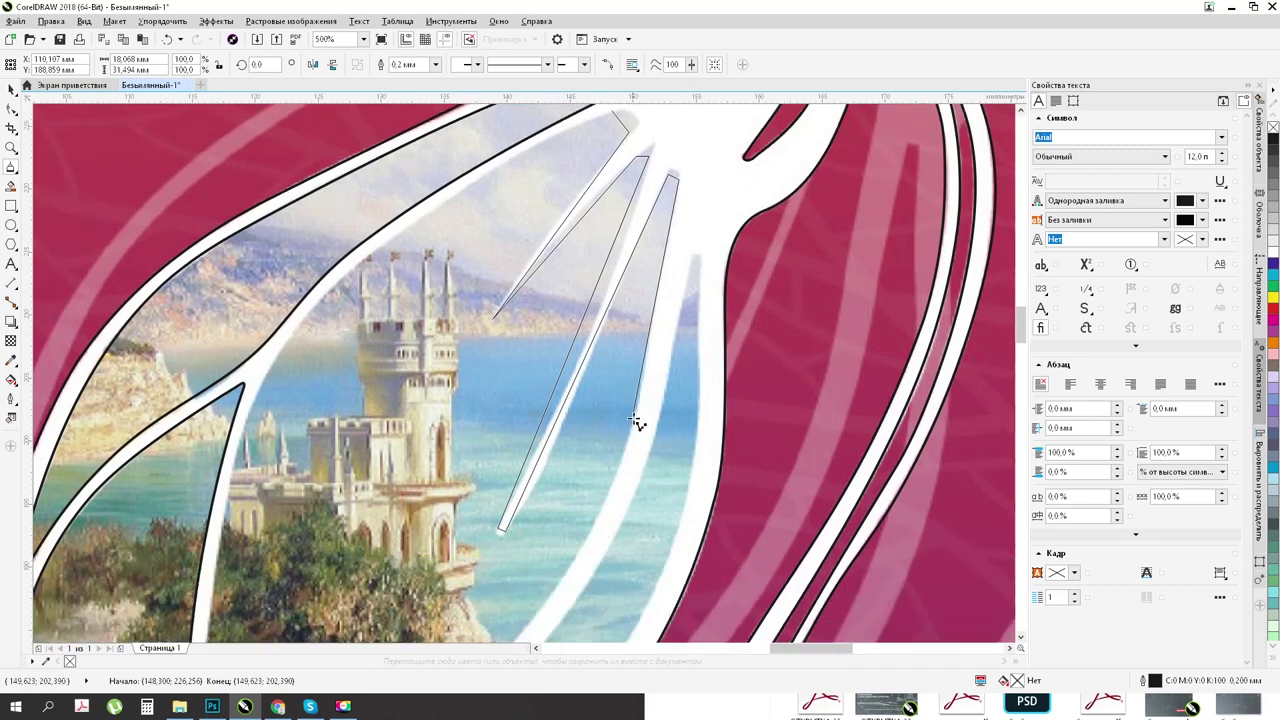
pyautogui.click(347, 517)
pyautogui.click(215, 551)
pyautogui.click(300, 190)
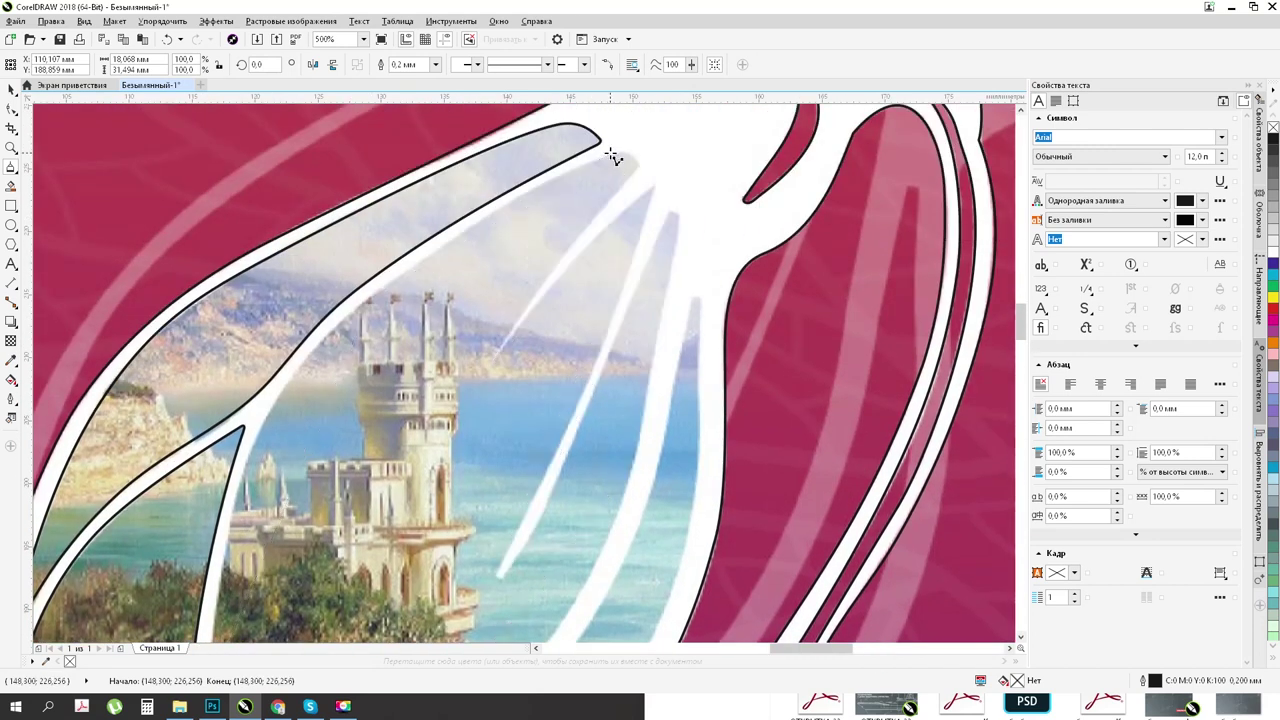
pyautogui.click(608, 153)
# Step: Bend the middle cell outline's upper and left edges along the white vein and tidy the nodes there
pyautogui.press('F10')
pyautogui.scroll(-2, 609, 158)
pyautogui.scroll(4, 614, 195)
pyautogui.click(632, 230)
pyautogui.scroll(-4, 700, 171)
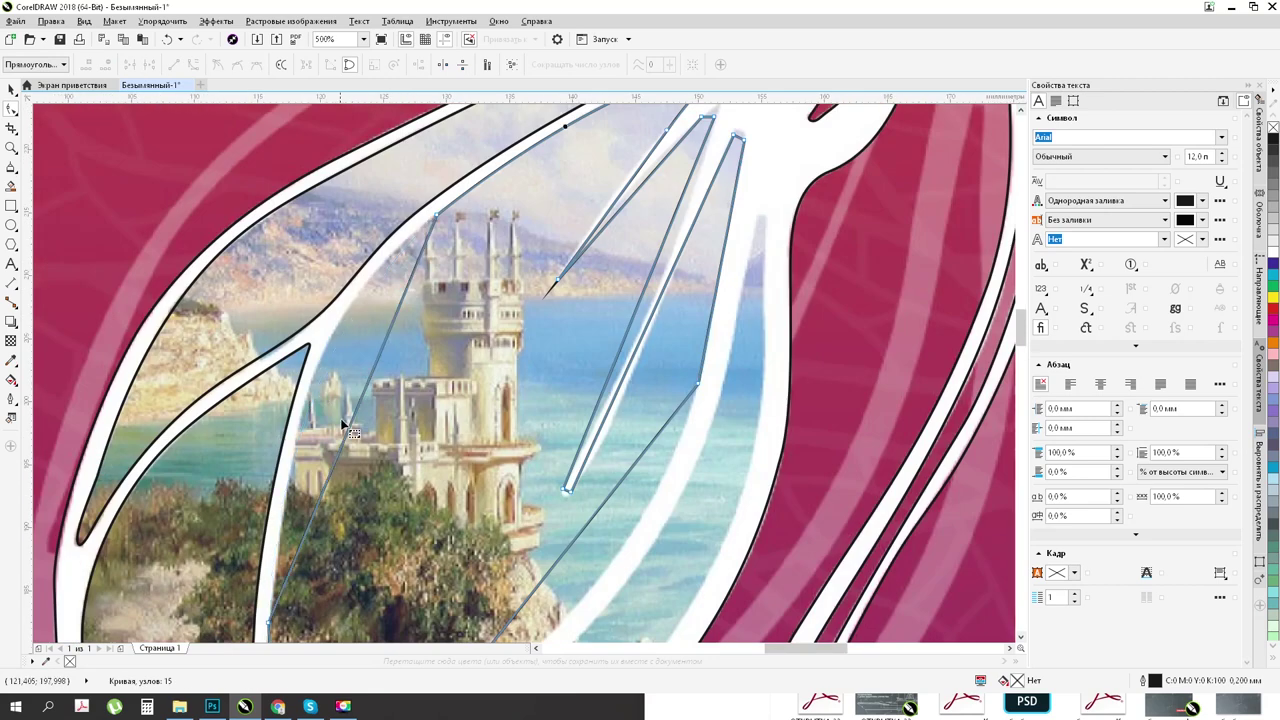
pyautogui.moveTo(346, 425); pyautogui.dragTo(313, 380)
pyautogui.scroll(-4, 300, 600)
pyautogui.doubleClick(352, 446)
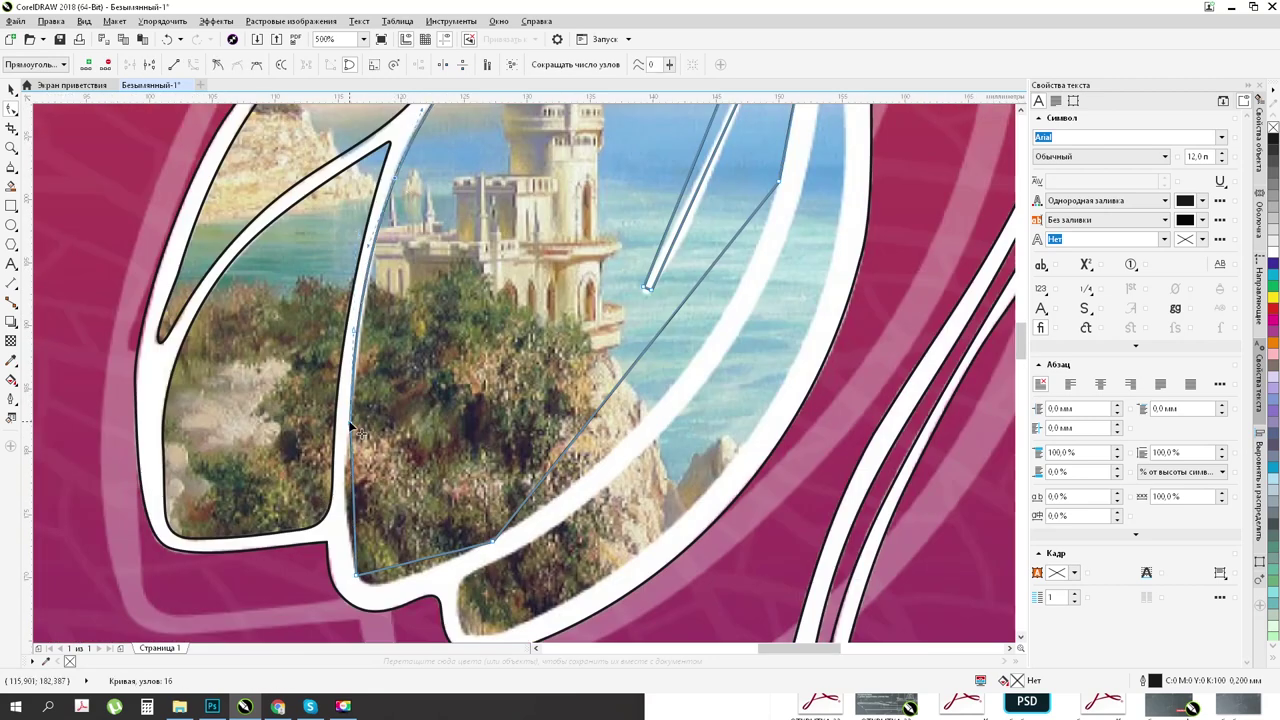
pyautogui.doubleClick(351, 433)
# Step: Curve the middle cell's lower-right edge along the white vein and reposition its bottom node
pyautogui.moveTo(627, 373); pyautogui.dragTo(677, 380)
pyautogui.moveTo(492, 542); pyautogui.dragTo(541, 509)
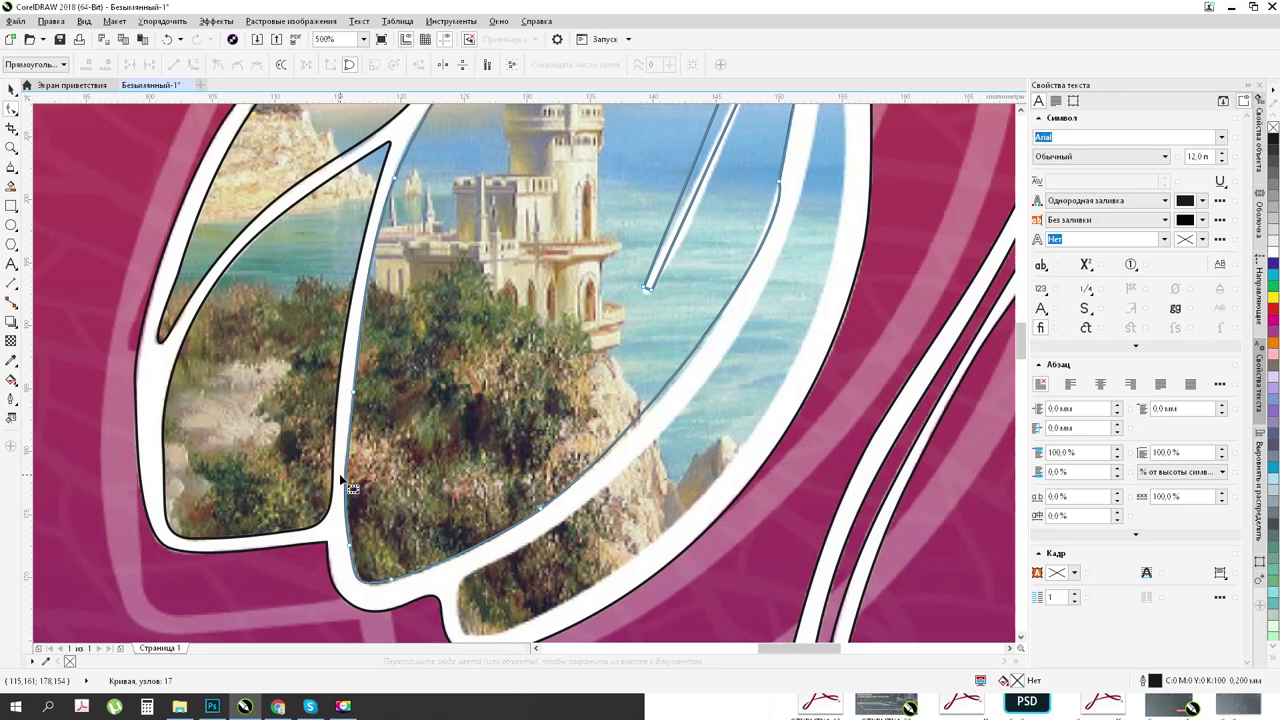
pyautogui.scroll(-1, 353, 427)
pyautogui.scroll(1, 573, 290)
pyautogui.moveTo(513, 448); pyautogui.dragTo(538, 430)
# Step: Round the lower tip of the longer short vein and the upper end of the lobe beside it
pyautogui.scroll(3, 424, 434)
pyautogui.moveTo(458, 396); pyautogui.dragTo(453, 436)
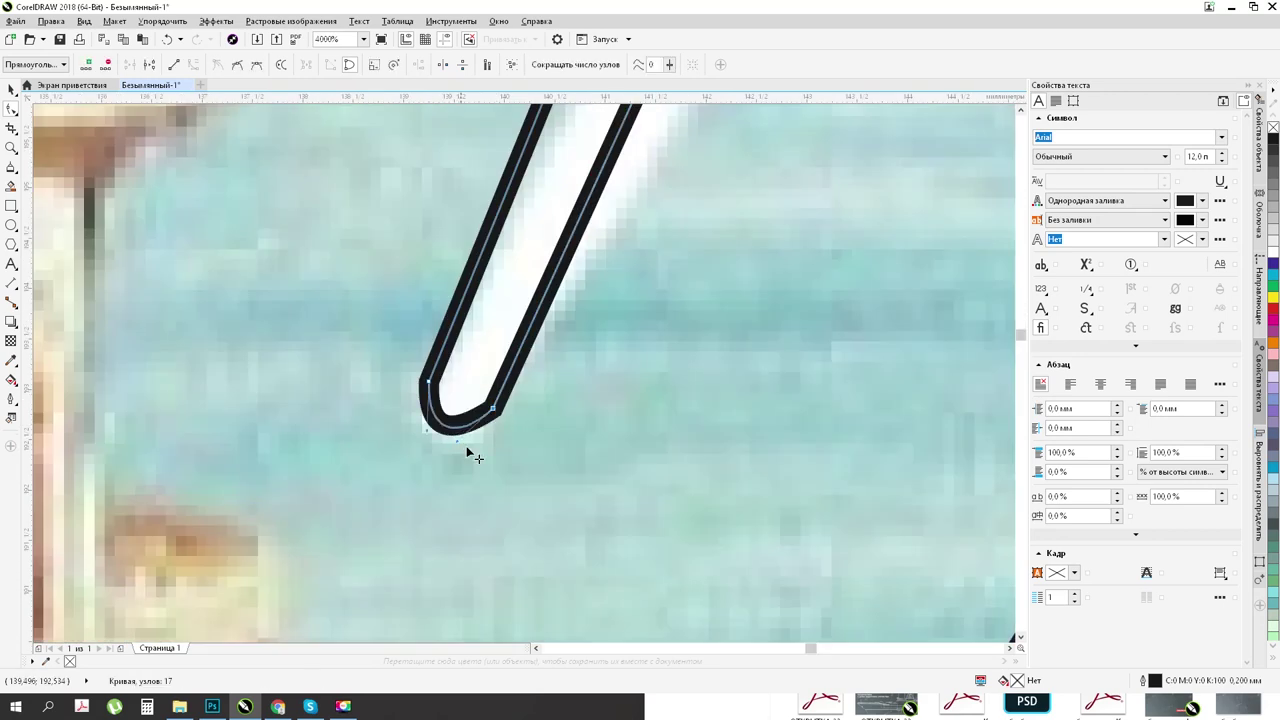
pyautogui.scroll(-5, 462, 446)
pyautogui.scroll(4, 429, 371)
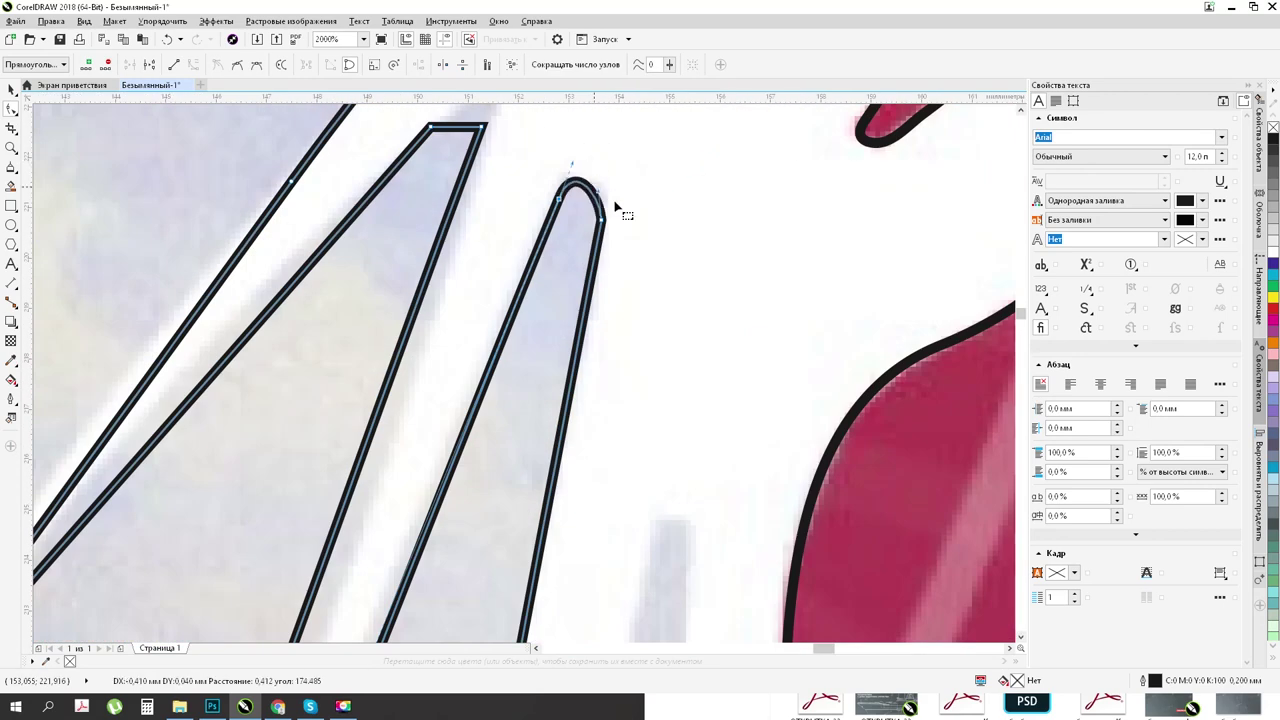
pyautogui.moveTo(571, 162); pyautogui.dragTo(570, 162)
pyautogui.scroll(-1, 512, 290)
pyautogui.scroll(1, 492, 183)
# Step: Round the top of the lobe between the two short veins and curve its sides to finish the middle cell
pyautogui.moveTo(490, 235); pyautogui.dragTo(521, 195)
pyautogui.moveTo(450, 234); pyautogui.dragTo(421, 264)
pyautogui.moveTo(501, 235); pyautogui.dragTo(481, 288)
pyautogui.scroll(-3, 480, 384)
pyautogui.scroll(2, 404, 447)
pyautogui.scroll(-2, 405, 452)
pyautogui.press('space')
pyautogui.scroll(-1, 669, 490)
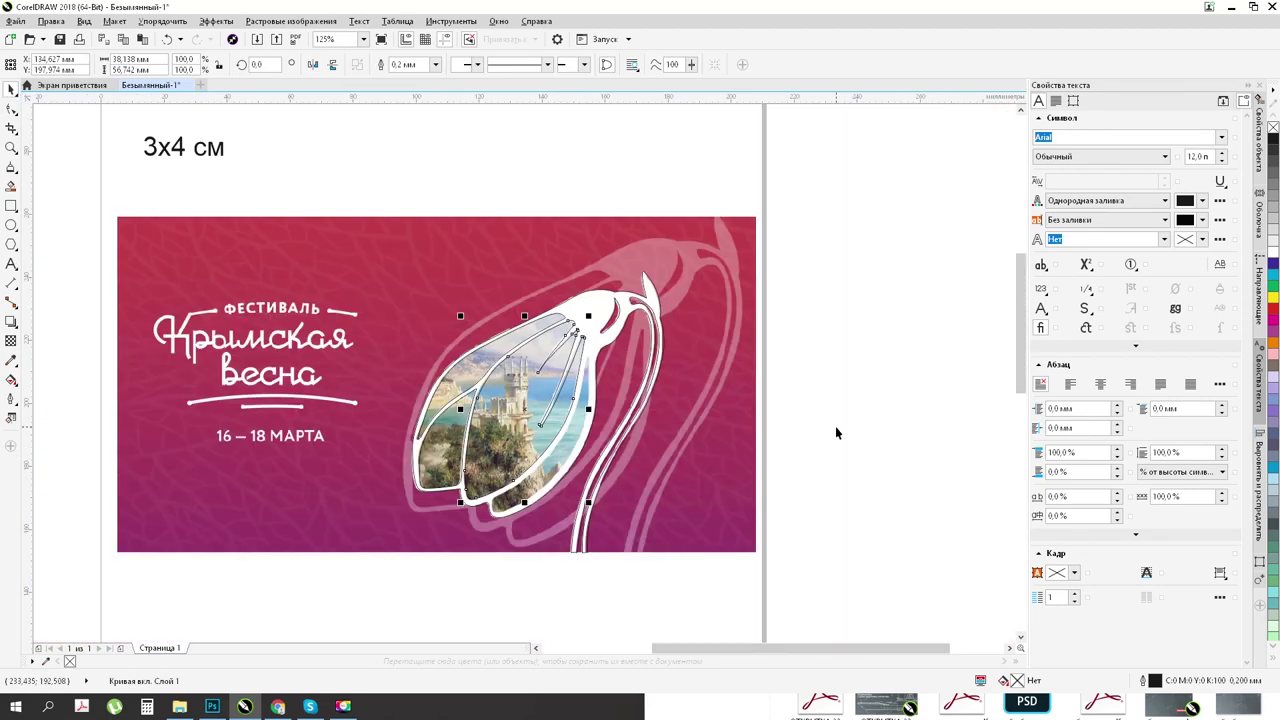
# Step: Draw a closed polyline around the lower-right petal cell, from its rounded bottom up to the flower head, and select it for node editing
pyautogui.click(11, 167)
pyautogui.scroll(2, 537, 498)
pyautogui.click(375, 494)
pyautogui.click(415, 546)
pyautogui.scroll(-1, 771, 214)
pyautogui.click(756, 147)
pyautogui.click(449, 535)
pyautogui.click(11, 109)
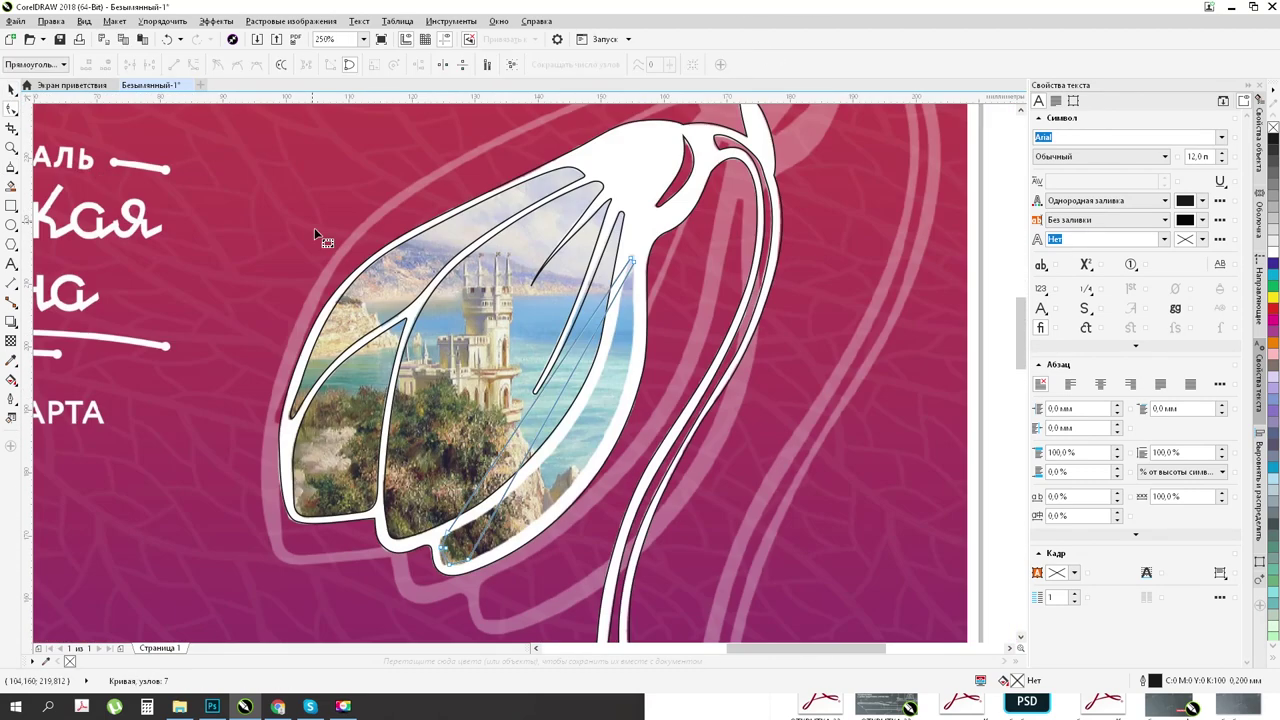
# Step: Reshape the narrow upper tip of the lower-right petal cell to follow the white contour
pyautogui.scroll(2, 580, 460)
pyautogui.scroll(2, 643, 268)
pyautogui.moveTo(639, 265); pyautogui.dragTo(641, 239)
pyautogui.scroll(-2, 646, 290)
# Step: Curve the sides and round the bottom corners of the lower-right petal cell along the white edge, and finish node editing
pyautogui.scroll(3, 464, 586)
pyautogui.moveTo(401, 412); pyautogui.dragTo(384, 398)
pyautogui.moveTo(417, 560); pyautogui.dragTo(513, 598)
pyautogui.moveTo(489, 604); pyautogui.dragTo(498, 602)
pyautogui.moveTo(425, 620); pyautogui.dragTo(431, 613)
pyautogui.moveTo(375, 479); pyautogui.dragTo(376, 427)
pyautogui.moveTo(591, 565); pyautogui.dragTo(802, 467)
pyautogui.click(524, 601)
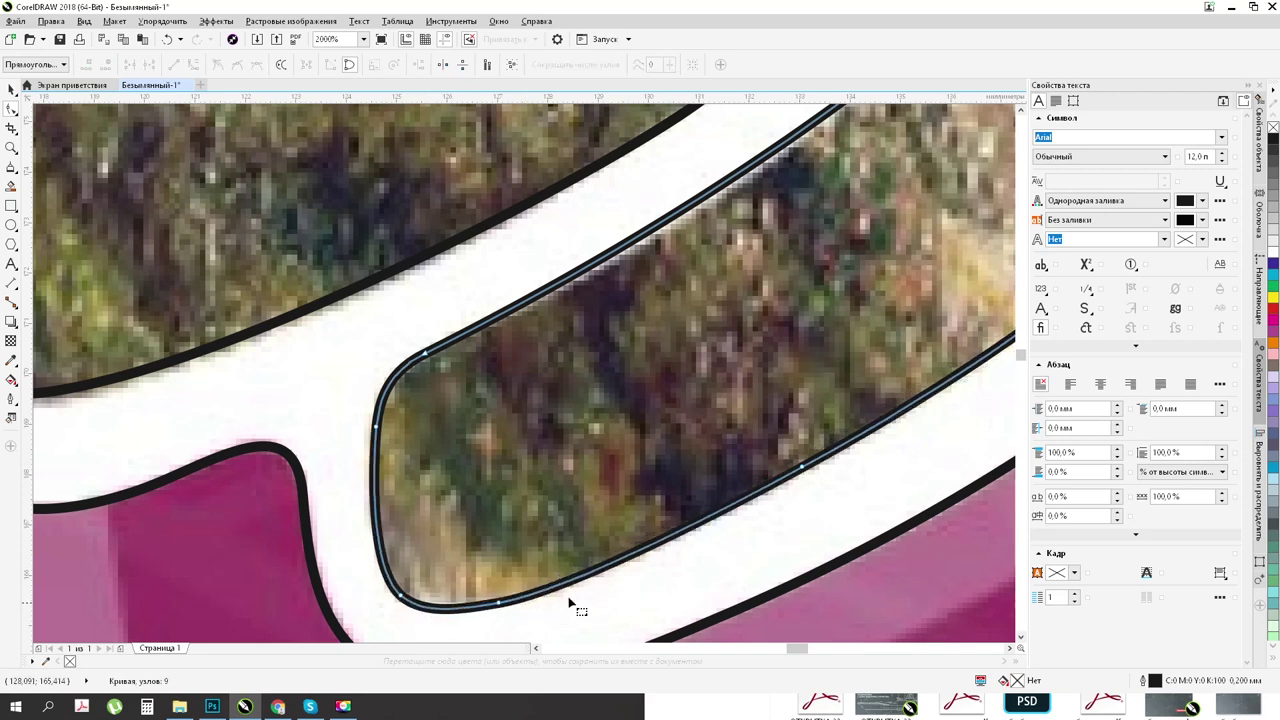
pyautogui.scroll(-3, 551, 609)
pyautogui.click(11, 88)
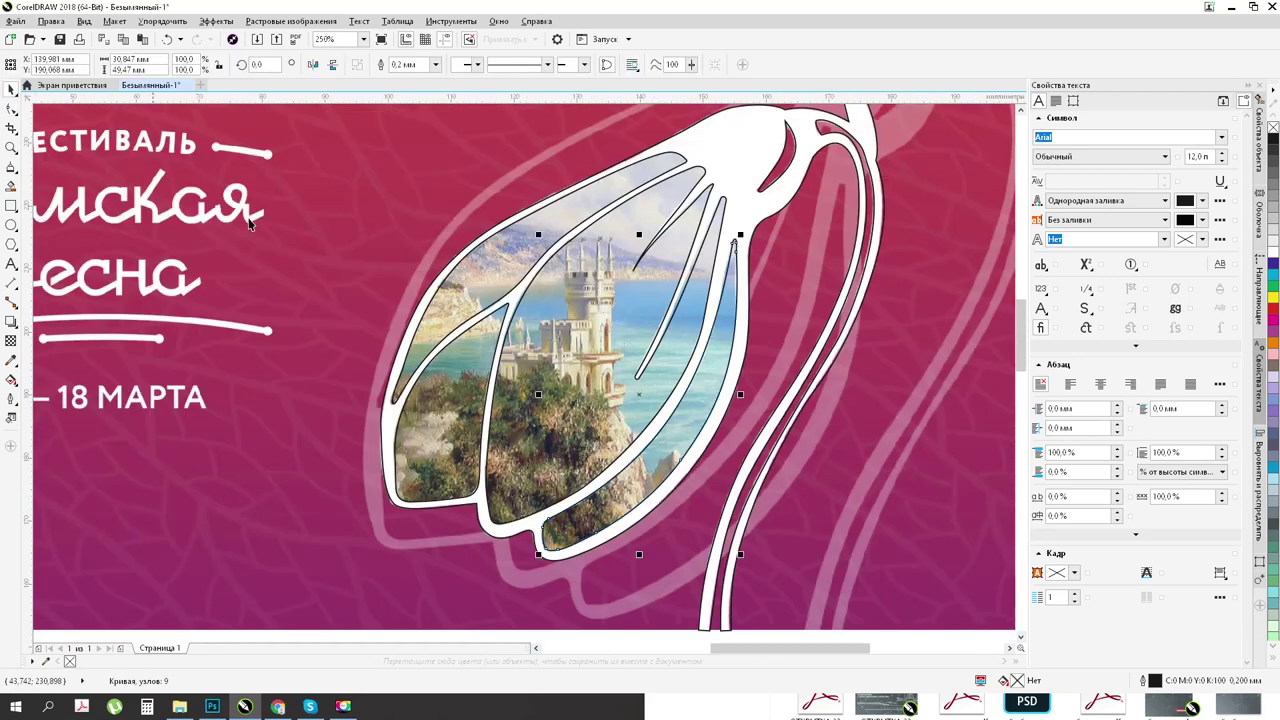
pyautogui.scroll(-1, 741, 290)
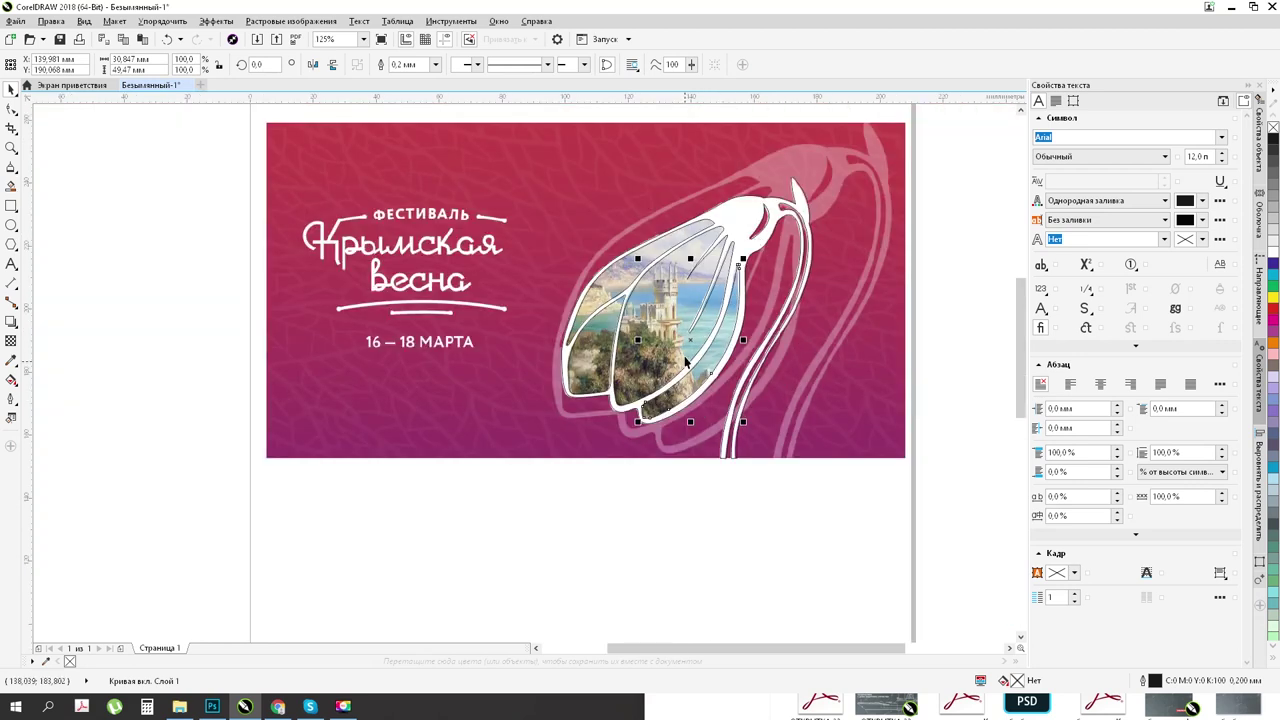
pyautogui.click(658, 530)
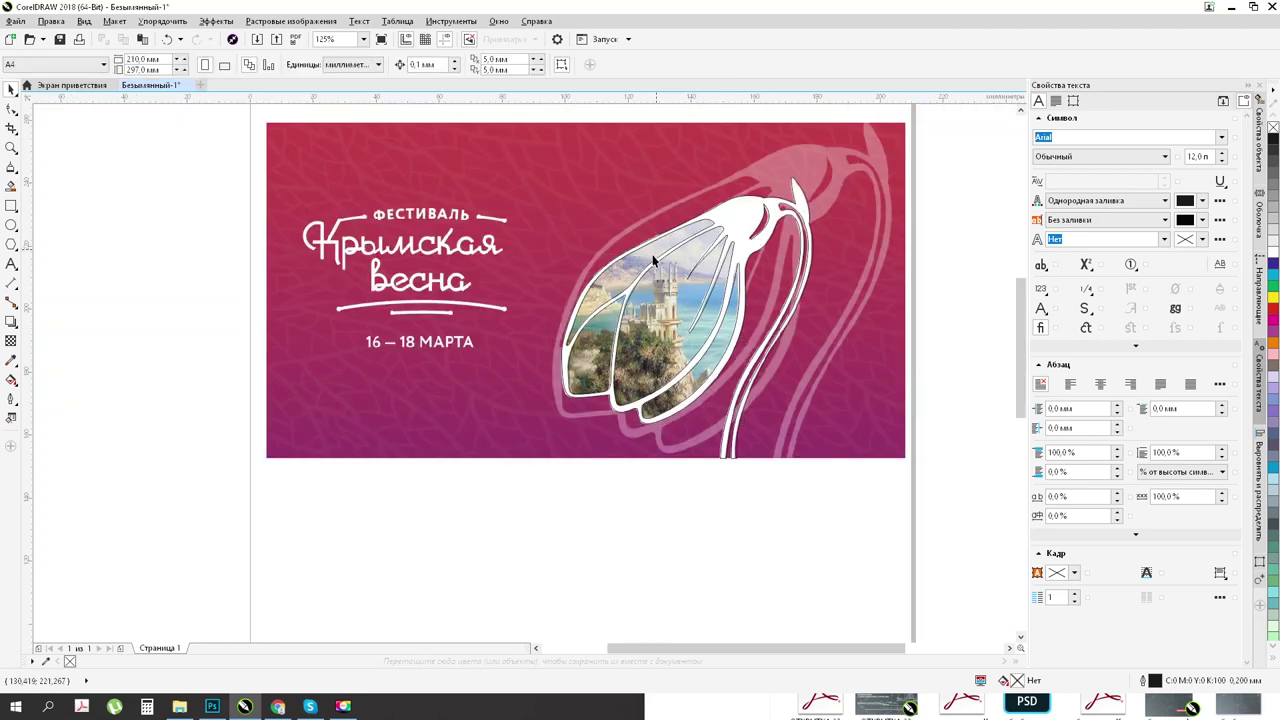
# Step: Select the four inner petal cells together with the crescent at the flower head and group them
pyautogui.scroll(1, 713, 268)
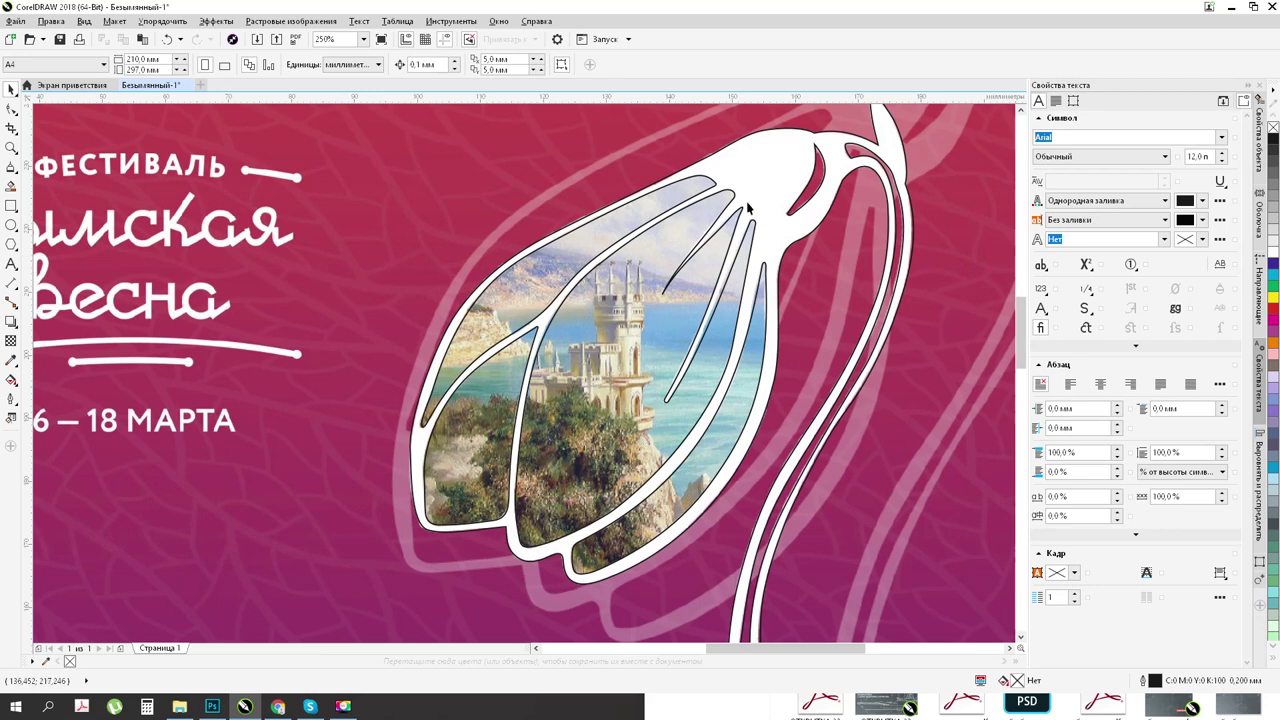
pyautogui.click(479, 437)
pyautogui.keyDown('shift'); pyautogui.click(583, 242); pyautogui.keyUp('shift')
pyautogui.keyDown('shift'); pyautogui.click(609, 340); pyautogui.keyUp('shift')
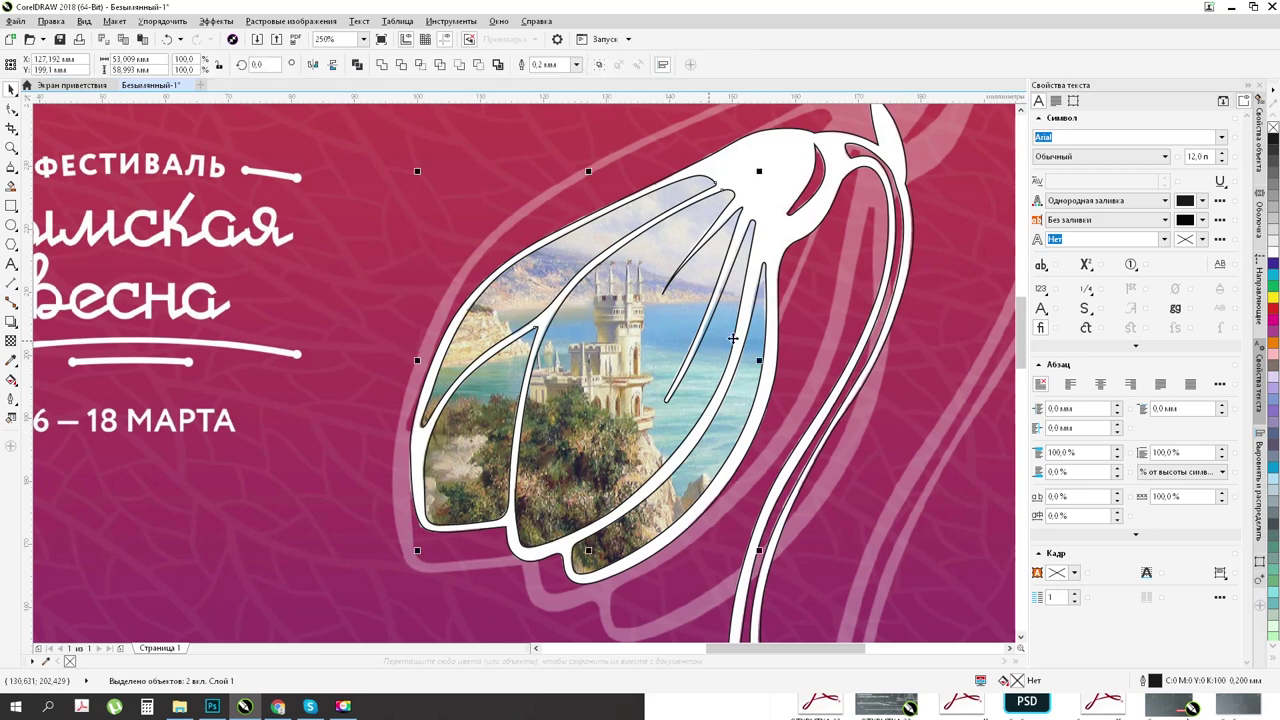
pyautogui.keyDown('shift'); pyautogui.click(755, 346); pyautogui.keyUp('shift')
pyautogui.keyDown('shift'); pyautogui.click(819, 174); pyautogui.keyUp('shift')
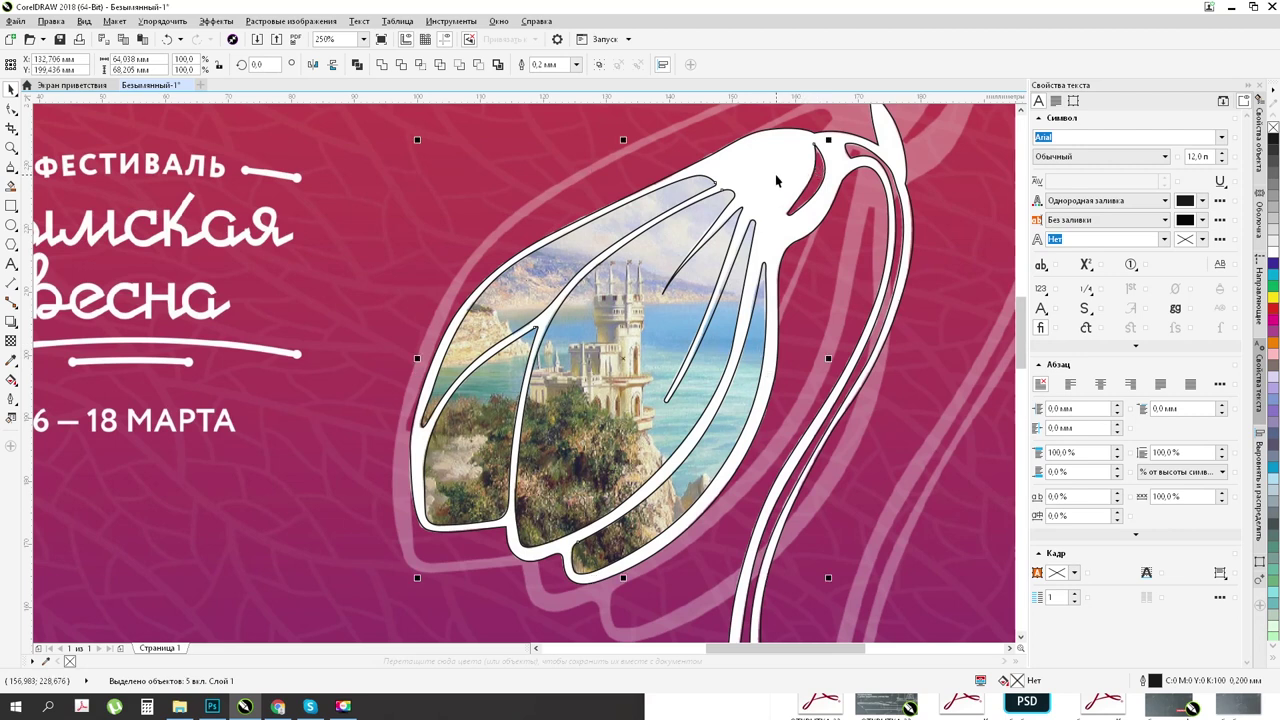
pyautogui.hotkey('ctrl', 'g')
# Step: Cut the grouped cells out of the flower and stem silhouette with the Back minus front operation
pyautogui.scroll(-2, 772, 210)
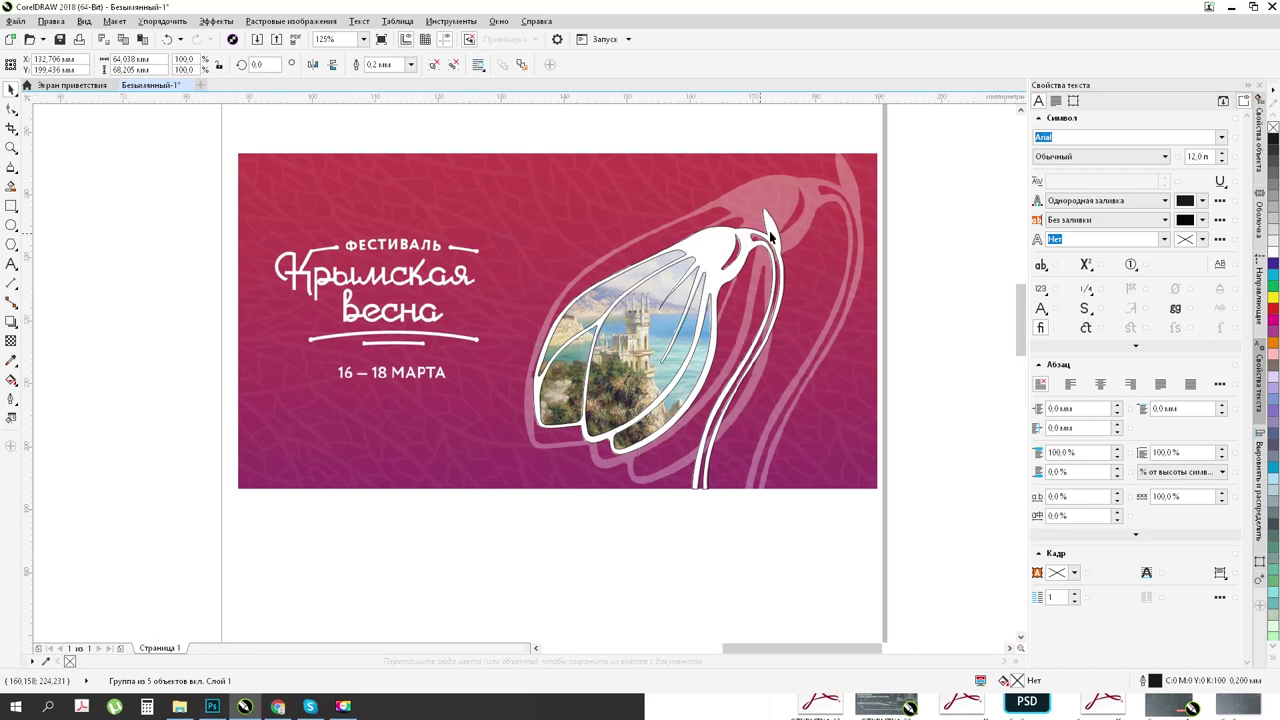
pyautogui.scroll(1, 771, 238)
pyautogui.keyDown('shift'); pyautogui.click(779, 224); pyautogui.keyUp('shift')
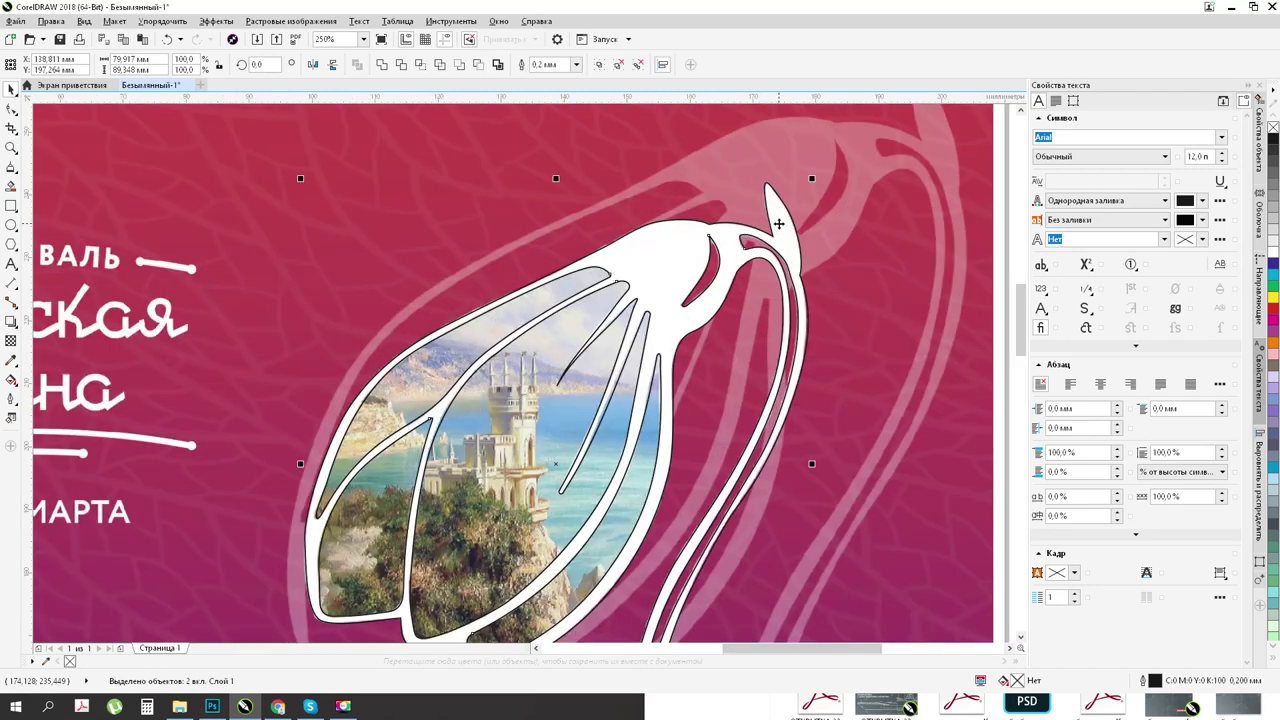
pyautogui.click(476, 65)
# Step: Fill the cut-out flower shape with yellow and remove its outline
pyautogui.scroll(-2, 681, 287)
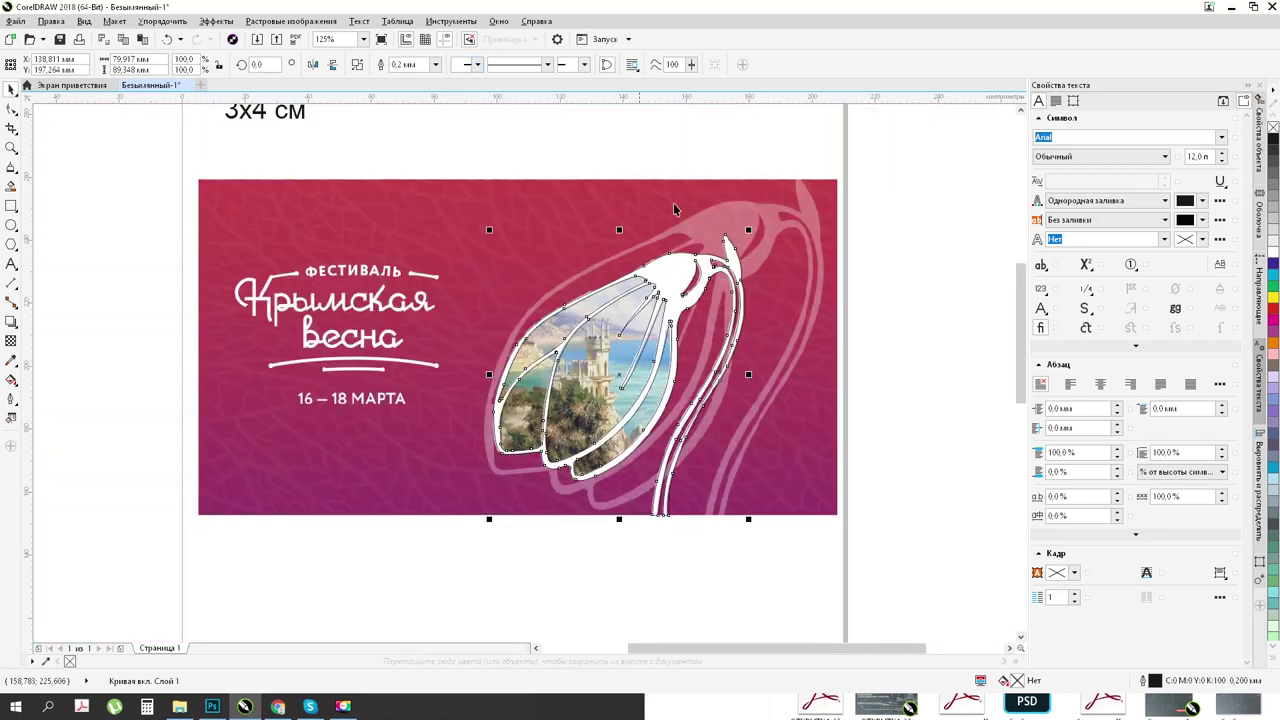
pyautogui.click(1273, 303)
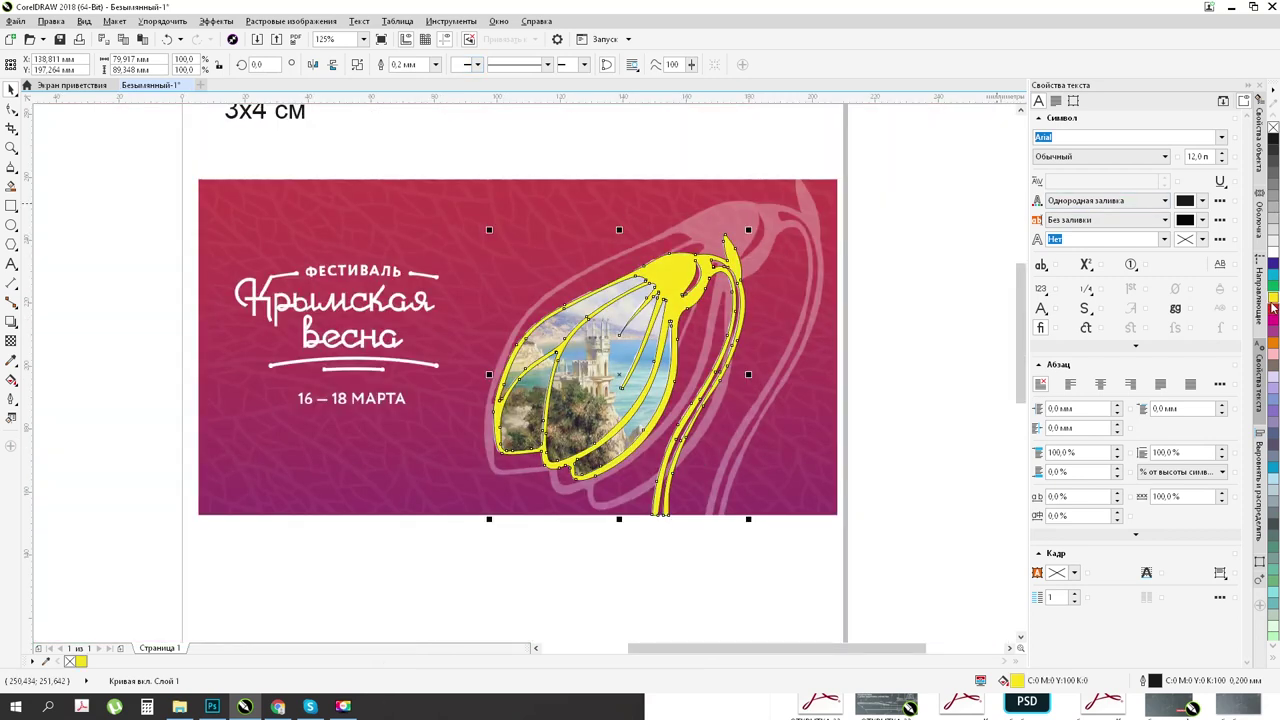
pyautogui.click(676, 585)
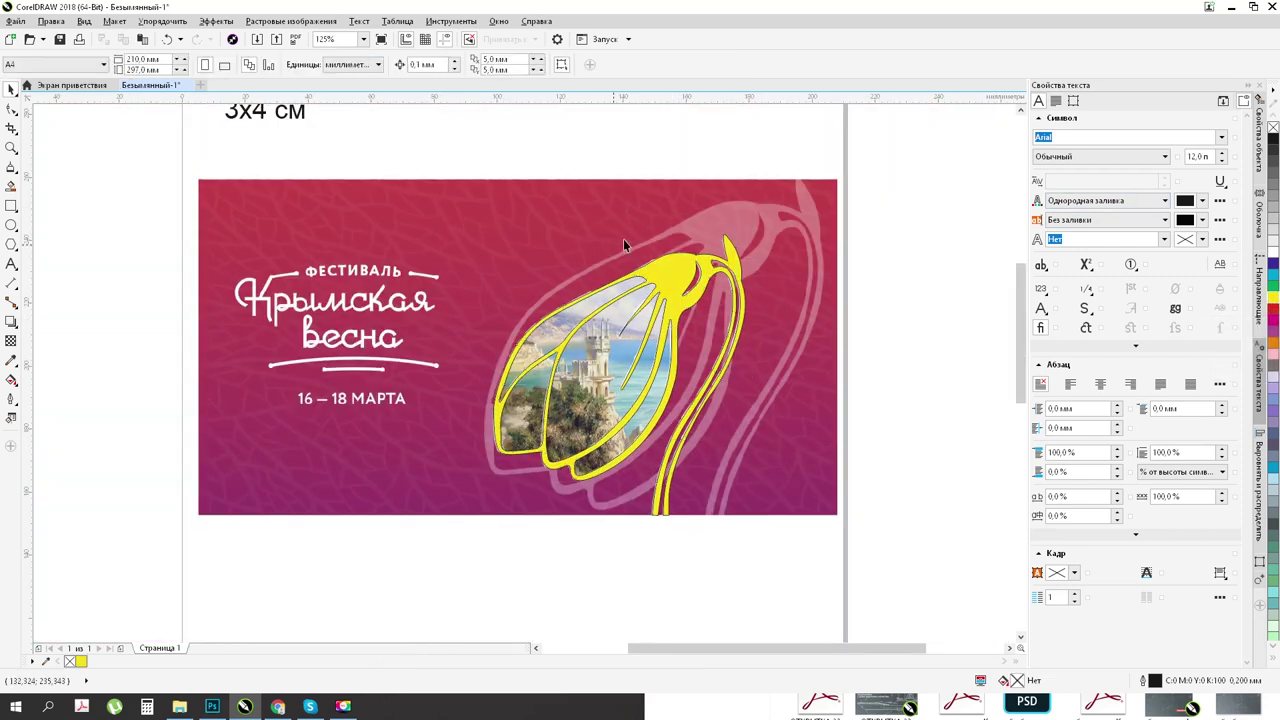
pyautogui.scroll(2, 666, 503)
pyautogui.click(666, 503)
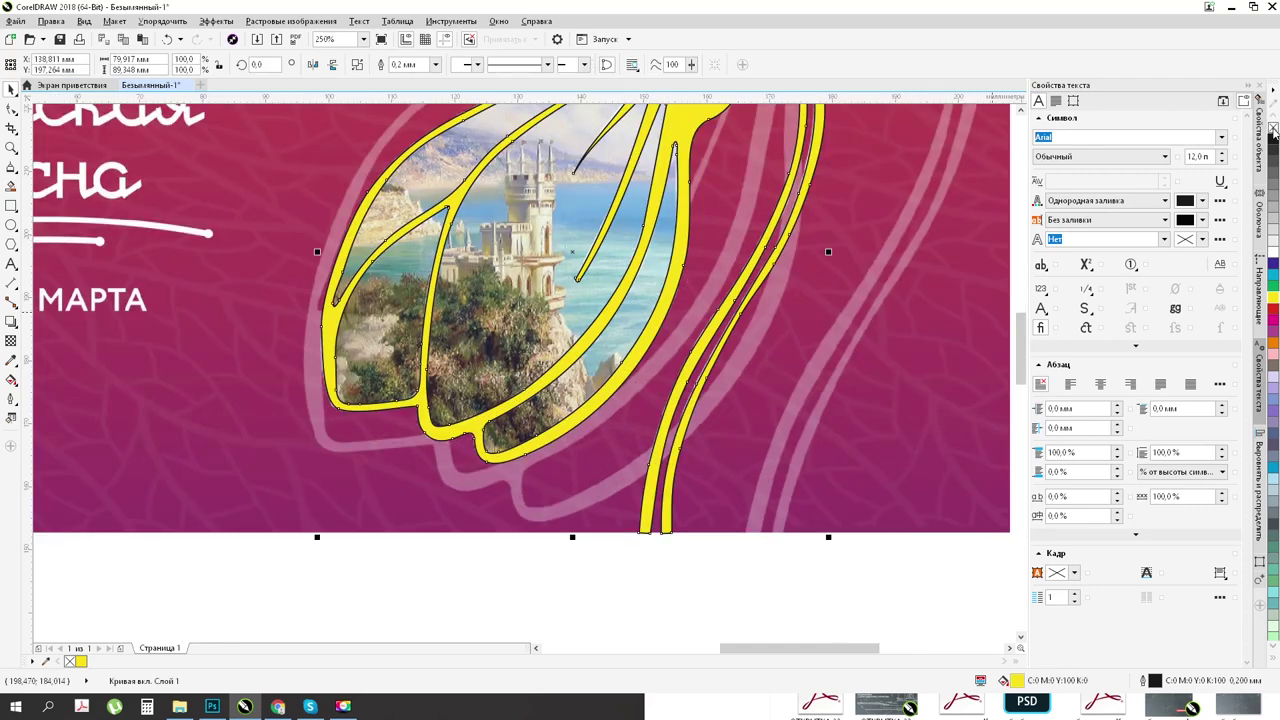
pyautogui.rightClick(1273, 132)
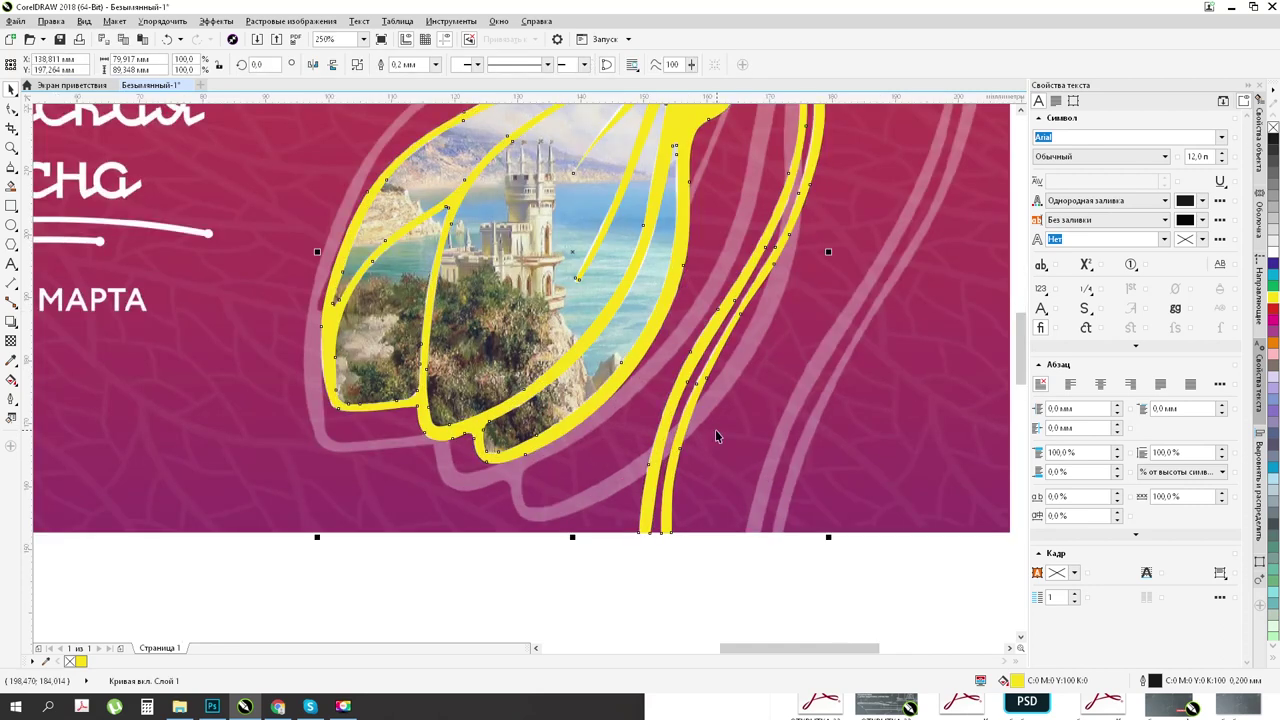
pyautogui.click(811, 598)
pyautogui.click(761, 286)
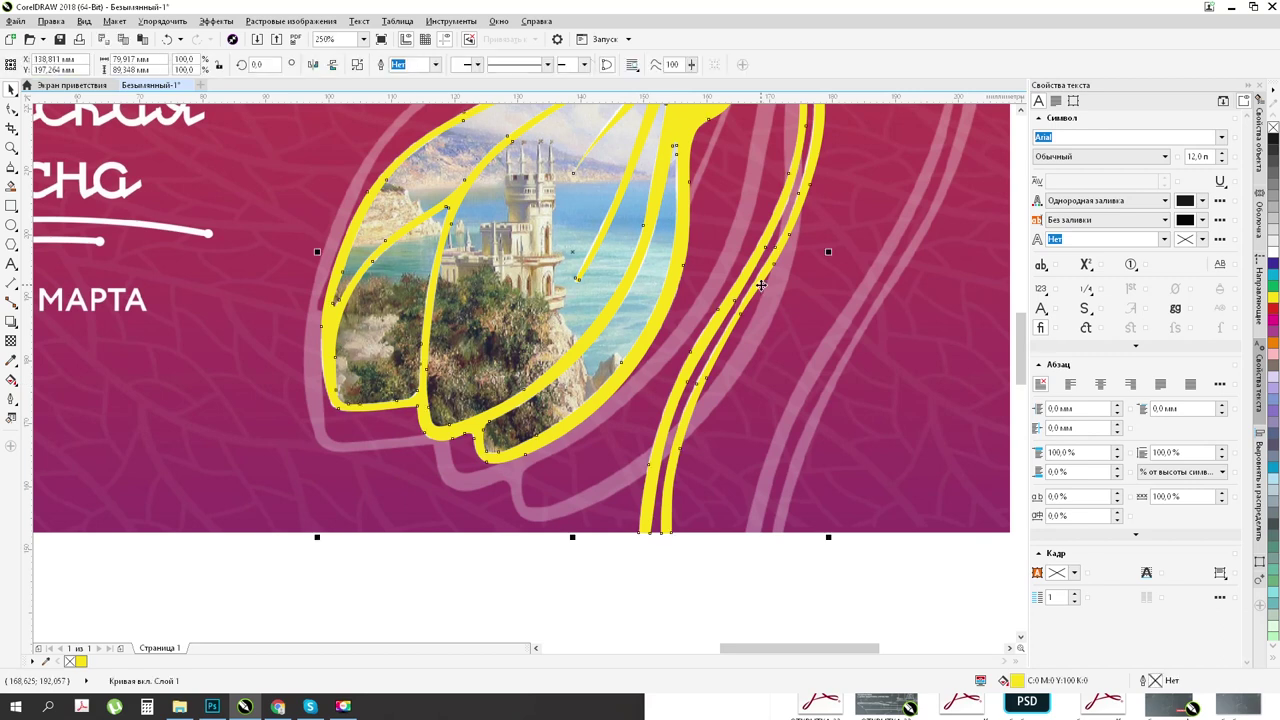
# Step: Move the yellow flower onto the blank page below the banner to inspect it, and undo the move
pyautogui.scroll(-4, 761, 286)
pyautogui.moveTo(555, 203); pyautogui.dragTo(479, 472)
pyautogui.scroll(-4, 606, 477)
pyautogui.click(598, 508)
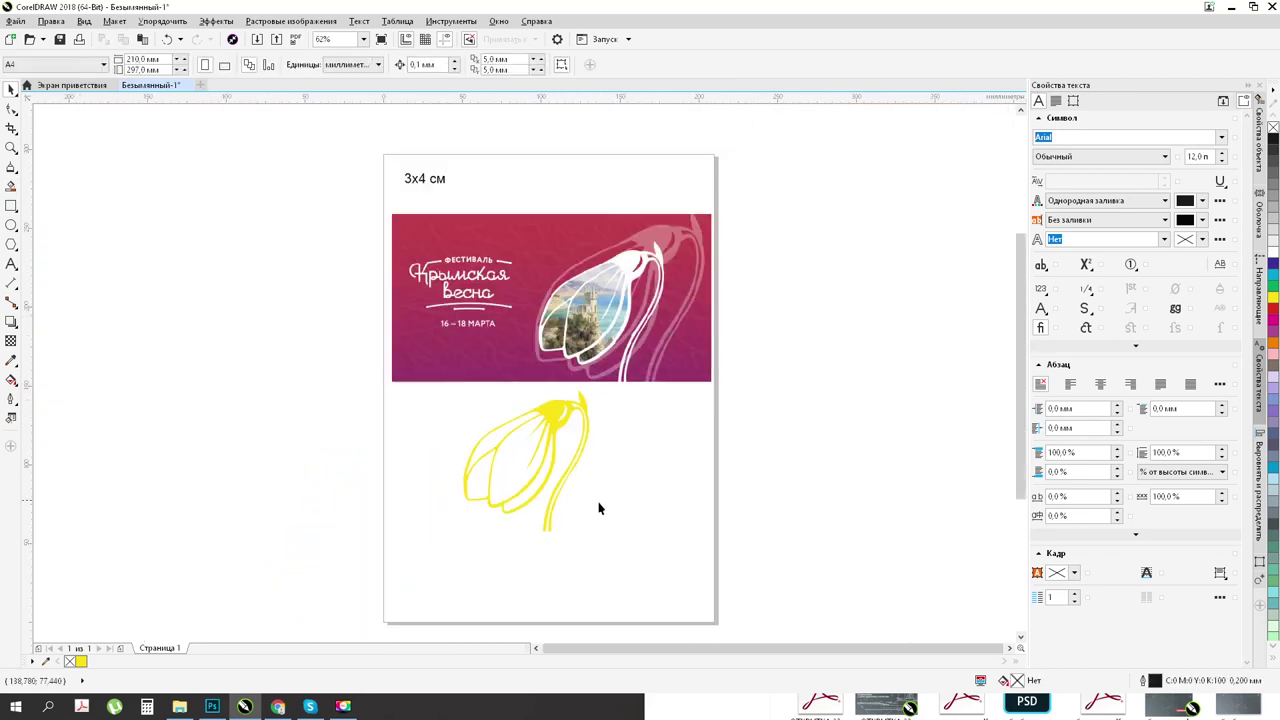
pyautogui.scroll(4, 520, 521)
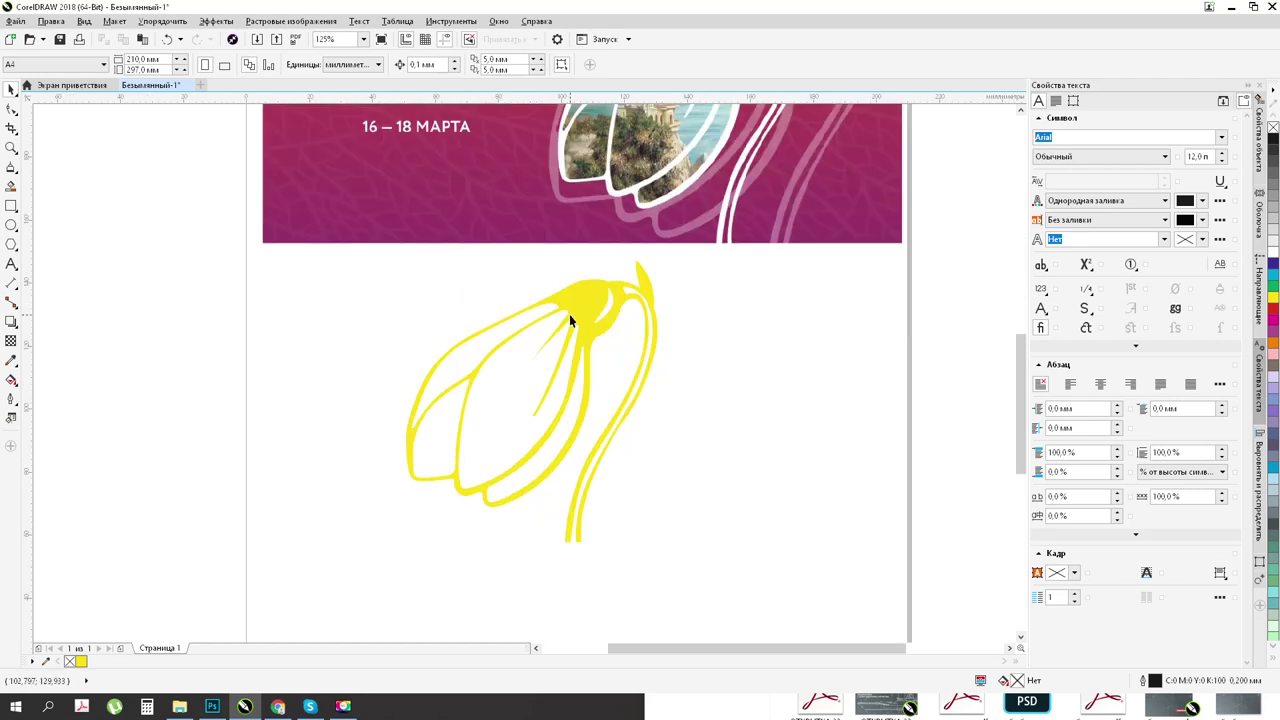
pyautogui.hotkey('ctrl', 'z')
pyautogui.hotkey('ctrl', 'z')
# Step: Duplicate the yellow flower, offsetting the copy up and to the right onto the faded flower's head
pyautogui.scroll(-4, 754, 474)
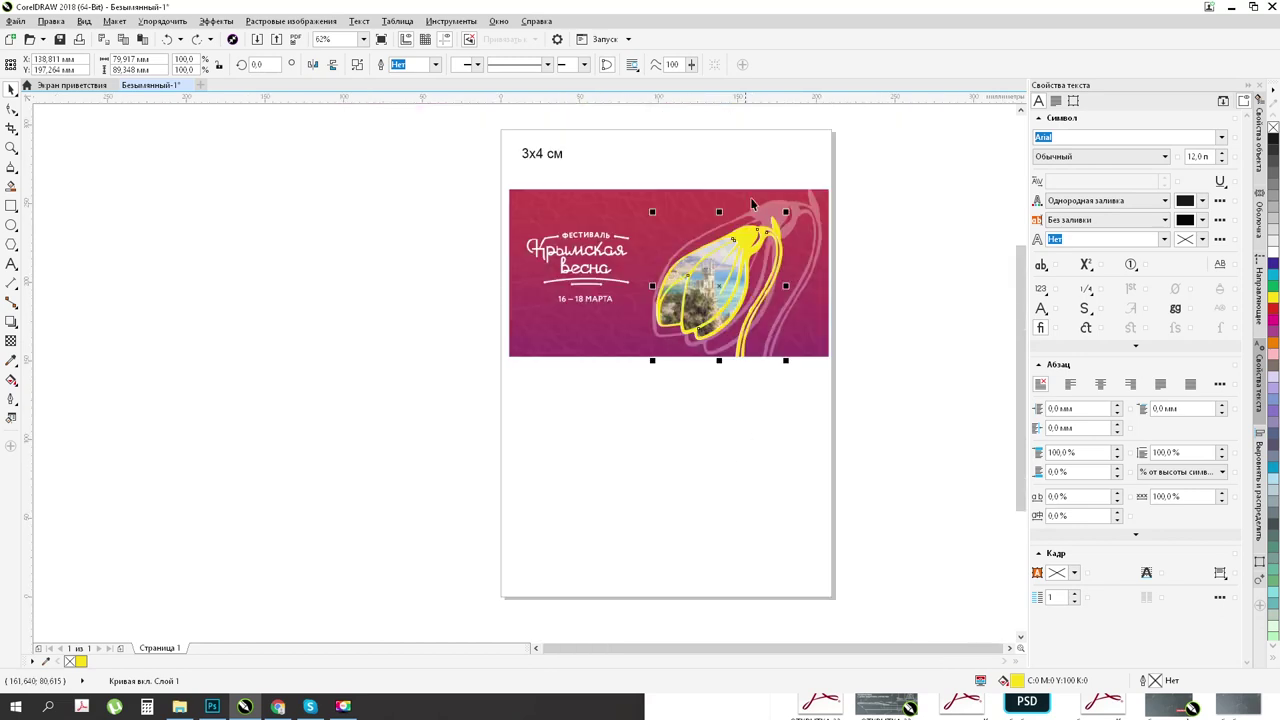
pyautogui.scroll(4, 753, 204)
pyautogui.moveTo(664, 242); pyautogui.dragTo(718, 192)
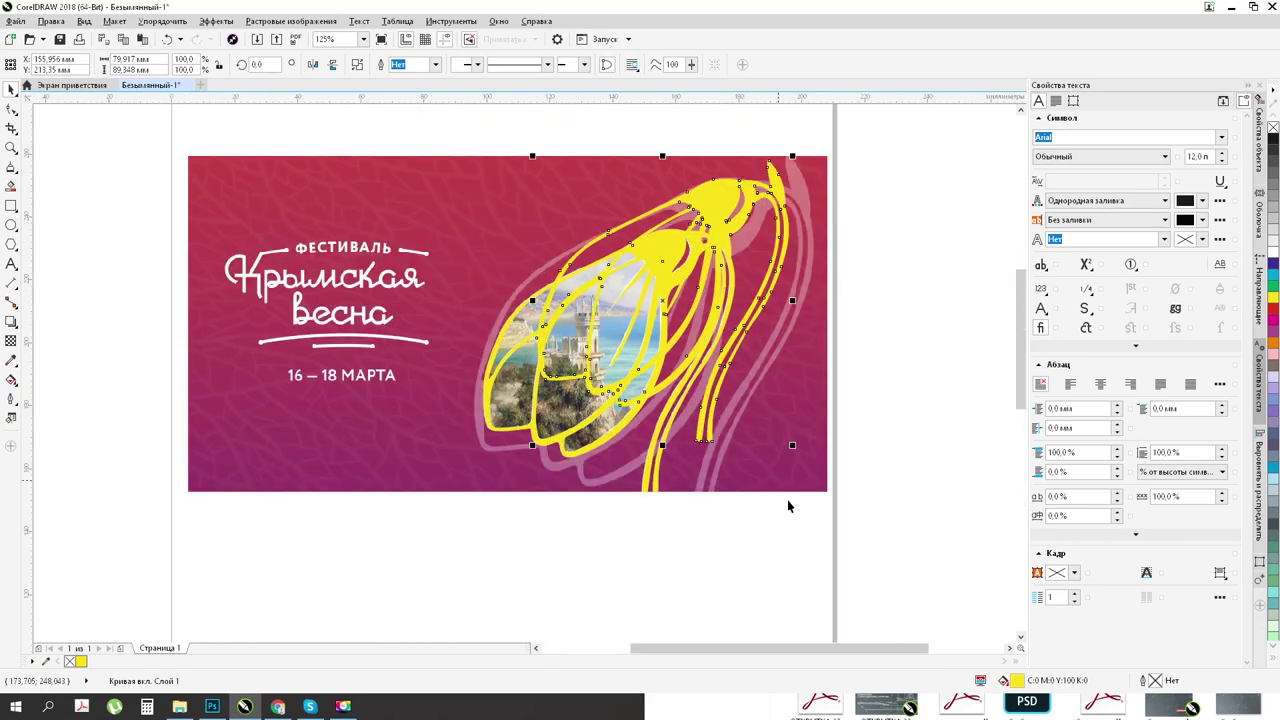
# Step: Enlarge the flower copy proportionally to about 133% and shift it over the faded background flower
pyautogui.moveTo(792, 445); pyautogui.dragTo(839, 537)
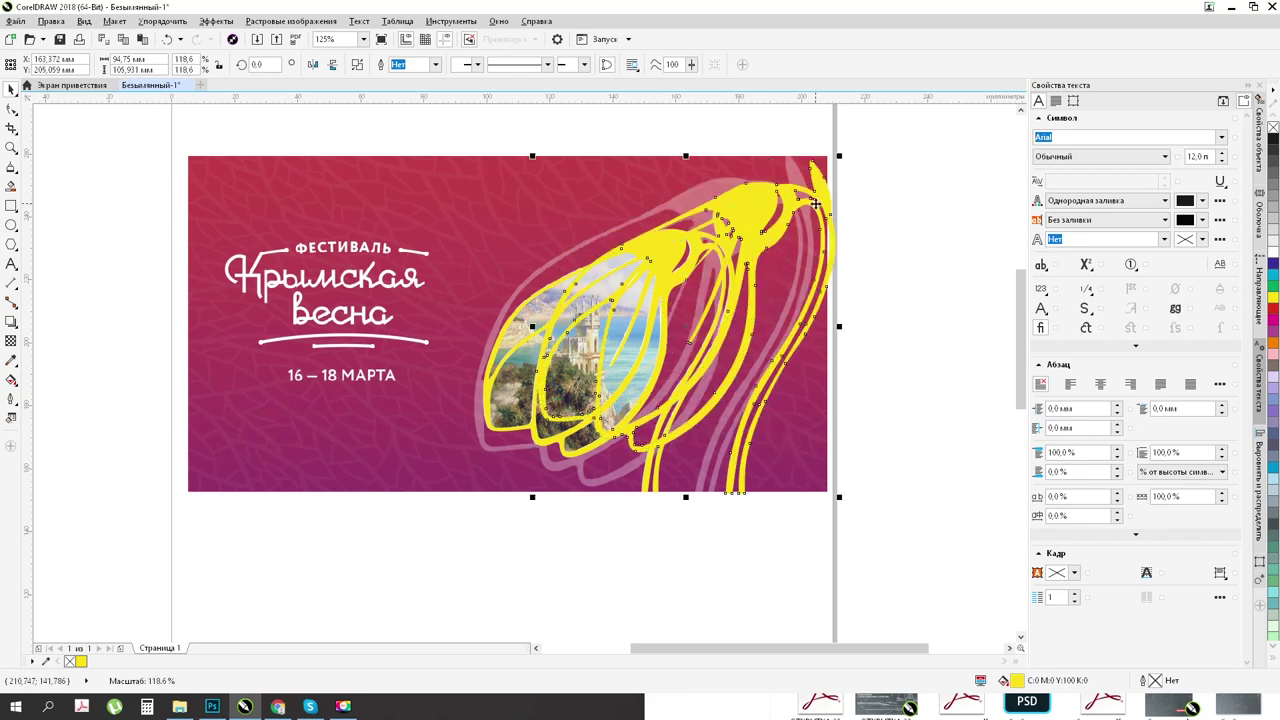
pyautogui.moveTo(796, 180); pyautogui.dragTo(792, 180)
pyautogui.moveTo(810, 494); pyautogui.dragTo(821, 506)
pyautogui.press('Left')
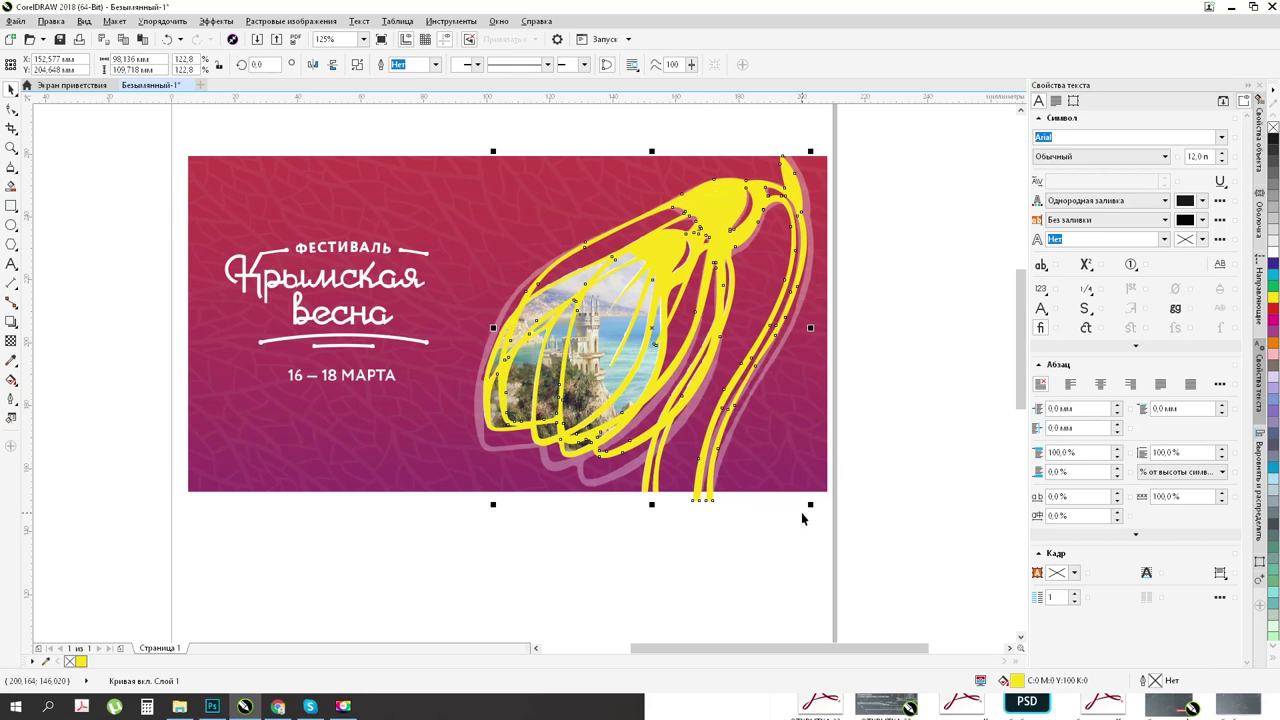
pyautogui.moveTo(494, 506); pyautogui.dragTo(461, 539)
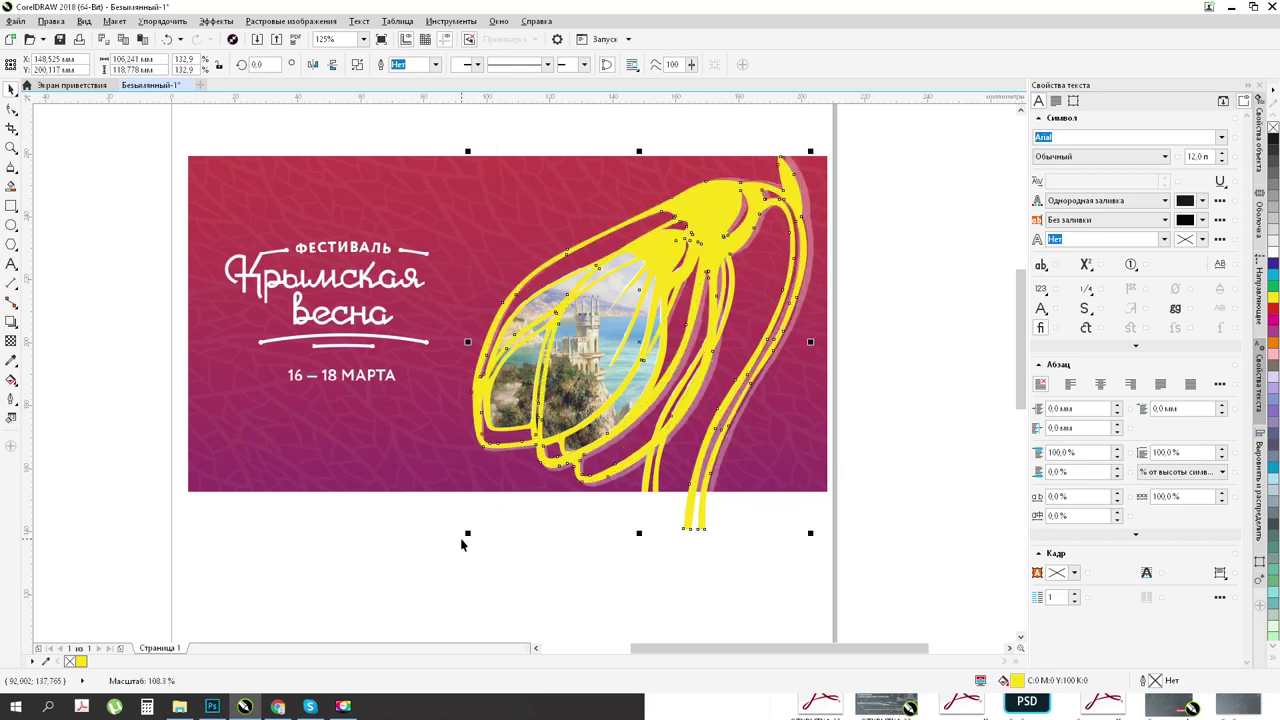
# Step: Fill the enlarged flower copy with blue (C100 M20) and order it directly in front of the banner bitmap, behind the yellow flower
pyautogui.click(1273, 465)
pyautogui.rightClick(724, 200)
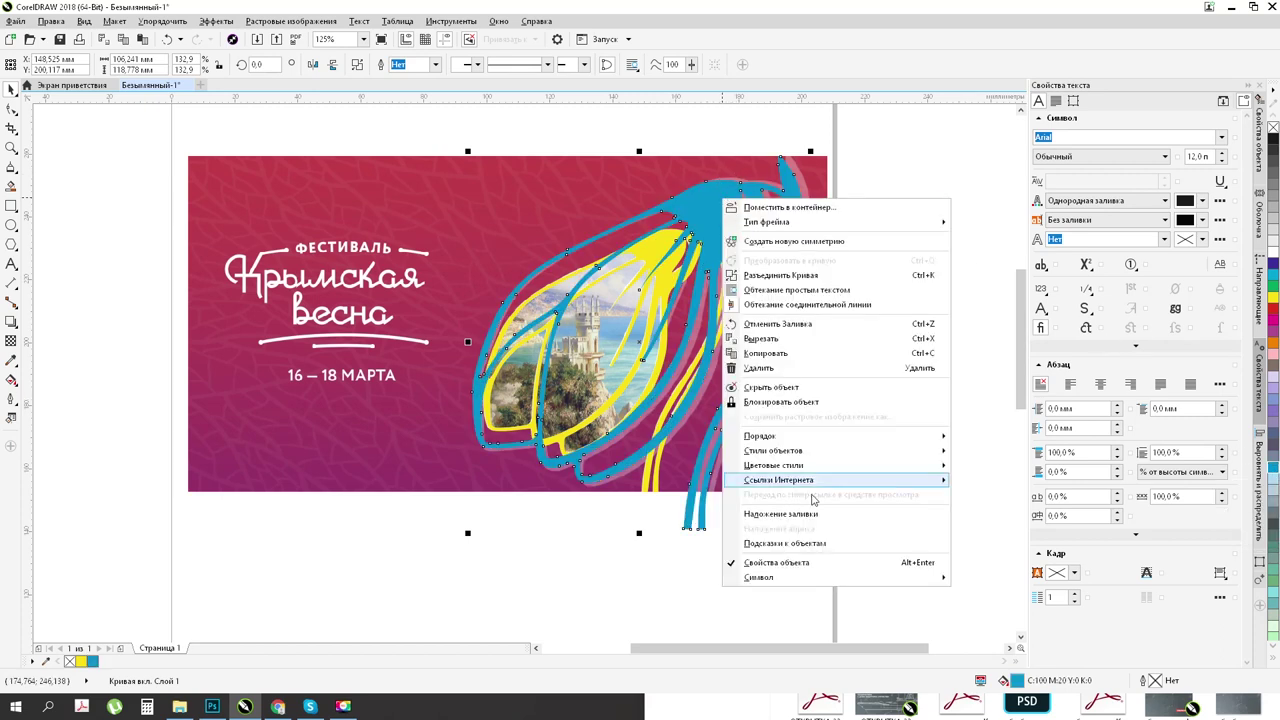
pyautogui.moveTo(900, 437)
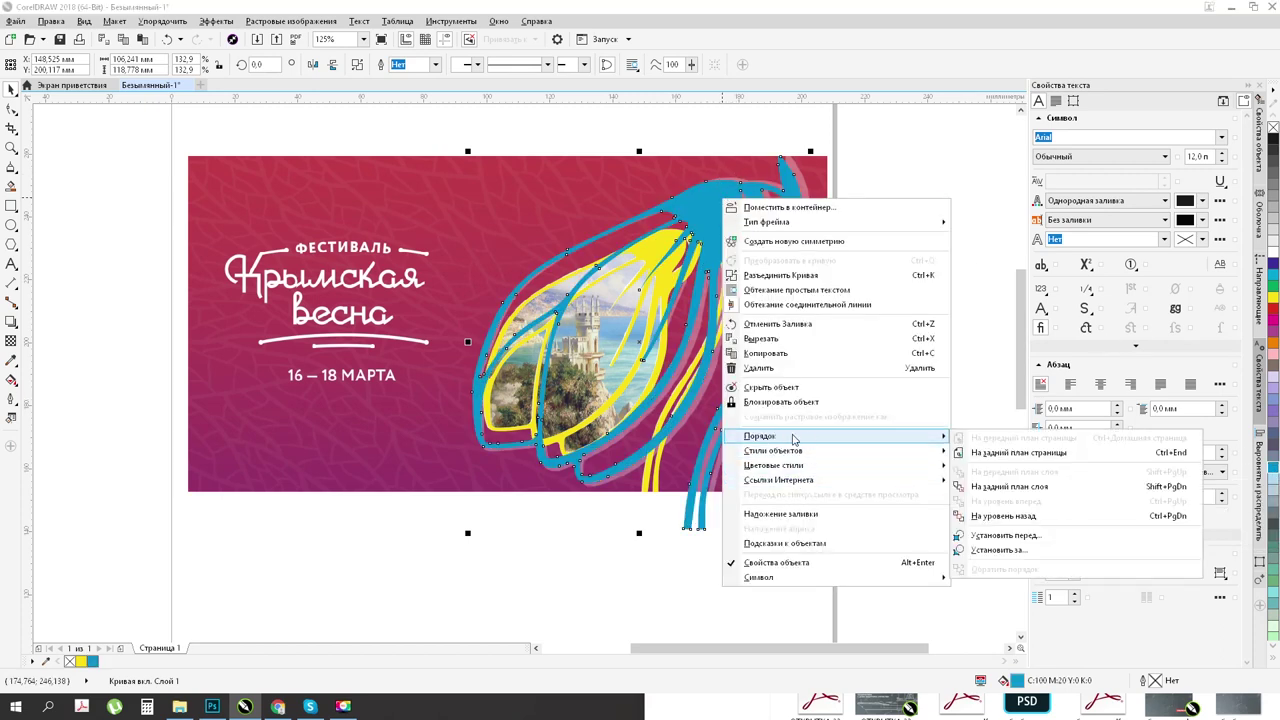
pyautogui.click(995, 535)
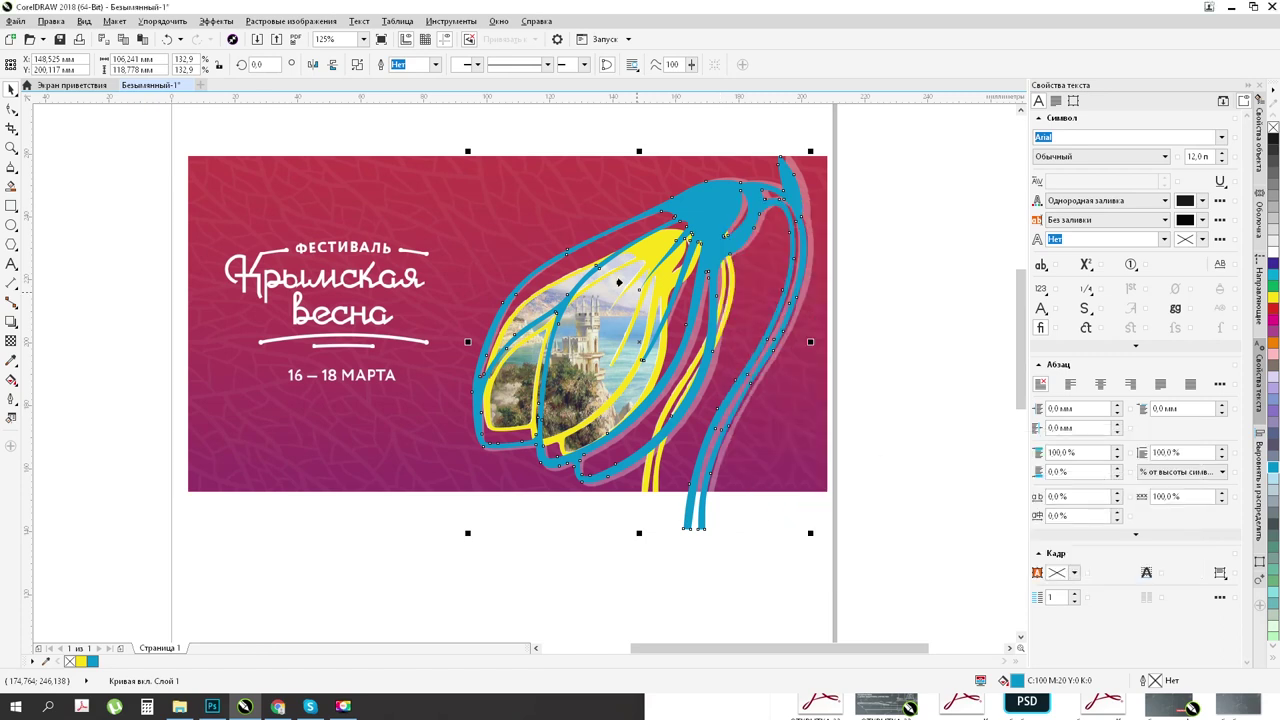
pyautogui.click(358, 186)
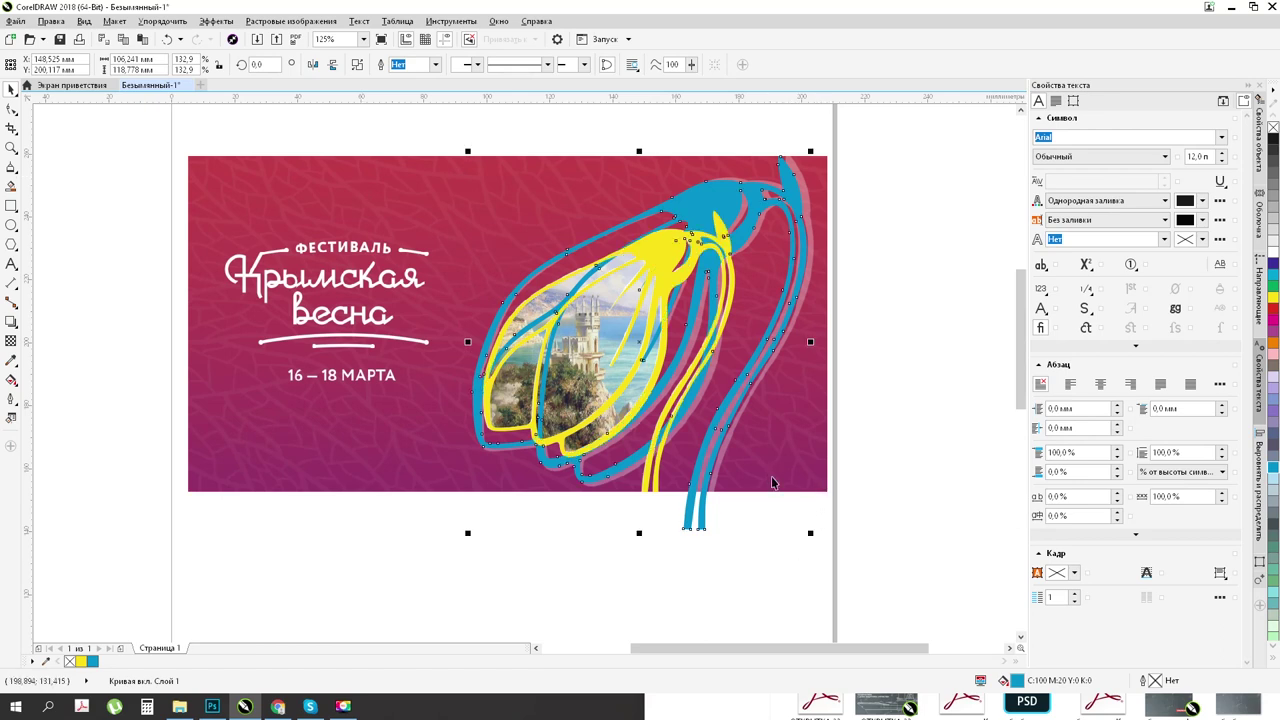
# Step: Fine-tune the blue flower's position and scale it to about 135% so that it matches the faded flower
pyautogui.scroll(3, 760, 420)
pyautogui.moveTo(705, 381); pyautogui.dragTo(708, 384)
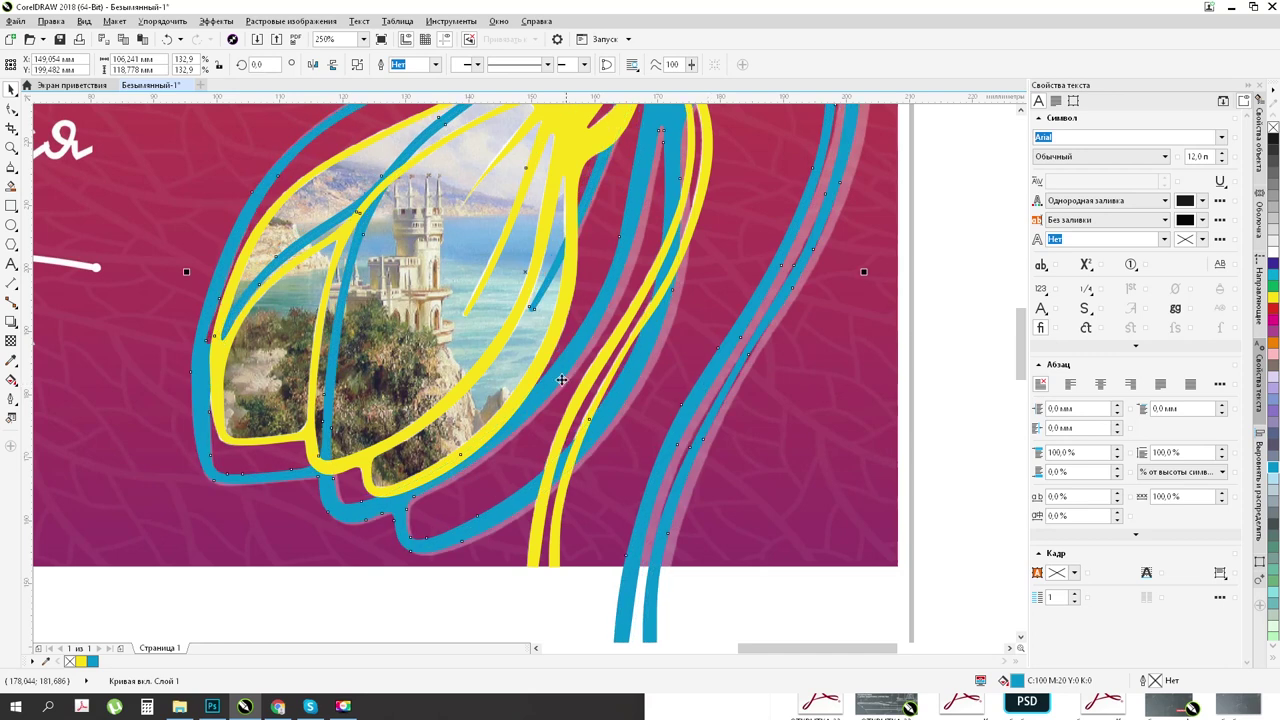
pyautogui.scroll(-3, 562, 380)
pyautogui.moveTo(714, 134); pyautogui.dragTo(721, 126)
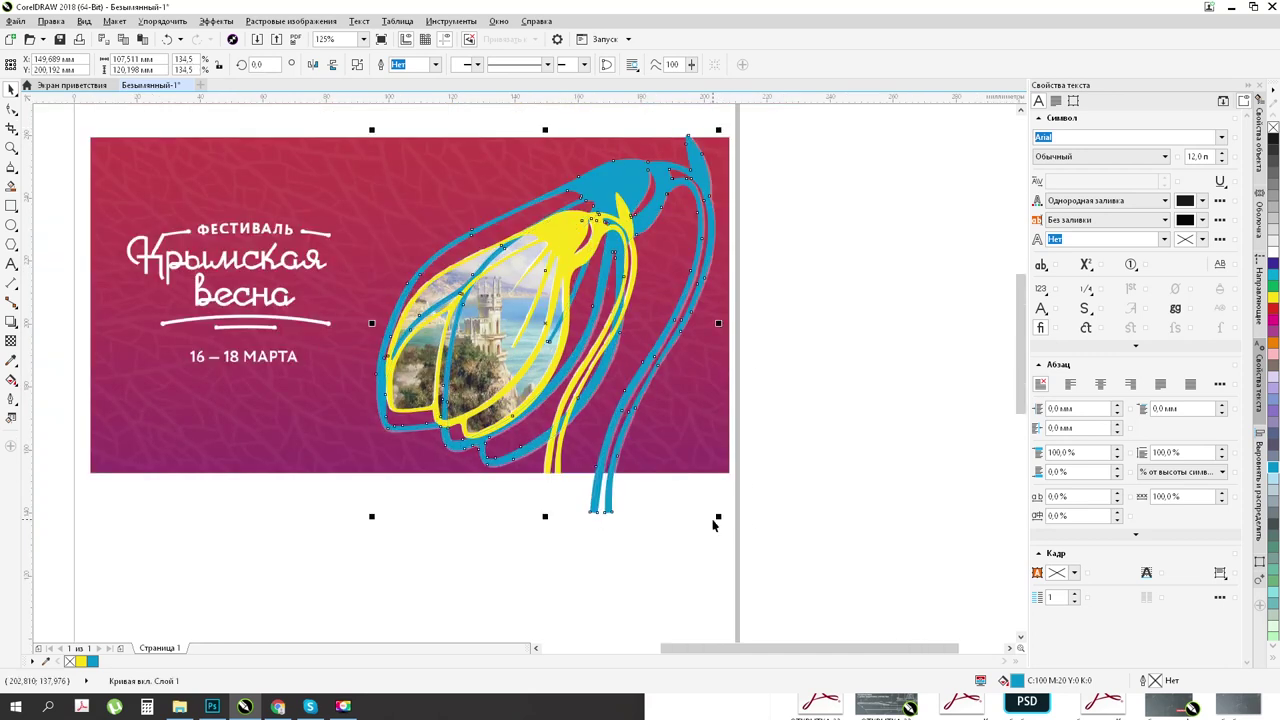
pyautogui.moveTo(717, 518); pyautogui.dragTo(720, 514)
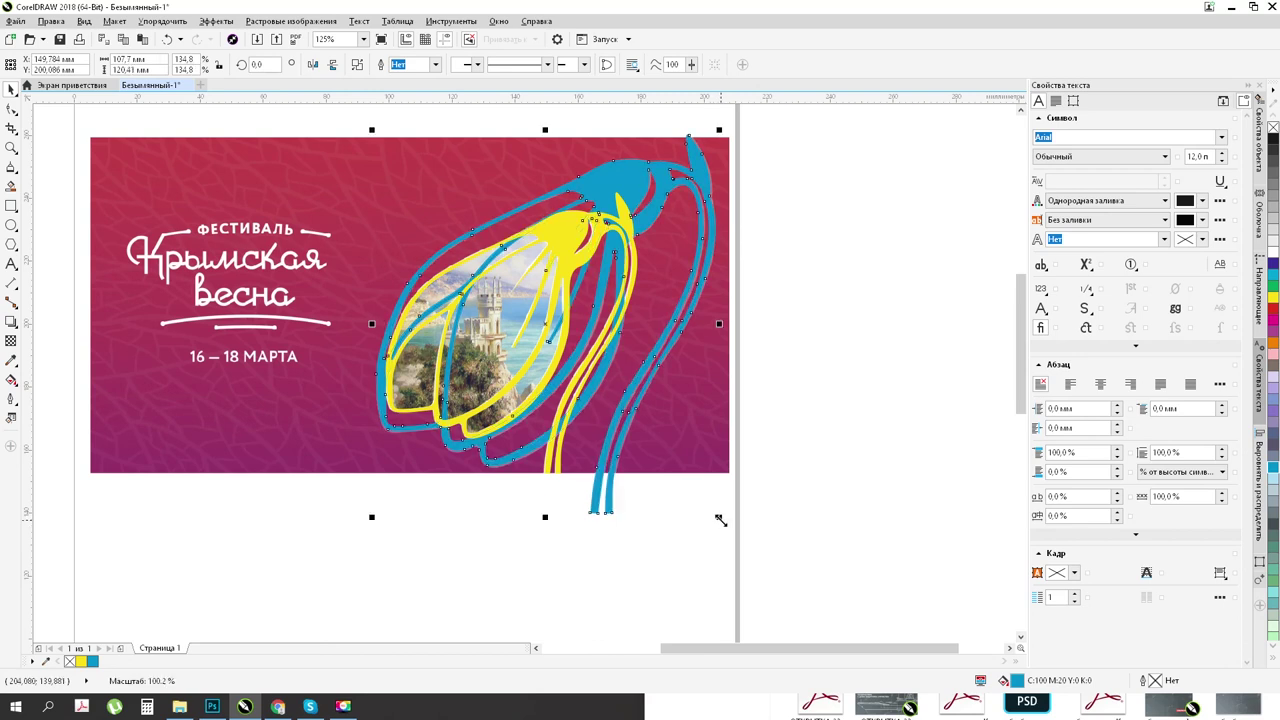
pyautogui.scroll(2, 603, 481)
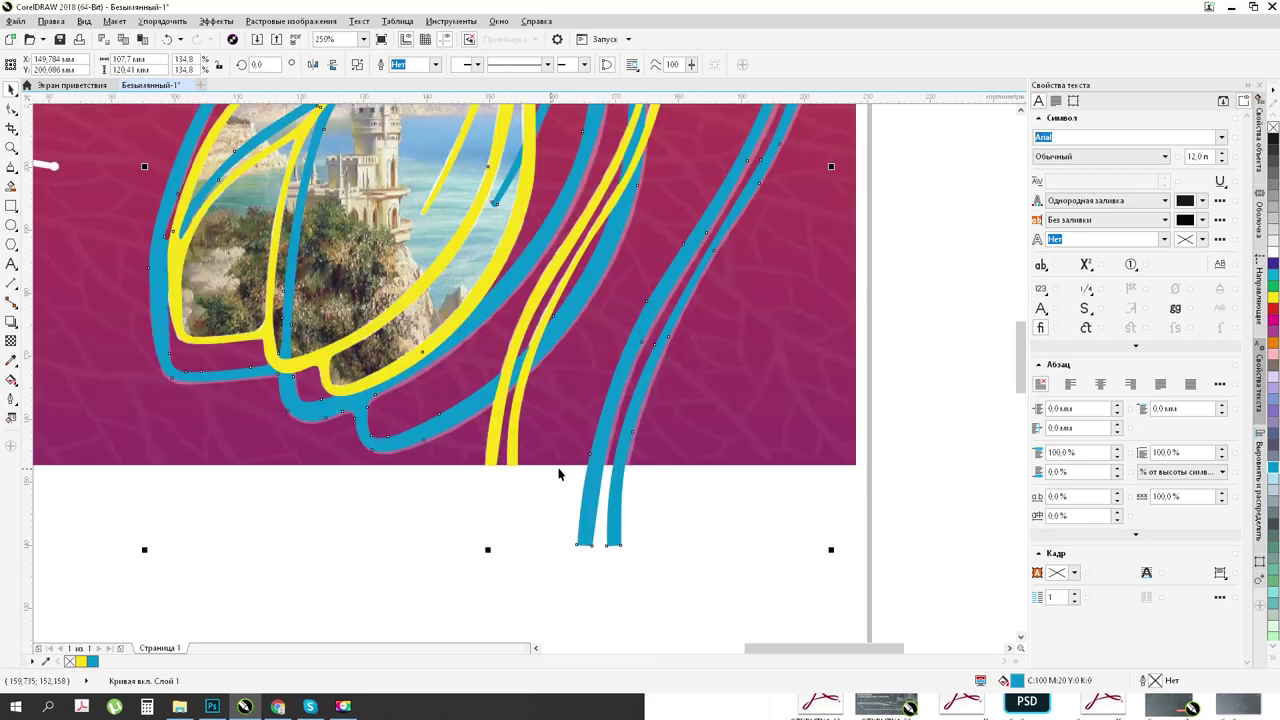
pyautogui.scroll(-2, 540, 424)
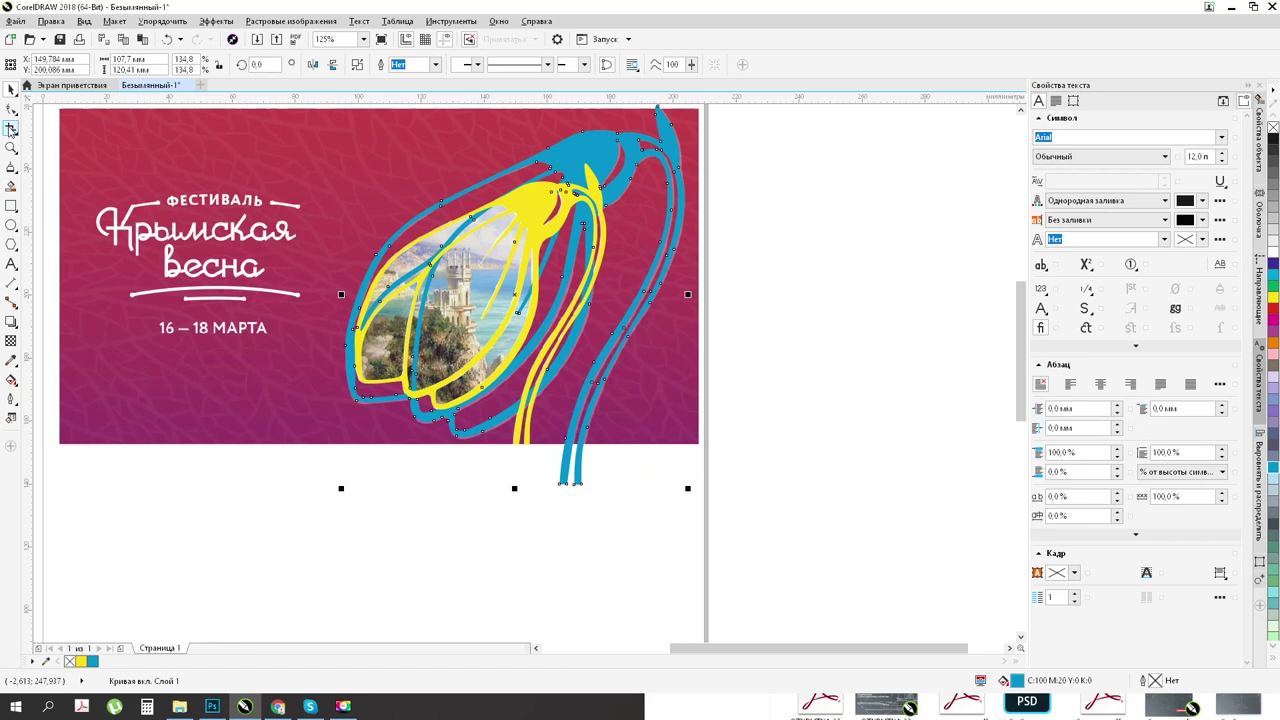
# Step: Crop the blue flower with a frame of about 125 × 110 mm, trimming the stem at the banner's lower edge, and deselect it
pyautogui.click(11, 128)
pyautogui.scroll(-2, 772, 395)
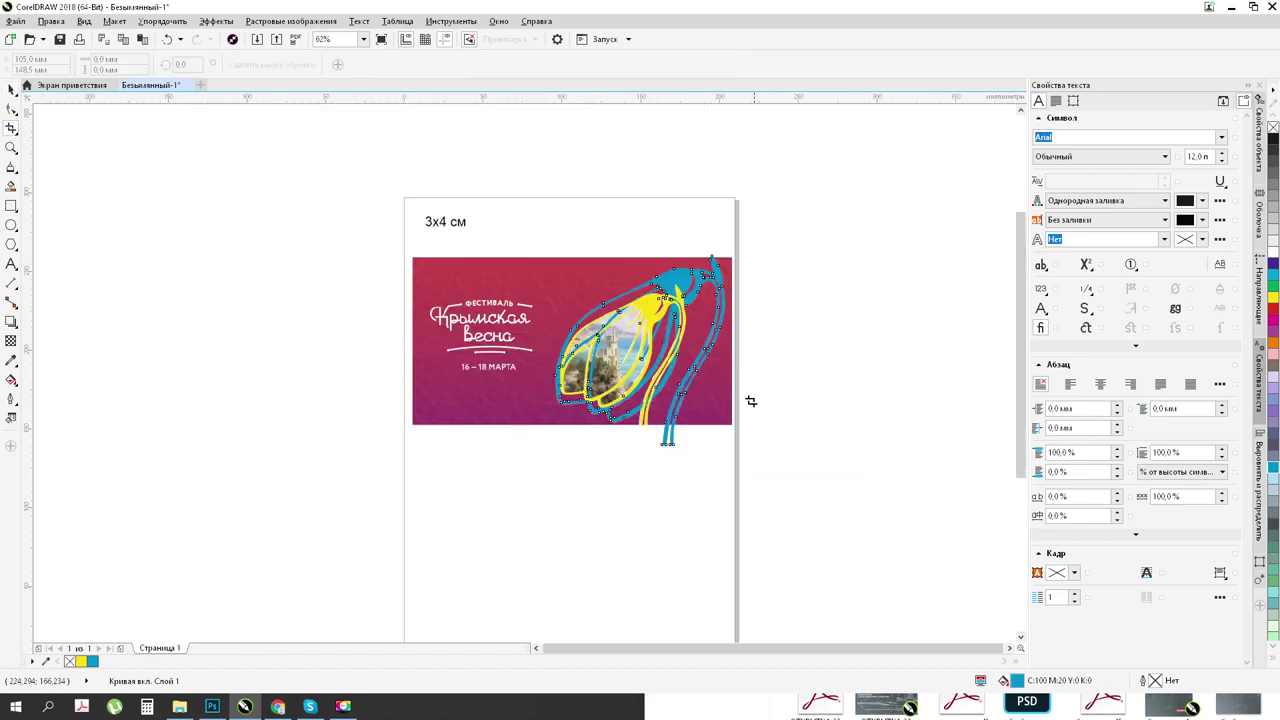
pyautogui.scroll(2, 715, 388)
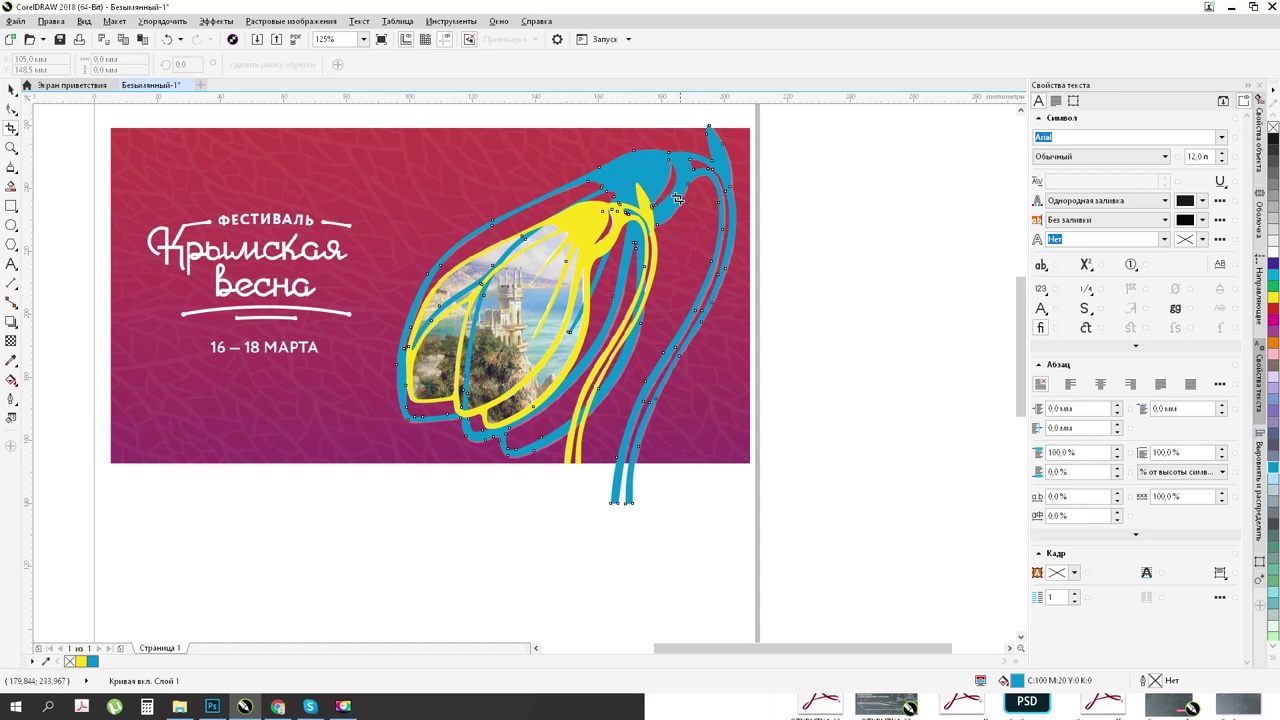
pyautogui.moveTo(387, 117); pyautogui.dragTo(780, 463)
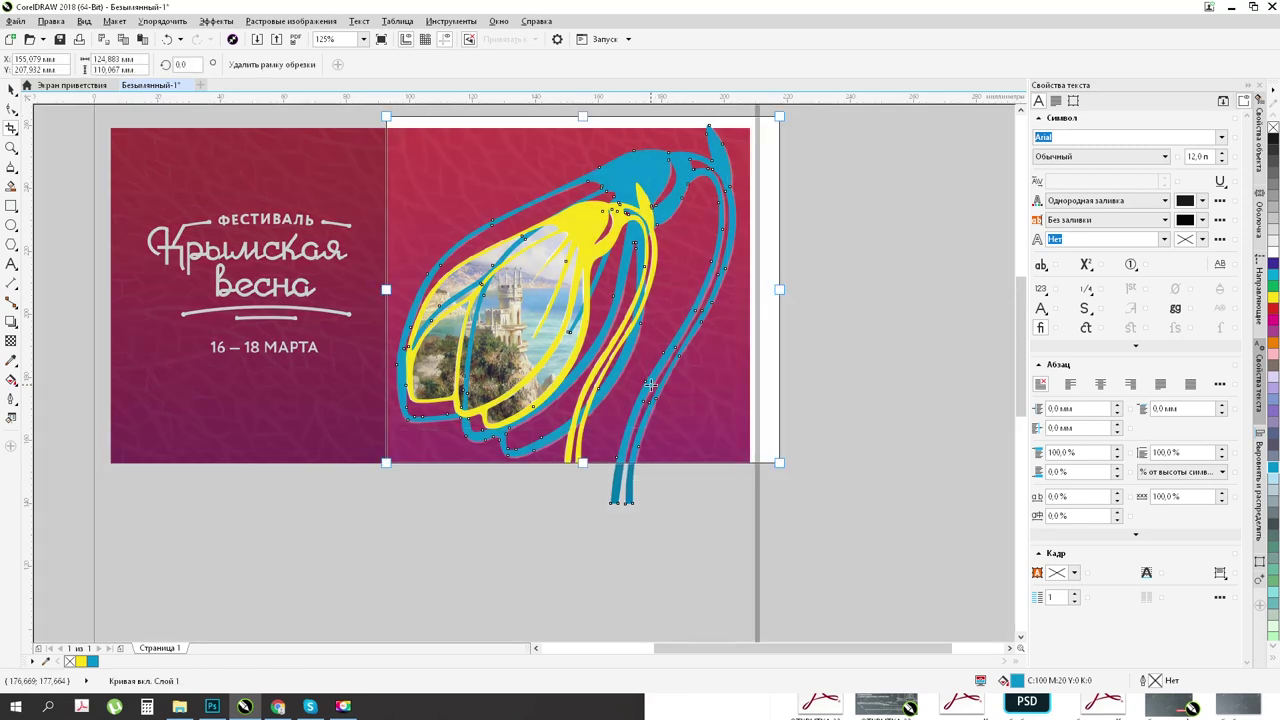
pyautogui.doubleClick(651, 384)
pyautogui.click(12, 90)
pyautogui.click(786, 492)
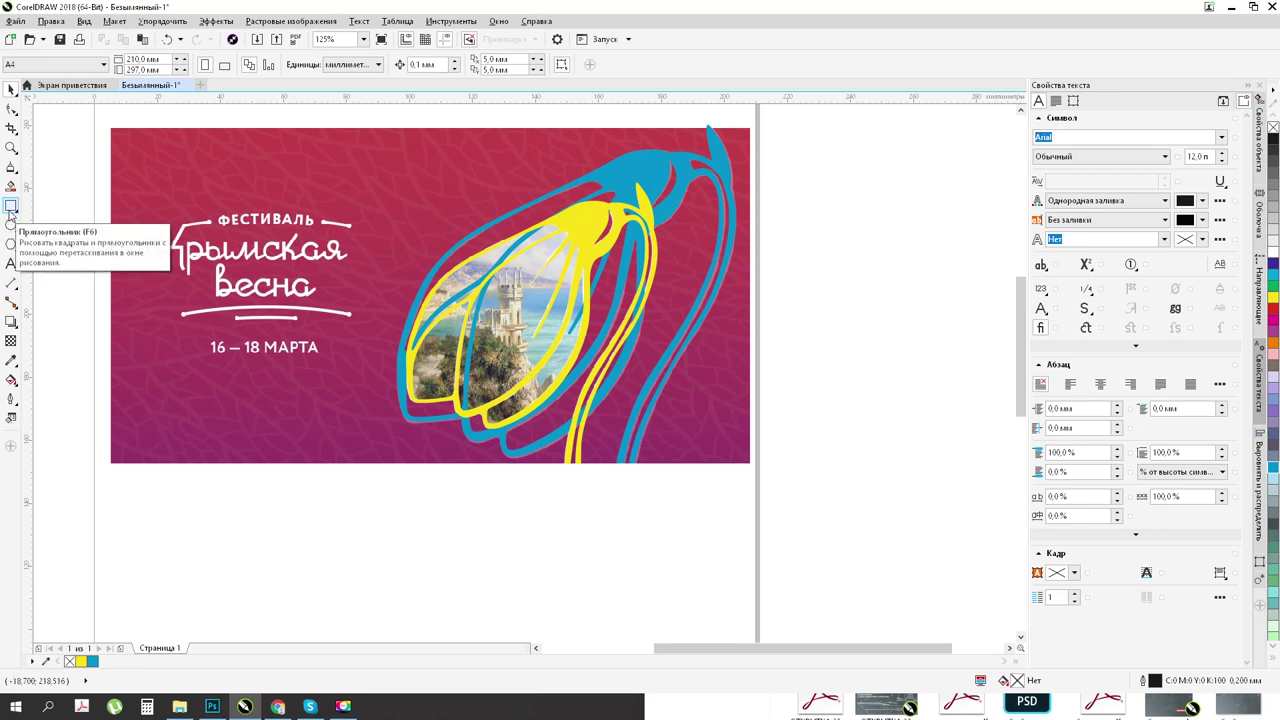
# Step: Draw a rectangle about 175 × 188 mm beside the page and fill it with light grey (K10), without an outline
pyautogui.click(11, 205)
pyautogui.scroll(-2, 343, 227)
pyautogui.moveTo(611, 191); pyautogui.dragTo(886, 488)
pyautogui.click(11, 89)
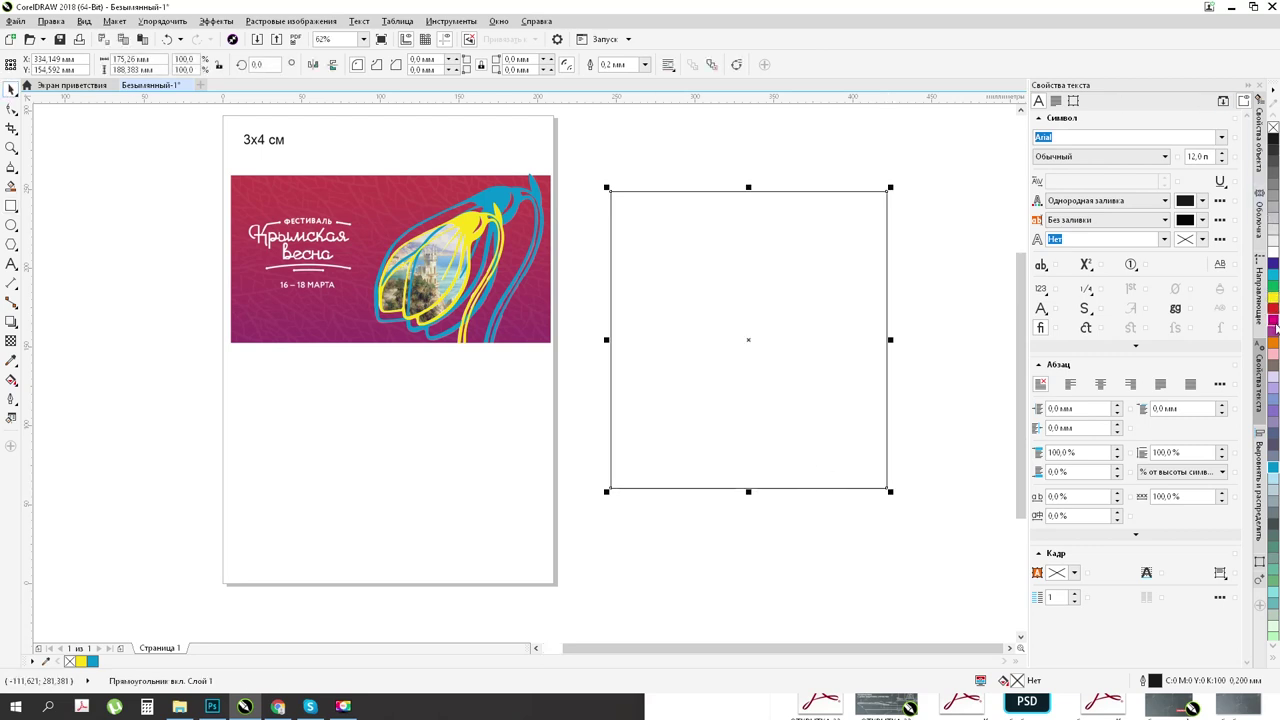
pyautogui.click(1273, 238)
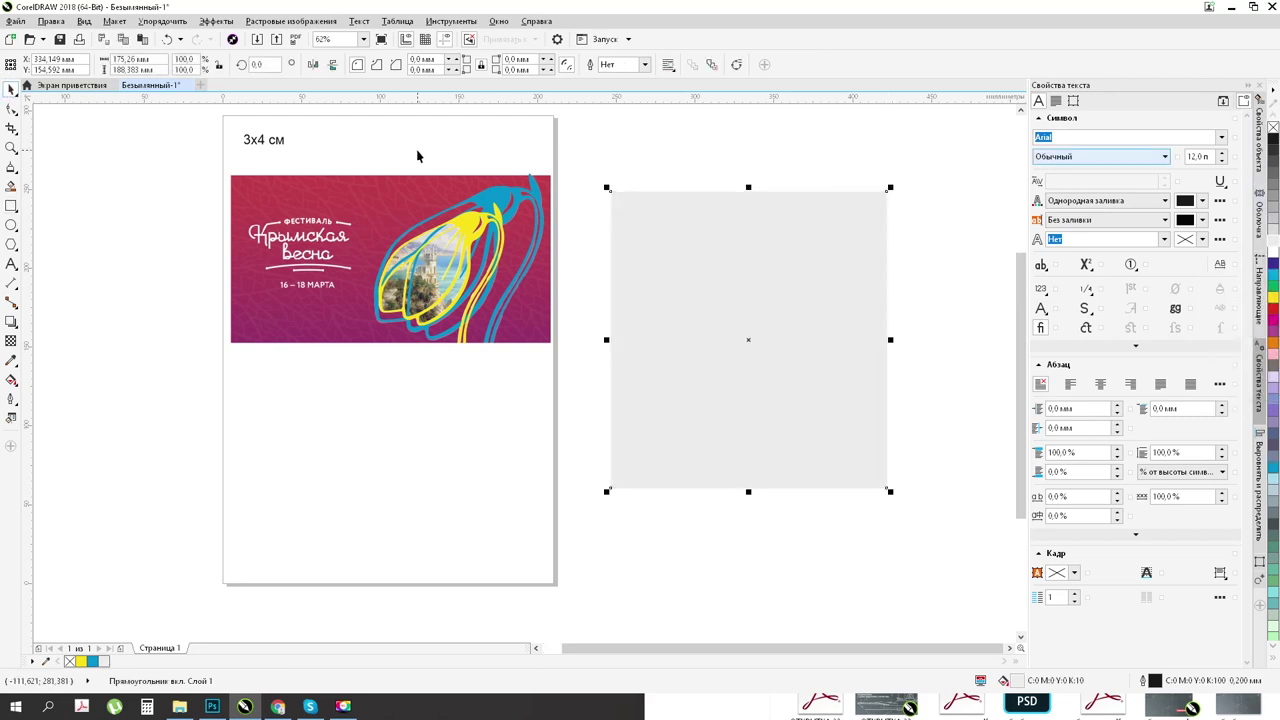
pyautogui.click(488, 389)
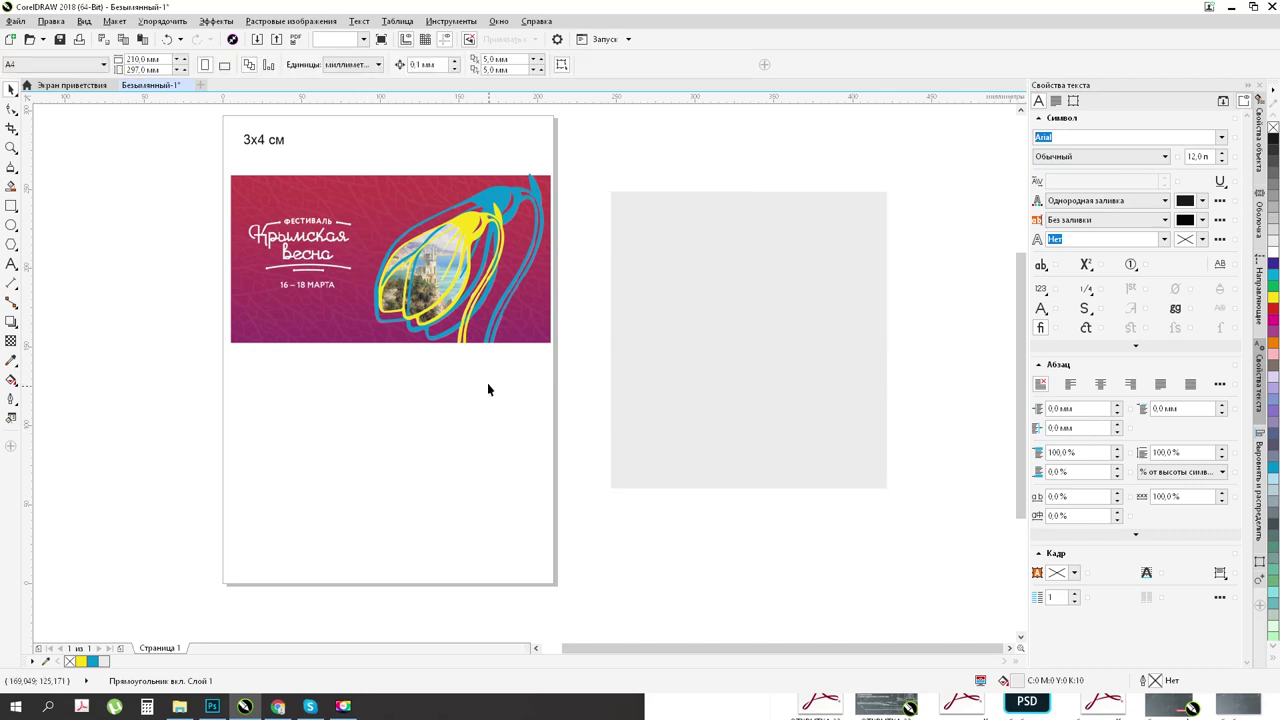
# Step: Place a copy of the blue and yellow flowers on the grey rectangle and weld the two copies into one shape
pyautogui.click(507, 199)
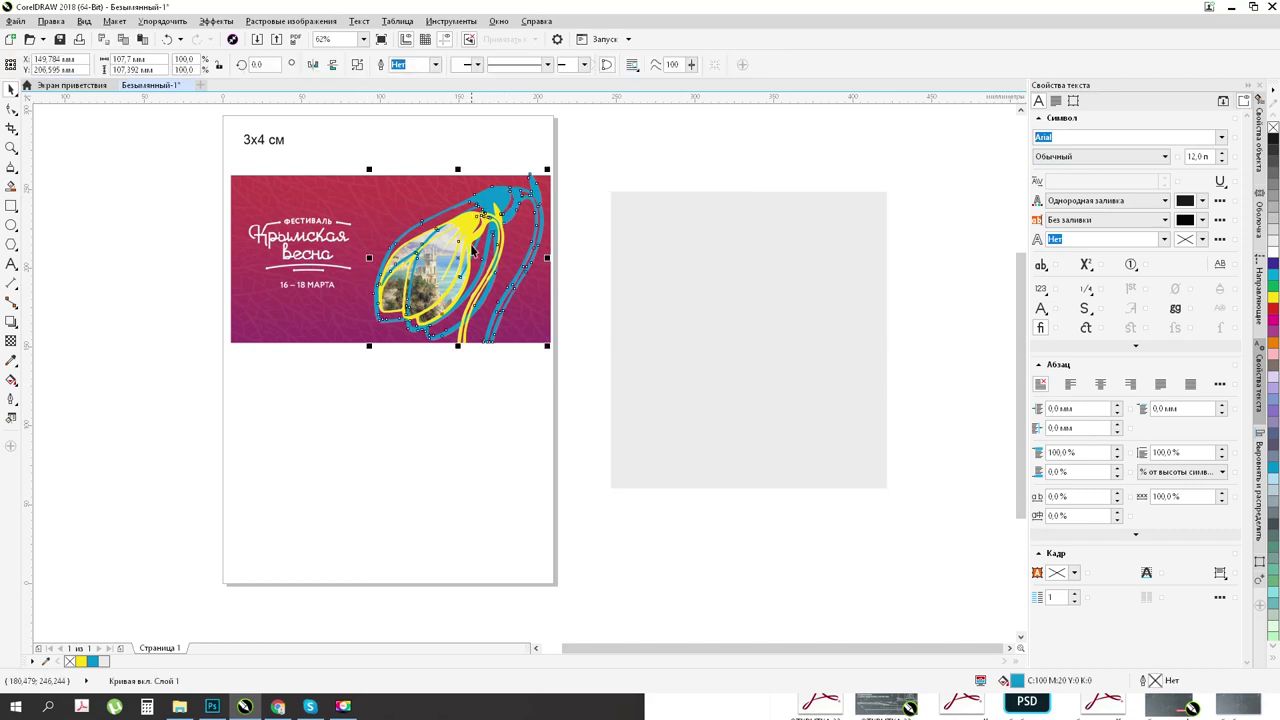
pyautogui.keyDown('shift'); pyautogui.click(474, 233); pyautogui.keyUp('shift')
pyautogui.moveTo(492, 197); pyautogui.dragTo(759, 262)
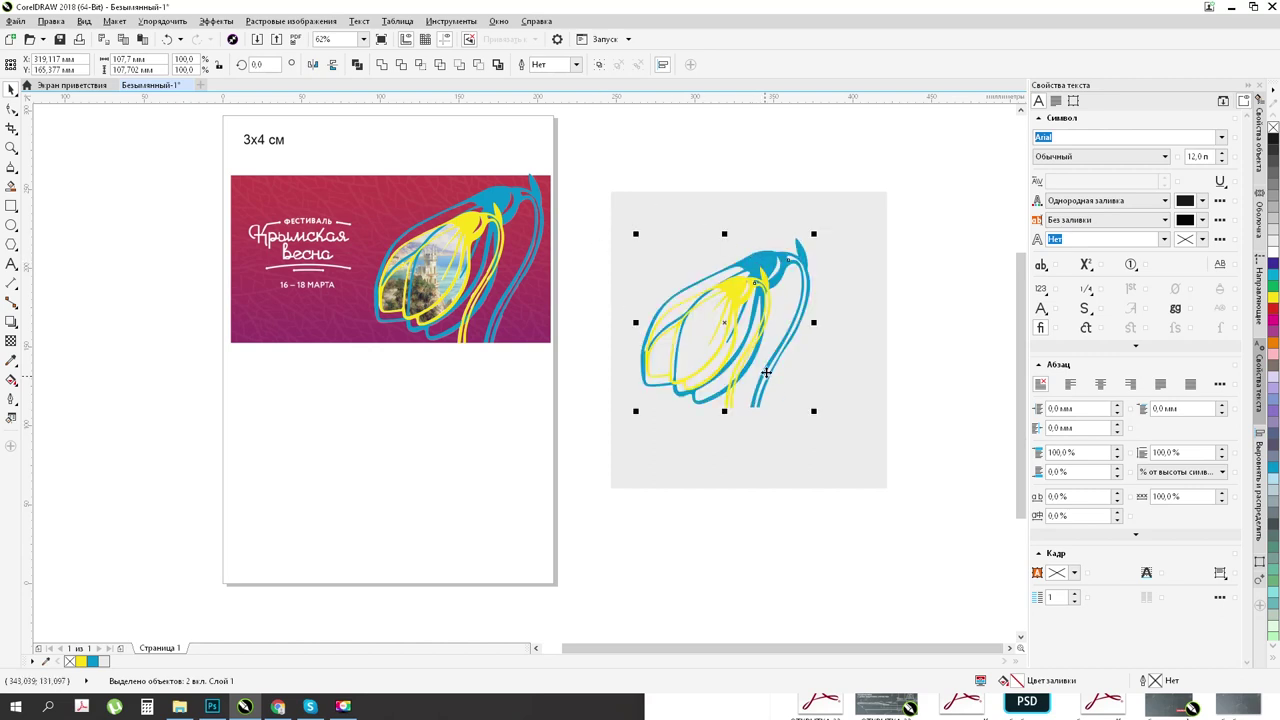
pyautogui.scroll(1, 772, 295)
pyautogui.scroll(2, 771, 295)
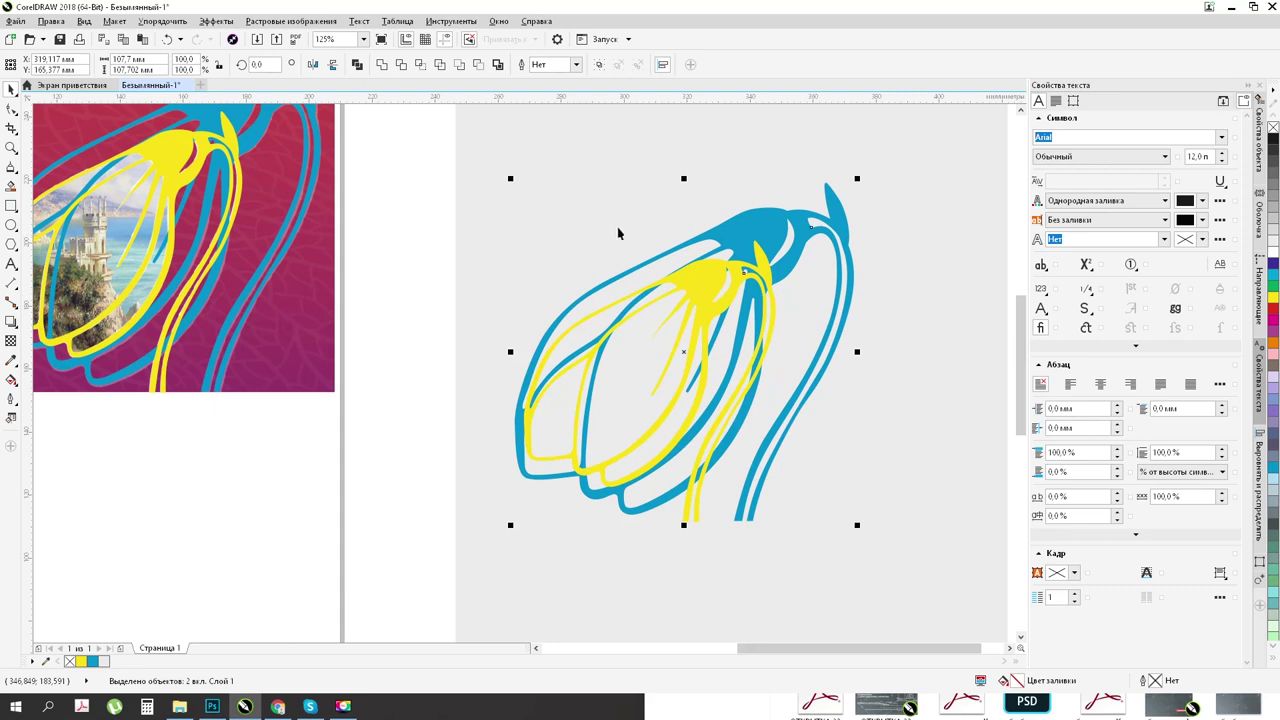
pyautogui.click(380, 65)
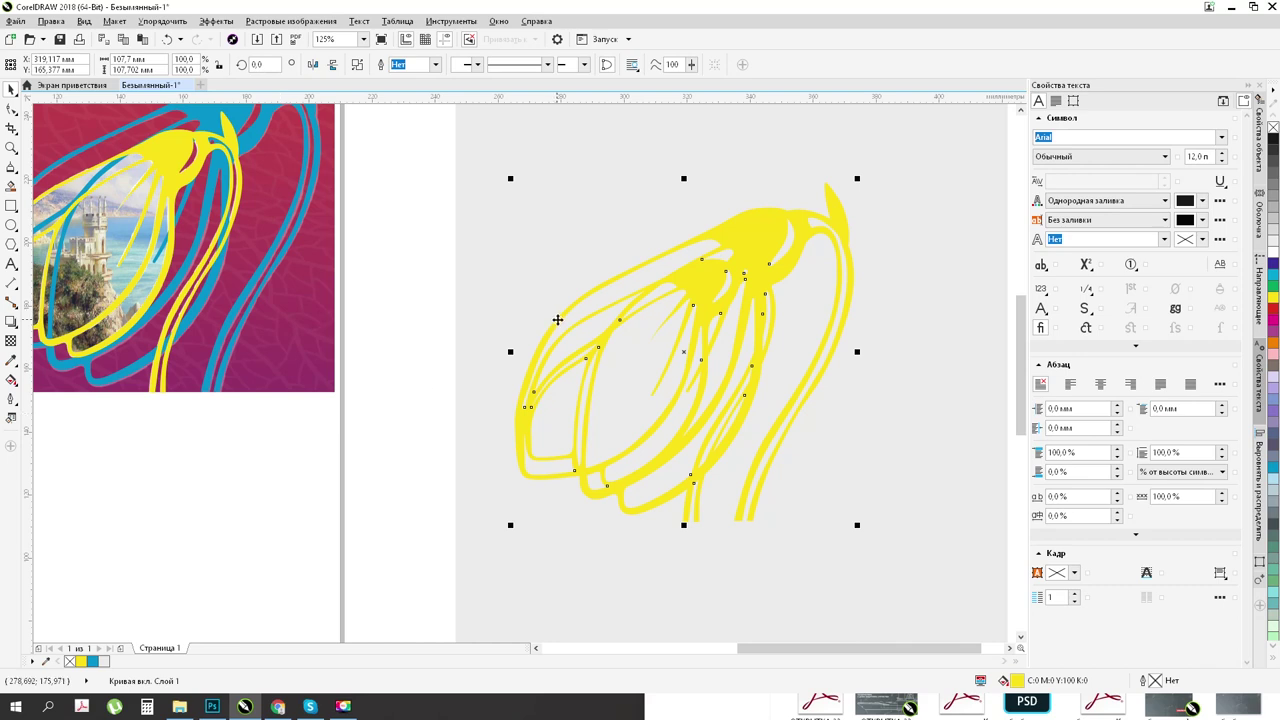
# Step: Intersect the welded flower with the grey rectangle to produce a grey flower shape, and clear the selection
pyautogui.scroll(-2, 554, 314)
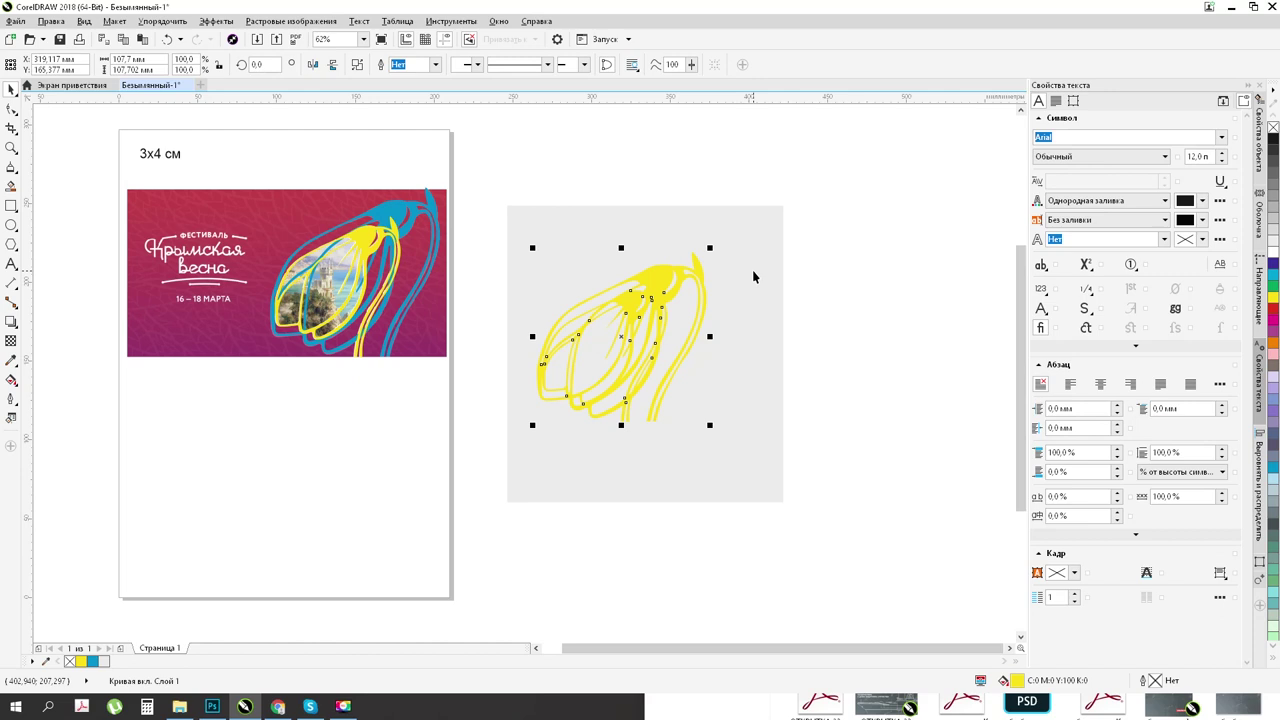
pyautogui.keyDown('shift'); pyautogui.click(754, 274); pyautogui.keyUp('shift')
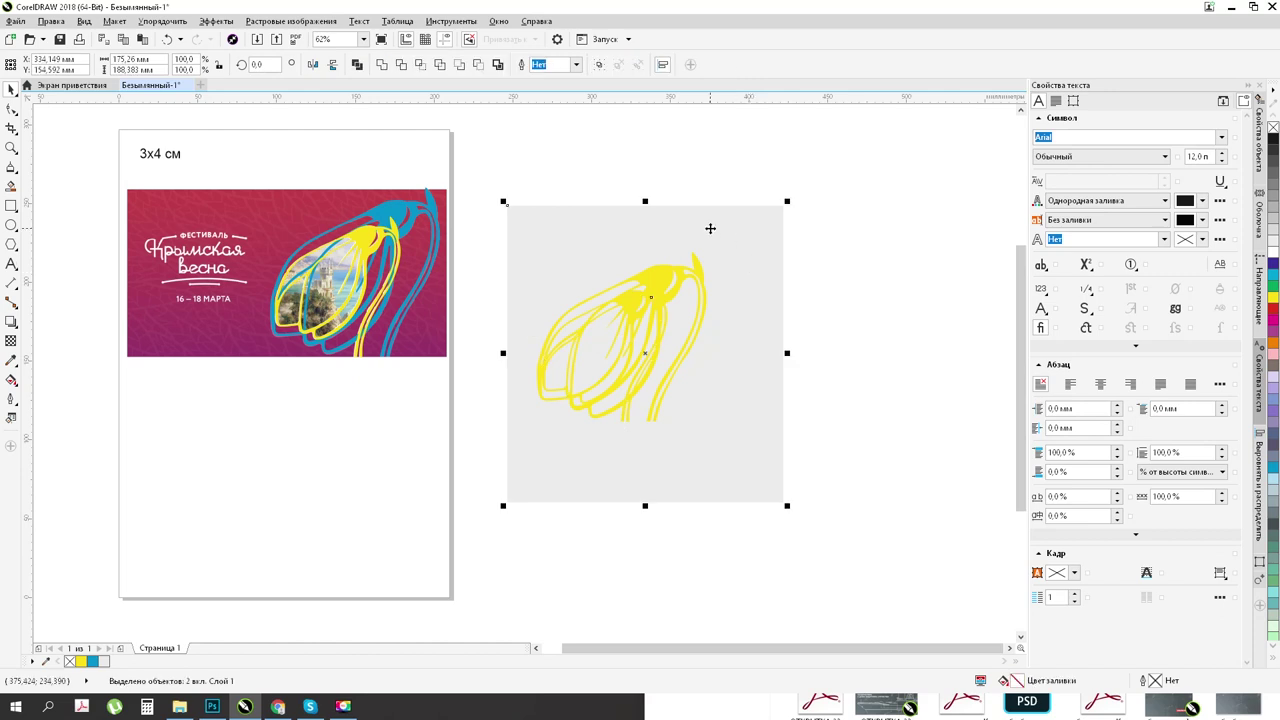
pyautogui.click(419, 65)
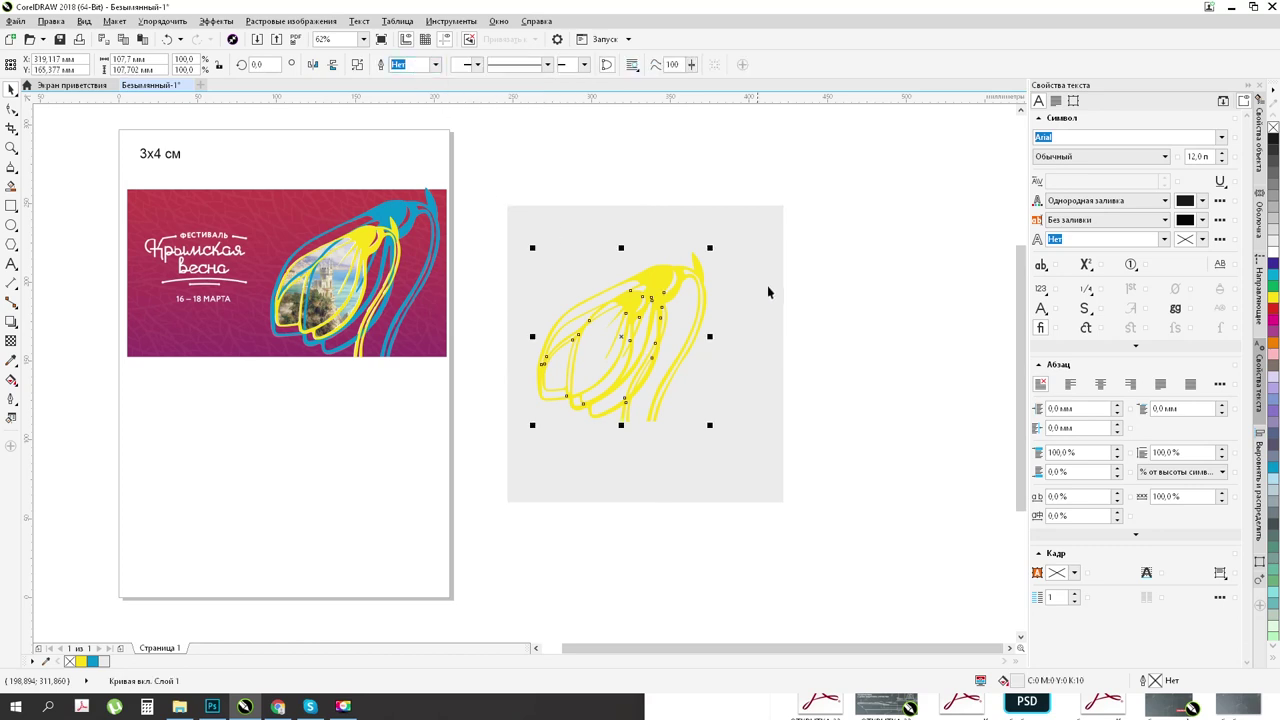
pyautogui.click(829, 267)
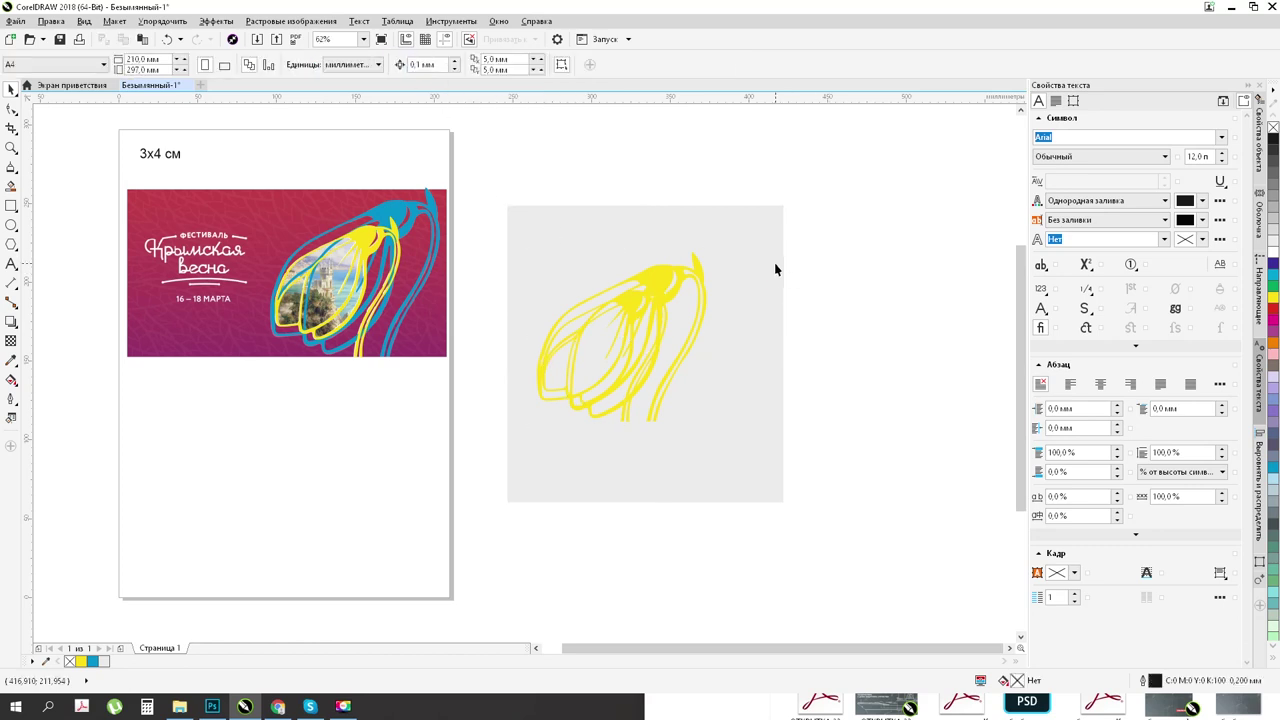
# Step: Delete the grey rectangle and the yellow welded flower, keeping only the grey intersected flower
pyautogui.click(775, 268)
pyautogui.press('Delete')
pyautogui.click(655, 286)
pyautogui.press('Delete')
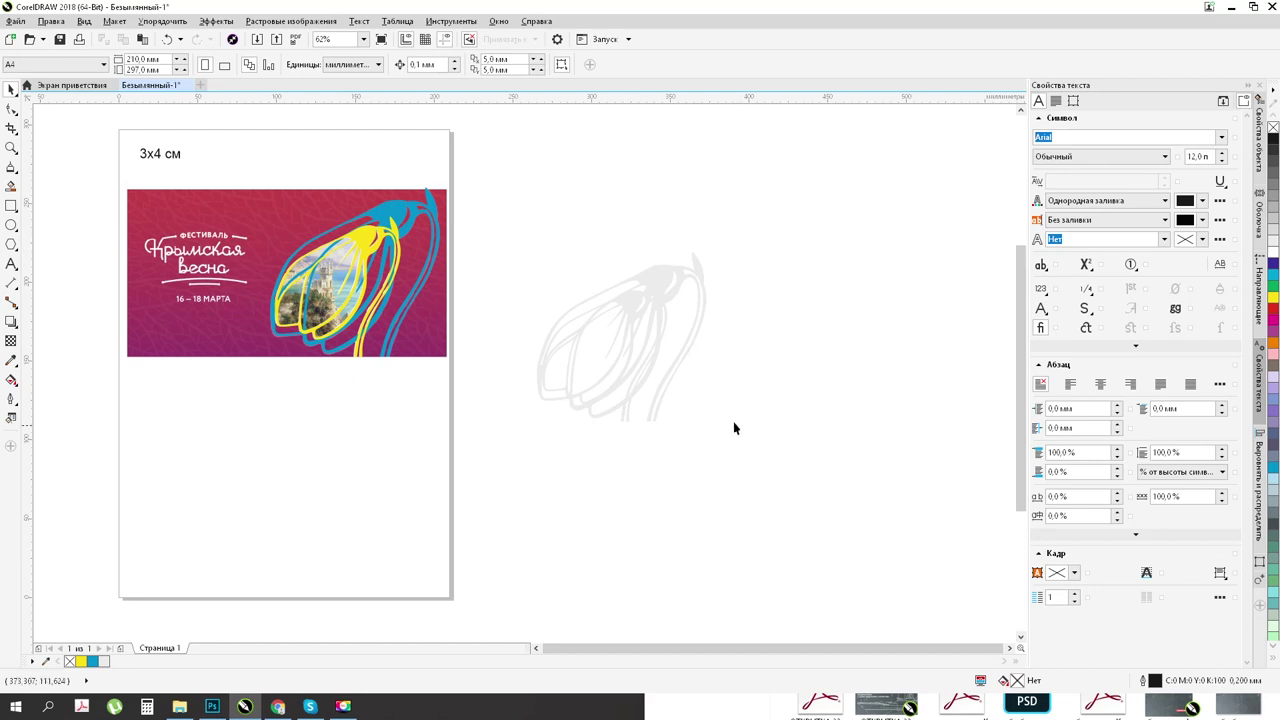
pyautogui.scroll(3, 647, 286)
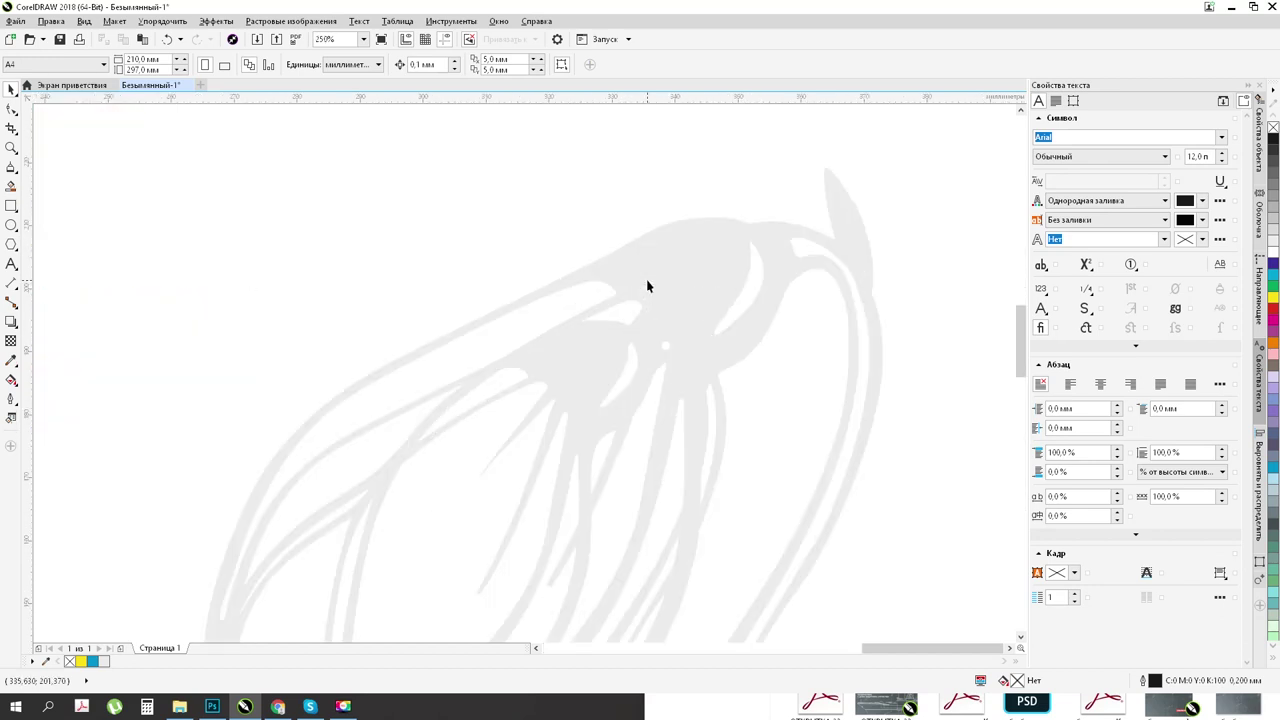
pyautogui.scroll(-3, 683, 284)
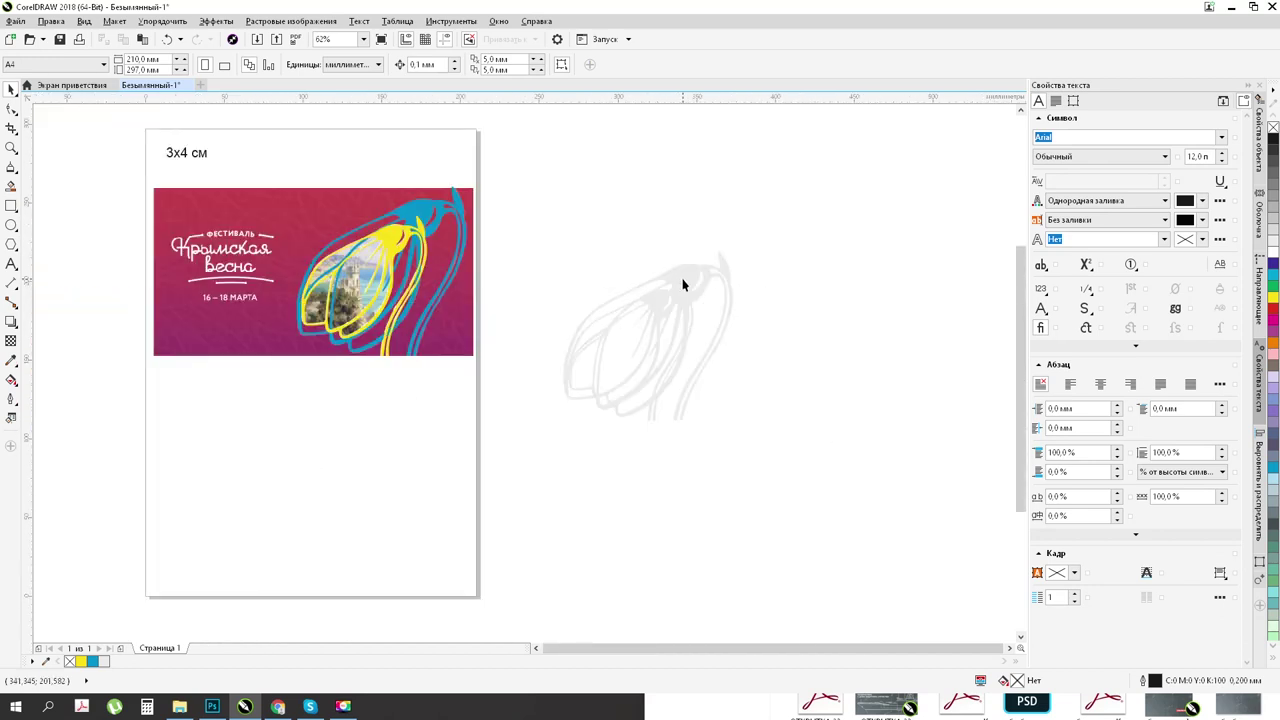
# Step: Edit the grey flower's nodes and delete the crescent-shaped cut-out in the larger flower's cap
pyautogui.click(683, 283)
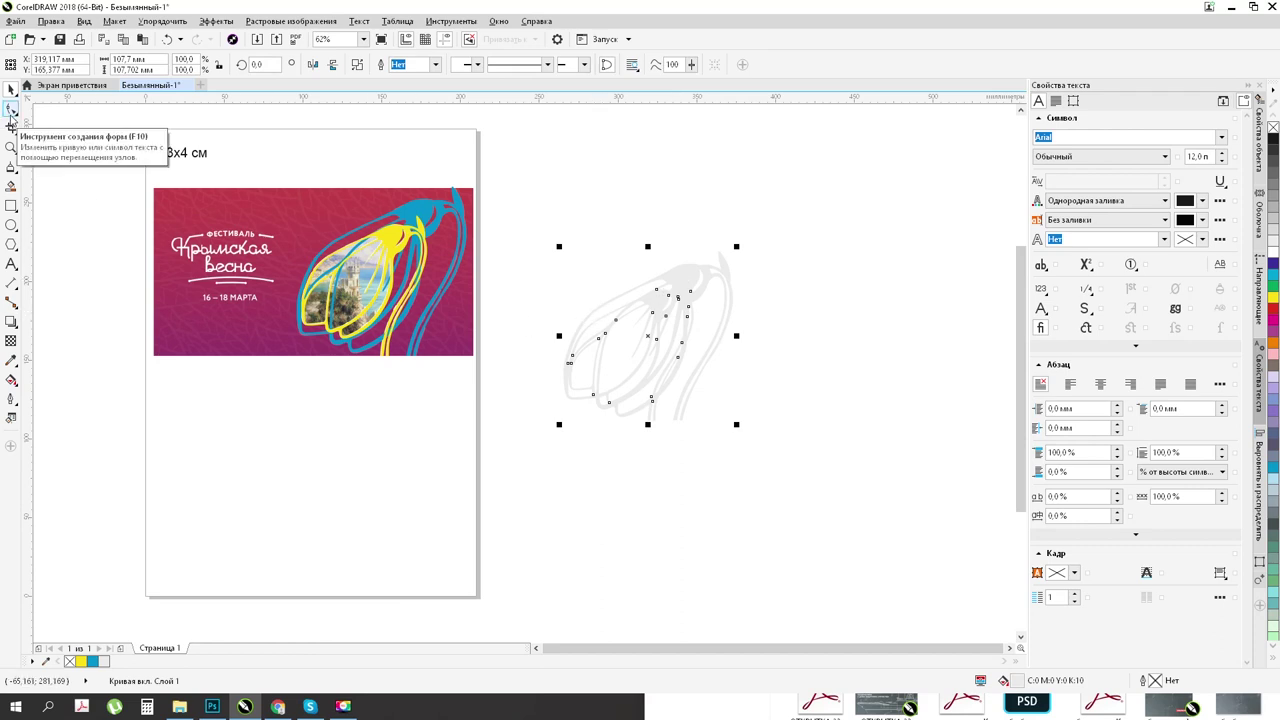
pyautogui.click(11, 110)
pyautogui.scroll(5, 700, 314)
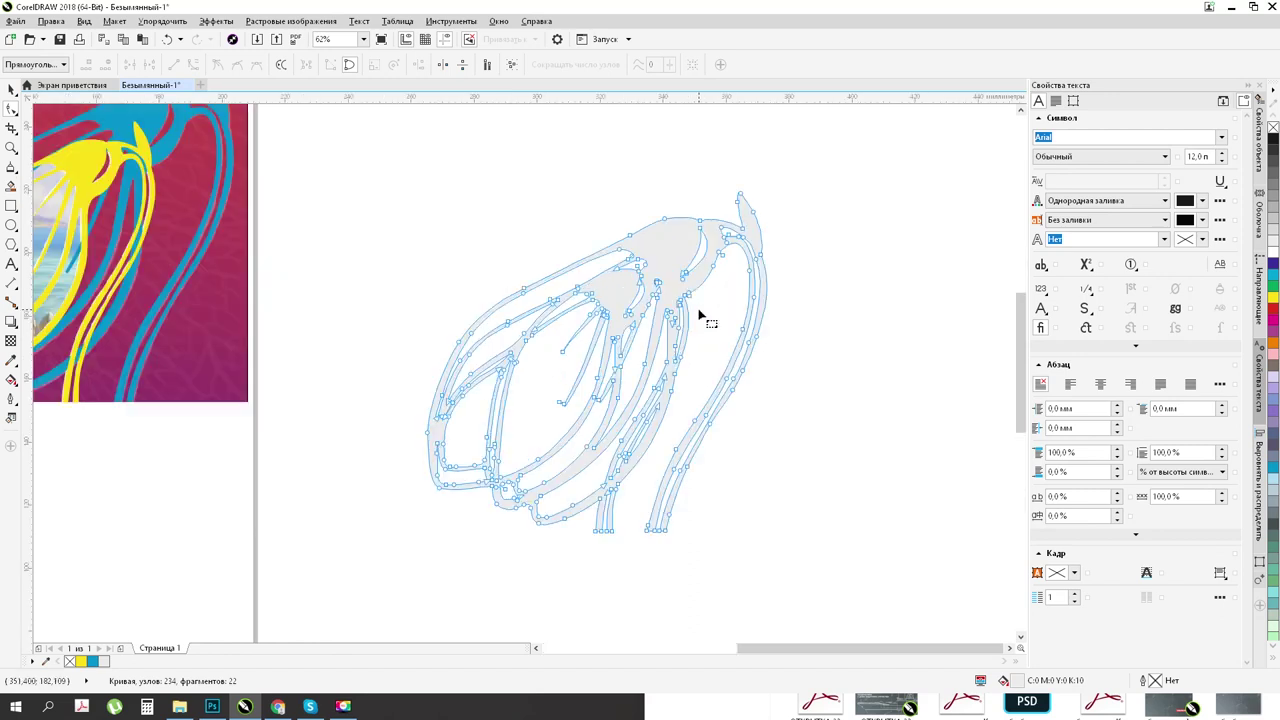
pyautogui.scroll(2, 723, 263)
pyautogui.moveTo(682, 152); pyautogui.dragTo(754, 262)
pyautogui.press('Delete')
# Step: Delete the inner nodes along the narrow gap that runs down the larger flower's stem
pyautogui.moveTo(768, 140); pyautogui.dragTo(833, 209)
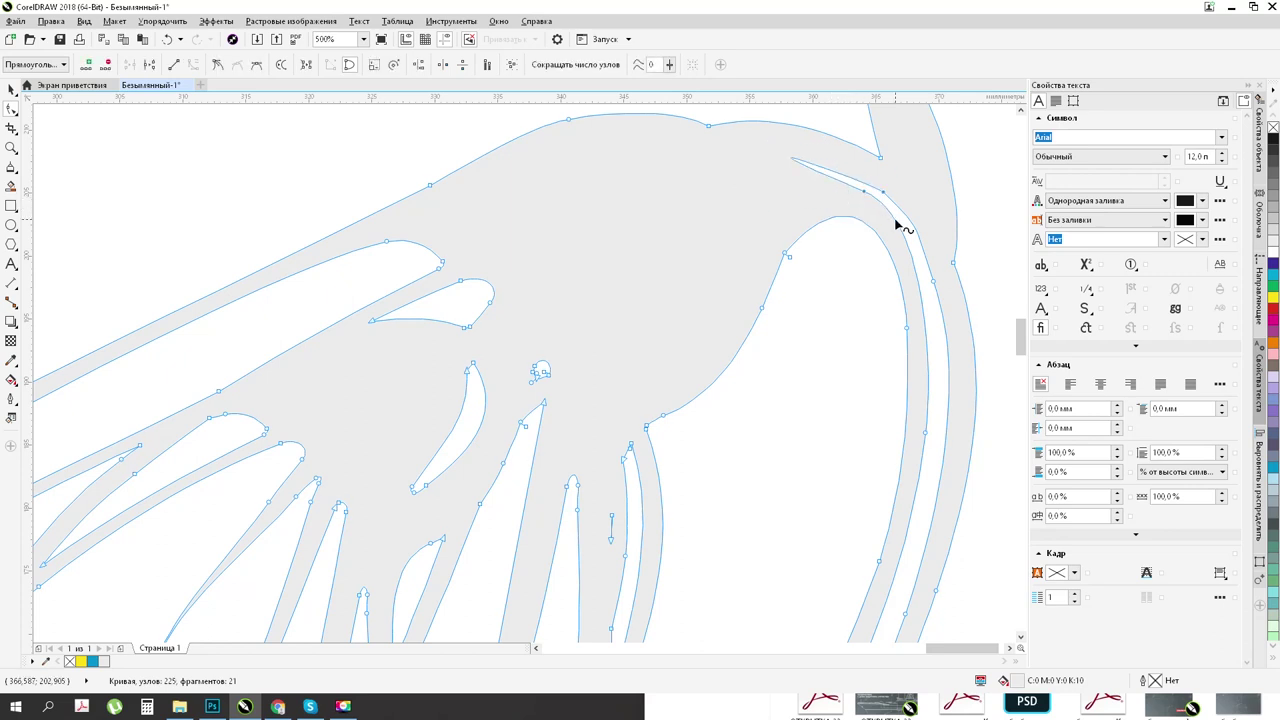
pyautogui.press('Delete')
pyautogui.doubleClick(933, 283)
pyautogui.doubleClick(925, 433)
pyautogui.scroll(-1, 917, 404)
pyautogui.scroll(2, 911, 522)
pyautogui.click(911, 491)
pyautogui.press('Delete')
pyautogui.scroll(-1, 787, 400)
pyautogui.scroll(1, 807, 547)
pyautogui.moveTo(795, 475); pyautogui.dragTo(844, 495)
pyautogui.press('Delete')
pyautogui.scroll(-2, 780, 405)
pyautogui.press('Delete')
pyautogui.scroll(-2, 745, 515)
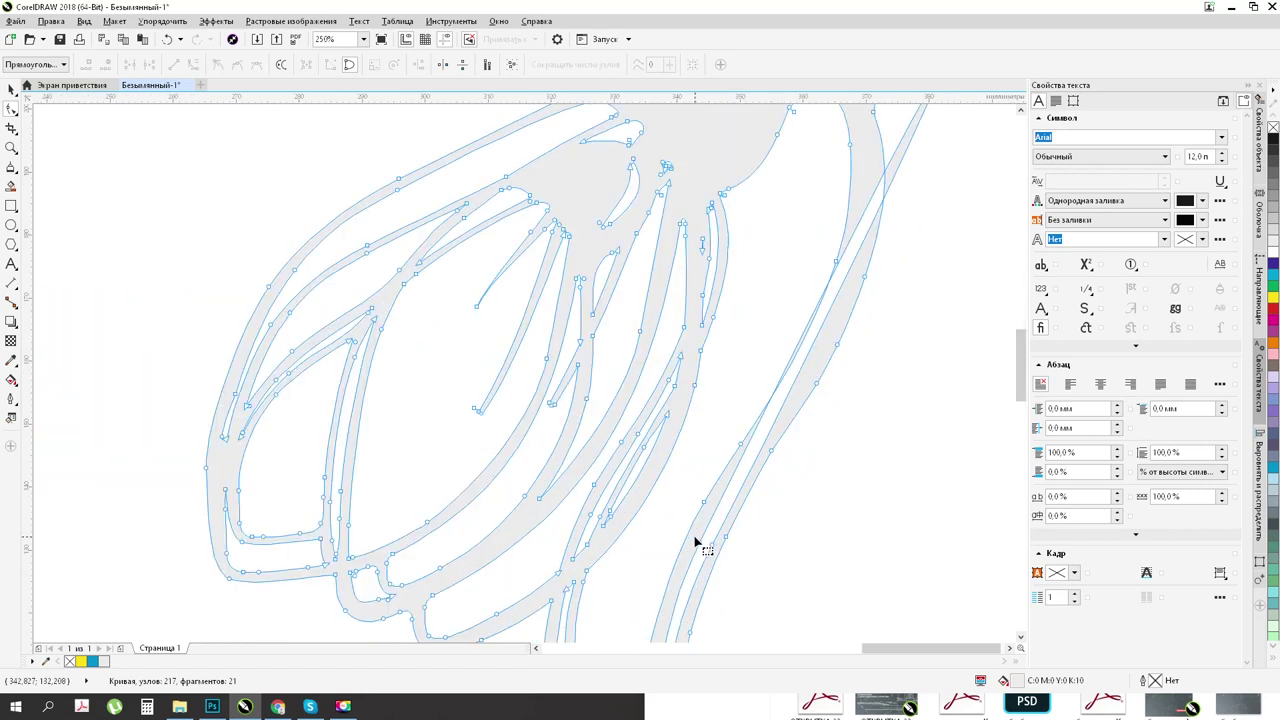
# Step: Convert the segment between the two inner end nodes of the larger flower's stem to a straight line, closing its gap
pyautogui.scroll(-2, 700, 506)
pyautogui.scroll(4, 686, 583)
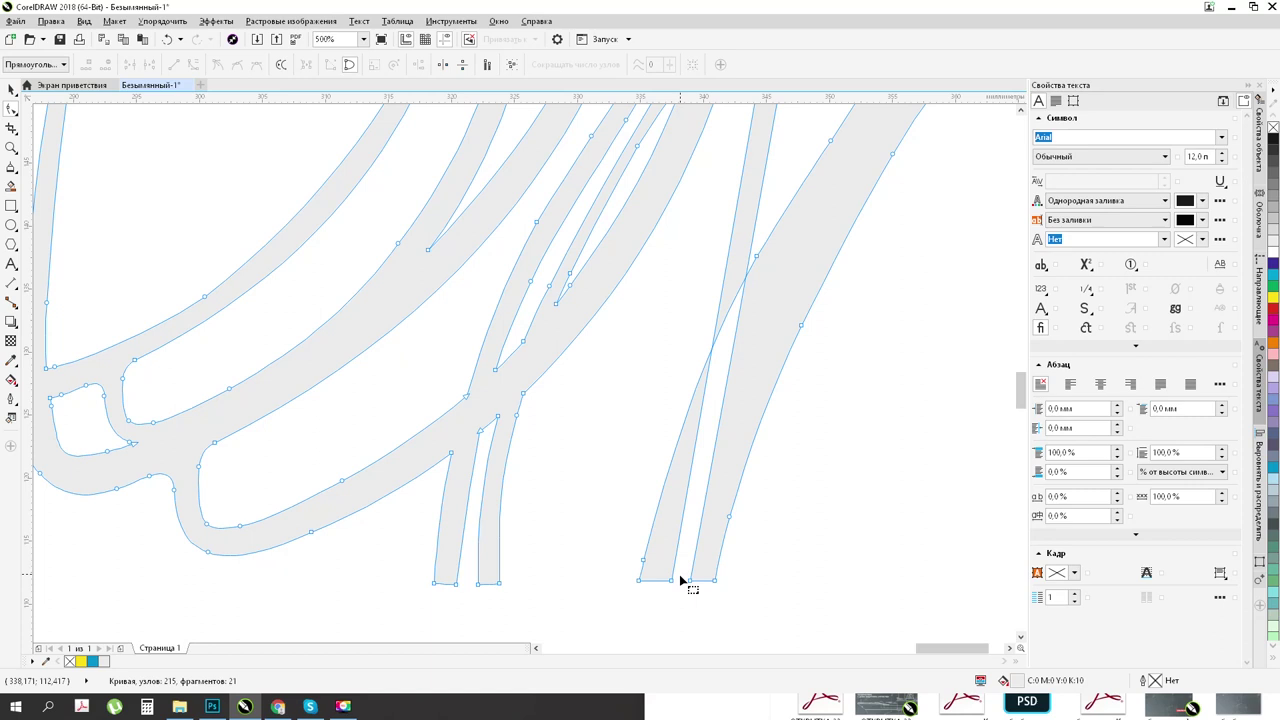
pyautogui.moveTo(661, 591); pyautogui.dragTo(697, 572)
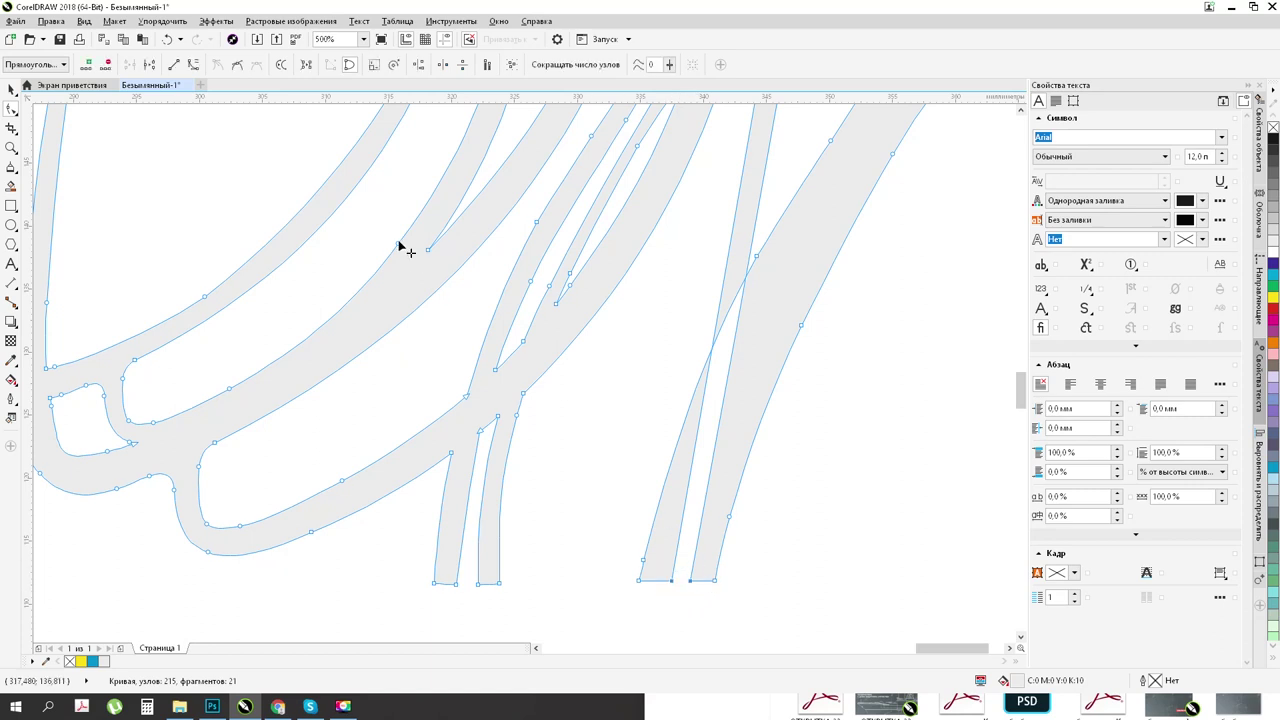
pyautogui.click(173, 64)
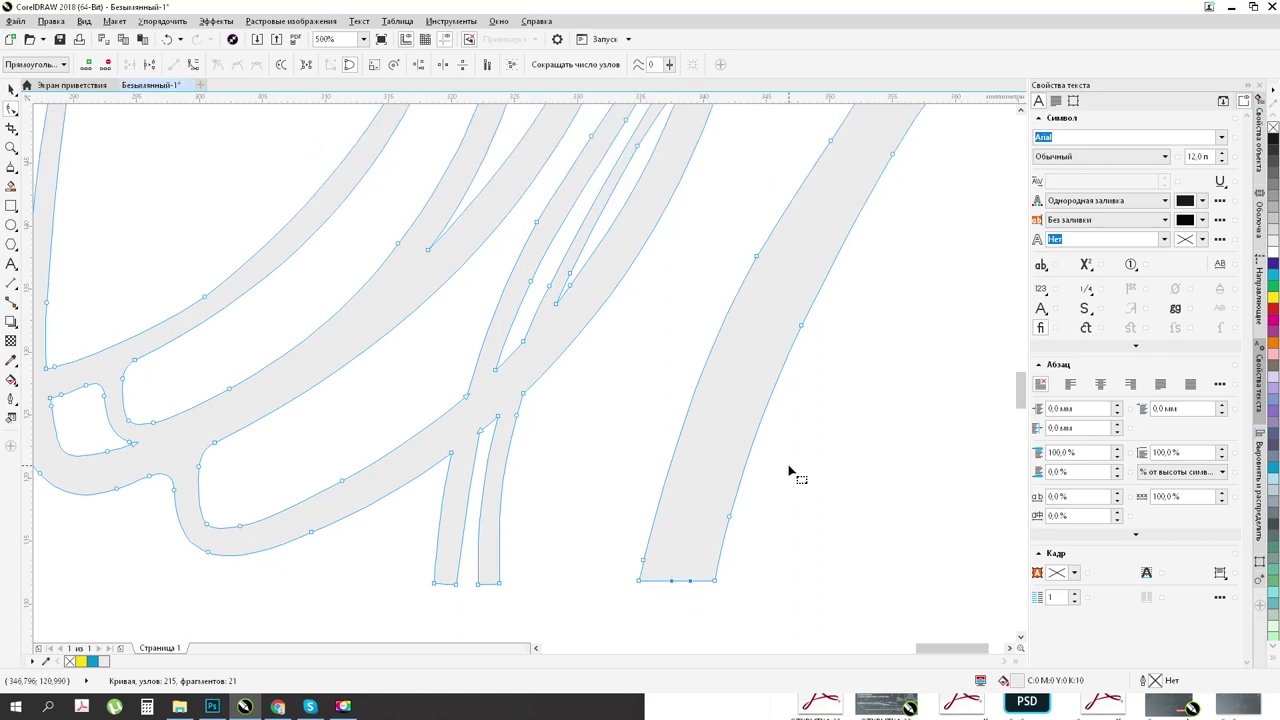
# Step: Delete the gap's upper node in the smaller flower's stem and convert the segment between its inner end nodes to a line
pyautogui.scroll(-1, 753, 462)
pyautogui.scroll(1, 609, 473)
pyautogui.moveTo(617, 398); pyautogui.dragTo(652, 425)
pyautogui.press('Delete')
pyautogui.moveTo(631, 565); pyautogui.dragTo(632, 562)
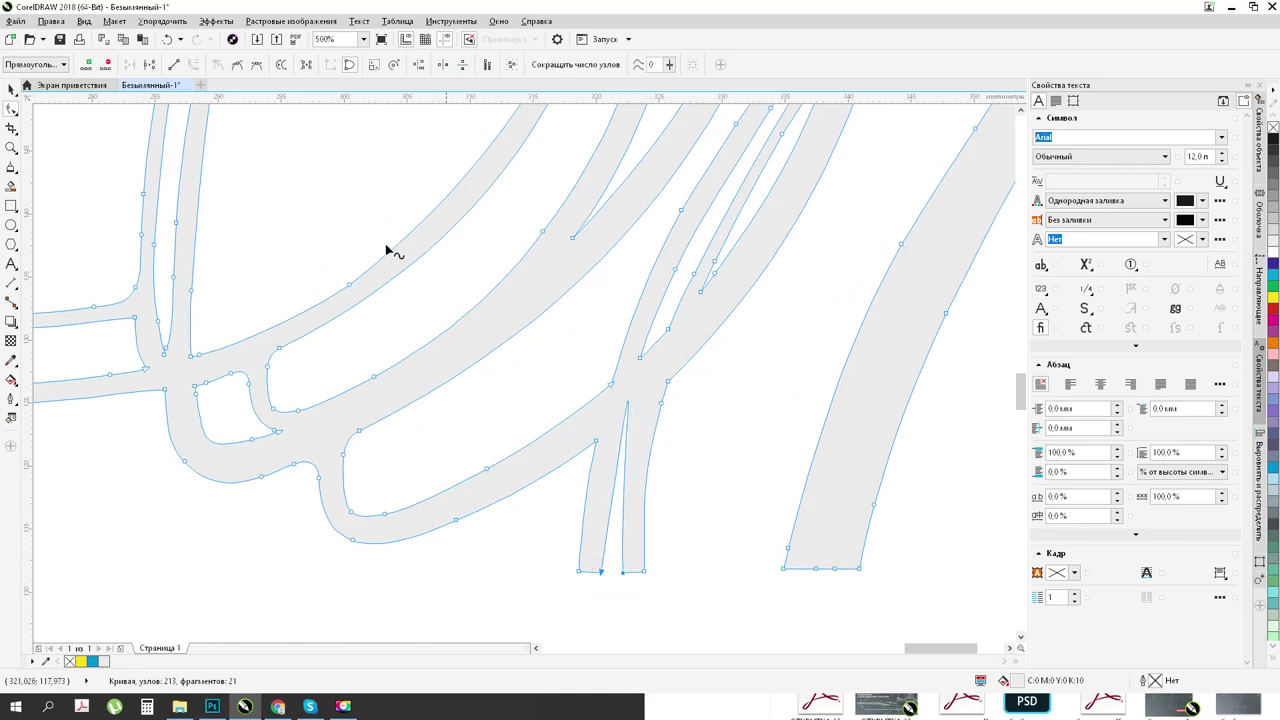
pyautogui.click(173, 64)
# Step: Delete the inner nodes beside the smaller stem and those around the long cut-out along the lower petal edge
pyautogui.moveTo(635, 367); pyautogui.dragTo(681, 304)
pyautogui.press('Delete')
pyautogui.moveTo(630, 358); pyautogui.dragTo(463, 429)
pyautogui.press('Delete')
pyautogui.moveTo(346, 410); pyautogui.dragTo(488, 497)
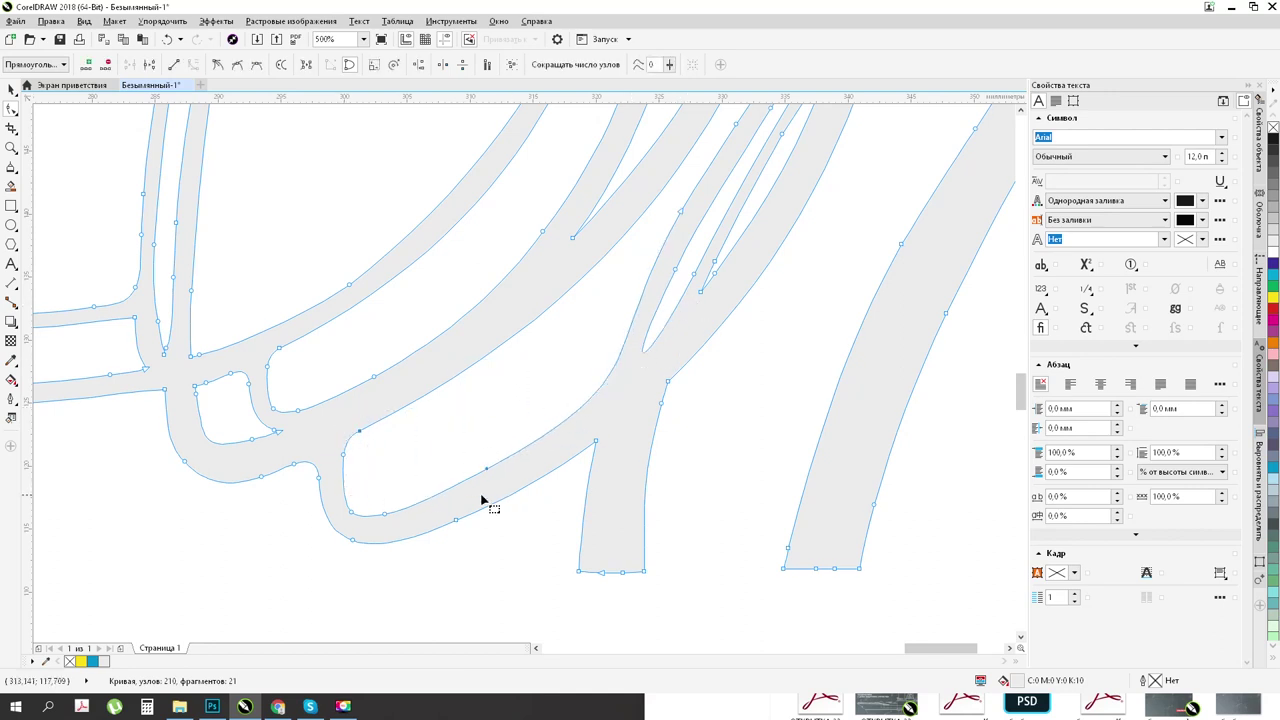
pyautogui.press('Delete')
pyautogui.moveTo(409, 530); pyautogui.dragTo(412, 528)
pyautogui.press('Delete')
# Step: Delete the lower end nodes of the adjoining petal cut-out and the nodes of the small cell near the petal tips
pyautogui.moveTo(258, 347); pyautogui.dragTo(298, 381)
pyautogui.moveTo(408, 424); pyautogui.dragTo(409, 424)
pyautogui.press('Delete')
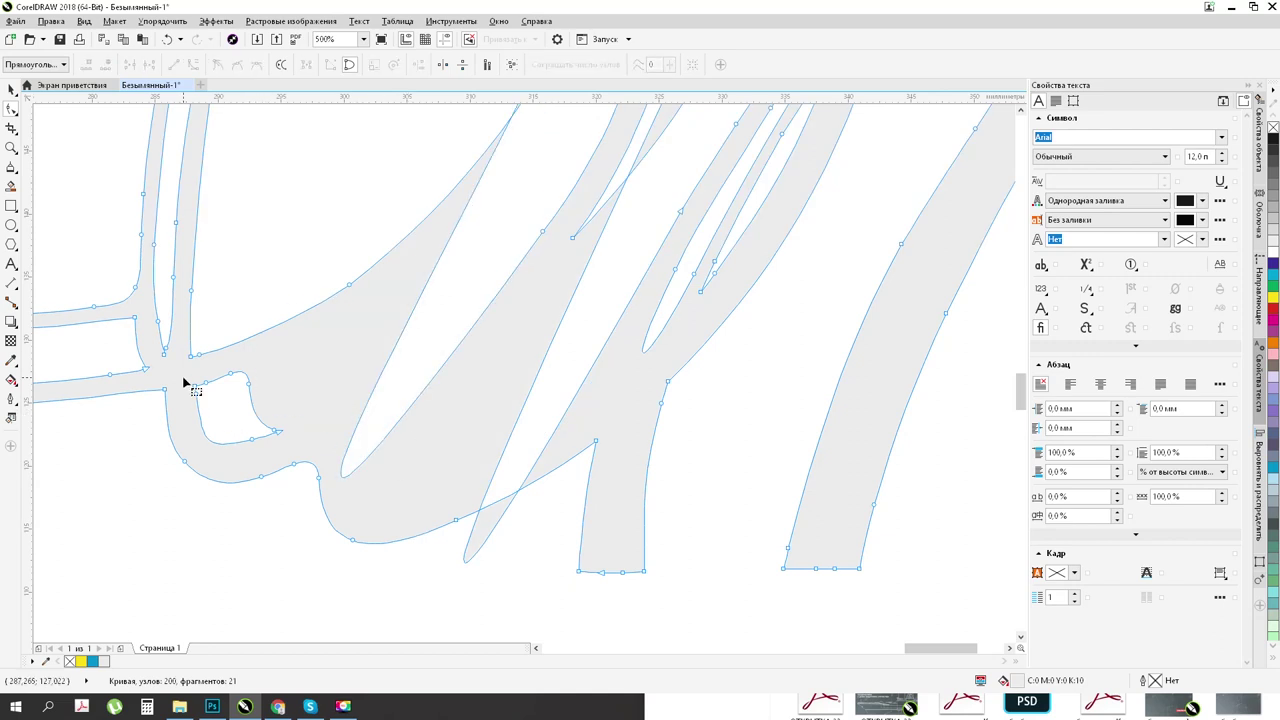
pyautogui.moveTo(297, 450); pyautogui.dragTo(314, 452)
pyautogui.press('Delete')
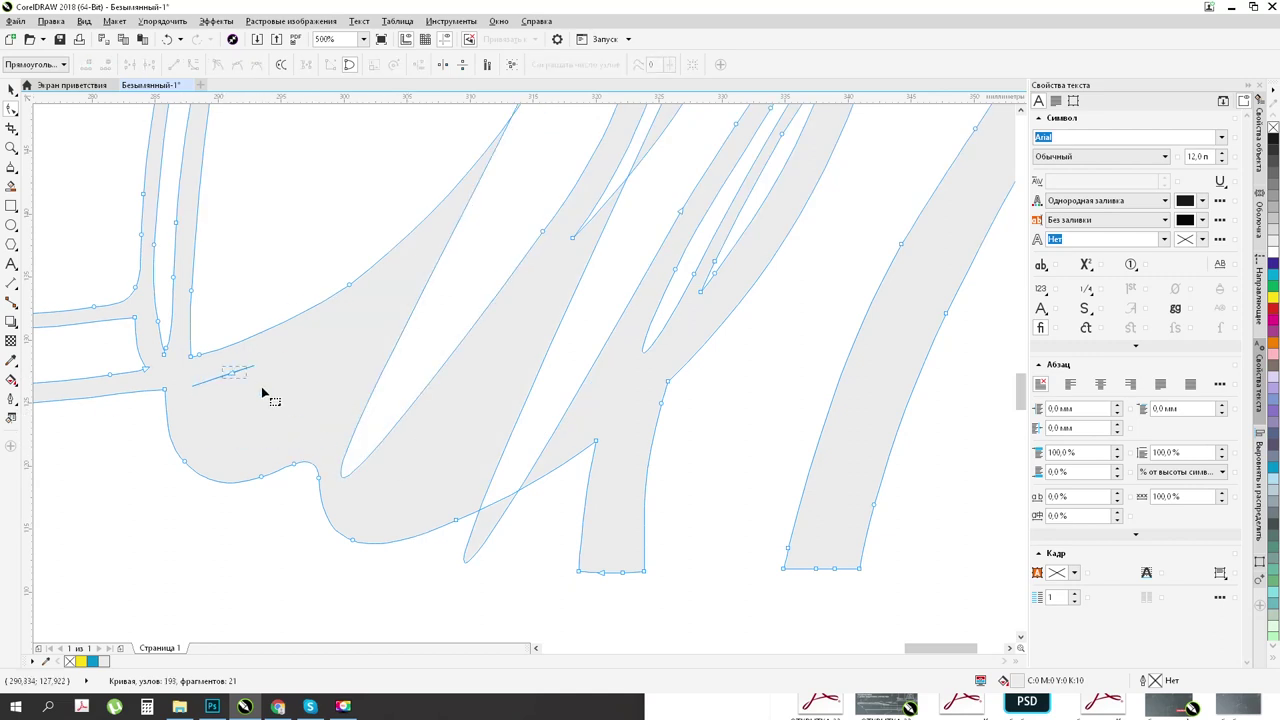
# Step: Delete the inner nodes where the petal cut-outs meet above the smaller stem, including the narrow slit beside it
pyautogui.scroll(-1, 554, 443)
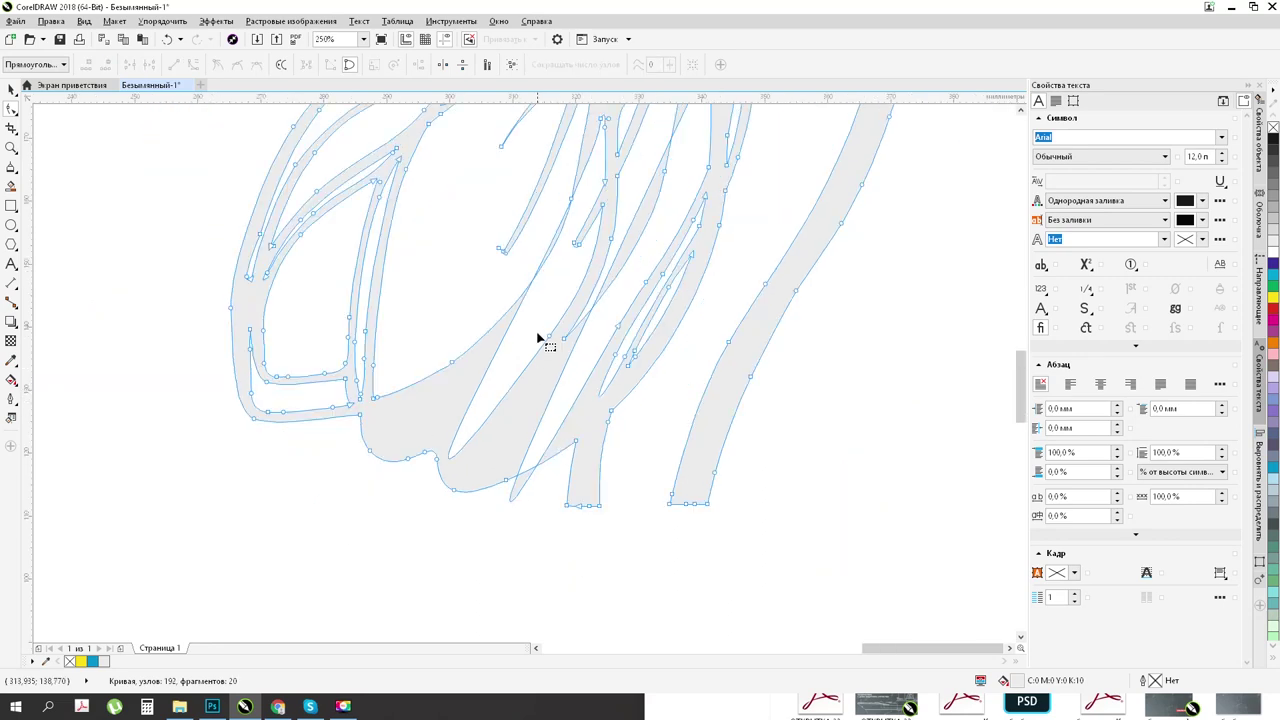
pyautogui.scroll(1, 530, 310)
pyautogui.moveTo(557, 352); pyautogui.dragTo(763, 437)
pyautogui.press('Delete')
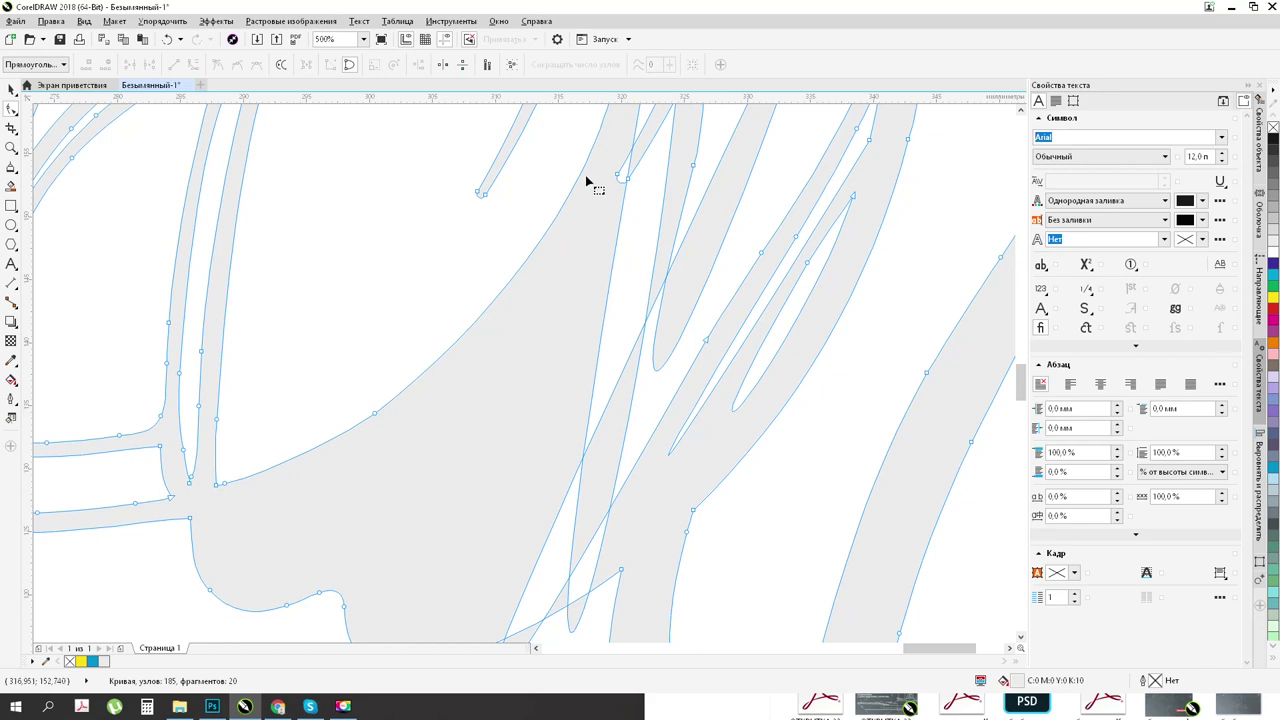
pyautogui.moveTo(749, 300); pyautogui.dragTo(871, 423)
pyautogui.press('Delete')
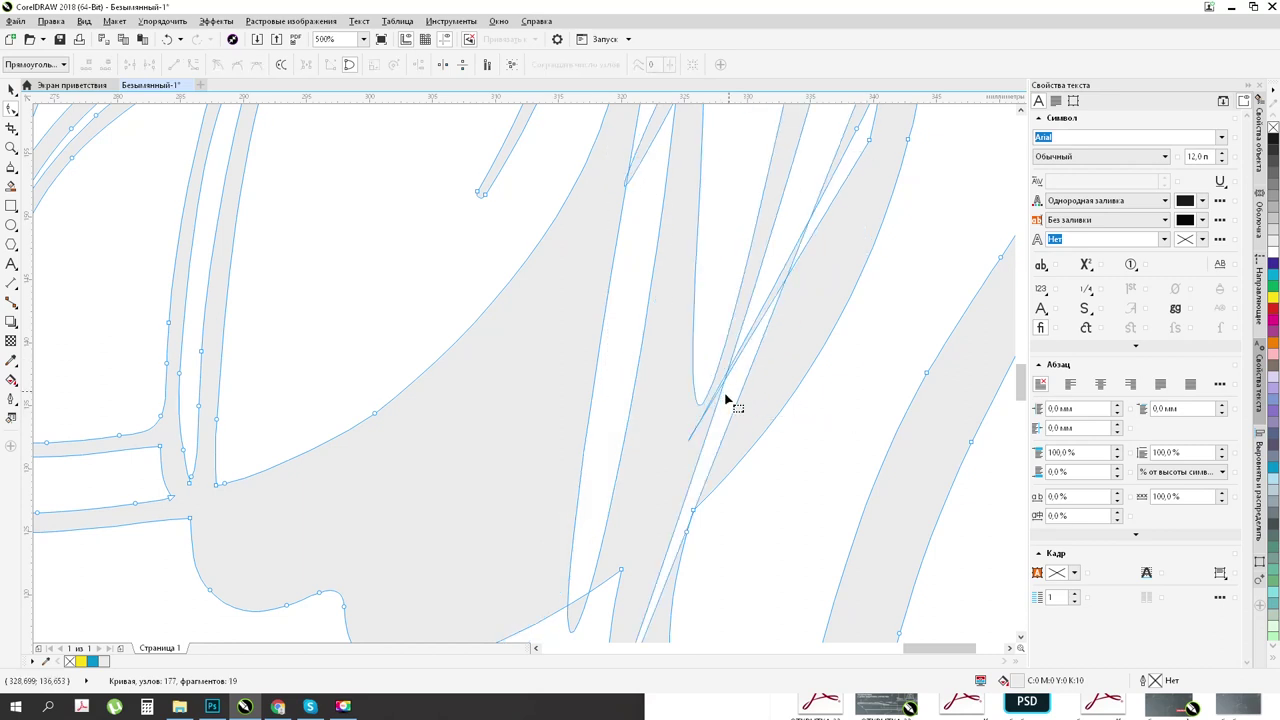
# Step: Delete the narrow cut-outs along the flower's outer petal edge and the tiny hole beneath the larger cap
pyautogui.scroll(-1, 715, 440)
pyautogui.scroll(-1, 715, 440)
pyautogui.scroll(1, 780, 266)
pyautogui.scroll(1, 786, 237)
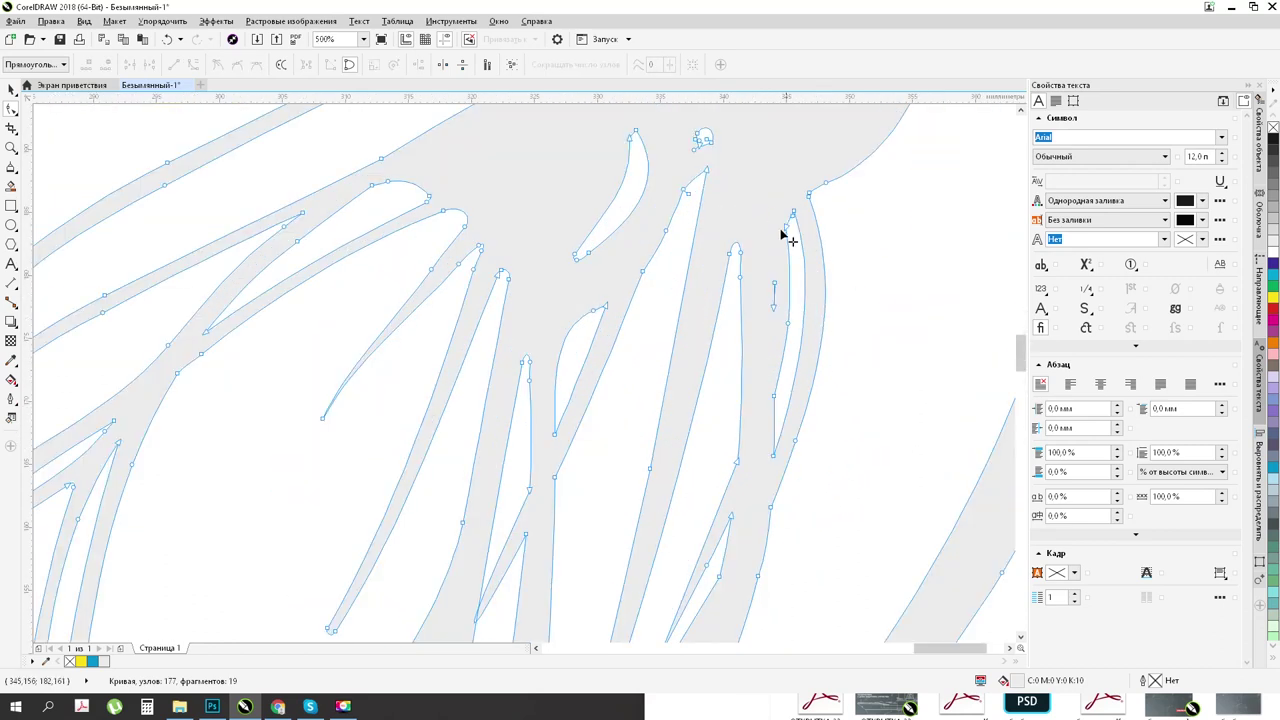
pyautogui.moveTo(797, 236); pyautogui.dragTo(783, 470)
pyautogui.press('Delete')
pyautogui.press('Delete')
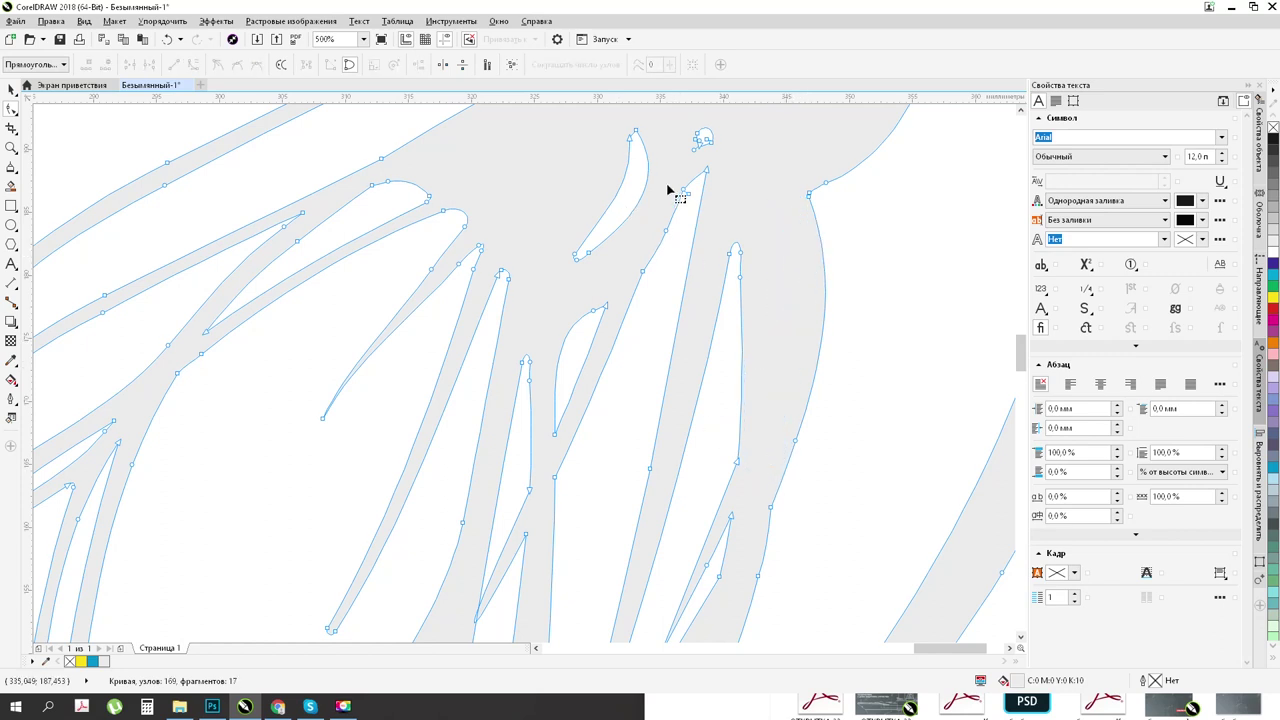
pyautogui.moveTo(686, 129); pyautogui.dragTo(744, 174)
pyautogui.press('Delete')
# Step: Delete the nodes of the smaller cap's crescent and of the long cut-outs between the petals beneath it
pyautogui.moveTo(524, 125); pyautogui.dragTo(754, 334)
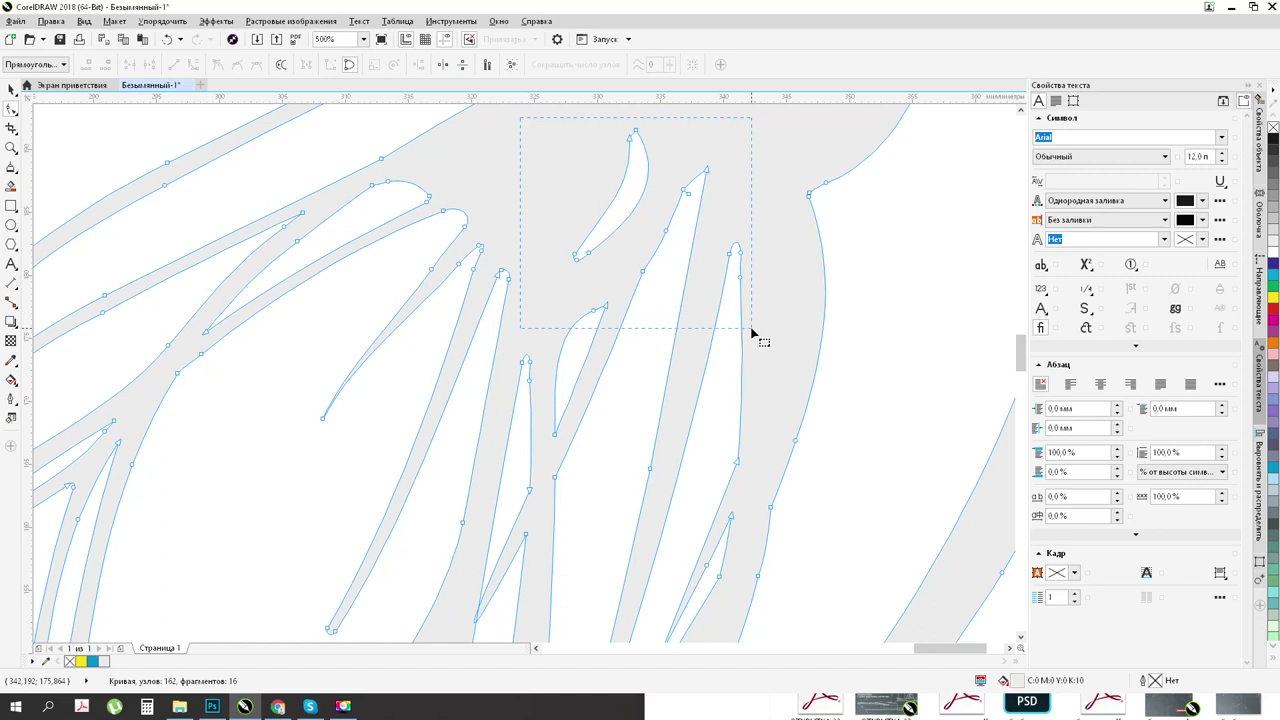
pyautogui.press('Delete')
pyautogui.moveTo(550, 301); pyautogui.dragTo(752, 494)
pyautogui.press('Delete')
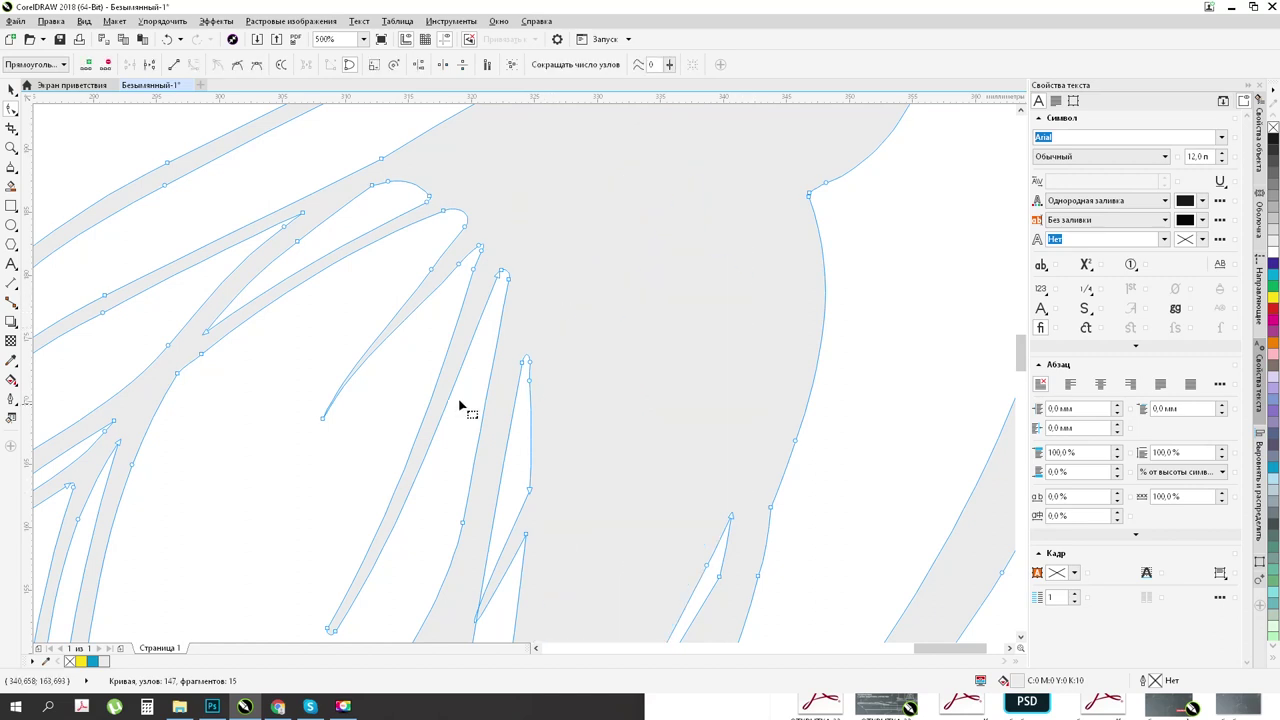
# Step: Delete the nodes of the long narrow cut-outs above the smaller stem and the thin slit along the petal's inner edge
pyautogui.scroll(-2, 551, 337)
pyautogui.moveTo(593, 227); pyautogui.dragTo(531, 354)
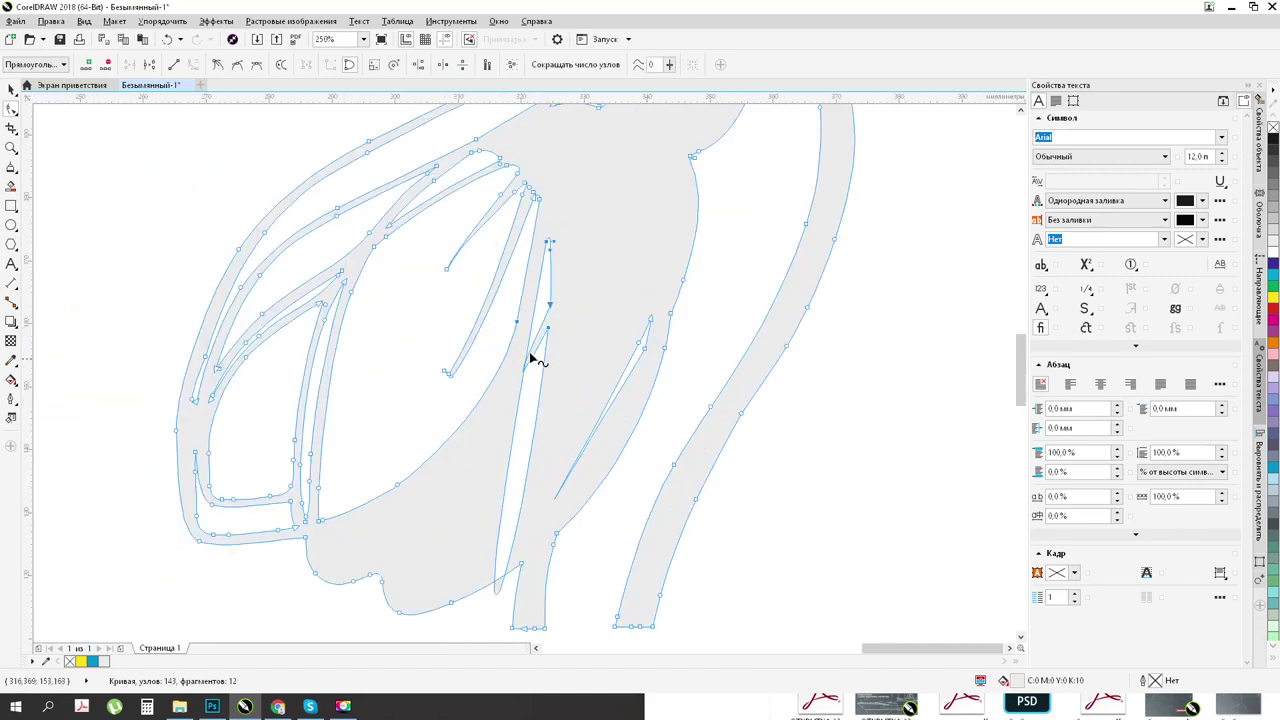
pyautogui.press('Delete')
pyautogui.moveTo(657, 371); pyautogui.dragTo(657, 371)
pyautogui.press('Delete')
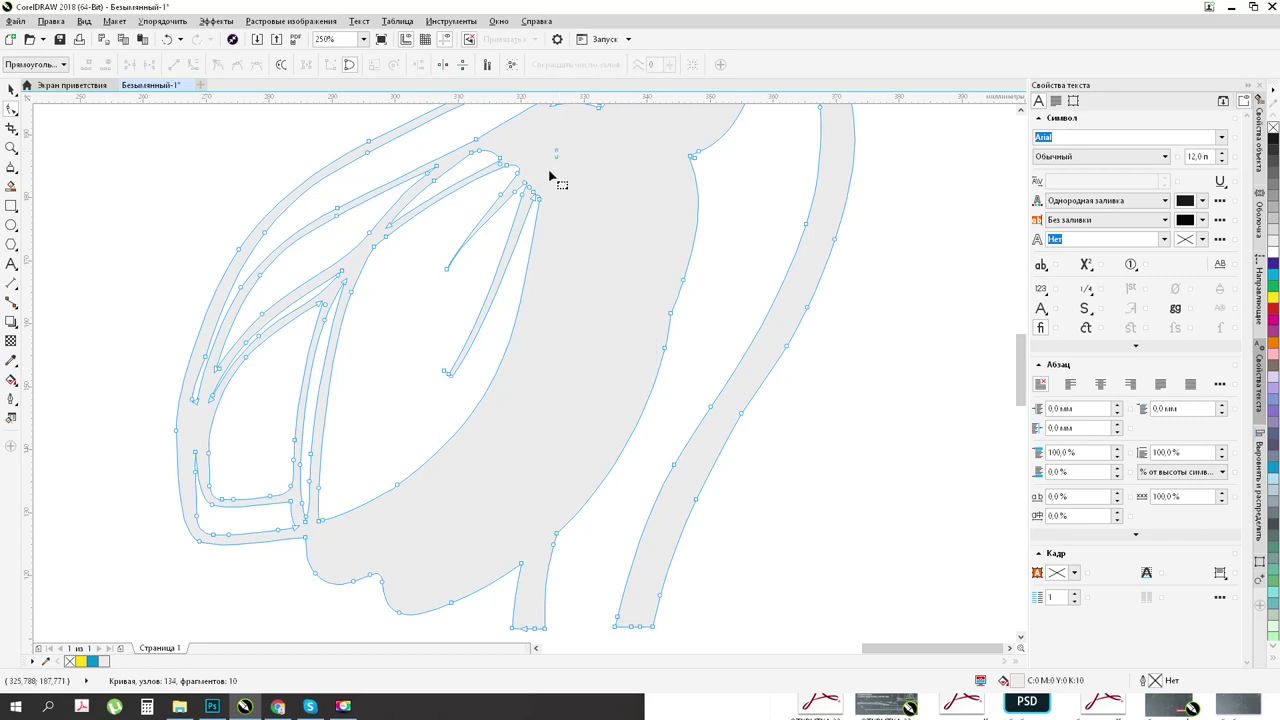
# Step: Delete the nodes of the large central petal cut-out, including its pointed upper tips and the cells around its lower end
pyautogui.moveTo(362, 355); pyautogui.dragTo(362, 355)
pyautogui.press('Delete')
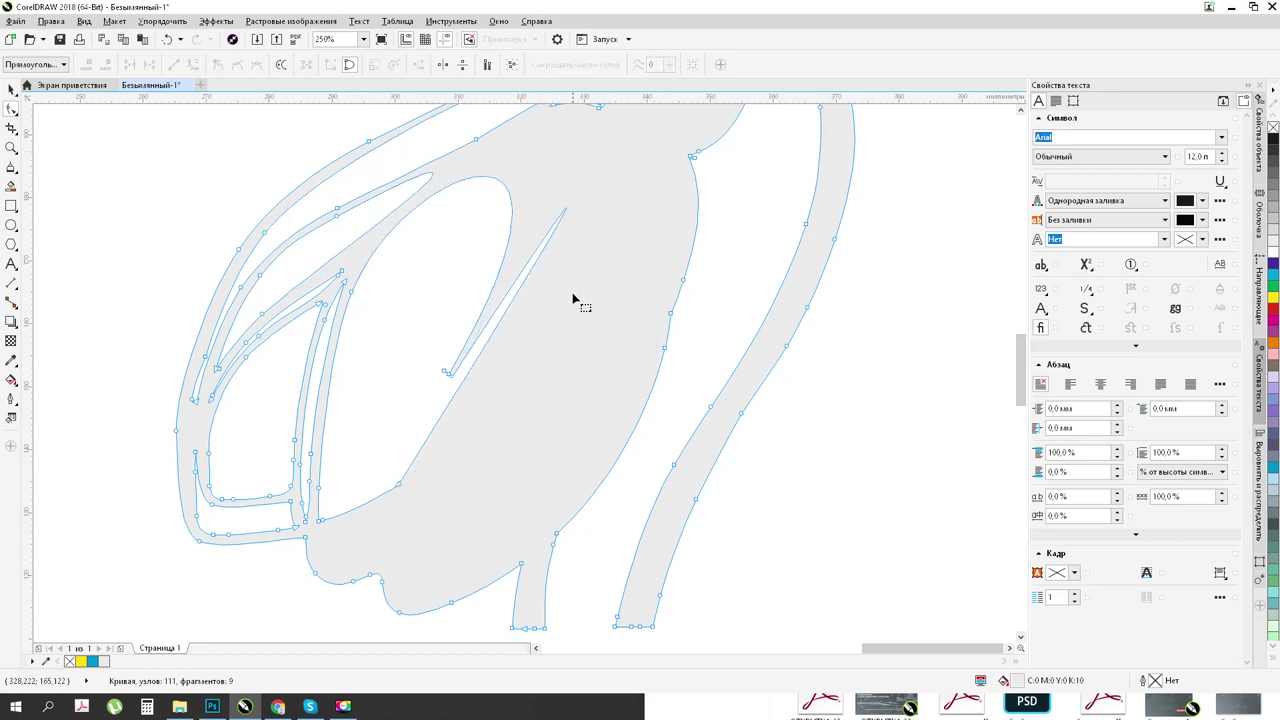
pyautogui.moveTo(362, 518); pyautogui.dragTo(455, 510)
pyautogui.press('Delete')
pyautogui.press('Delete')
pyautogui.scroll(2, 182, 545)
pyautogui.press('Delete')
pyautogui.scroll(-4, 449, 506)
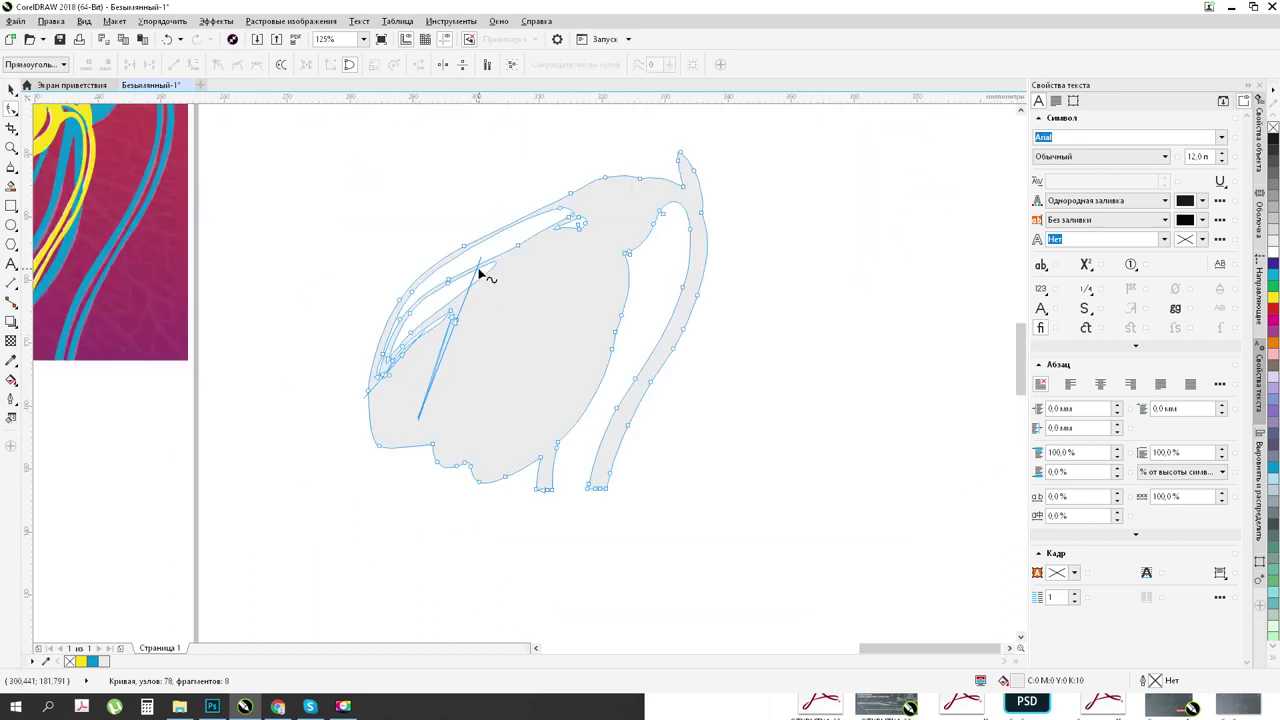
# Step: Delete the leftover sliver nodes and the overlapping pointed cut-outs in the middle of the outer petal
pyautogui.scroll(2, 480, 272)
pyautogui.moveTo(487, 330); pyautogui.dragTo(370, 431)
pyautogui.press('Delete')
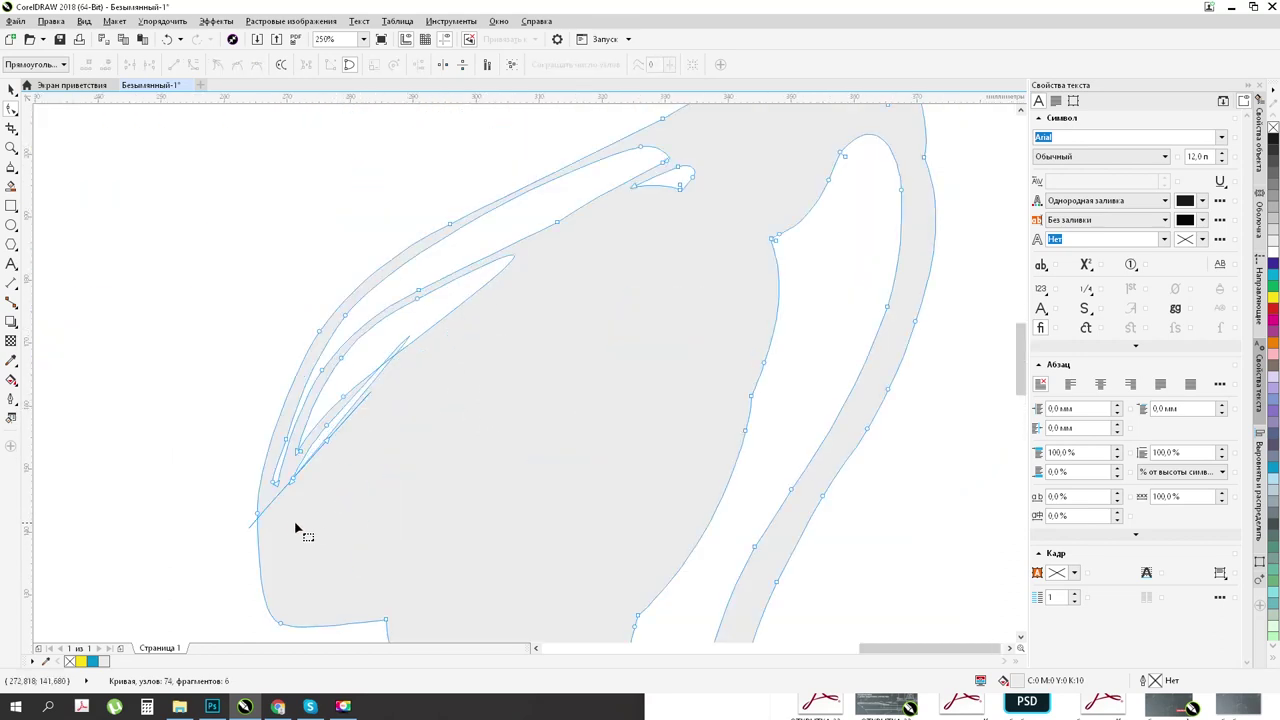
pyautogui.moveTo(370, 378); pyautogui.dragTo(378, 368)
pyautogui.press('Delete')
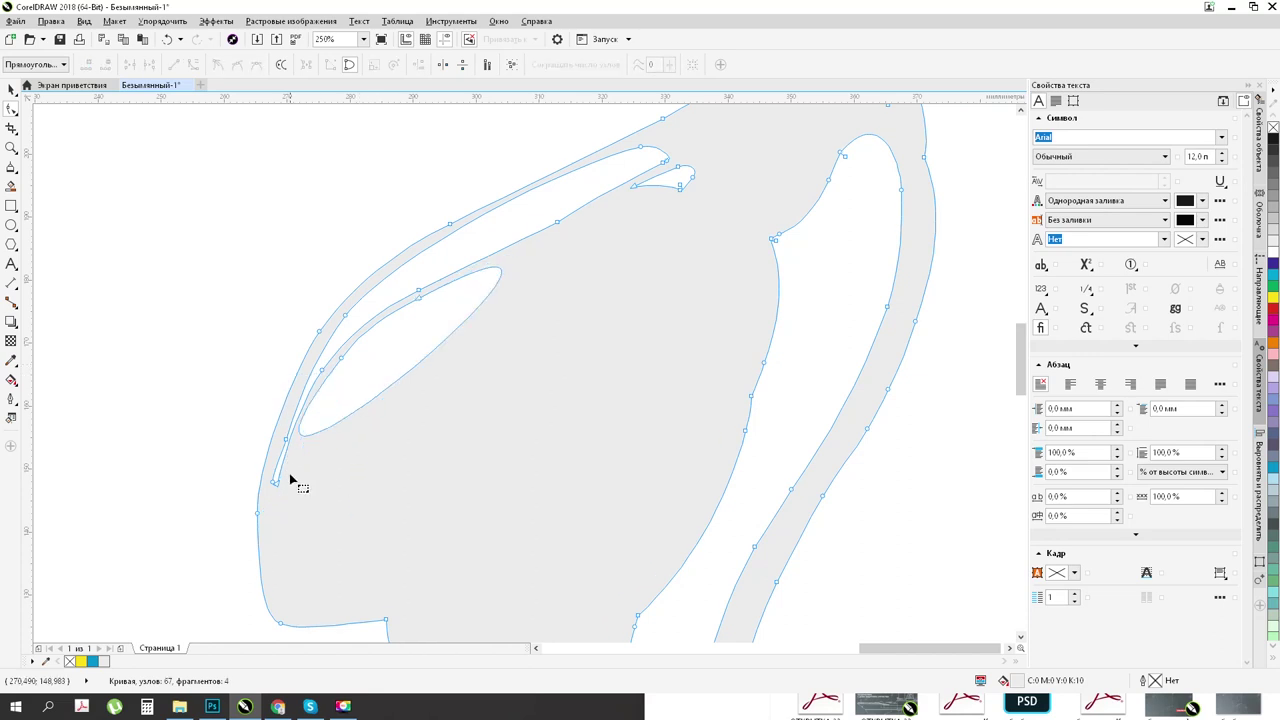
# Step: Delete the lower end nodes of the outer petal's slit and the nodes of the oval cut-out beside it
pyautogui.moveTo(246, 424); pyautogui.dragTo(321, 501)
pyautogui.press('Delete')
pyautogui.click(320, 373)
pyautogui.press('Delete')
pyautogui.moveTo(464, 356); pyautogui.dragTo(490, 358)
pyautogui.press('Delete')
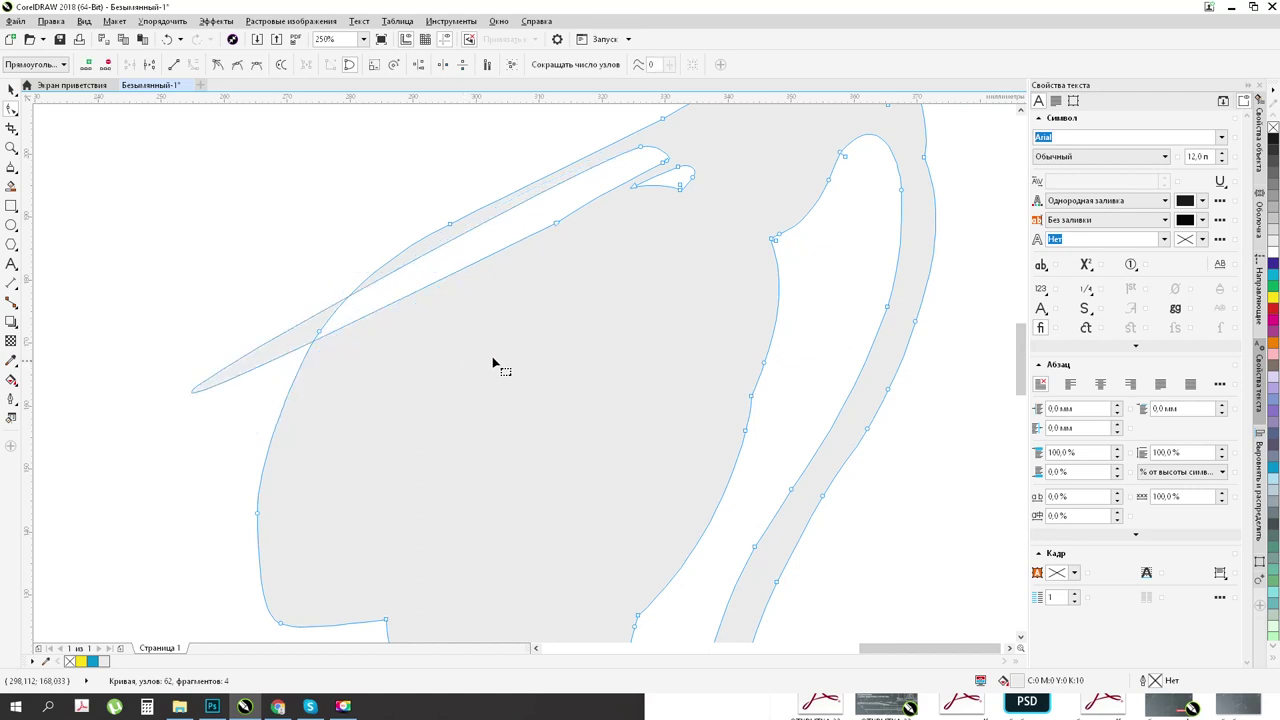
# Step: Delete the remaining nodes of the elongated cut-out and the small hole beneath the larger cap, and deselect the silhouette
pyautogui.moveTo(515, 174); pyautogui.dragTo(583, 247)
pyautogui.press('Delete')
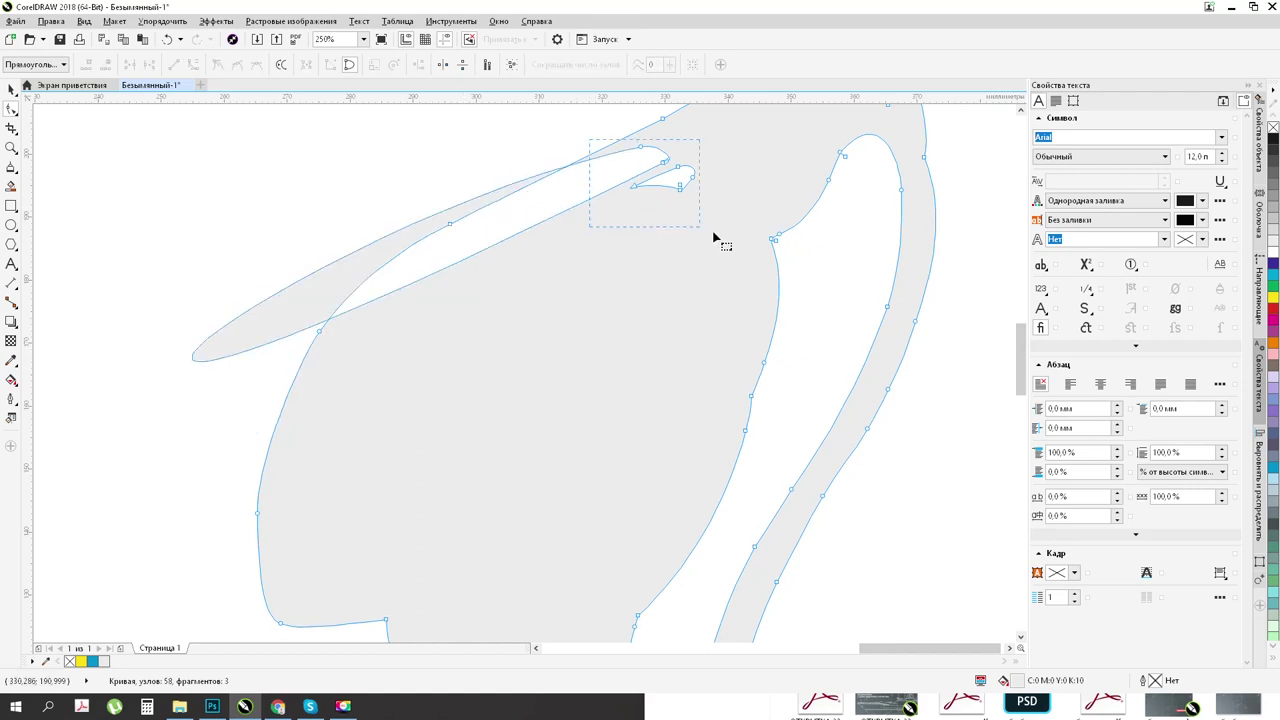
pyautogui.press('Delete')
pyautogui.scroll(-2, 651, 323)
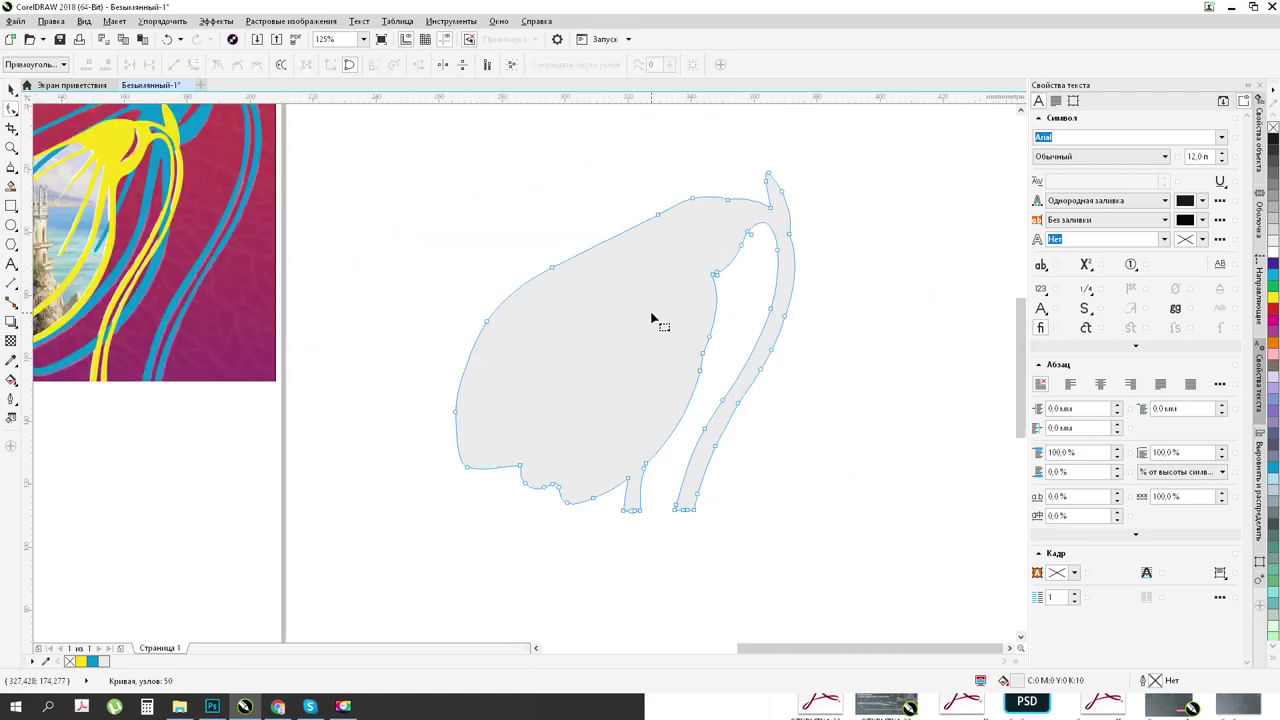
pyautogui.click(11, 90)
pyautogui.click(323, 204)
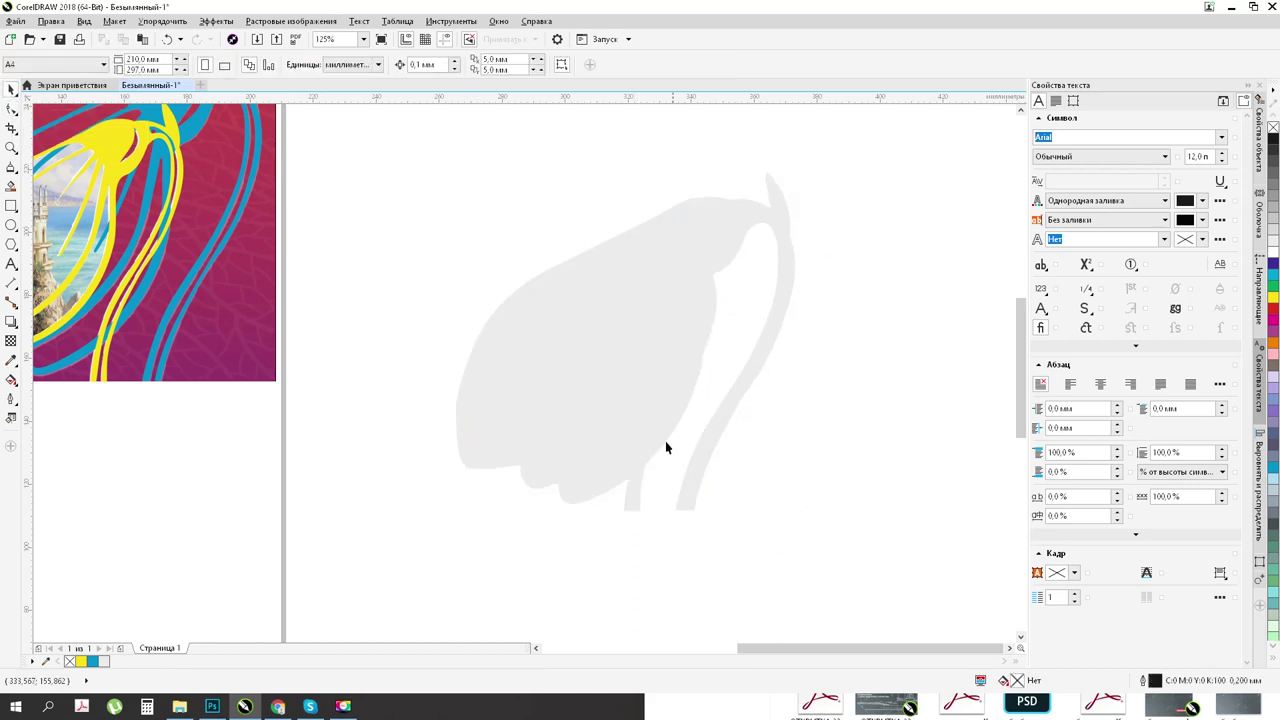
pyautogui.scroll(-2, 667, 447)
pyautogui.scroll(2, 701, 451)
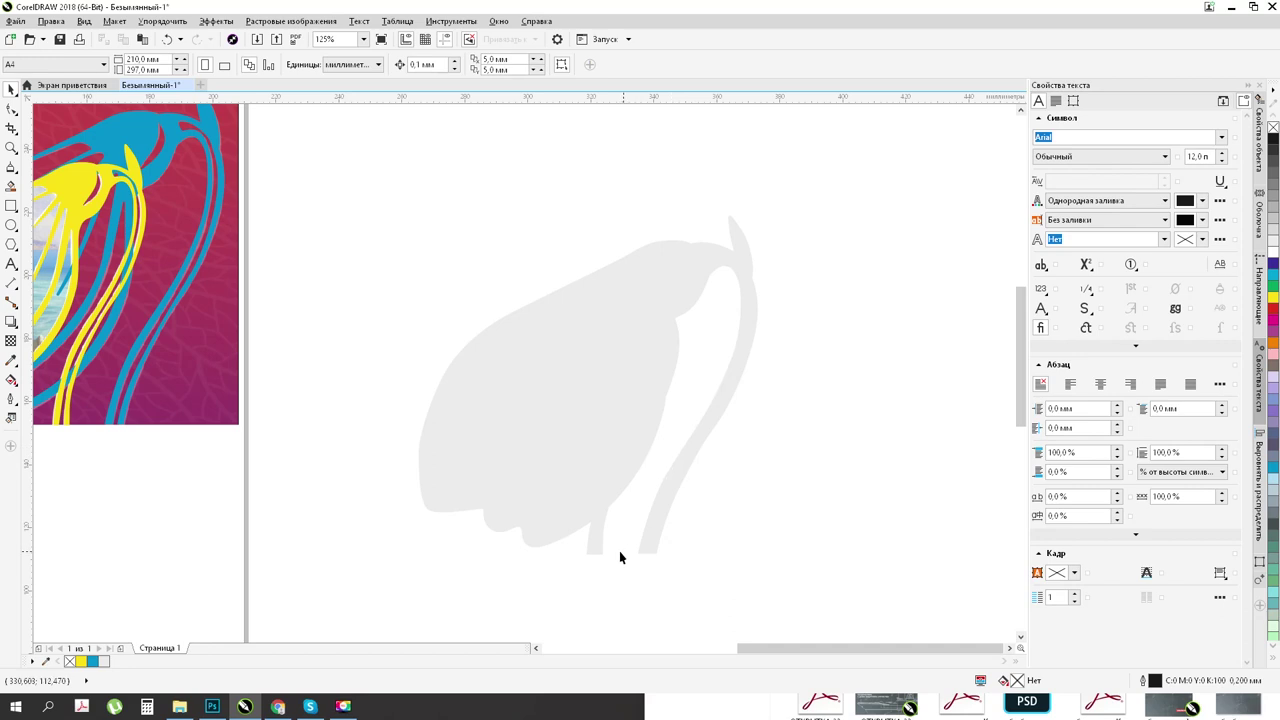
# Step: Reselect the silhouette for node editing and delete the extra nodes where the smaller stem meets the petal
pyautogui.click(11, 108)
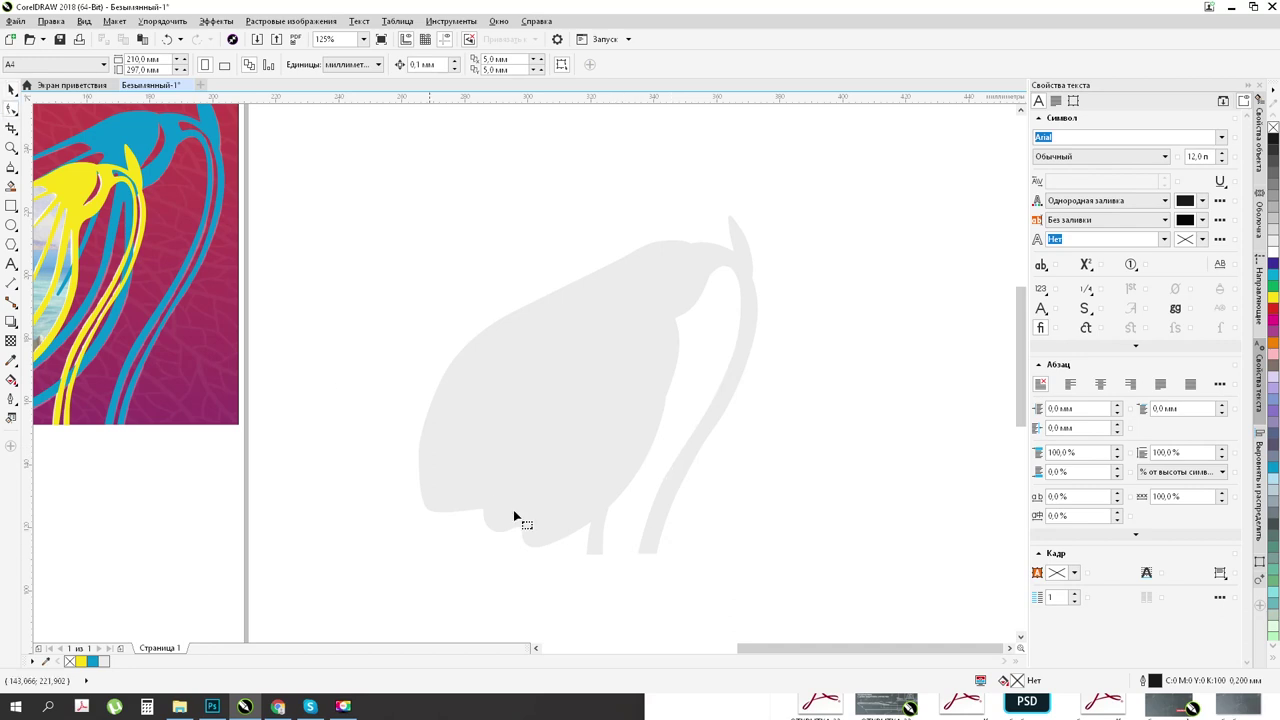
pyautogui.click(598, 549)
pyautogui.scroll(4, 605, 563)
pyautogui.moveTo(588, 316); pyautogui.dragTo(655, 383)
pyautogui.press('Delete')
pyautogui.scroll(-4, 700, 355)
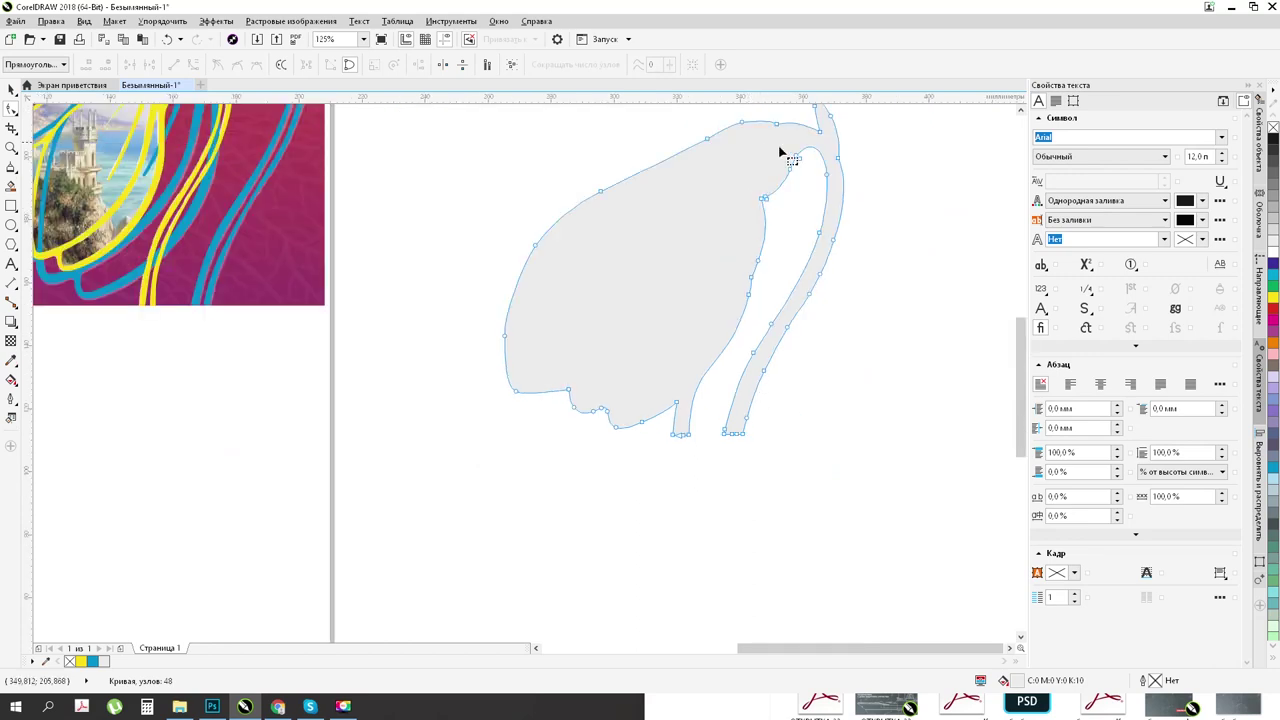
# Step: Delete the intermediate nodes along both sides of the gap between the petal and the larger stem
pyautogui.moveTo(748, 186); pyautogui.dragTo(776, 303)
pyautogui.press('Delete')
pyautogui.moveTo(796, 212); pyautogui.dragTo(824, 243)
pyautogui.press('Delete')
pyautogui.moveTo(724, 310); pyautogui.dragTo(771, 355)
pyautogui.press('Delete')
pyautogui.click(726, 433)
pyautogui.press('Delete')
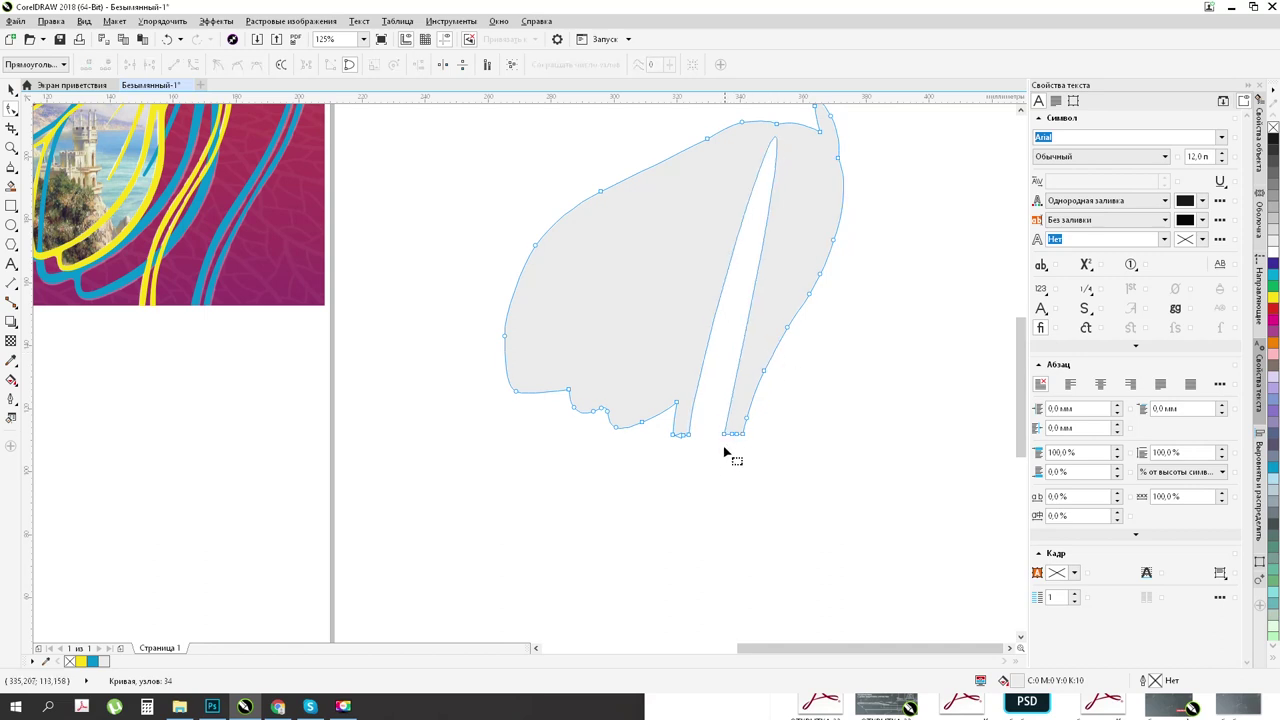
# Step: Try to close the gap between the two stems by pulling the curve handles of its end nodes down to the stem ends
pyautogui.scroll(5, 709, 447)
pyautogui.moveTo(542, 503); pyautogui.dragTo(891, 409)
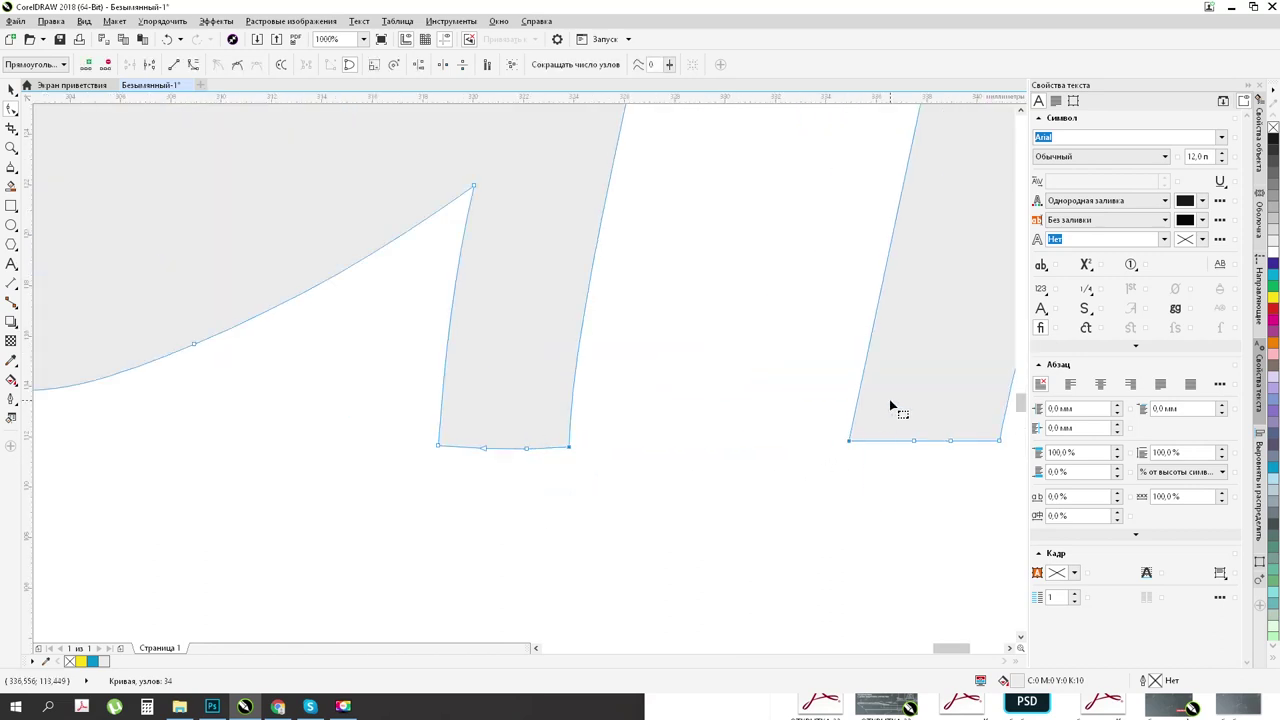
pyautogui.scroll(-2, 655, 473)
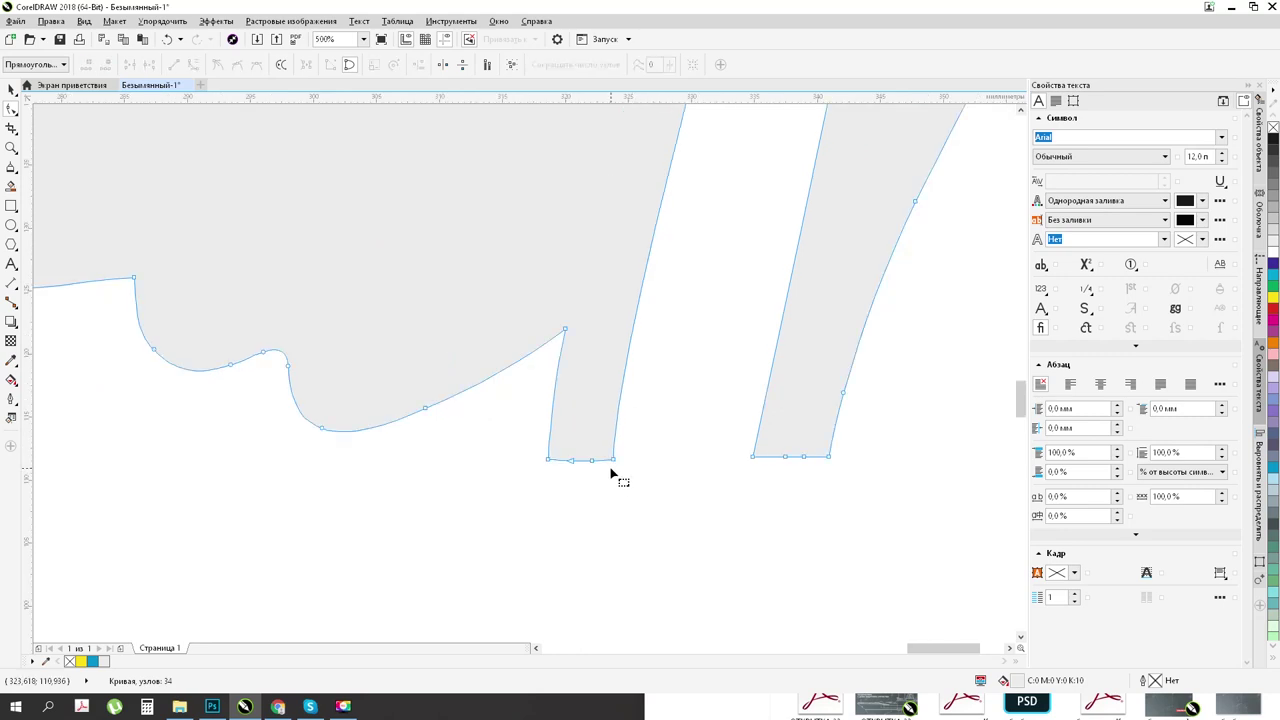
pyautogui.scroll(-6, 625, 303)
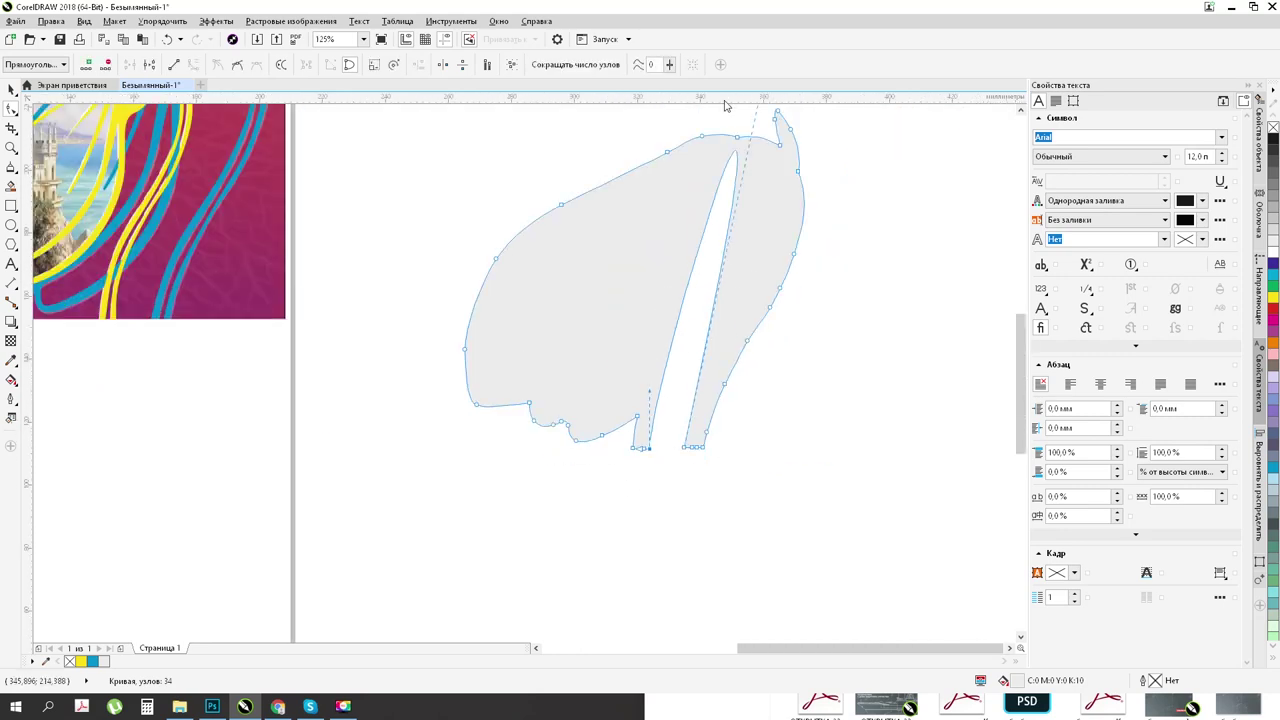
pyautogui.scroll(-4, 755, 275)
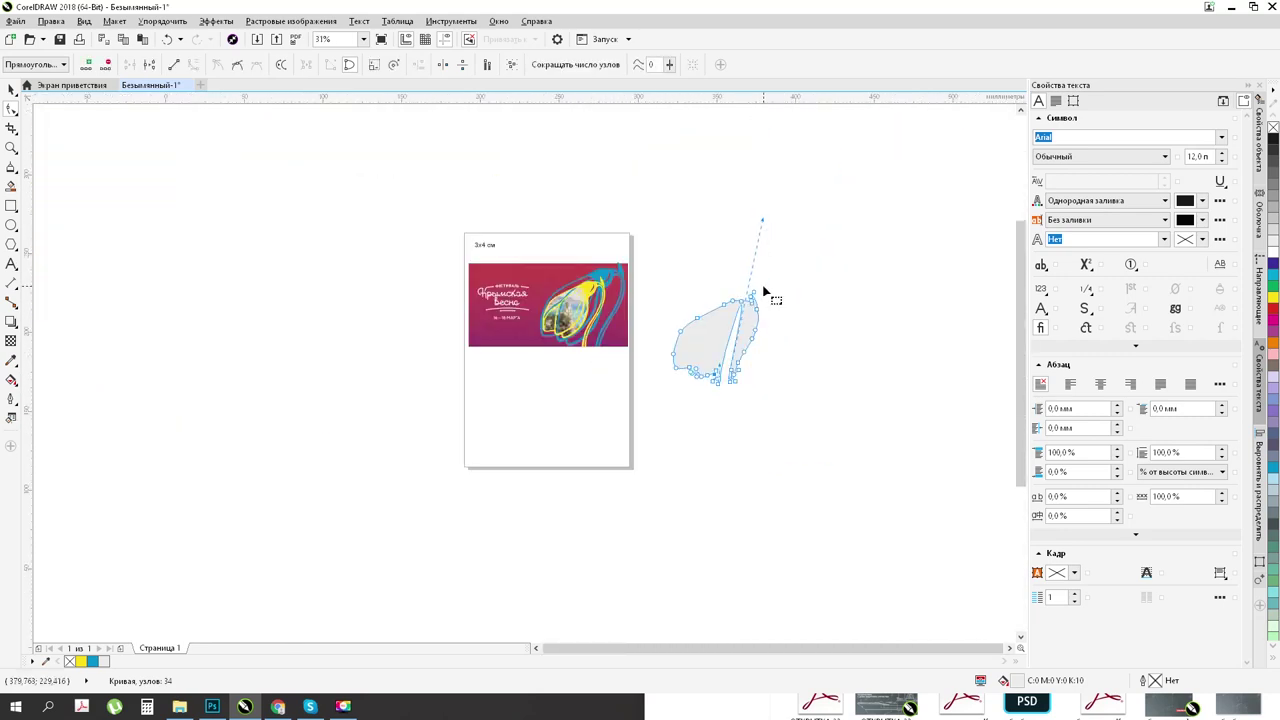
pyautogui.scroll(4, 778, 243)
pyautogui.moveTo(765, 155); pyautogui.dragTo(694, 451)
pyautogui.scroll(2, 695, 476)
pyautogui.moveTo(616, 343); pyautogui.dragTo(645, 460)
pyautogui.moveTo(689, 375); pyautogui.dragTo(658, 458)
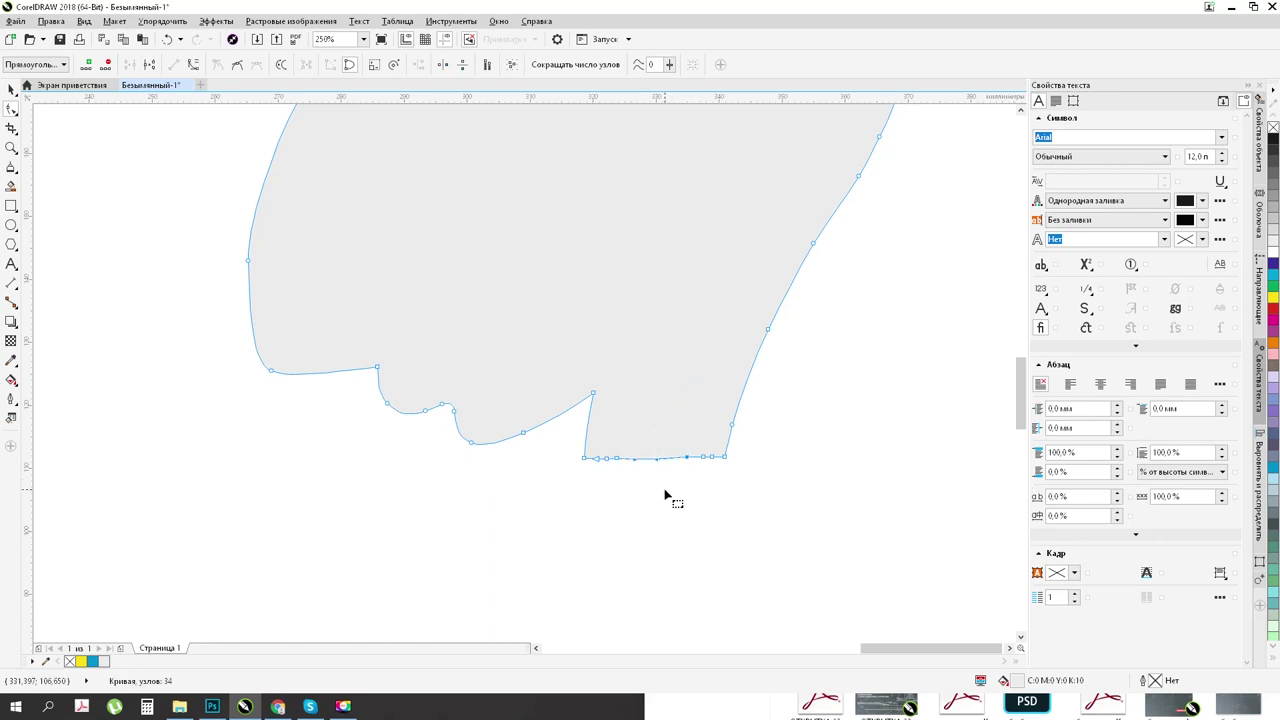
pyautogui.hotkey('ctrl', 'z')
pyautogui.hotkey('ctrl', 'z')
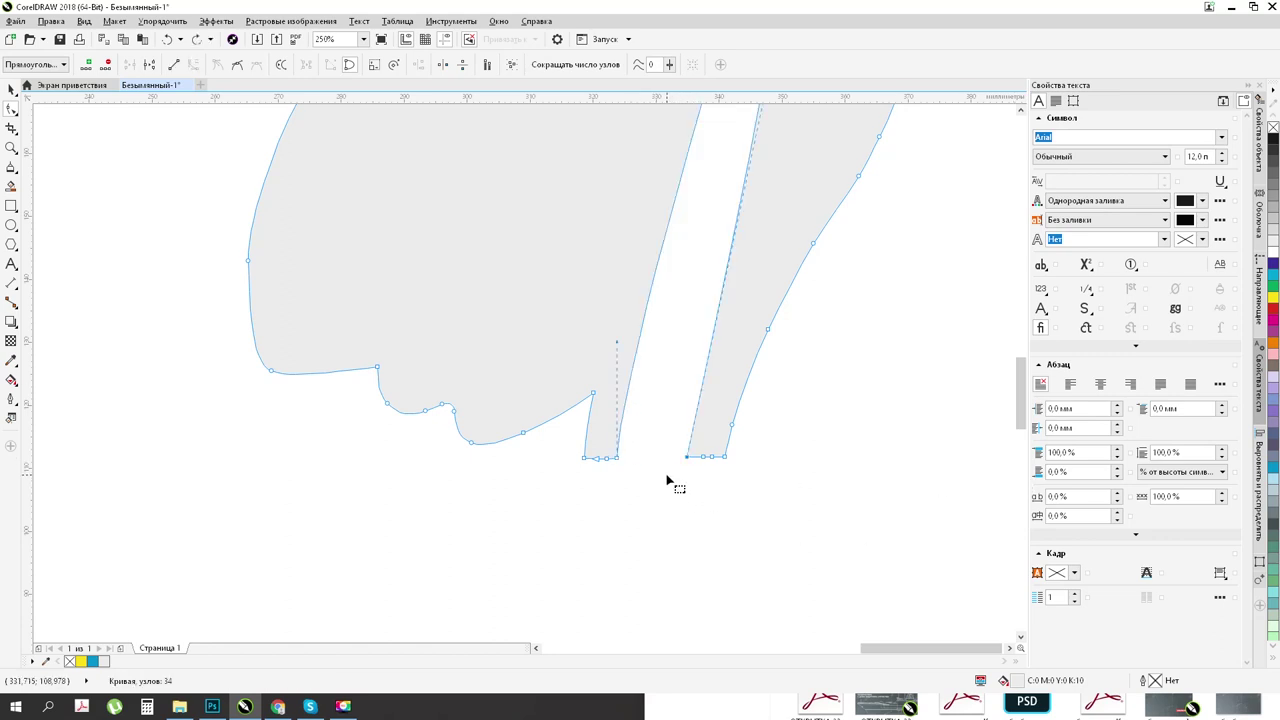
# Step: Convert the segment between the two stems' inner end nodes to a straight line, and deselect the silhouette
pyautogui.moveTo(612, 478); pyautogui.dragTo(694, 444)
pyautogui.click(175, 66)
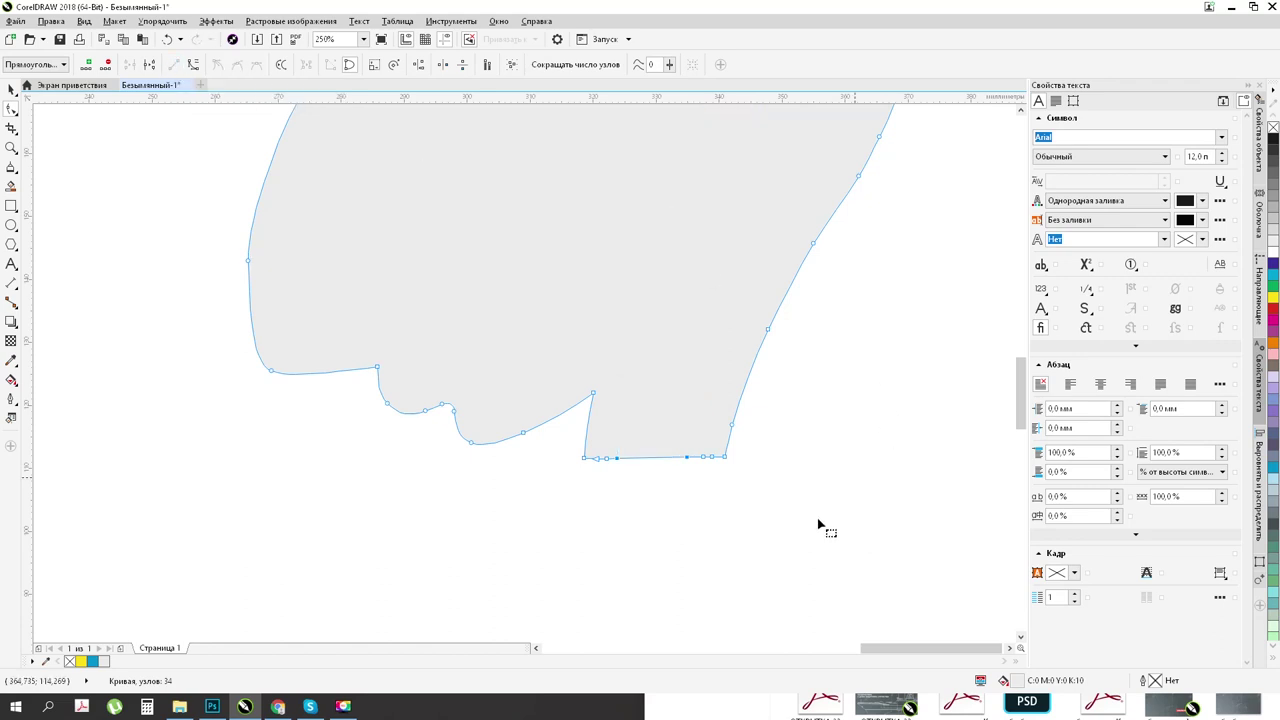
pyautogui.click(11, 90)
pyautogui.click(175, 245)
pyautogui.scroll(-3, 714, 455)
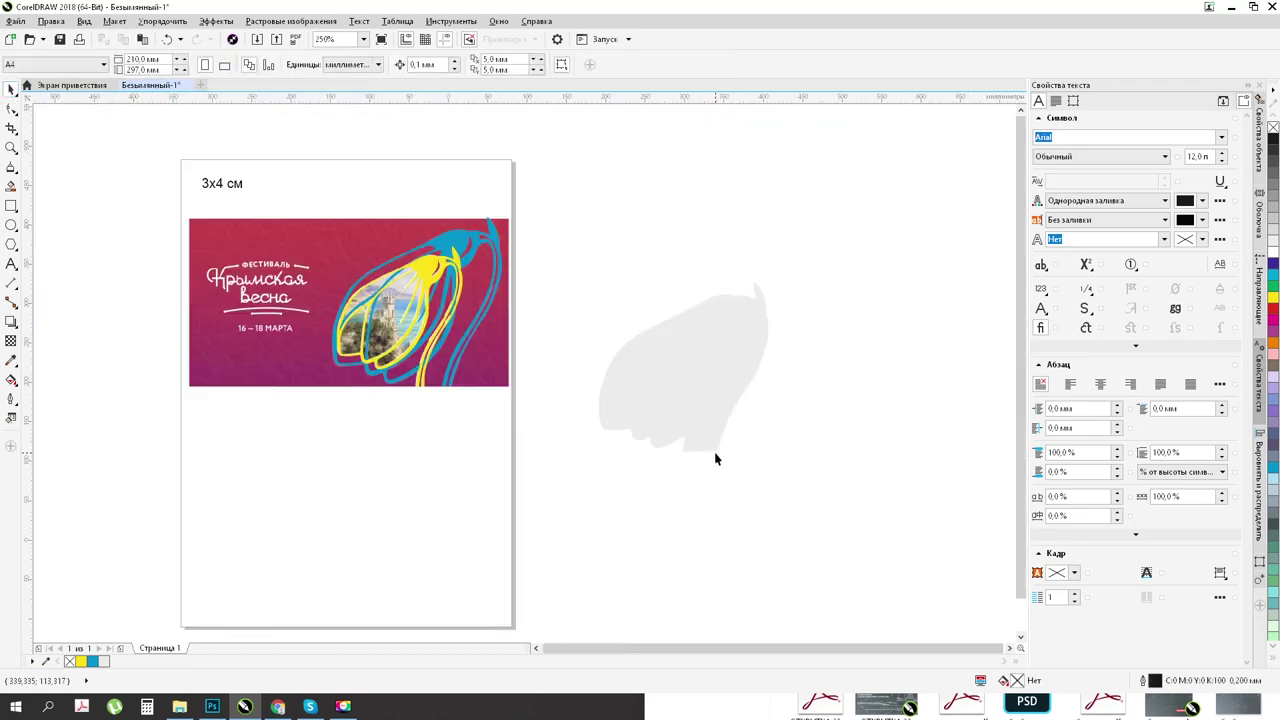
# Step: Select the solid silhouette and move it over the two flowers on the banner
pyautogui.scroll(3, 725, 415)
pyautogui.click(717, 363)
pyautogui.moveTo(717, 363); pyautogui.dragTo(646, 347)
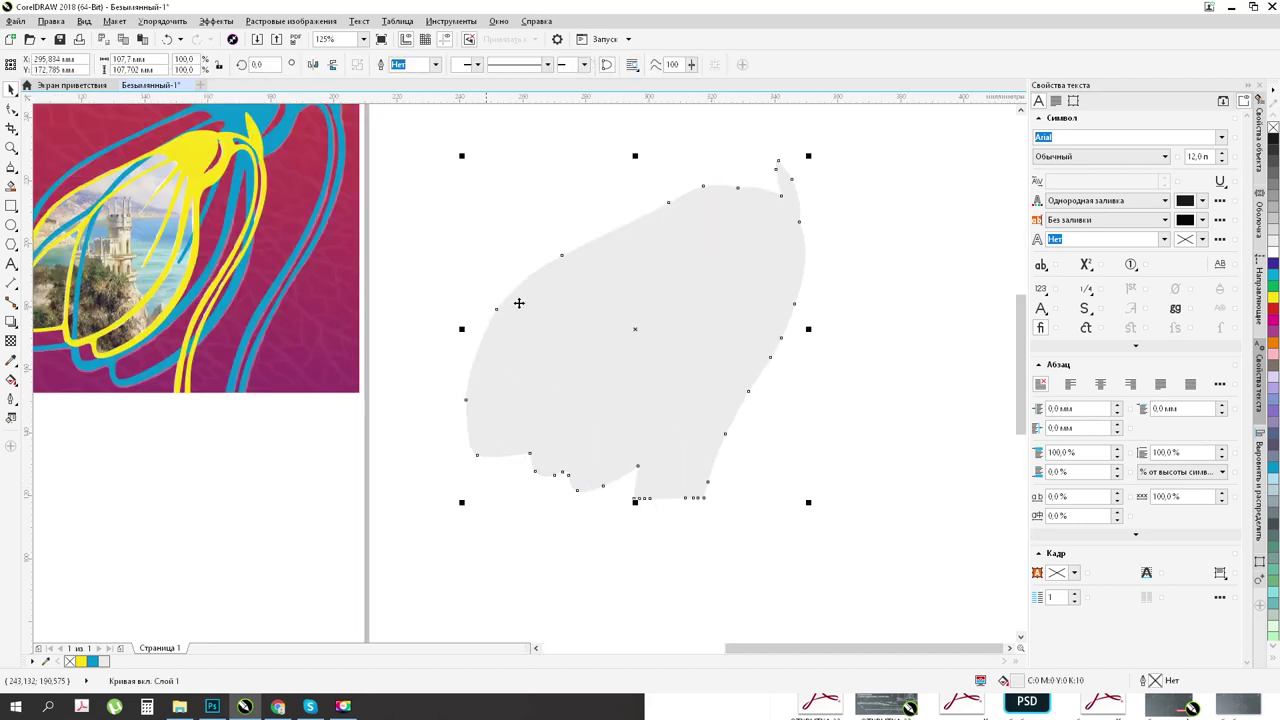
pyautogui.scroll(-2, 703, 494)
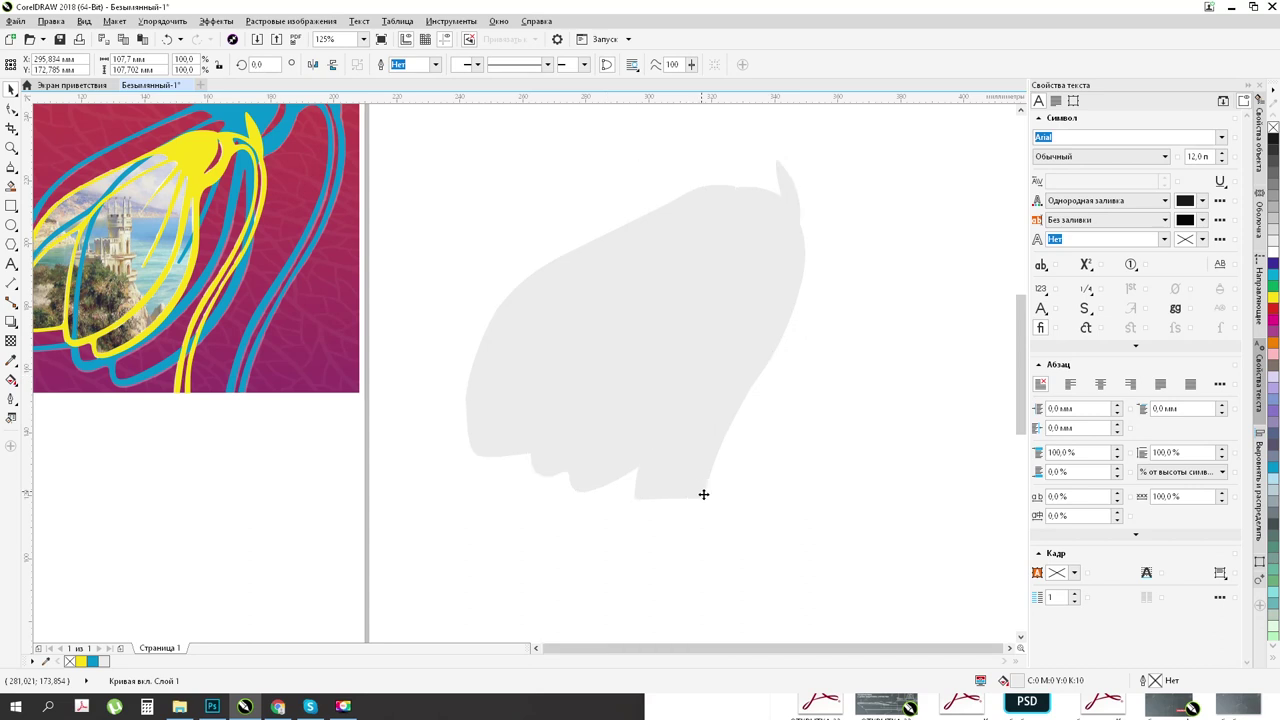
pyautogui.scroll(2, 557, 459)
pyautogui.scroll(-1, 640, 453)
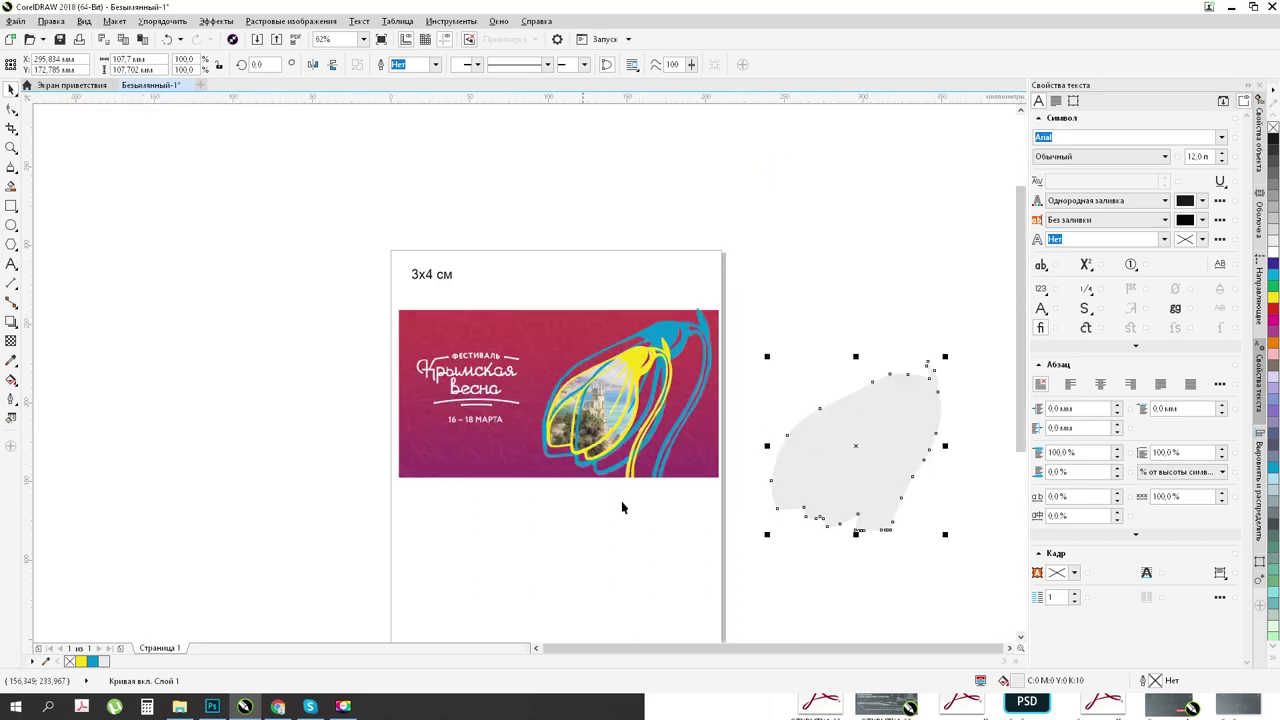
pyautogui.moveTo(874, 442); pyautogui.dragTo(642, 380)
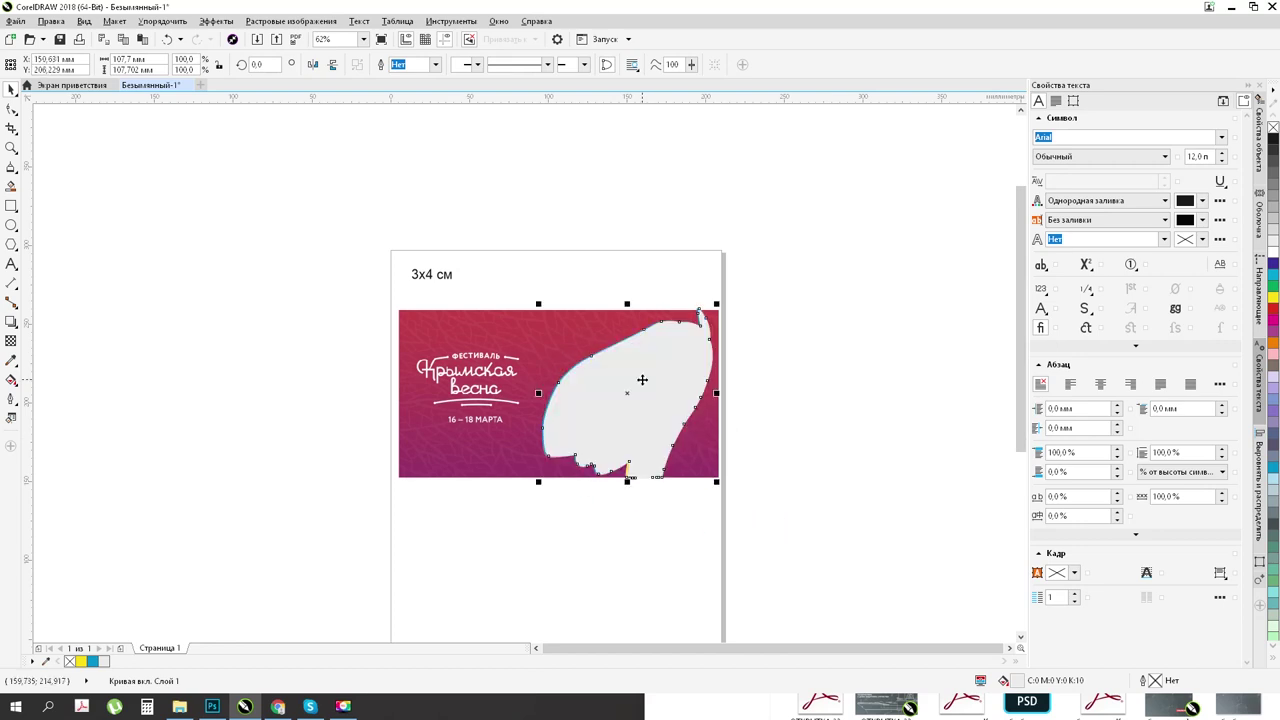
# Step: Nudge the silhouette 0.9 mm left and 0.1 mm down to align it with the flowers' outline
pyautogui.scroll(2, 617, 386)
pyautogui.press('Left')
pyautogui.press('Left')
pyautogui.press('Left')
pyautogui.press('Left')
pyautogui.press('Left')
pyautogui.press('Left')
pyautogui.press('Left')
pyautogui.press('Left')
pyautogui.press('Left')
pyautogui.press('Down')
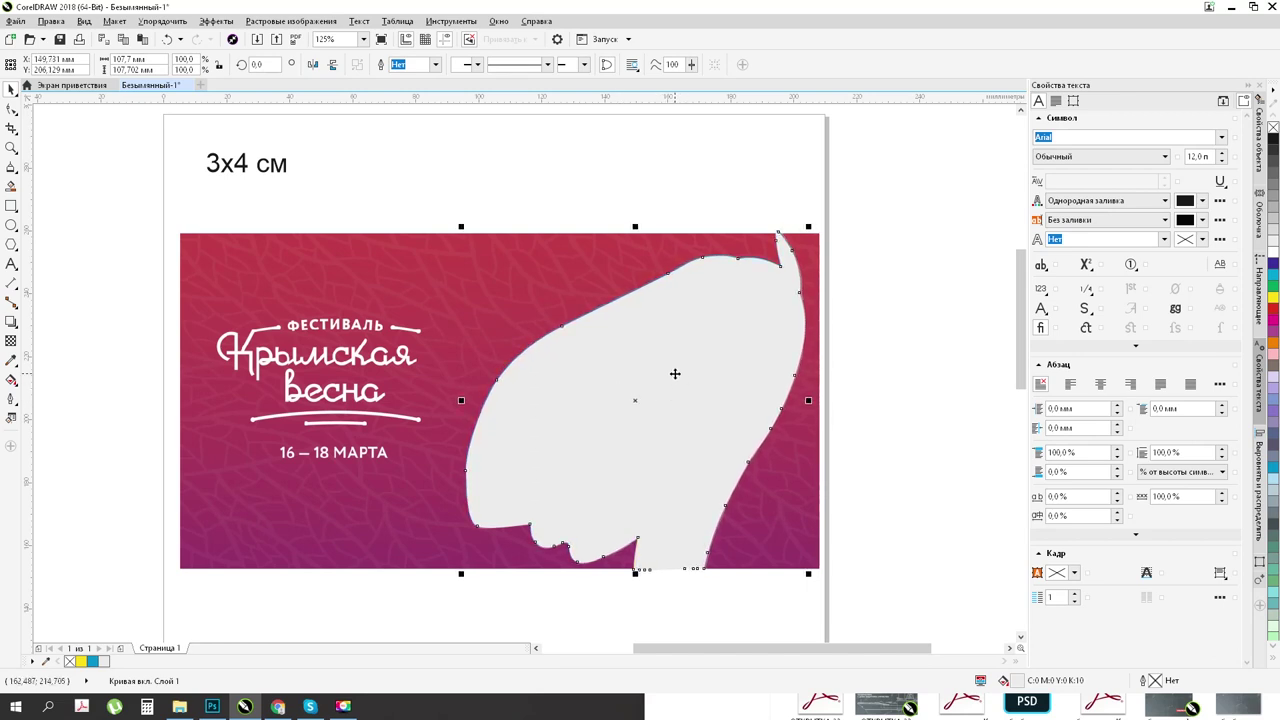
# Step: Place the silhouette directly in front of the banner's patterned background in the stacking order
pyautogui.rightClick(675, 373)
pyautogui.moveTo(757, 548)
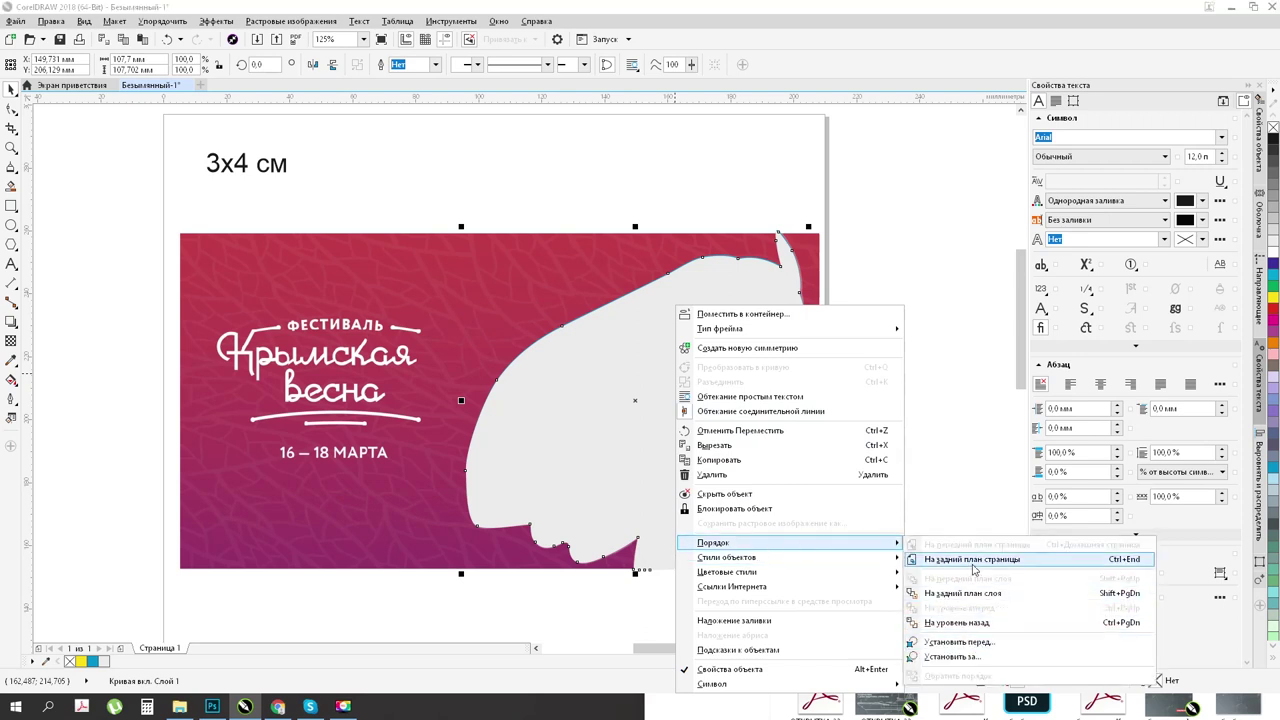
pyautogui.click(997, 643)
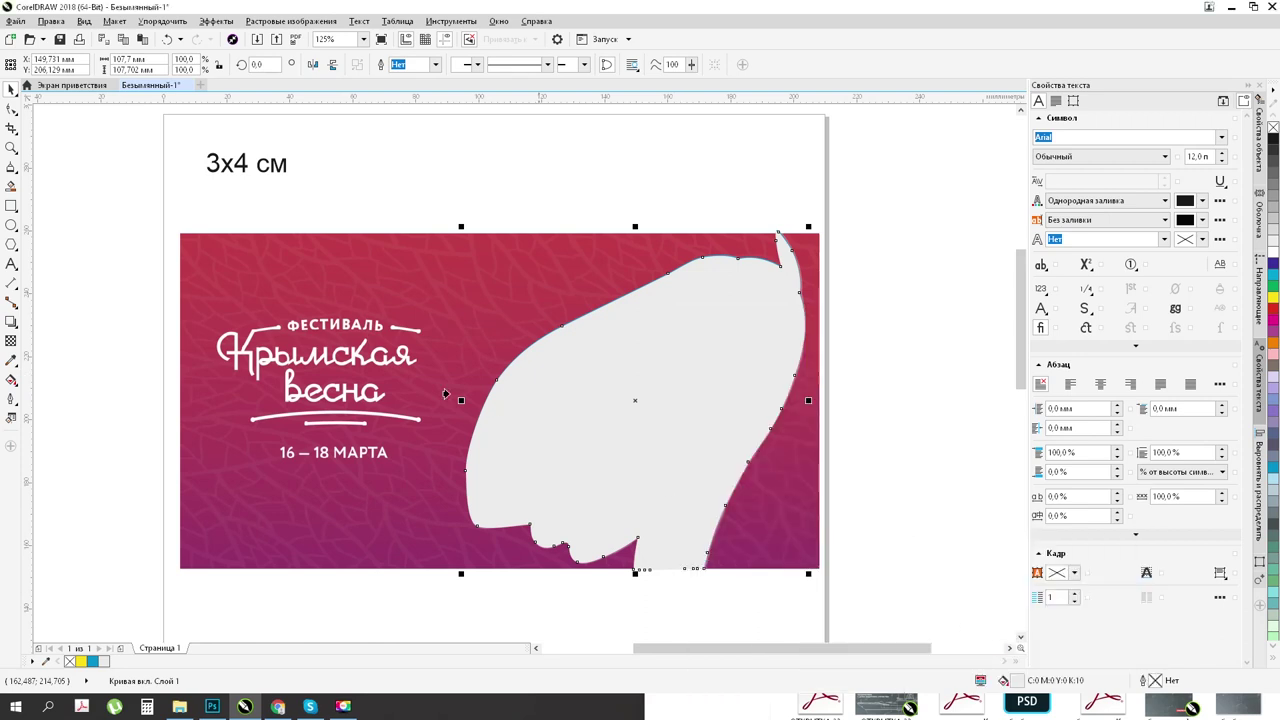
pyautogui.click(343, 267)
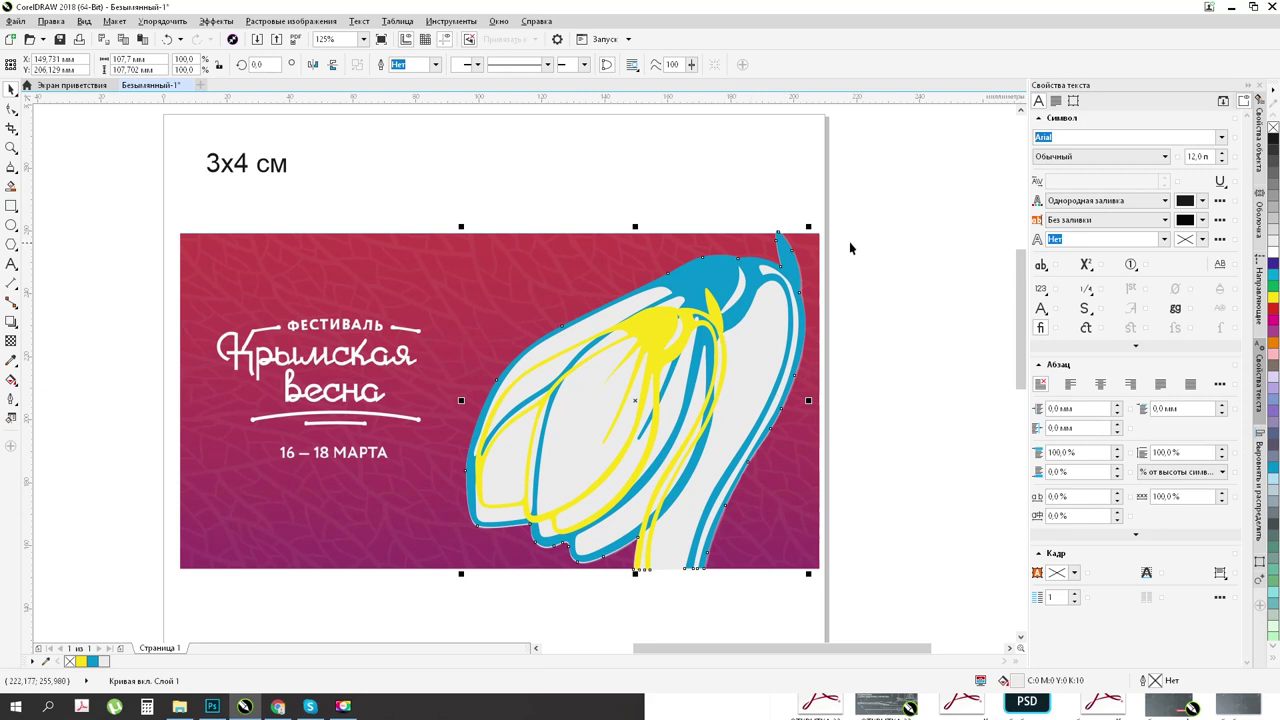
# Step: Try enlarging the silhouette about its centre to 103.5% to form a pale border around the flowers
pyautogui.moveTo(810, 227); pyautogui.dragTo(813, 216)
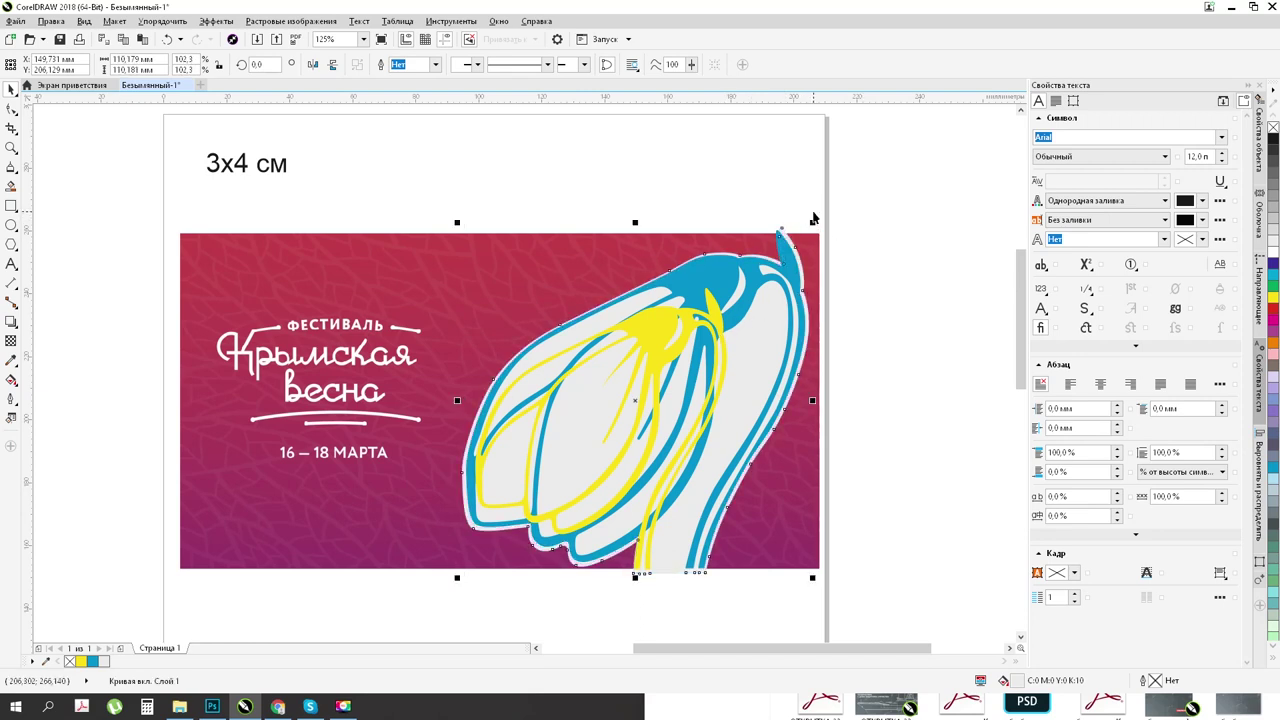
pyautogui.moveTo(811, 221); pyautogui.dragTo(814, 218)
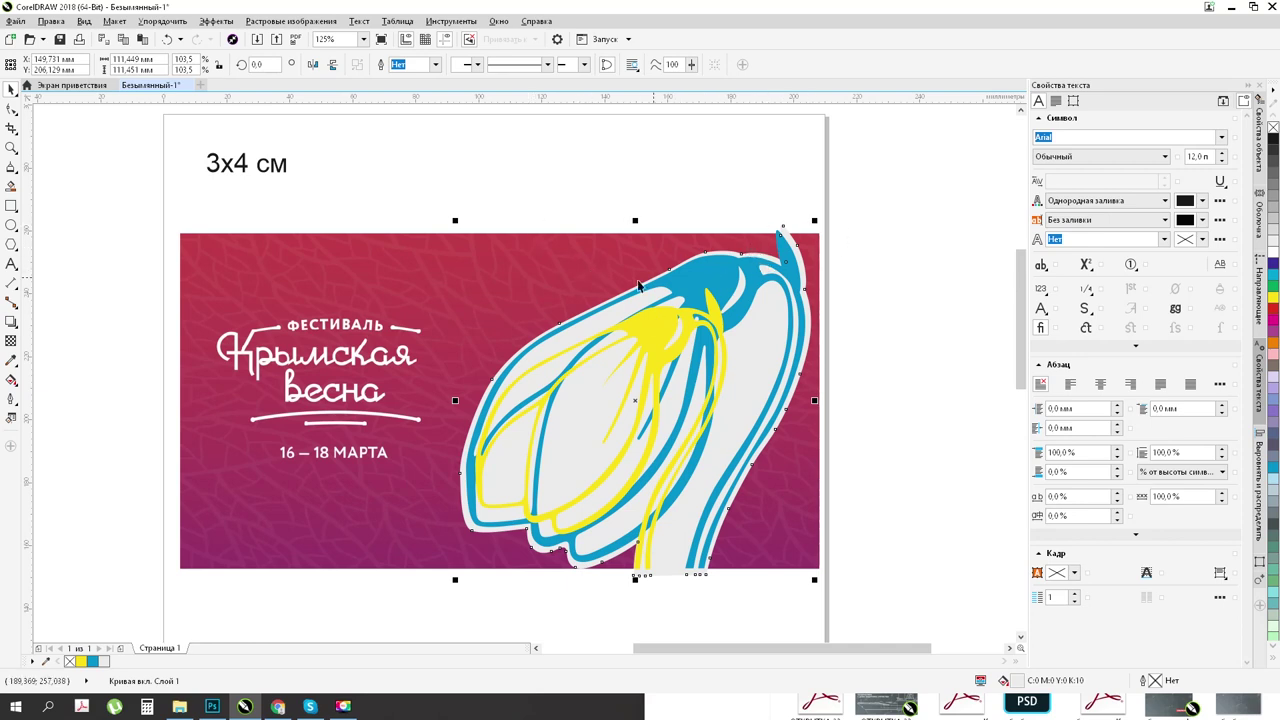
pyautogui.scroll(2, 780, 252)
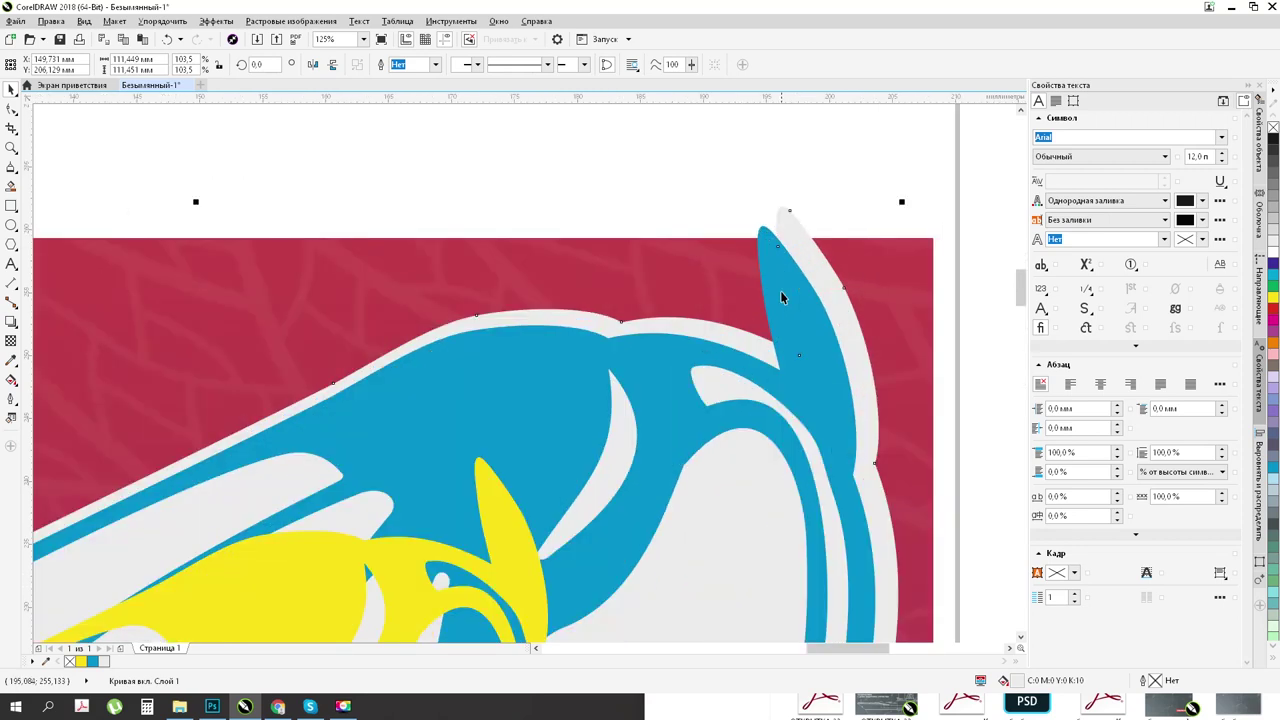
pyautogui.moveTo(858, 237); pyautogui.dragTo(799, 253)
pyautogui.scroll(-2, 758, 247)
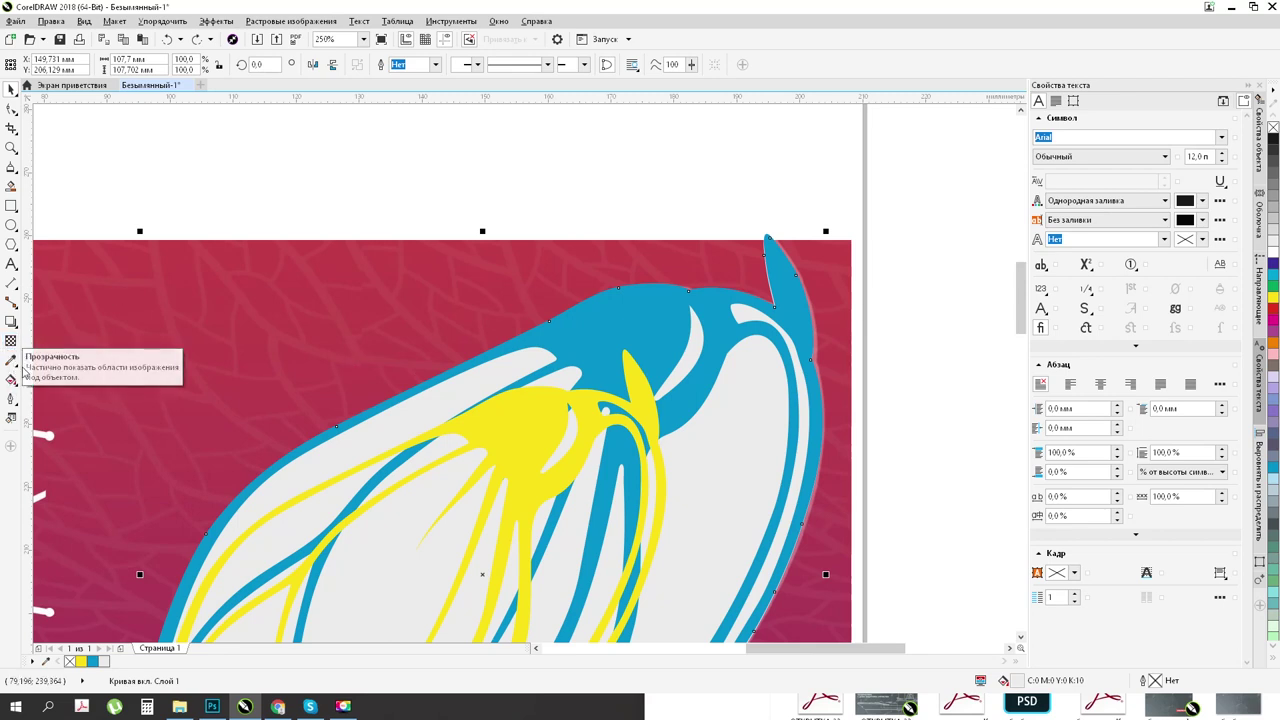
# Step: Apply a single-step outside contour with a 2.54 mm offset to the pale silhouette behind the flowers
pyautogui.click(17, 366)
pyautogui.click(17, 385)
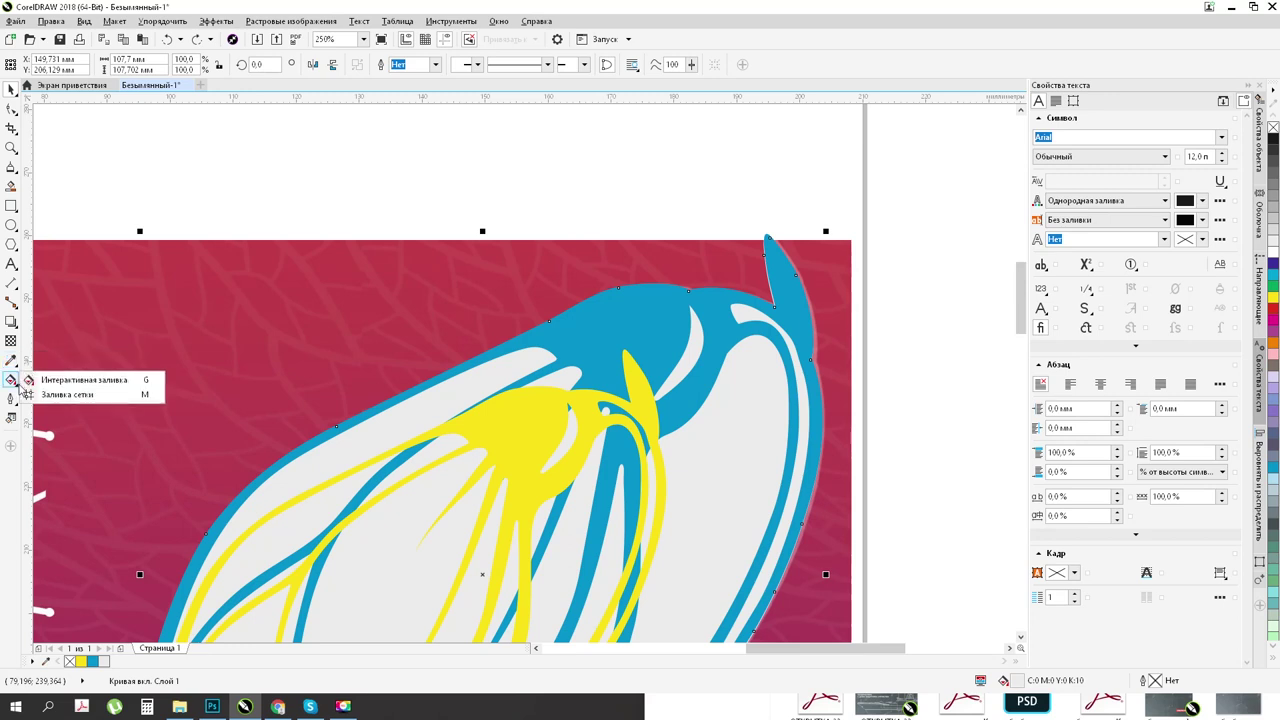
pyautogui.moveTo(18, 403)
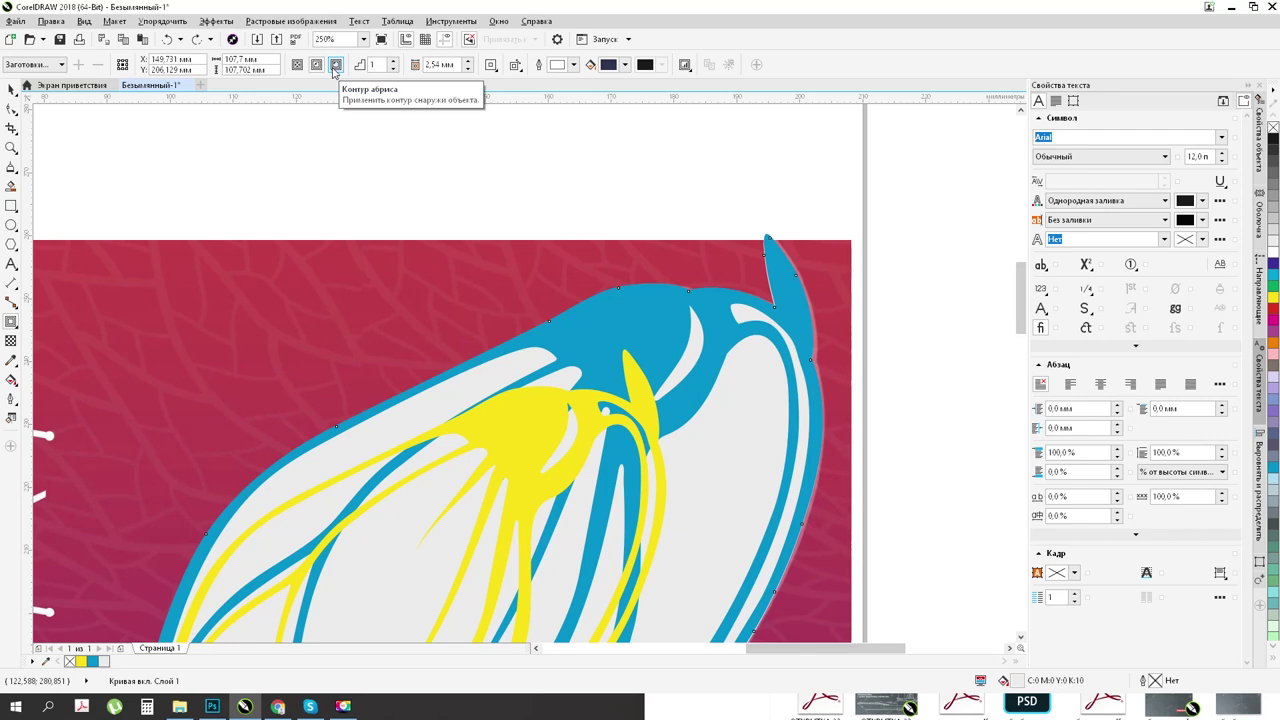
pyautogui.click(335, 65)
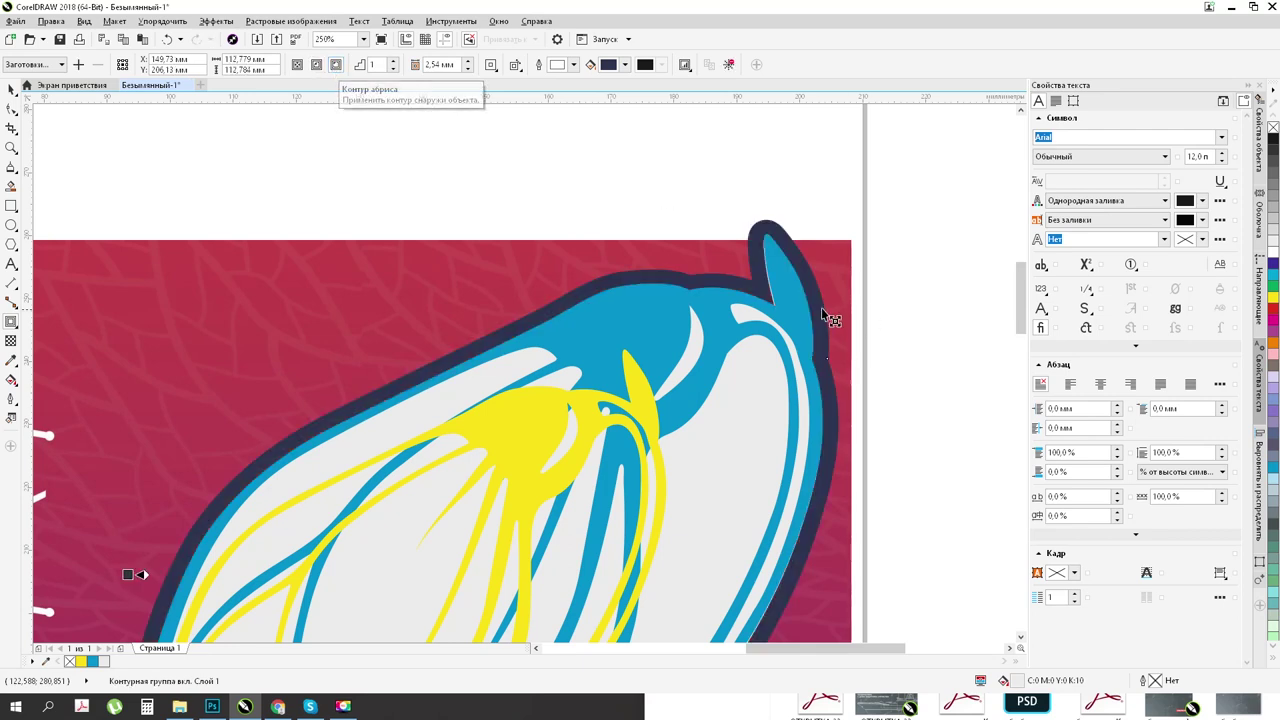
# Step: Examine the dark contour around the flower's tip, its side edges and the whole banner
pyautogui.scroll(-2, 821, 309)
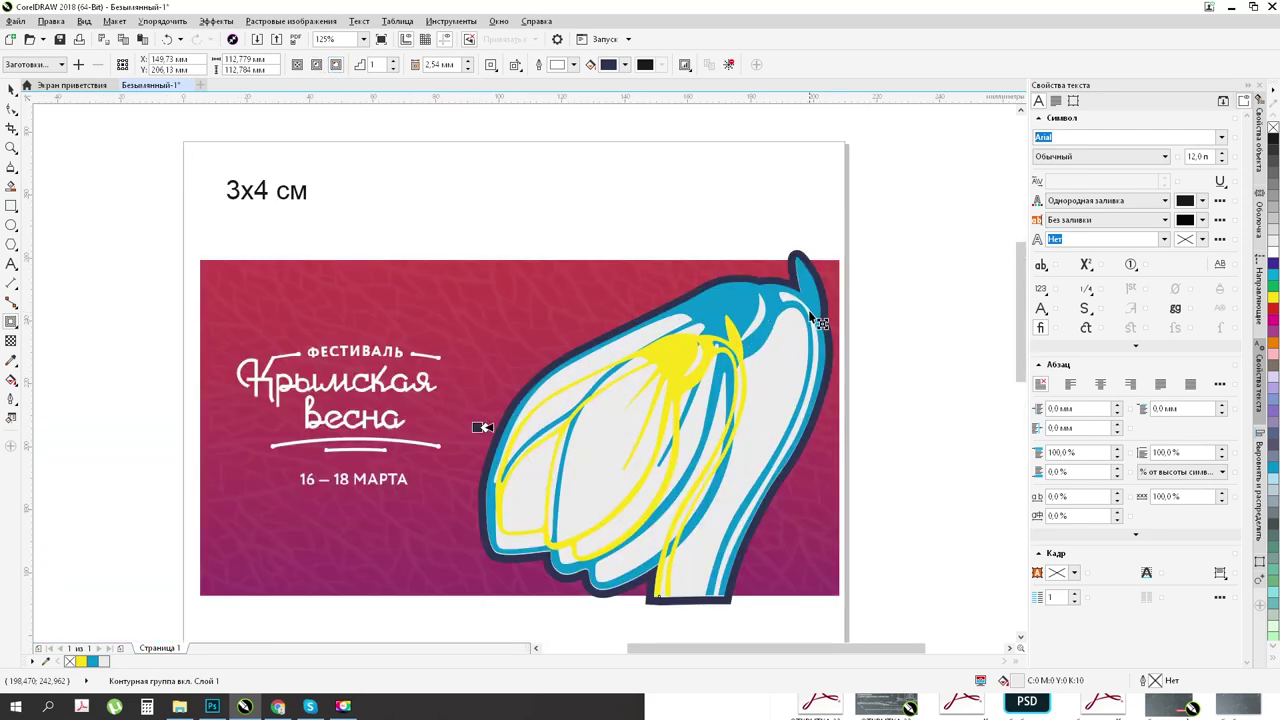
pyautogui.scroll(2, 818, 320)
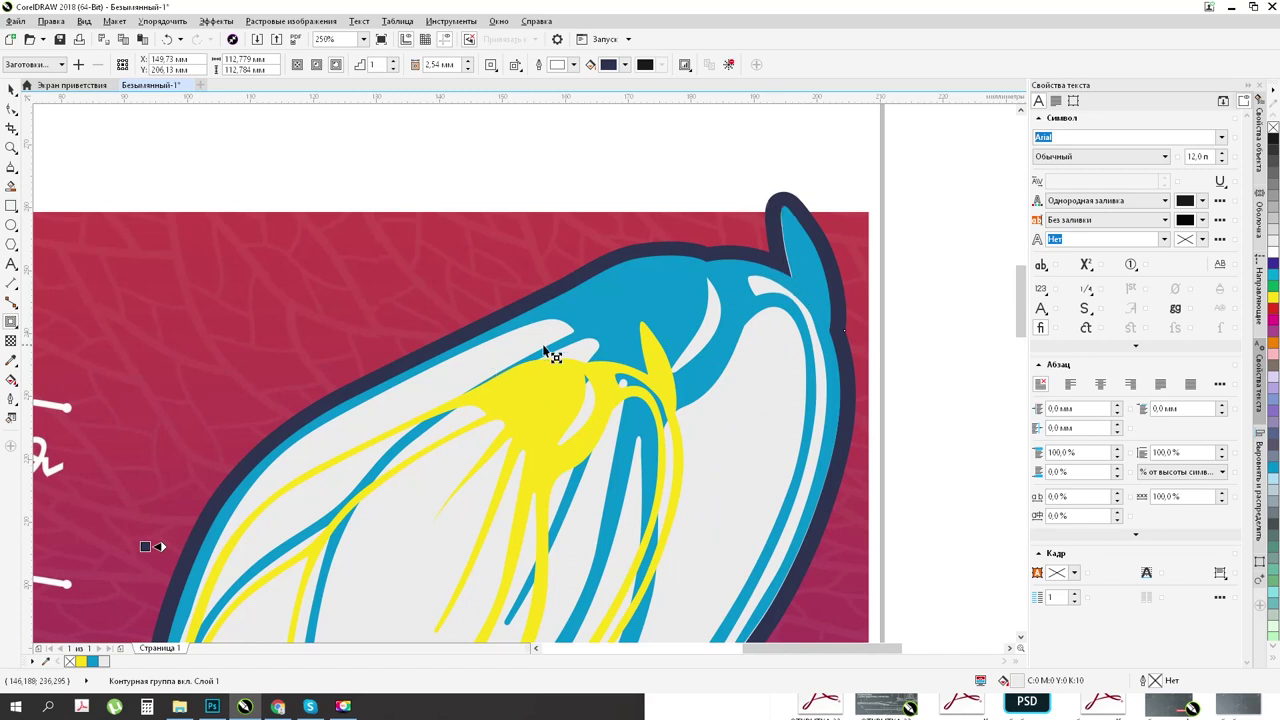
pyautogui.scroll(-2, 546, 350)
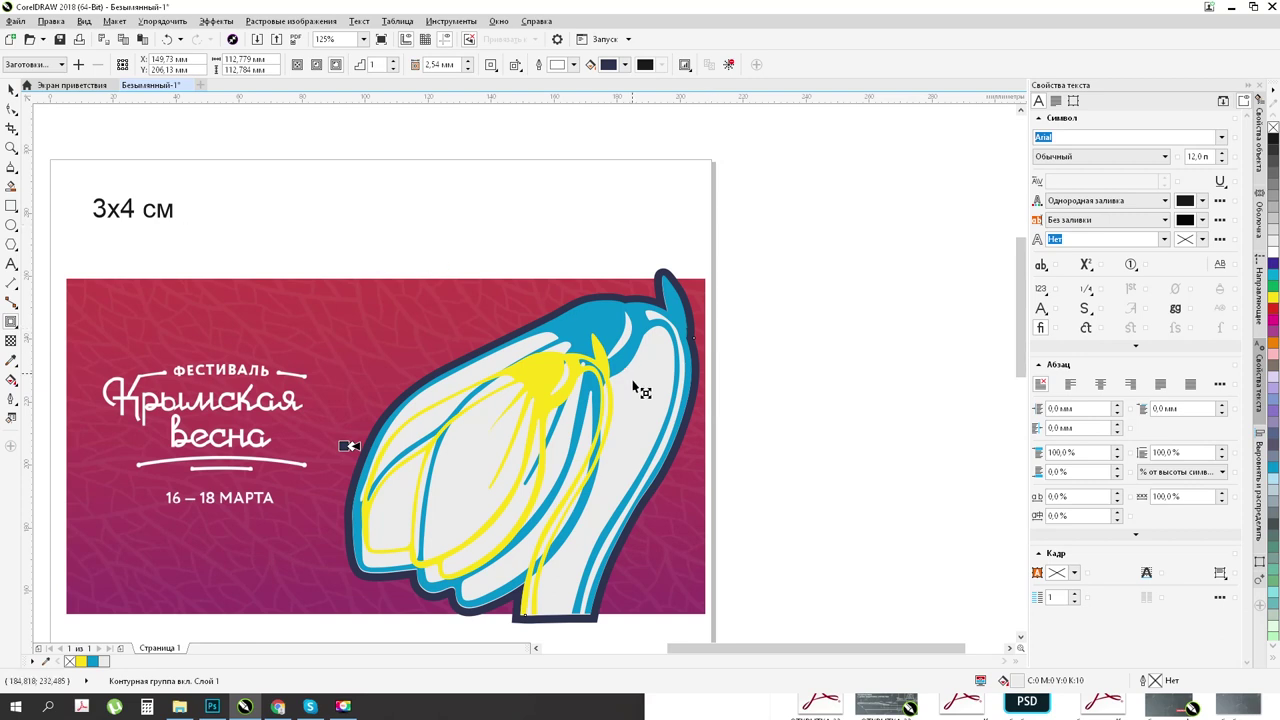
pyautogui.scroll(2, 664, 312)
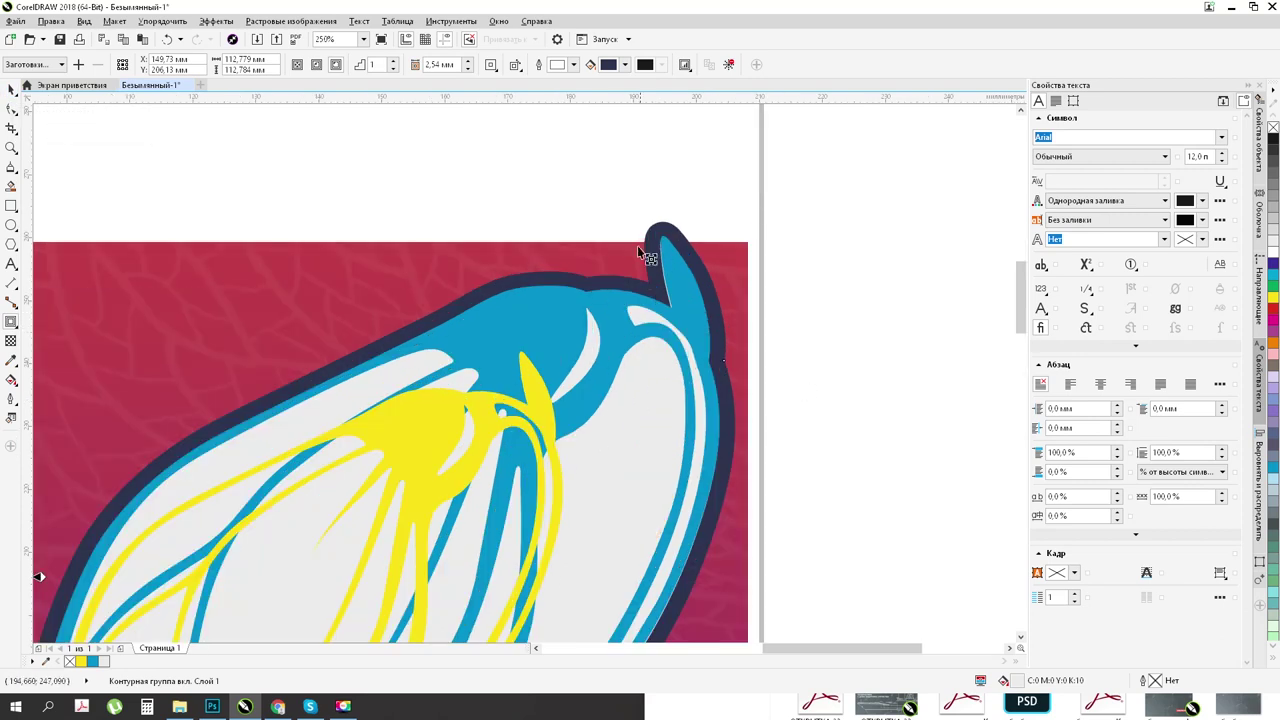
pyautogui.scroll(-4, 727, 383)
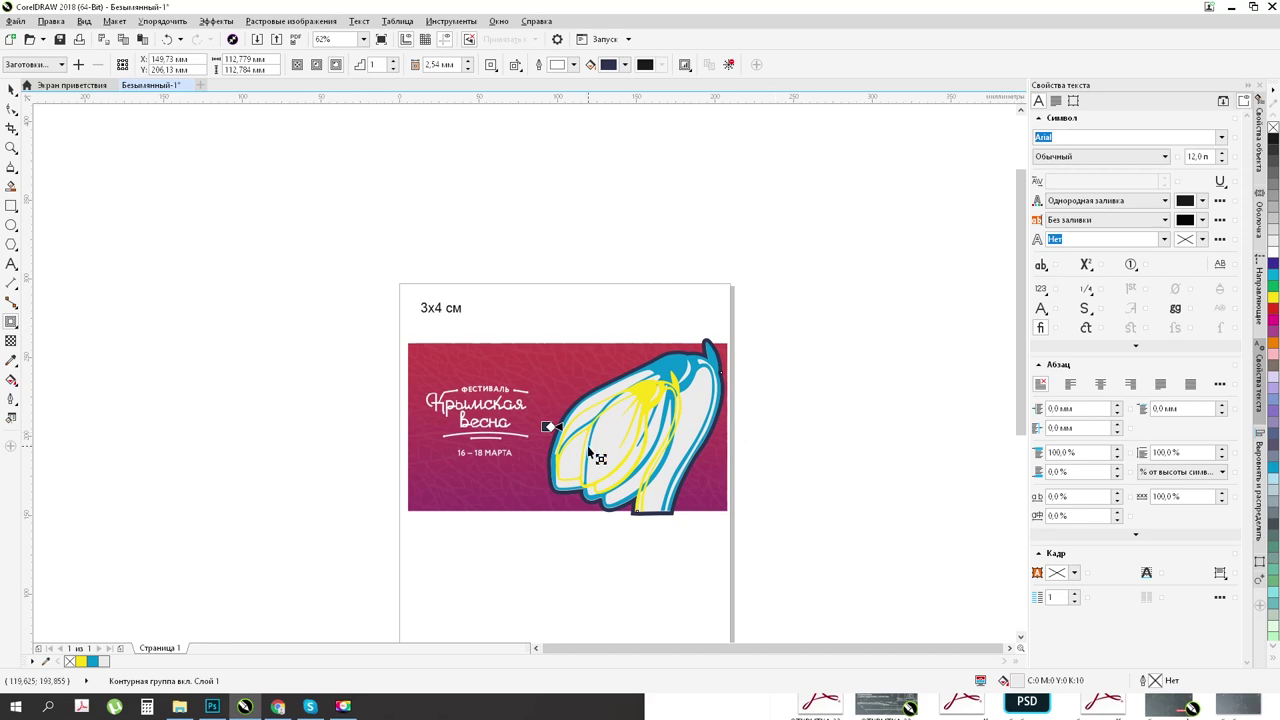
pyautogui.scroll(5, 718, 412)
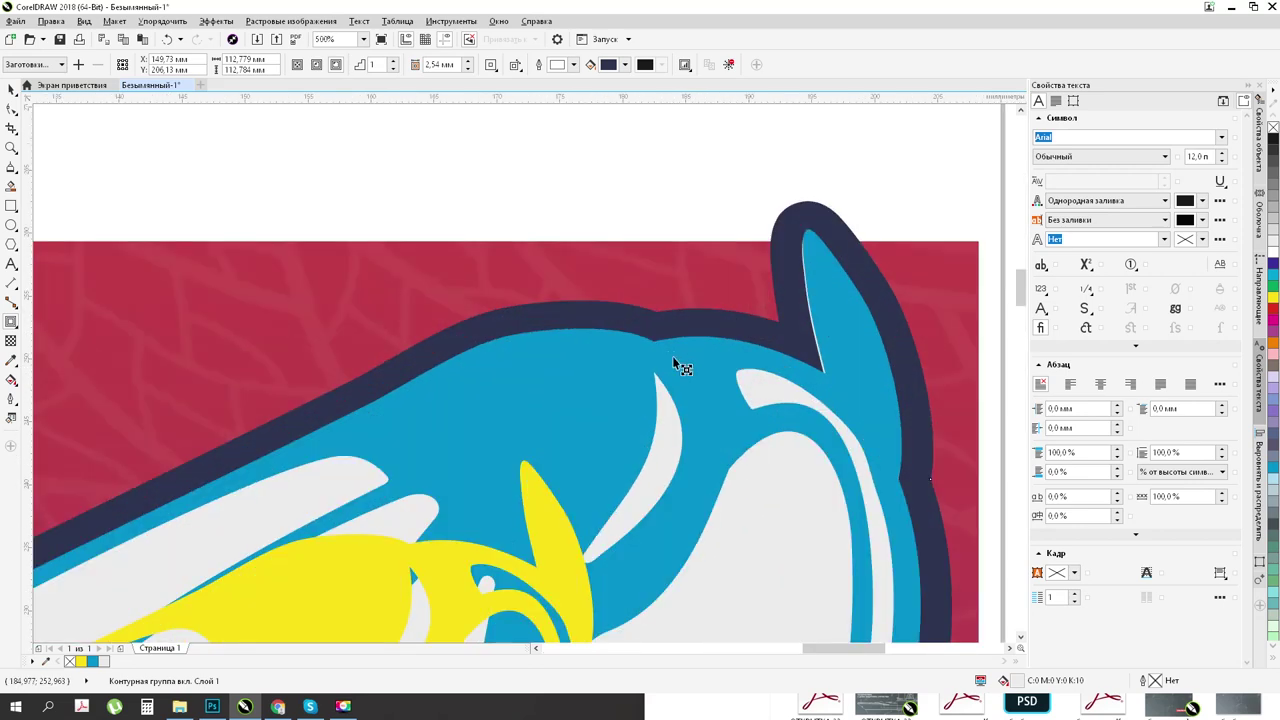
pyautogui.scroll(-3, 713, 349)
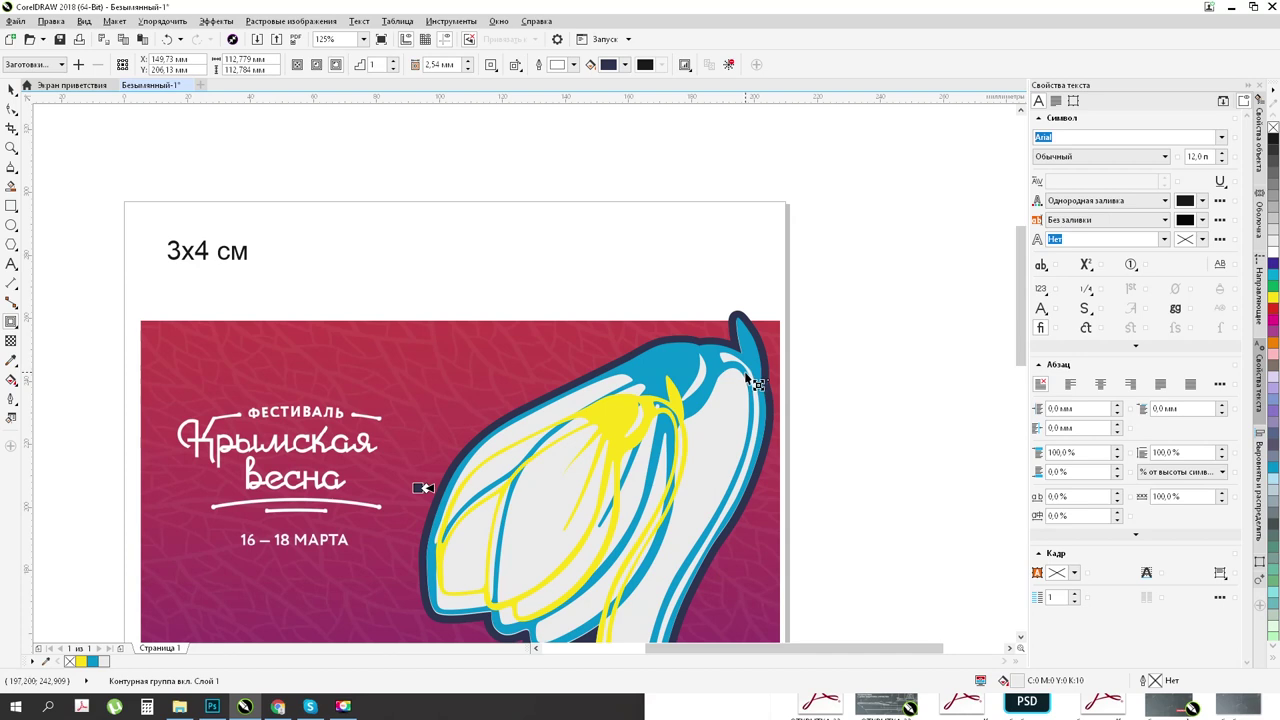
# Step: Break the contour group apart so the dark border shape is separate from the pale silhouette
pyautogui.click(12, 90)
pyautogui.click(720, 251)
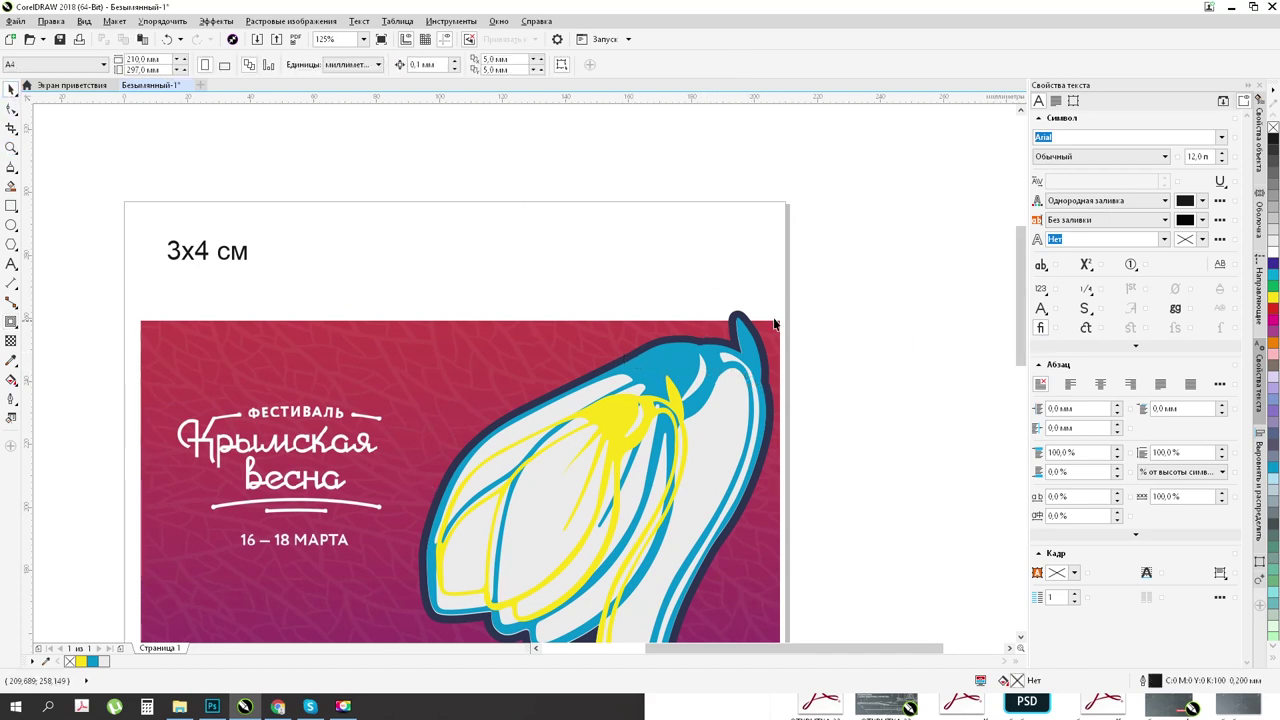
pyautogui.scroll(3, 700, 335)
pyautogui.click(689, 298)
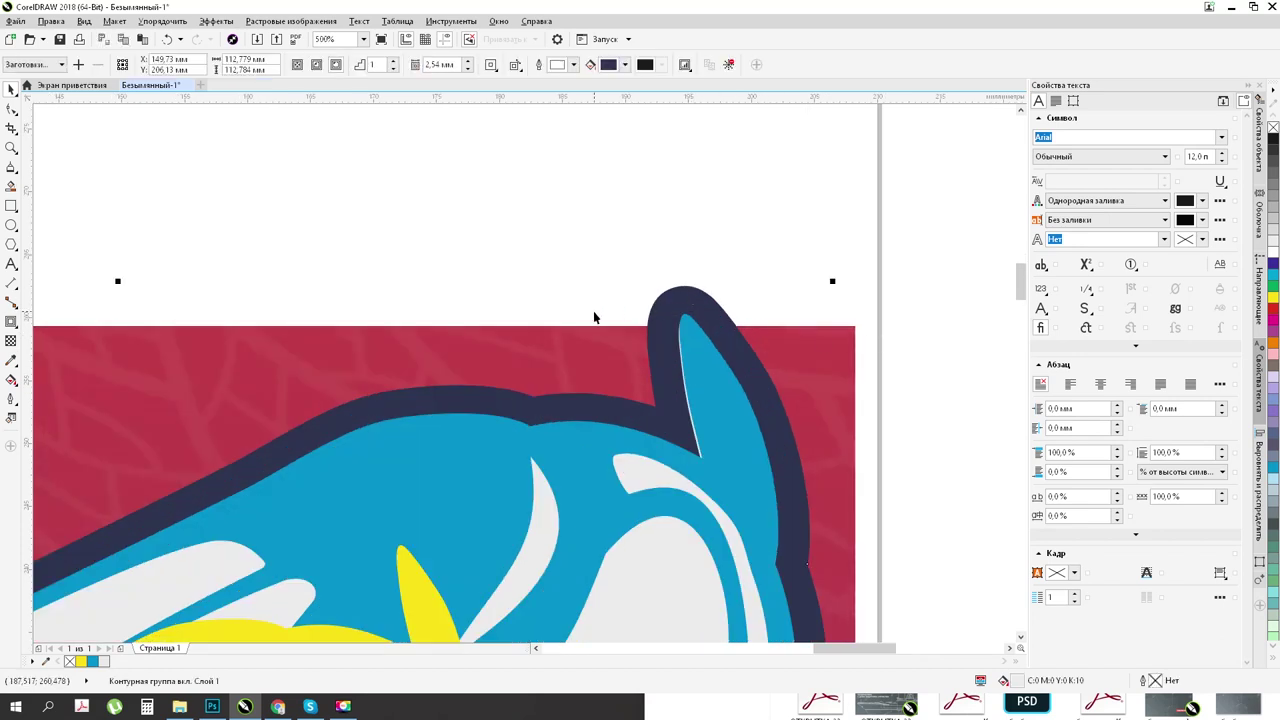
pyautogui.rightClick(679, 304)
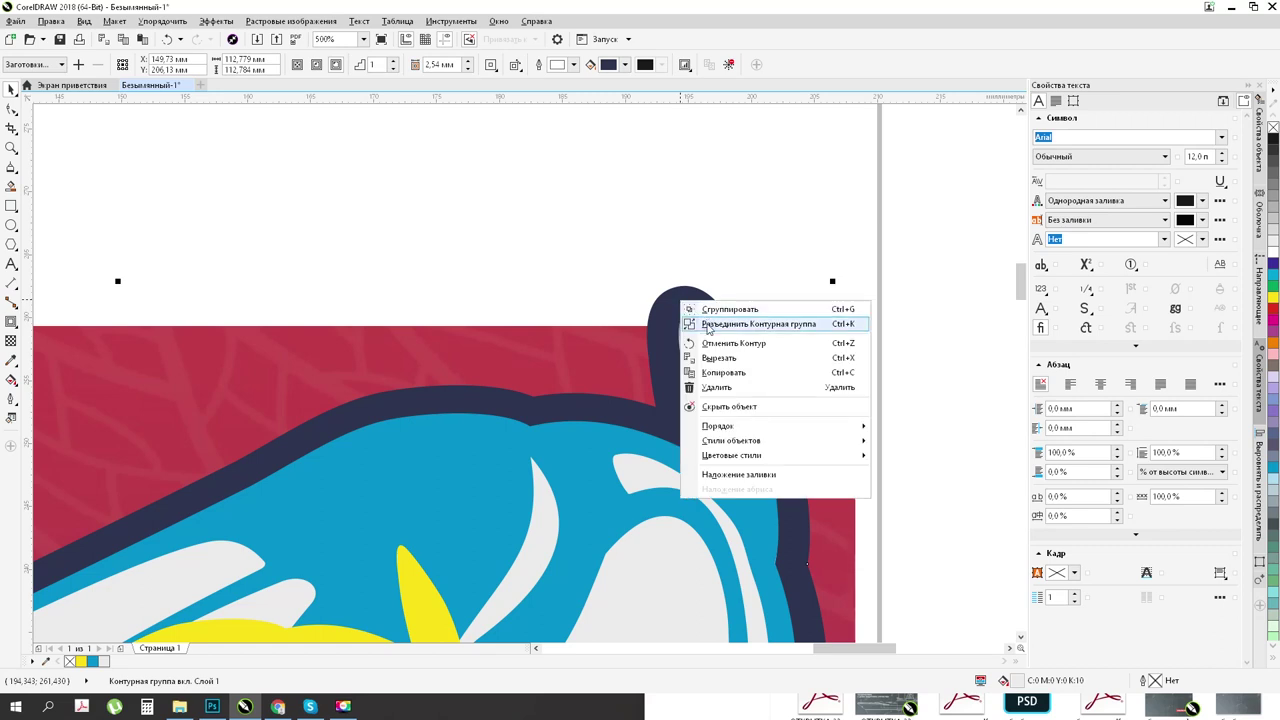
pyautogui.click(707, 324)
pyautogui.click(709, 249)
pyautogui.scroll(-2, 708, 265)
pyautogui.scroll(-4, 712, 290)
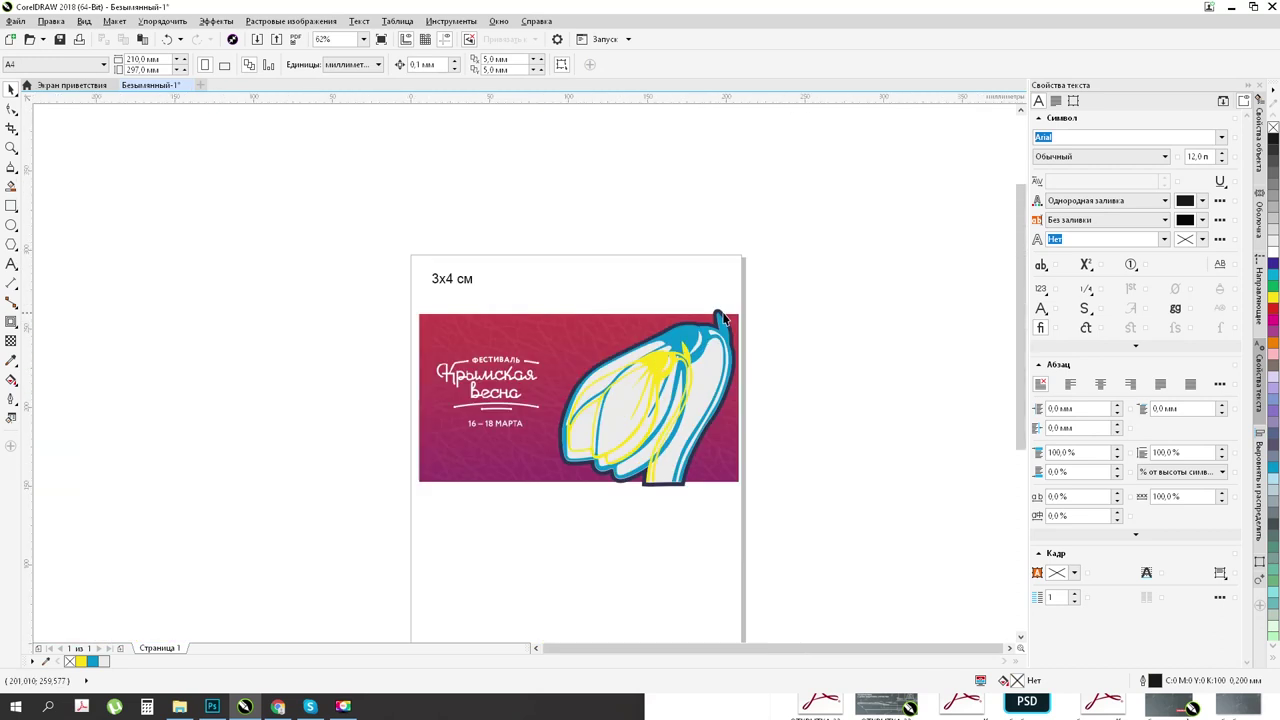
# Step: Select the separated dark border shape, move it up and to the left off the flowers, and undo the move
pyautogui.click(704, 381)
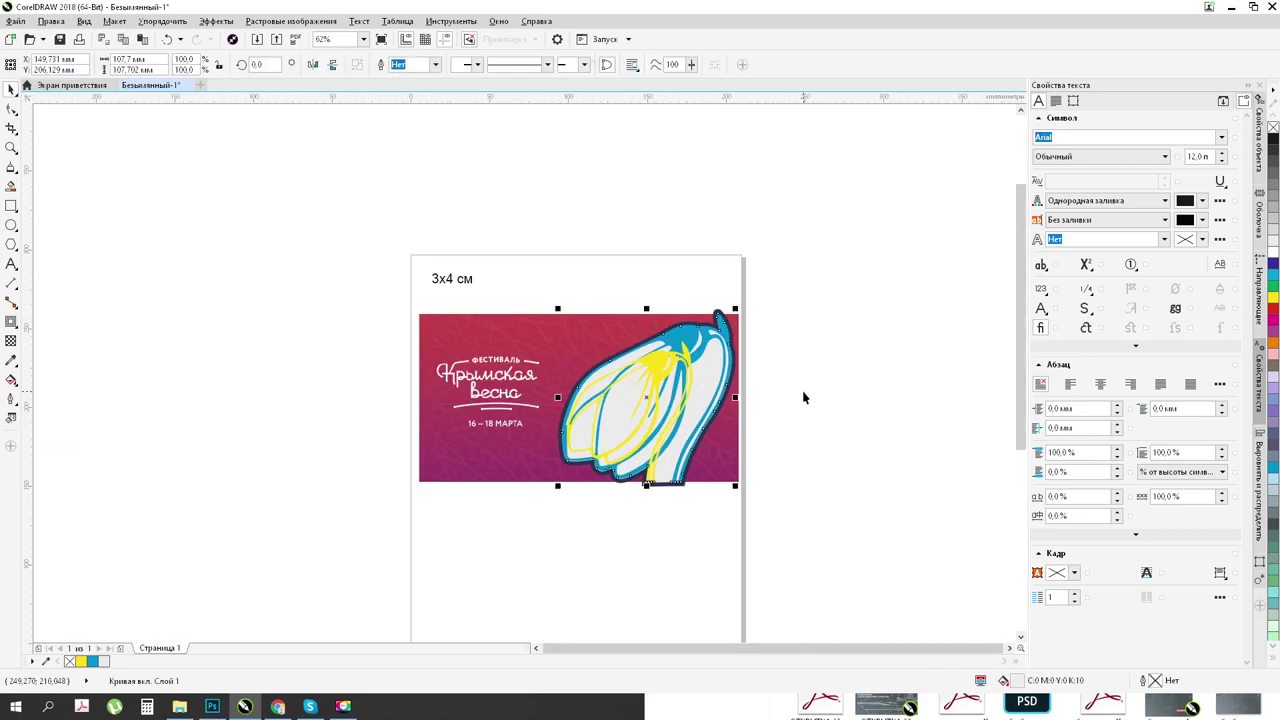
pyautogui.scroll(2, 735, 362)
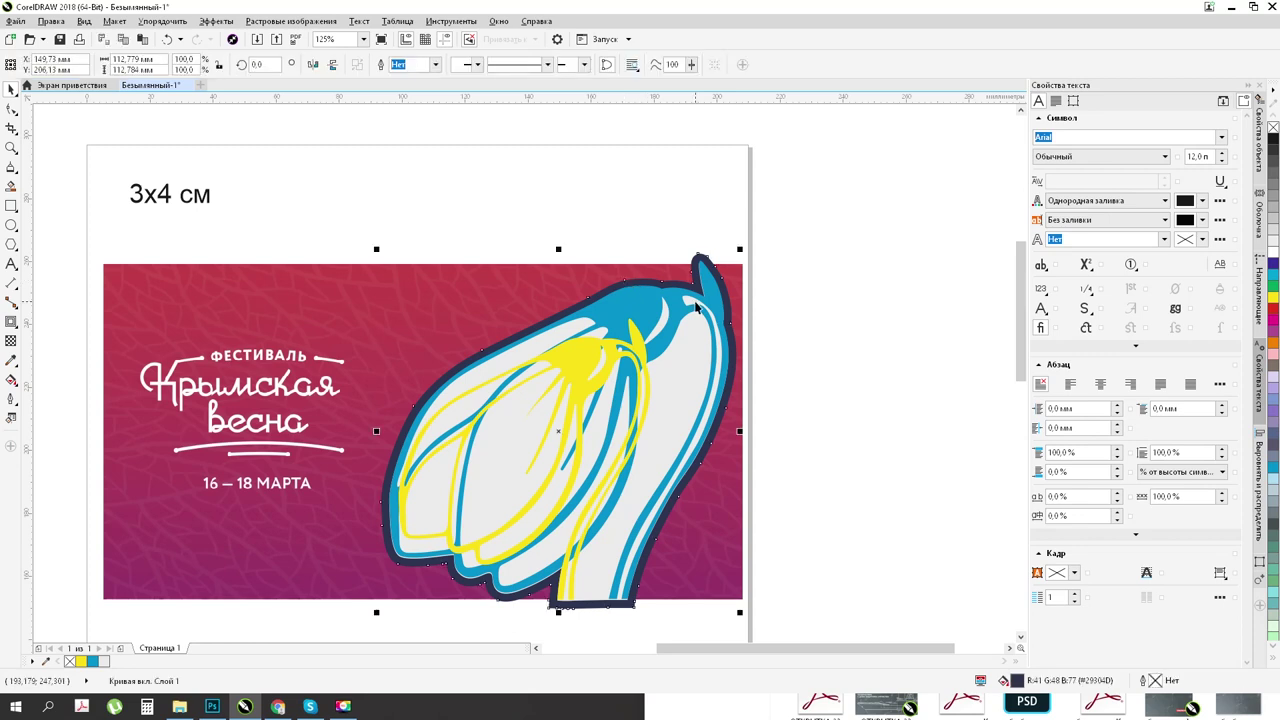
pyautogui.press('Escape')
pyautogui.click(626, 291)
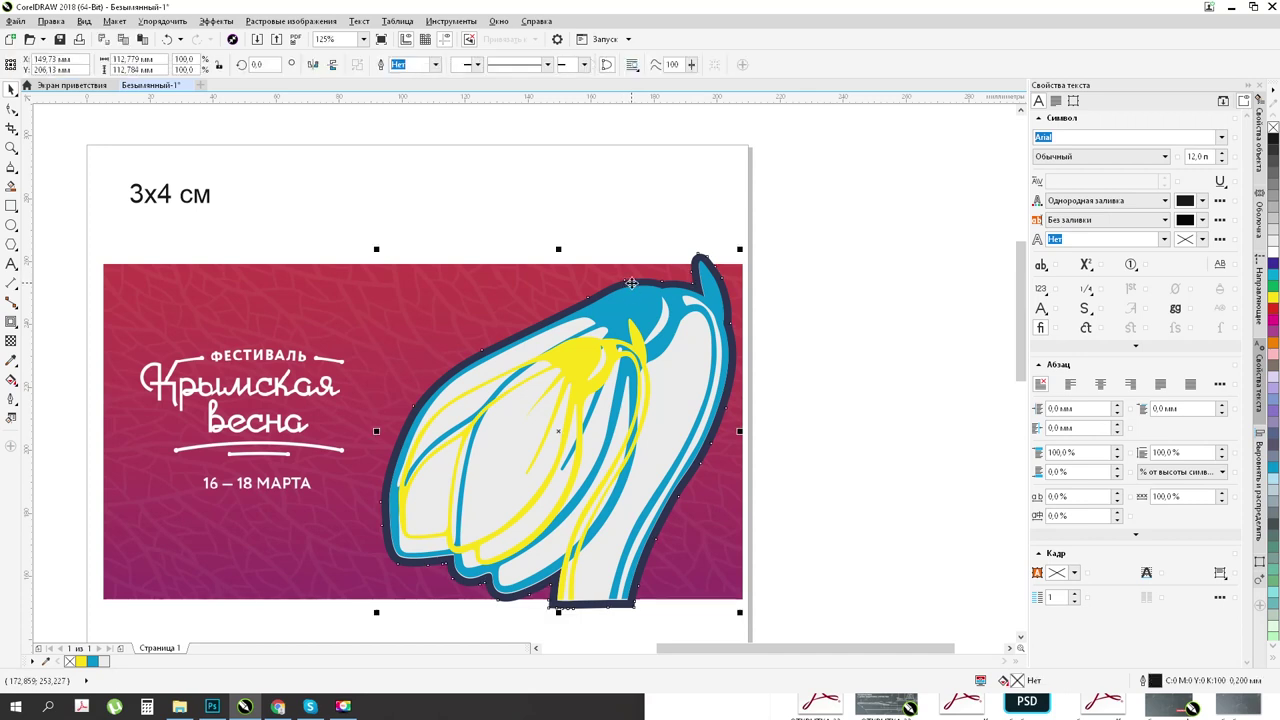
pyautogui.click(12, 110)
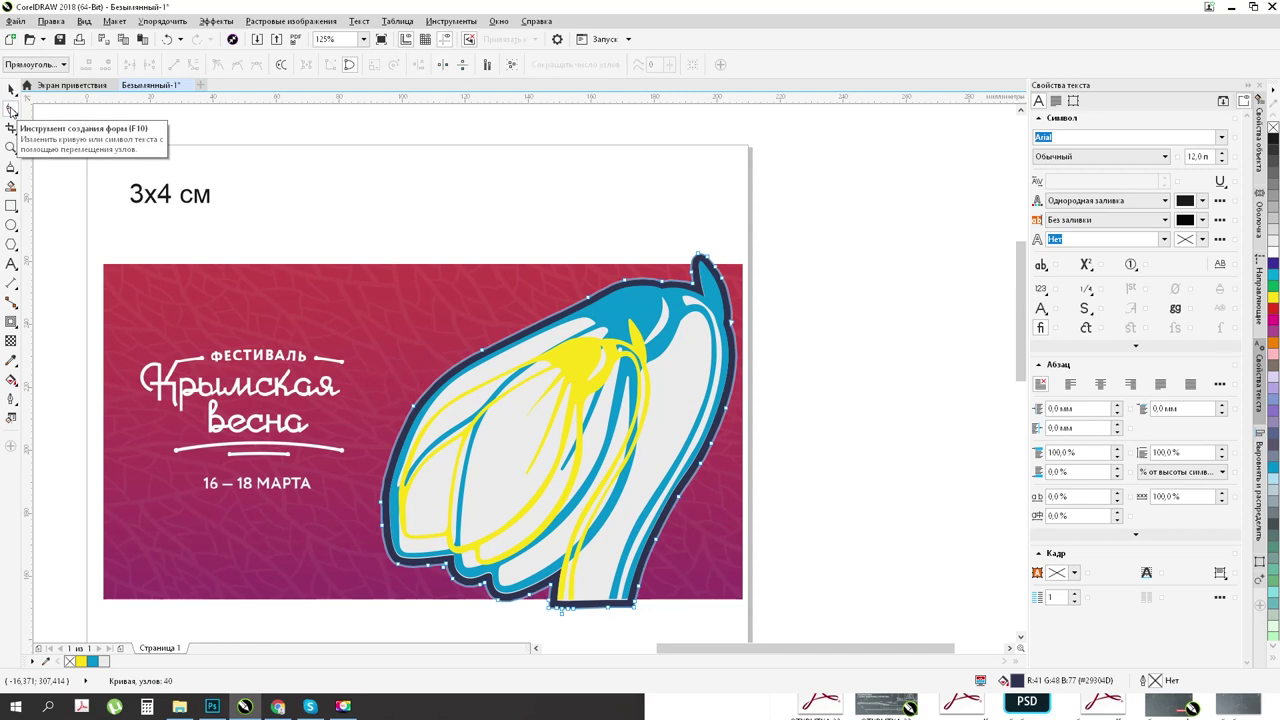
pyautogui.click(11, 90)
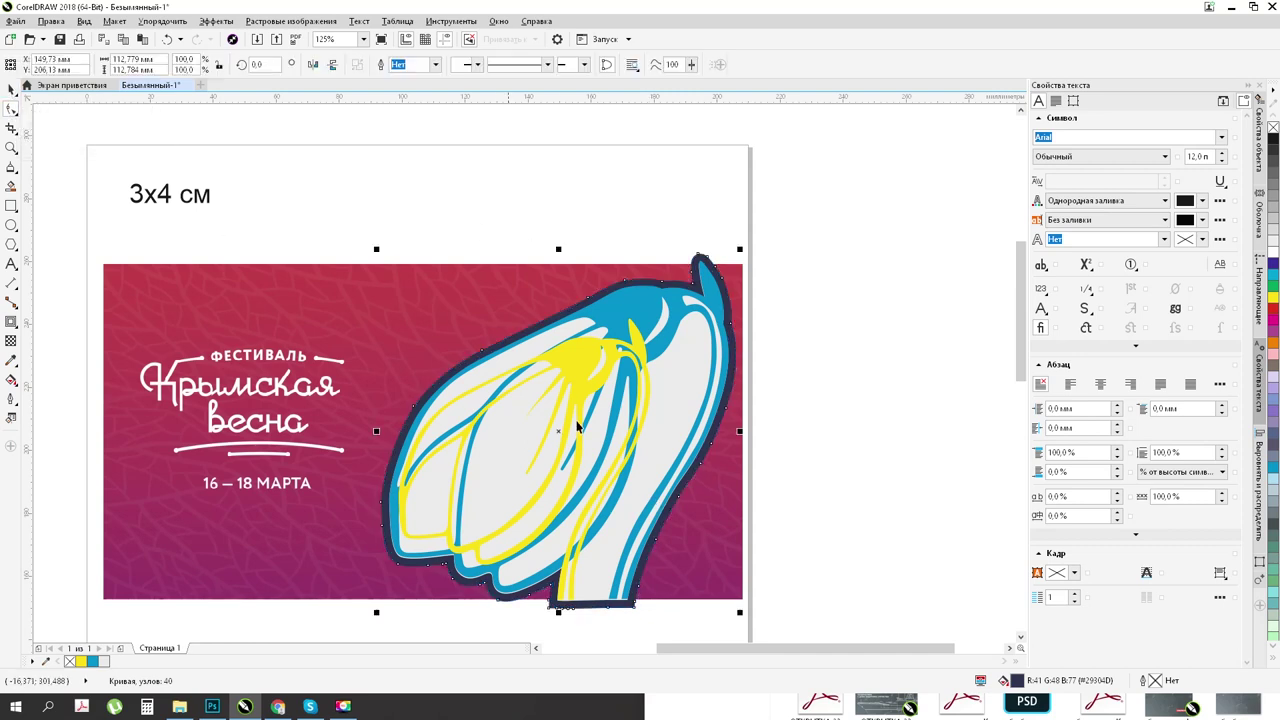
pyautogui.moveTo(555, 431); pyautogui.dragTo(400, 344)
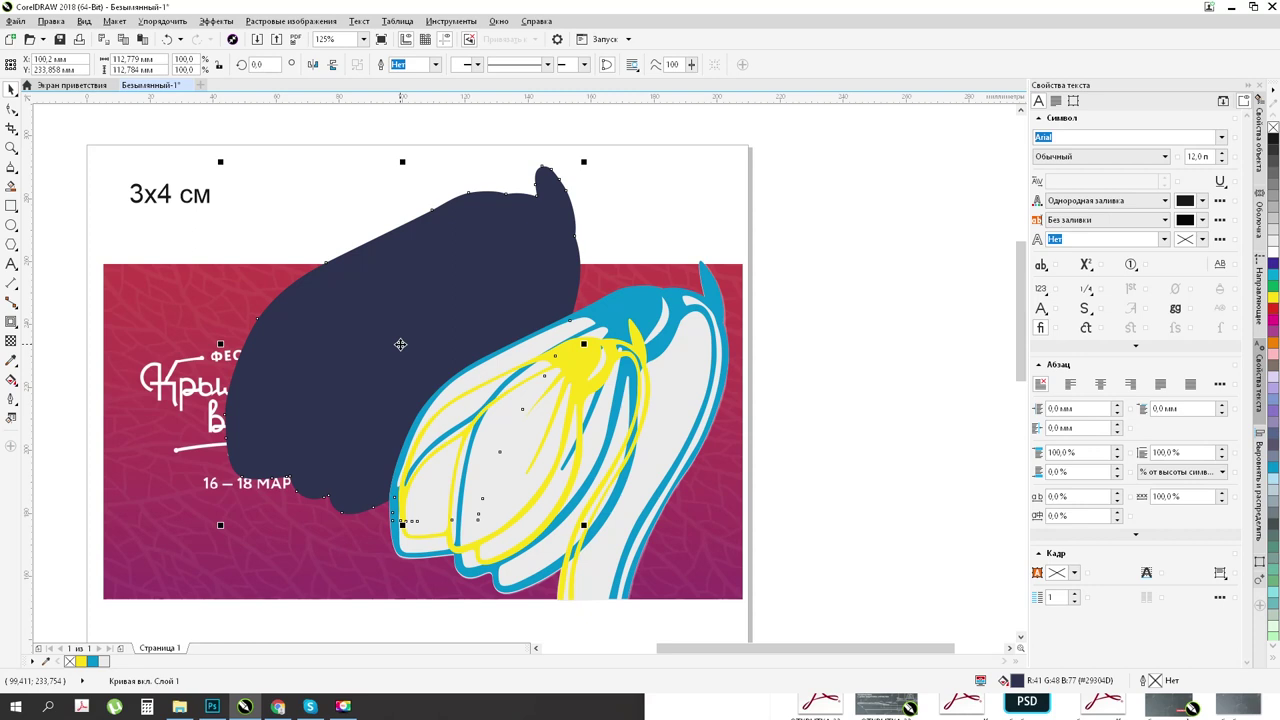
pyautogui.hotkey('ctrl', 'z')
# Step: Delete the original pale silhouette between the traced flowers and the dark shape
pyautogui.scroll(4, 739, 364)
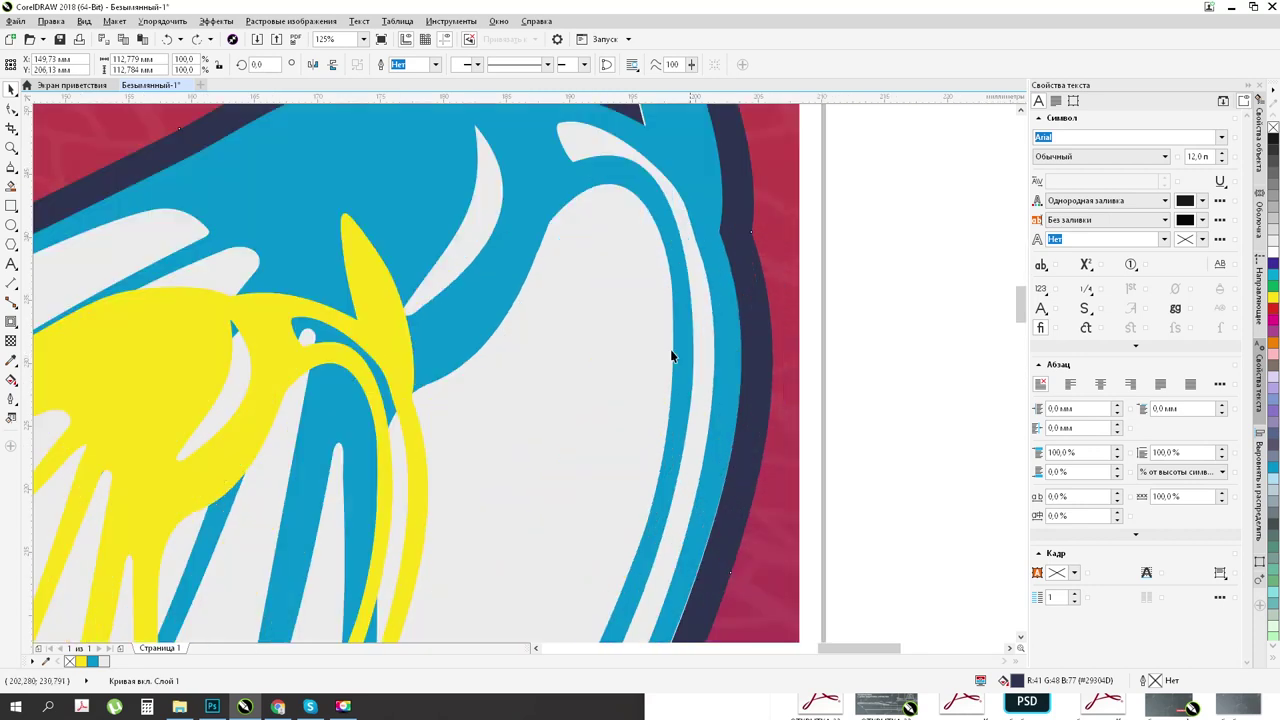
pyautogui.scroll(-4, 756, 320)
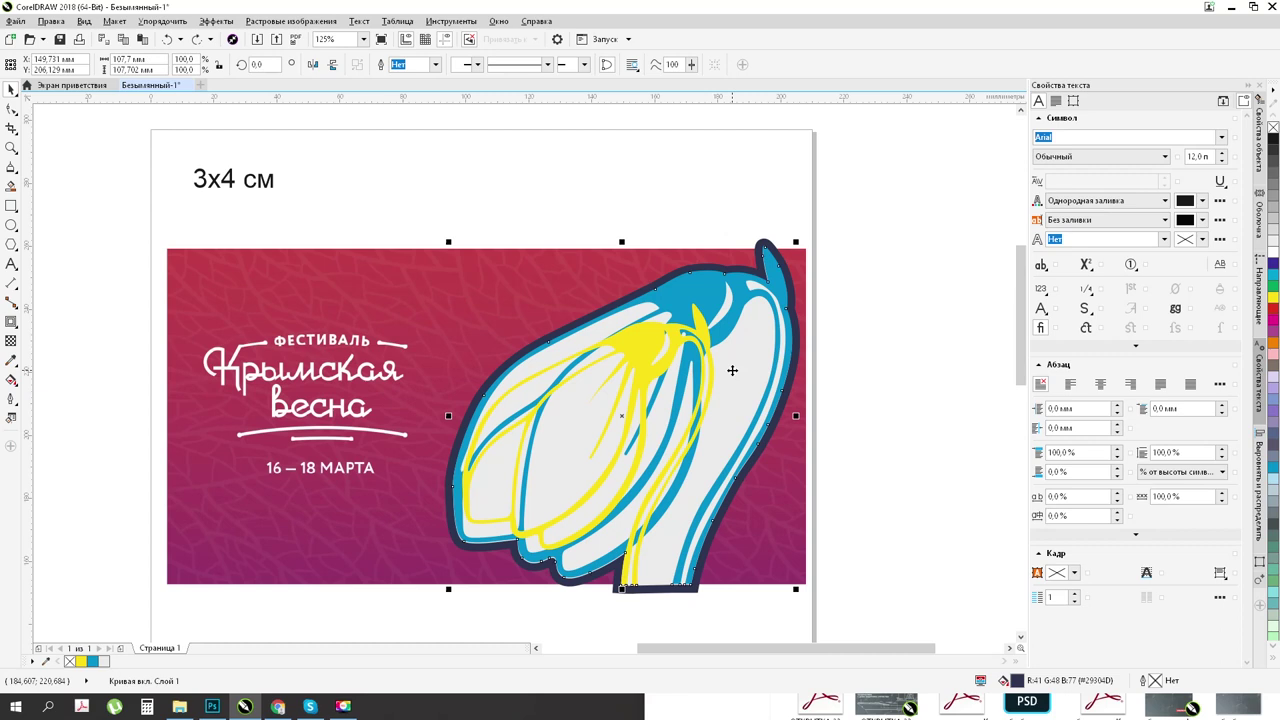
pyautogui.press('Delete')
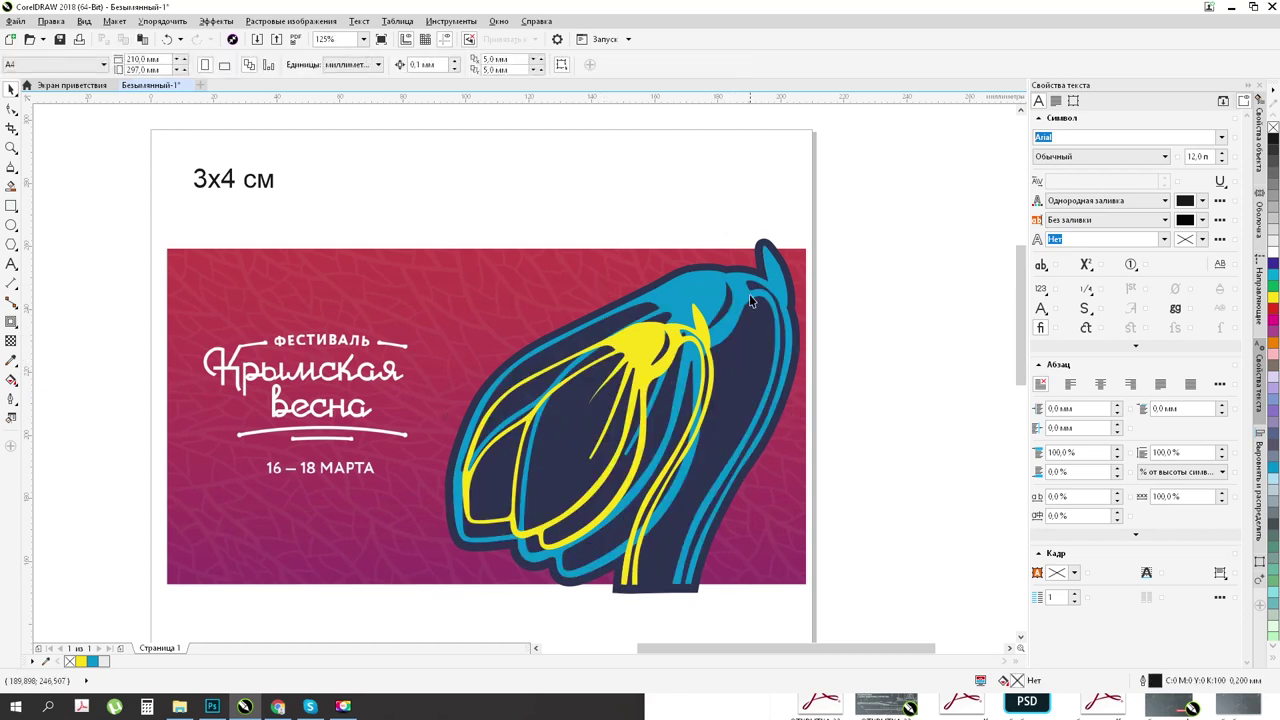
# Step: Select both traced flowers with the dark backing shape and move them together onto the blank page area below the banner
pyautogui.scroll(-2, 822, 284)
pyautogui.moveTo(837, 252); pyautogui.dragTo(617, 483)
pyautogui.scroll(-4, 760, 320)
pyautogui.moveTo(760, 320); pyautogui.dragTo(760, 372)
pyautogui.scroll(4, 785, 371)
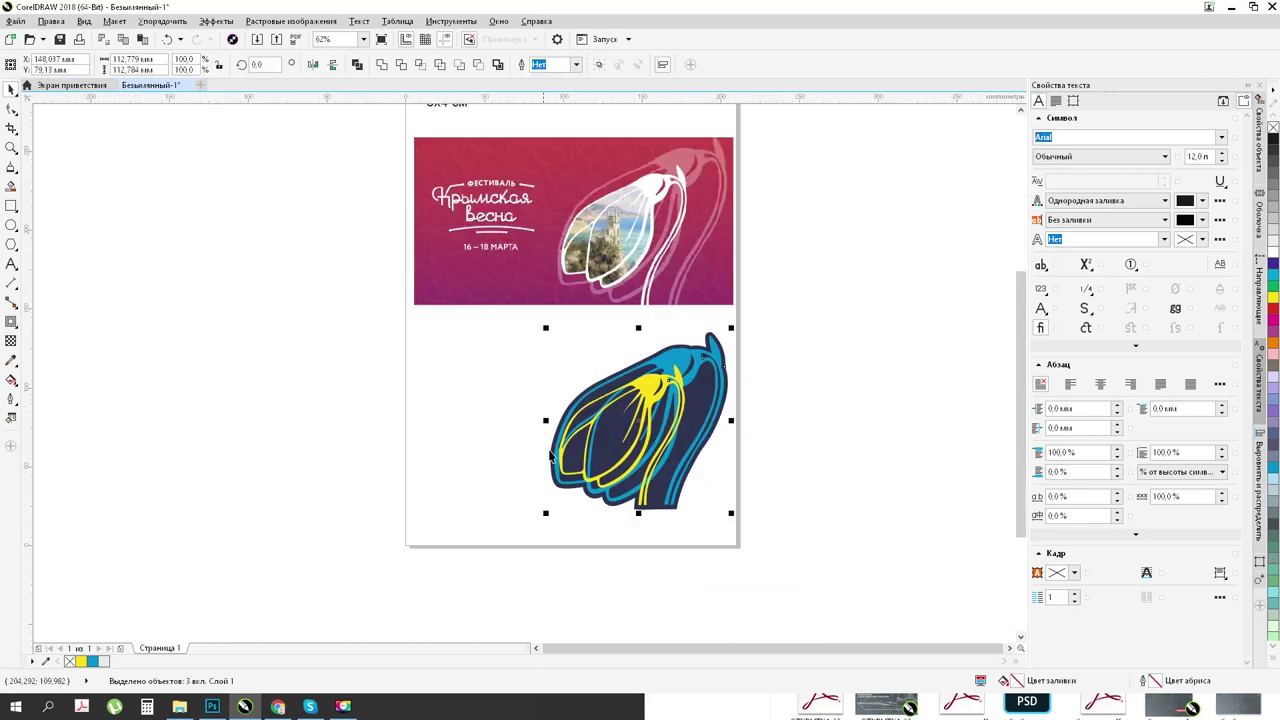
pyautogui.click(777, 432)
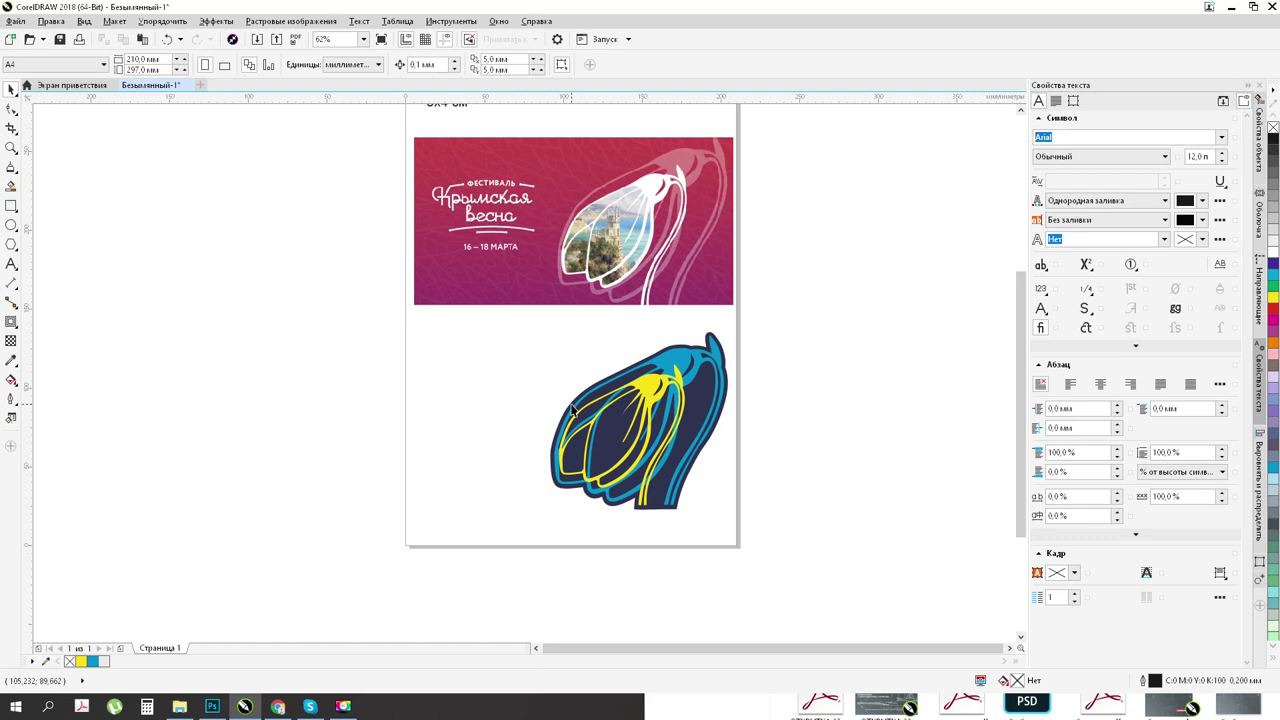
# Step: Resize the flowers and their dark backing together to 40 mm wide with the proportions locked
pyautogui.scroll(-2, 636, 410)
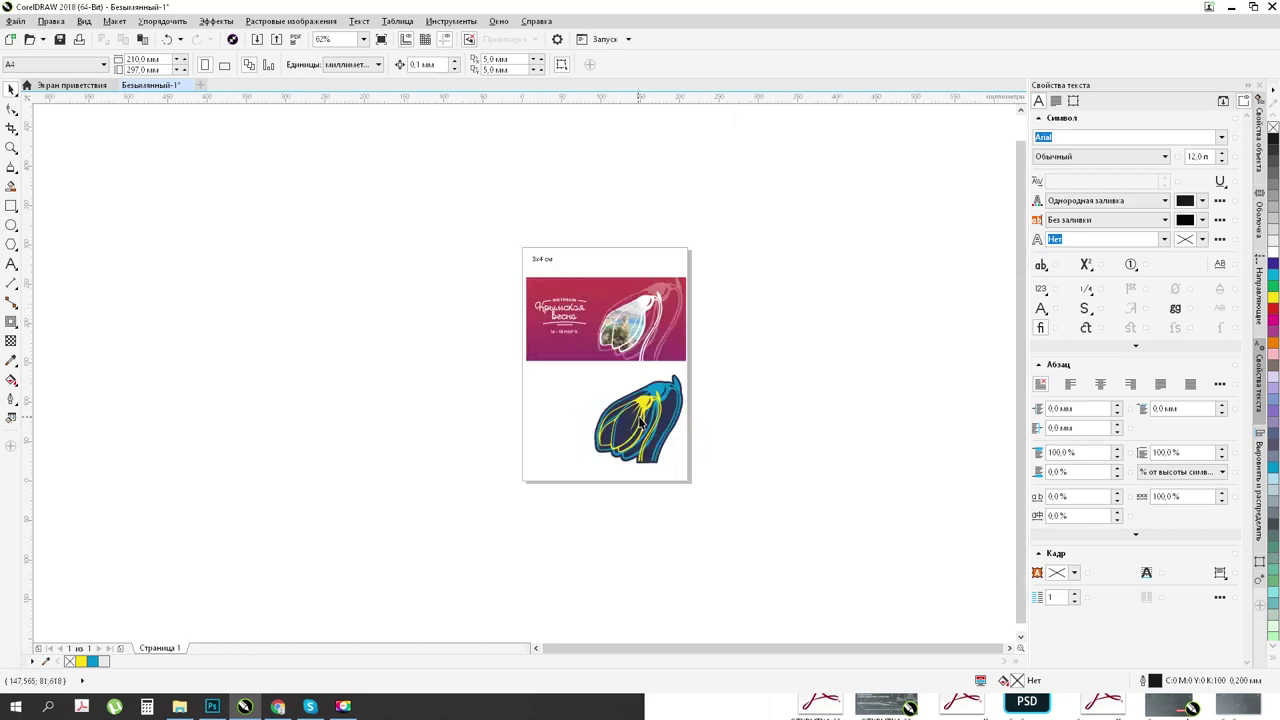
pyautogui.scroll(2, 664, 445)
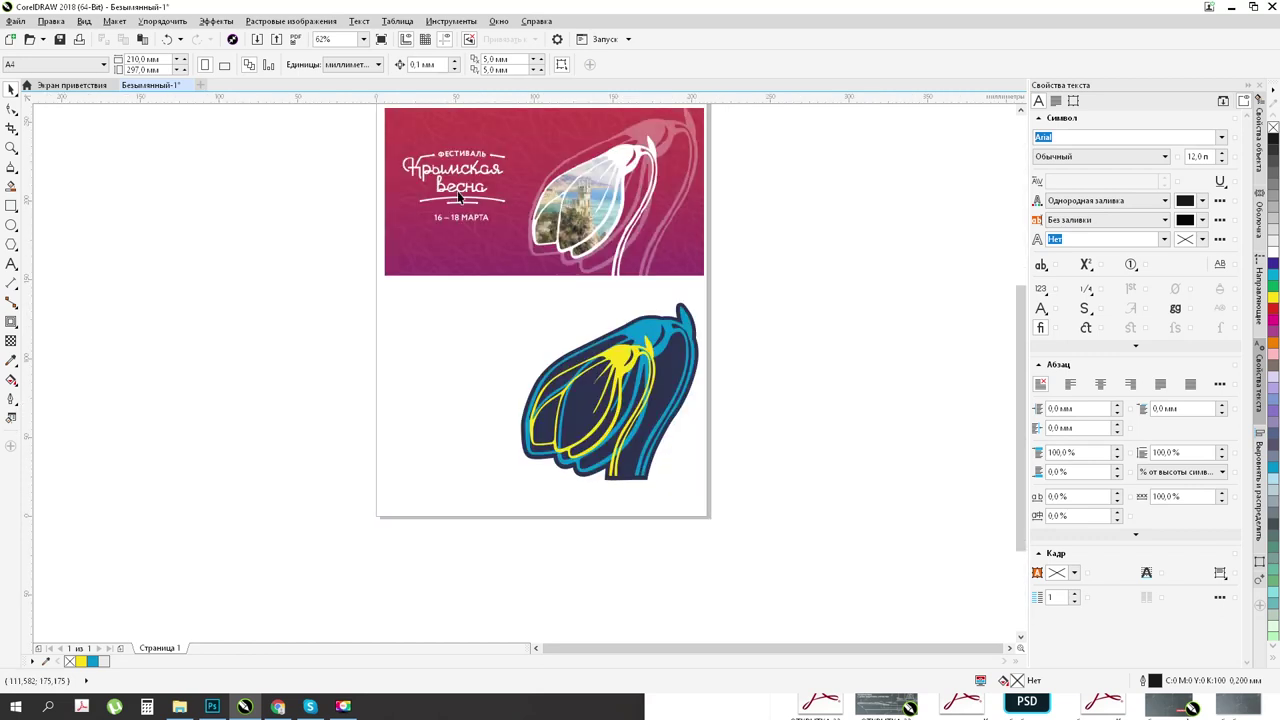
pyautogui.scroll(-2, 495, 245)
pyautogui.scroll(2, 487, 237)
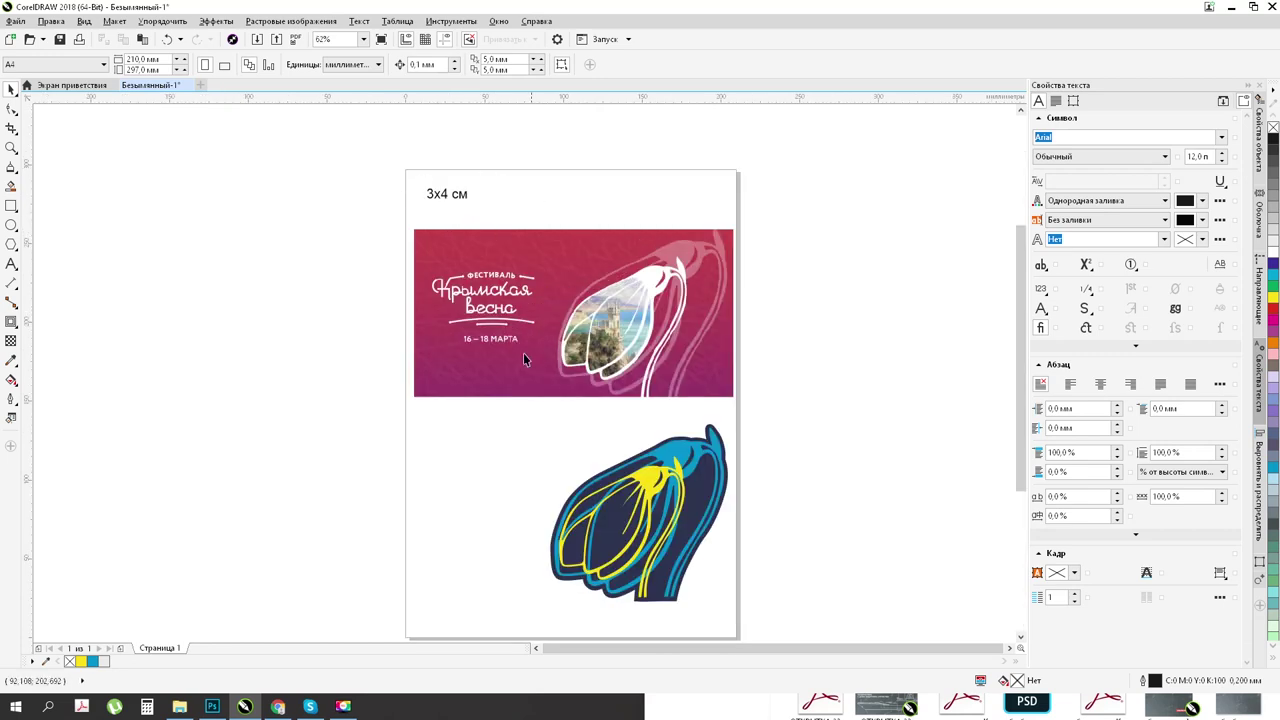
pyautogui.moveTo(512, 424); pyautogui.dragTo(781, 625)
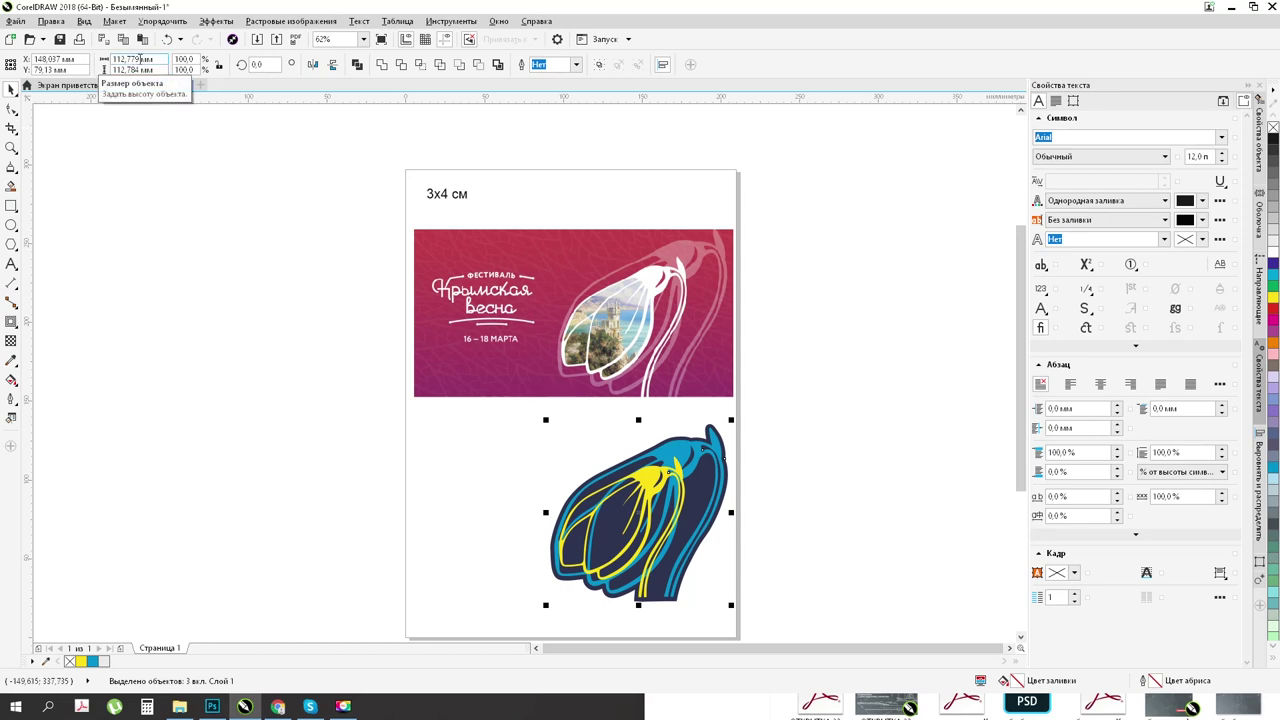
pyautogui.click(140, 59)
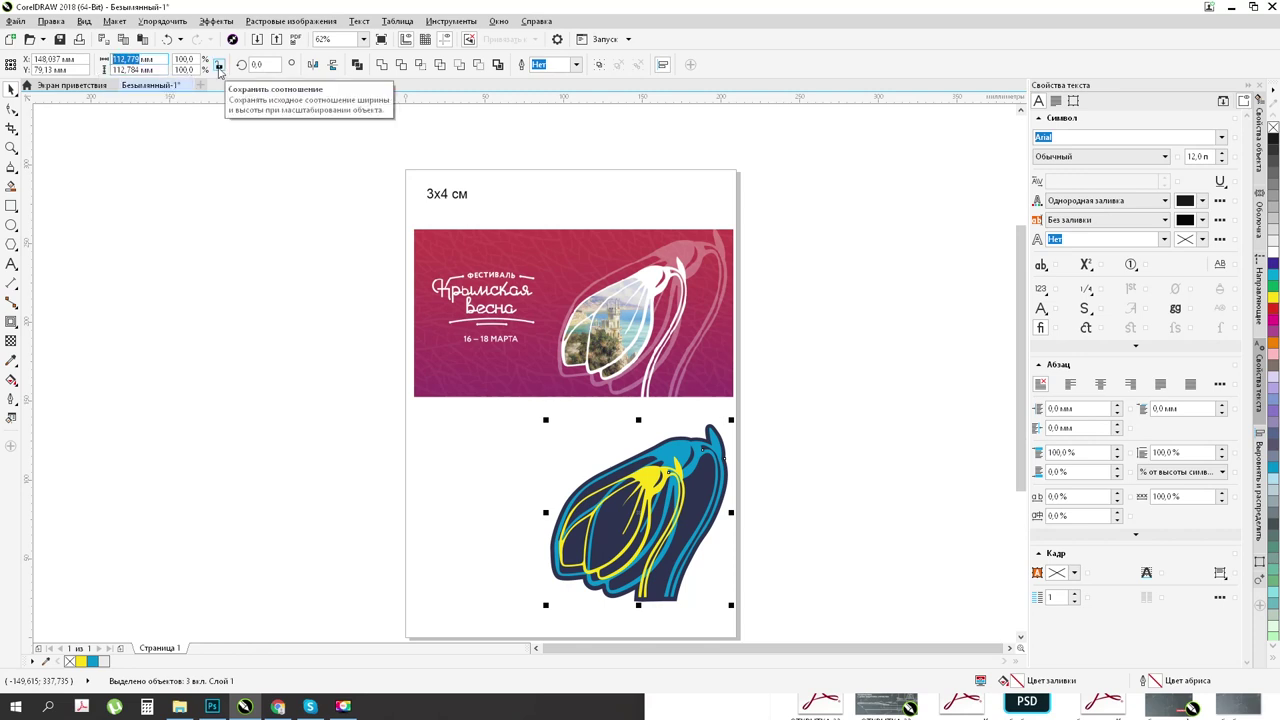
pyautogui.click(218, 66)
pyautogui.click(140, 59)
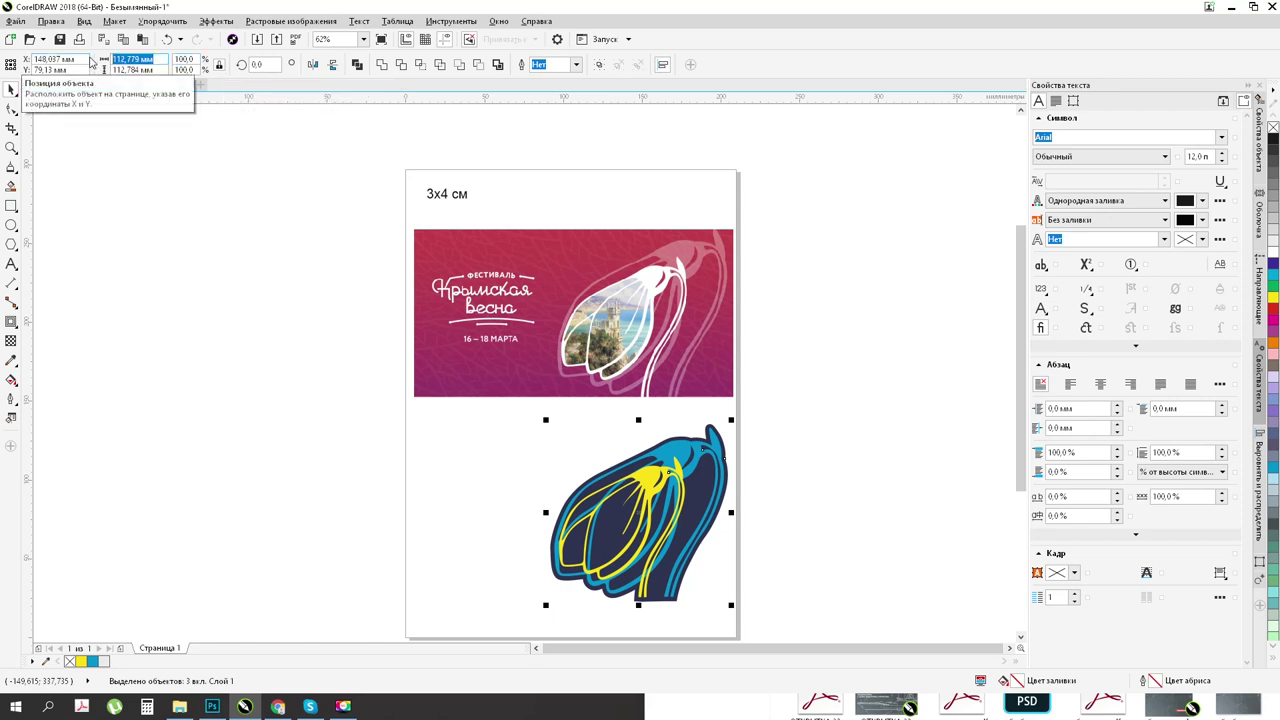
pyautogui.write('40')
pyautogui.press('Return')
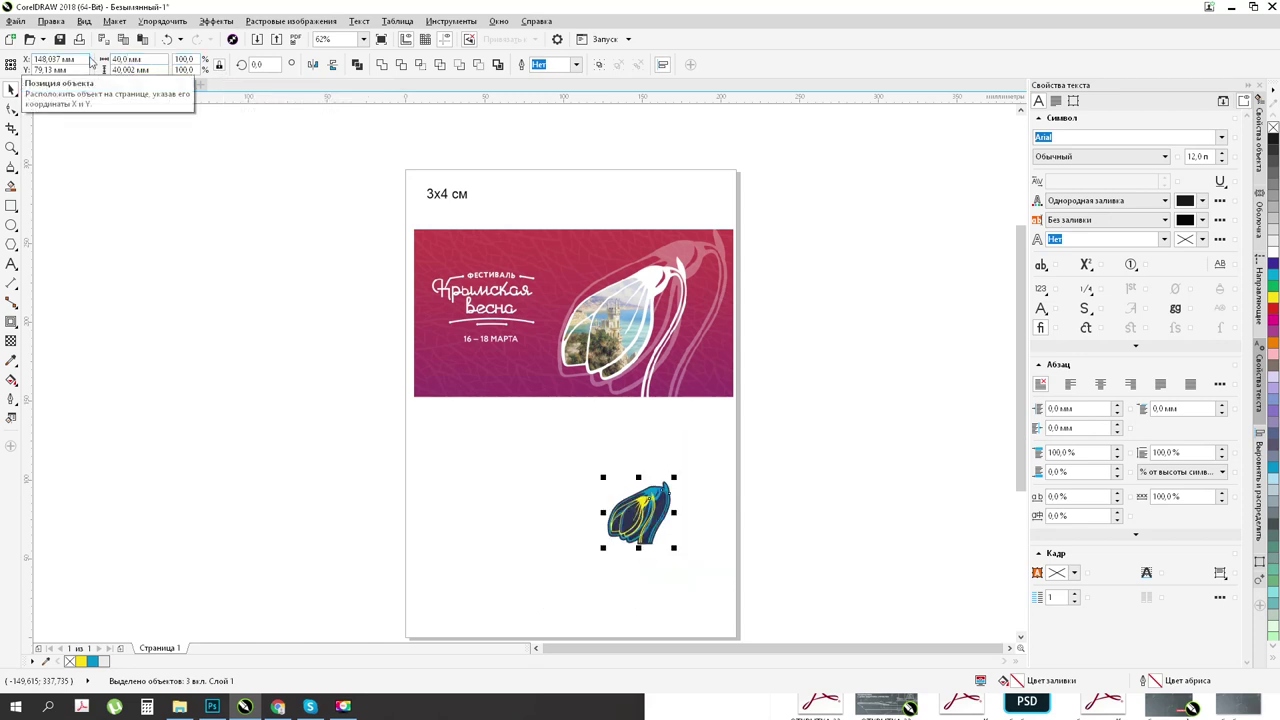
# Step: Move the small flower emblem below the banner's lettering and duplicate it into a row of three above a row of two
pyautogui.moveTo(643, 512); pyautogui.dragTo(476, 458)
pyautogui.scroll(2, 525, 560)
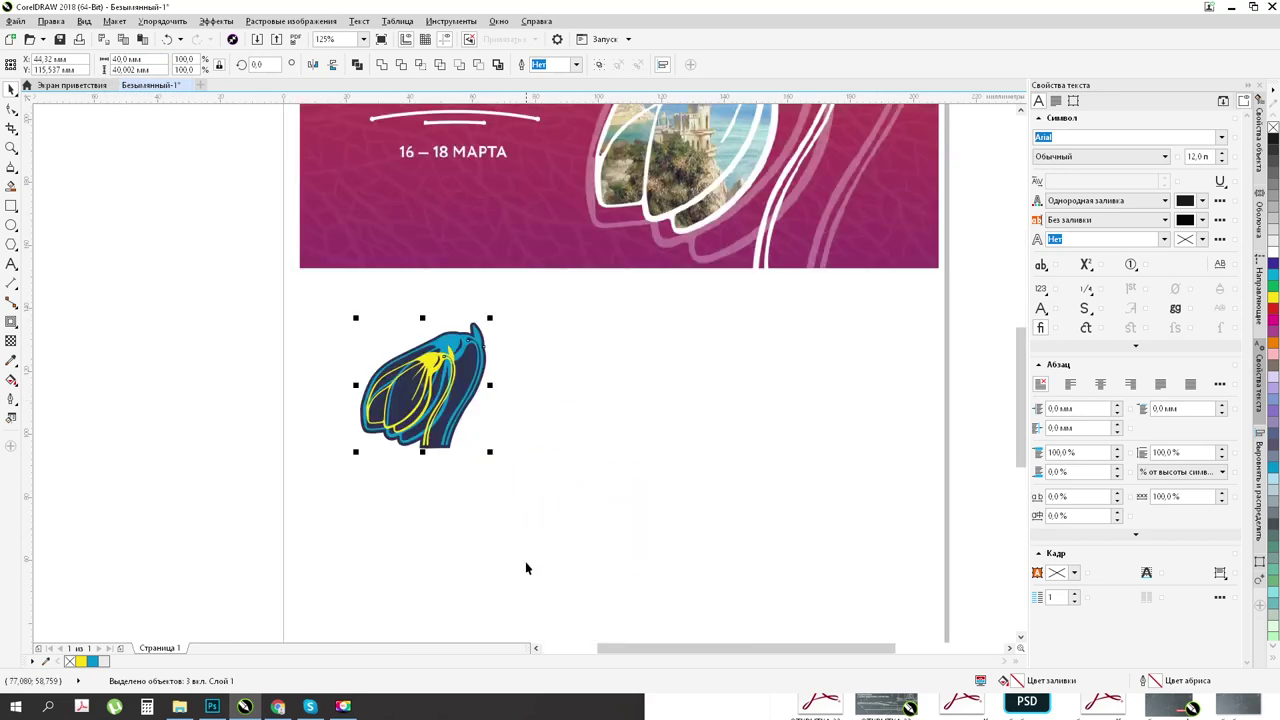
pyautogui.moveTo(426, 383); pyautogui.dragTo(570, 548)
pyautogui.rightClick(556, 378)
pyautogui.rightClick(395, 543)
pyautogui.rightClick(570, 548)
pyautogui.click(743, 531)
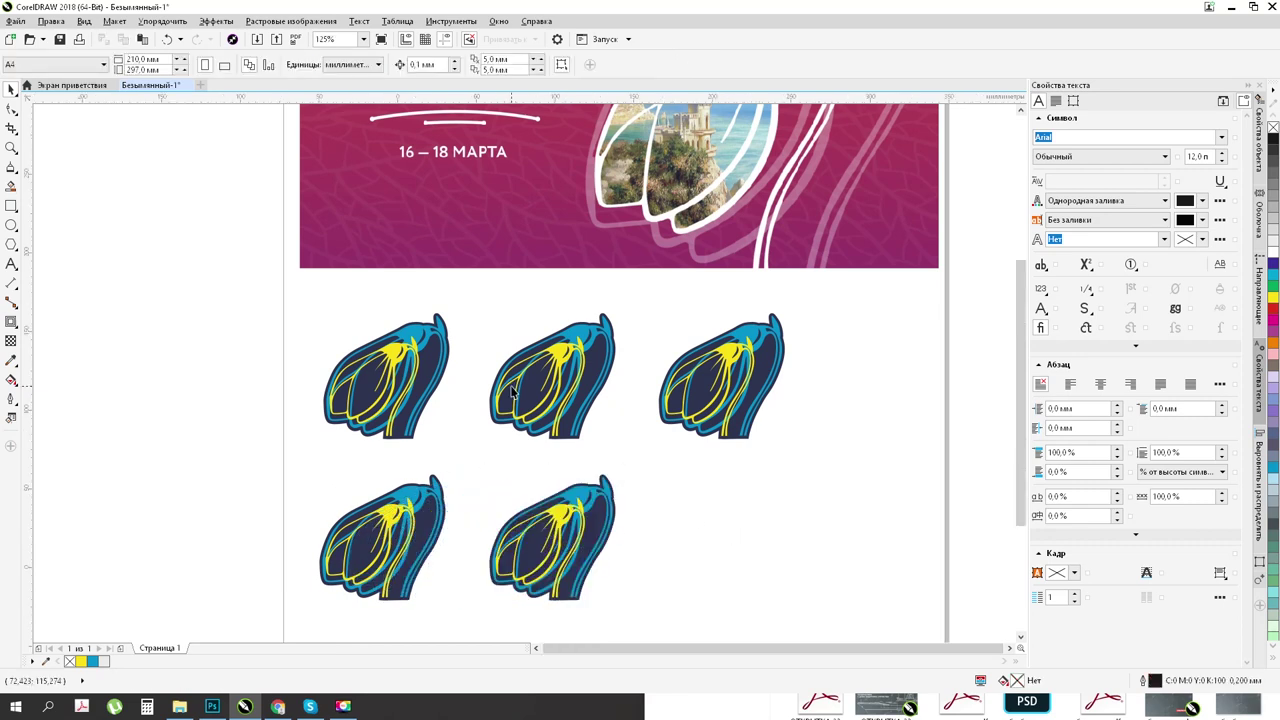
pyautogui.scroll(-2, 512, 393)
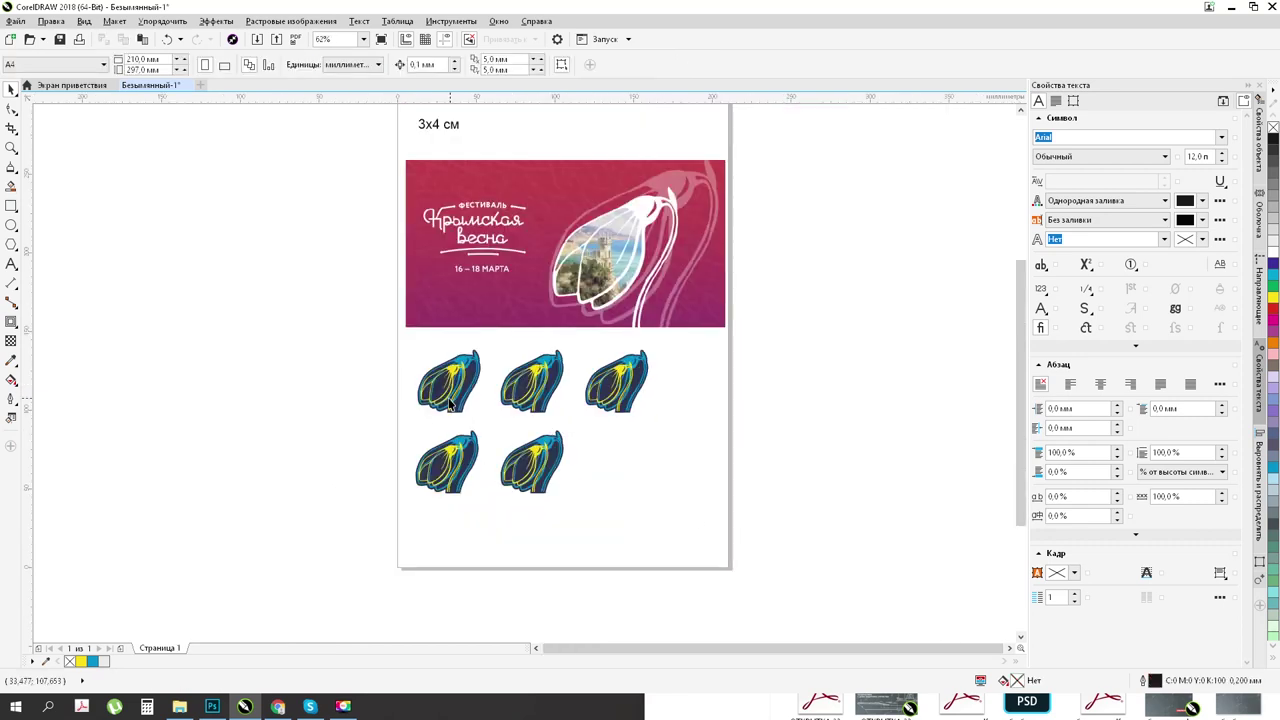
pyautogui.scroll(3, 450, 403)
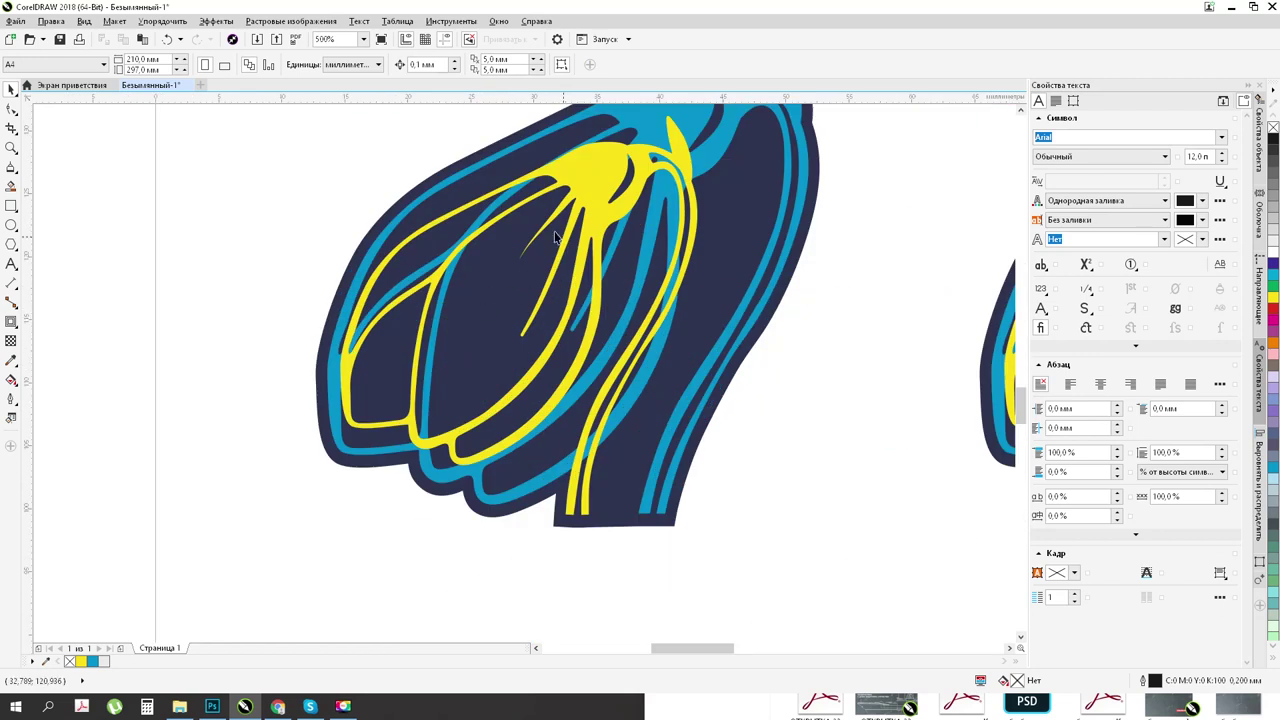
pyautogui.scroll(-3, 436, 242)
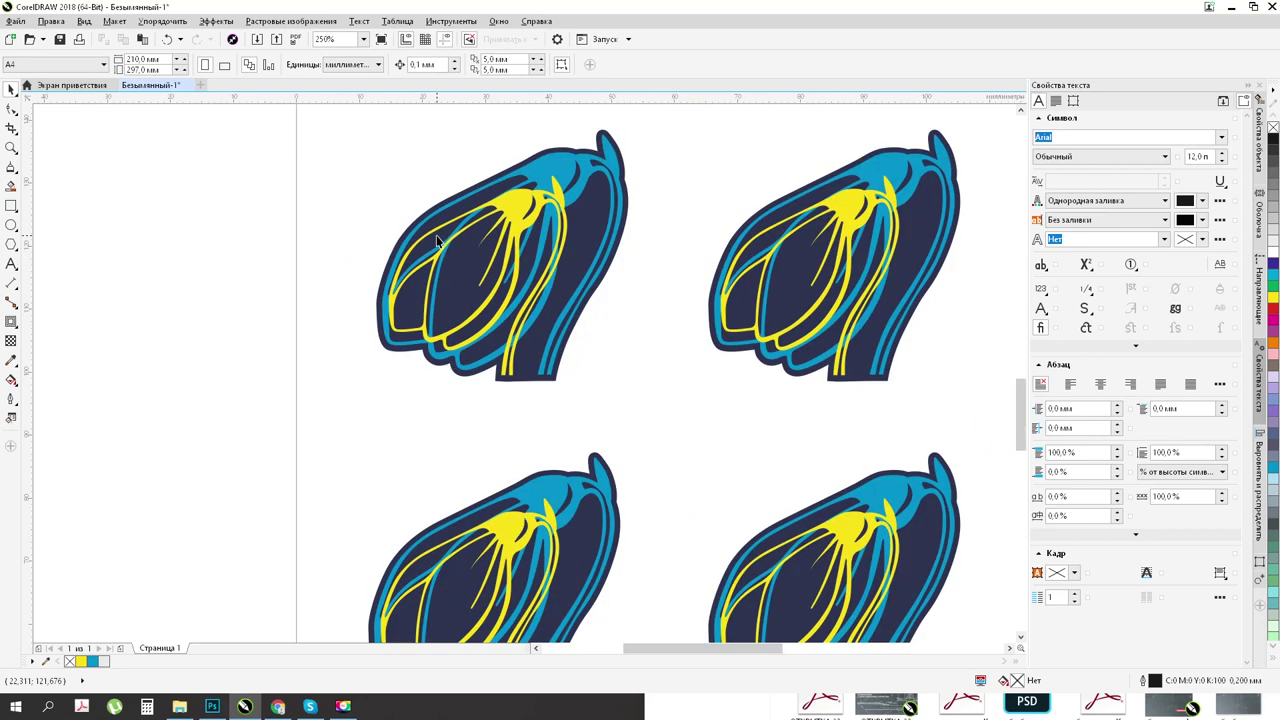
pyautogui.scroll(2, 435, 245)
# Step: Switch to Chrome and search Yandex Images for "крым", limiting the results to large pictures
pyautogui.moveTo(277, 706)
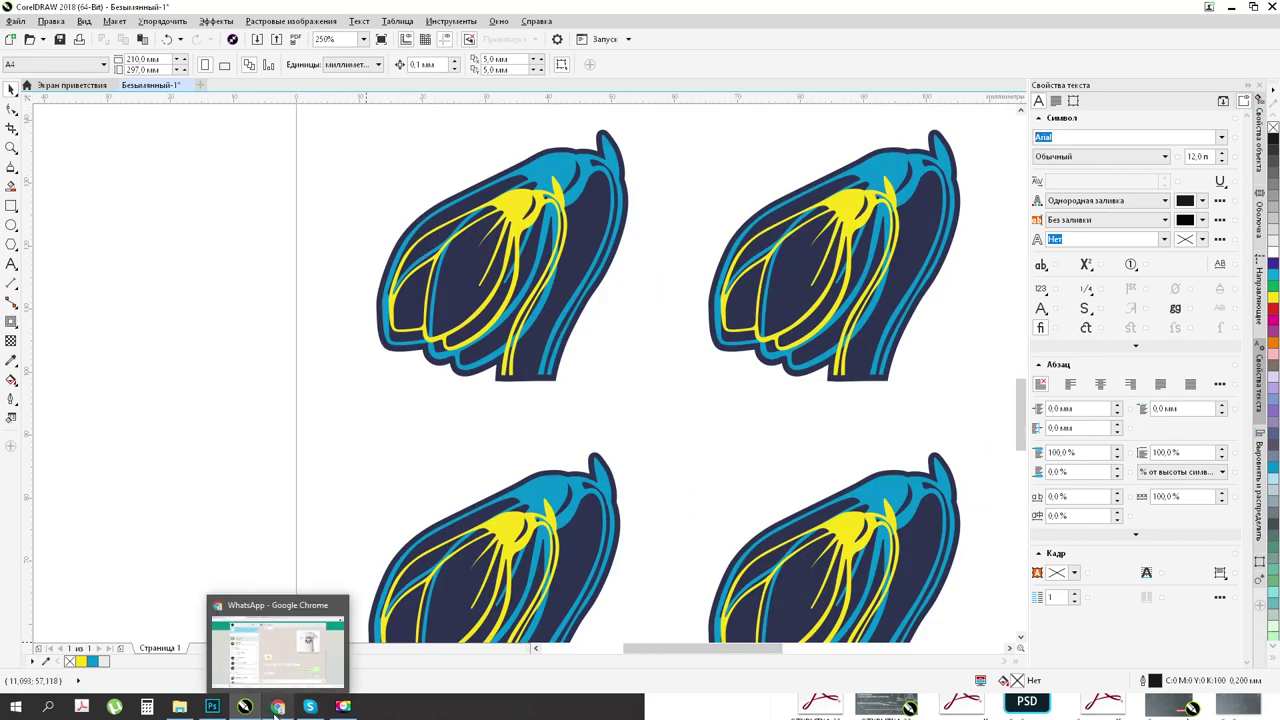
pyautogui.click(277, 706)
pyautogui.write('крым')
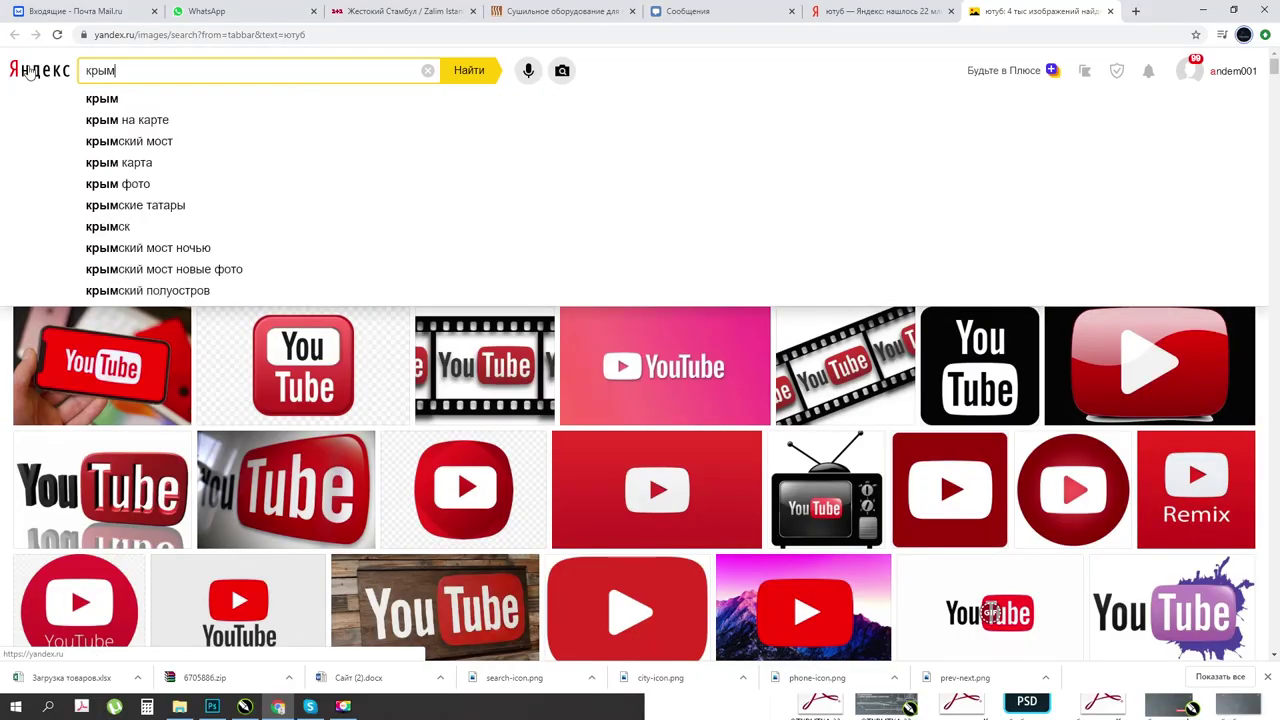
pyautogui.press('Return')
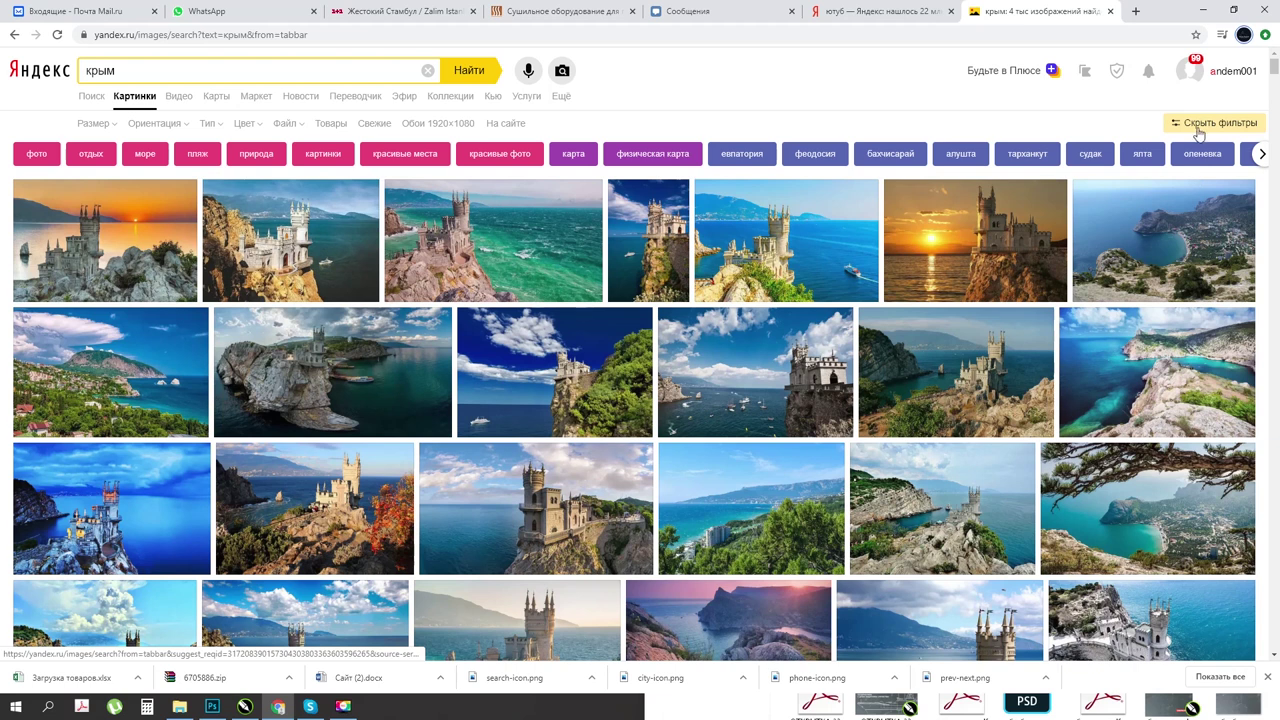
pyautogui.click(96, 123)
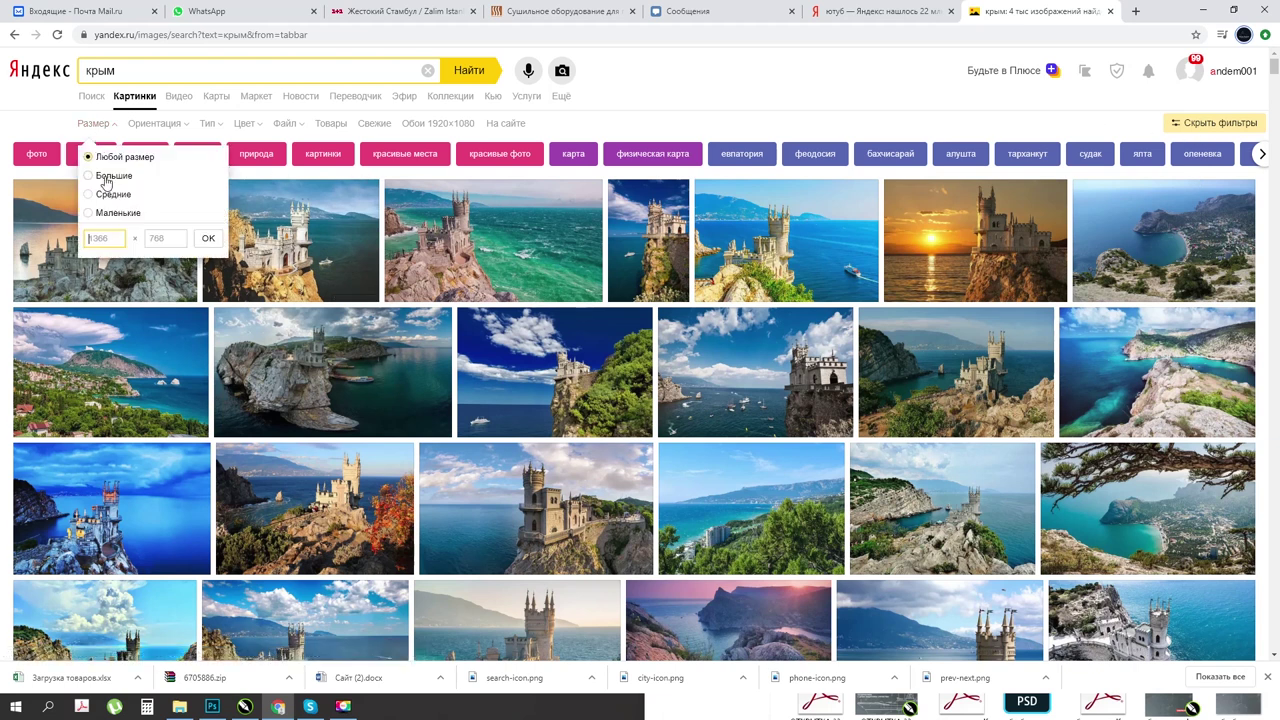
pyautogui.click(105, 172)
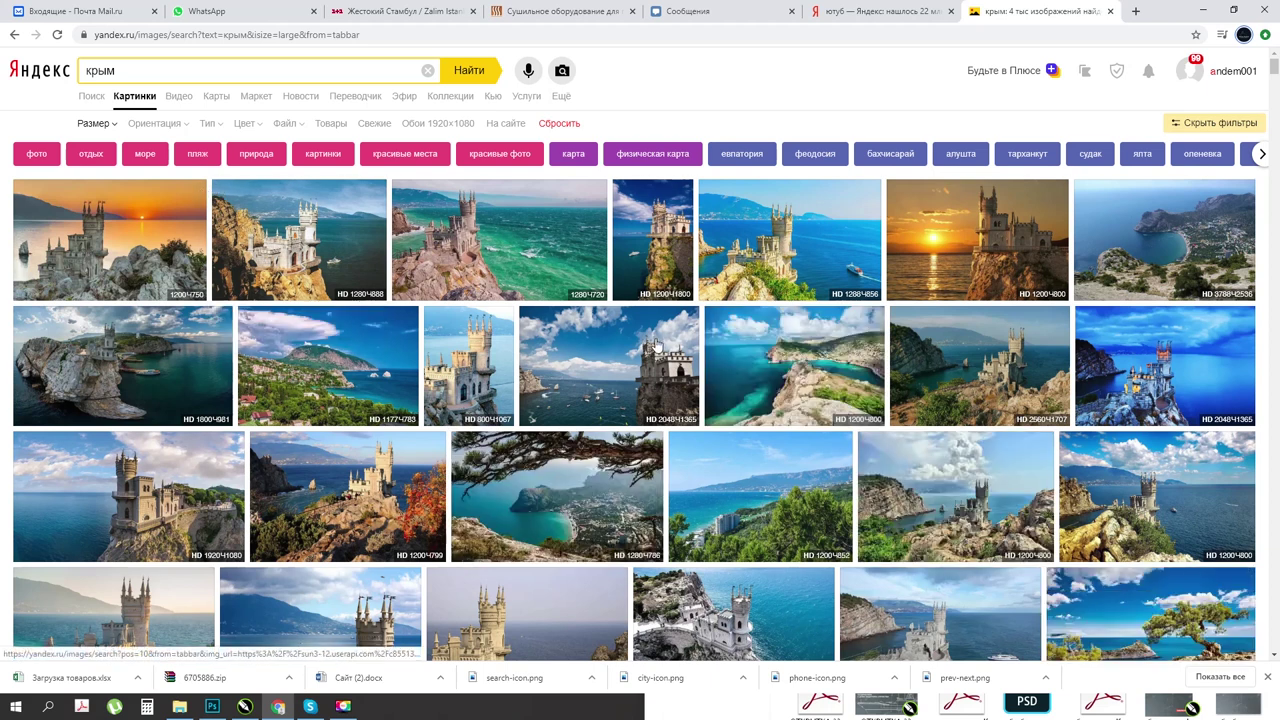
# Step: Look through the large Crimea photos for a suitable picture
pyautogui.moveTo(275, 328)
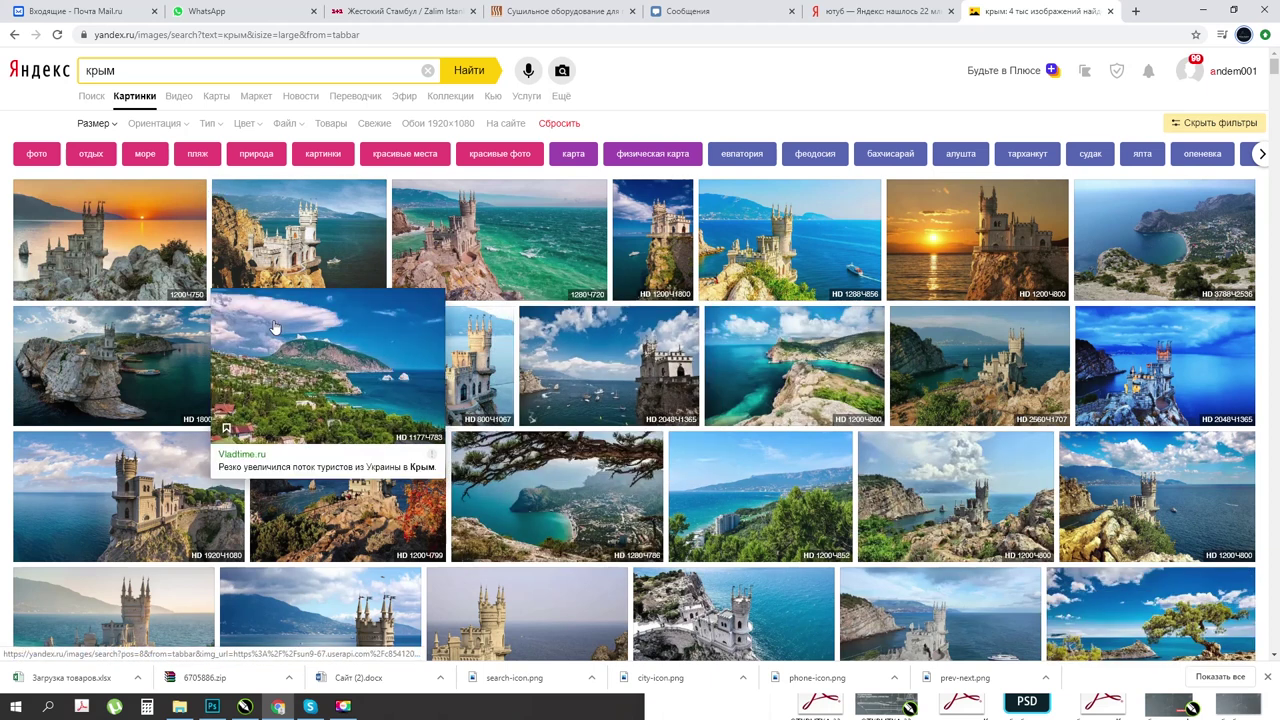
pyautogui.moveTo(755, 262)
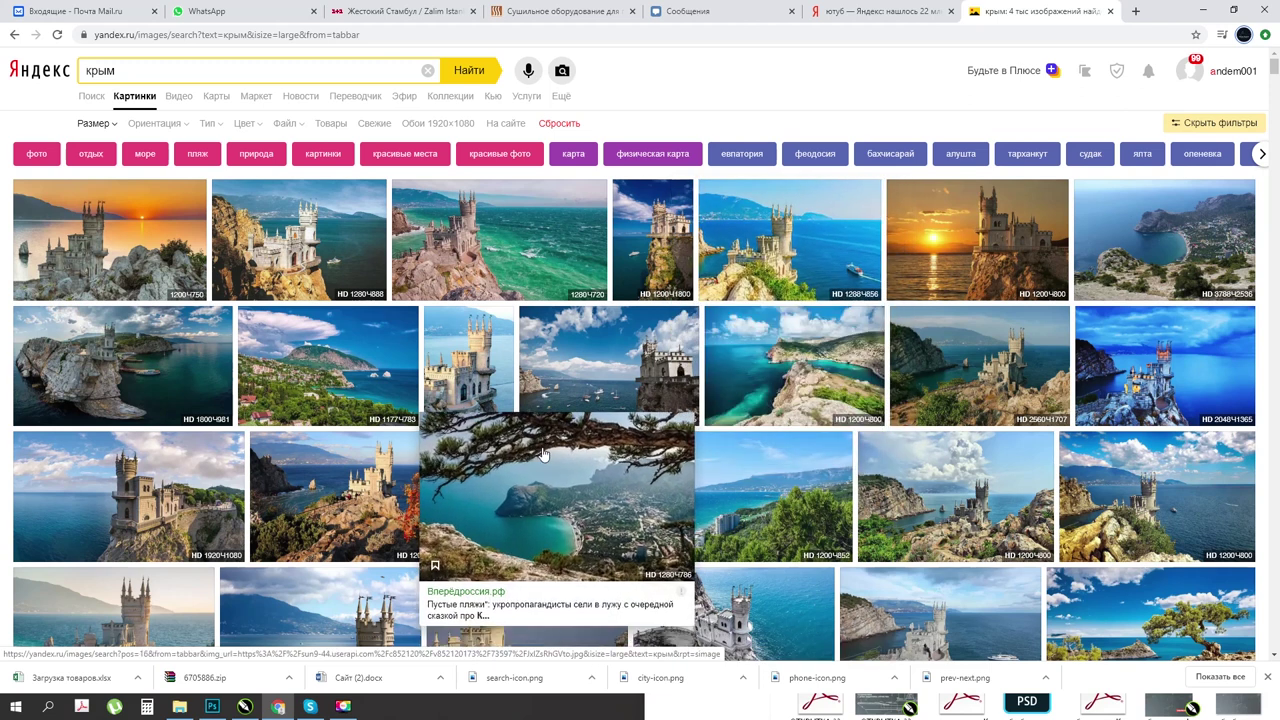
pyautogui.moveTo(605, 370)
pyautogui.scroll(-1, 605, 370)
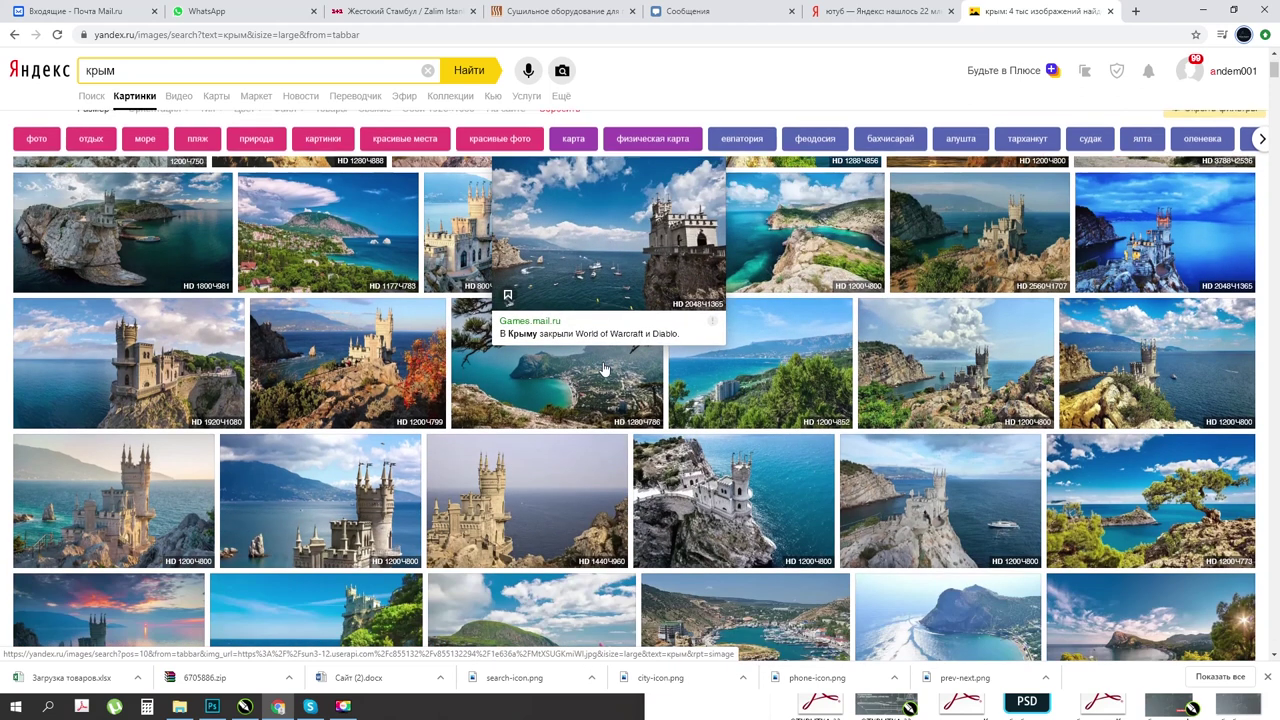
pyautogui.scroll(-1, 603, 370)
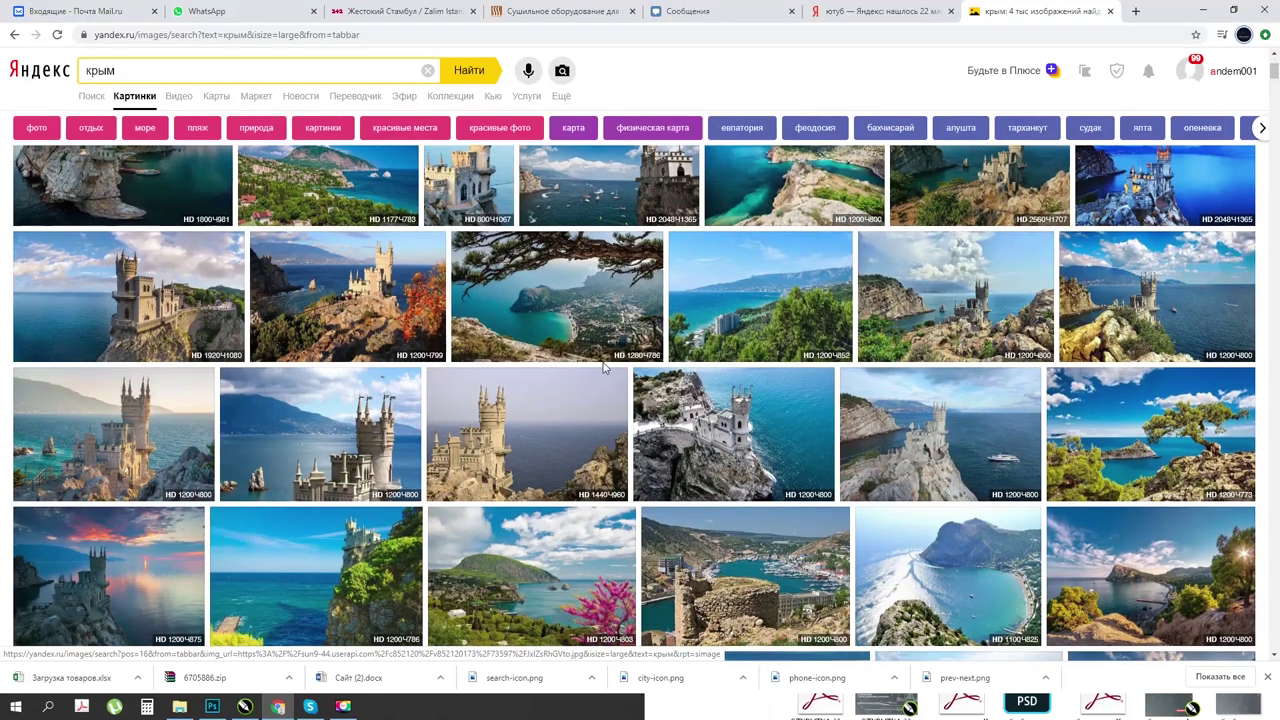
# Step: Browse the large-image results for "крым" and preview the 1280×720 photo of the castle above the green sea
pyautogui.moveTo(357, 472)
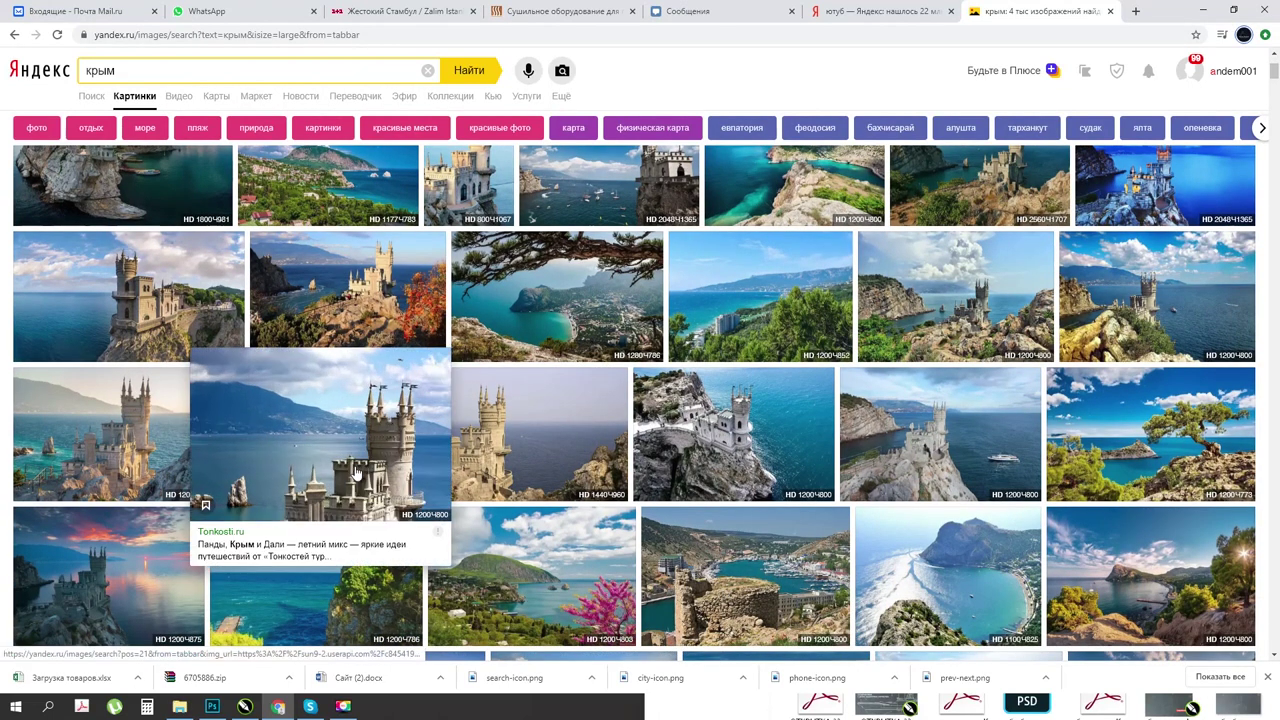
pyautogui.scroll(-1, 384, 471)
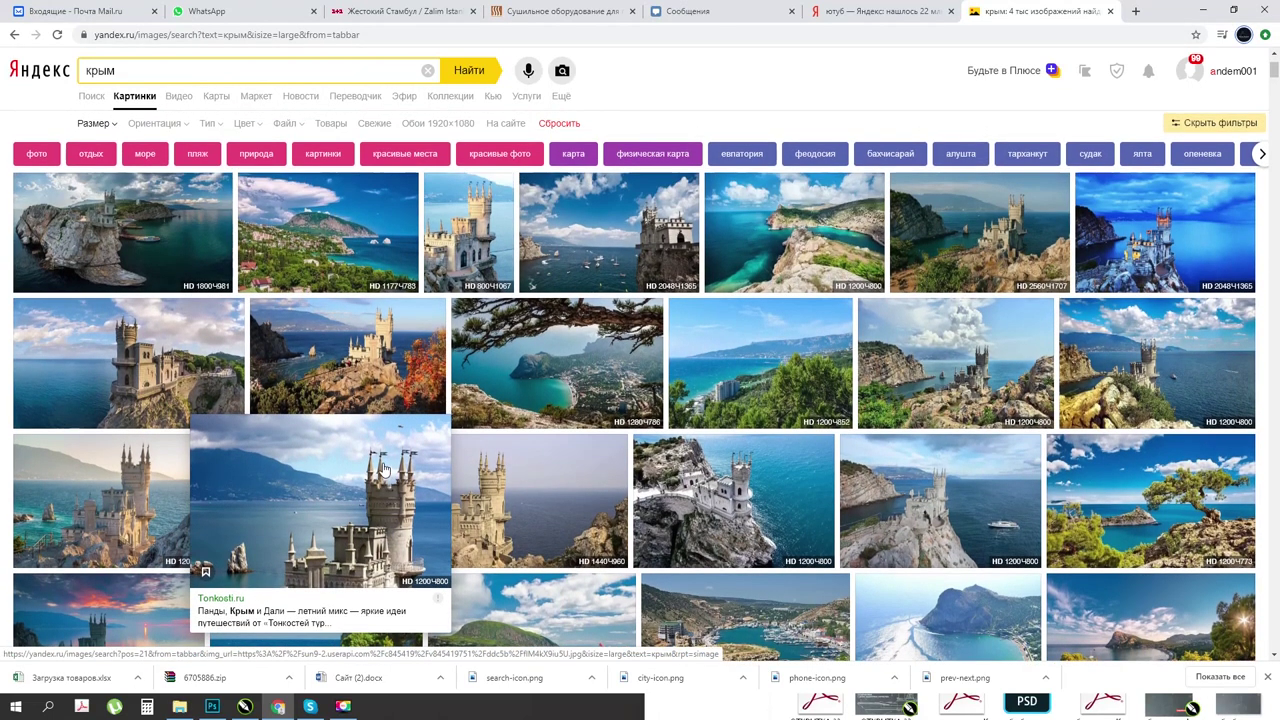
pyautogui.scroll(-4, 384, 471)
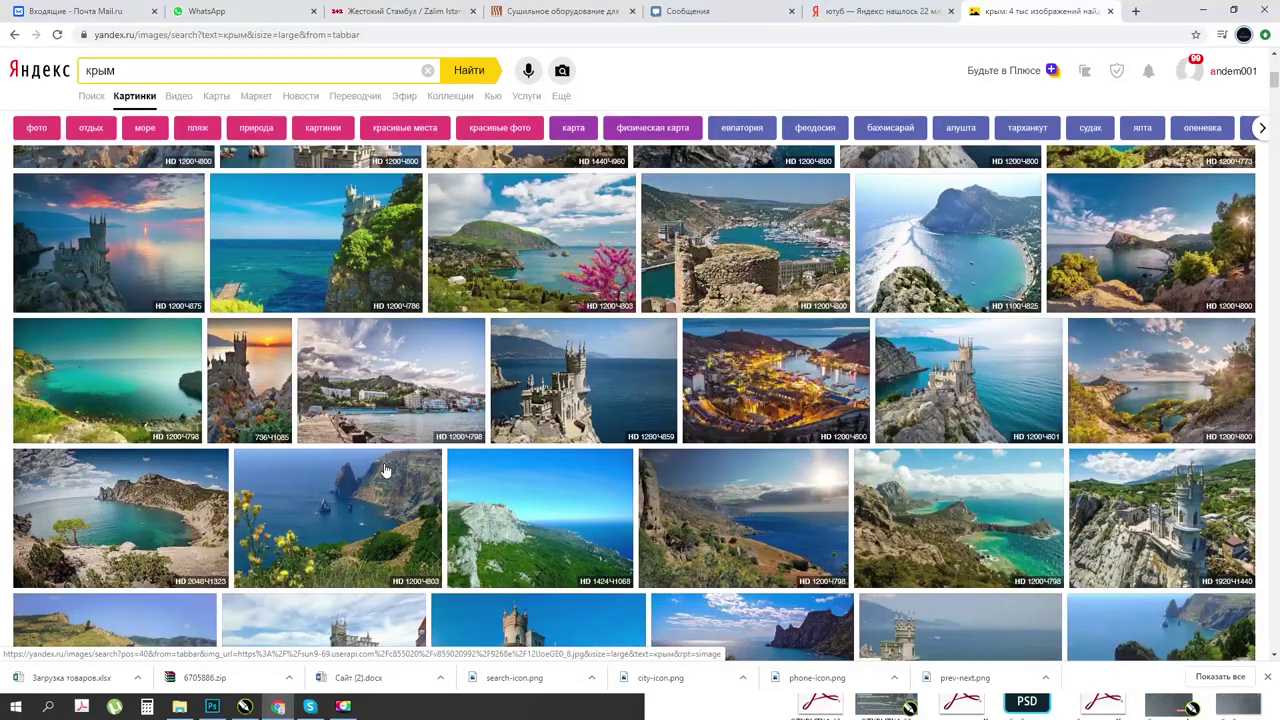
pyautogui.scroll(-4, 384, 470)
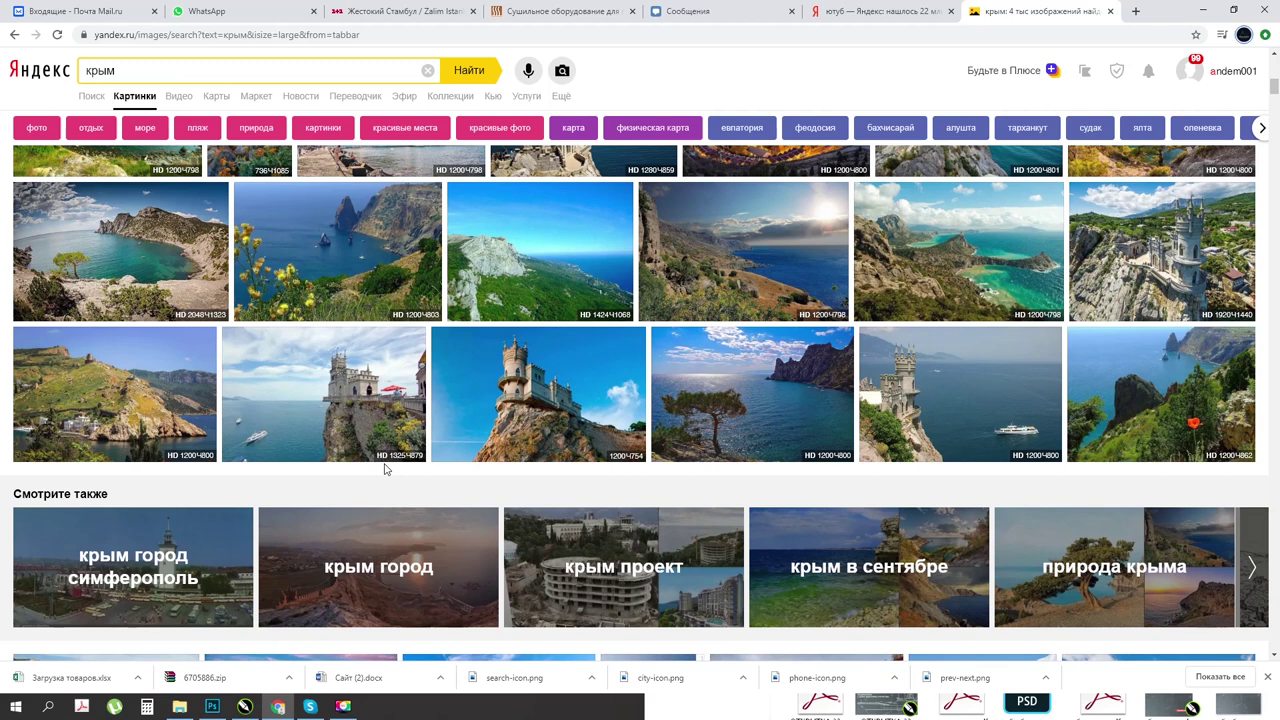
pyautogui.scroll(-3, 384, 470)
pyautogui.scroll(-2, 384, 470)
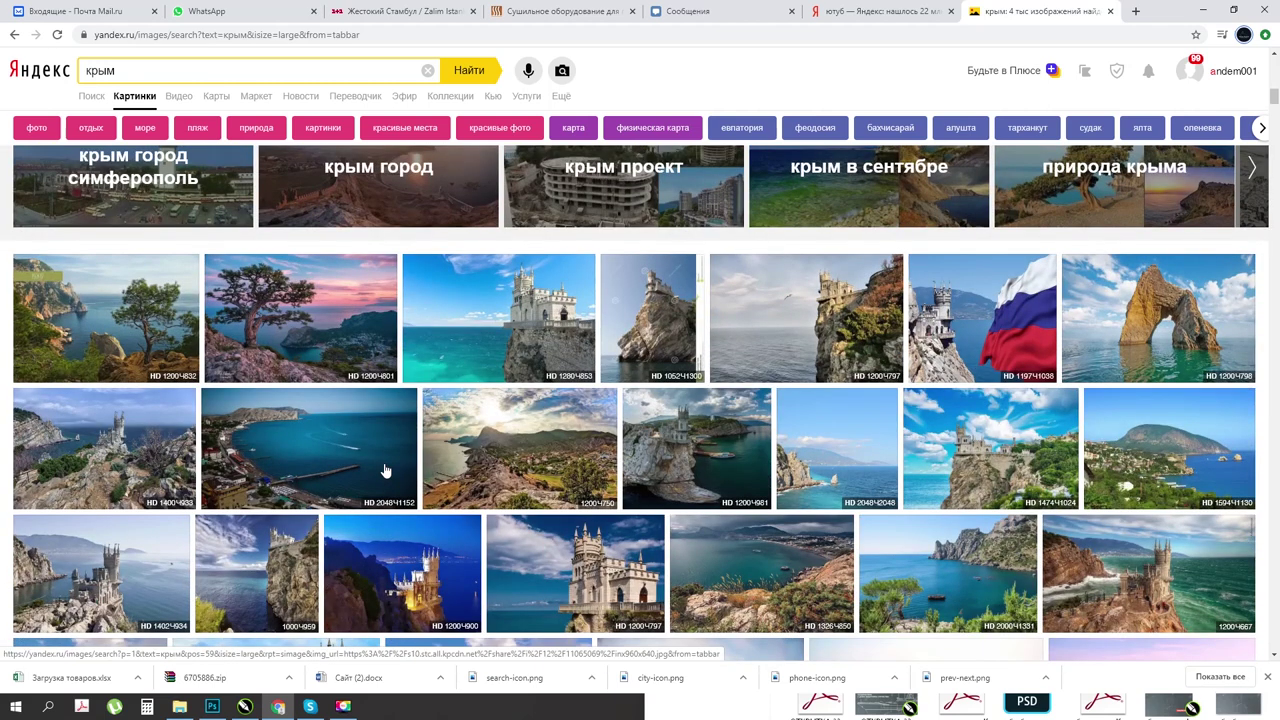
pyautogui.scroll(10, 375, 479)
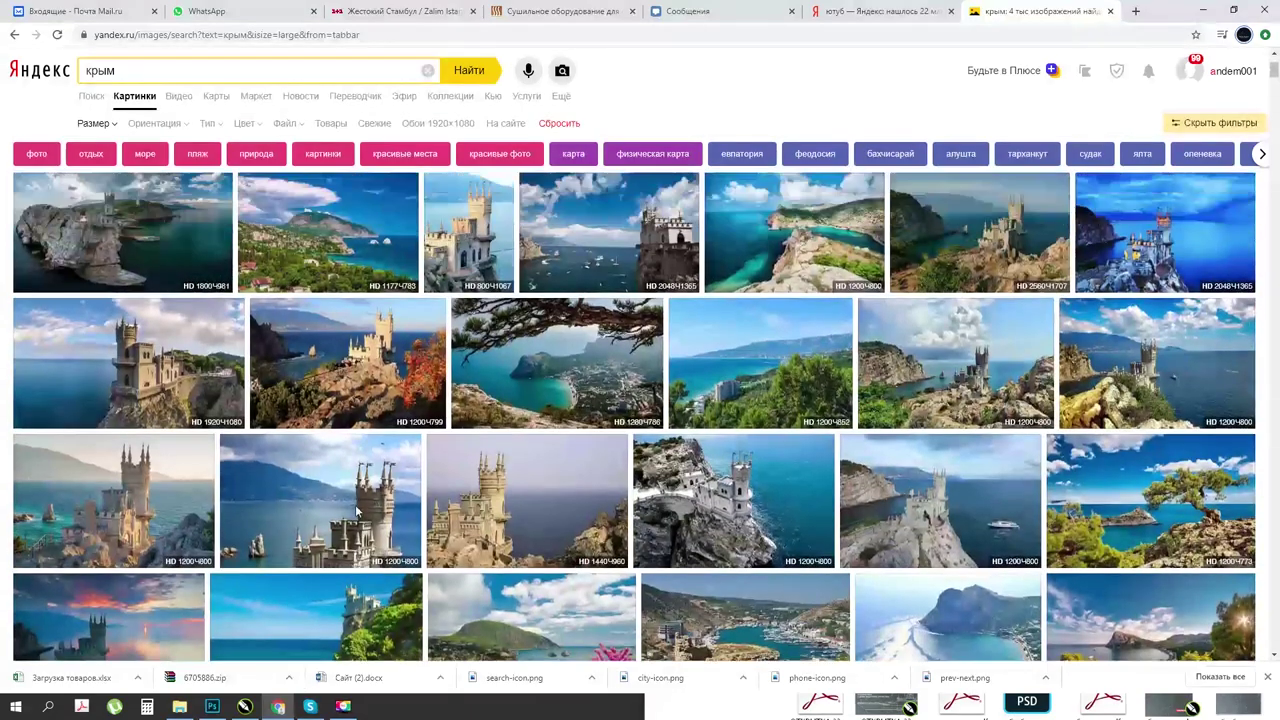
pyautogui.moveTo(155, 380)
pyautogui.scroll(2, 150, 400)
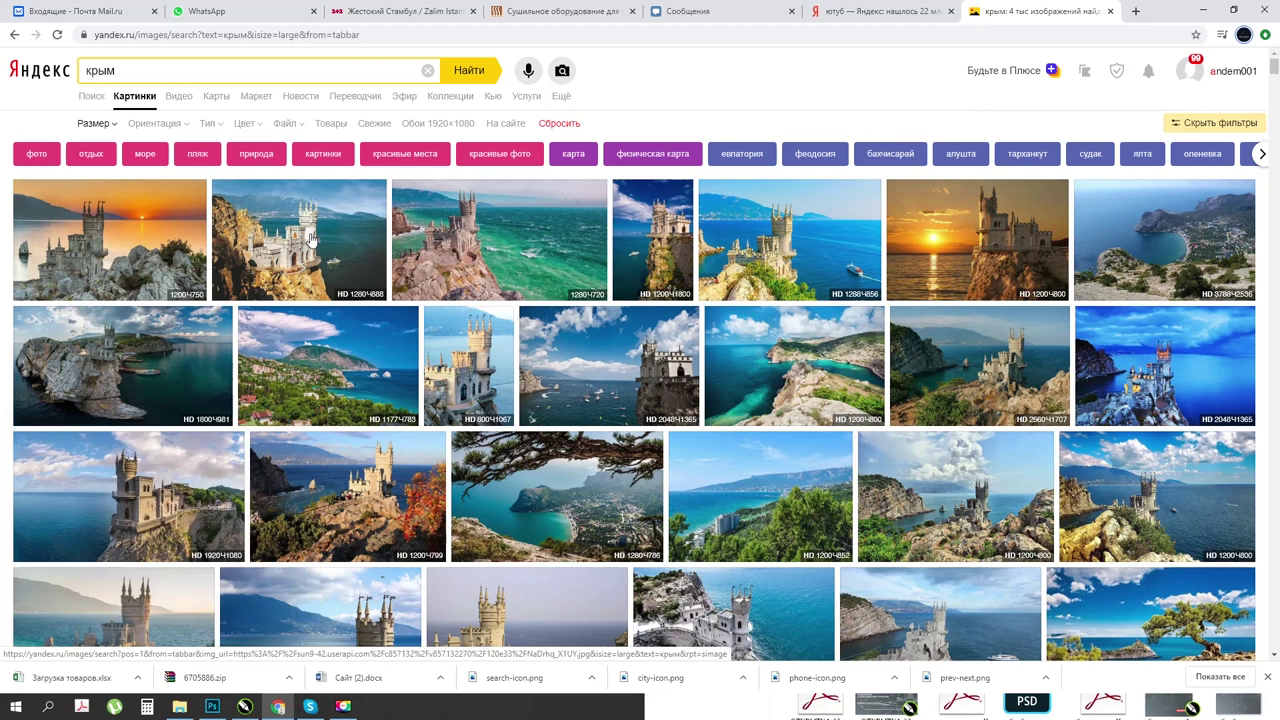
pyautogui.click(505, 286)
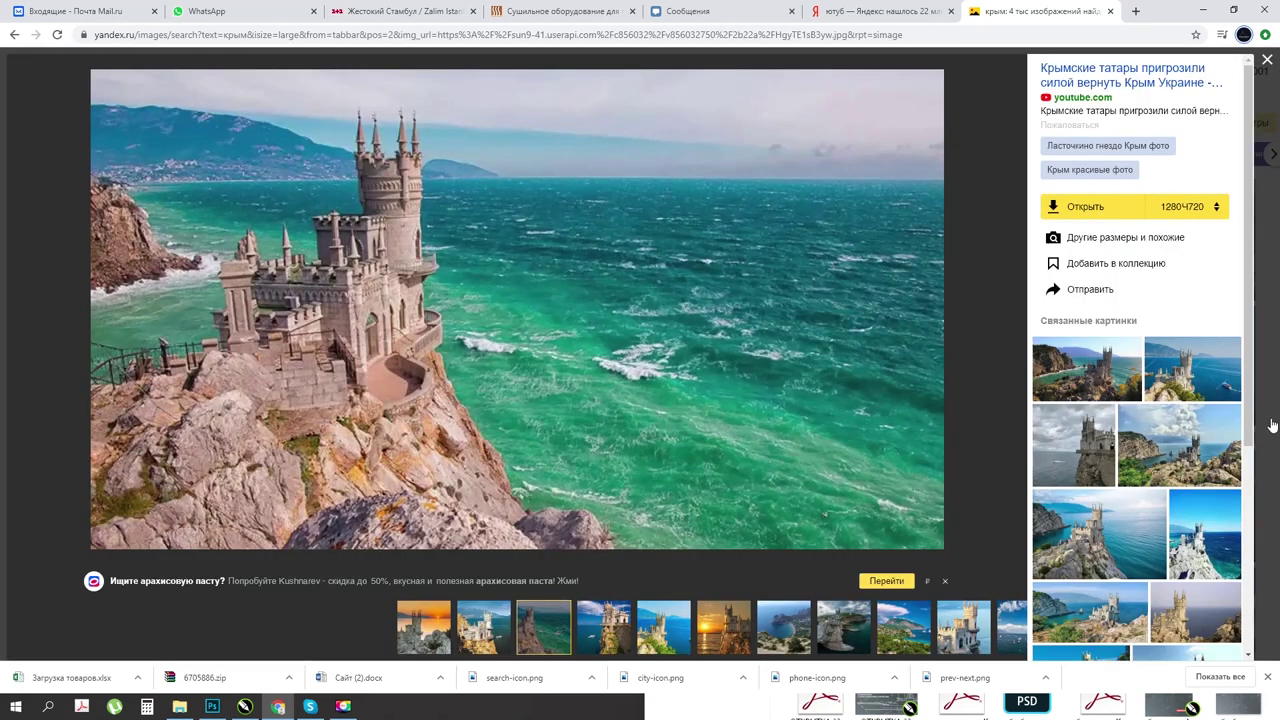
pyautogui.press('Escape')
# Step: Open the 1200×1800 portrait photo of the cliffside castle and copy the image
pyautogui.click(662, 240)
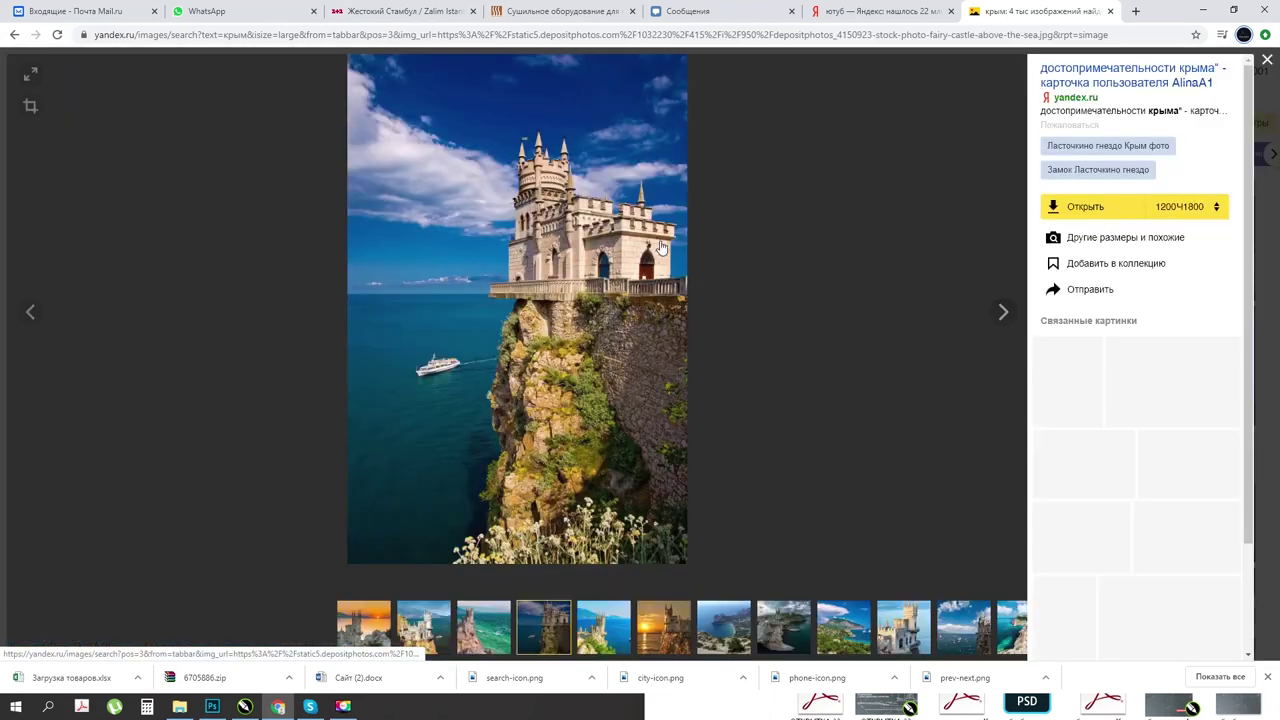
pyautogui.rightClick(484, 322)
pyautogui.click(495, 365)
# Step: Switch to CorelDRAW, paste the castle photo and move it beside the page, clear of the artwork
pyautogui.hotkey('alt', 'Tab')
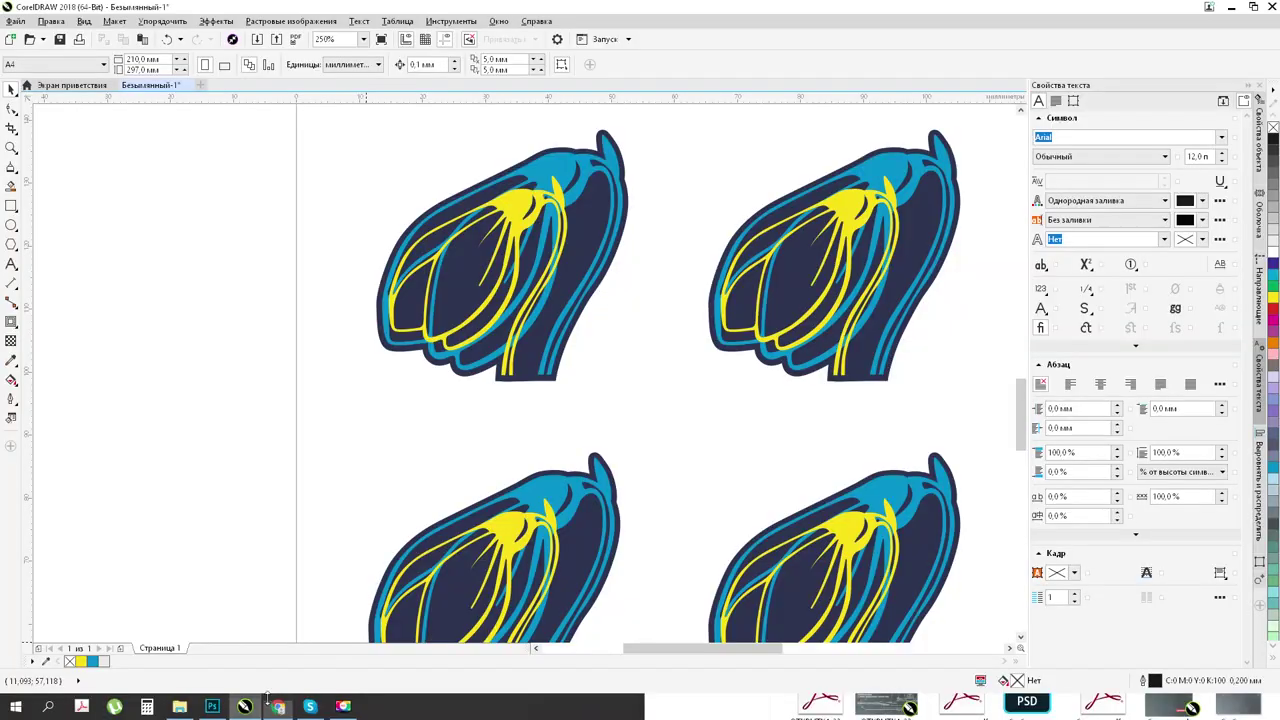
pyautogui.hotkey('ctrl', 'v')
pyautogui.scroll(-7, 598, 360)
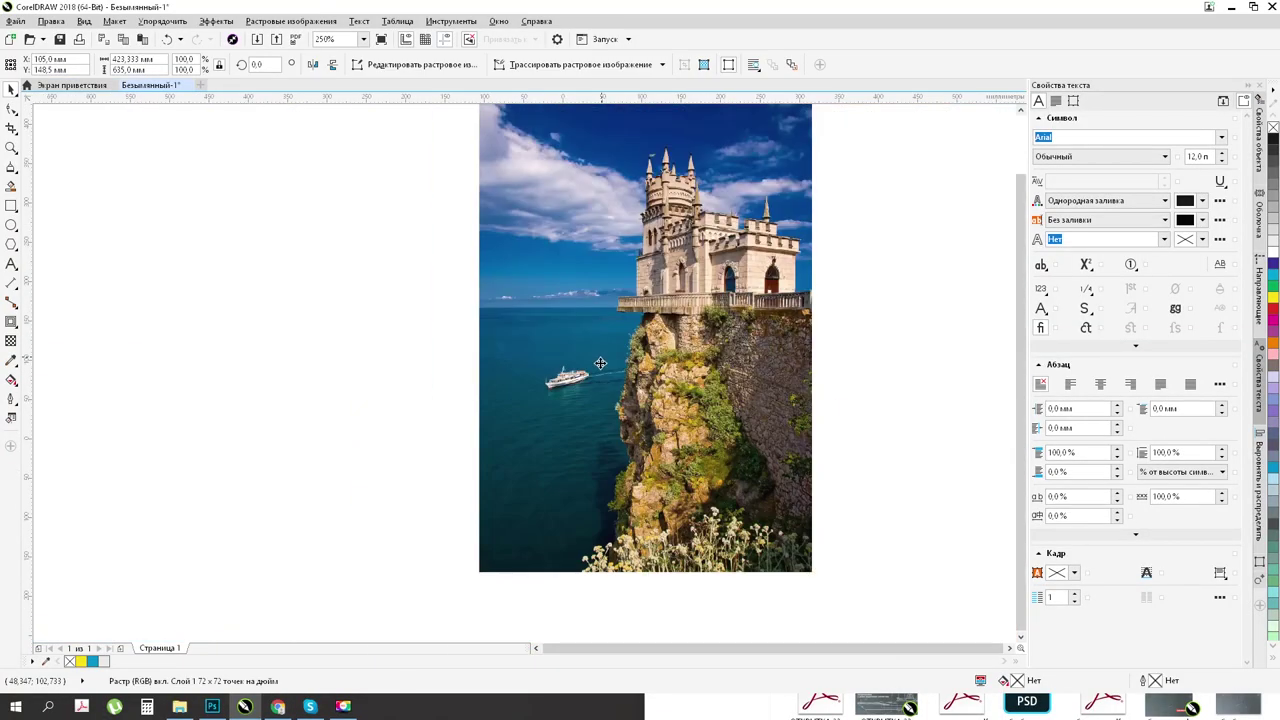
pyautogui.moveTo(597, 362); pyautogui.dragTo(492, 340)
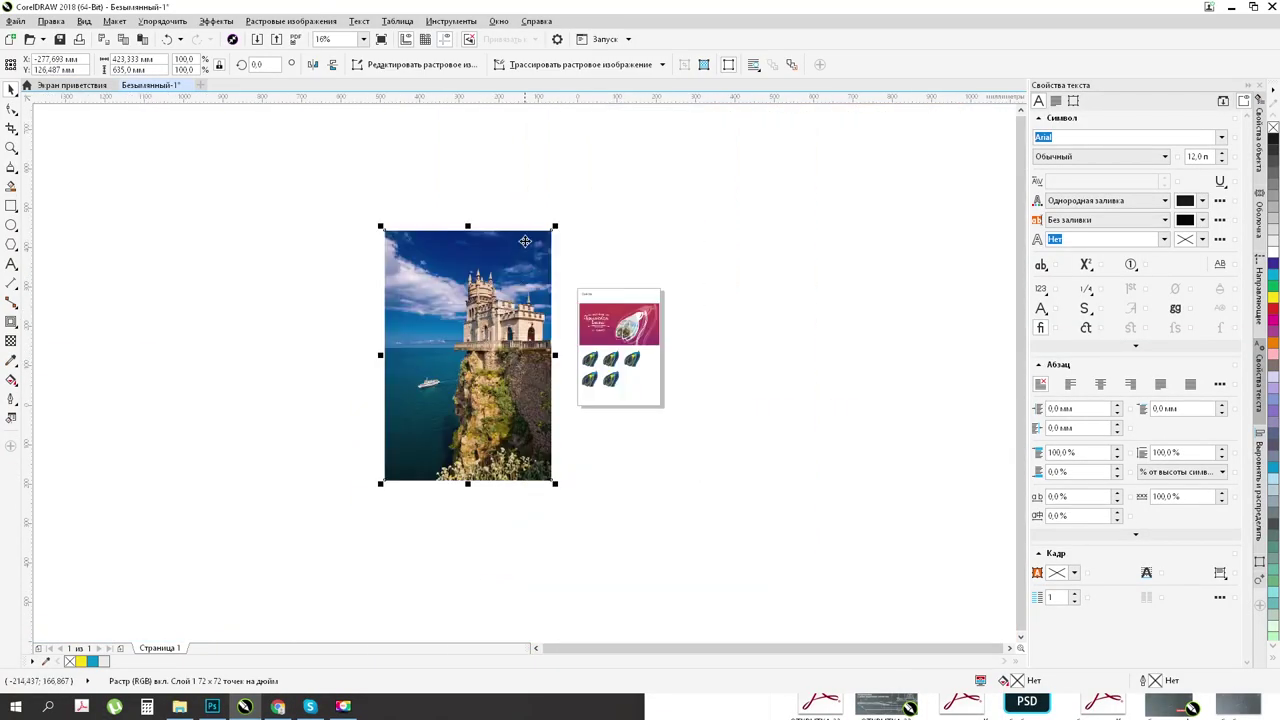
# Step: Convert the photo to a 300 dpi CMYK (32-bit) bitmap and scale it down to about 96 × 144 mm
pyautogui.click(300, 21)
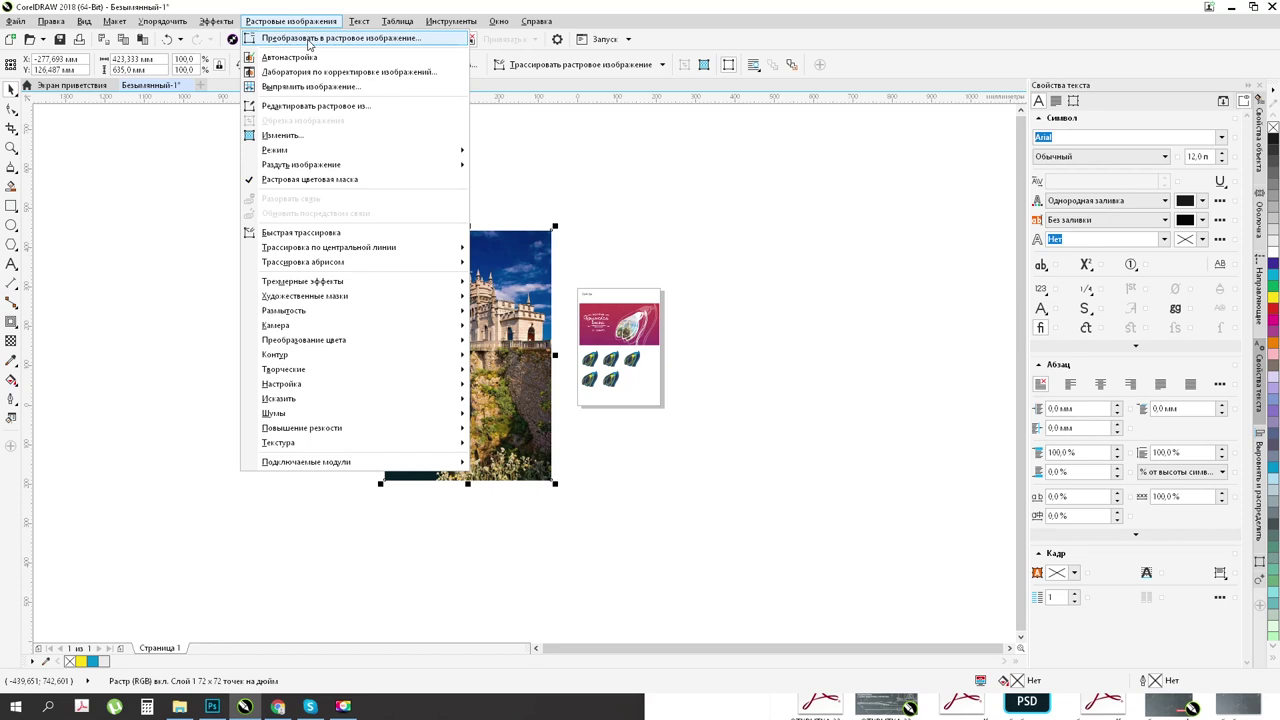
pyautogui.click(309, 40)
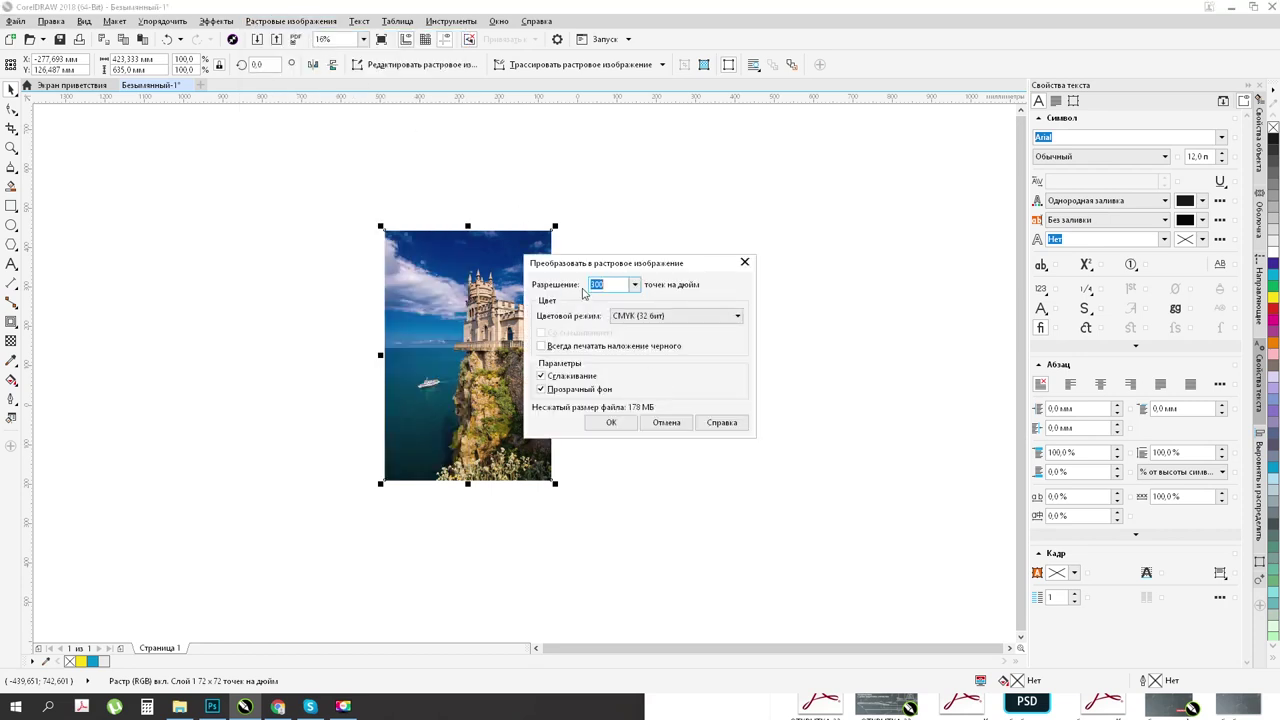
pyautogui.click(600, 421)
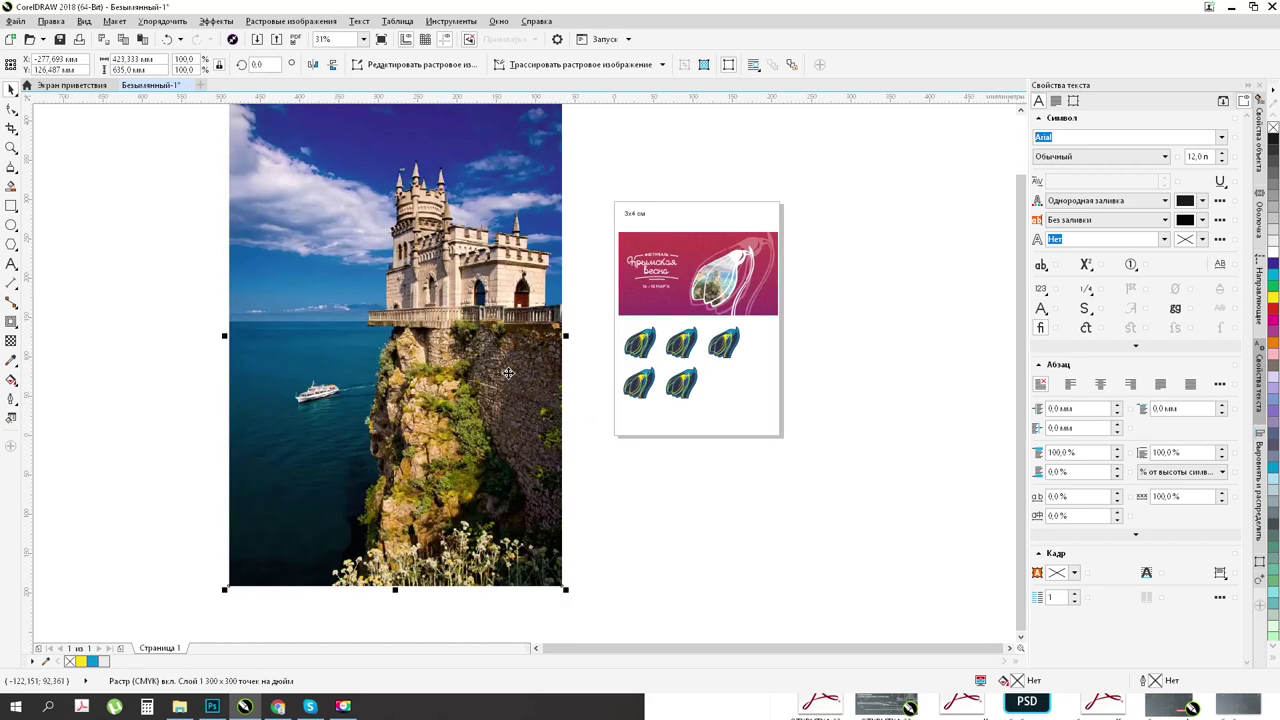
pyautogui.moveTo(364, 226); pyautogui.dragTo(529, 378)
pyautogui.scroll(5, 530, 368)
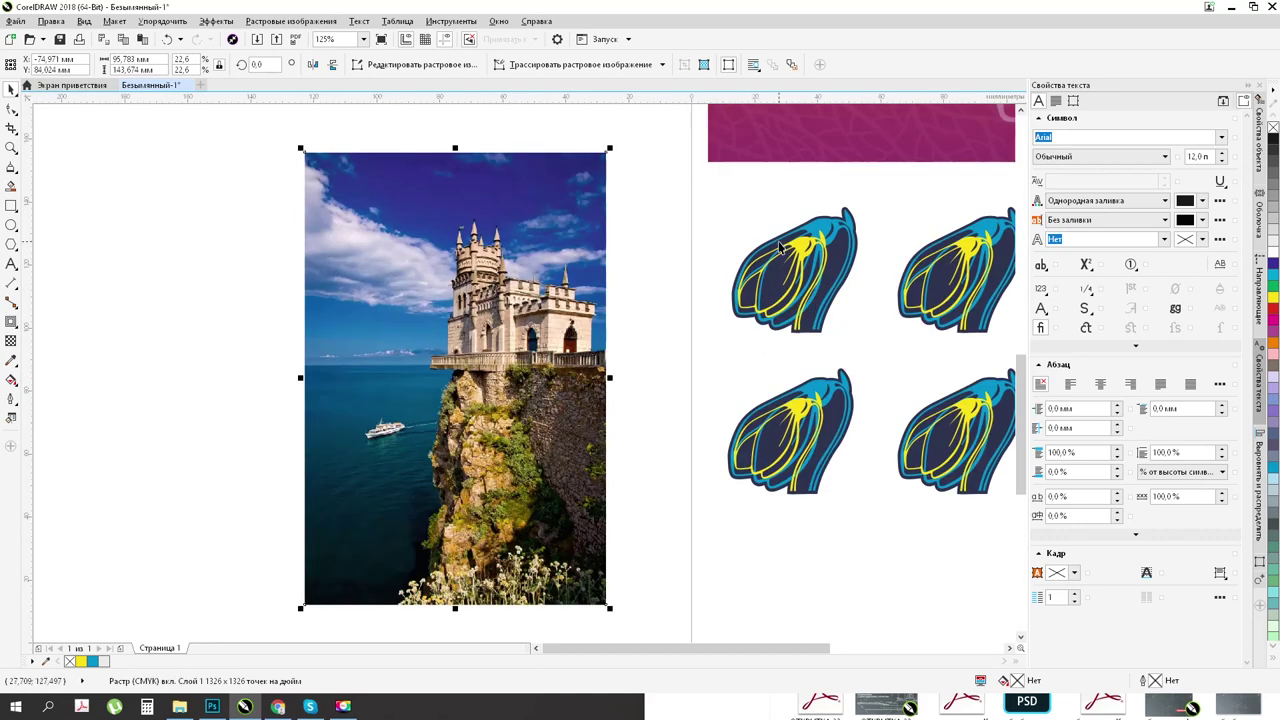
# Step: Trace a closed outline about 20 × 23 mm along the outer yellow petals of the first flower in the upper row
pyautogui.scroll(-2, 720, 360)
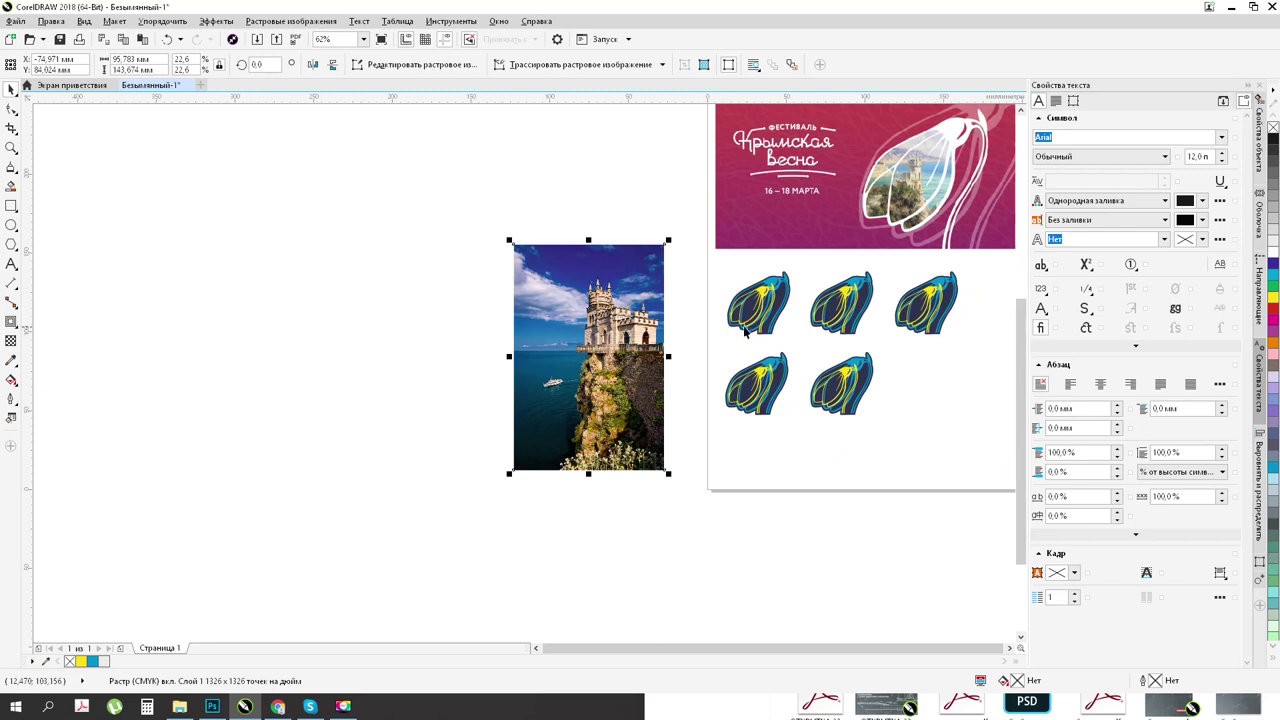
pyautogui.scroll(4, 776, 290)
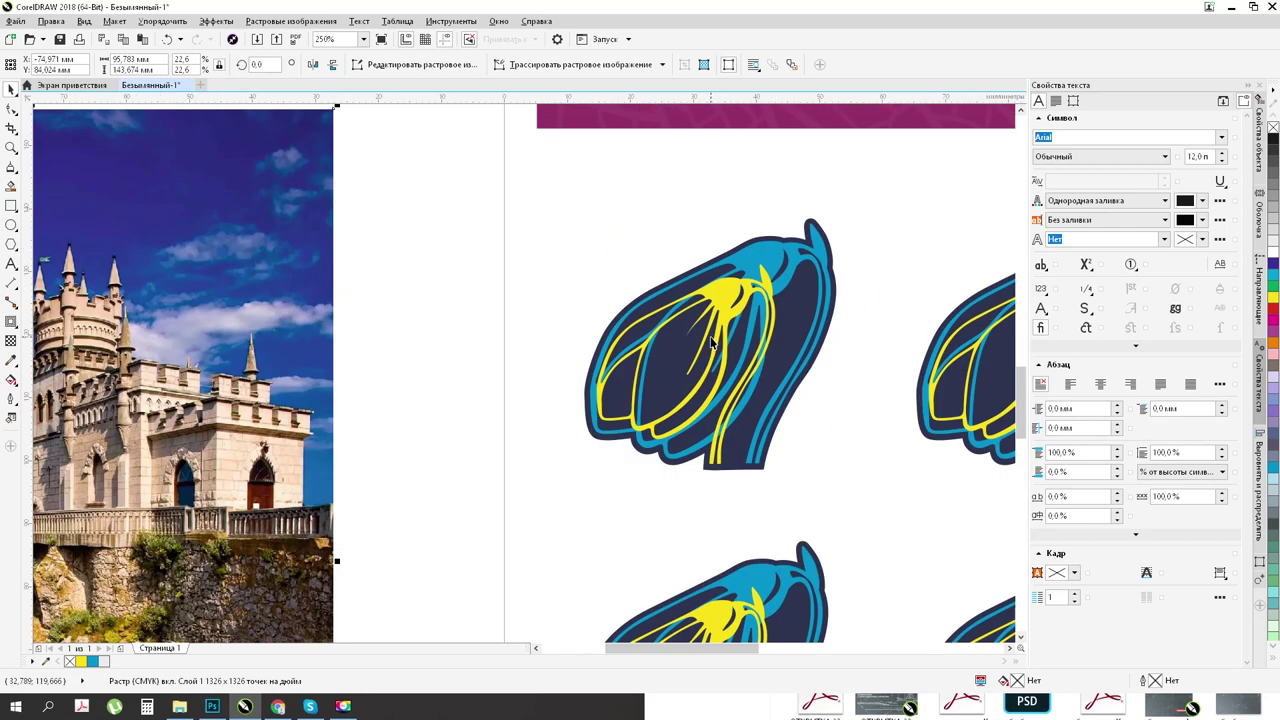
pyautogui.scroll(4, 714, 332)
pyautogui.scroll(-2, 678, 320)
pyautogui.press('F5')
pyautogui.moveTo(672, 263)
pyautogui.mouseDown()
pyautogui.moveTo(709, 368)
pyautogui.moveTo(688, 463)
pyautogui.moveTo(612, 538)
pyautogui.moveTo(569, 553)
pyautogui.moveTo(563, 533)
pyautogui.moveTo(524, 526)
pyautogui.moveTo(525, 513)
pyautogui.moveTo(471, 518)
pyautogui.moveTo(457, 503)
pyautogui.moveTo(460, 438)
pyautogui.moveTo(501, 350)
pyautogui.moveTo(661, 263)
pyautogui.mouseUp()
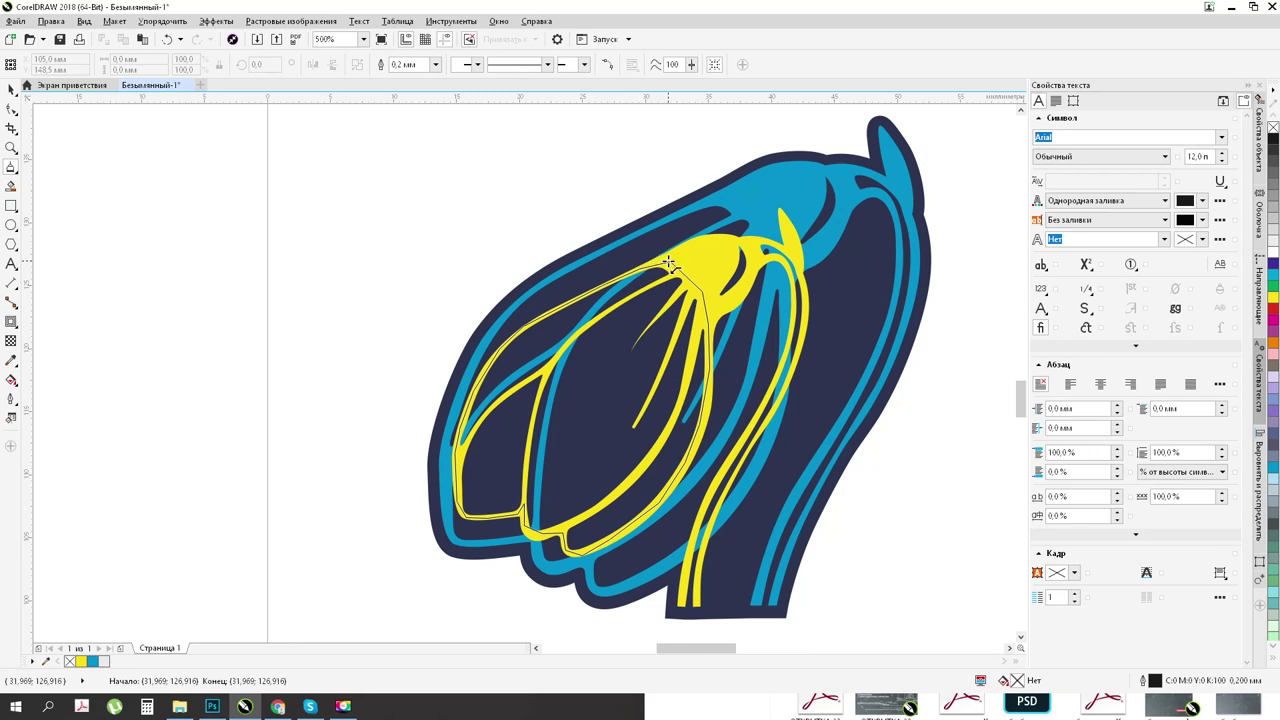
pyautogui.moveTo(668, 263); pyautogui.dragTo(669, 264)
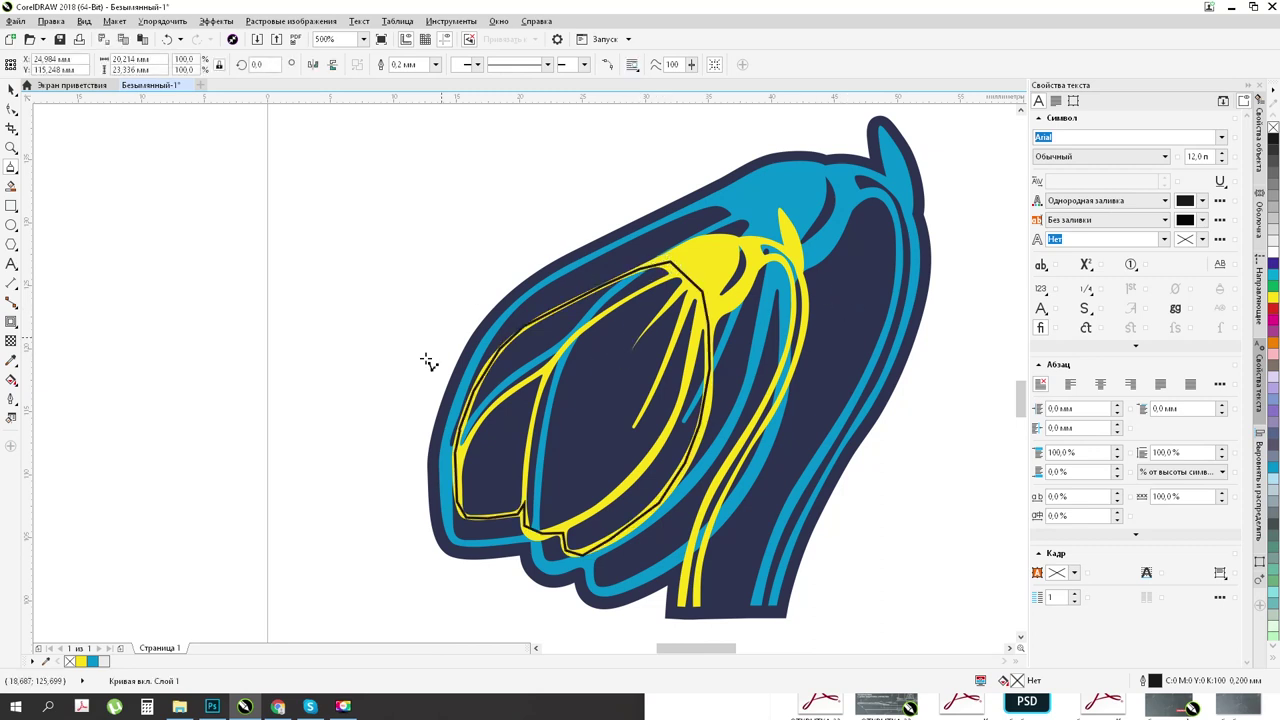
pyautogui.click(14, 92)
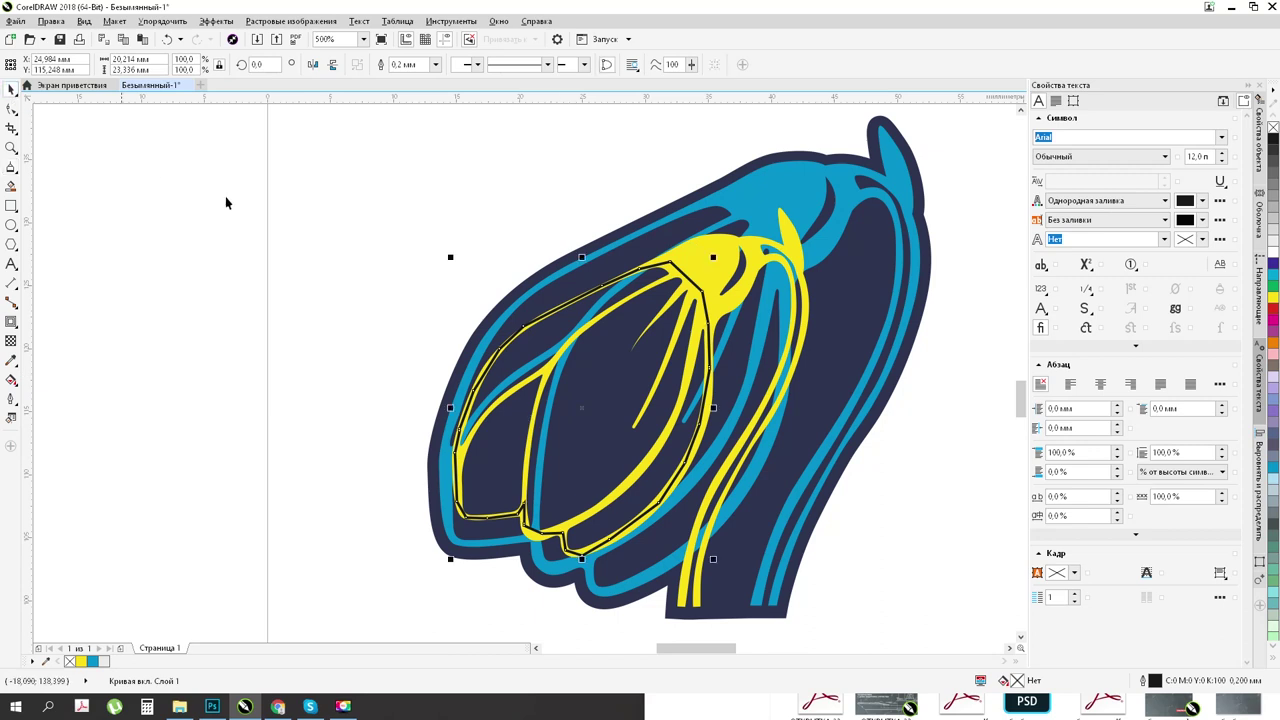
# Step: Check the traced petal outline and move it off the flower onto the sky area of the castle photo
pyautogui.scroll(-2, 748, 303)
pyautogui.scroll(4, 673, 396)
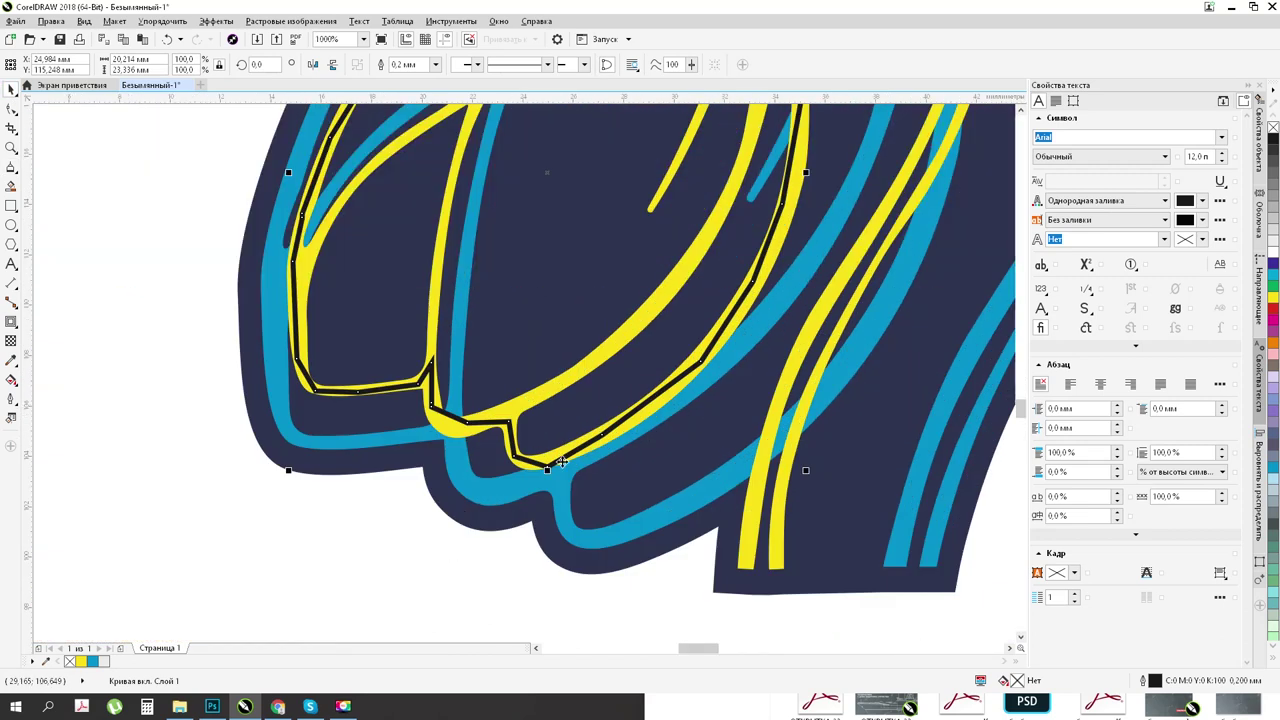
pyautogui.scroll(-2, 769, 345)
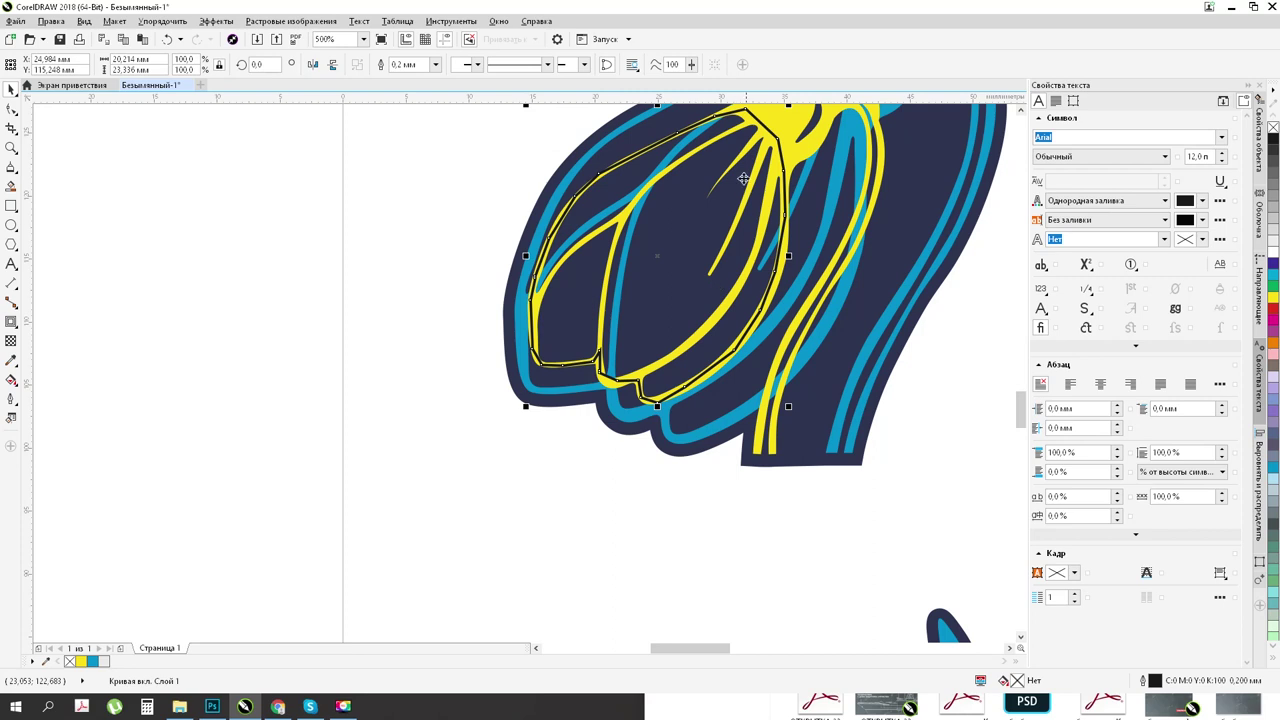
pyautogui.scroll(-4, 795, 246)
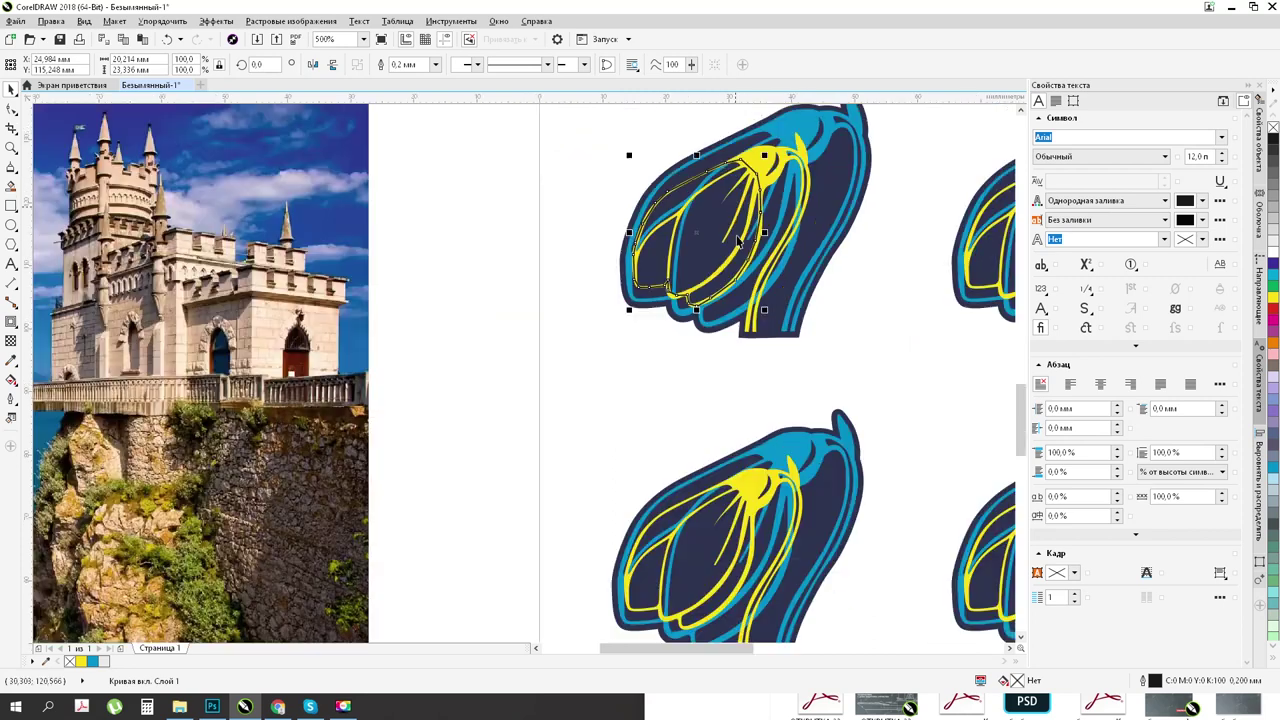
pyautogui.moveTo(356, 281); pyautogui.dragTo(358, 281)
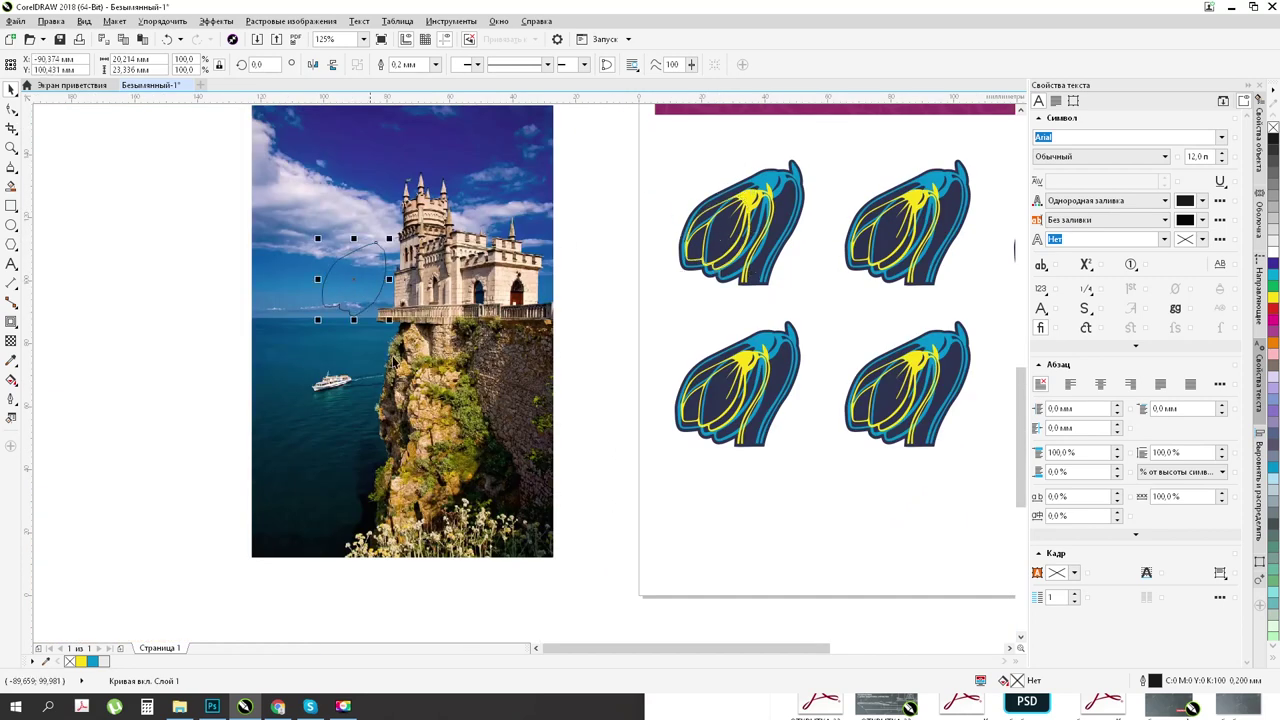
pyautogui.scroll(2, 287, 285)
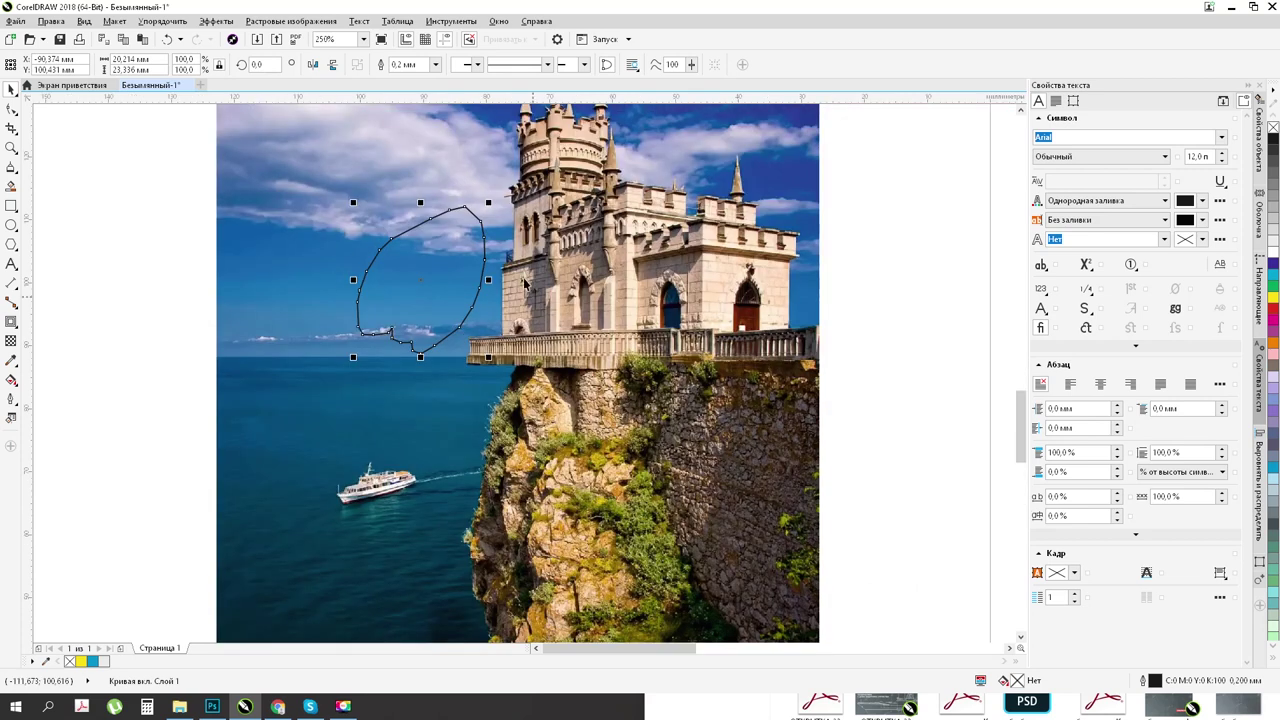
# Step: Shrink the castle photo to about 28 × 42 mm around the petal outline and colour the outline white
pyautogui.click(667, 397)
pyautogui.scroll(-2, 758, 598)
pyautogui.moveTo(748, 591); pyautogui.dragTo(597, 358)
pyautogui.moveTo(437, 127); pyautogui.dragTo(504, 224)
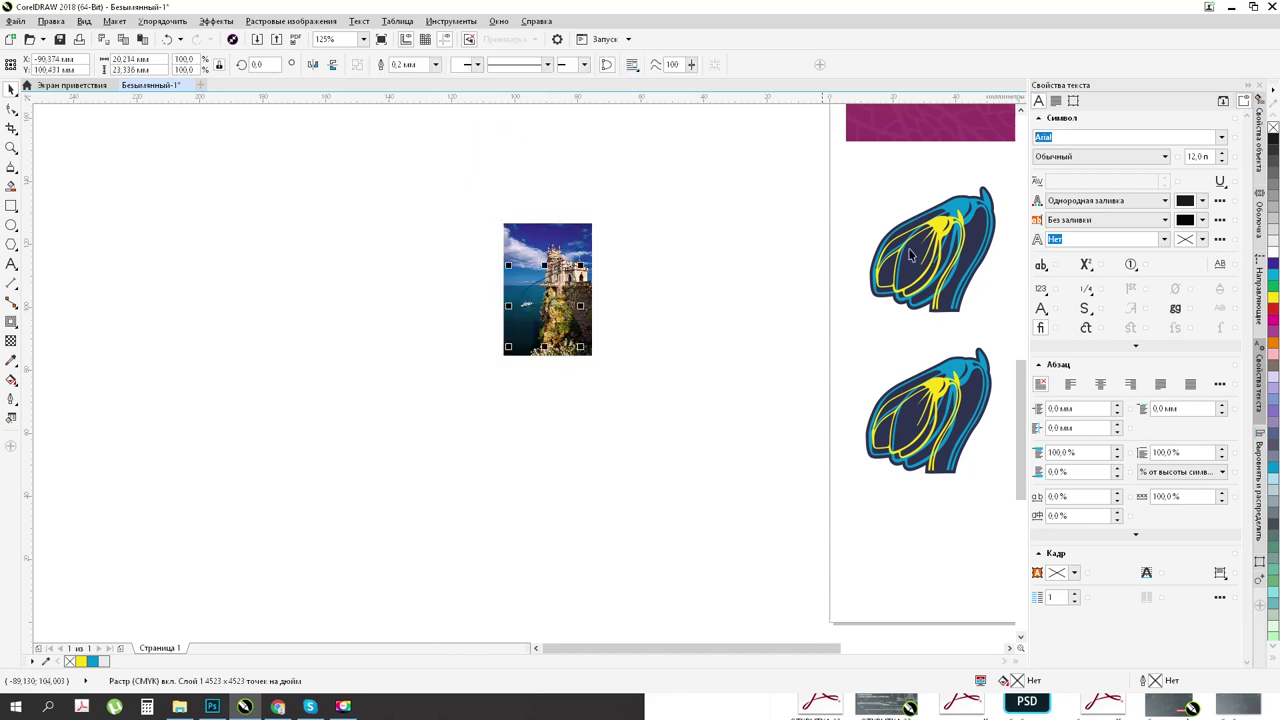
pyautogui.rightClick(1273, 252)
pyautogui.scroll(2, 507, 264)
# Step: Move the photo so the castle lies within the white outline and scale it down to about 24 × 36 mm
pyautogui.click(607, 190)
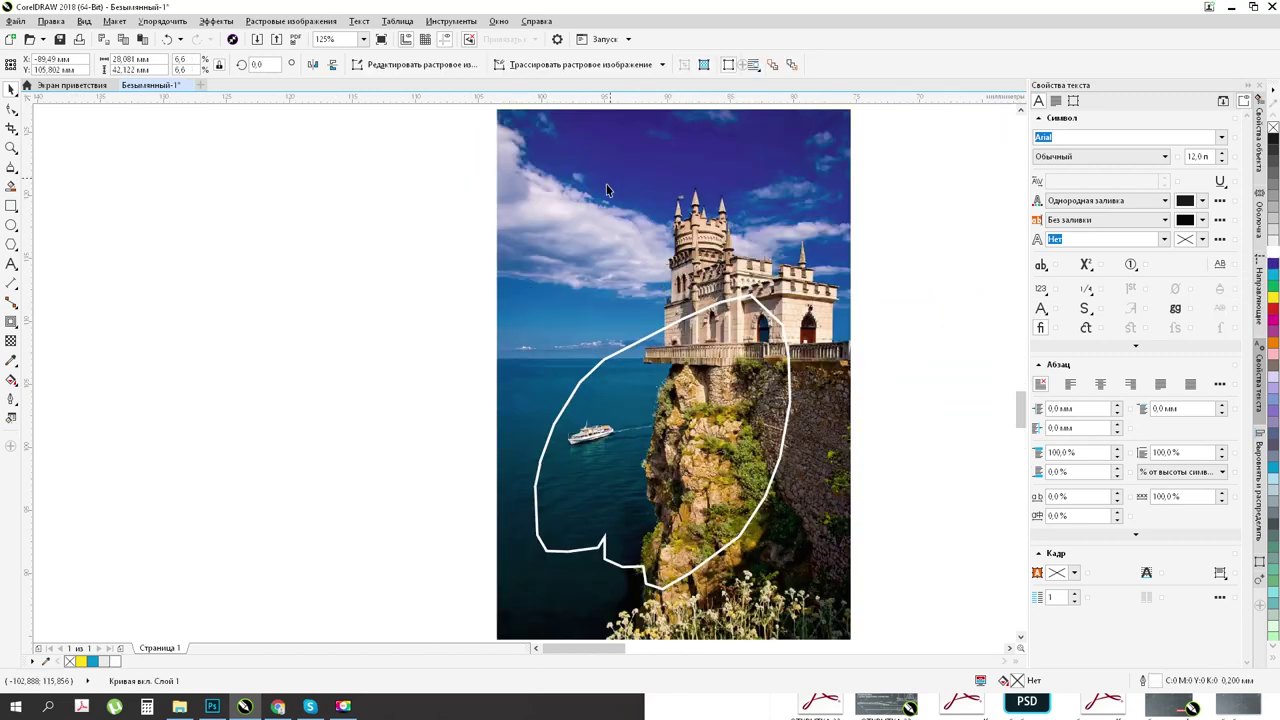
pyautogui.moveTo(588, 245); pyautogui.dragTo(547, 317)
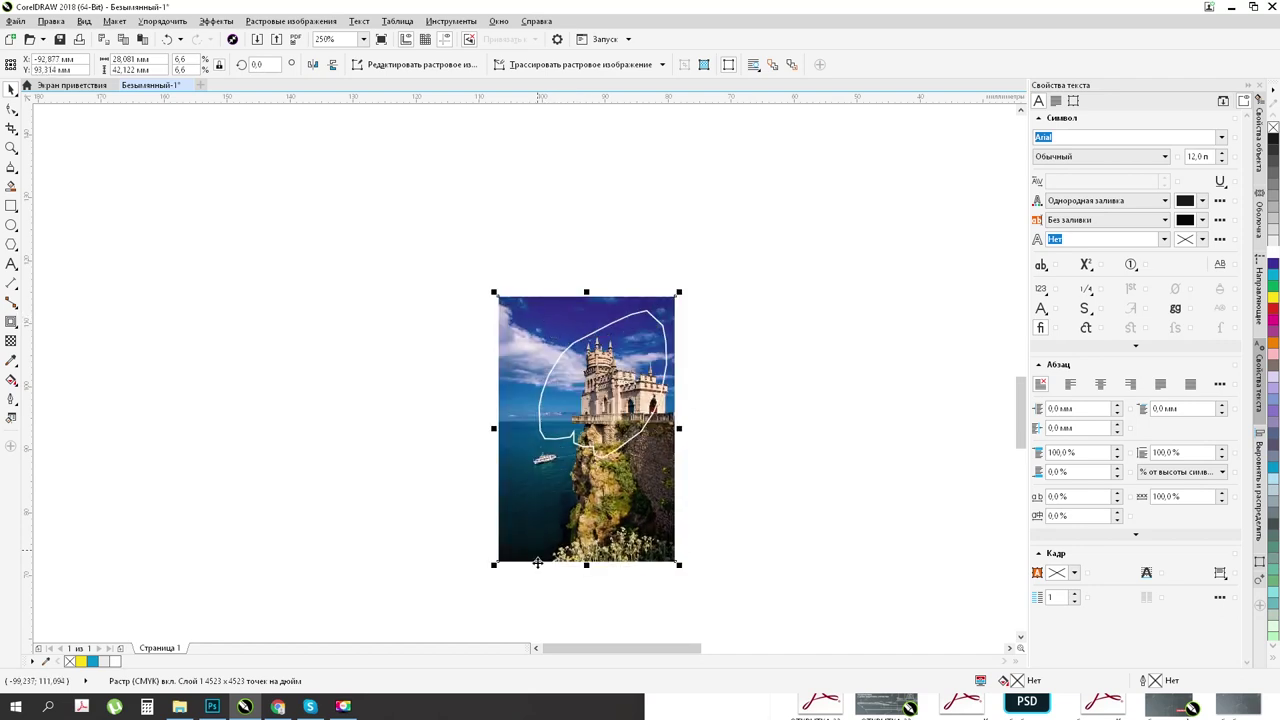
pyautogui.moveTo(496, 566); pyautogui.dragTo(519, 526)
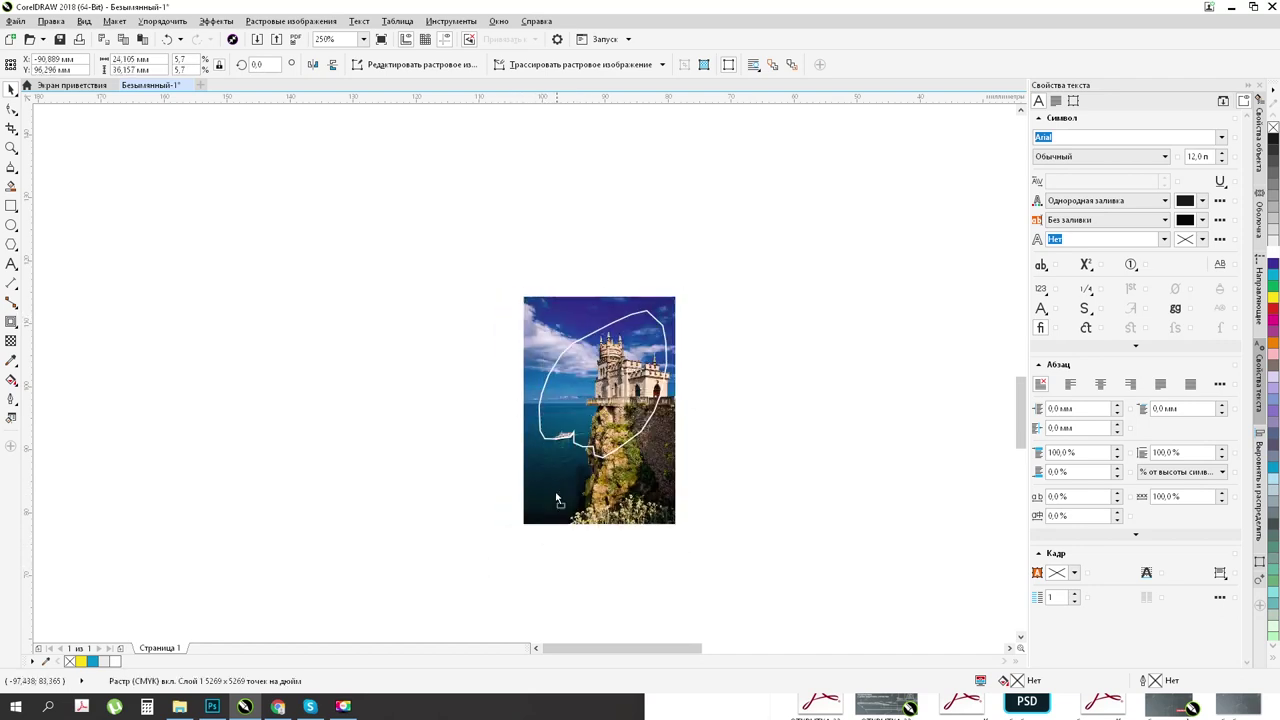
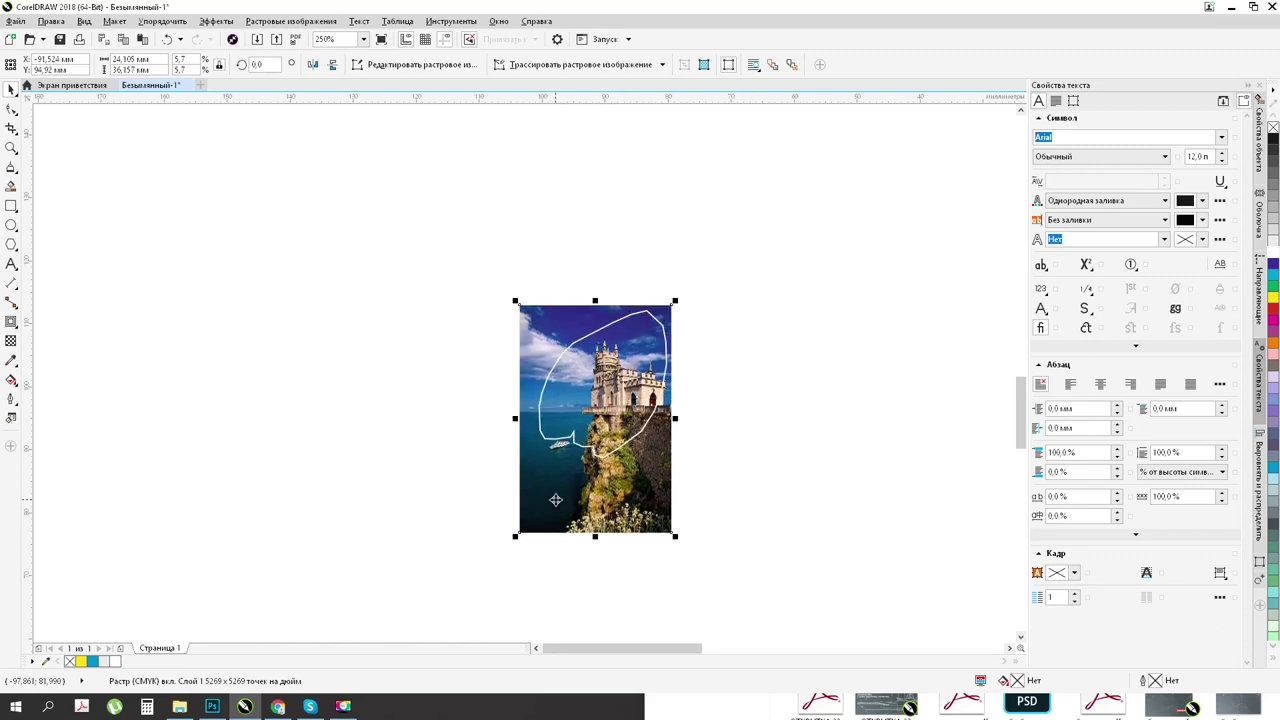
# Step: Mirror the photo horizontally, then reposition and enlarge it to about 27 × 40 mm so the castle fits the outline
pyautogui.scroll(-2, 556, 494)
pyautogui.scroll(-2, 558, 494)
pyautogui.scroll(4, 558, 494)
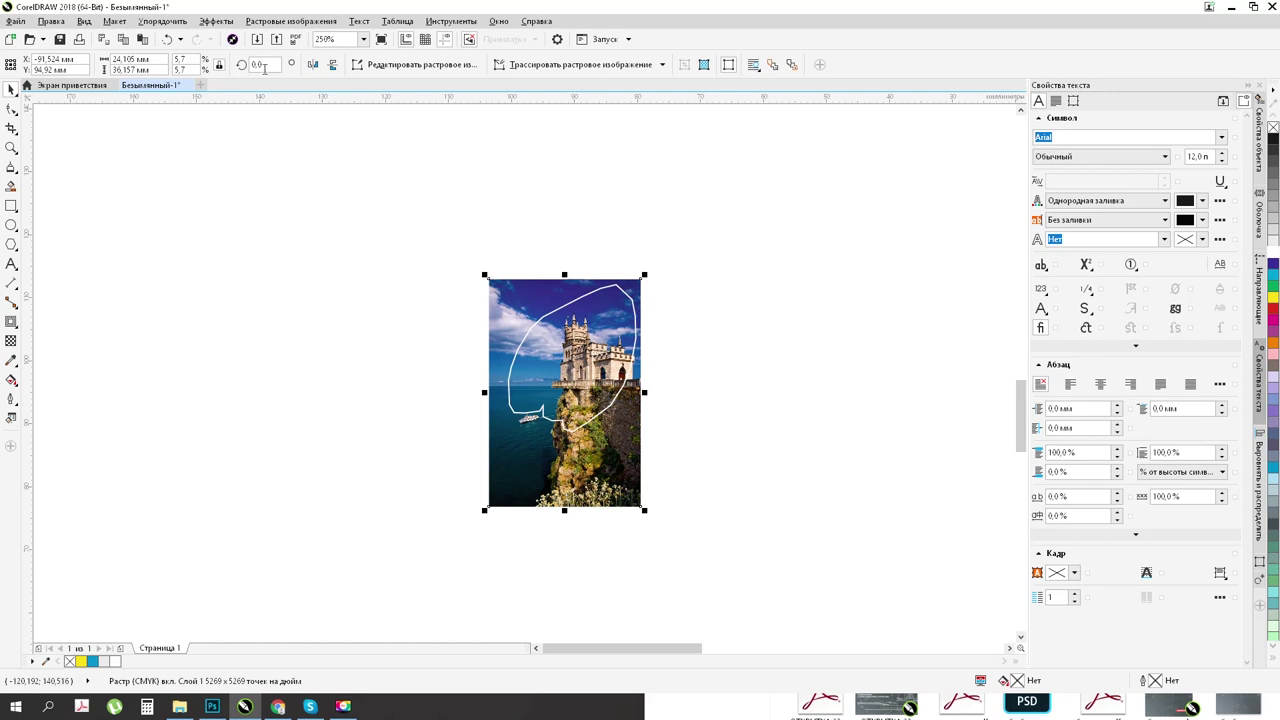
pyautogui.click(313, 66)
pyautogui.moveTo(621, 469); pyautogui.dragTo(631, 472)
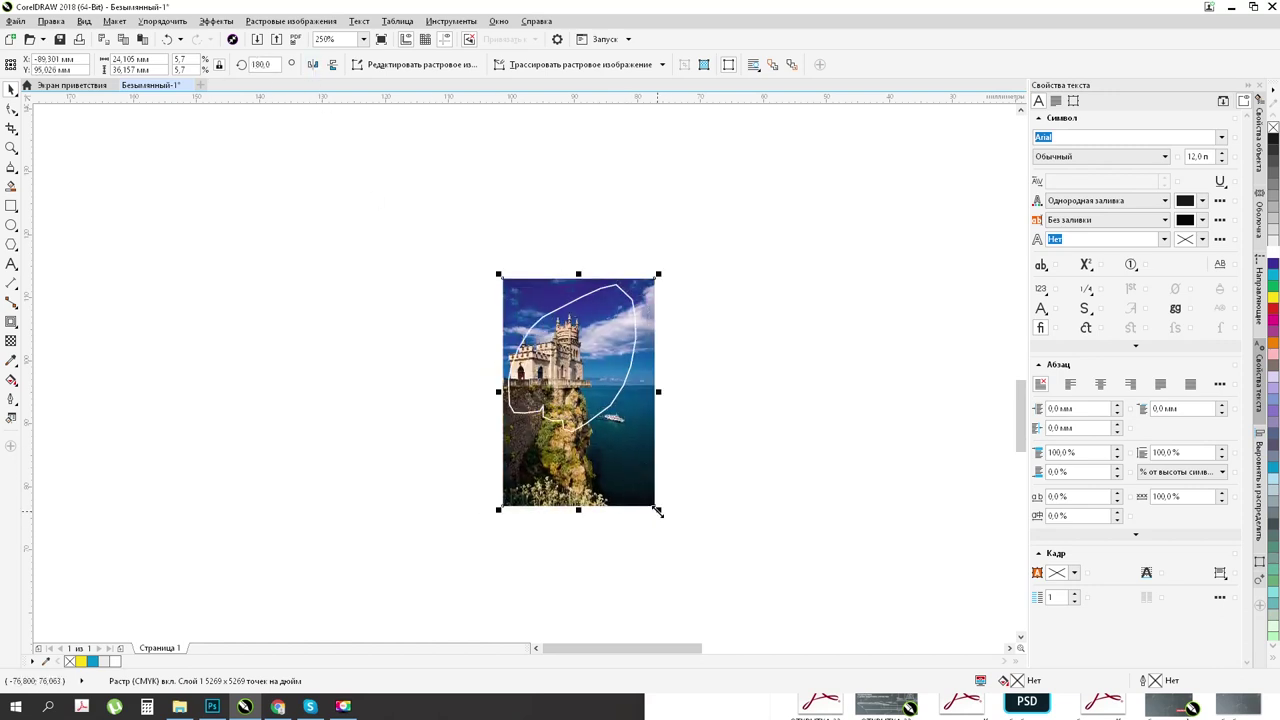
pyautogui.moveTo(498, 274); pyautogui.dragTo(529, 287)
# Step: Select the photo together with the white outline, create their intersection and clear the selection
pyautogui.moveTo(791, 225); pyautogui.dragTo(380, 581)
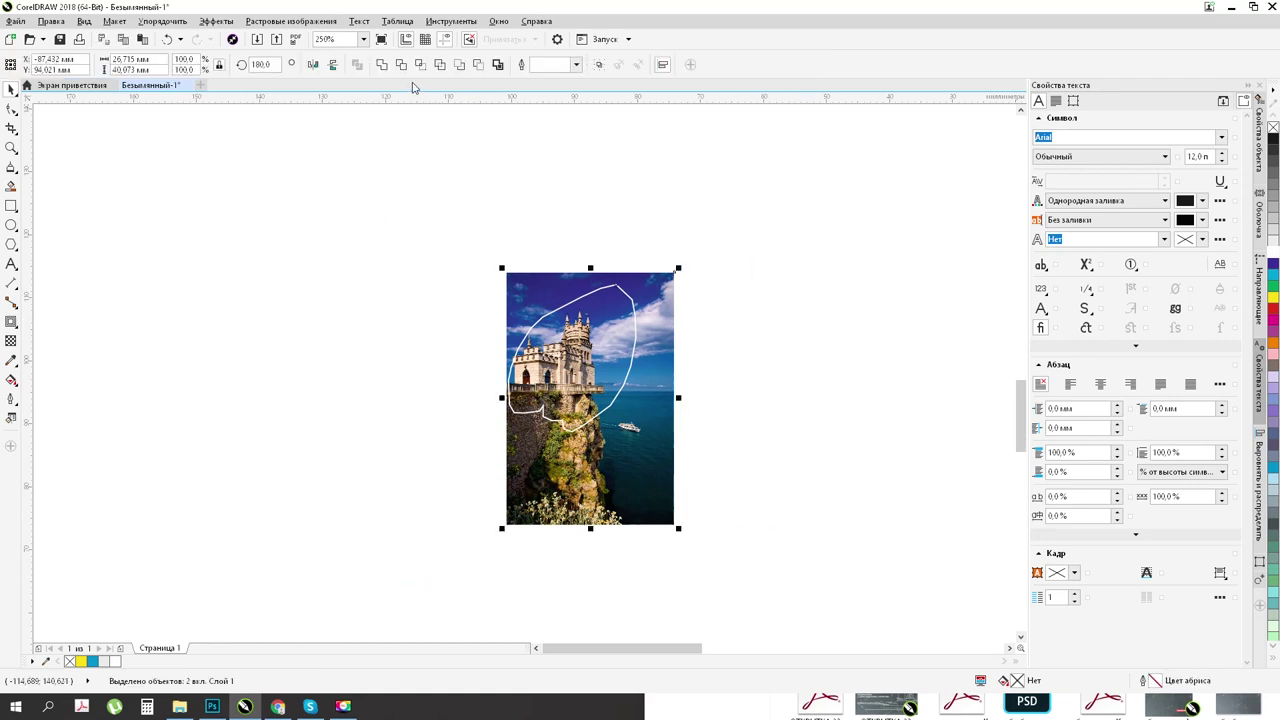
pyautogui.click(420, 64)
pyautogui.click(536, 241)
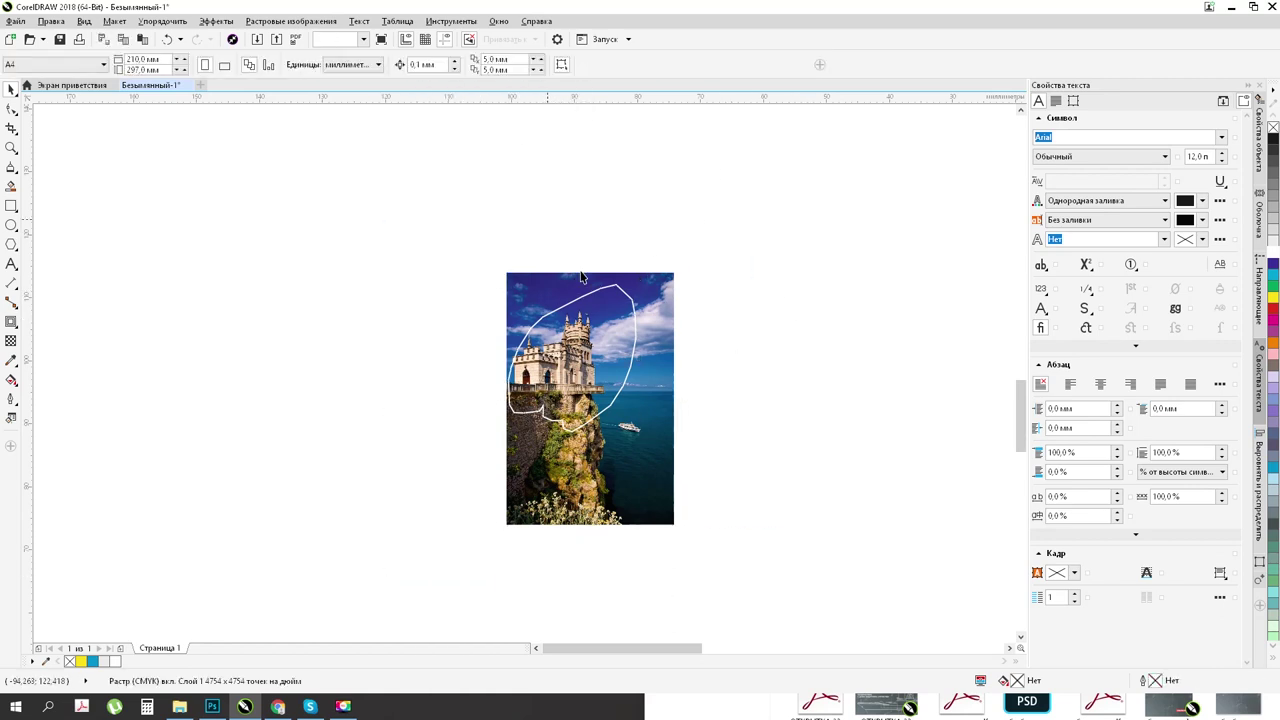
# Step: Delete the leftover full castle photo, move the petal outline aside and recolour its outline black
pyautogui.click(662, 294)
pyautogui.press('Delete')
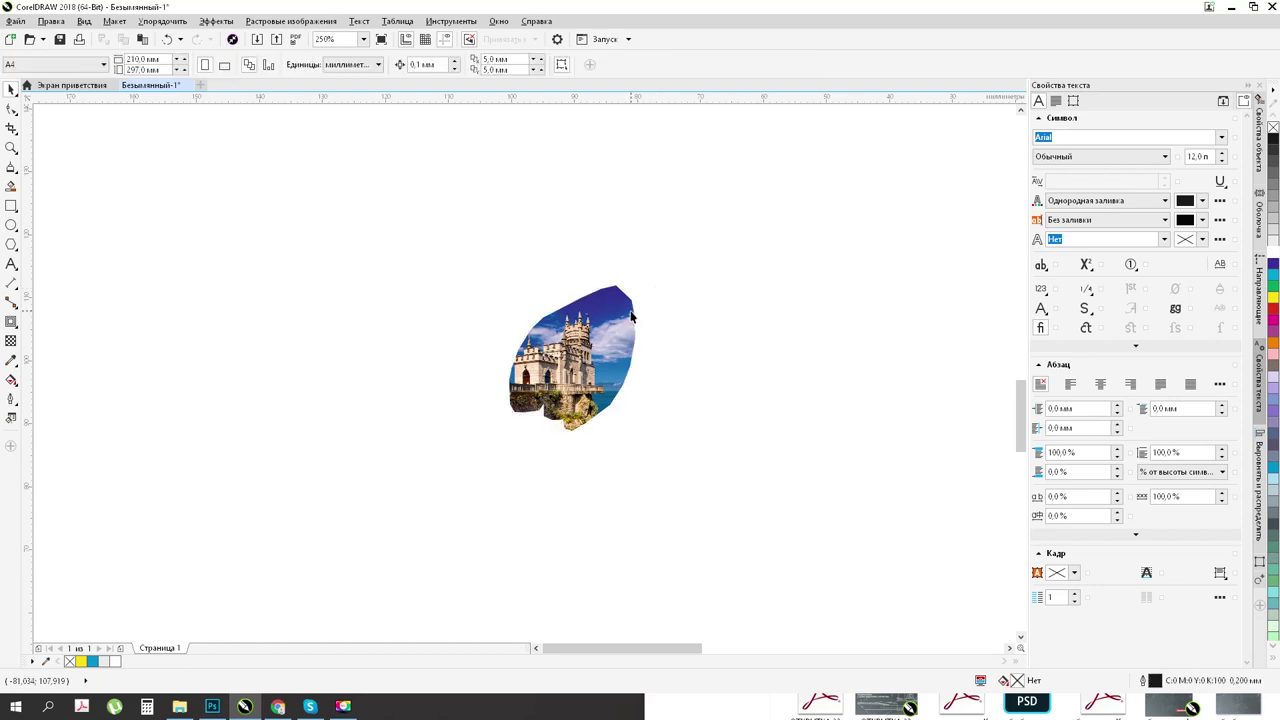
pyautogui.click(631, 316)
pyautogui.moveTo(631, 316); pyautogui.dragTo(423, 243)
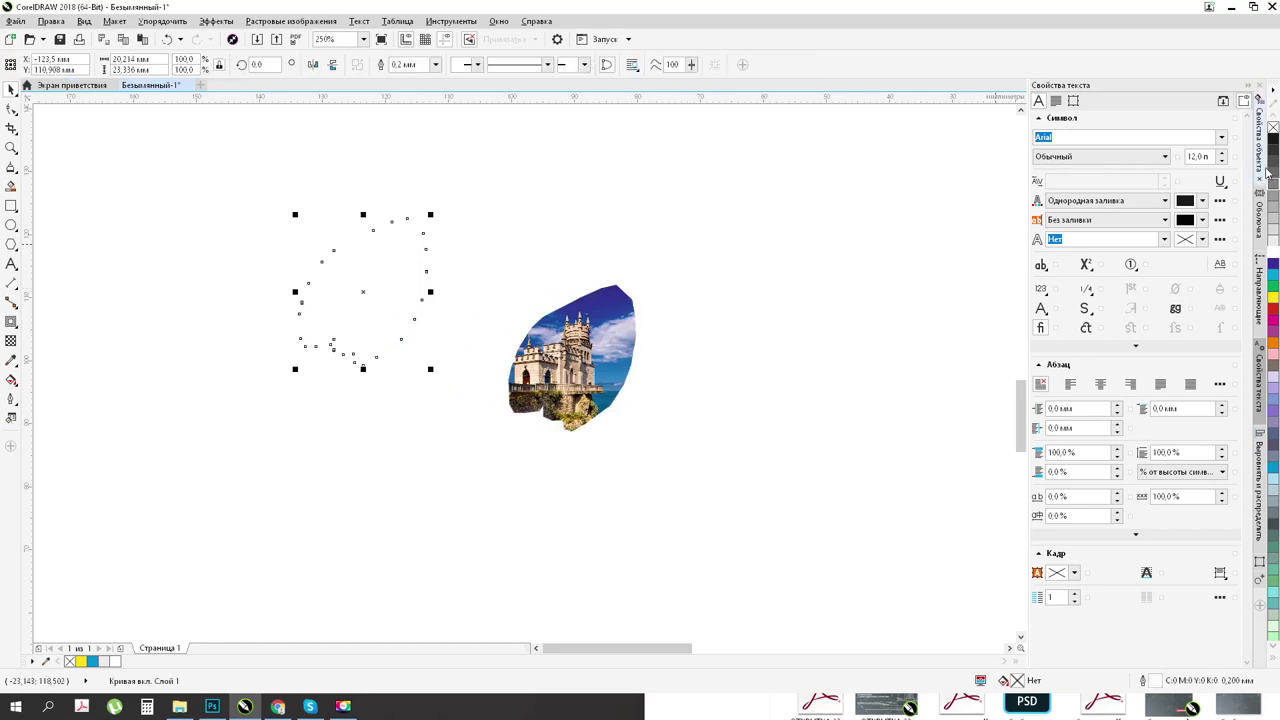
pyautogui.rightClick(1273, 146)
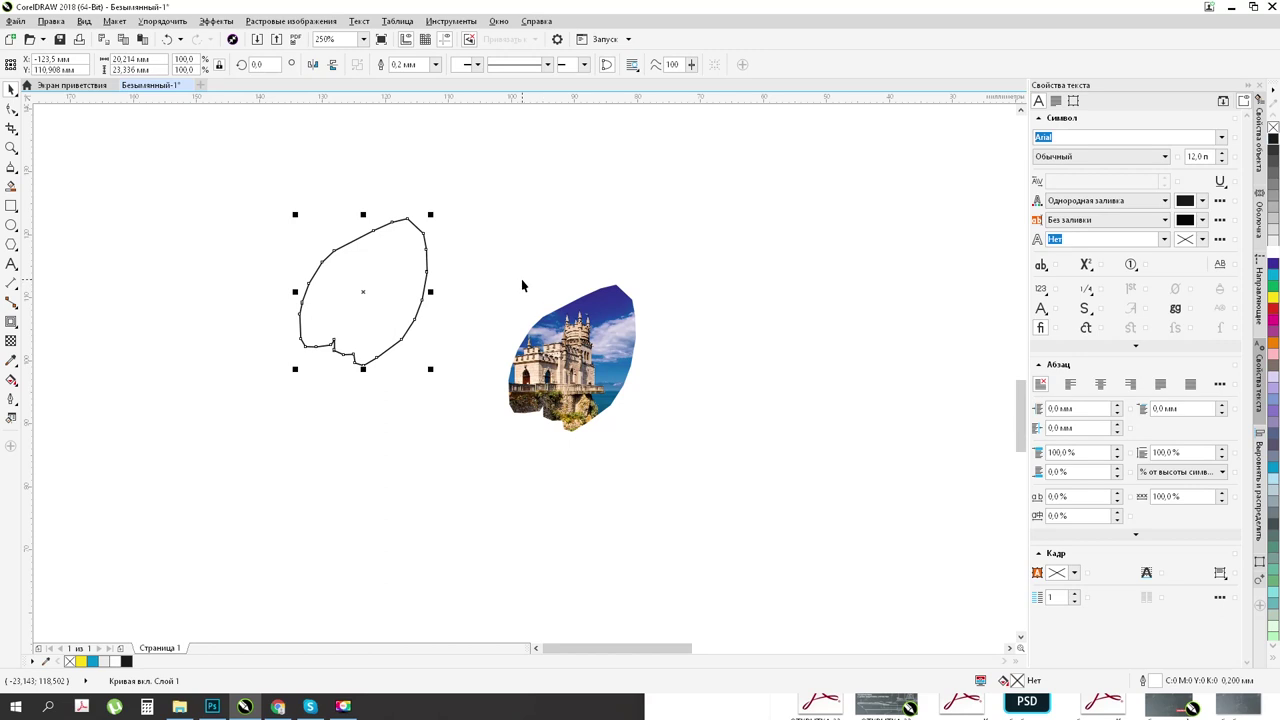
# Step: Move the petal-shaped castle photo onto the petals of the first flower on the page and align it with the yellow outline
pyautogui.click(515, 418)
pyautogui.scroll(-4, 495, 441)
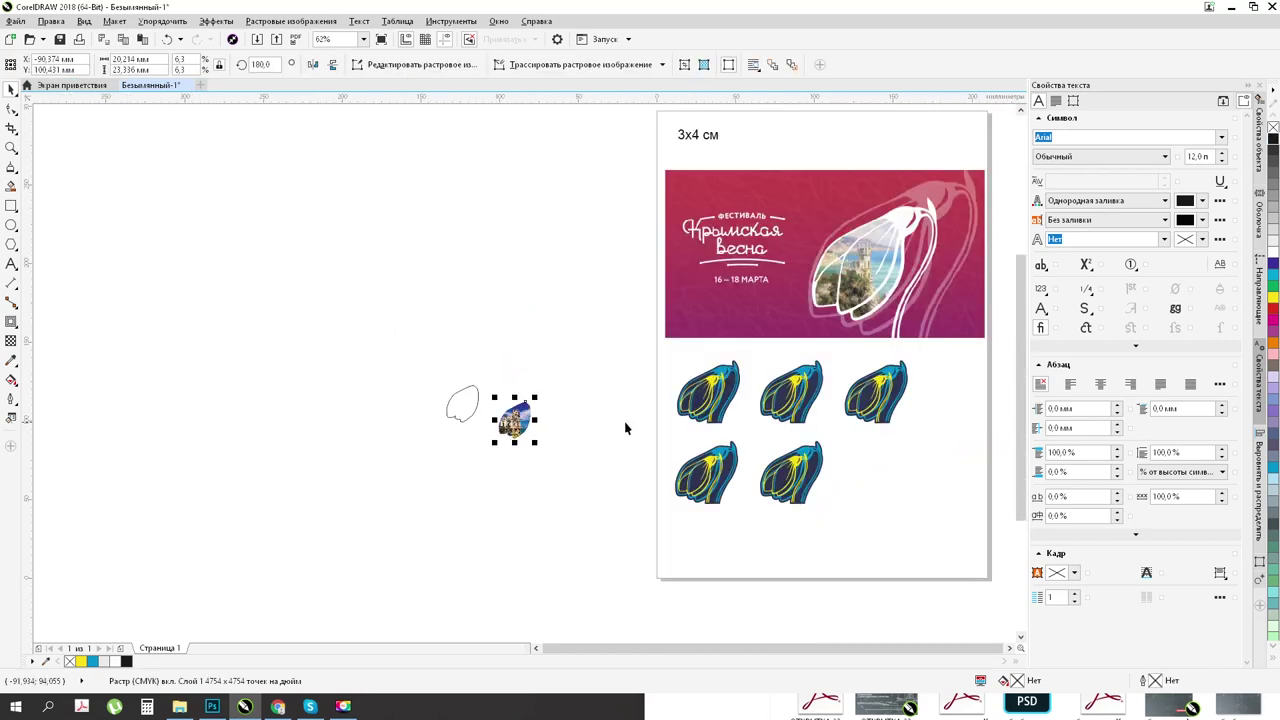
pyautogui.scroll(2, 625, 428)
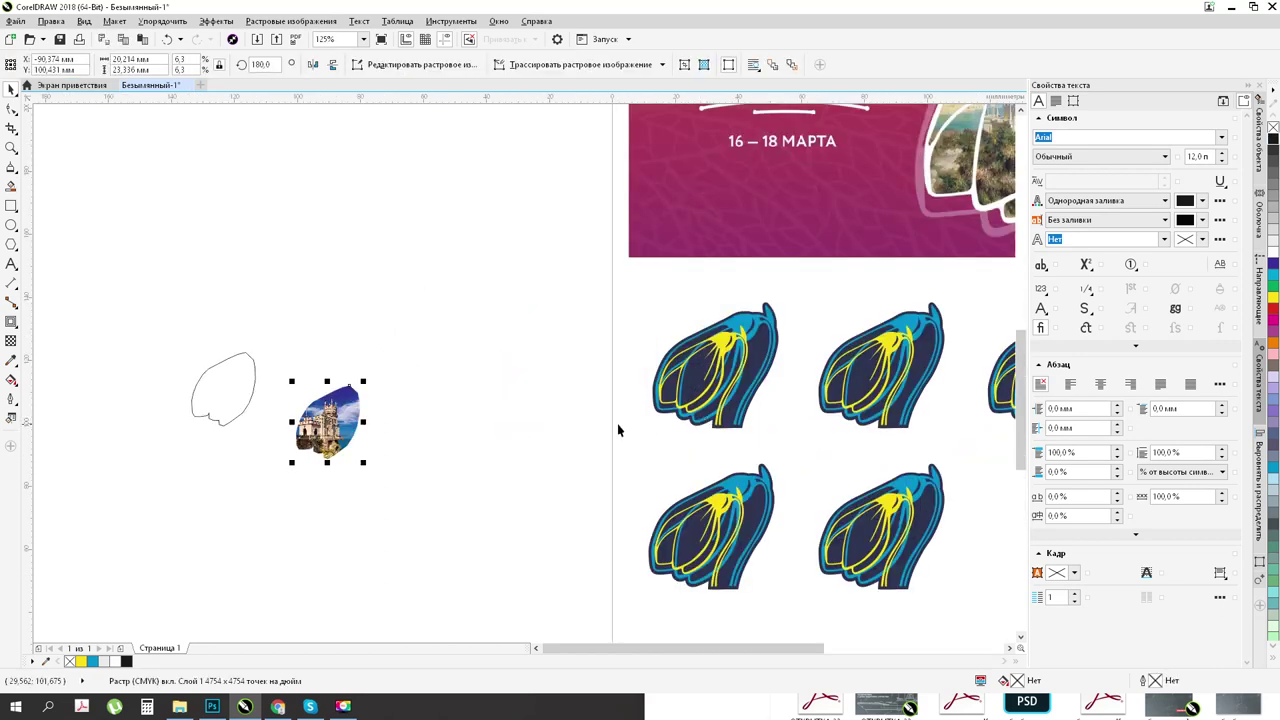
pyautogui.click(708, 370)
pyautogui.scroll(4, 706, 370)
pyautogui.moveTo(682, 368); pyautogui.dragTo(685, 361)
# Step: Place the castle photo in the stacking order directly behind the flower's yellow linework and clear the selection
pyautogui.rightClick(686, 366)
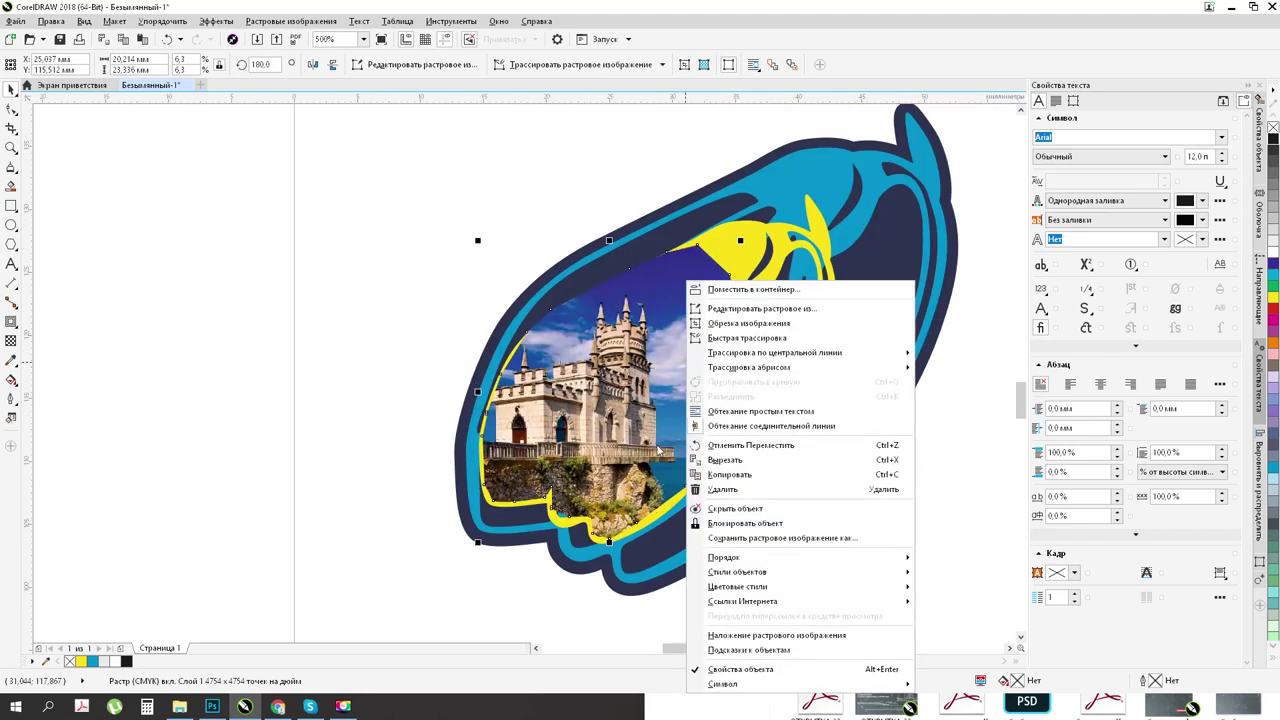
pyautogui.moveTo(724, 557)
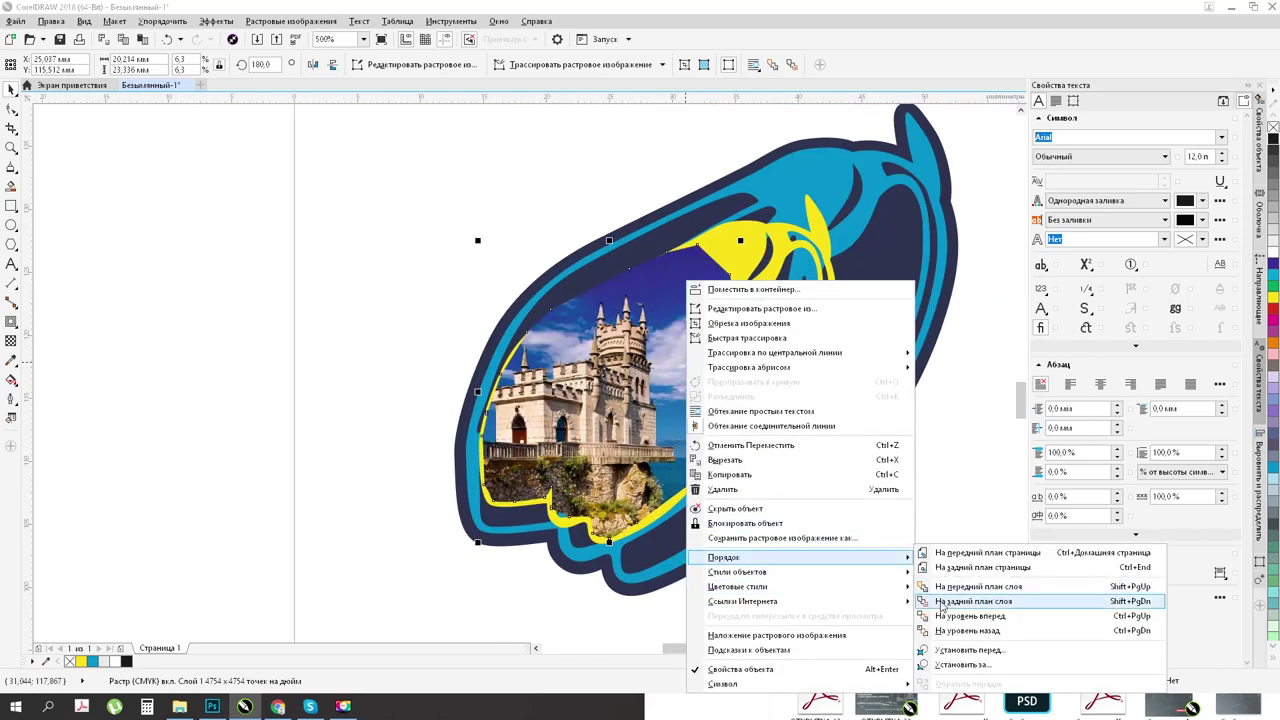
pyautogui.click(966, 665)
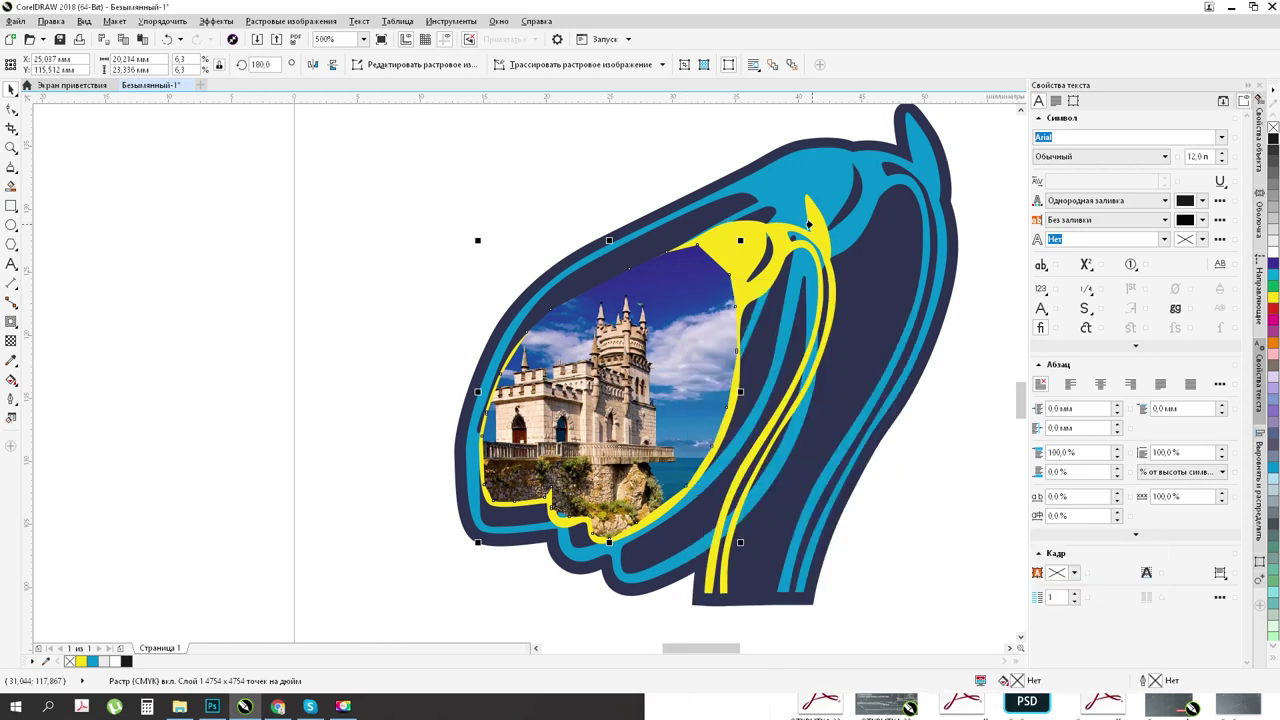
pyautogui.click(808, 224)
pyautogui.click(306, 406)
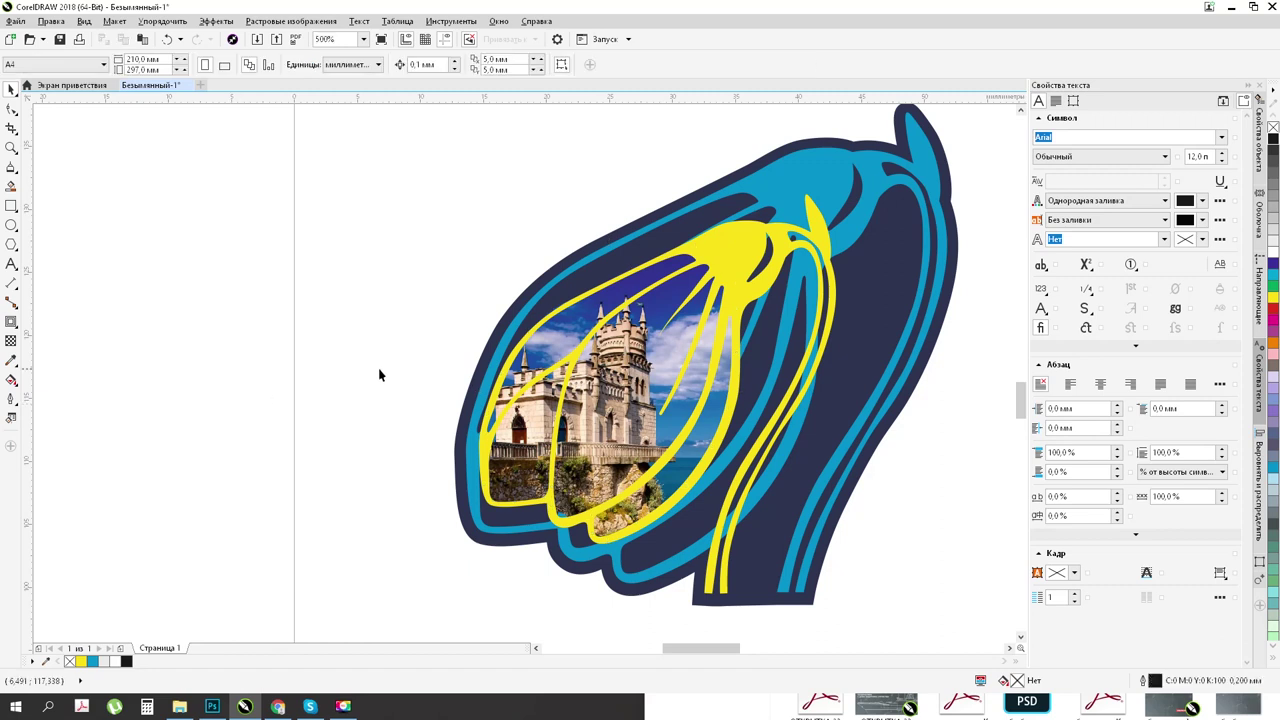
# Step: Delete the four flower copies without the castle photo, keeping only the first flower below the banner
pyautogui.scroll(-2, 453, 378)
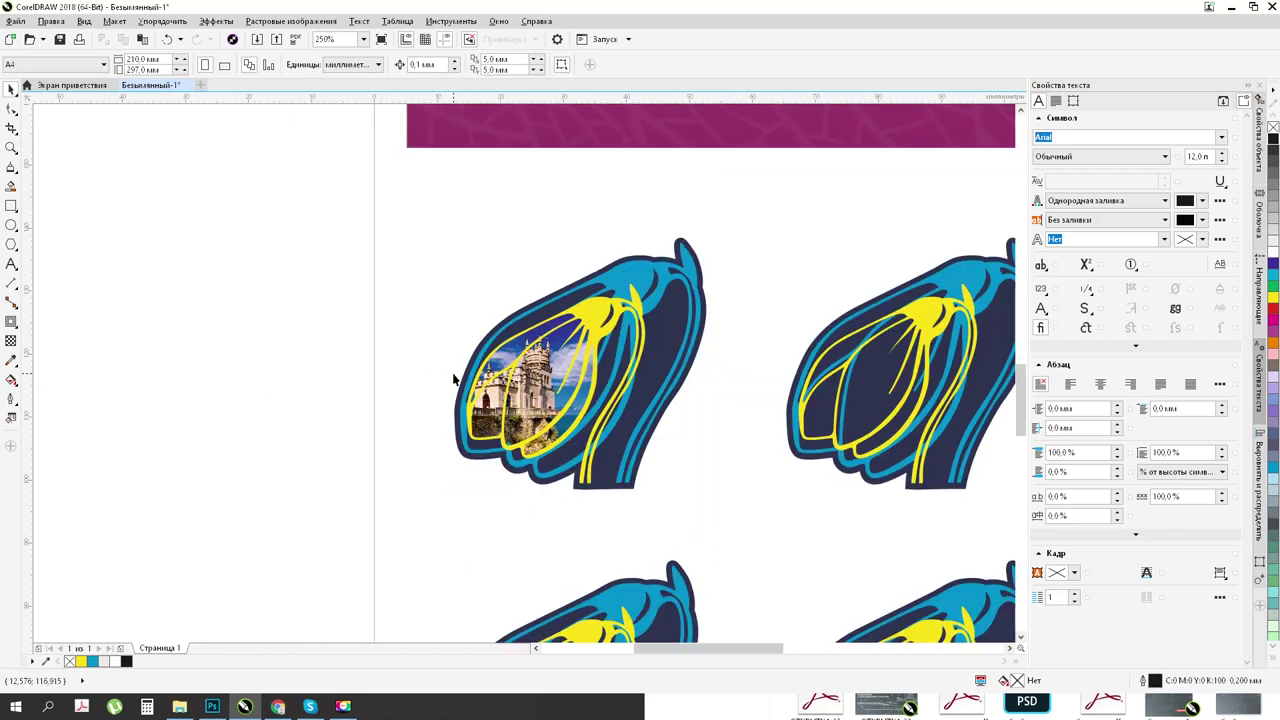
pyautogui.scroll(-4, 685, 431)
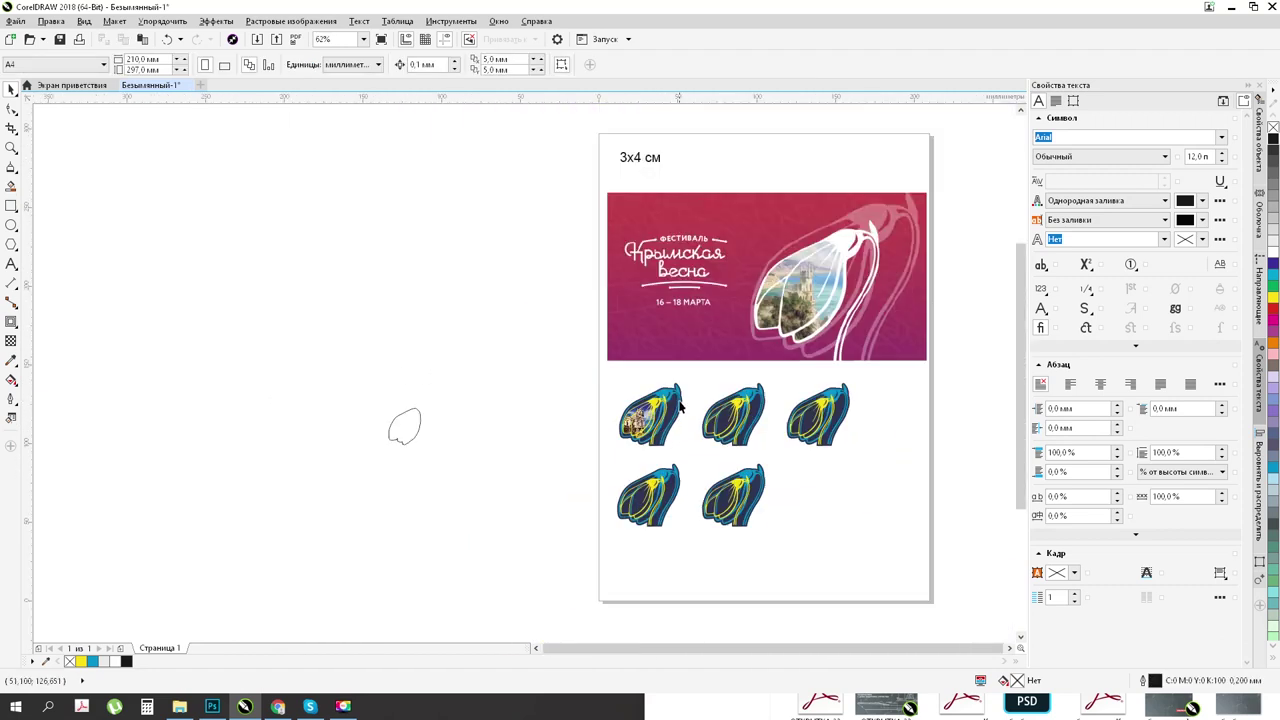
pyautogui.scroll(4, 680, 407)
pyautogui.scroll(-4, 637, 454)
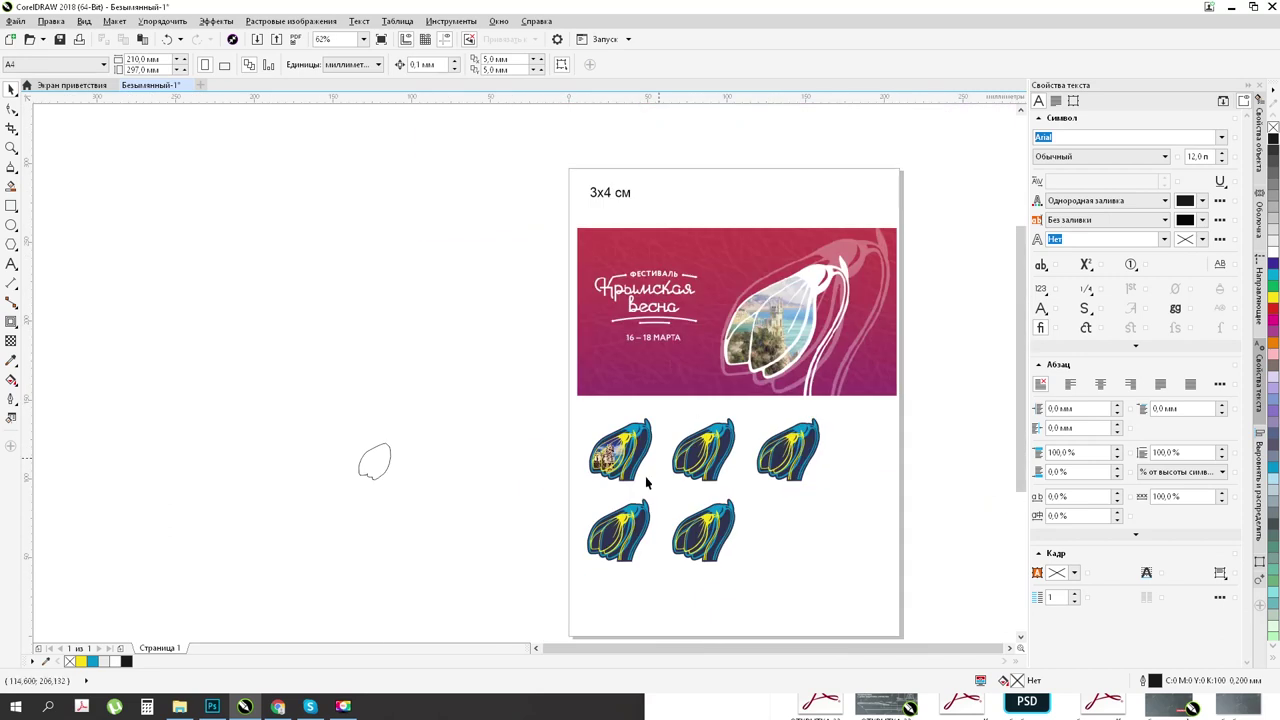
pyautogui.moveTo(853, 516); pyautogui.dragTo(797, 489)
pyautogui.press('Delete')
pyautogui.moveTo(630, 535); pyautogui.dragTo(794, 592)
pyautogui.press('Delete')
# Step: Recolour the flower's yellow linework and its cyan outer linework white
pyautogui.scroll(3, 600, 428)
pyautogui.click(600, 413)
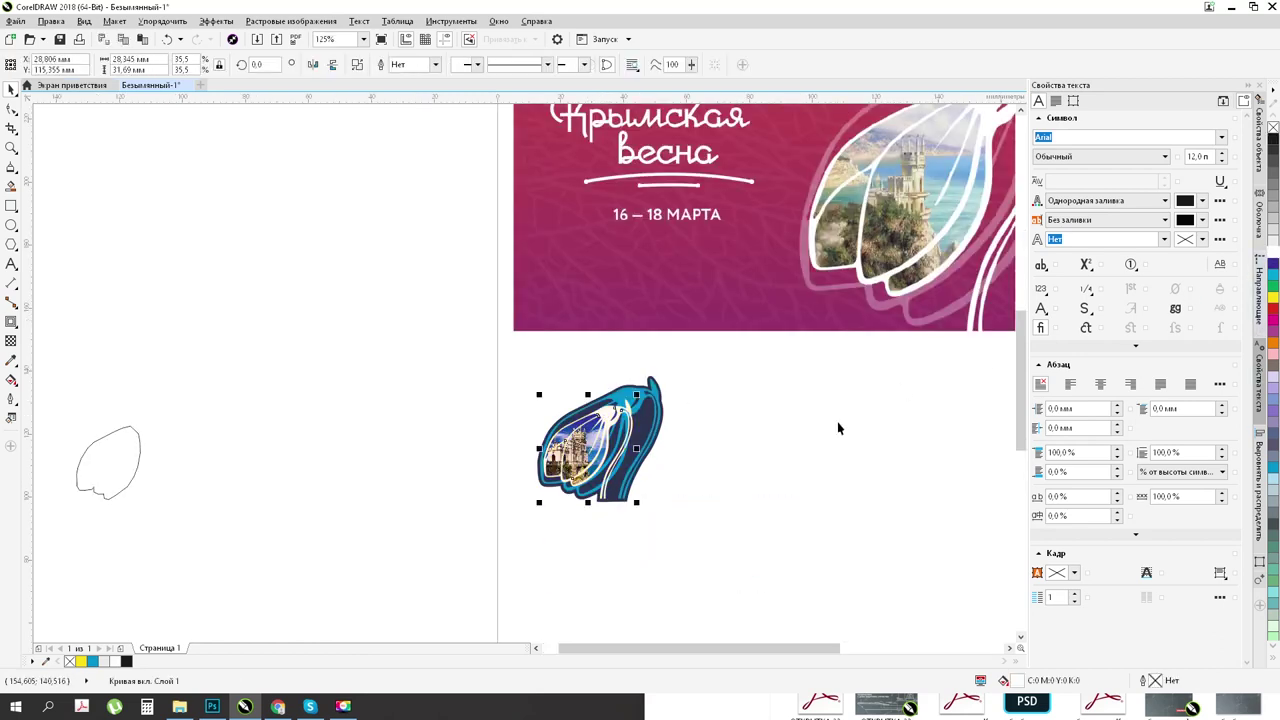
pyautogui.click(791, 471)
pyautogui.click(626, 396)
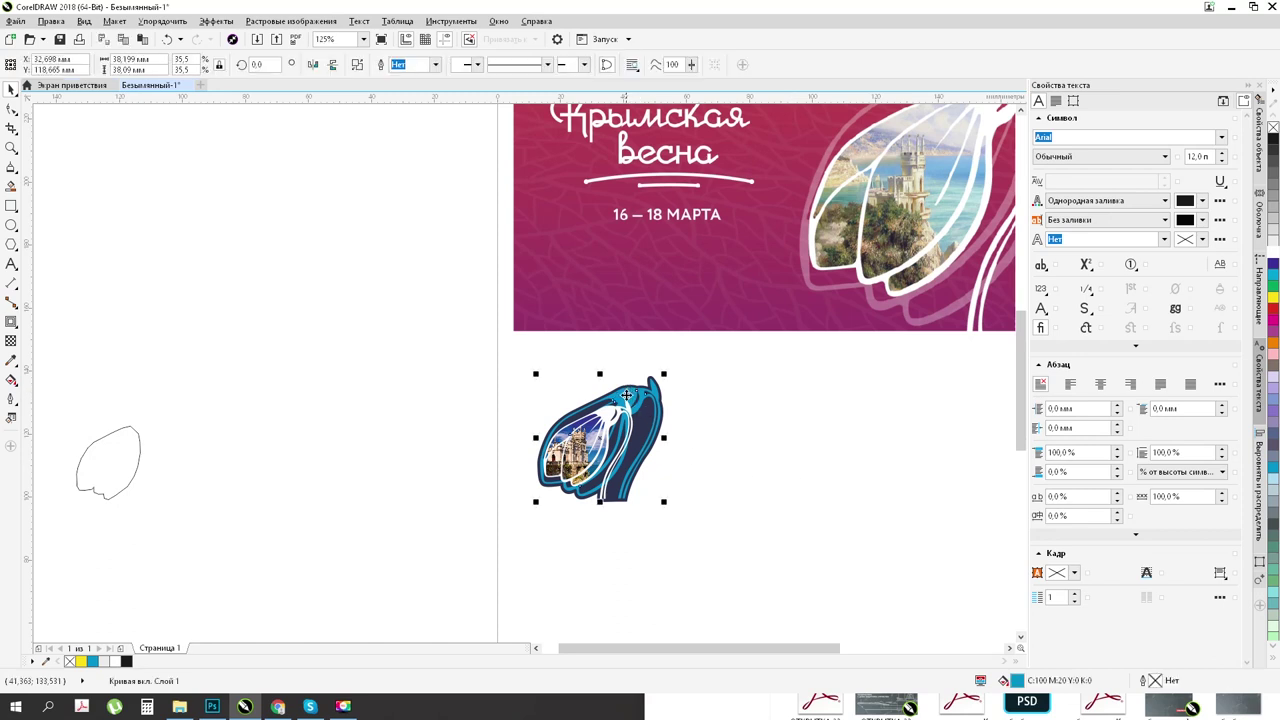
pyautogui.click(1274, 246)
pyautogui.click(1274, 222)
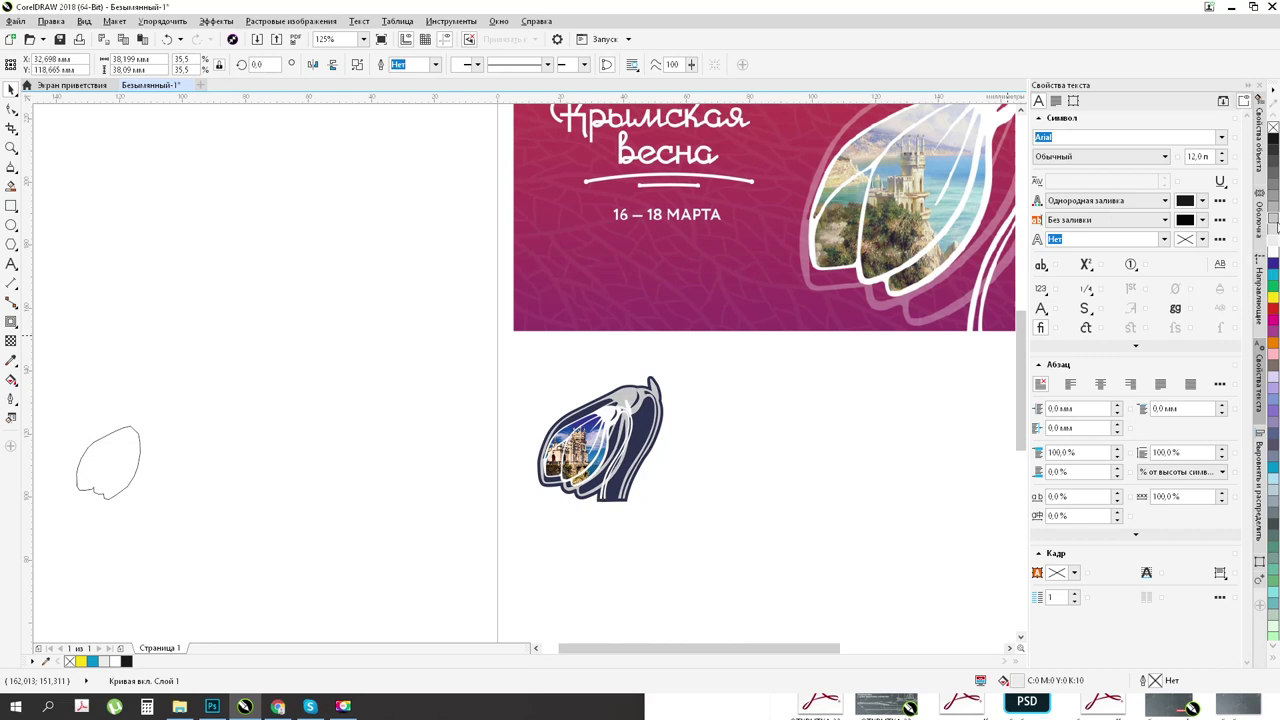
pyautogui.click(1274, 252)
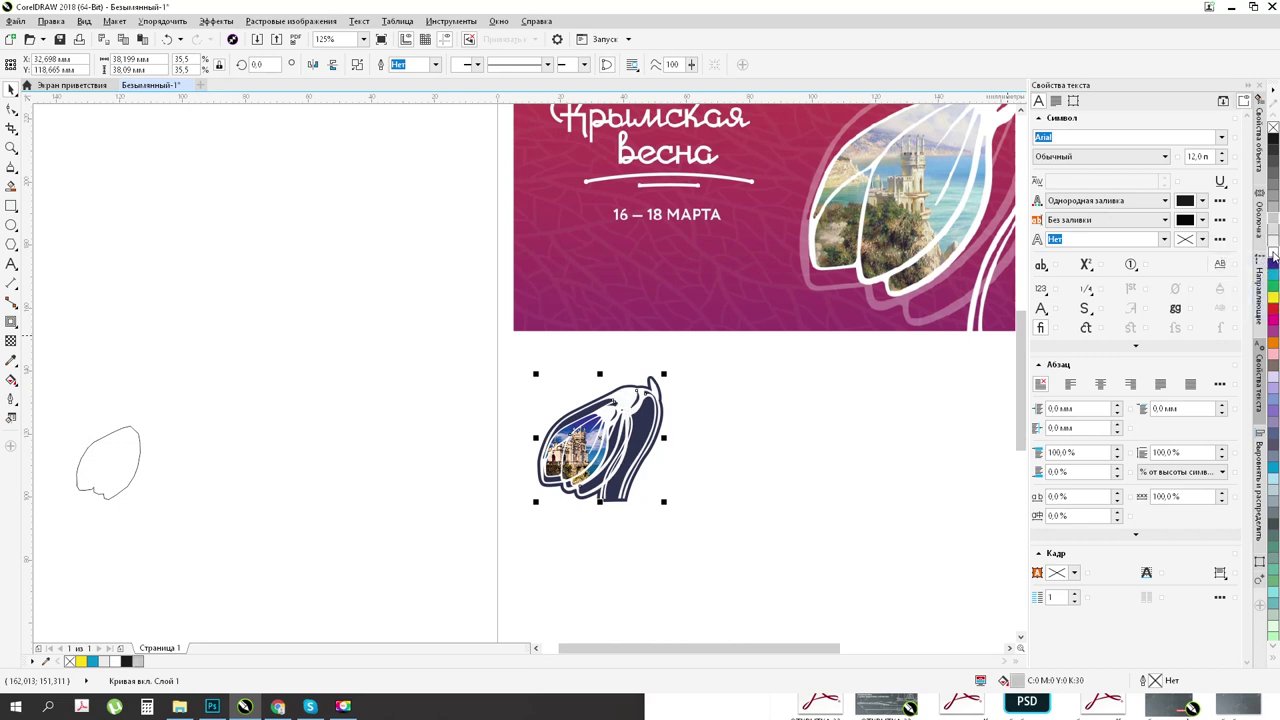
# Step: Apply uniform transparency to the flower's outer white linework and clear the selection
pyautogui.click(11, 341)
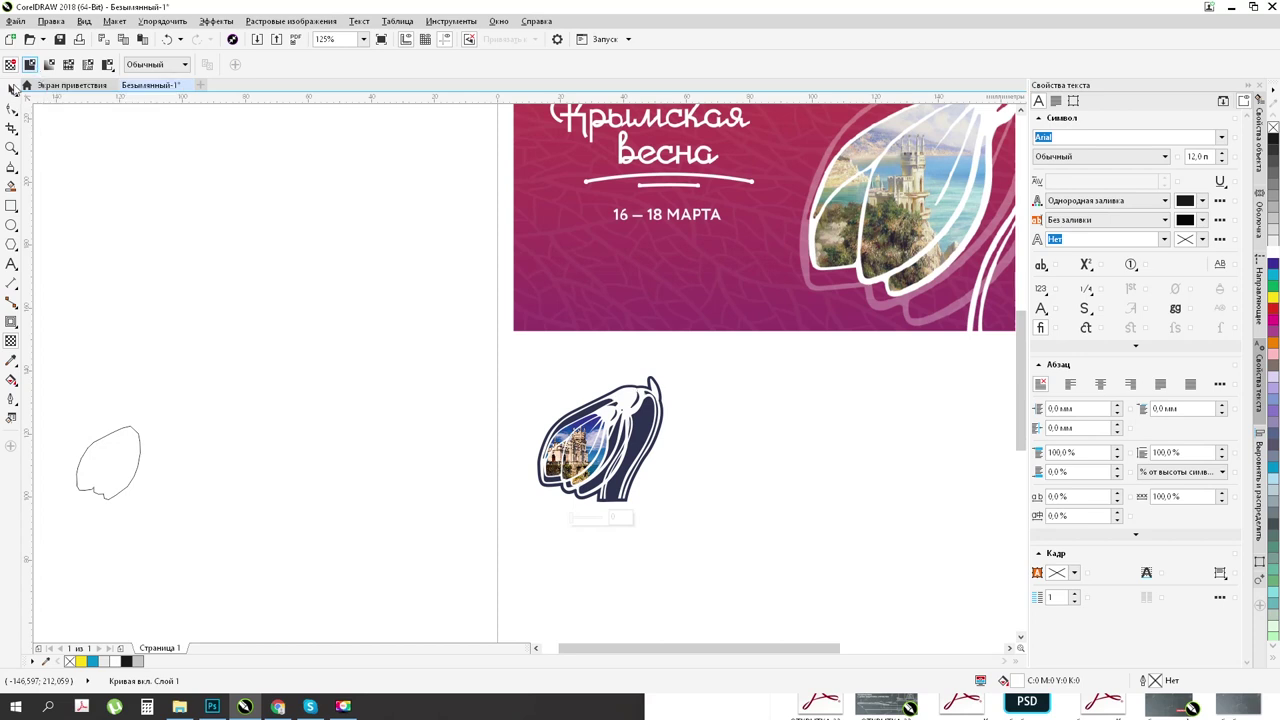
pyautogui.click(12, 88)
pyautogui.click(757, 506)
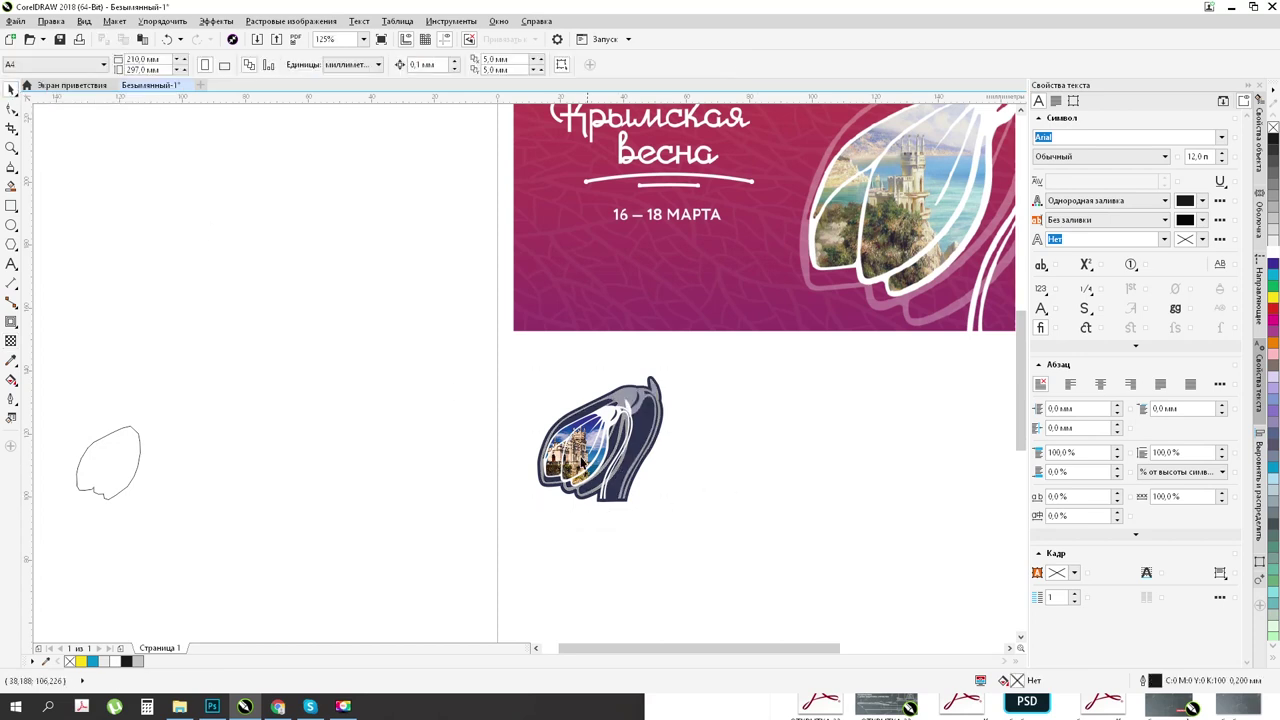
# Step: Remove the surplus nodes along the bottom edge of the dark silhouette at the base of the stem
pyautogui.scroll(2, 615, 410)
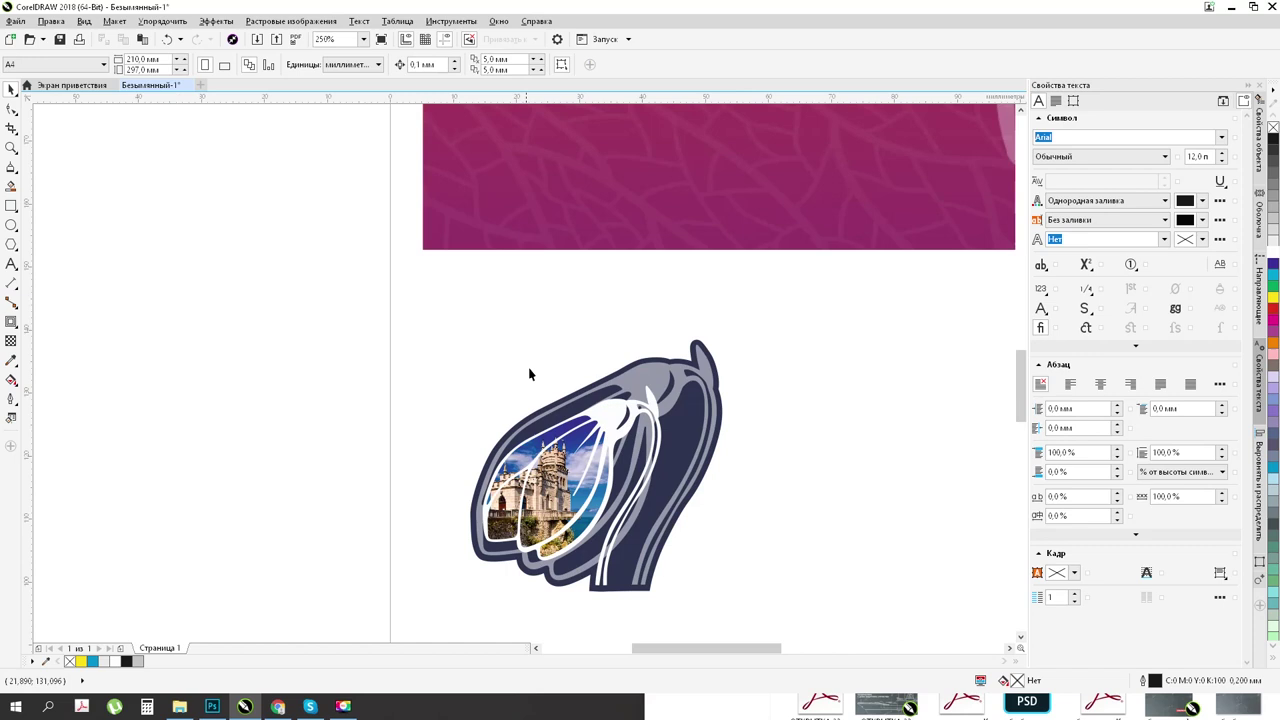
pyautogui.click(620, 594)
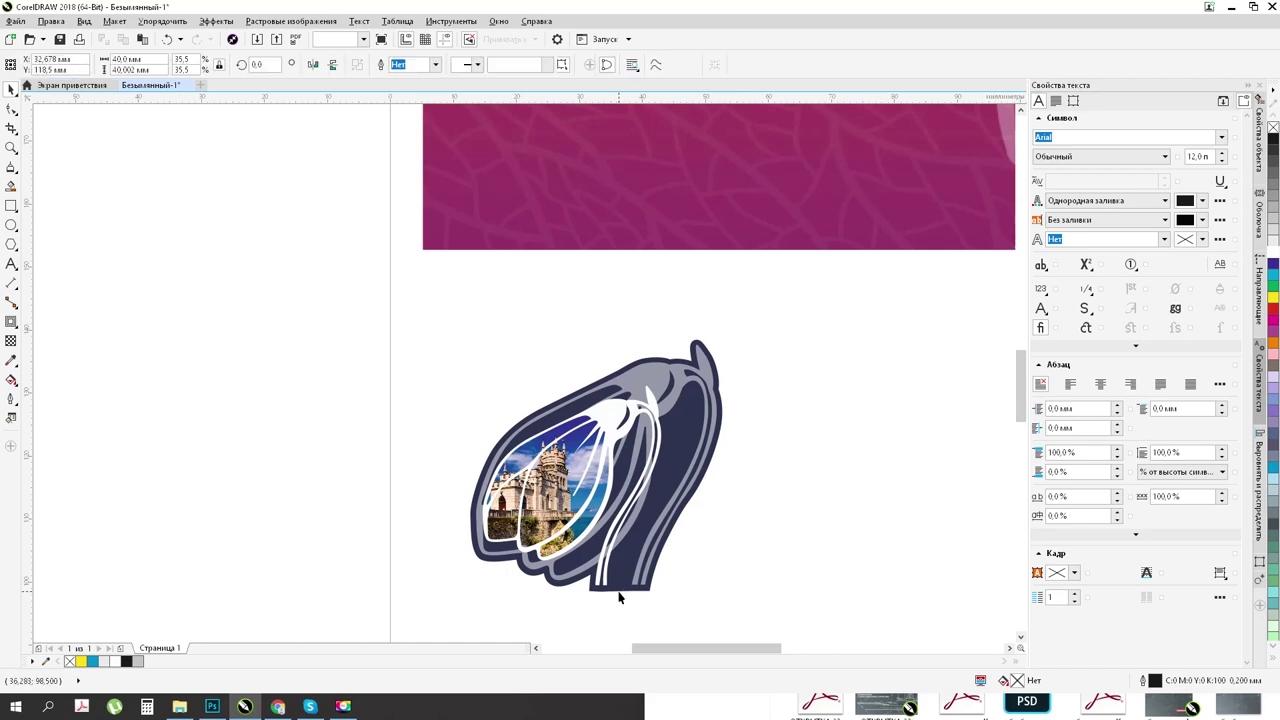
pyautogui.press('F10')
pyautogui.scroll(5, 477, 593)
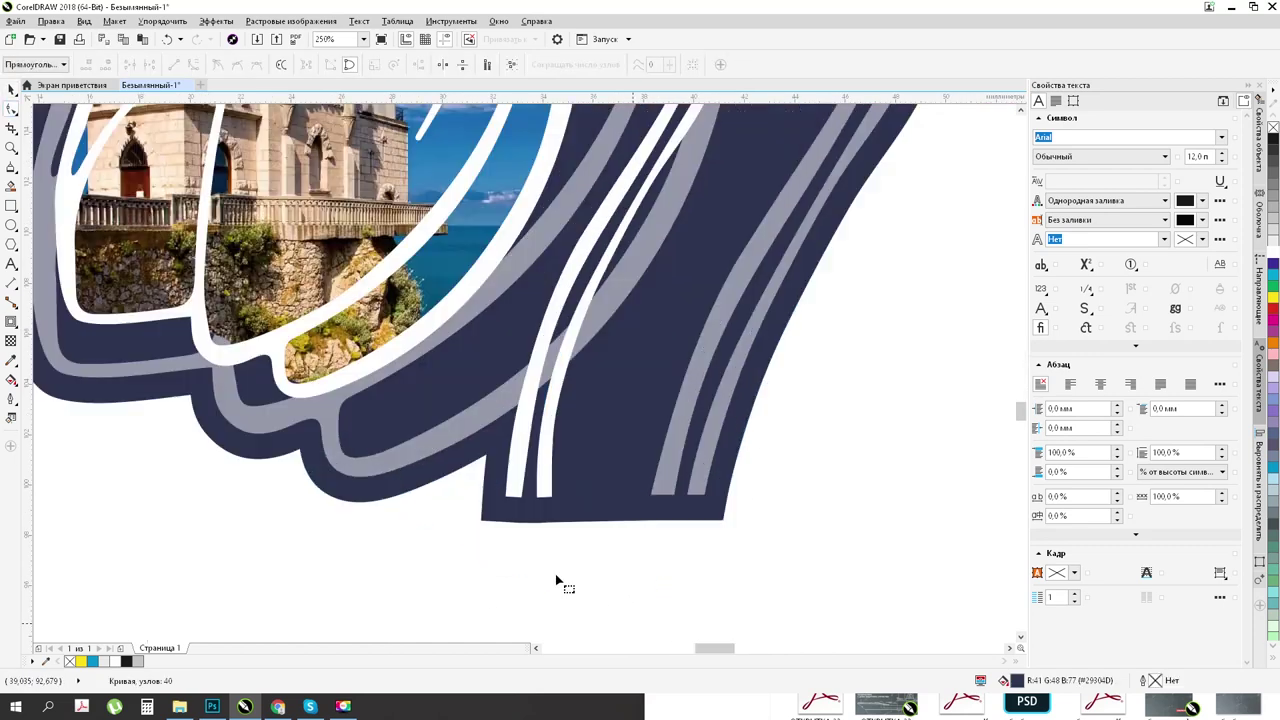
pyautogui.moveTo(449, 513); pyautogui.dragTo(792, 458)
pyautogui.press('Delete')
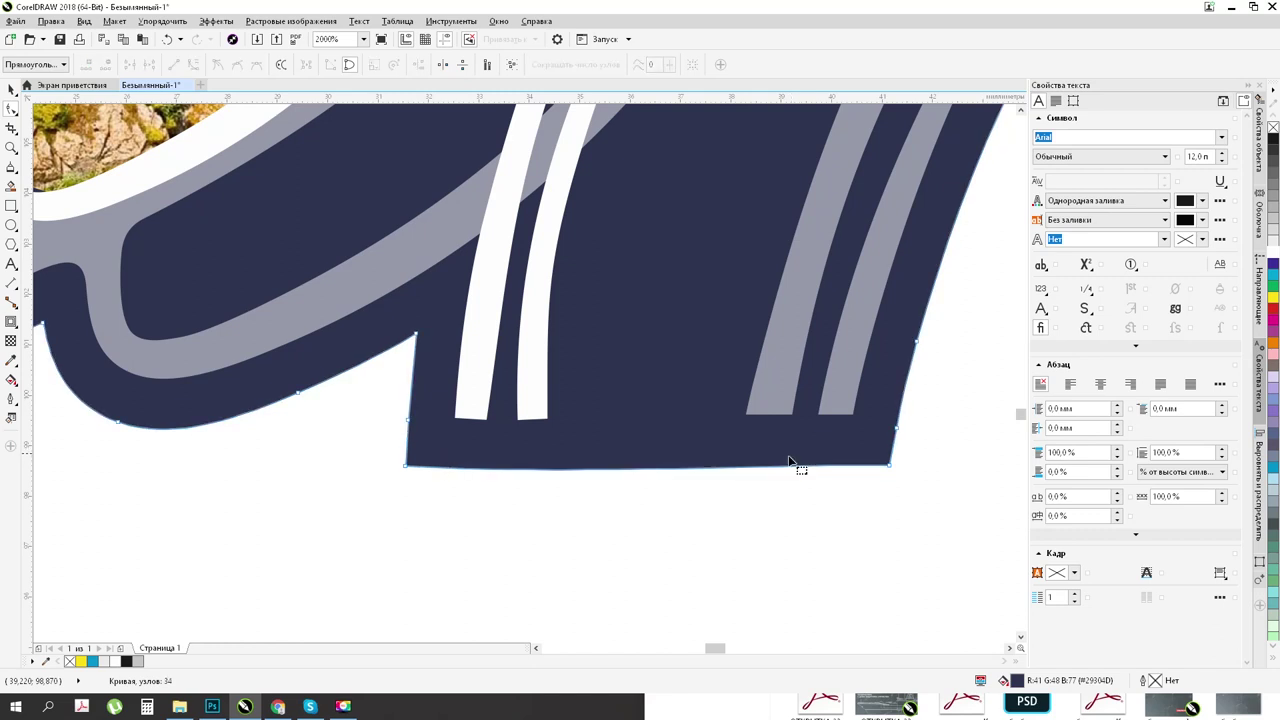
pyautogui.click(9, 90)
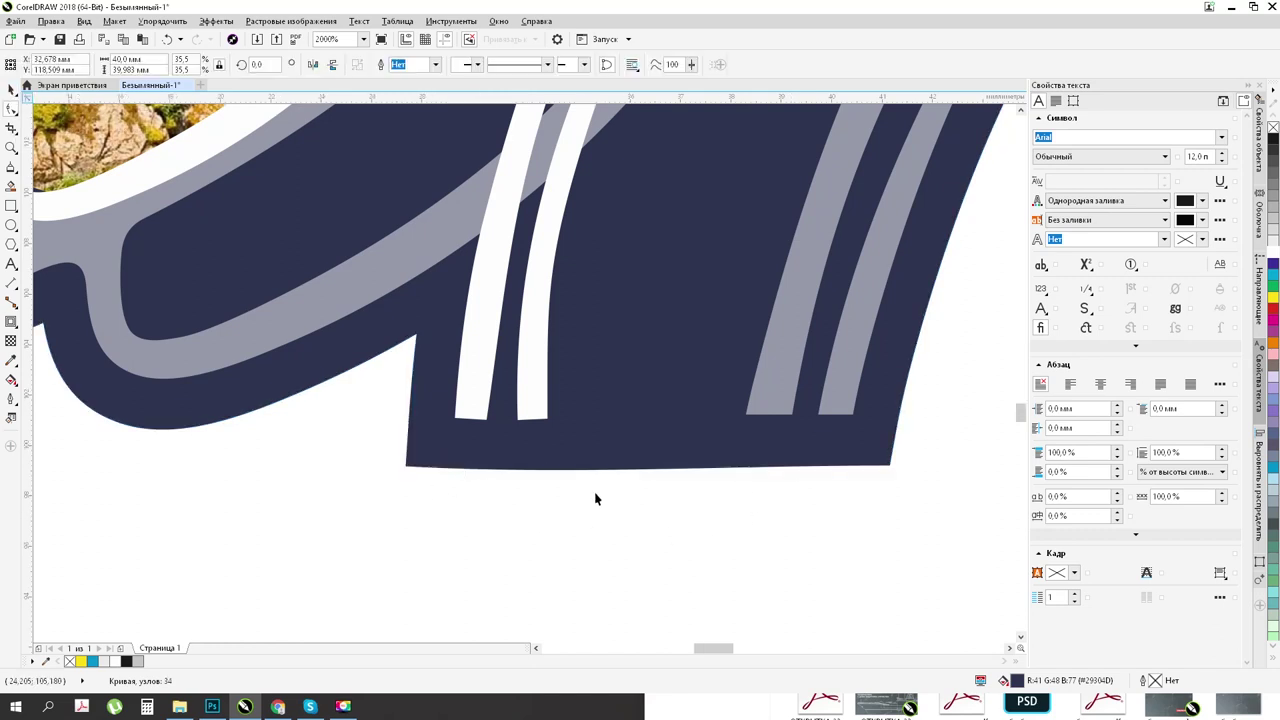
# Step: Sample the crimson (#A63255) from the festival banner and fill the flower's dark silhouette with it
pyautogui.scroll(-6, 560, 490)
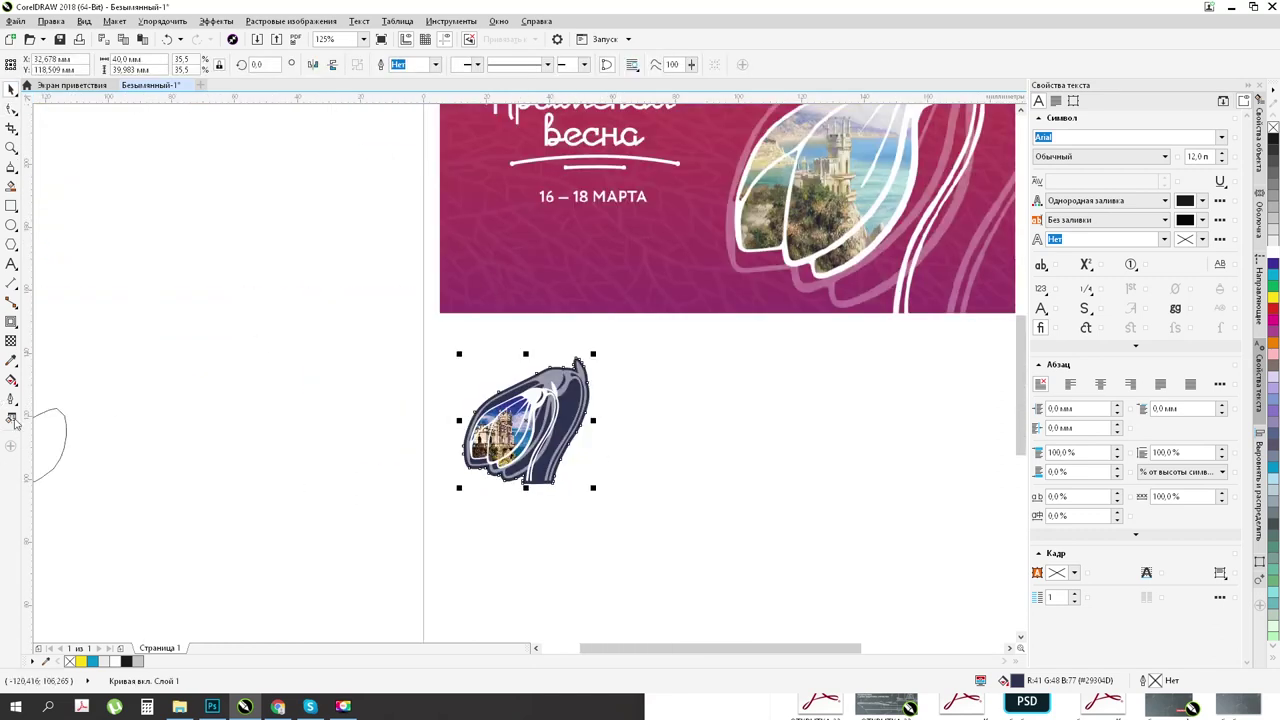
pyautogui.click(46, 661)
pyautogui.click(657, 173)
pyautogui.click(150, 661)
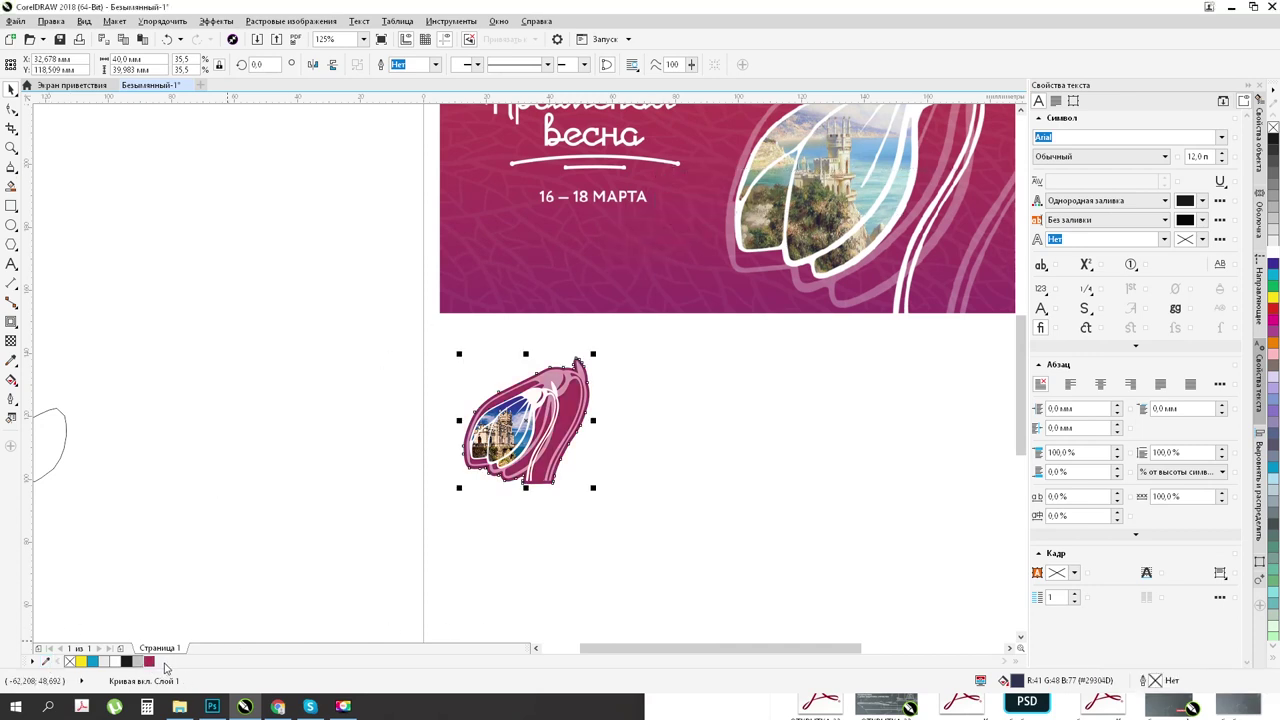
pyautogui.click(495, 559)
# Step: Change the silhouette's solid crimson fill to a fountain fill, keeping the banner and flower in view beside the fill settings
pyautogui.scroll(2, 535, 487)
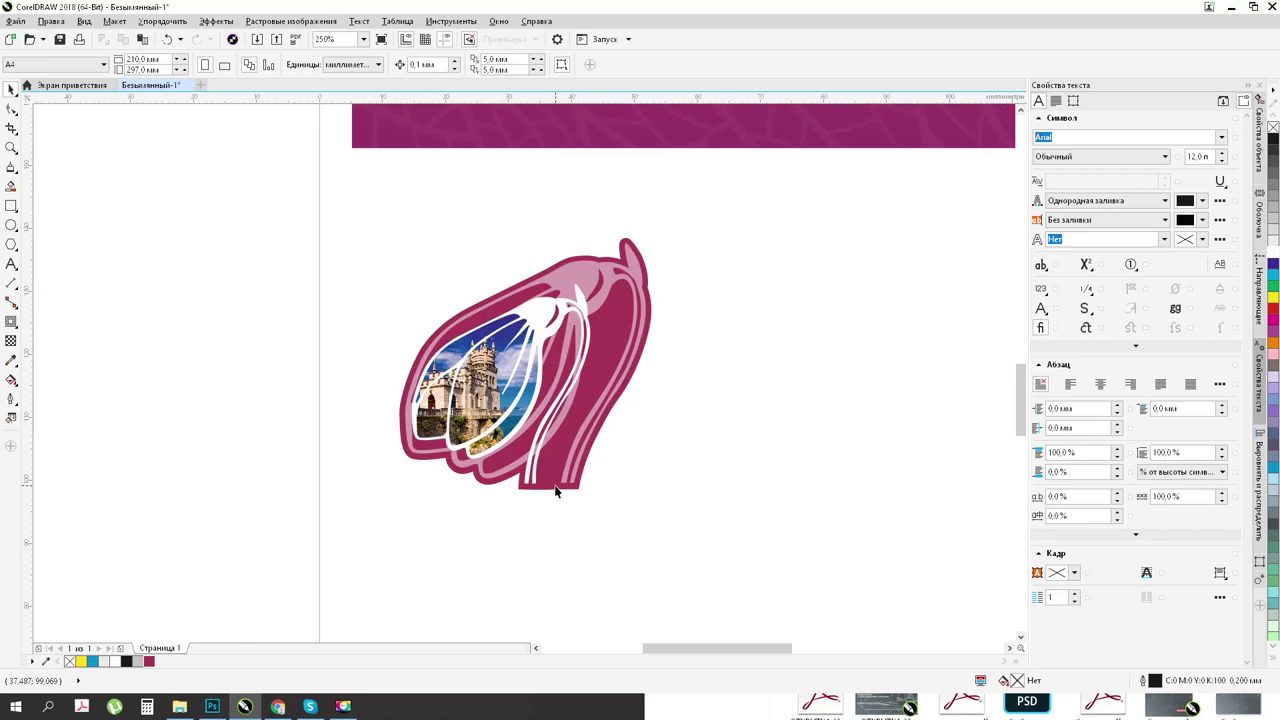
pyautogui.click(556, 487)
pyautogui.scroll(-4, 525, 522)
pyautogui.scroll(1, 556, 503)
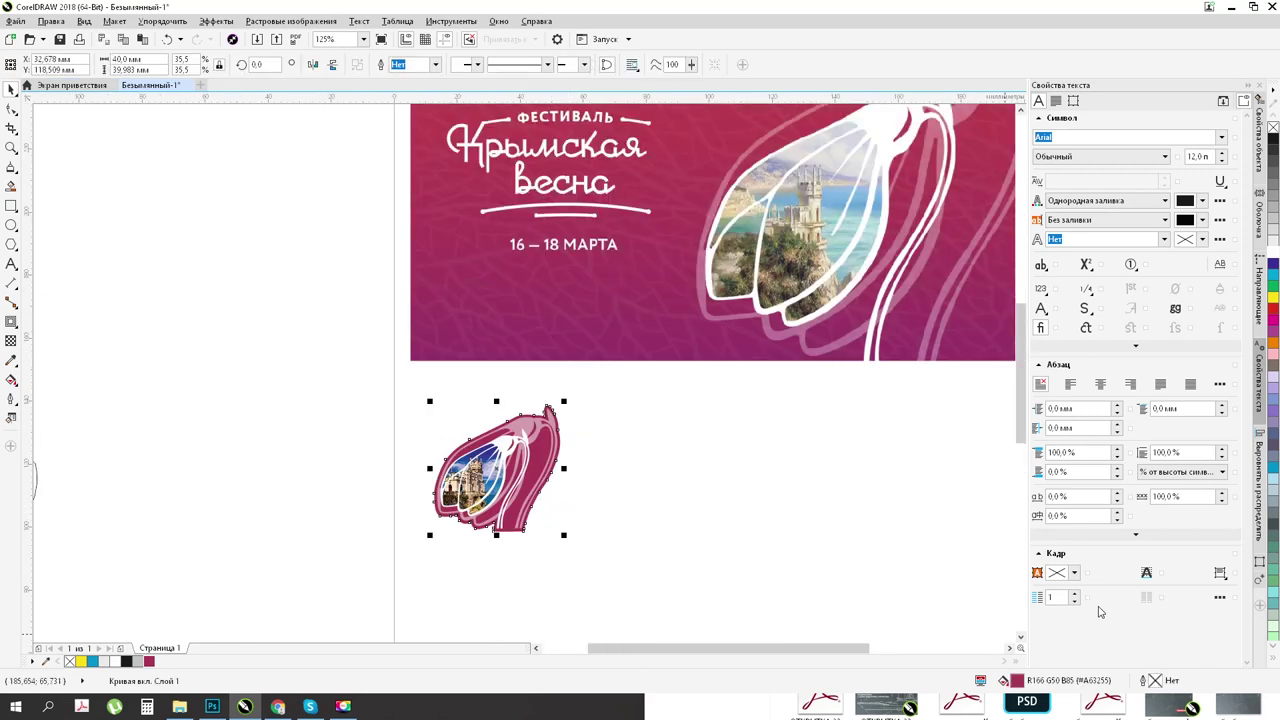
pyautogui.doubleClick(1017, 680)
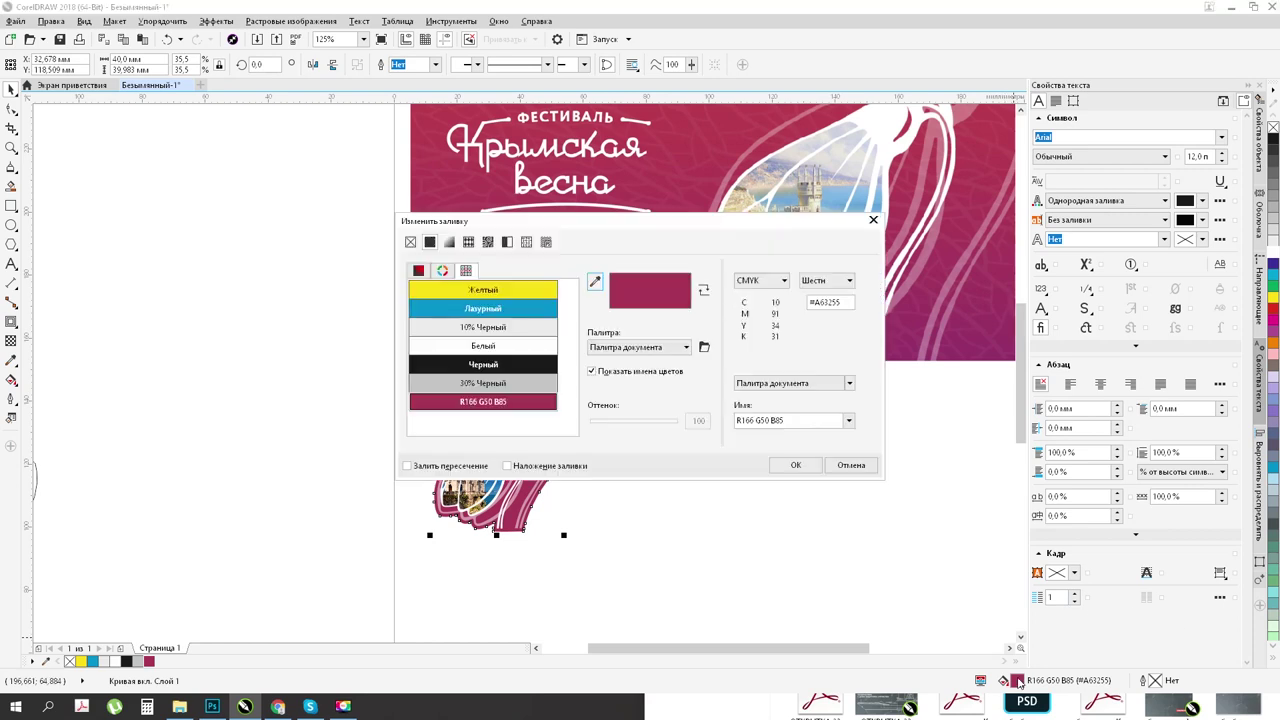
pyautogui.click(449, 242)
pyautogui.moveTo(493, 222); pyautogui.dragTo(766, 307)
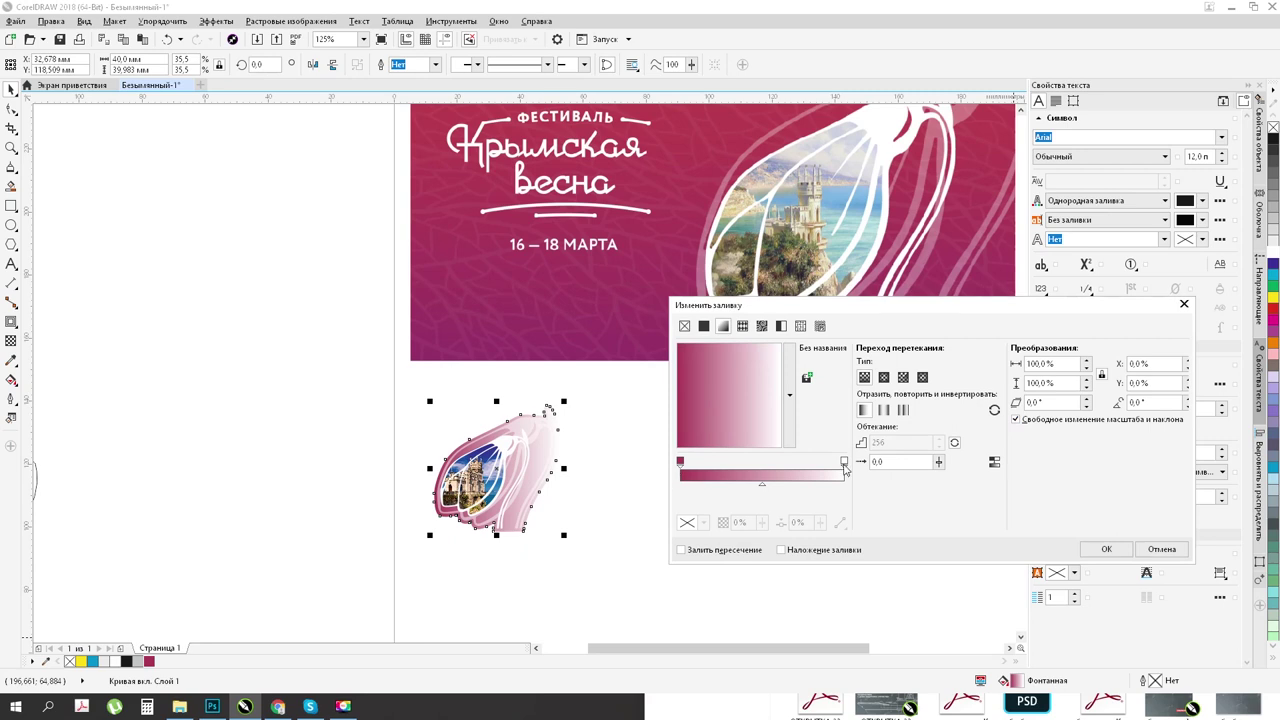
# Step: Set the gradient's start colour to the purple sampled from the banner's lower edge
pyautogui.click(682, 463)
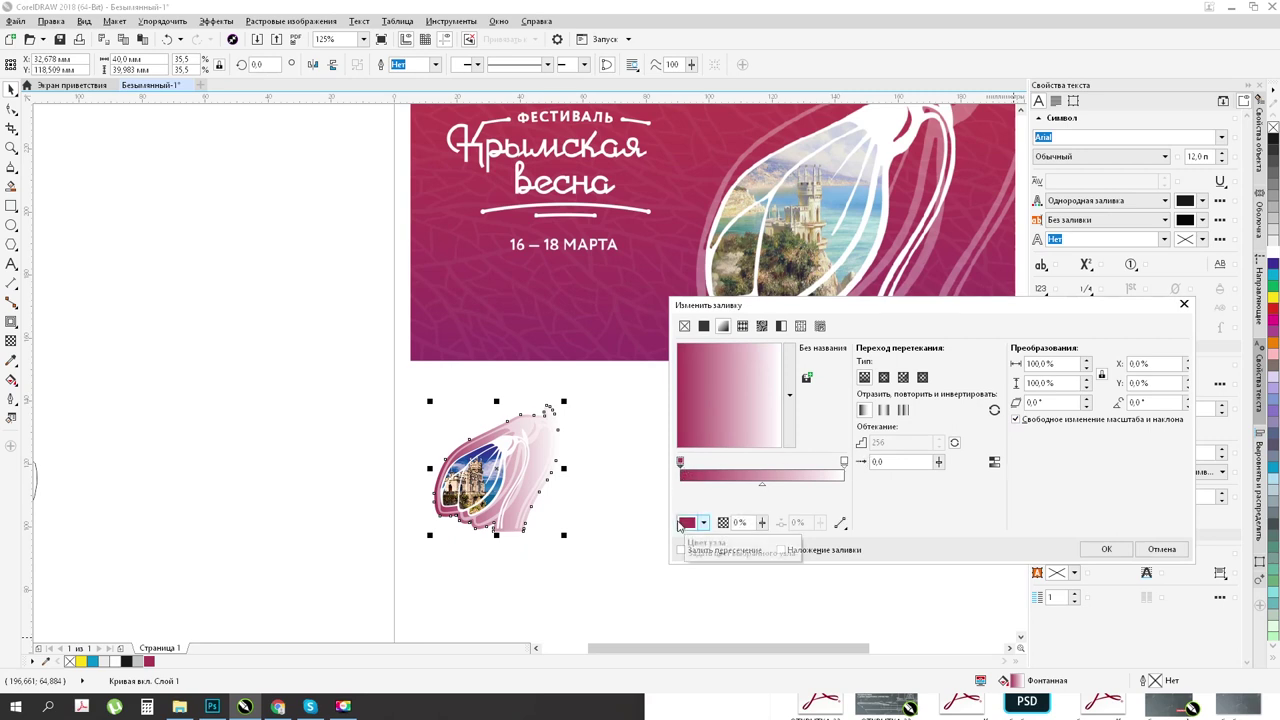
pyautogui.click(688, 522)
pyautogui.click(732, 377)
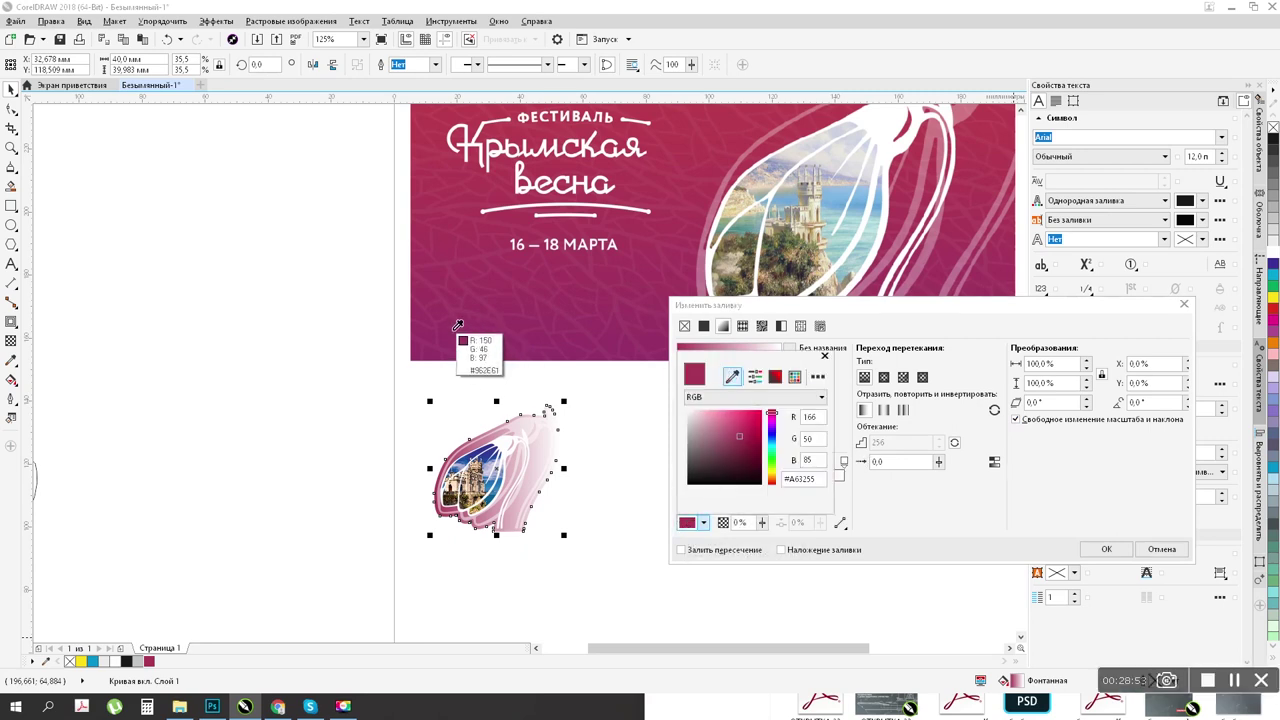
pyautogui.click(485, 353)
pyautogui.click(897, 521)
# Step: Set the gradient's end colour to the red (#B8374B) sampled from the upper part of the banner
pyautogui.click(844, 462)
pyautogui.click(687, 524)
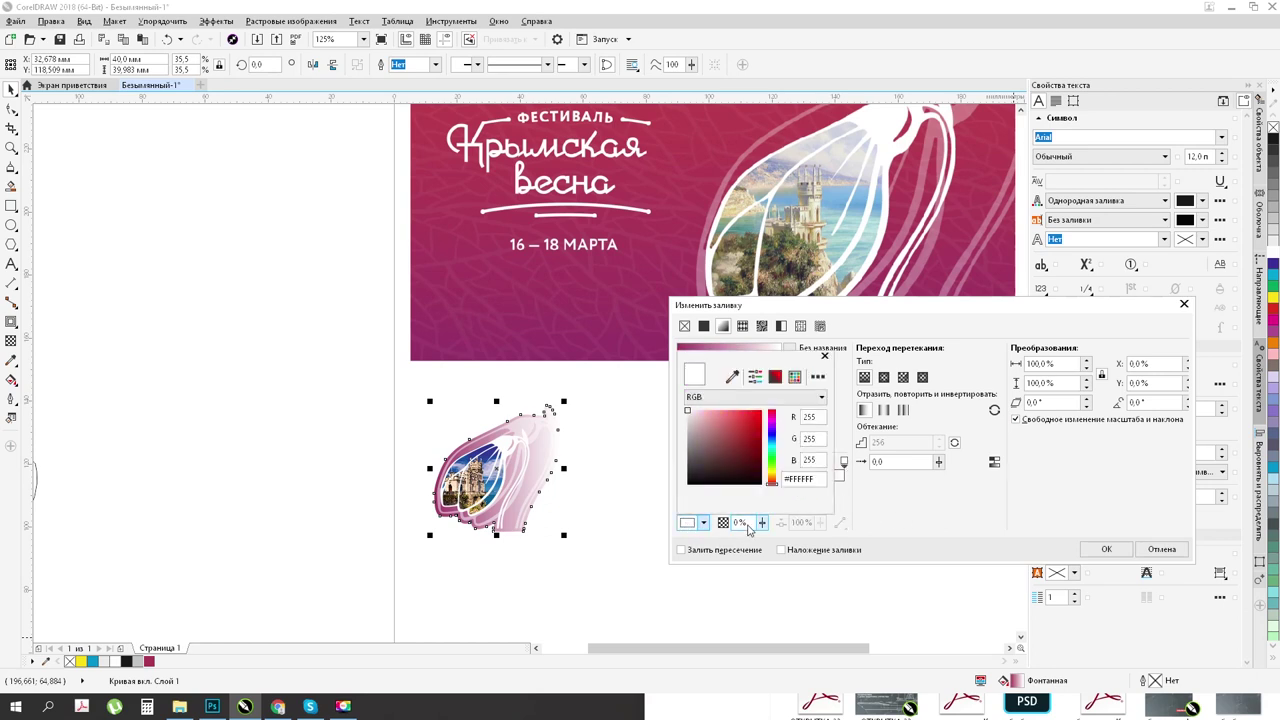
pyautogui.click(732, 377)
pyautogui.click(725, 118)
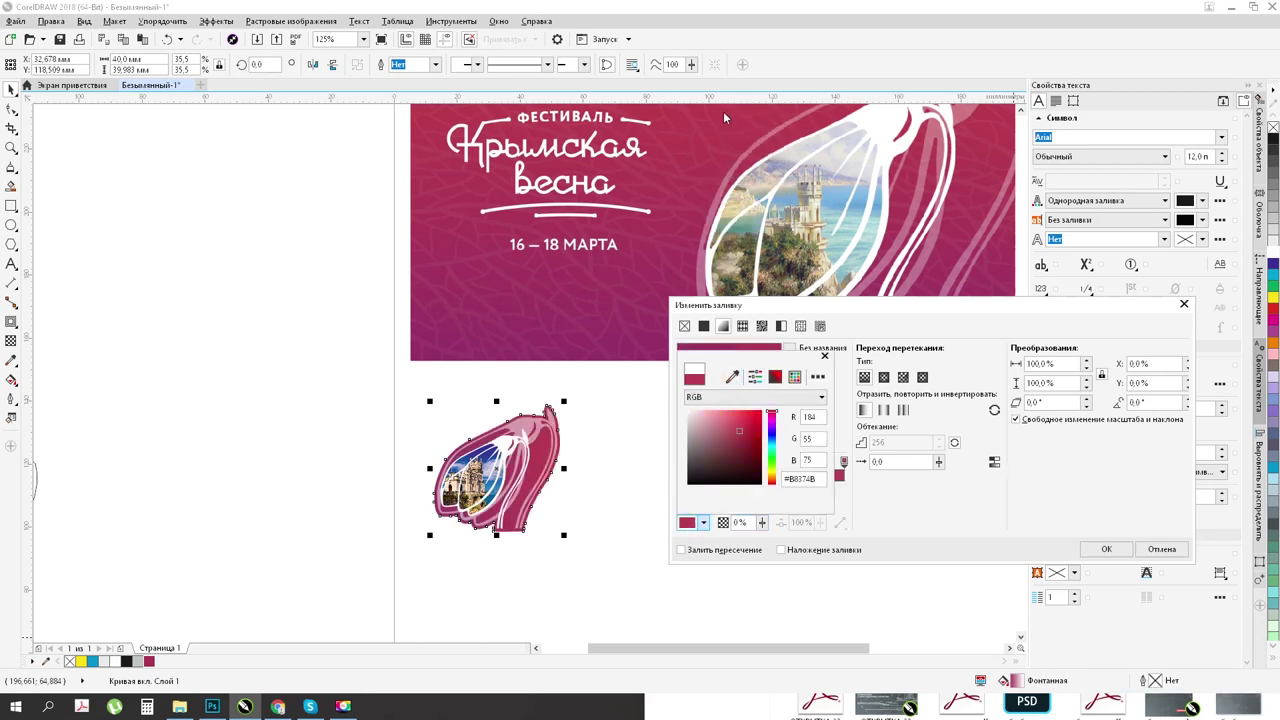
pyautogui.click(919, 517)
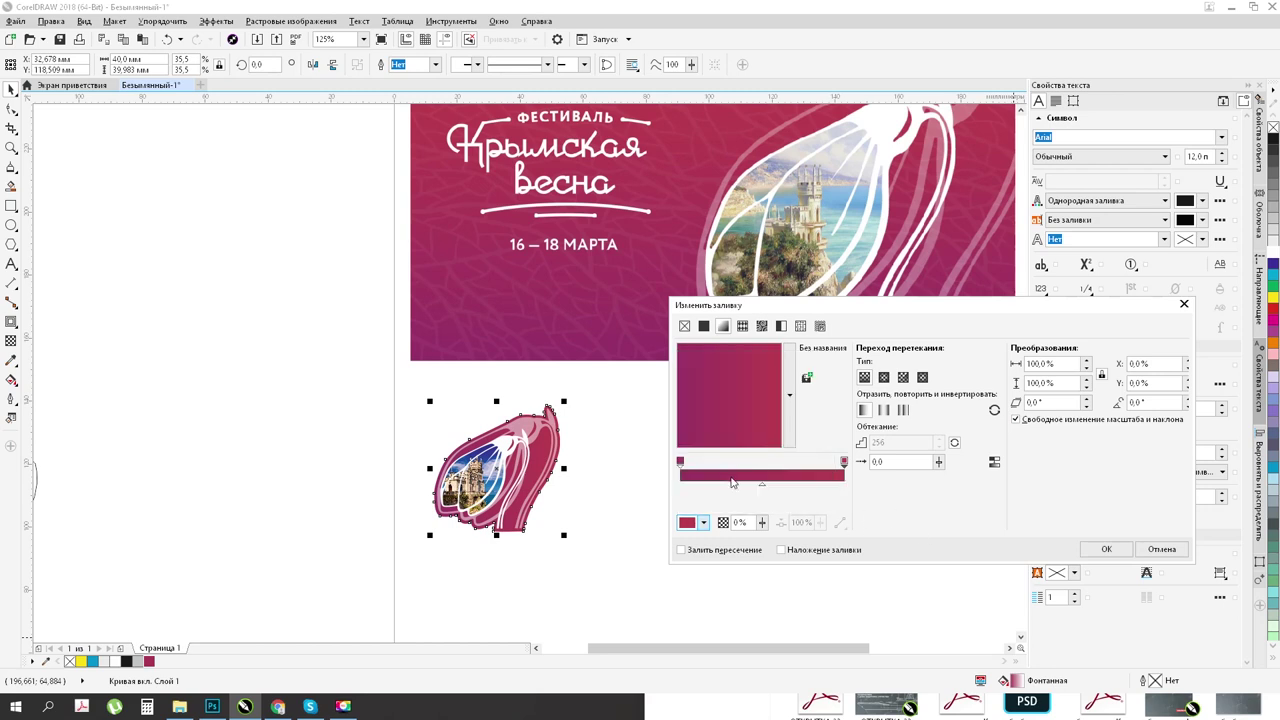
# Step: Rotate the silhouette's gradient to 83.7° with purple at the base, shift its midpoint to 70%, and apply the fill
pyautogui.moveTo(718, 358)
pyautogui.mouseDown()
pyautogui.moveTo(708, 392)
pyautogui.moveTo(732, 349)
pyautogui.moveTo(722, 358)
pyautogui.mouseUp()
pyautogui.click(724, 356)
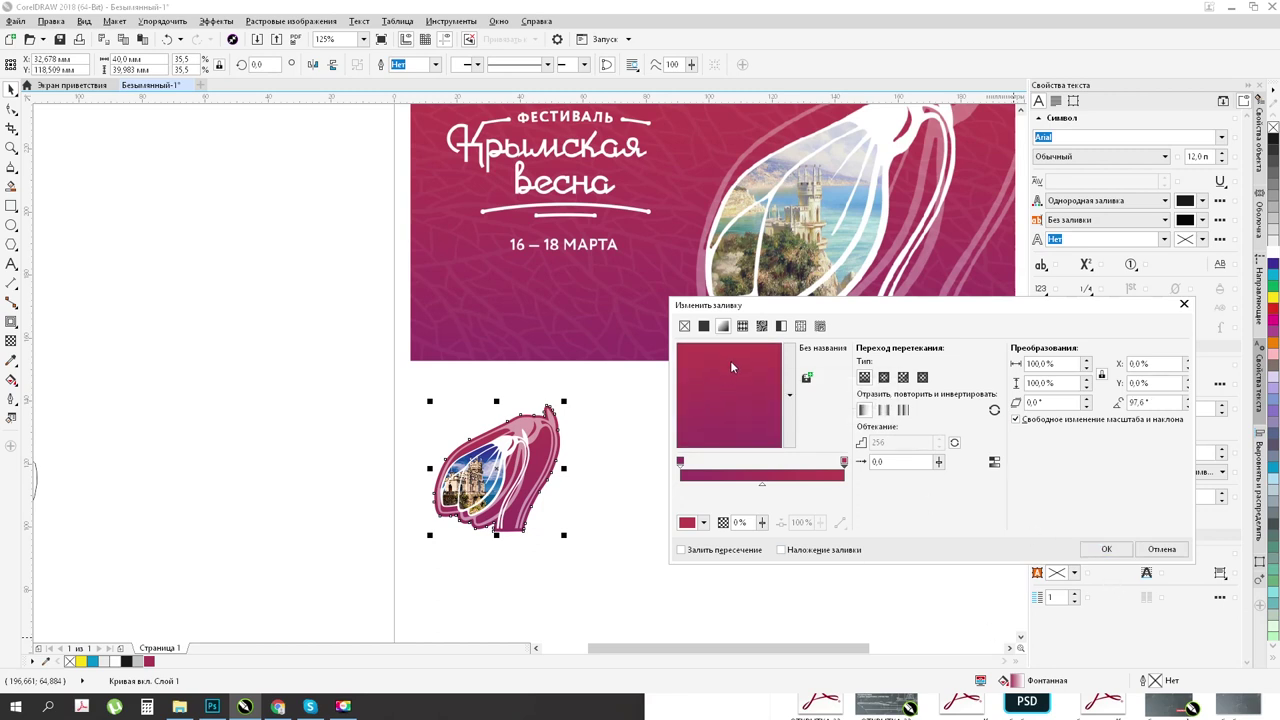
pyautogui.moveTo(760, 372); pyautogui.dragTo(733, 364)
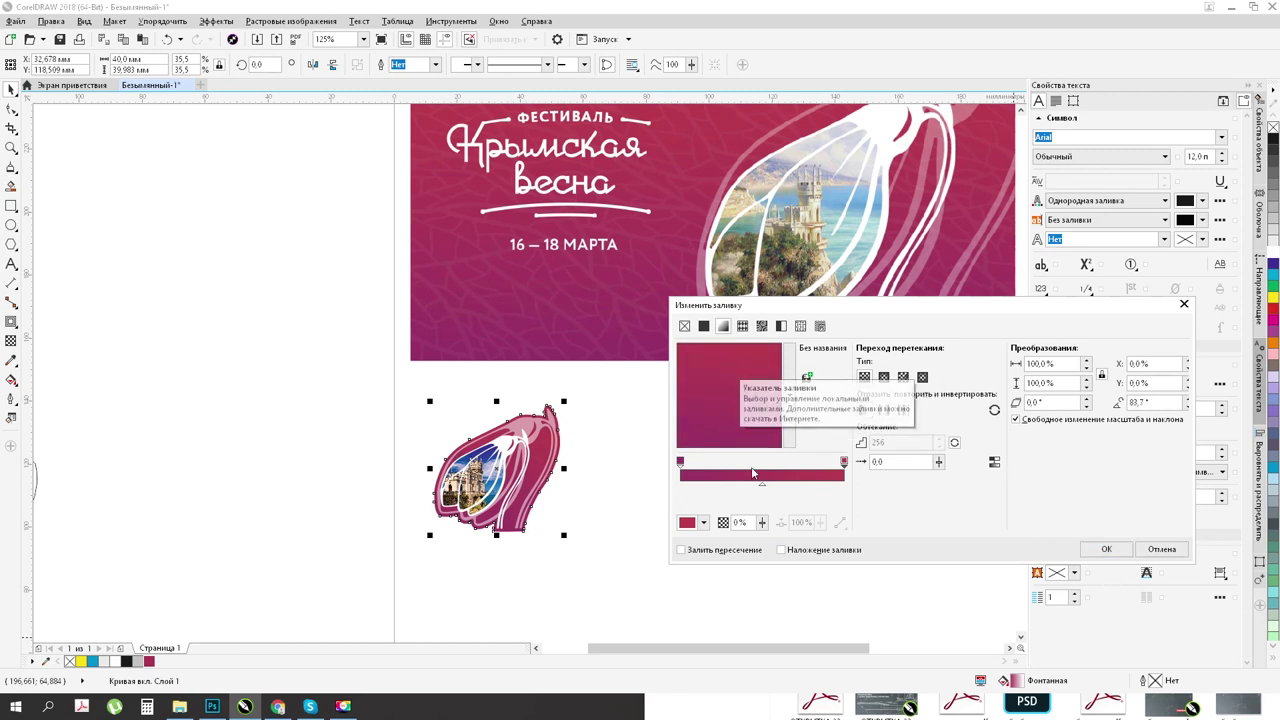
pyautogui.moveTo(763, 489); pyautogui.dragTo(796, 489)
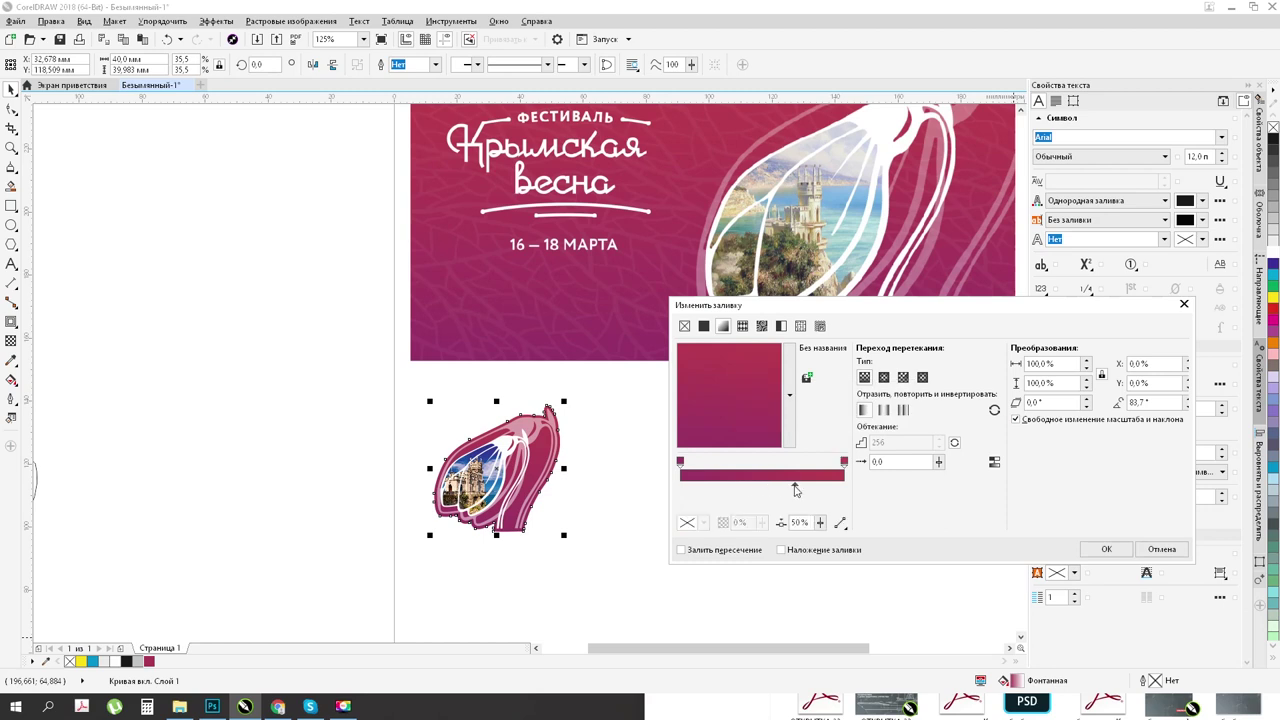
pyautogui.click(1106, 549)
pyautogui.scroll(-1, 617, 523)
pyautogui.scroll(1, 621, 508)
pyautogui.scroll(-1, 628, 518)
pyautogui.scroll(1, 1013, 414)
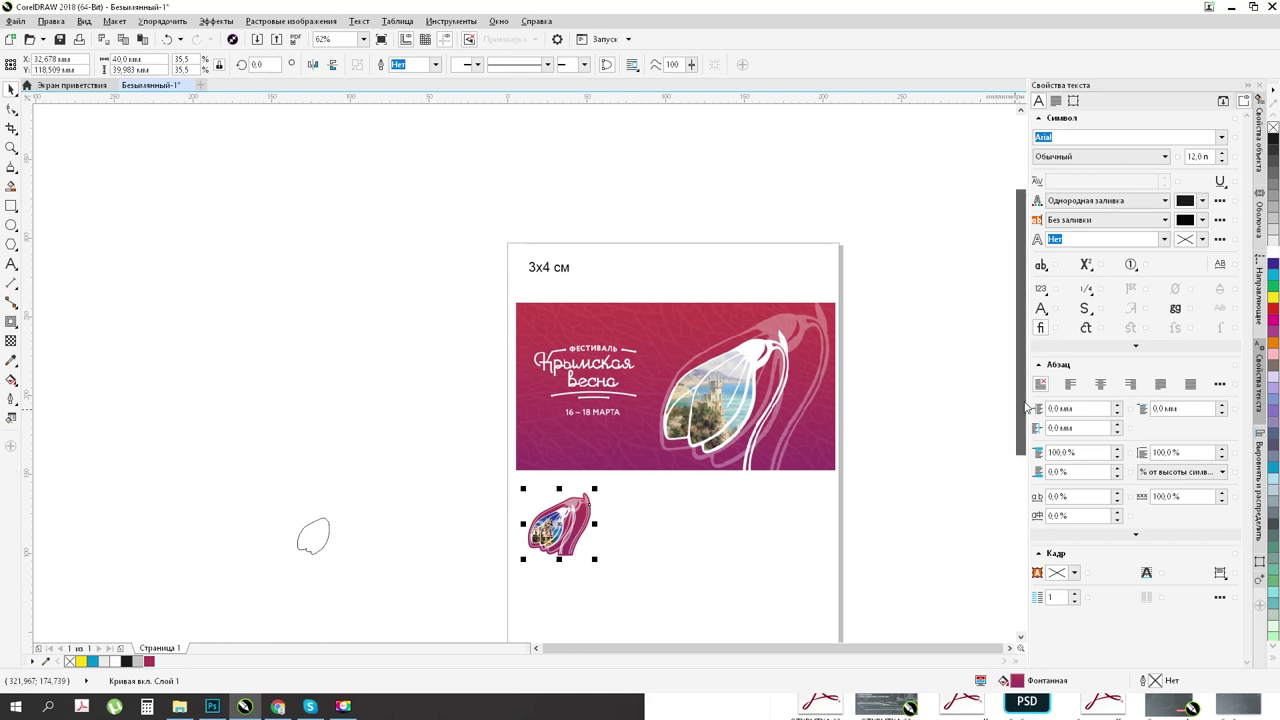
# Step: Replace the silhouette gradient's end colour with the red sampled from the banner's top edge
pyautogui.doubleClick(1017, 680)
pyautogui.moveTo(511, 235); pyautogui.dragTo(888, 333)
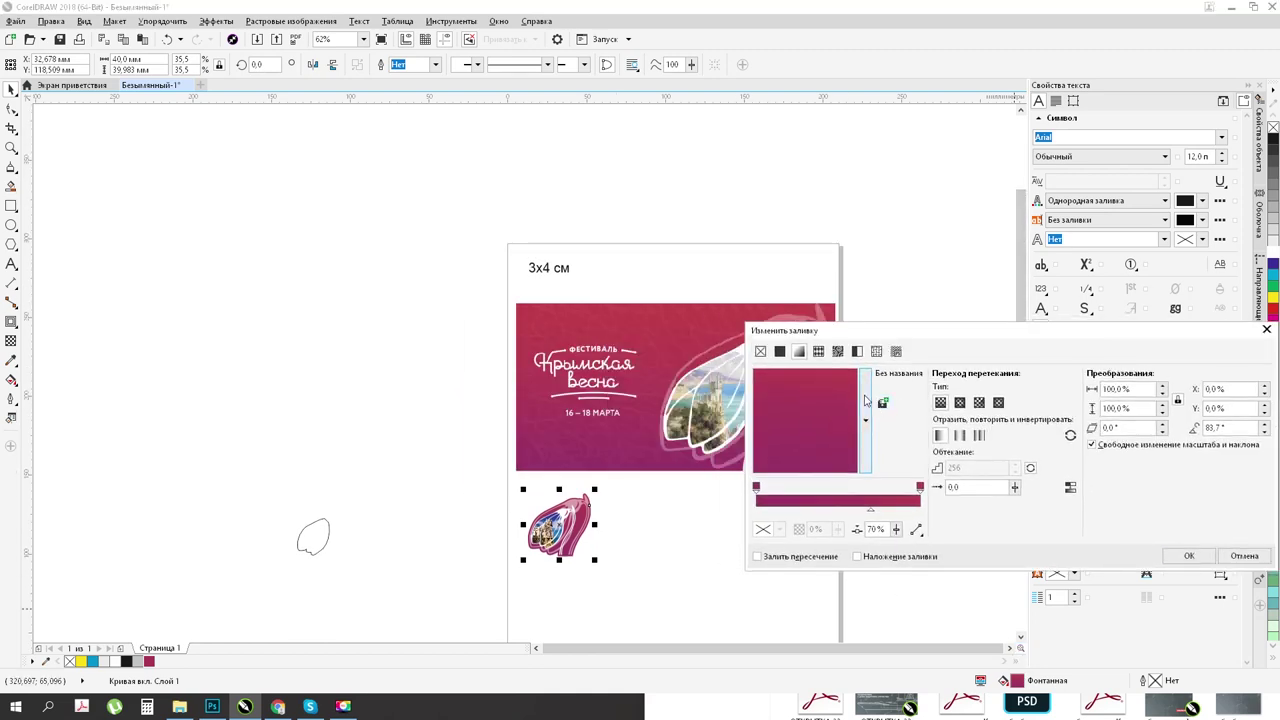
pyautogui.click(920, 487)
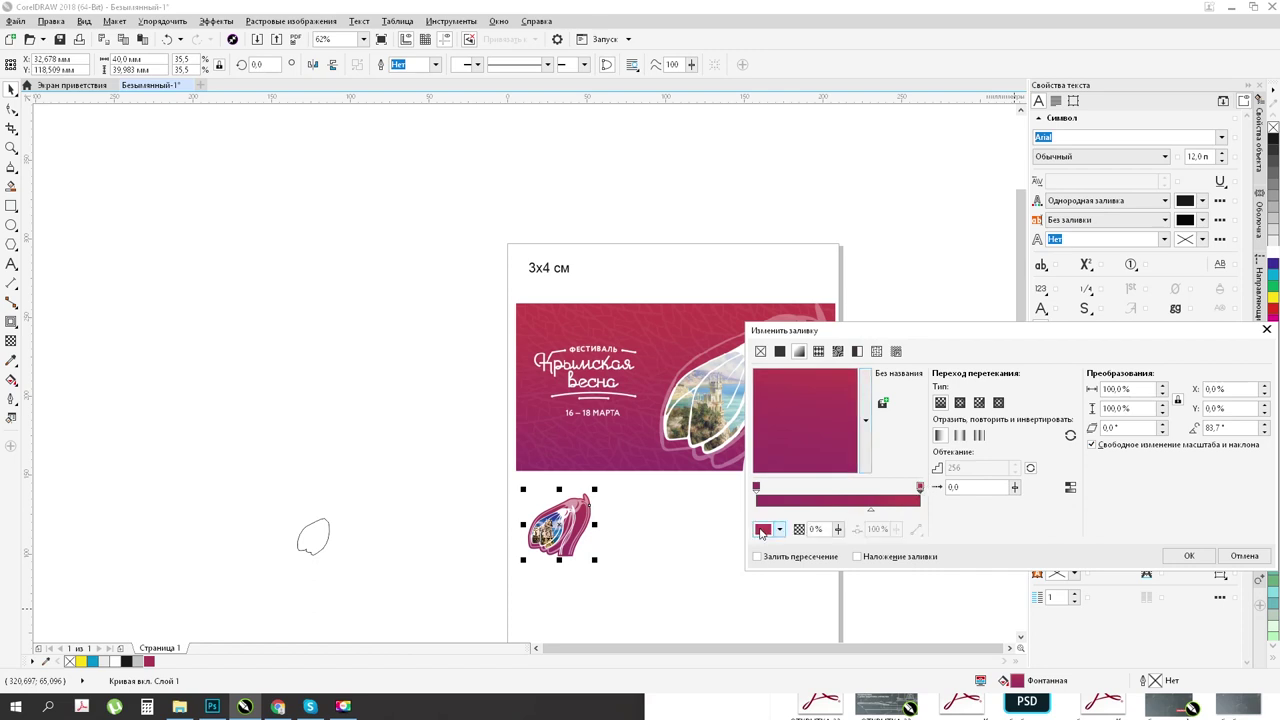
pyautogui.click(762, 529)
pyautogui.click(664, 304)
pyautogui.click(1150, 562)
pyautogui.click(1187, 555)
pyautogui.click(695, 572)
pyautogui.scroll(5, 552, 576)
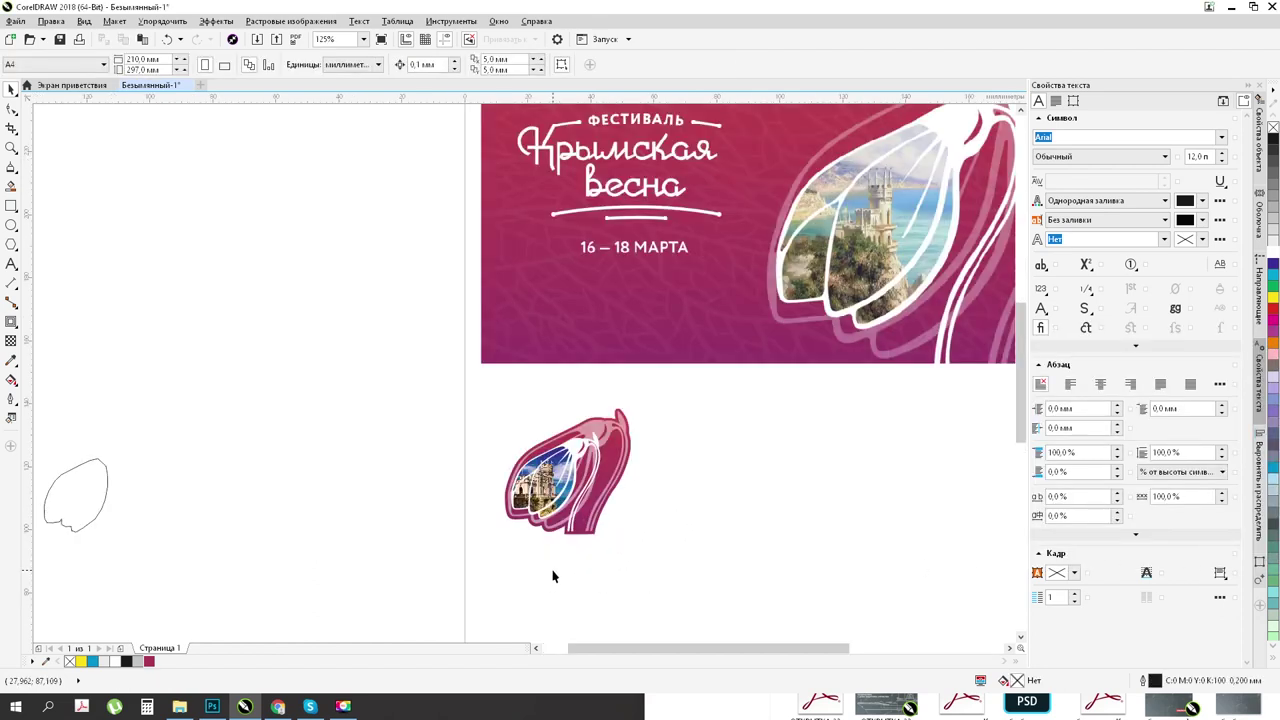
# Step: Duplicate the complete flower badge four times, placing two copies beside the original and two in a row below
pyautogui.moveTo(750, 581); pyautogui.dragTo(780, 590)
pyautogui.scroll(-4, 476, 511)
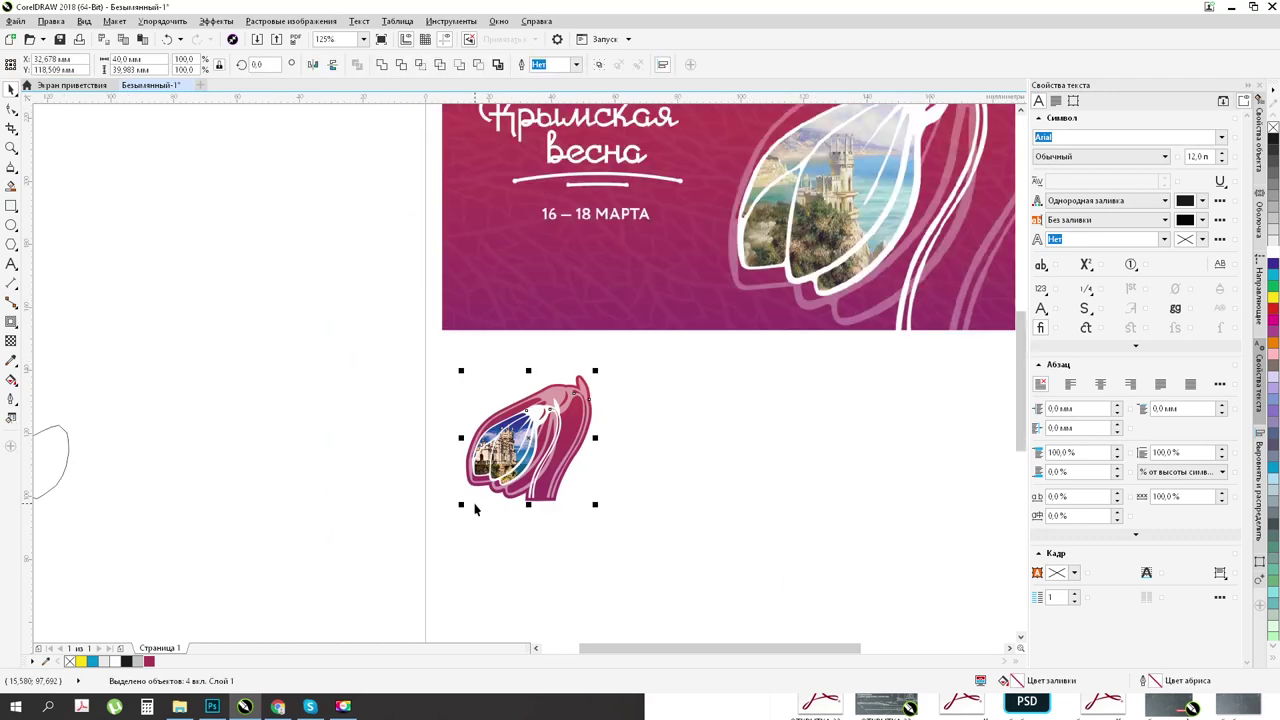
pyautogui.scroll(2, 476, 511)
pyautogui.moveTo(557, 432); pyautogui.dragTo(740, 445)
pyautogui.scroll(-2, 660, 453)
pyautogui.moveTo(635, 435); pyautogui.dragTo(672, 530)
pyautogui.click(660, 477)
pyautogui.scroll(4, 630, 452)
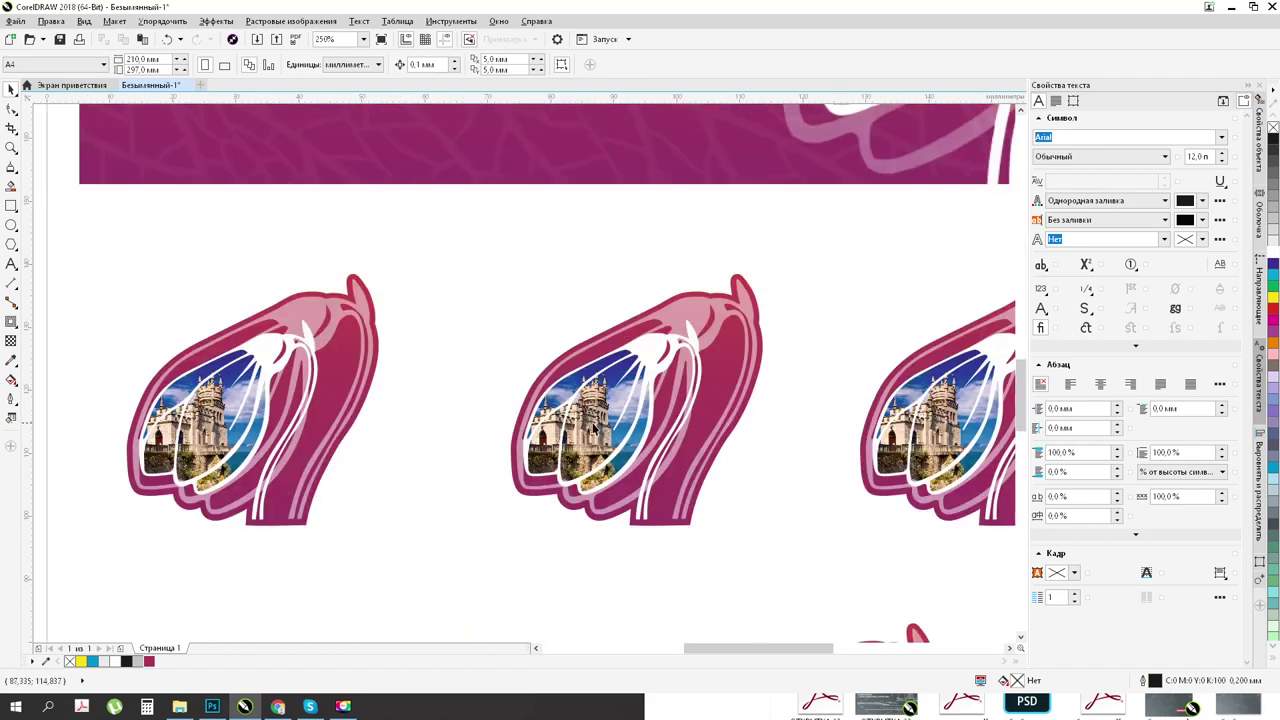
# Step: Delete the castle photo from each of the four badge copies, keeping it only in the original
pyautogui.click(594, 428)
pyautogui.press('Delete')
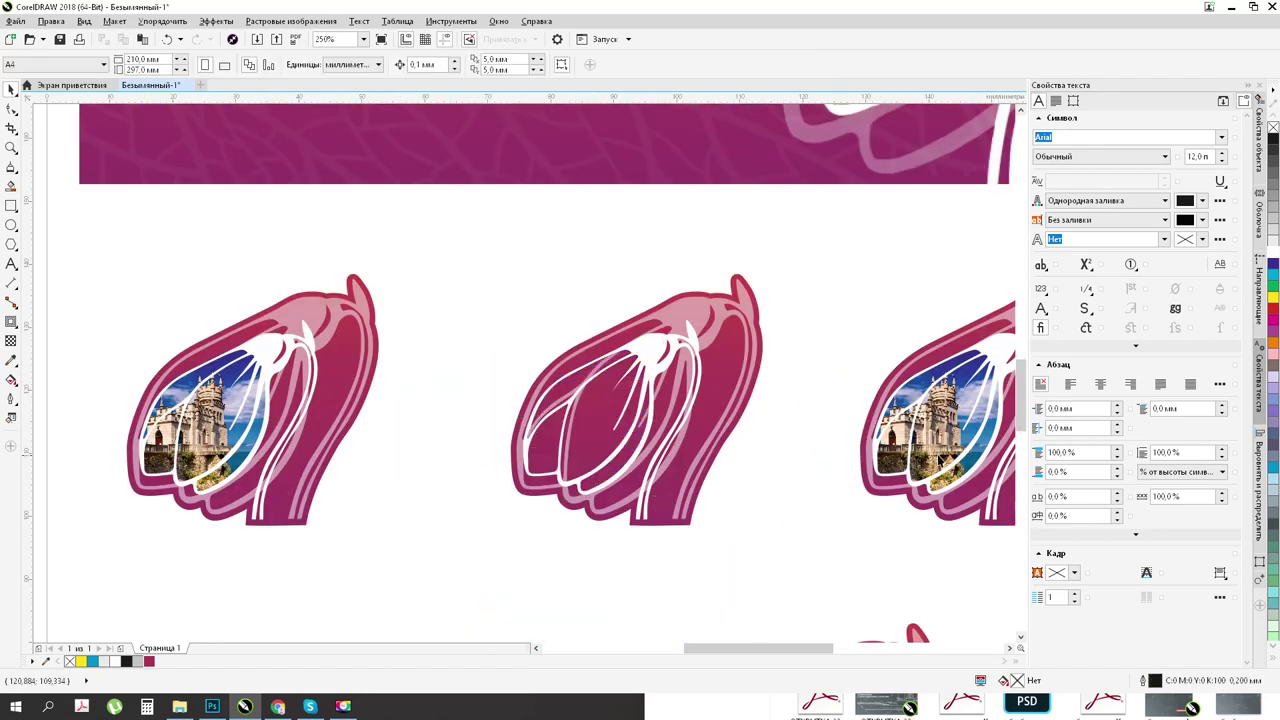
pyautogui.click(934, 430)
pyautogui.press('Delete')
pyautogui.scroll(-2, 577, 346)
pyautogui.scroll(2, 539, 466)
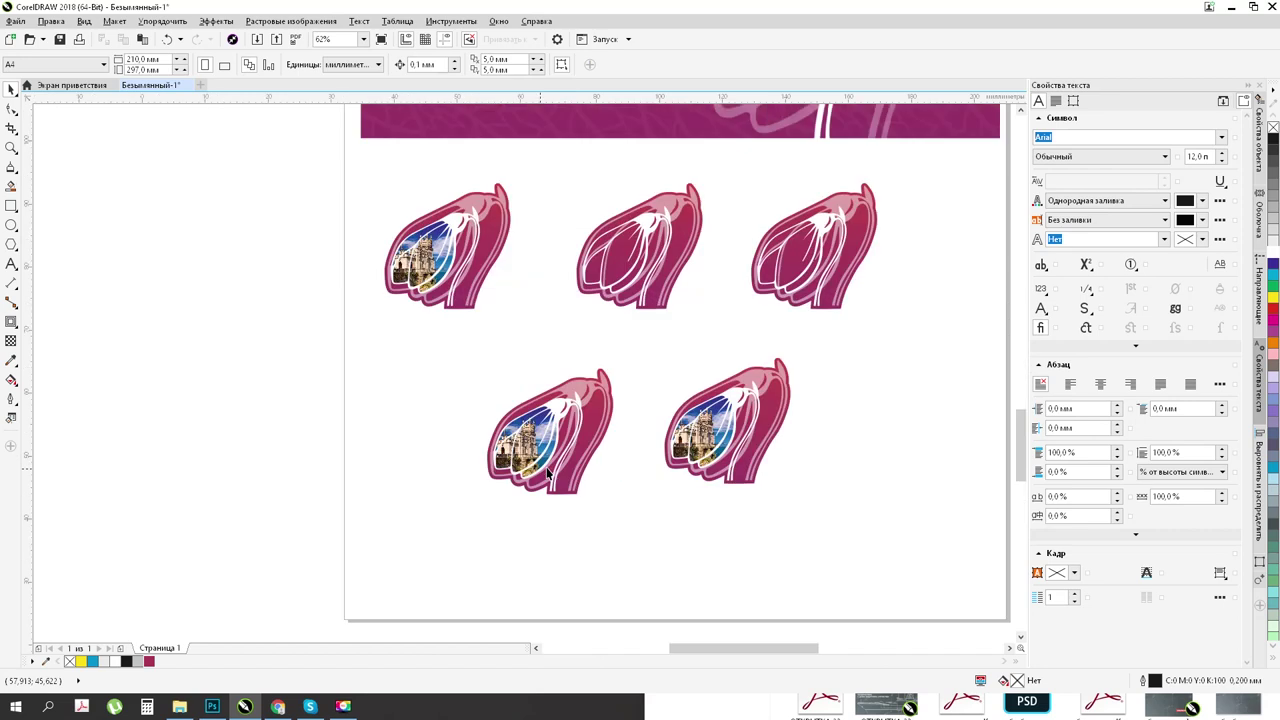
pyautogui.click(517, 426)
pyautogui.press('Delete')
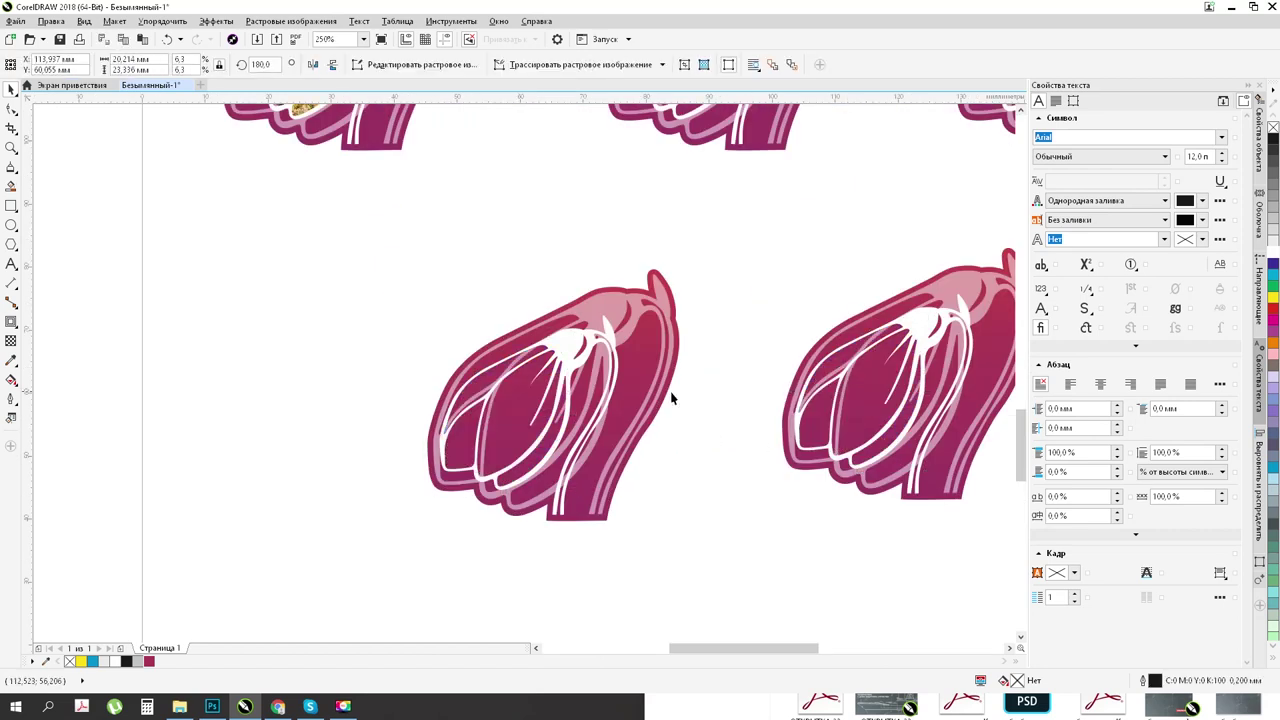
pyautogui.scroll(-4, 641, 428)
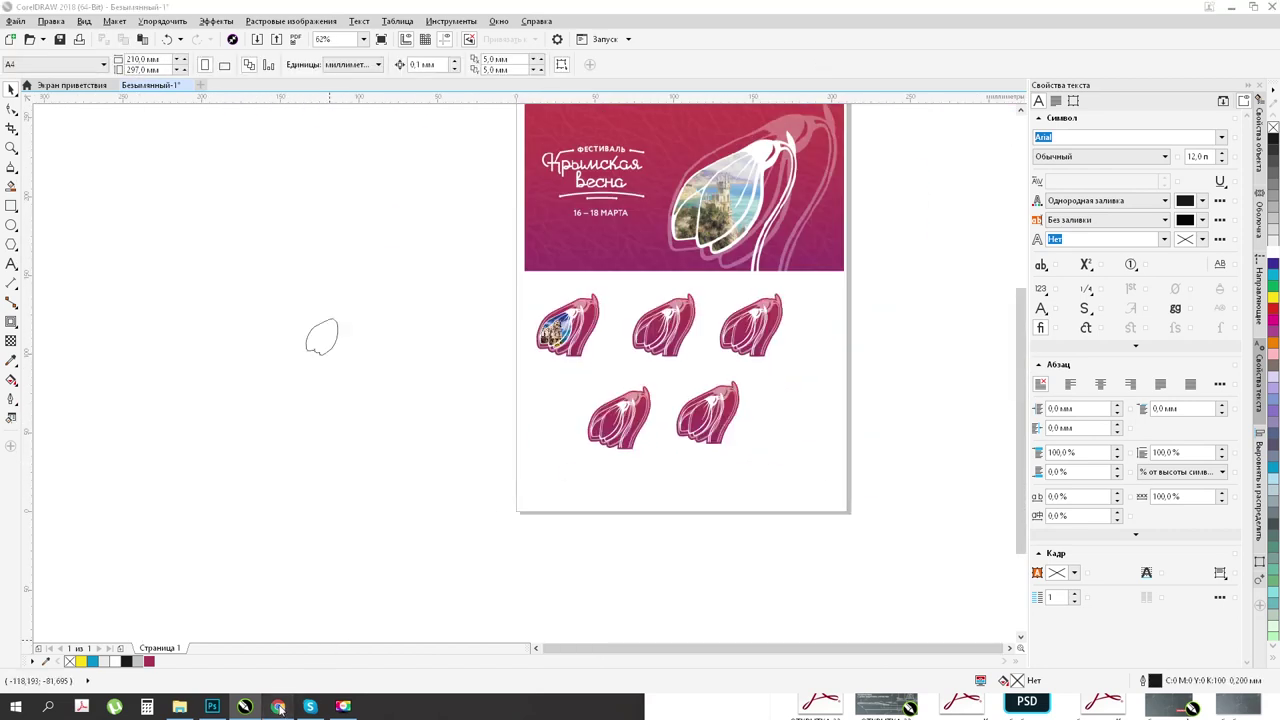
# Step: Switch to Chrome and search Yandex Images for "крым достопримечательности"
pyautogui.click(277, 706)
pyautogui.press('Escape')
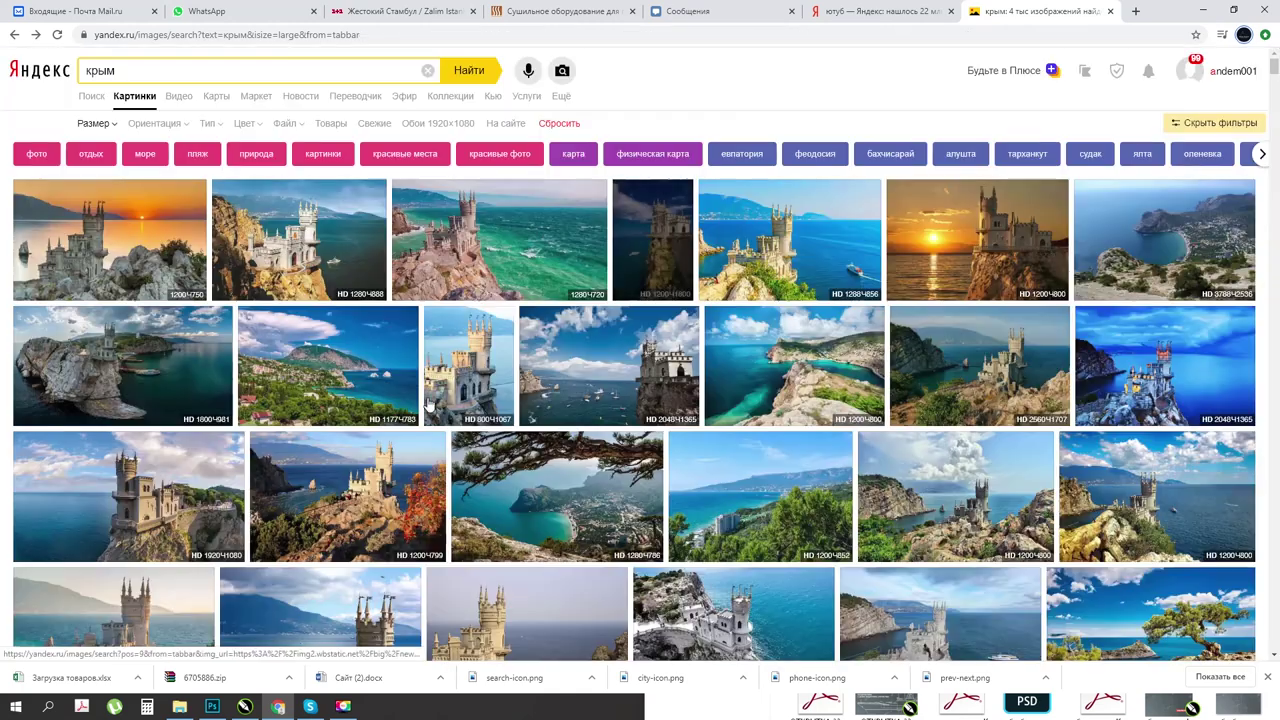
pyautogui.scroll(-2, 440, 420)
pyautogui.scroll(-2, 367, 457)
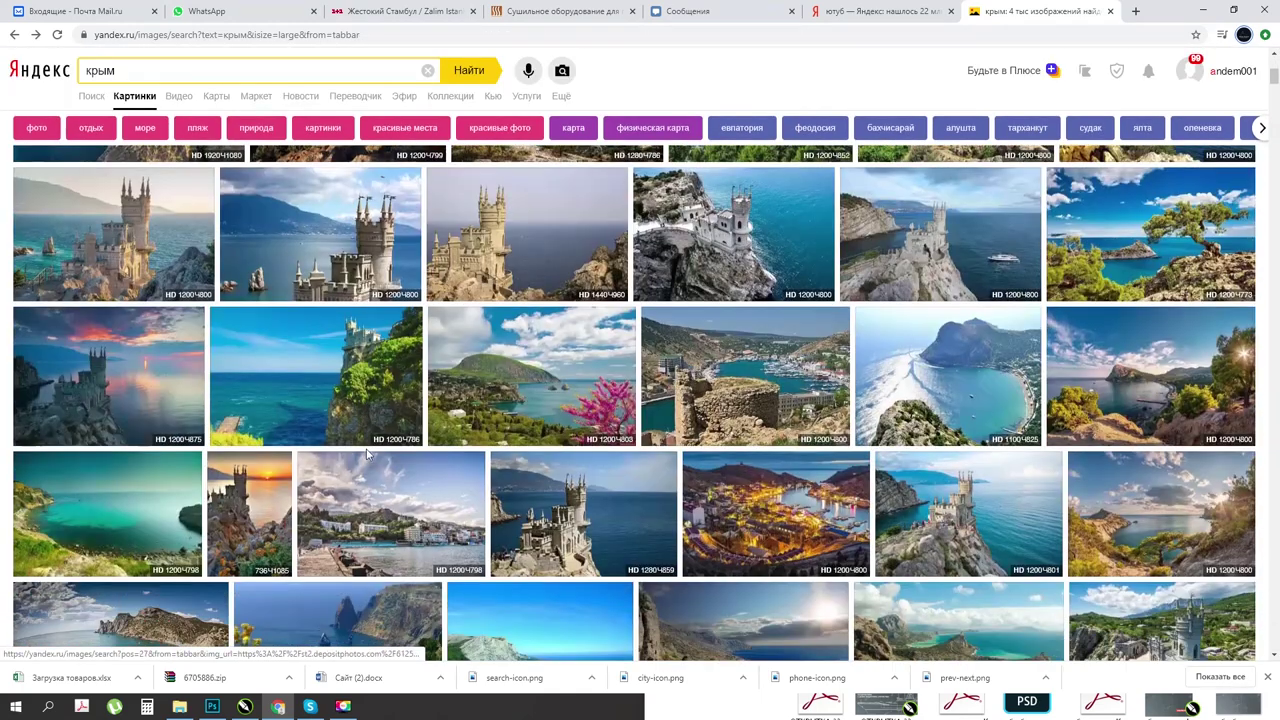
pyautogui.scroll(-2, 367, 457)
pyautogui.click(86, 70)
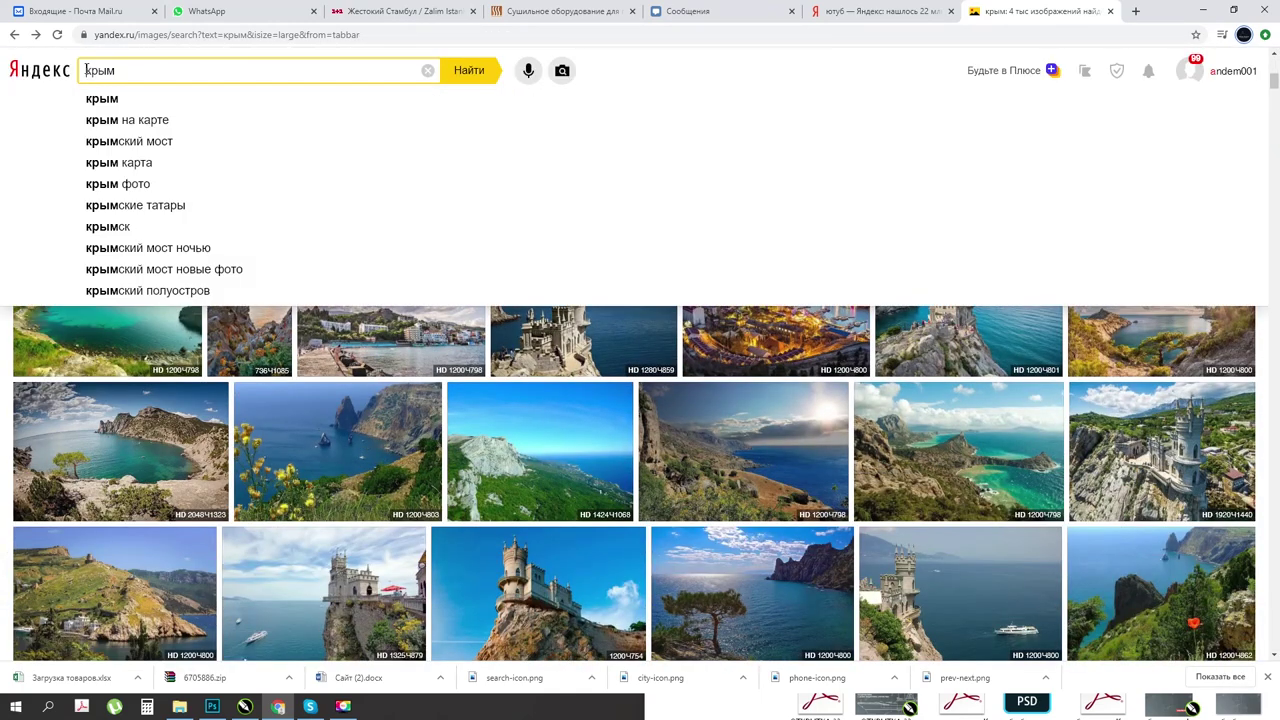
pyautogui.write('достопр')
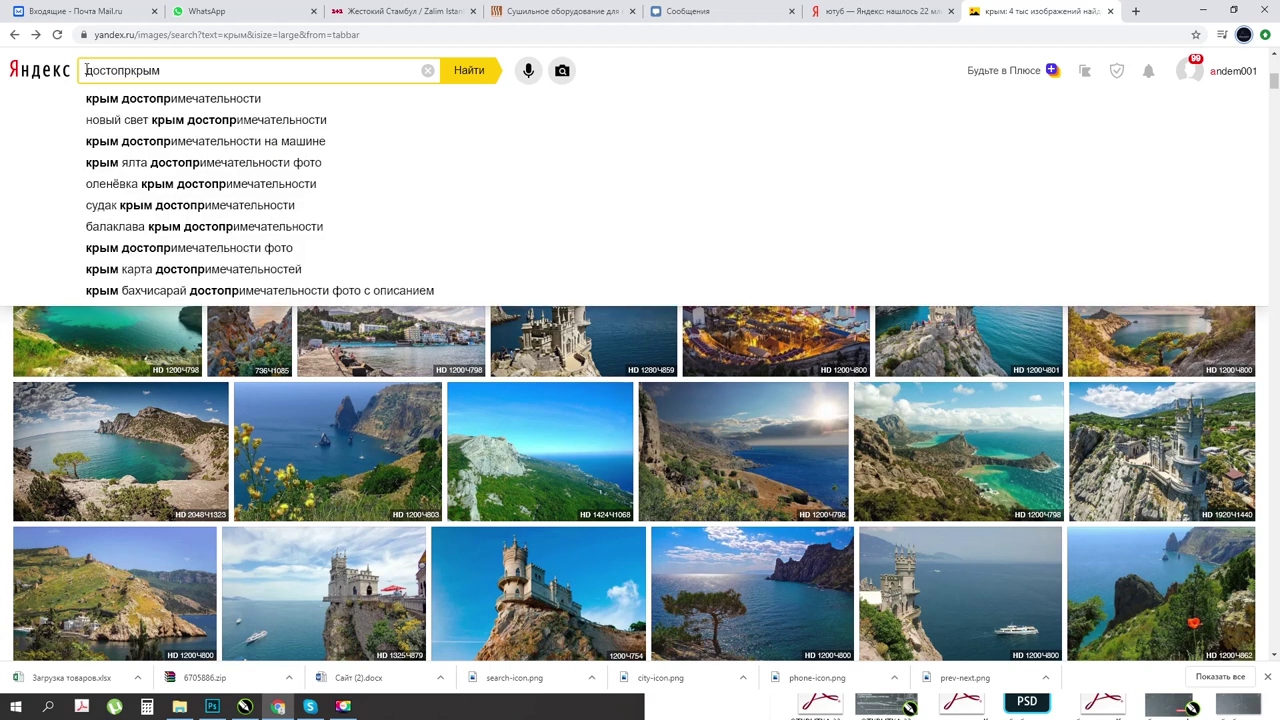
pyautogui.click(95, 98)
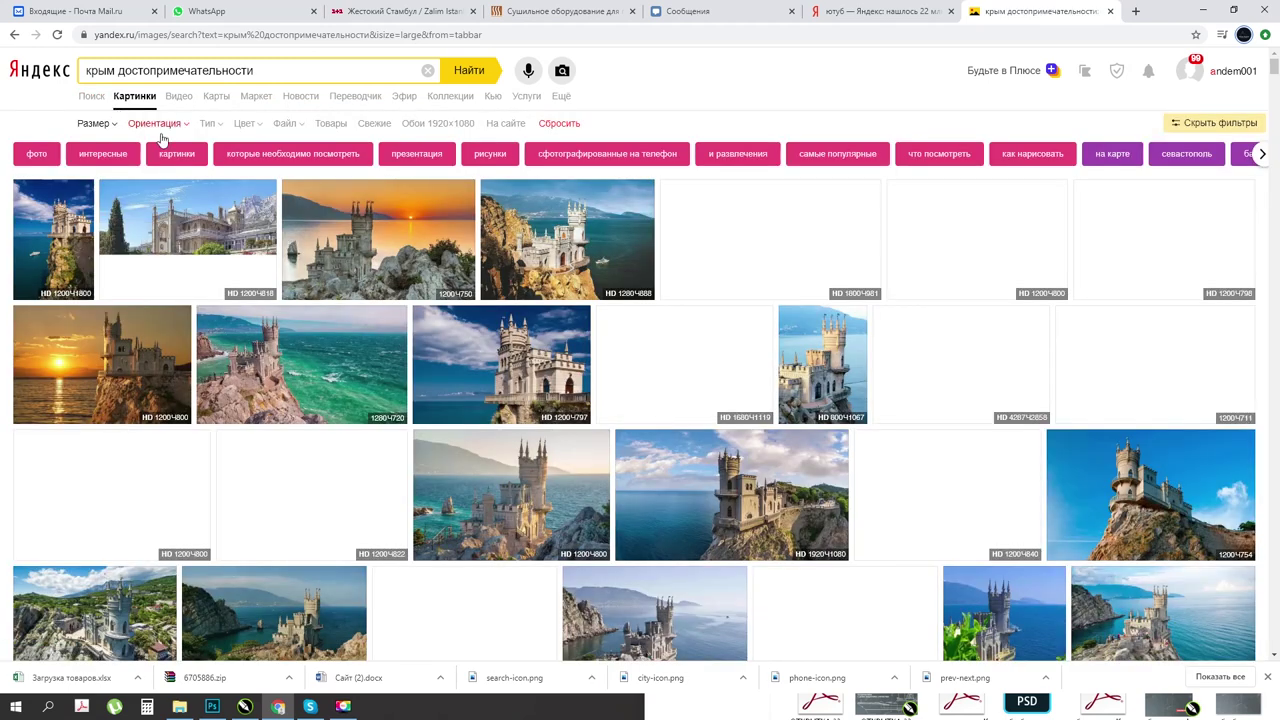
# Step: Browse the image results for Crimean landmarks other than the castle that would suit the empty badges
pyautogui.scroll(-3, 162, 138)
pyautogui.scroll(3, 391, 430)
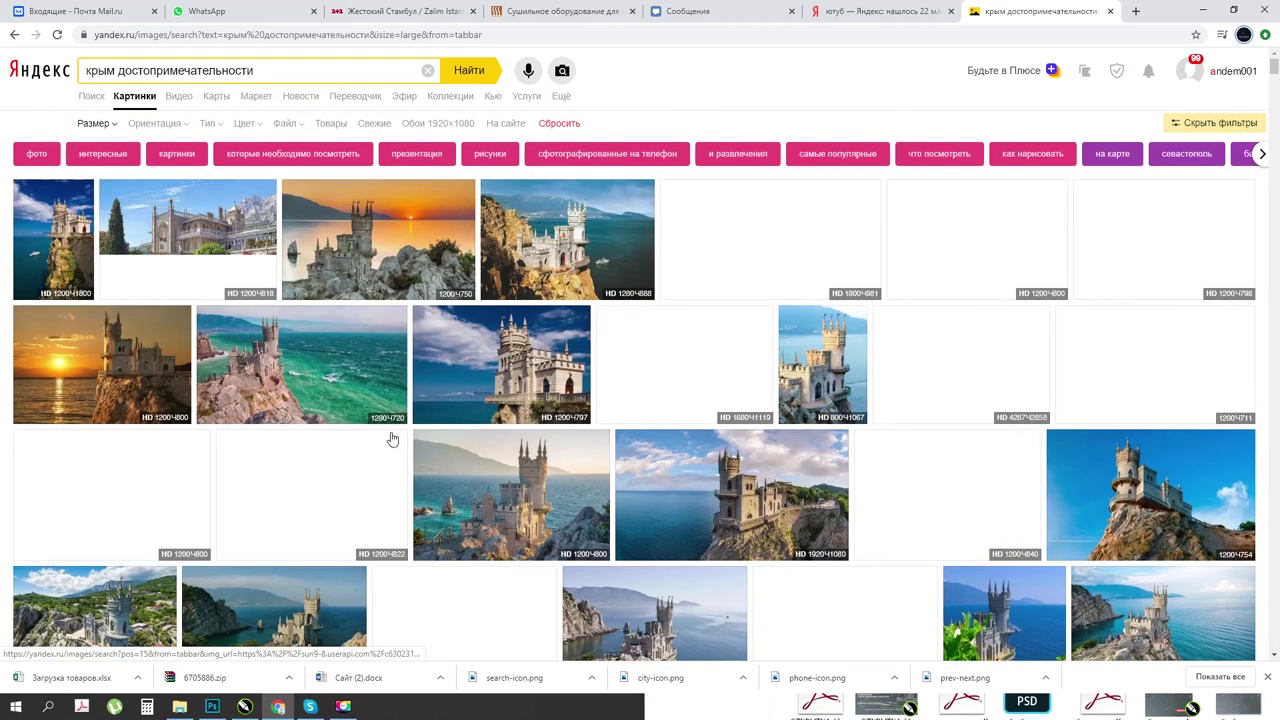
pyautogui.scroll(-3, 391, 430)
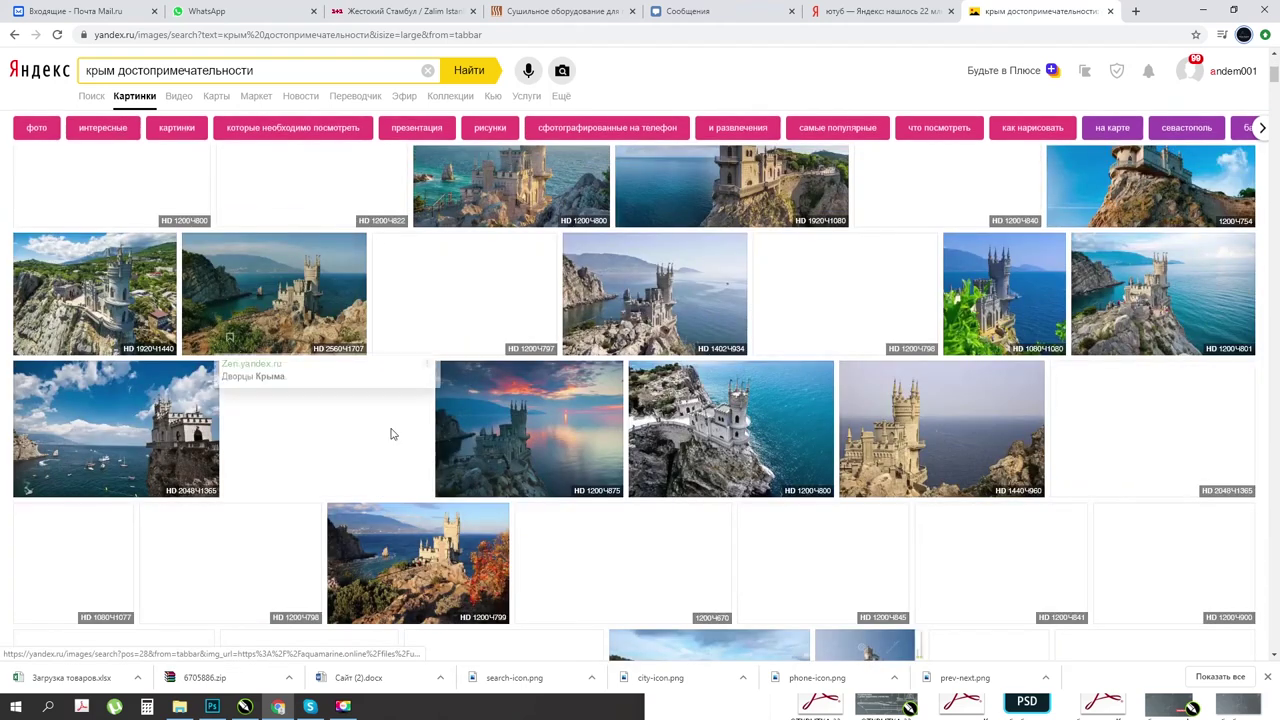
pyautogui.scroll(-3, 391, 434)
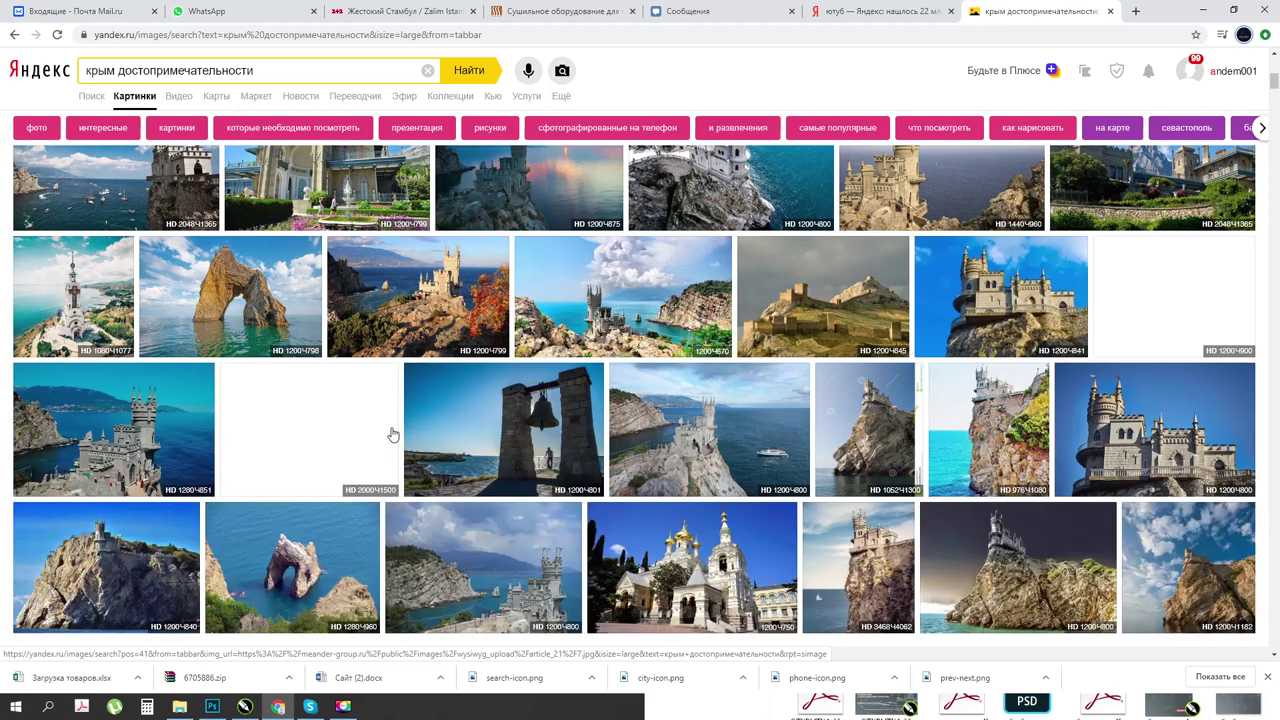
pyautogui.click(230, 295)
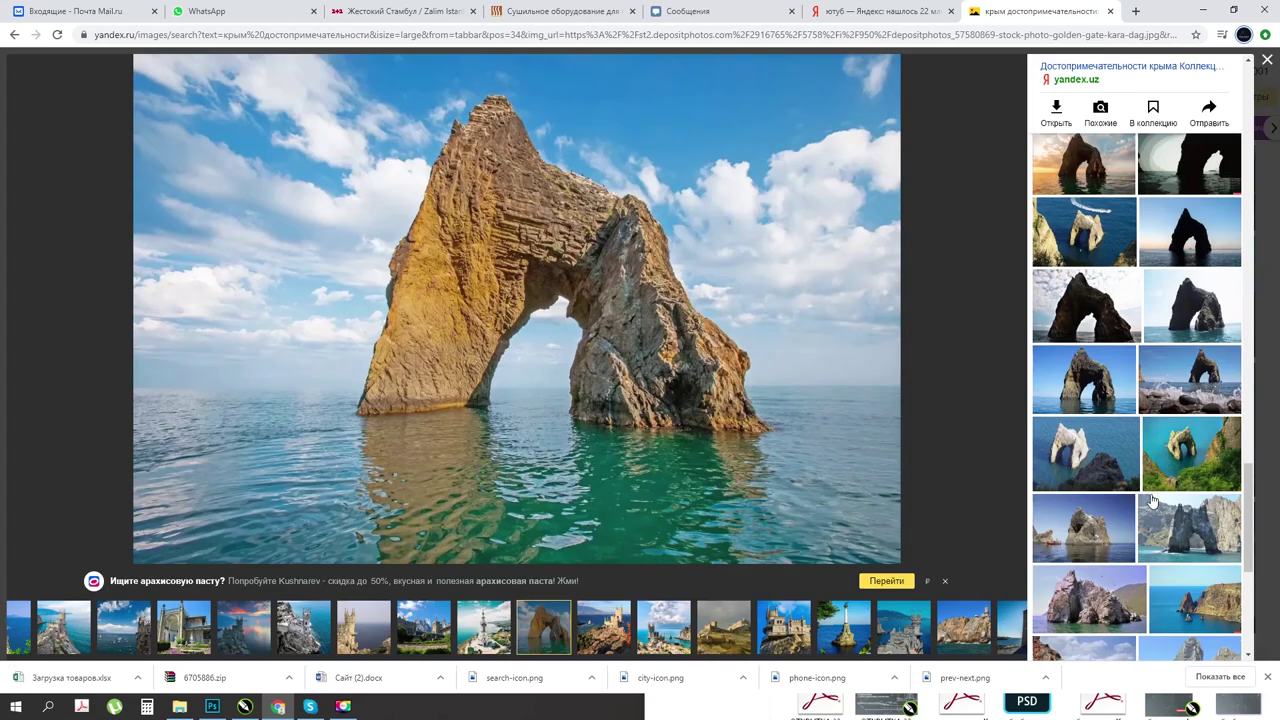
pyautogui.press('Escape')
pyautogui.scroll(-3, 926, 469)
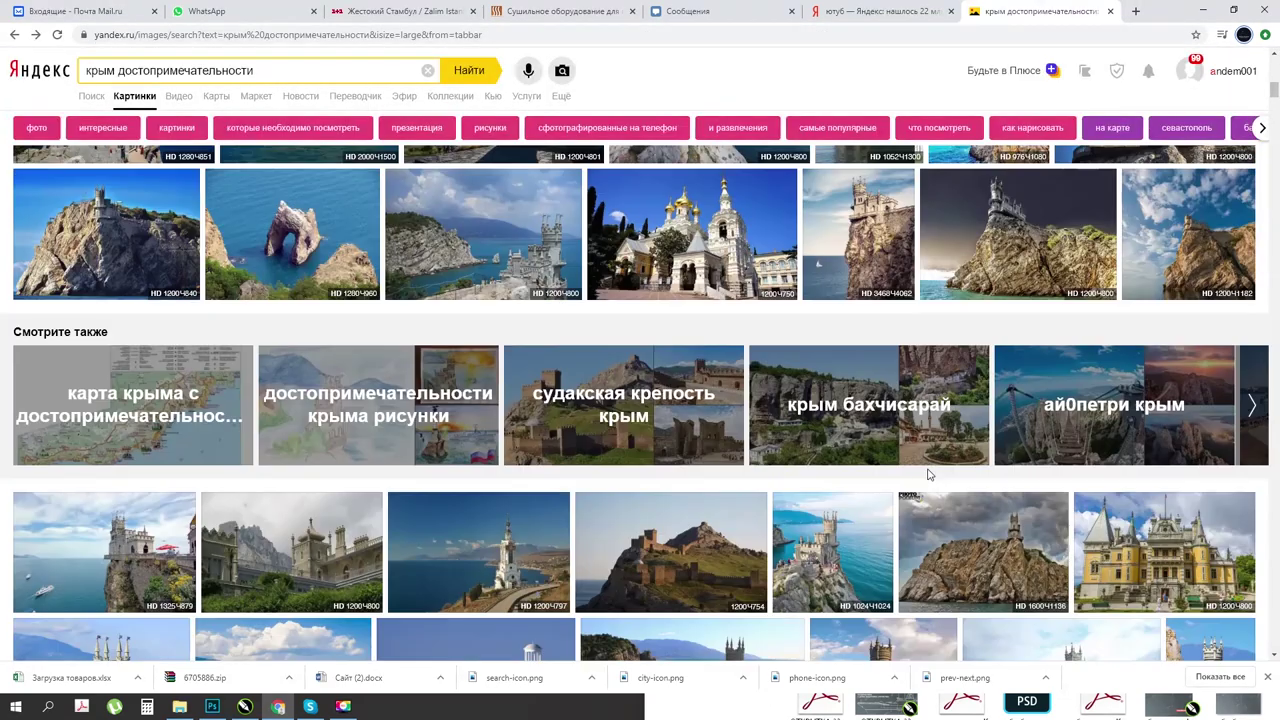
pyautogui.scroll(2, 700, 410)
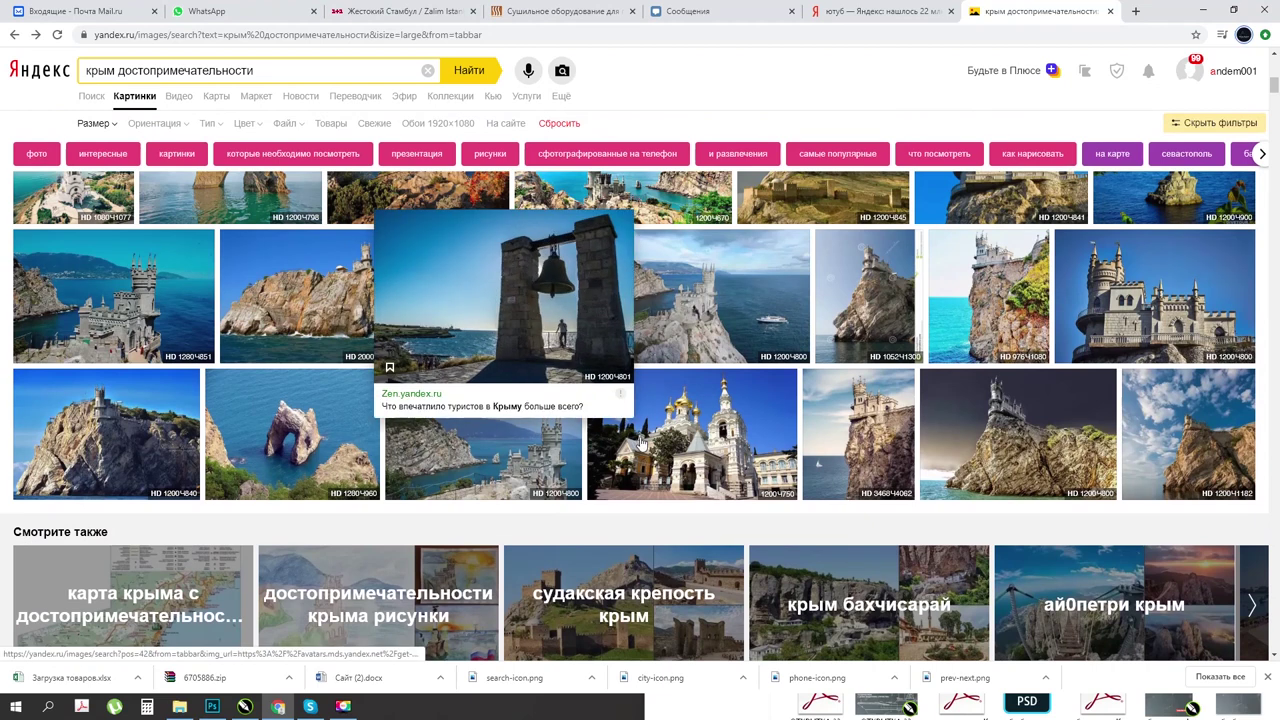
pyautogui.scroll(-3, 643, 445)
pyautogui.moveTo(506, 432)
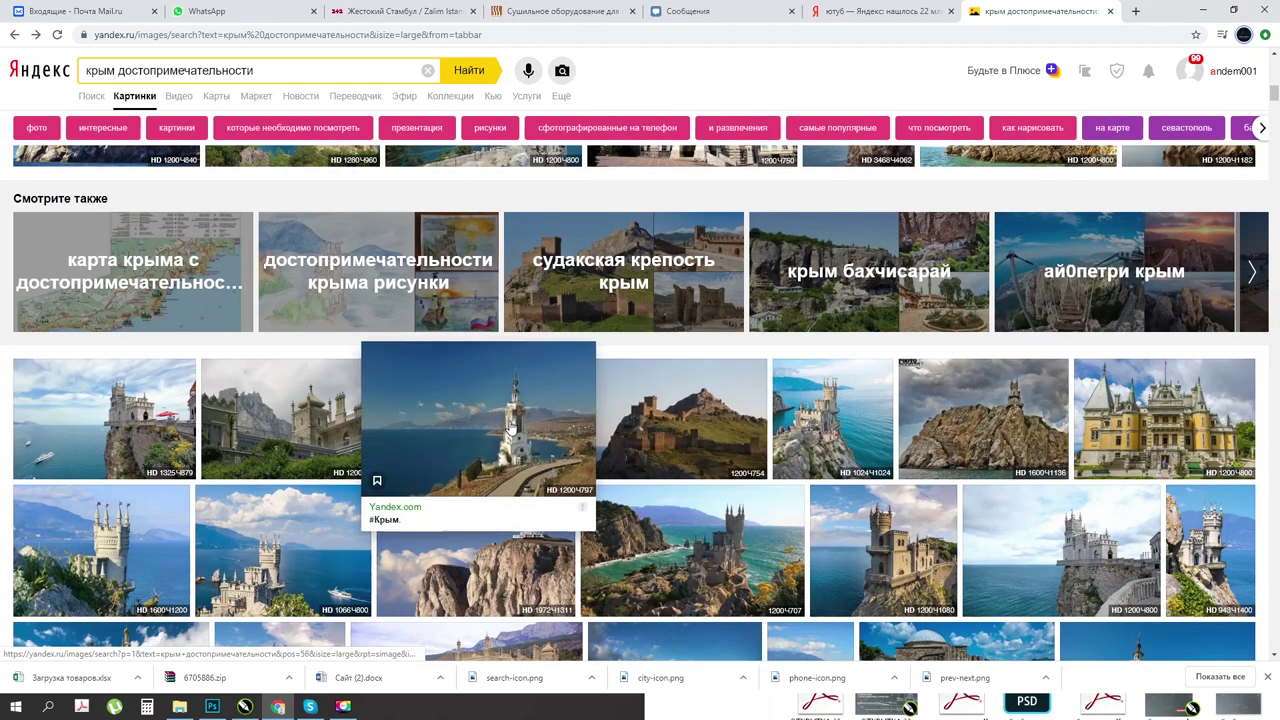
pyautogui.scroll(-1, 506, 432)
pyautogui.scroll(-2, 551, 437)
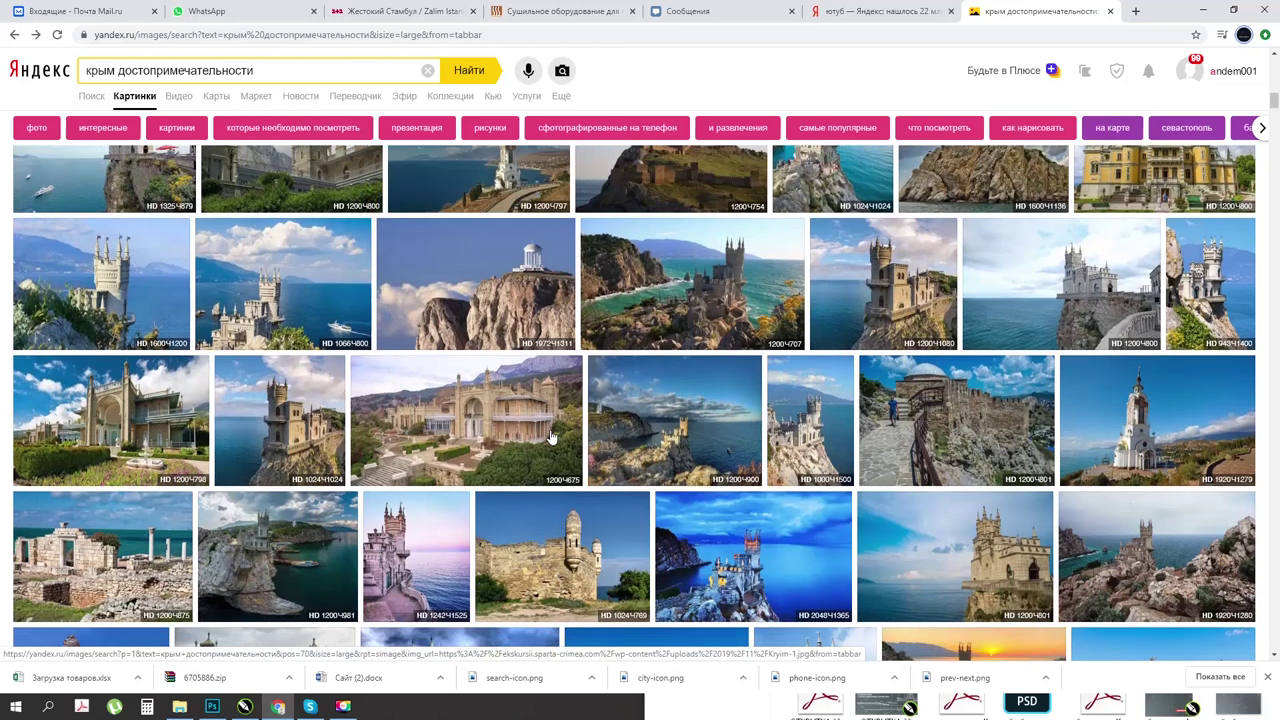
pyautogui.moveTo(579, 441)
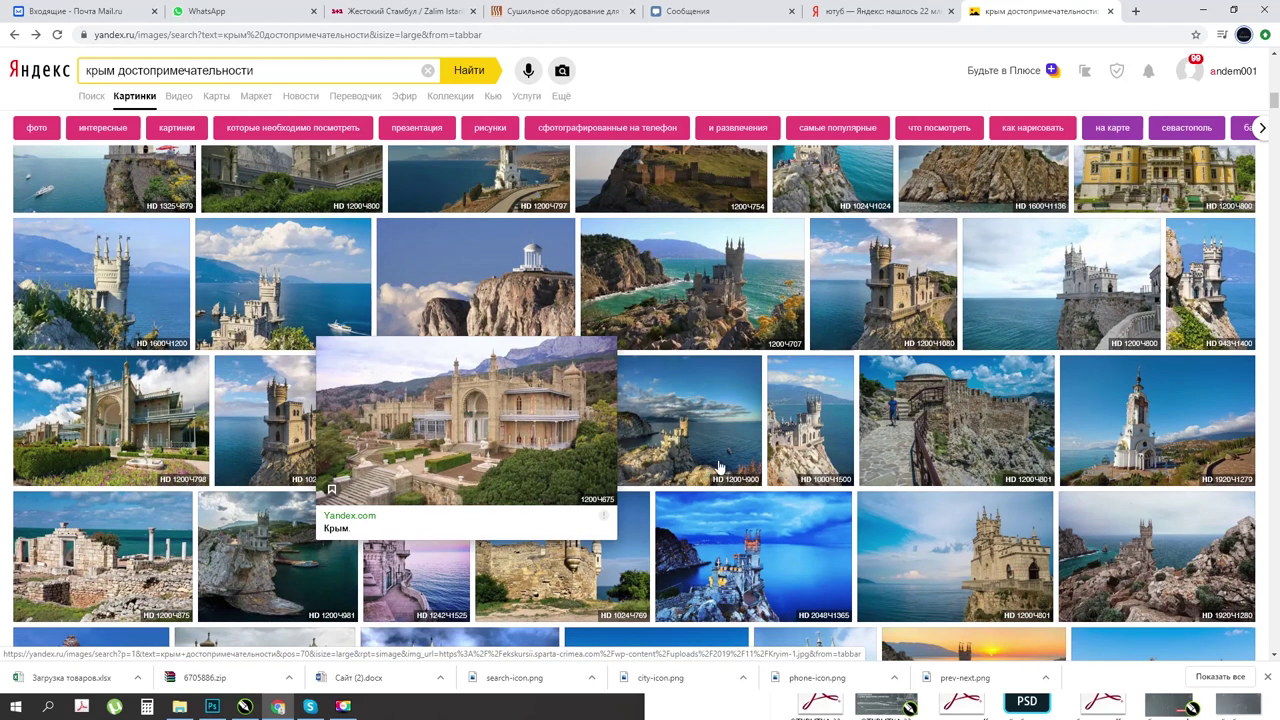
# Step: Open the white lighthouse church photo, choose the related 1200×797 version with the blue sky, and copy that image
pyautogui.click(1152, 432)
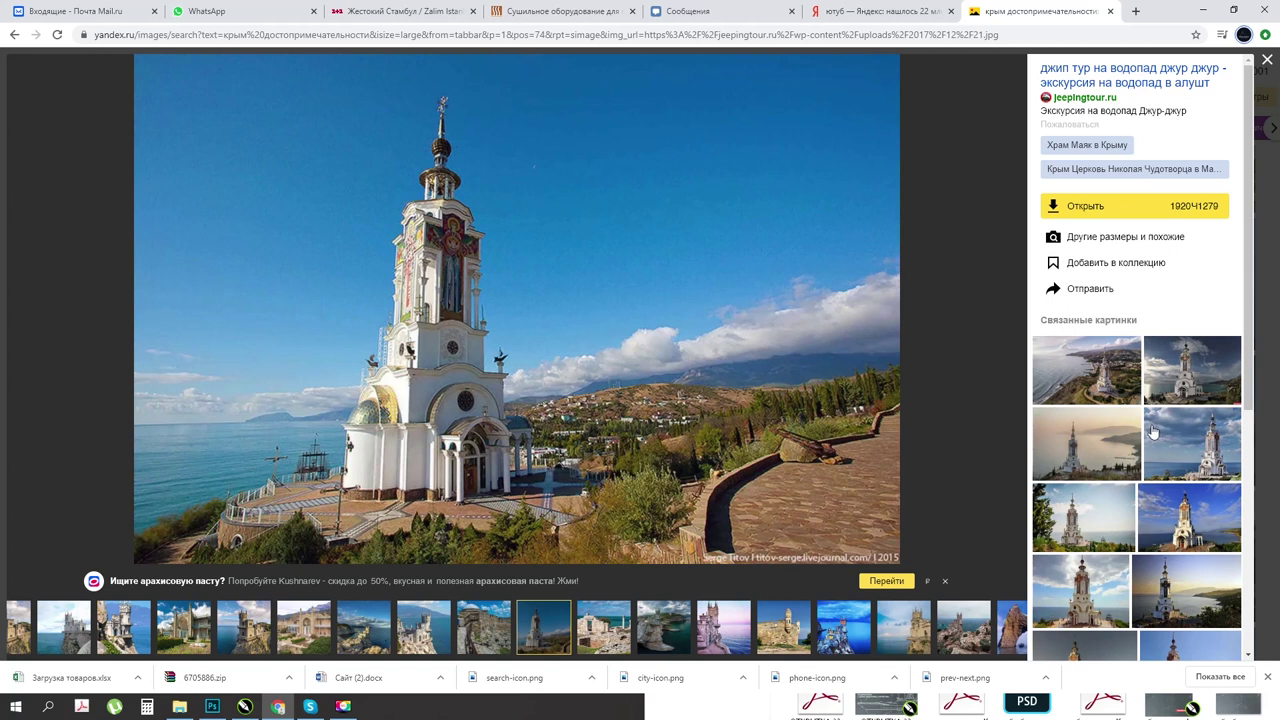
pyautogui.rightClick(412, 265)
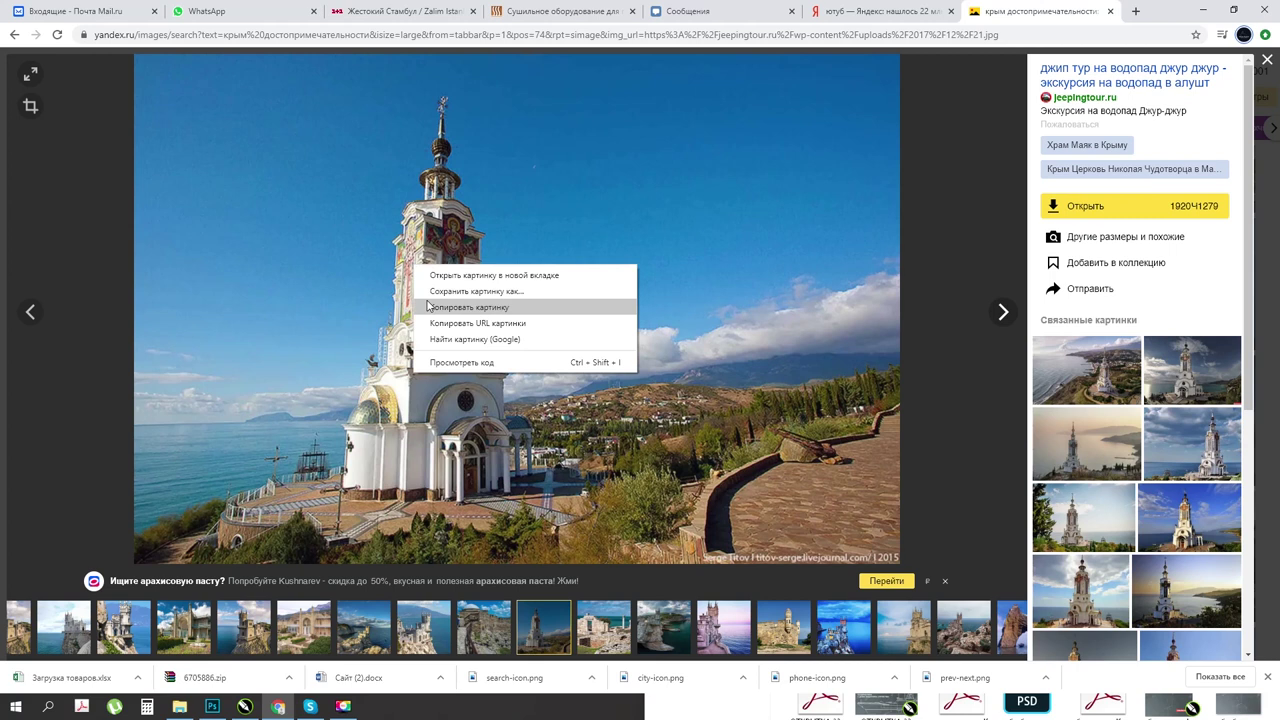
pyautogui.click(1192, 452)
pyautogui.click(1192, 452)
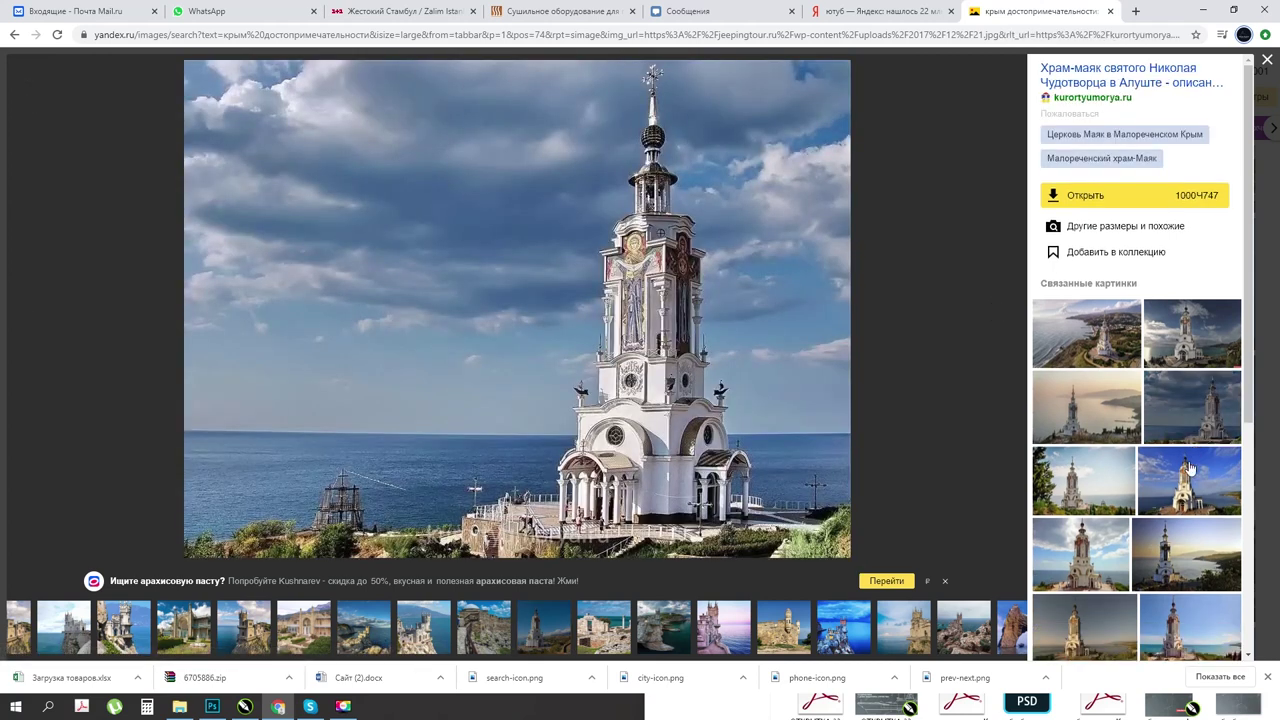
pyautogui.click(1170, 478)
pyautogui.rightClick(448, 355)
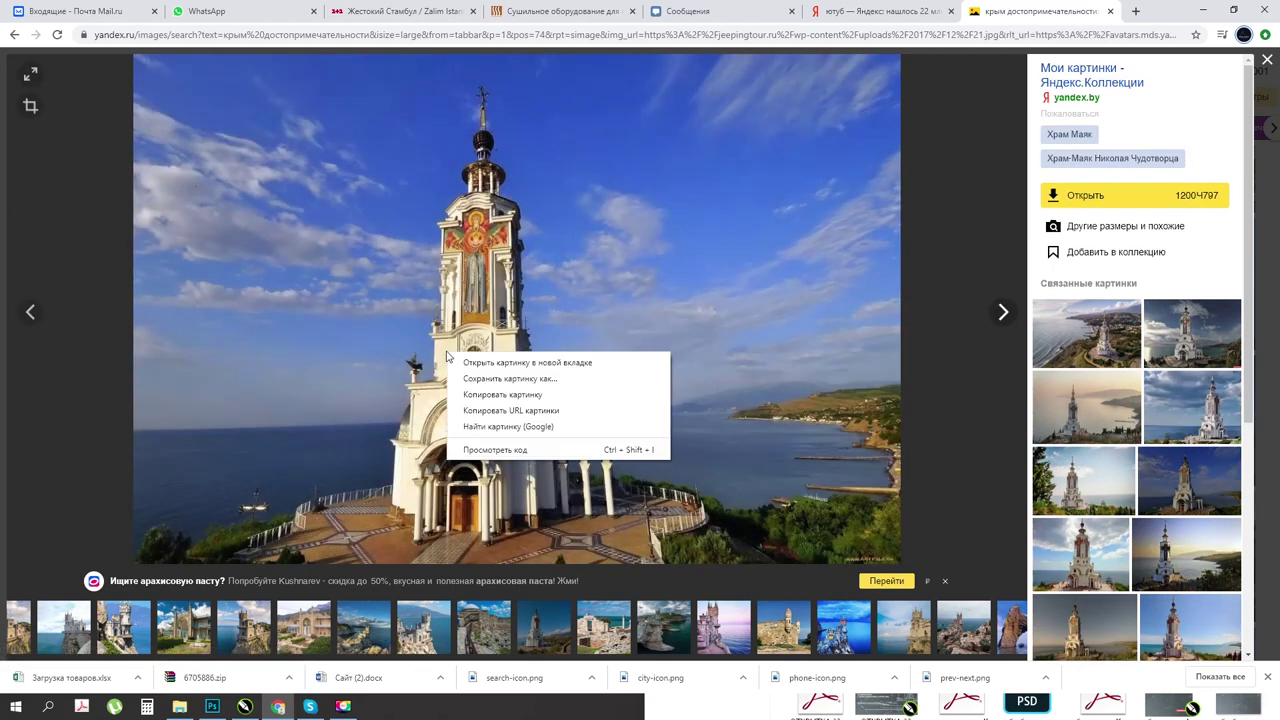
pyautogui.click(476, 397)
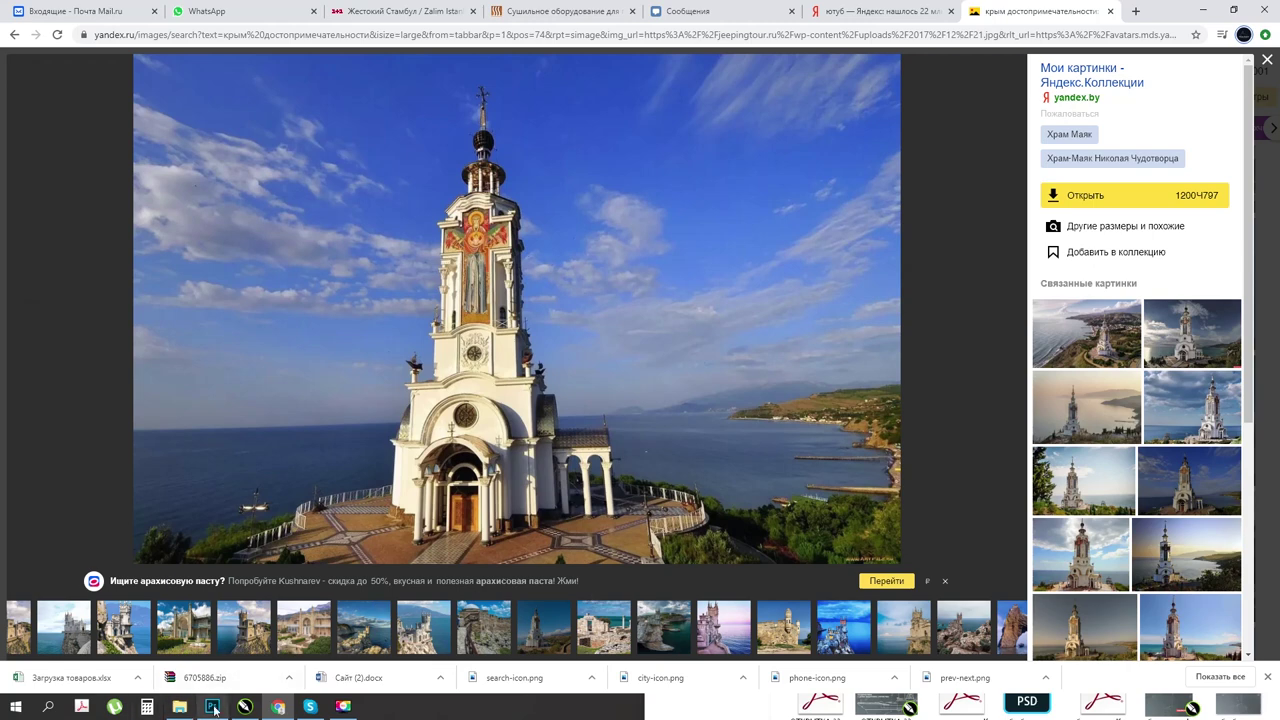
# Step: Switch to CorelDRAW, paste the lighthouse church photo, and place it outside the page next to the petal outlines
pyautogui.click(244, 707)
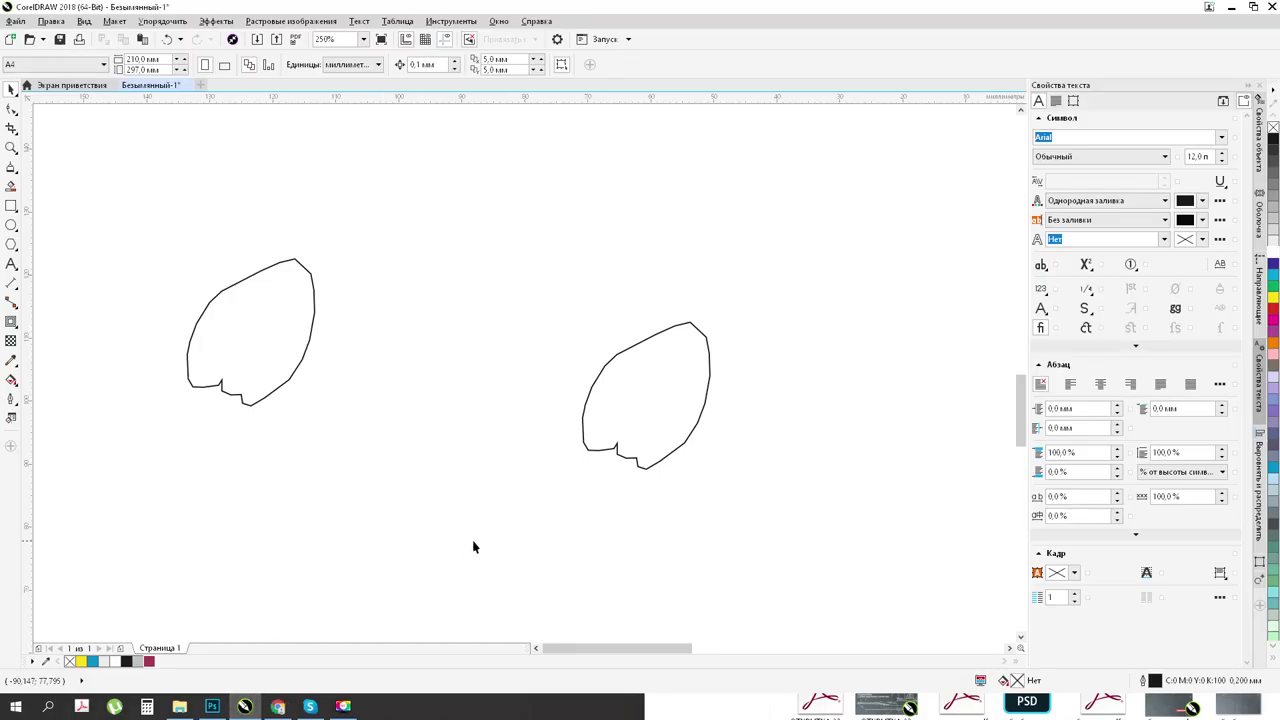
pyautogui.hotkey('ctrl', 'v')
pyautogui.scroll(-5, 530, 320)
pyautogui.moveTo(758, 291); pyautogui.dragTo(420, 323)
# Step: Convert the pasted church photo to a CMYK bitmap and scale it down proportionally near the petal outlines
pyautogui.click(272, 22)
pyautogui.click(267, 39)
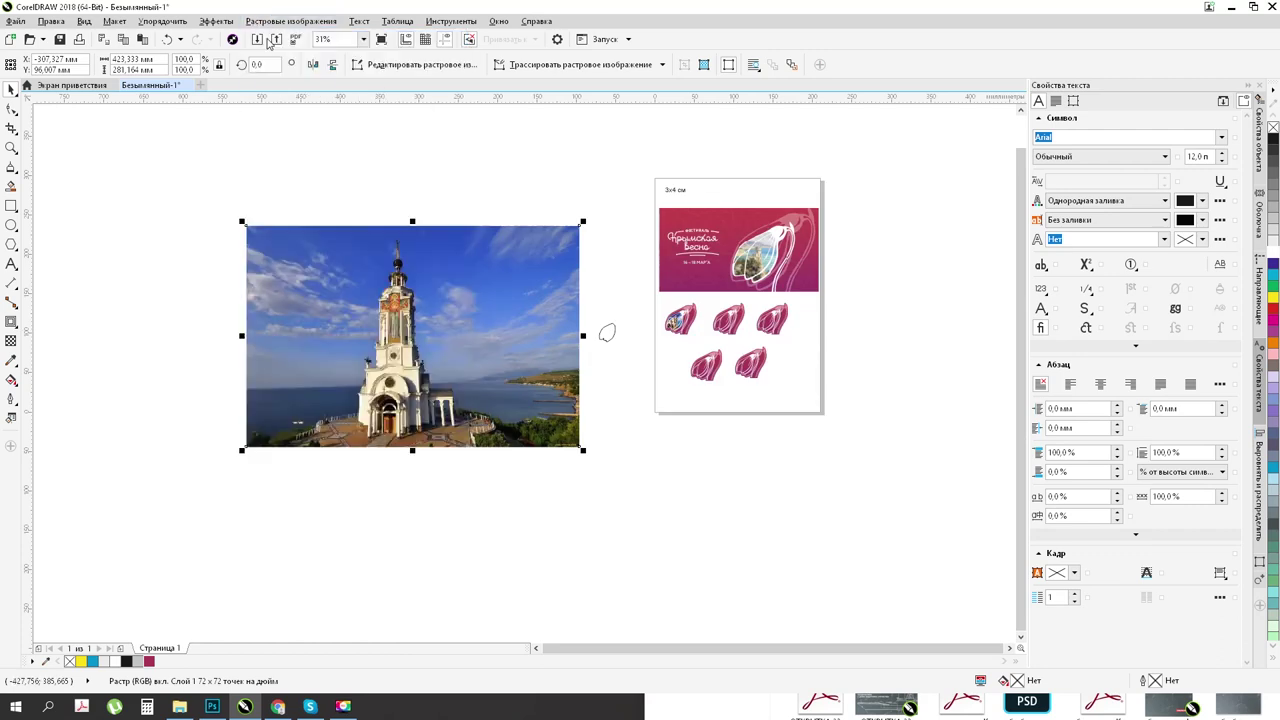
pyautogui.click(588, 421)
pyautogui.moveTo(584, 218); pyautogui.dragTo(584, 359)
pyautogui.scroll(2, 580, 365)
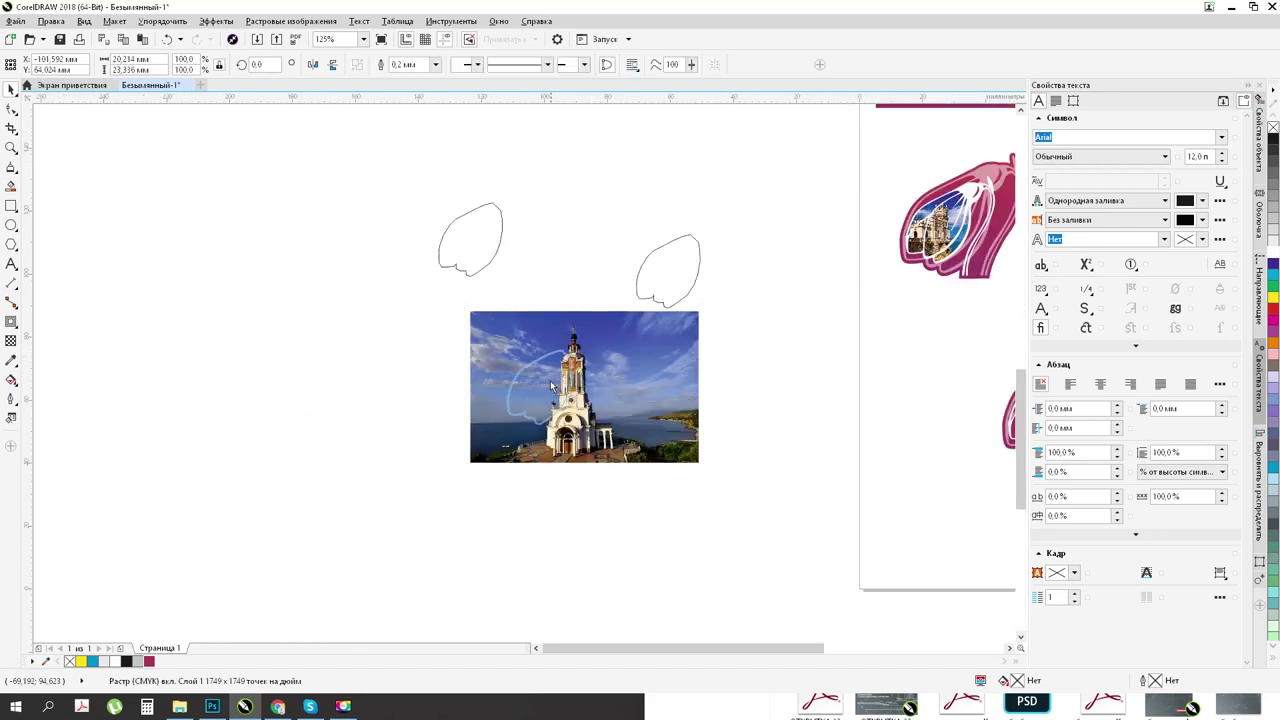
# Step: Scale the church photo to about 35.9 × 23.8 mm and centre the church tower within the petal outline
pyautogui.moveTo(698, 463); pyautogui.dragTo(652, 451)
pyautogui.moveTo(636, 392); pyautogui.dragTo(621, 412)
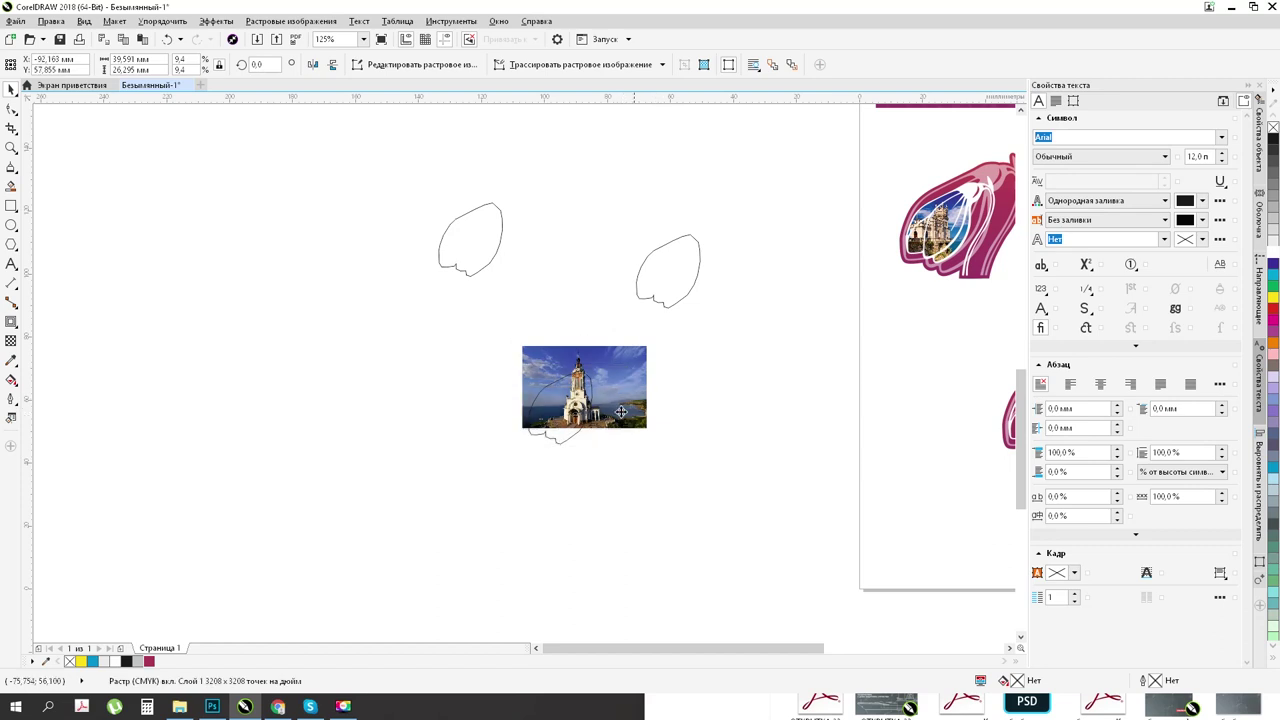
pyautogui.scroll(2, 619, 455)
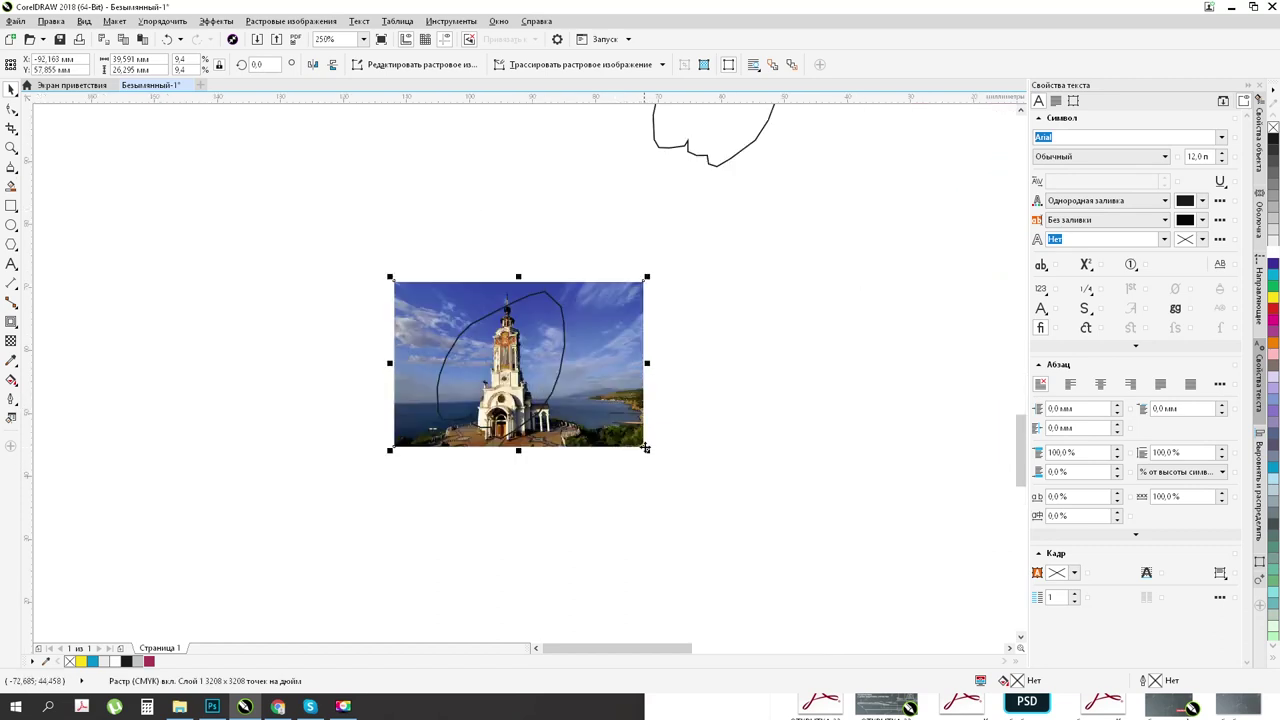
pyautogui.moveTo(648, 452); pyautogui.dragTo(640, 447)
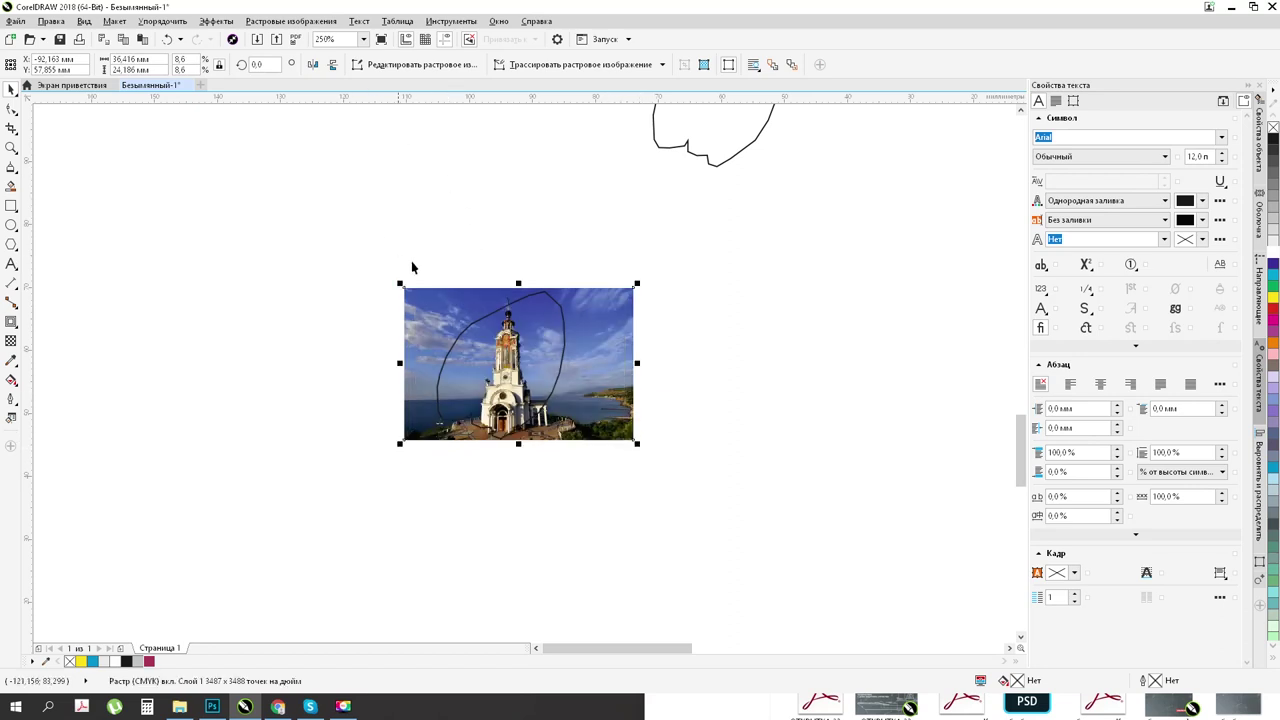
pyautogui.scroll(2, 564, 428)
pyautogui.moveTo(706, 458); pyautogui.dragTo(706, 456)
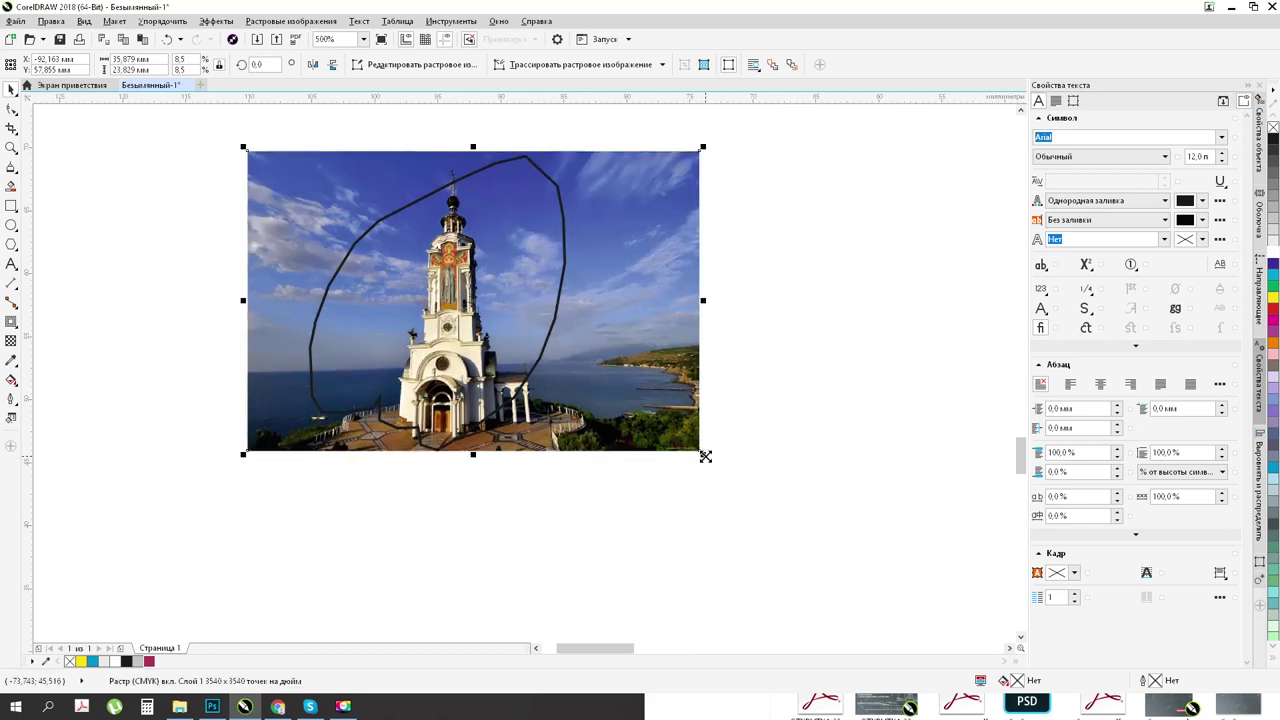
# Step: Intersect the church photo with the petal outline, move the outline and the petal-shaped piece aside, and delete the leftover photo
pyautogui.click(168, 131)
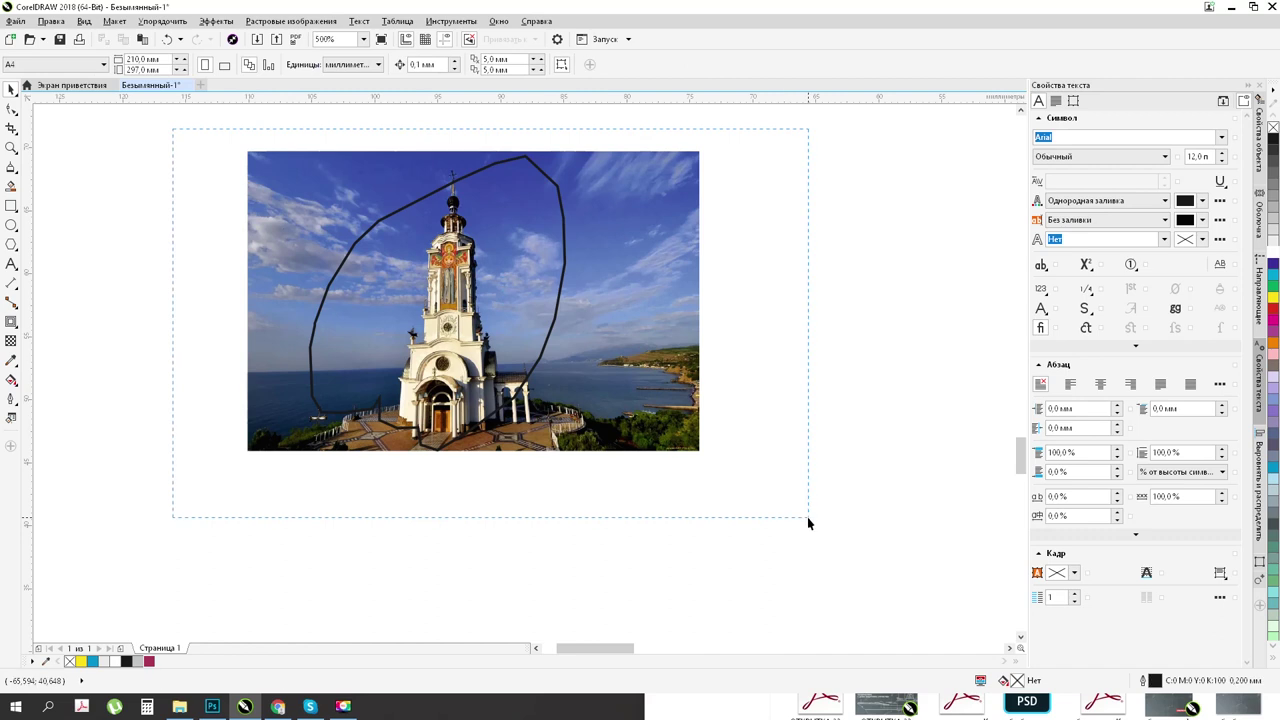
pyautogui.click(420, 66)
pyautogui.moveTo(490, 277)
pyautogui.mouseDown()
pyautogui.moveTo(847, 485)
pyautogui.moveTo(850, 470)
pyautogui.mouseUp()
pyautogui.moveTo(369, 265); pyautogui.dragTo(223, 443)
pyautogui.click(499, 291)
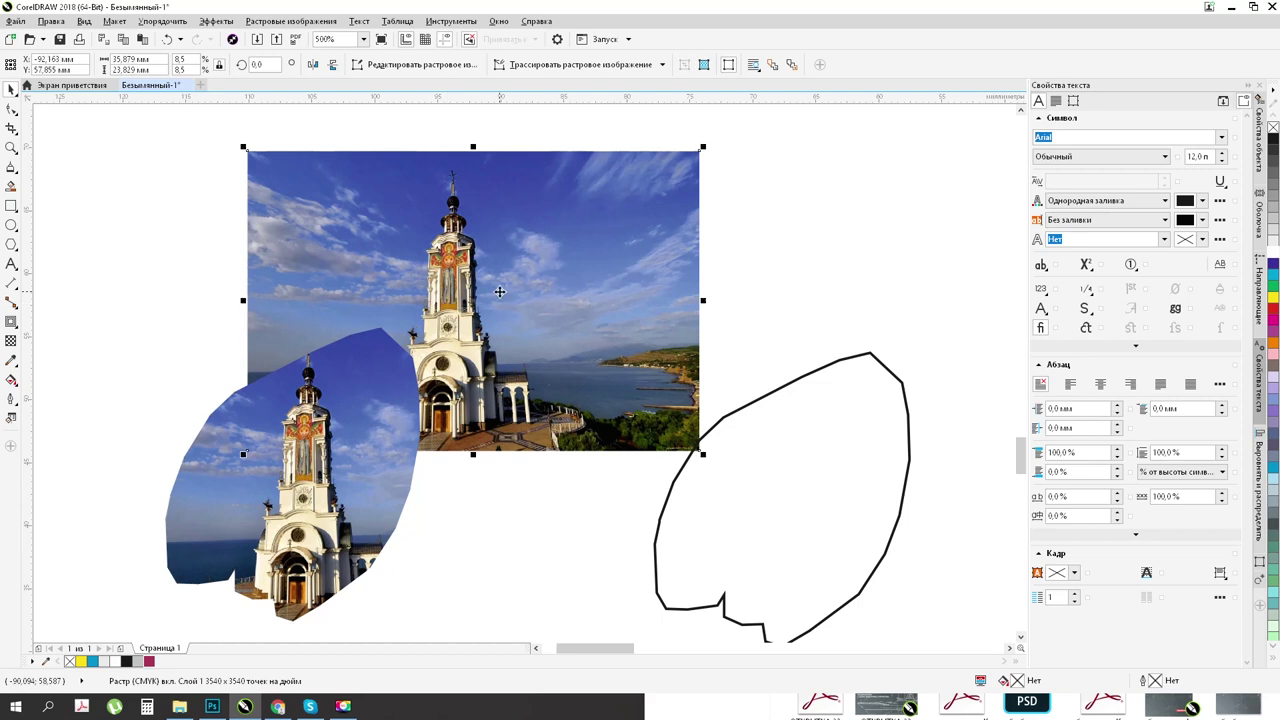
pyautogui.press('Delete')
# Step: Move the petal-shaped church photo onto the second badge in the upper row and align it with the petals
pyautogui.scroll(-5, 333, 442)
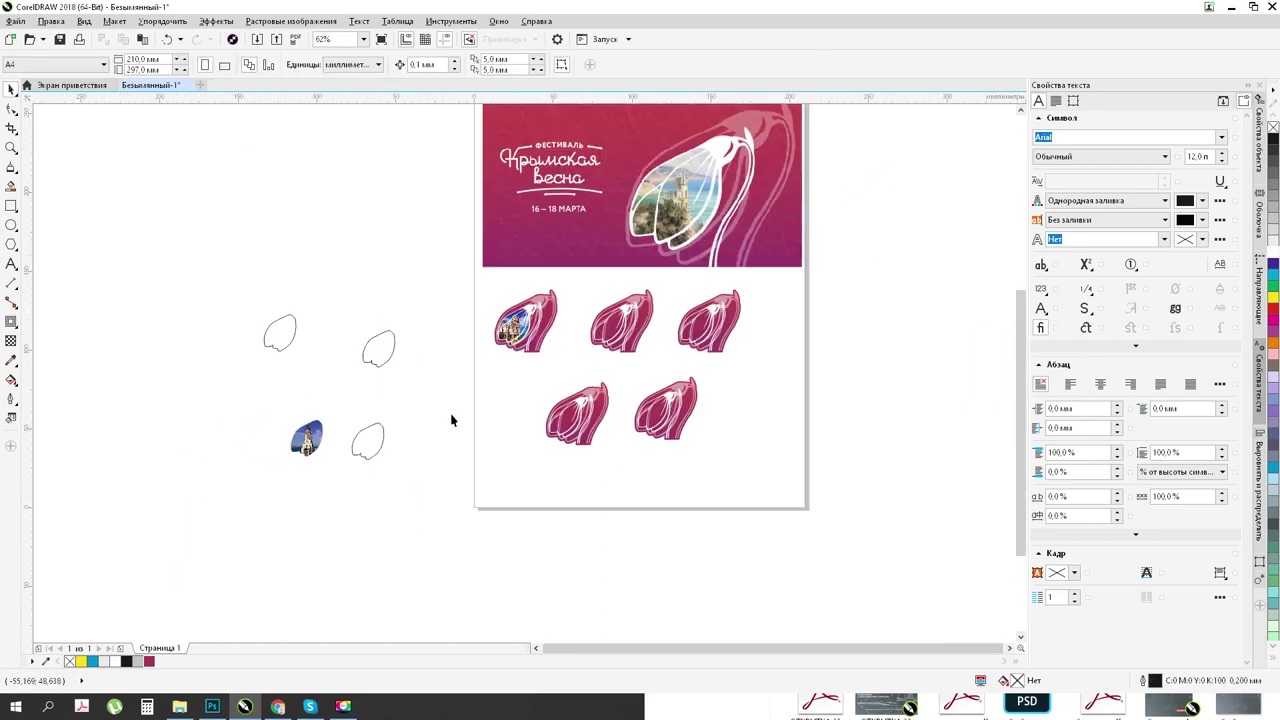
pyautogui.scroll(2, 451, 420)
pyautogui.moveTo(135, 470); pyautogui.dragTo(735, 250)
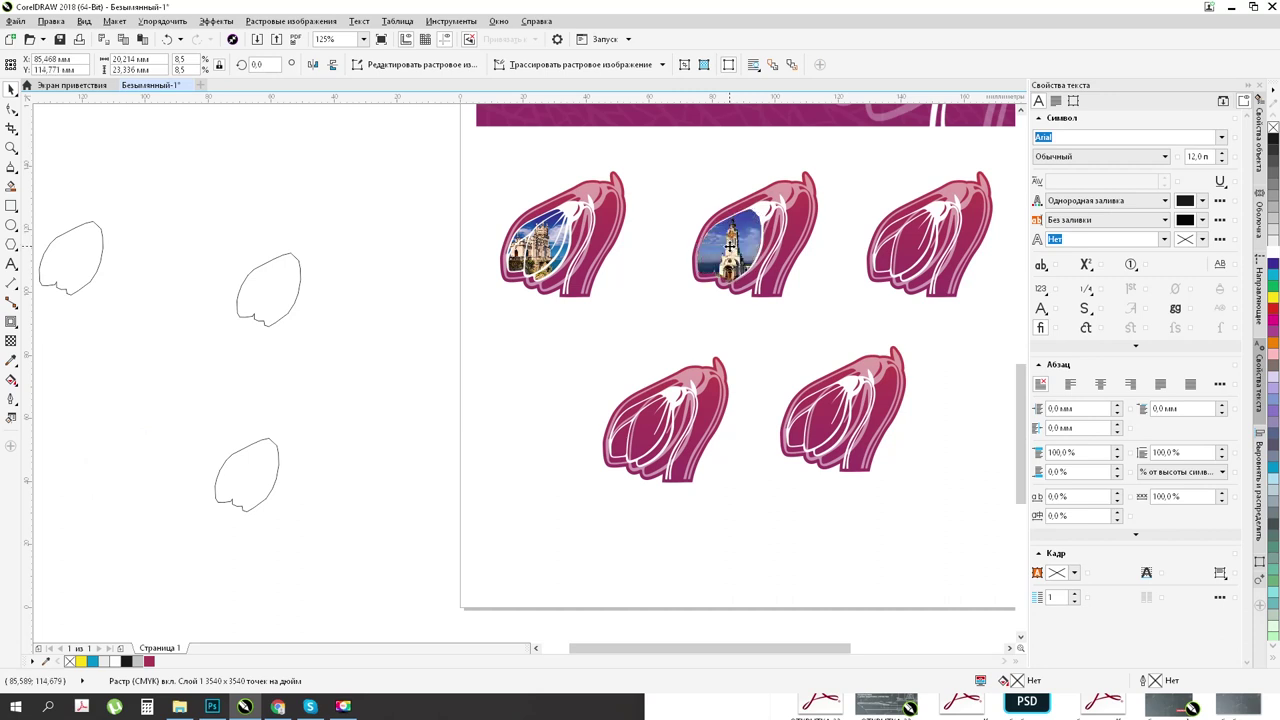
pyautogui.scroll(4, 754, 218)
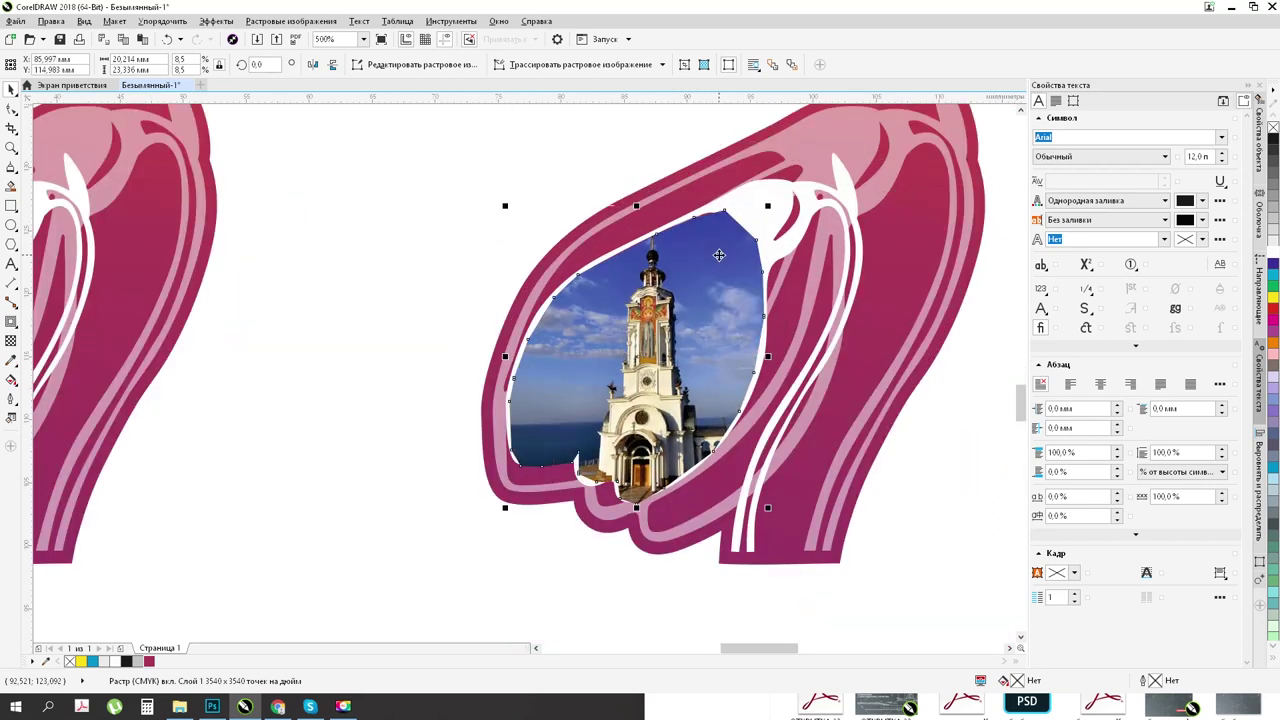
pyautogui.moveTo(712, 261); pyautogui.dragTo(711, 254)
# Step: Order the church cut-out behind the white petal lines of the second badge
pyautogui.rightClick(711, 254)
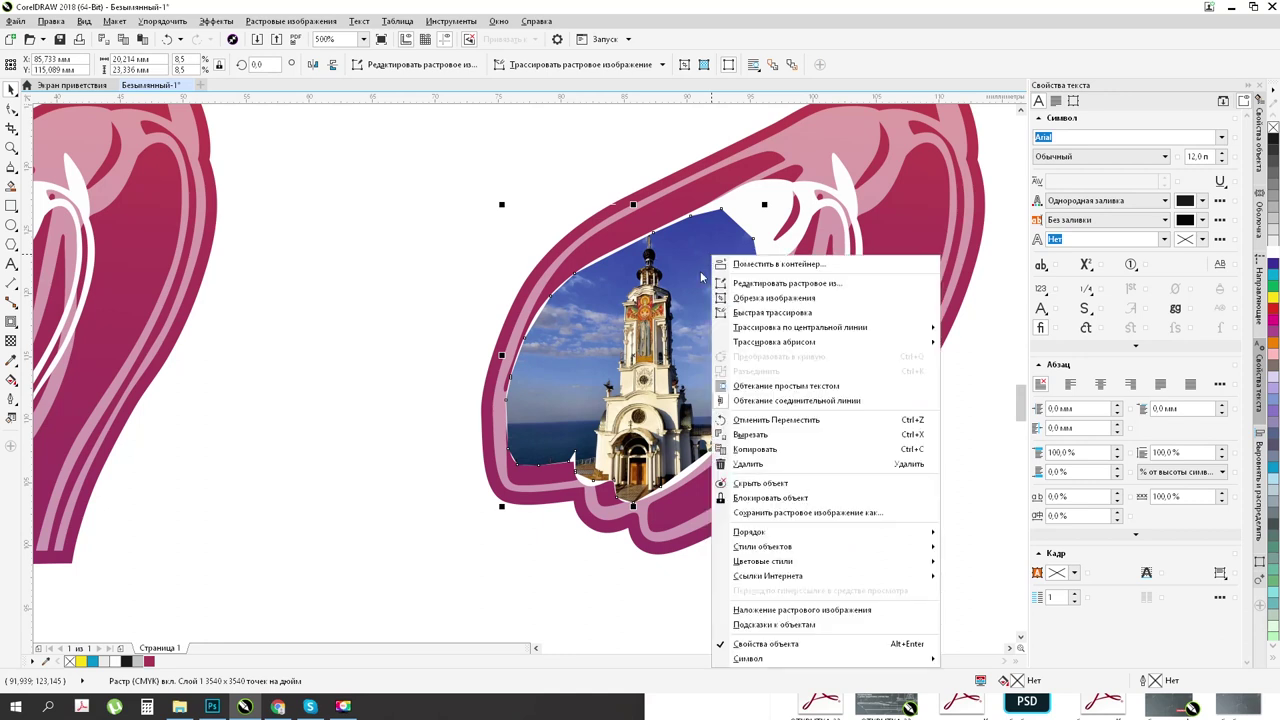
pyautogui.moveTo(760, 533)
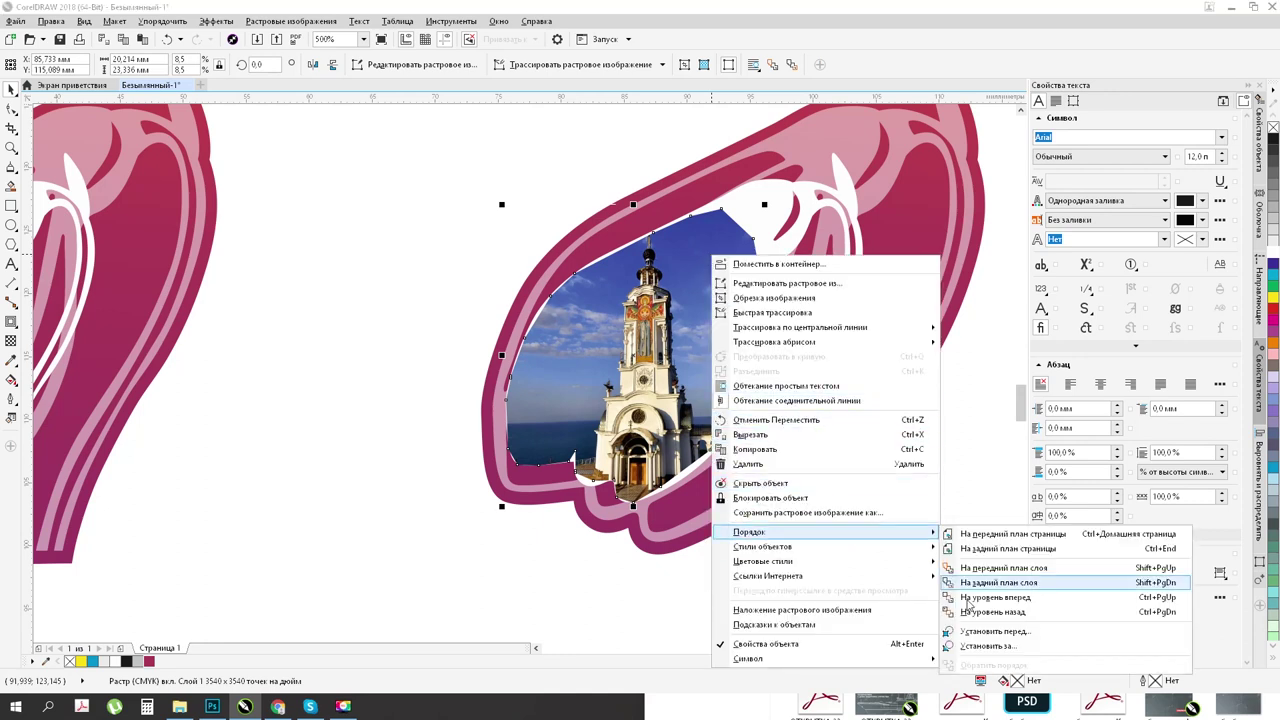
pyautogui.click(985, 645)
pyautogui.click(829, 195)
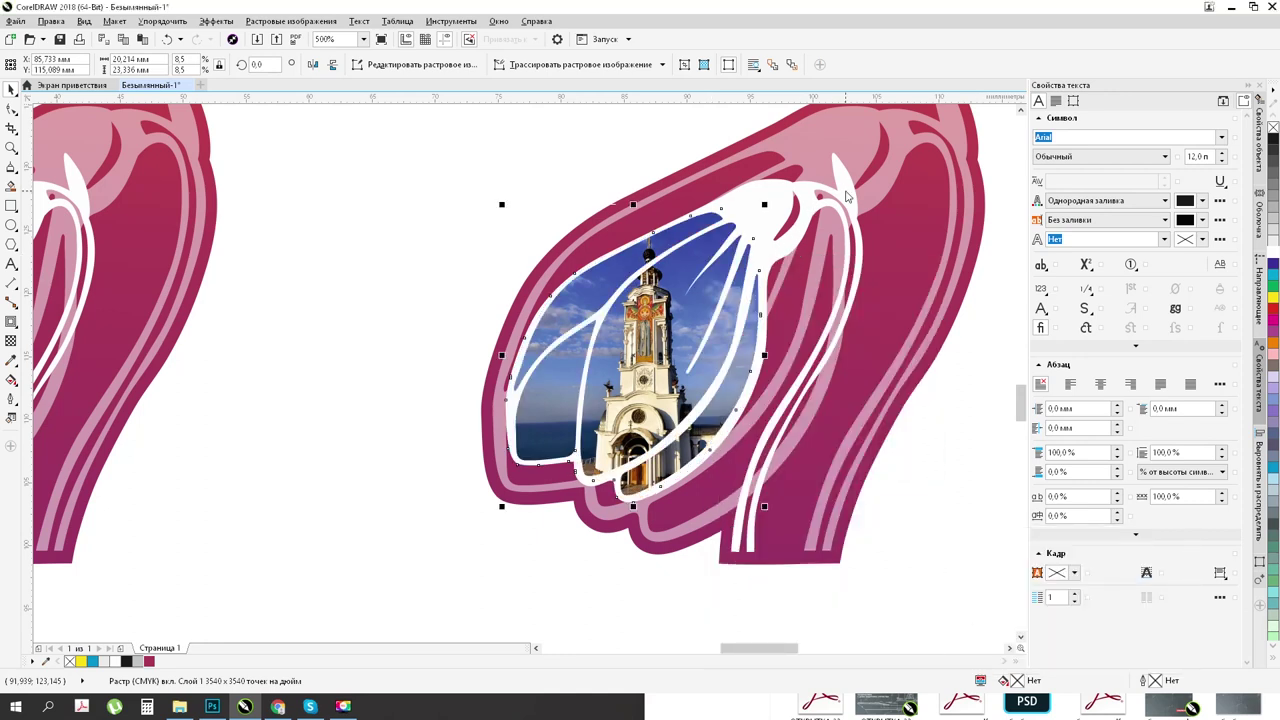
pyautogui.click(419, 228)
# Step: Delete the two spare petal outlines nearest the page
pyautogui.scroll(-4, 419, 235)
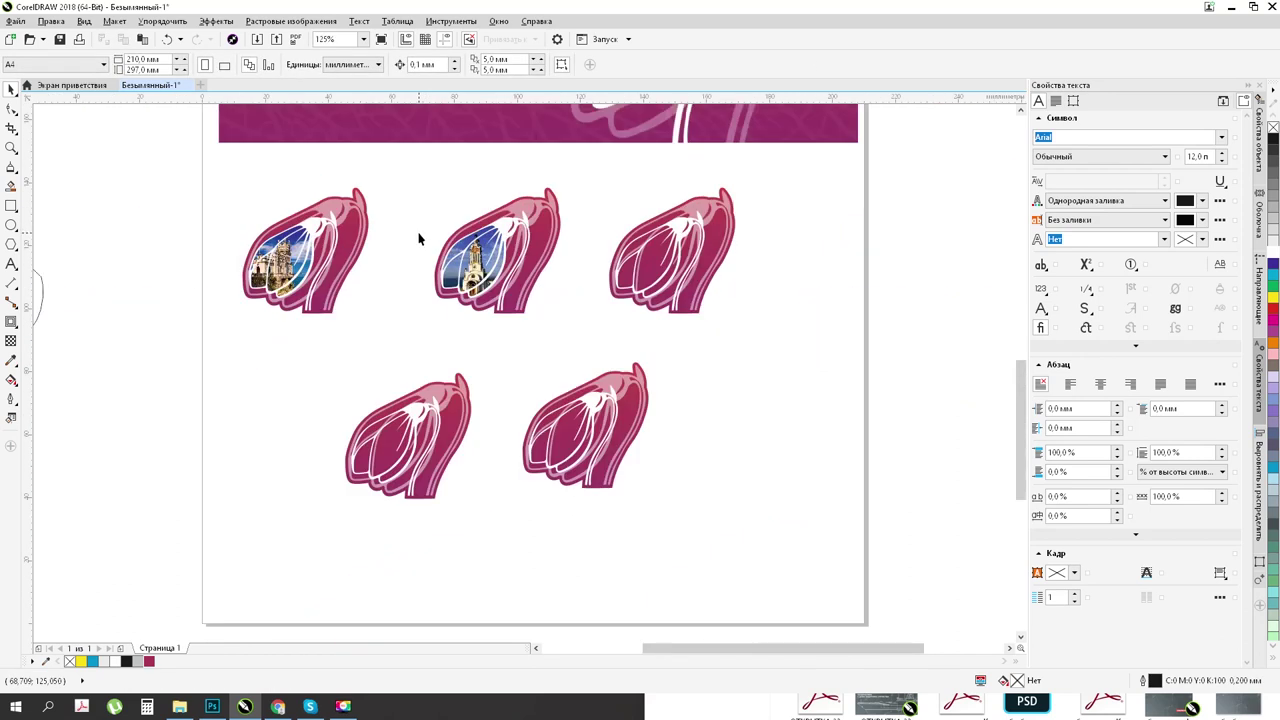
pyautogui.scroll(-2, 693, 289)
pyautogui.scroll(1, 444, 317)
pyautogui.click(265, 436)
pyautogui.press('Delete')
pyautogui.click(259, 265)
pyautogui.press('Delete')
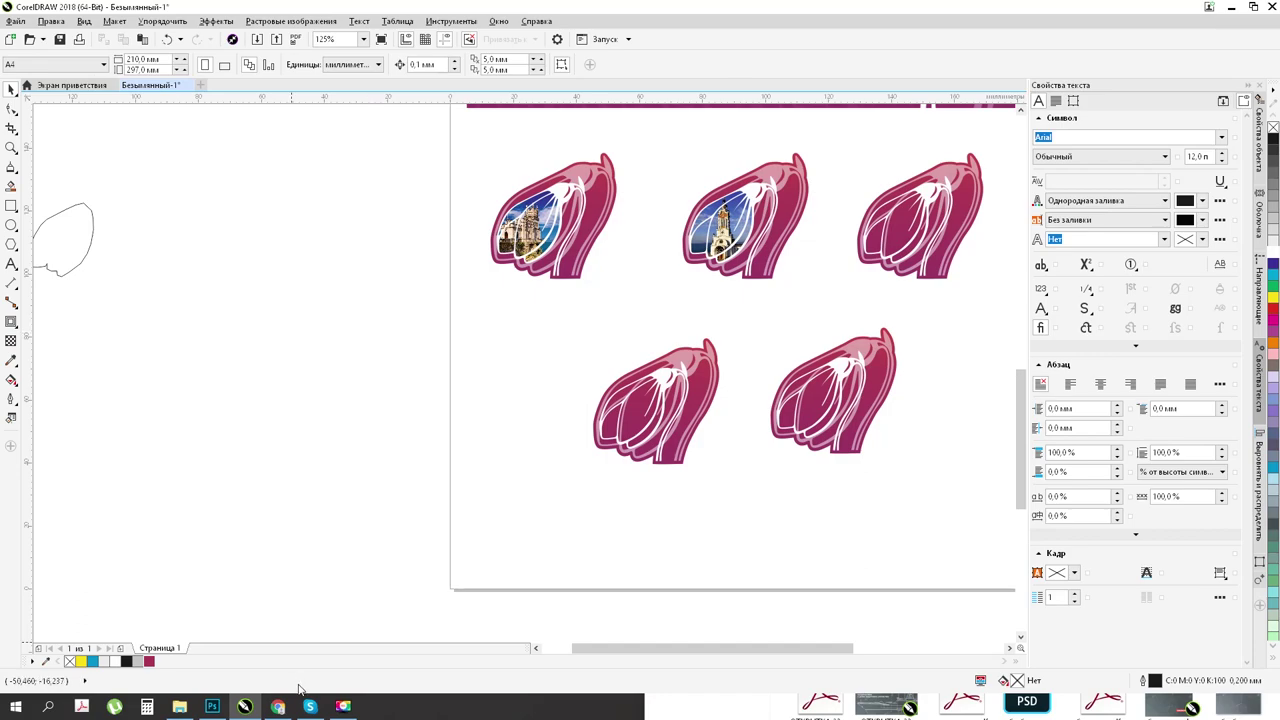
# Step: Switch to the browser and look further through the Crimean landmark image results for another suitable building
pyautogui.click(277, 706)
pyautogui.click(1276, 386)
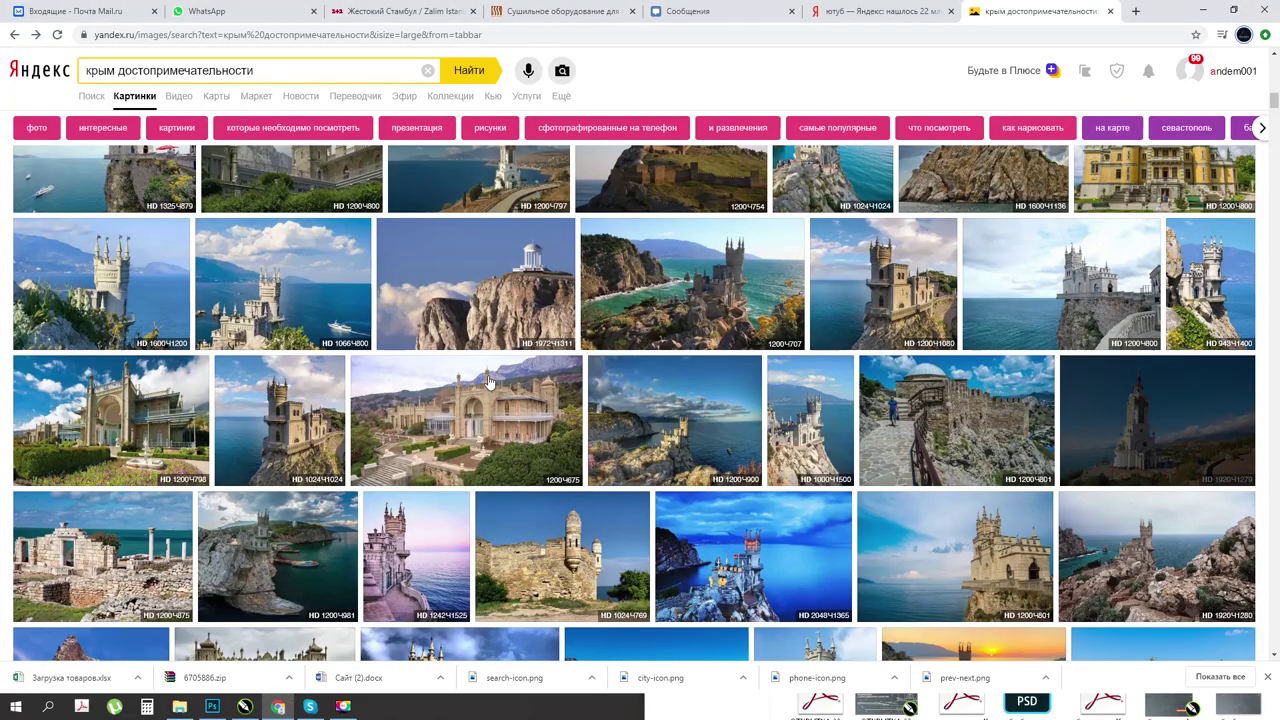
pyautogui.scroll(-2, 440, 356)
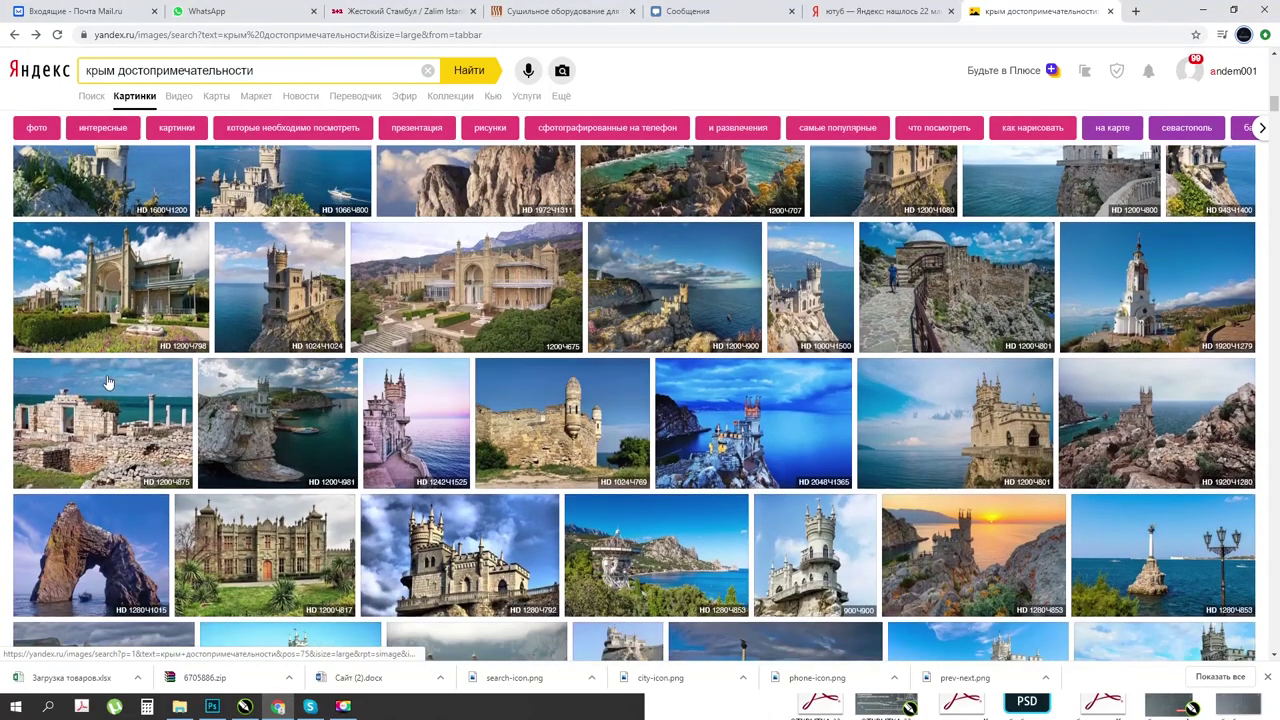
pyautogui.scroll(-2, 110, 380)
pyautogui.scroll(-1, 110, 380)
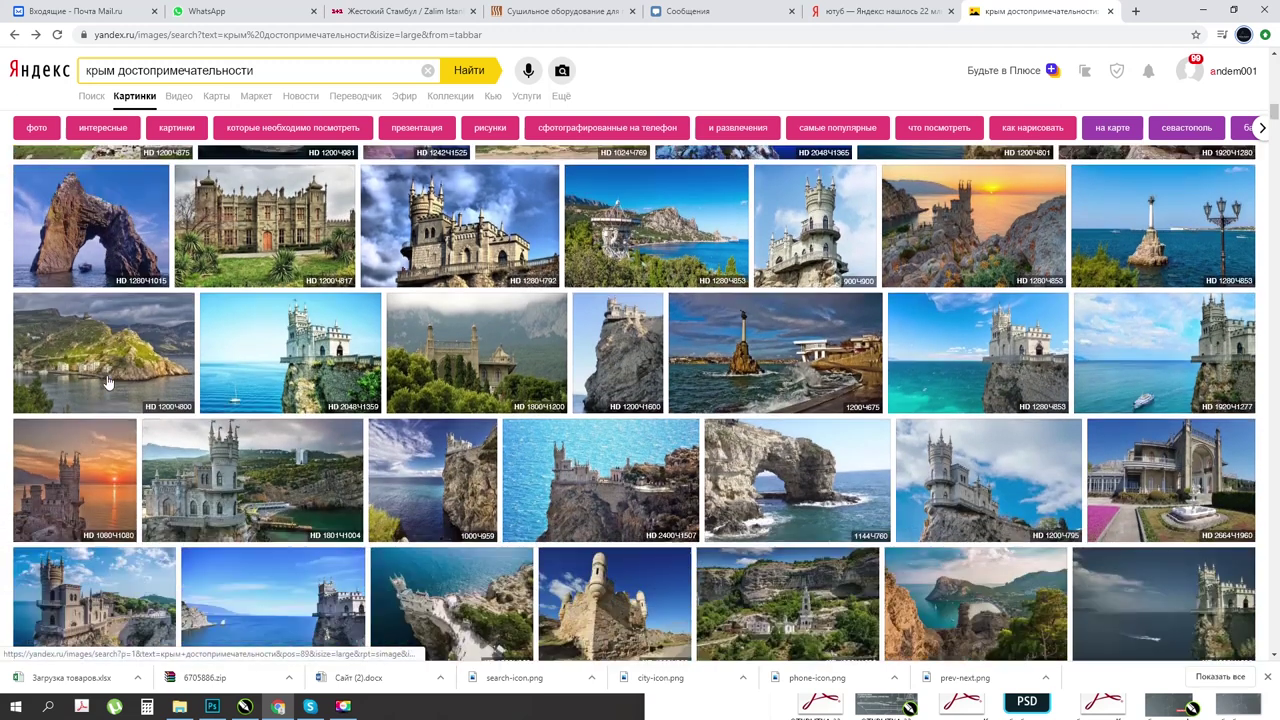
# Step: Open the 1800×1200 Vorontsov Palace photo and compare it with two related pictures of the palace
pyautogui.click(461, 347)
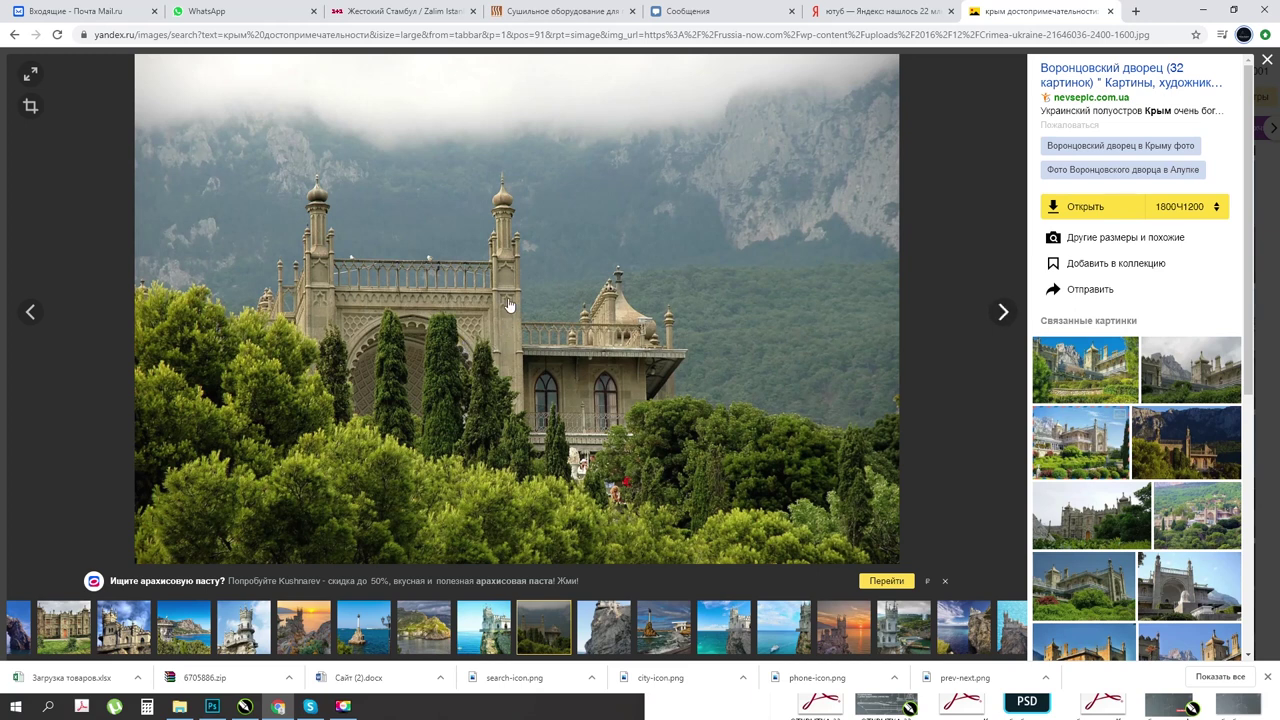
pyautogui.rightClick(576, 359)
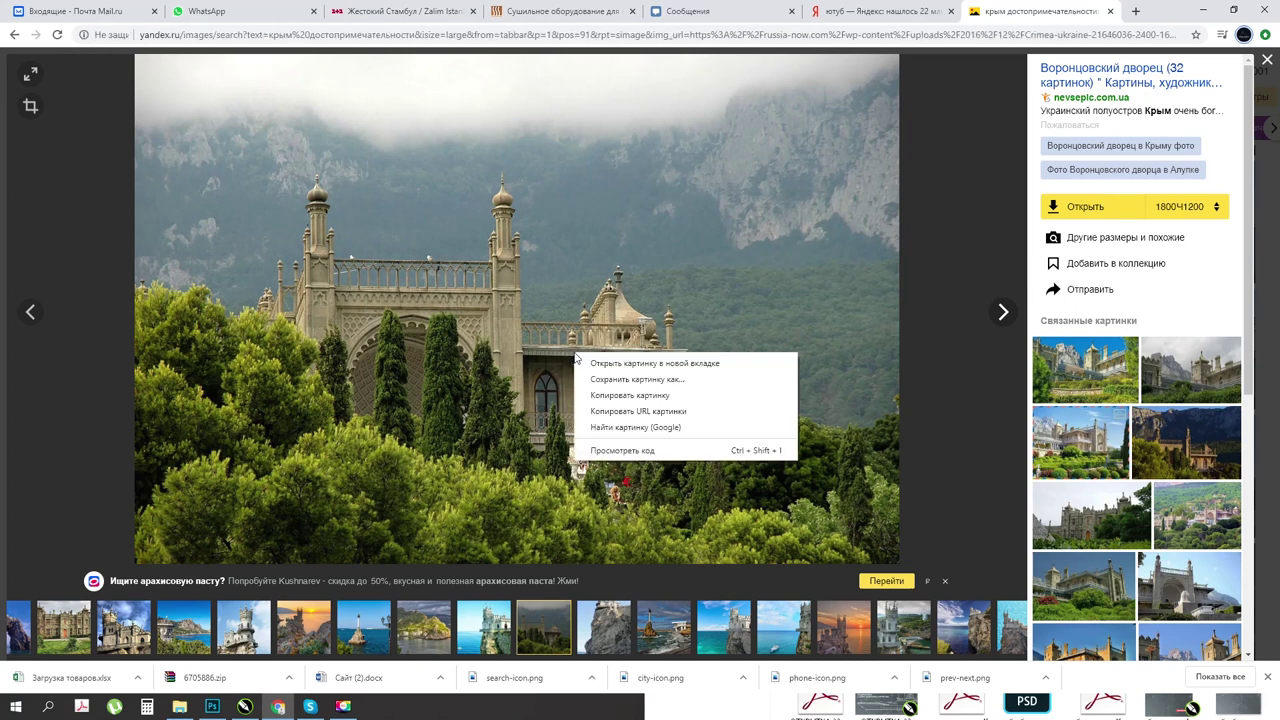
pyautogui.click(1072, 373)
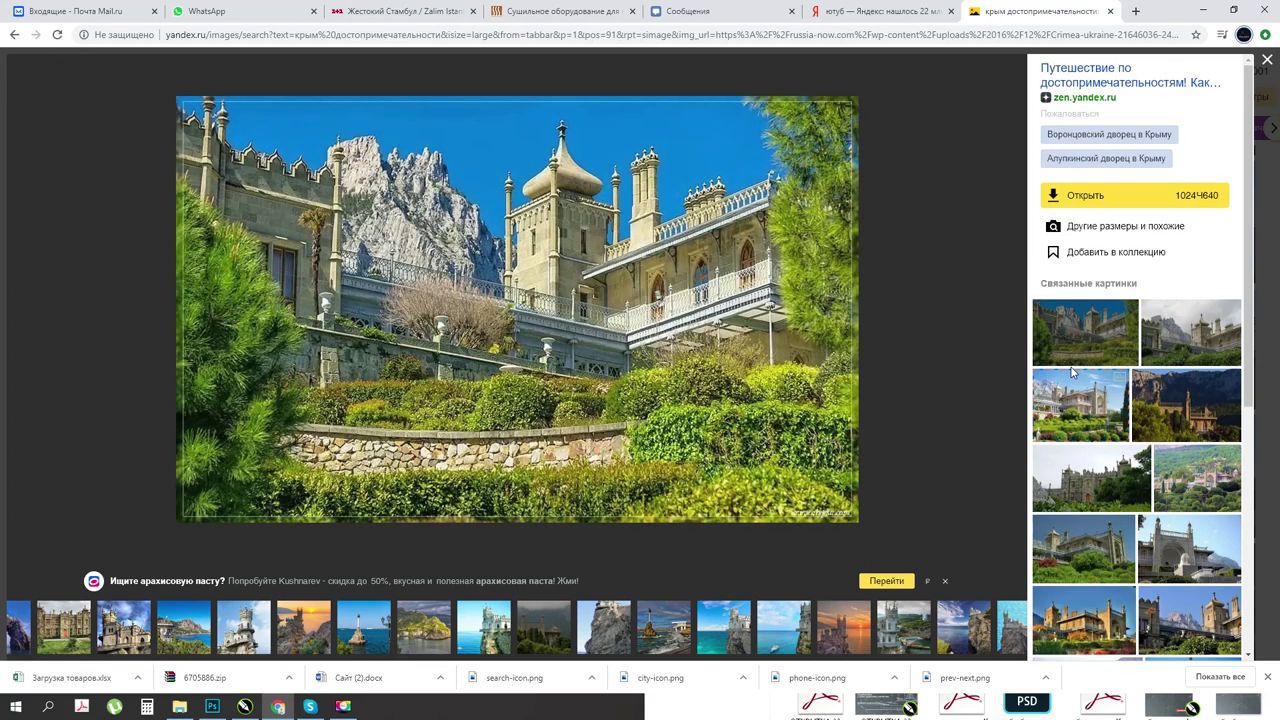
pyautogui.click(1064, 414)
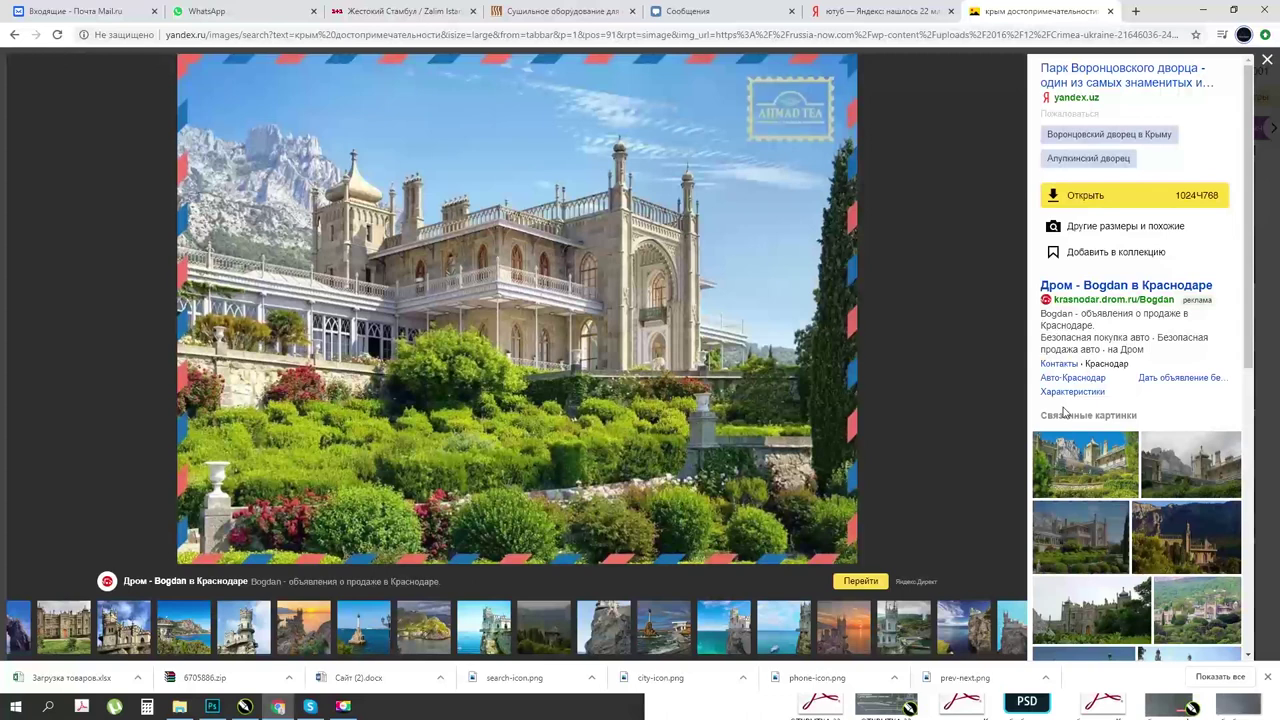
pyautogui.press('Escape')
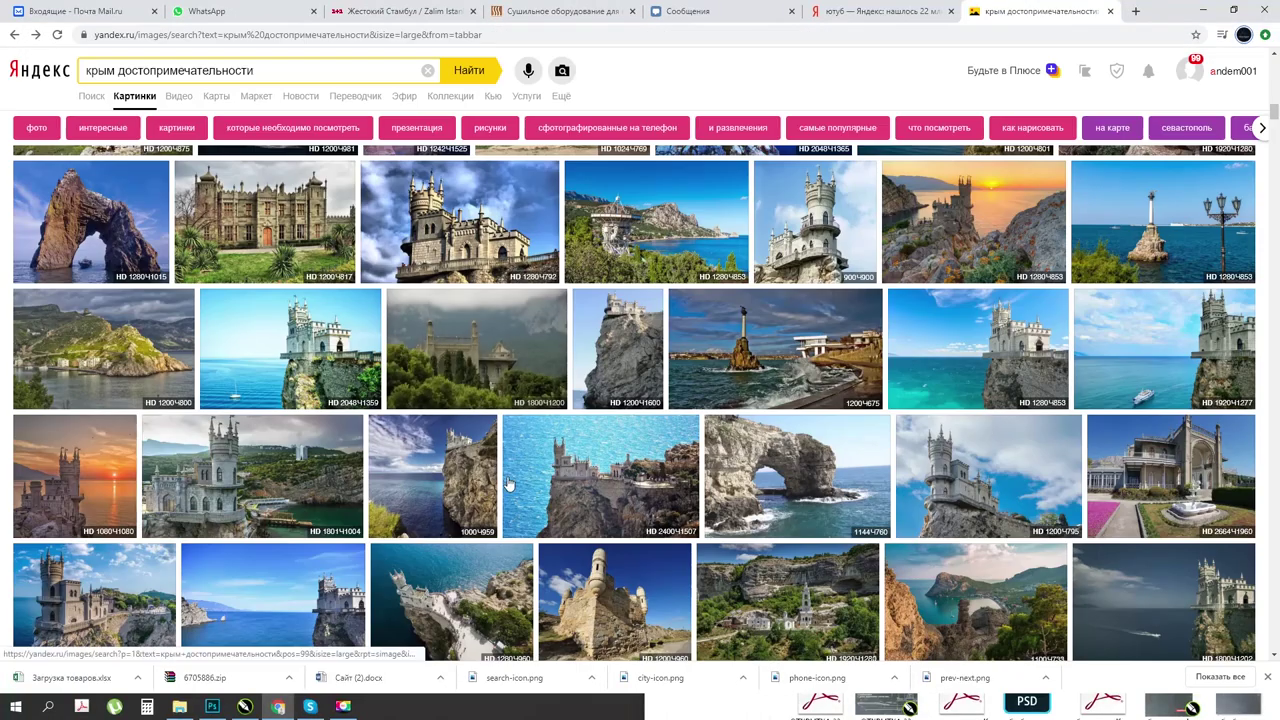
# Step: Reopen the 1800×1200 Vorontsov Palace photo with the misty mountains and copy the image
pyautogui.click(465, 349)
pyautogui.rightClick(465, 349)
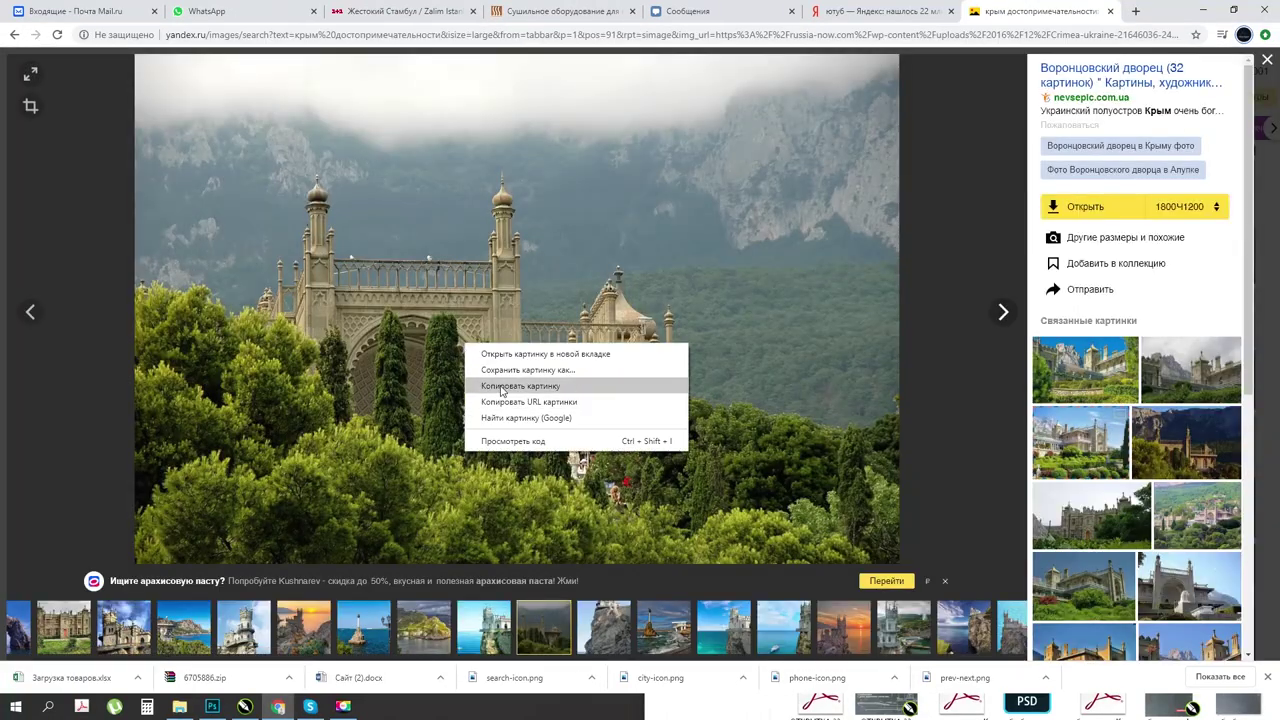
pyautogui.click(540, 383)
# Step: Switch to CorelDRAW, paste the palace photo, and convert it to a 300 dpi CMYK bitmap with anti-aliasing and transparent background
pyautogui.click(244, 706)
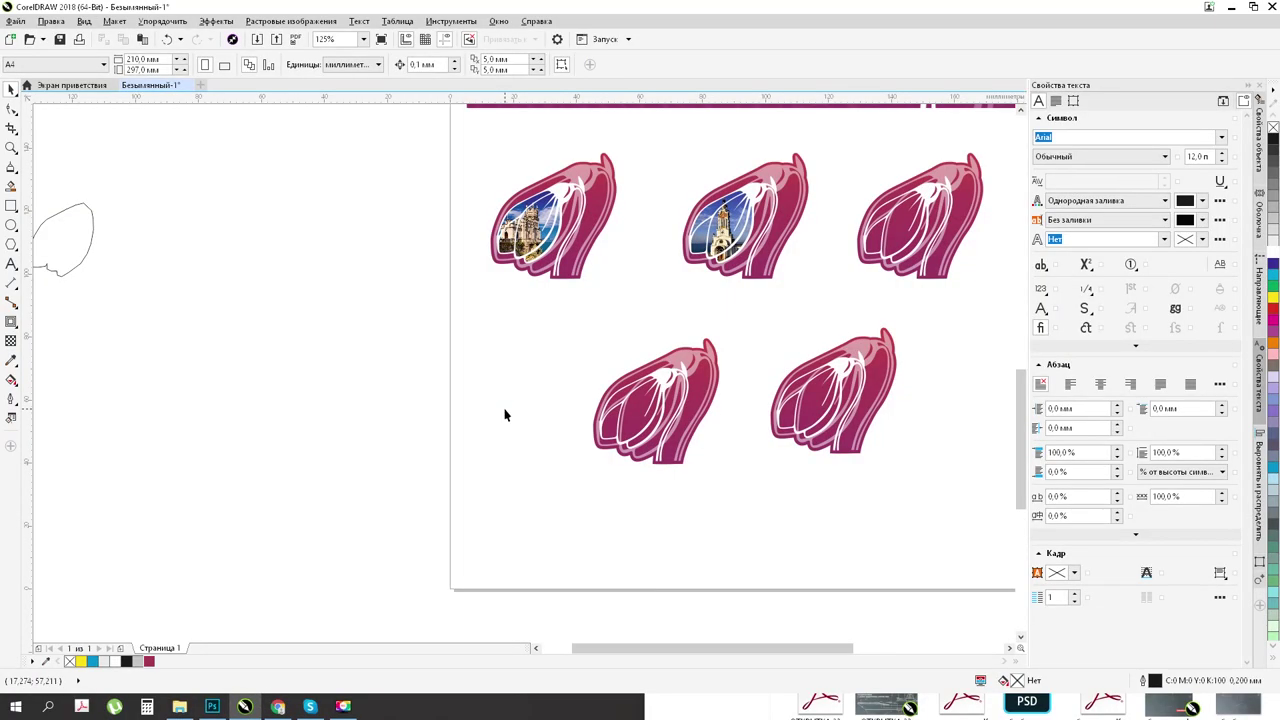
pyautogui.hotkey('ctrl', 'v')
pyautogui.scroll(-3, 499, 361)
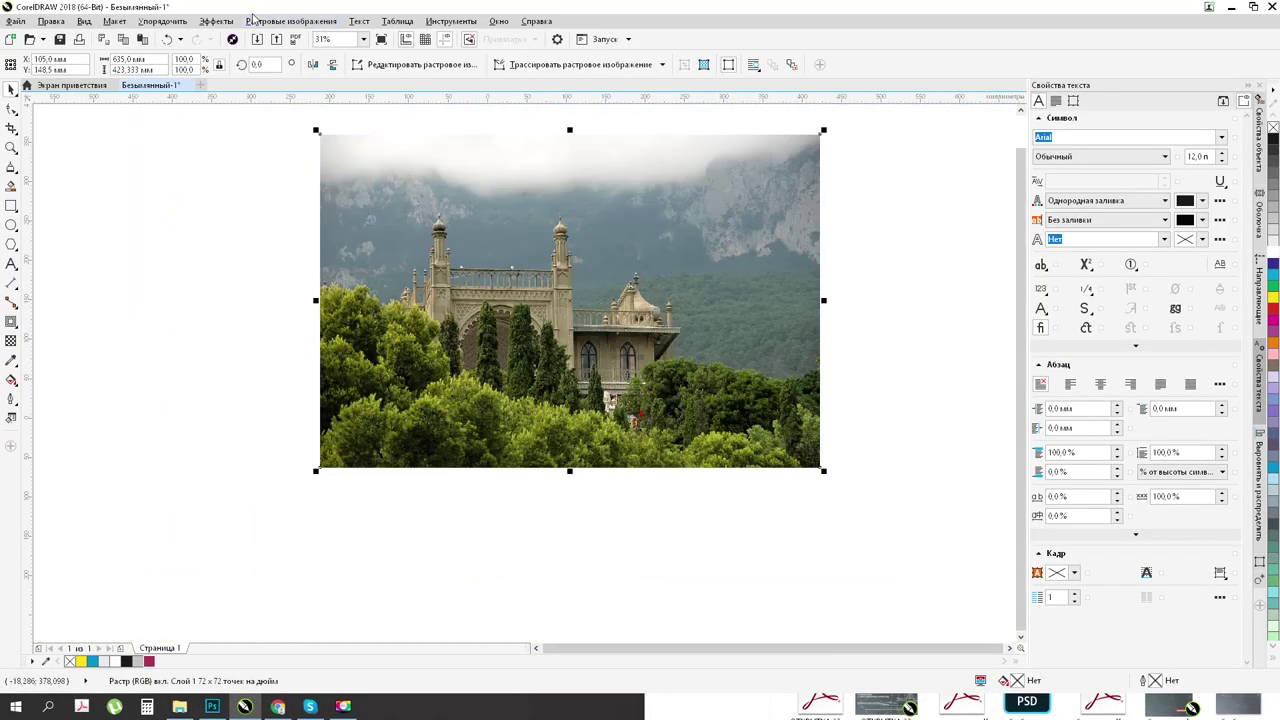
pyautogui.click(290, 21)
pyautogui.click(290, 38)
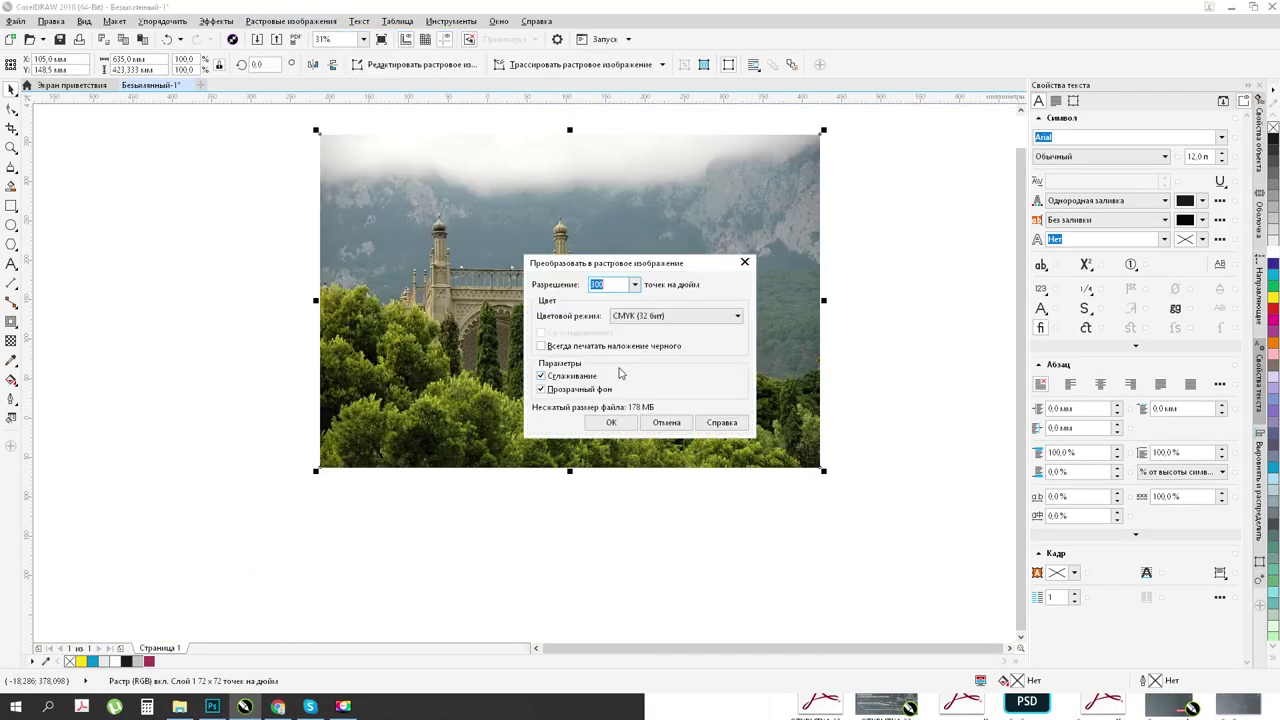
pyautogui.click(625, 427)
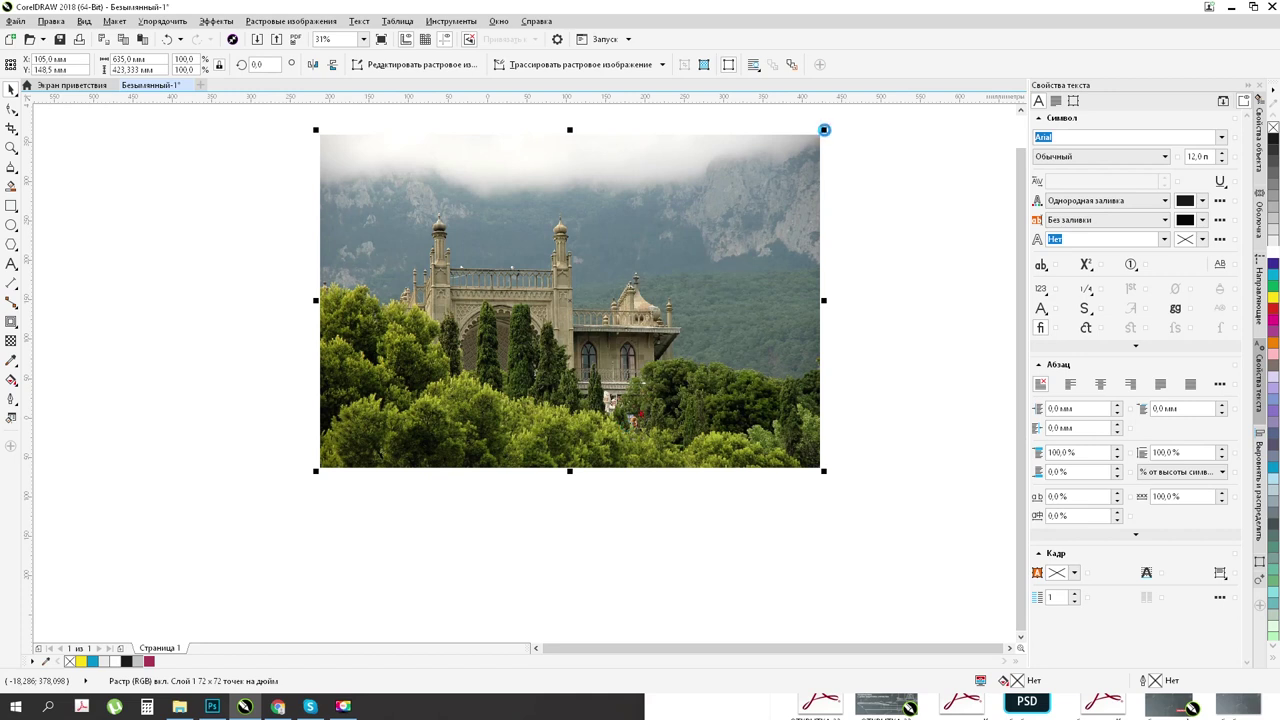
# Step: Scale the palace photo to about 122 × 81 mm beside the page and place a copy of the petal outline over it
pyautogui.moveTo(825, 130); pyautogui.dragTo(462, 396)
pyautogui.scroll(4, 461, 392)
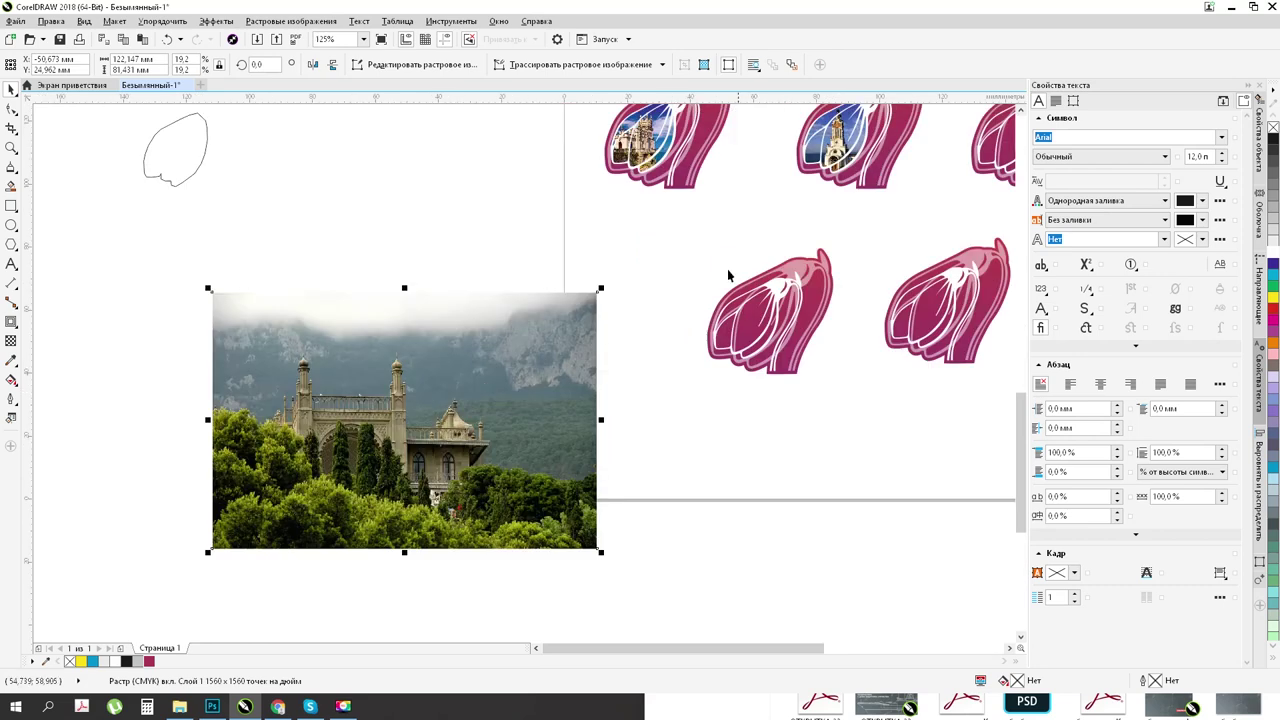
pyautogui.click(188, 148)
# Step: Scale the palace photo down to about 36.5 × 24.3 mm and position the building within the petal outline
pyautogui.click(508, 385)
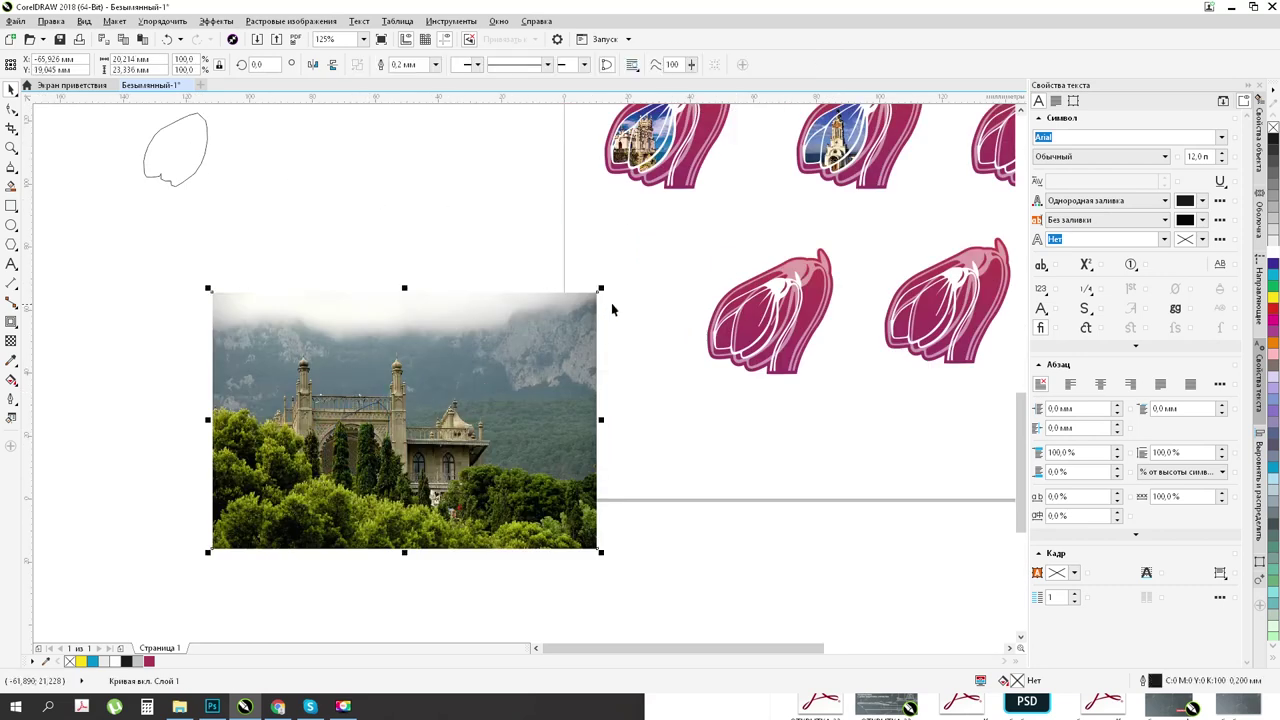
pyautogui.moveTo(603, 287); pyautogui.dragTo(486, 363)
pyautogui.scroll(2, 287, 430)
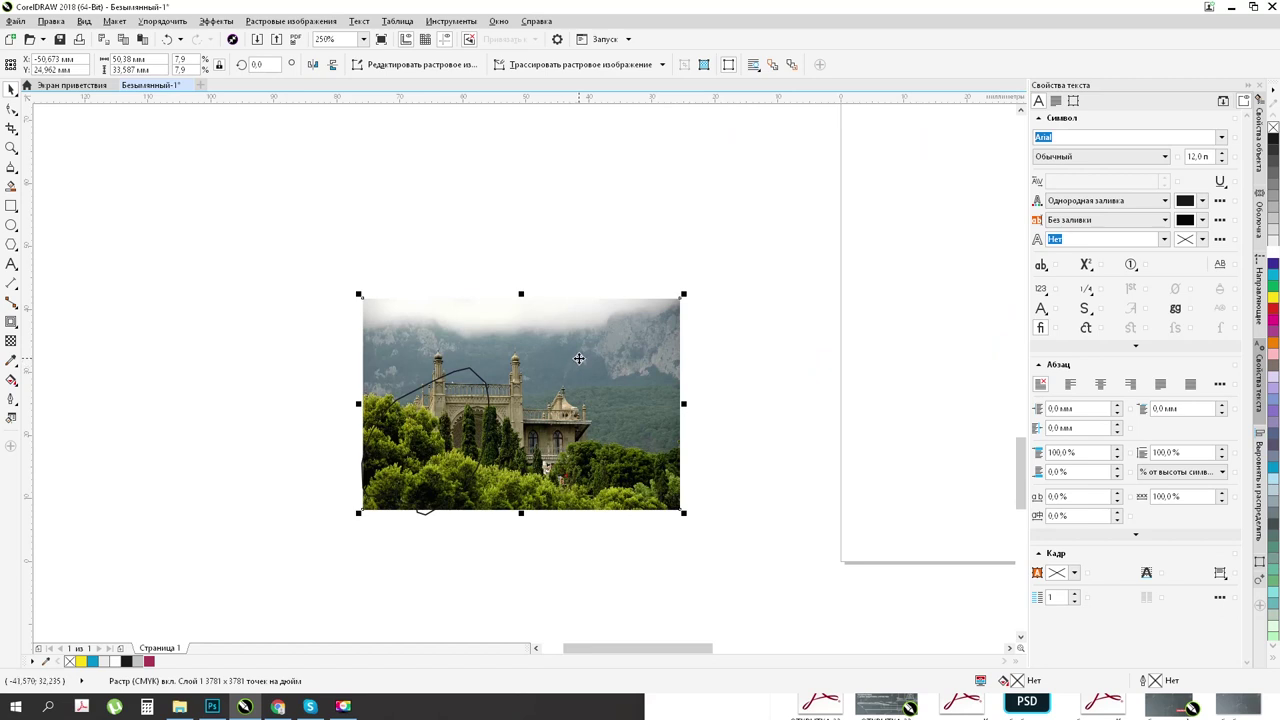
pyautogui.moveTo(560, 387); pyautogui.dragTo(515, 405)
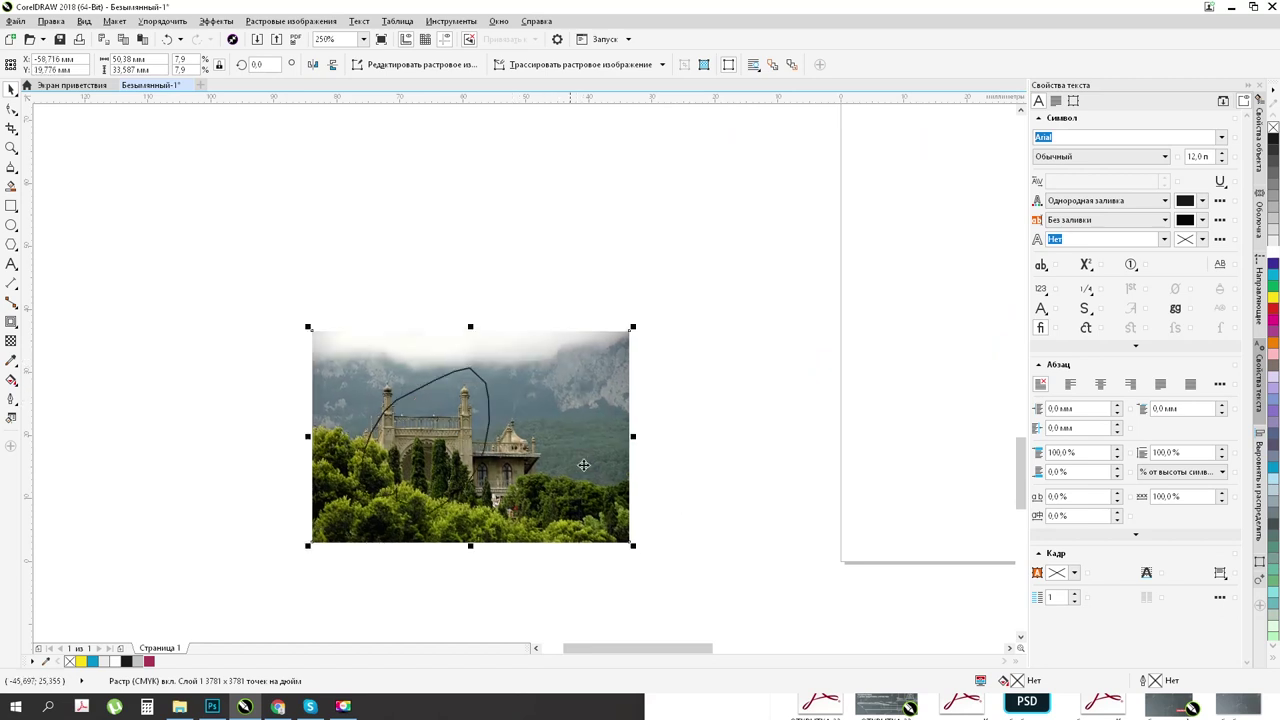
pyautogui.moveTo(636, 548); pyautogui.dragTo(571, 534)
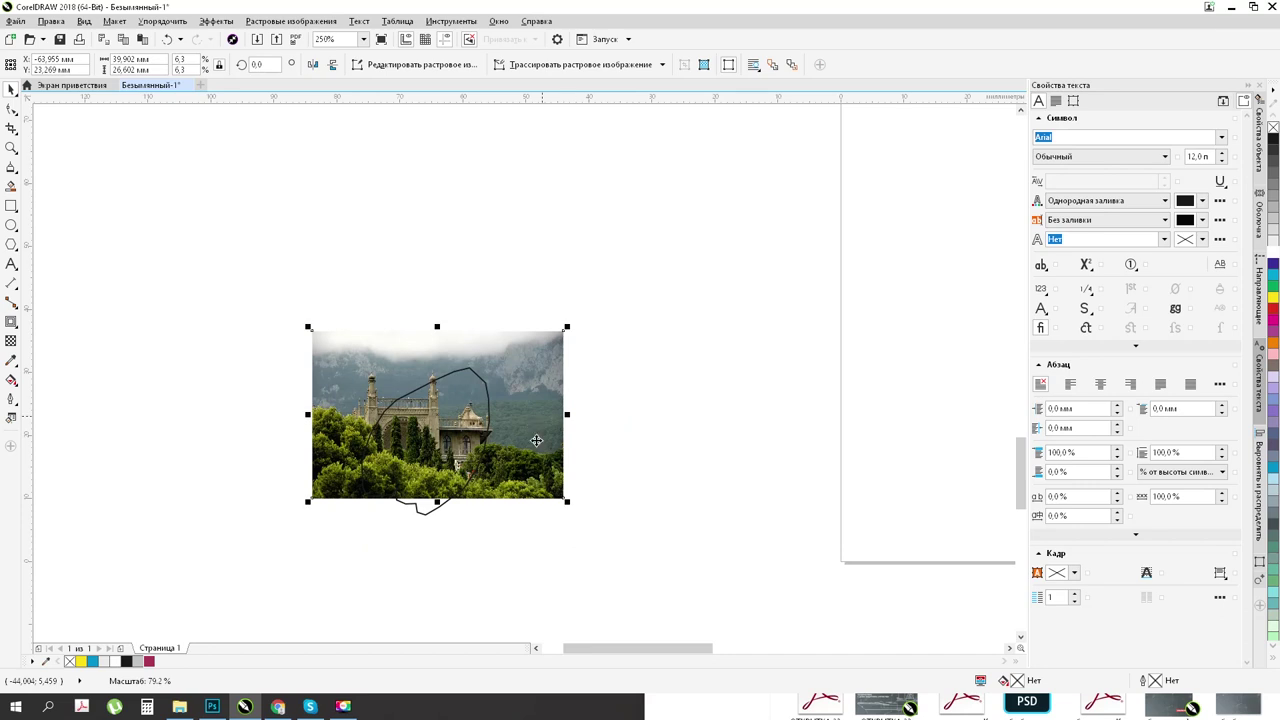
pyautogui.moveTo(536, 440); pyautogui.dragTo(560, 457)
pyautogui.scroll(2, 506, 516)
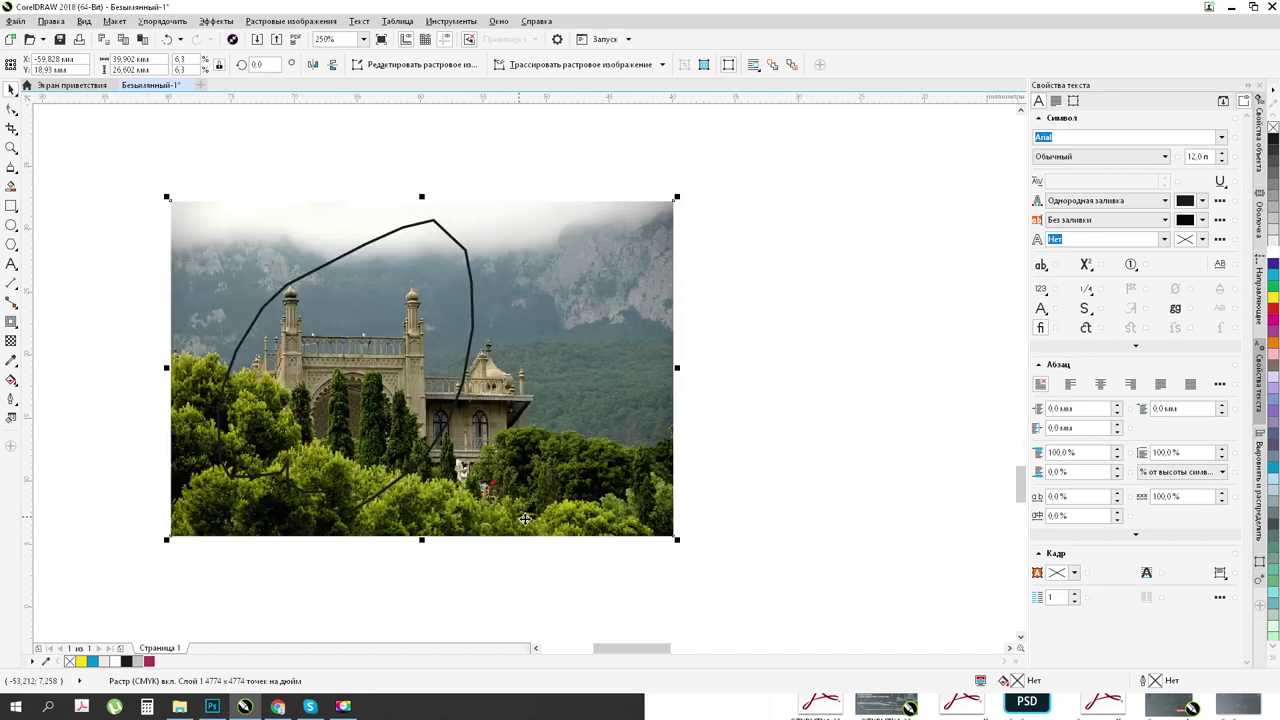
pyautogui.moveTo(673, 547); pyautogui.dragTo(631, 540)
pyautogui.moveTo(600, 445); pyautogui.dragTo(569, 447)
# Step: Intersect the palace photo with the petal outline and delete the leftover rectangular photo
pyautogui.moveTo(677, 172); pyautogui.dragTo(137, 522)
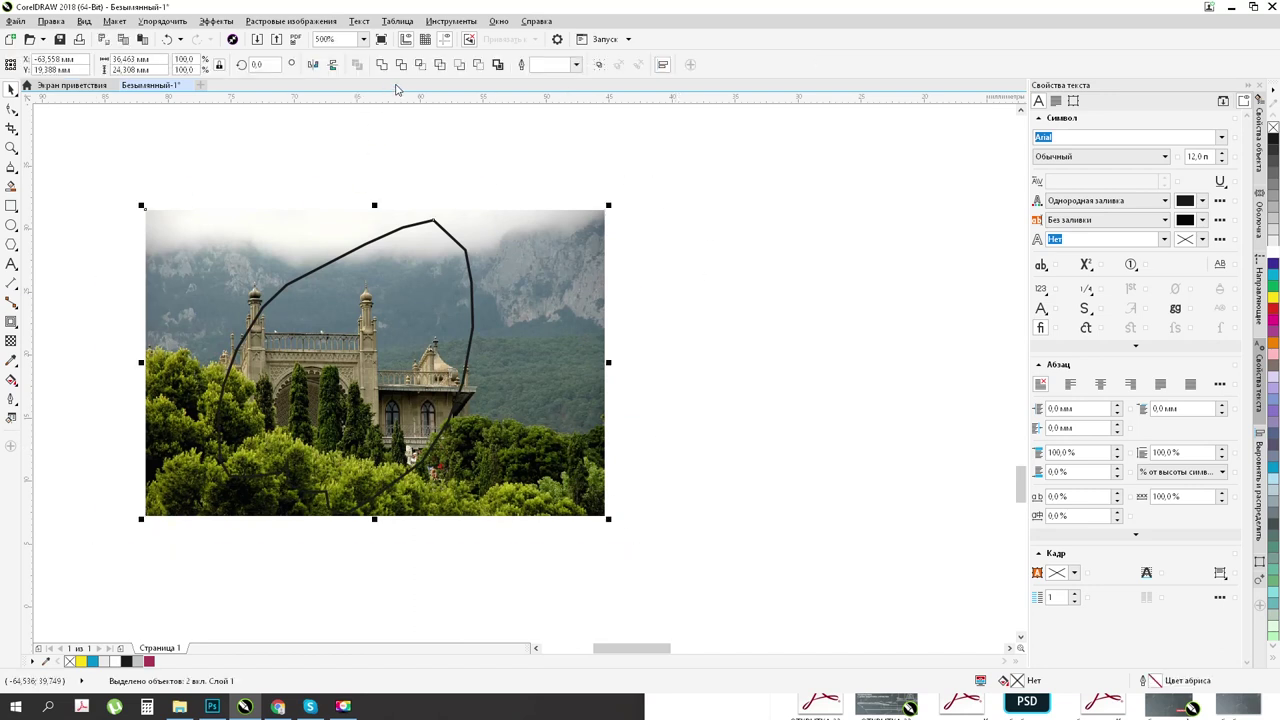
pyautogui.click(421, 70)
pyautogui.press('Escape')
pyautogui.click(577, 268)
pyautogui.press('Delete')
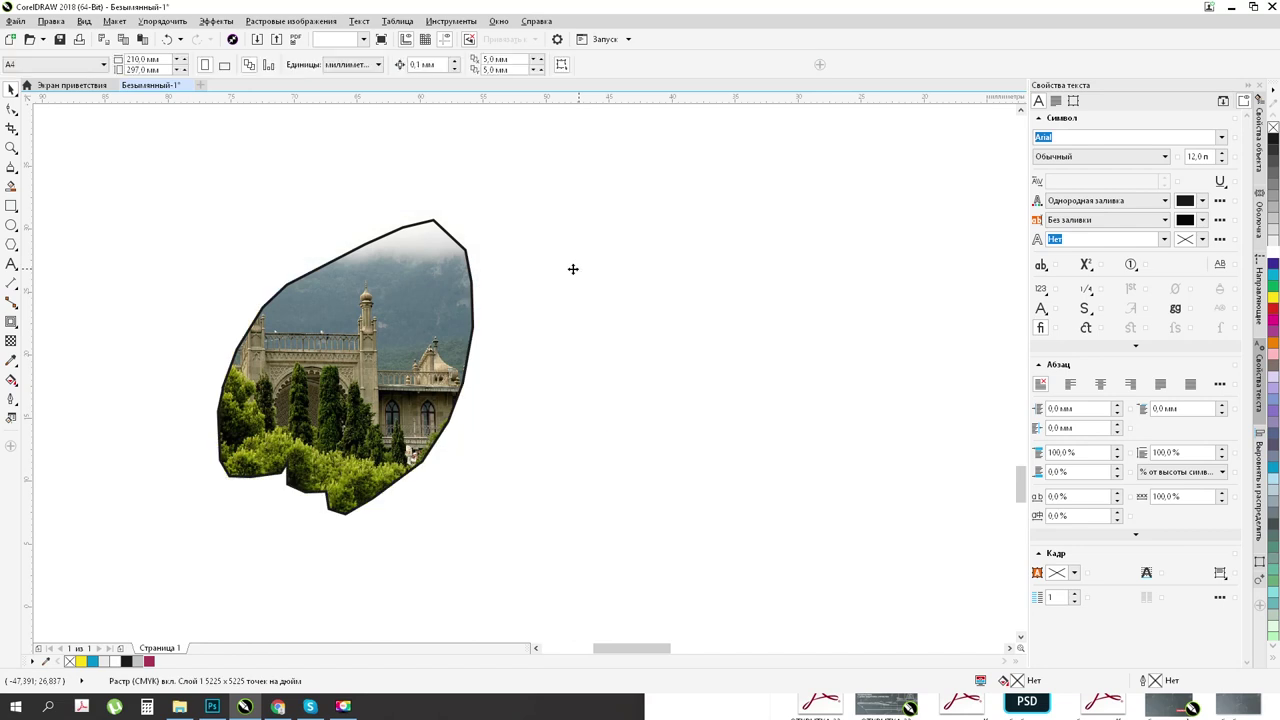
# Step: Delete the petal outline over the cut palace photo and place the photo on the left lower-row flower, centred at about 57.4, 56.2 mm
pyautogui.moveTo(452, 271); pyautogui.dragTo(727, 282)
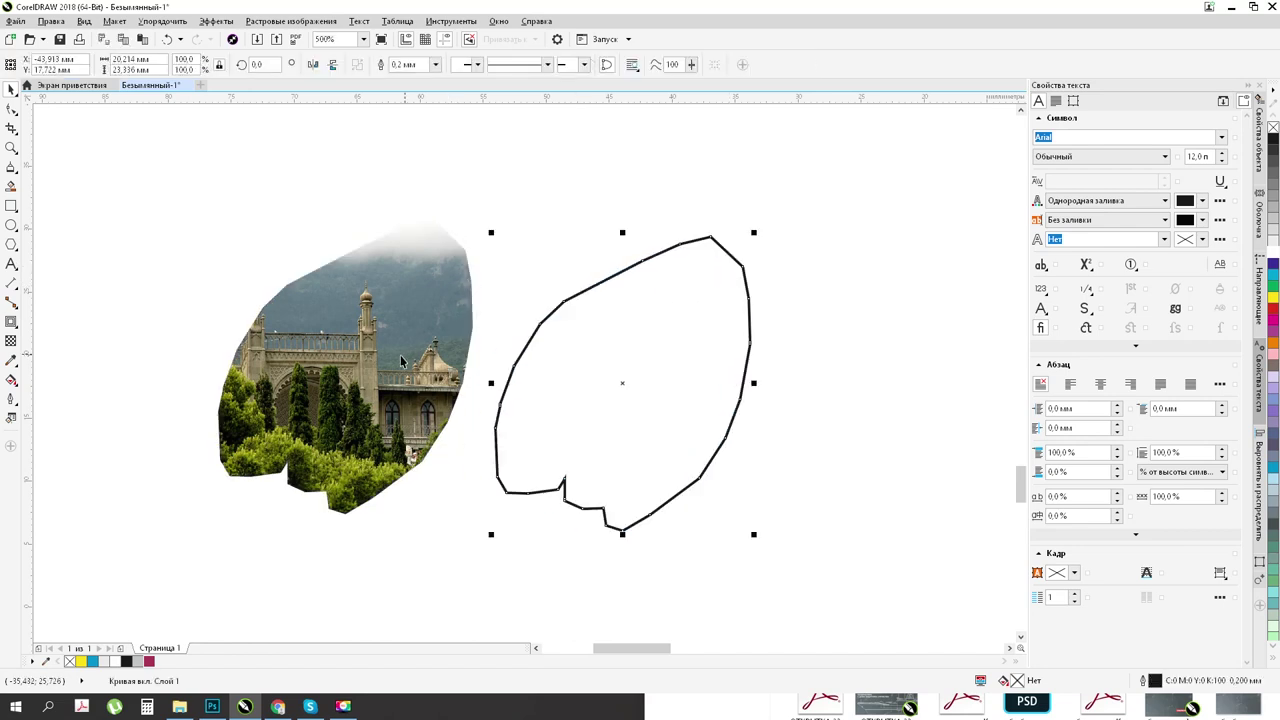
pyautogui.scroll(-4, 405, 393)
pyautogui.press('Delete')
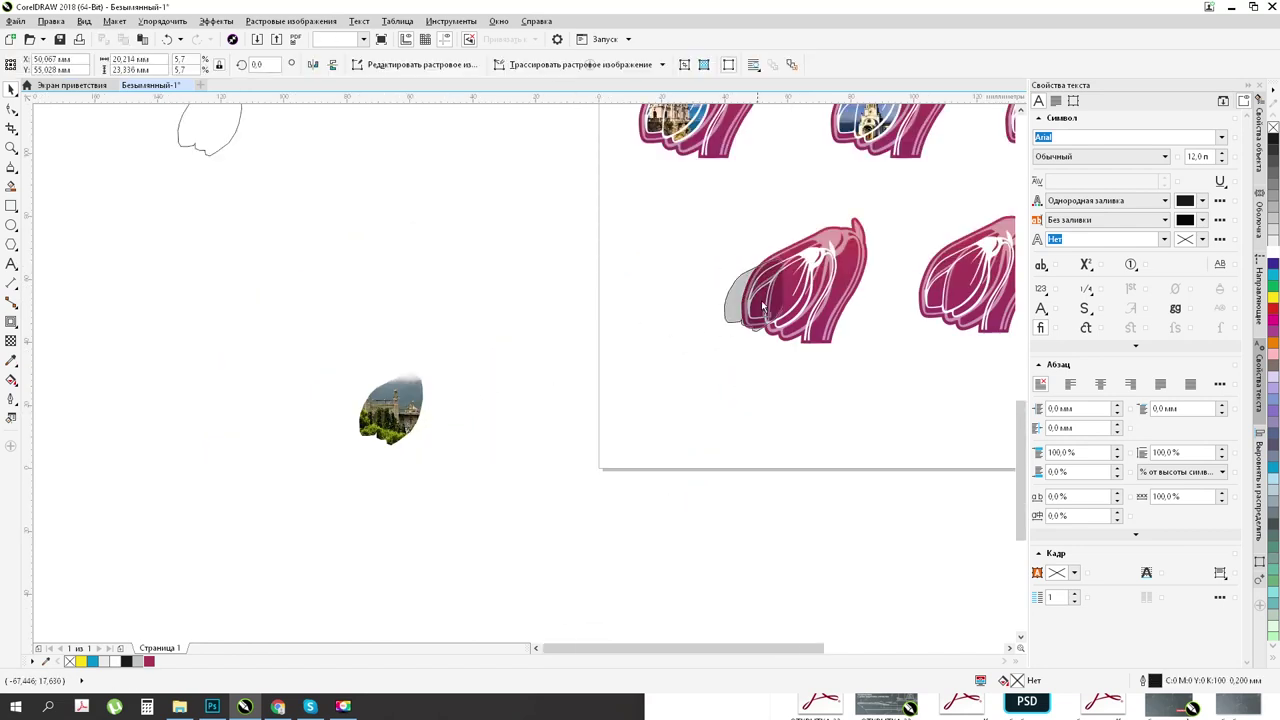
pyautogui.click(776, 303)
pyautogui.scroll(4, 777, 296)
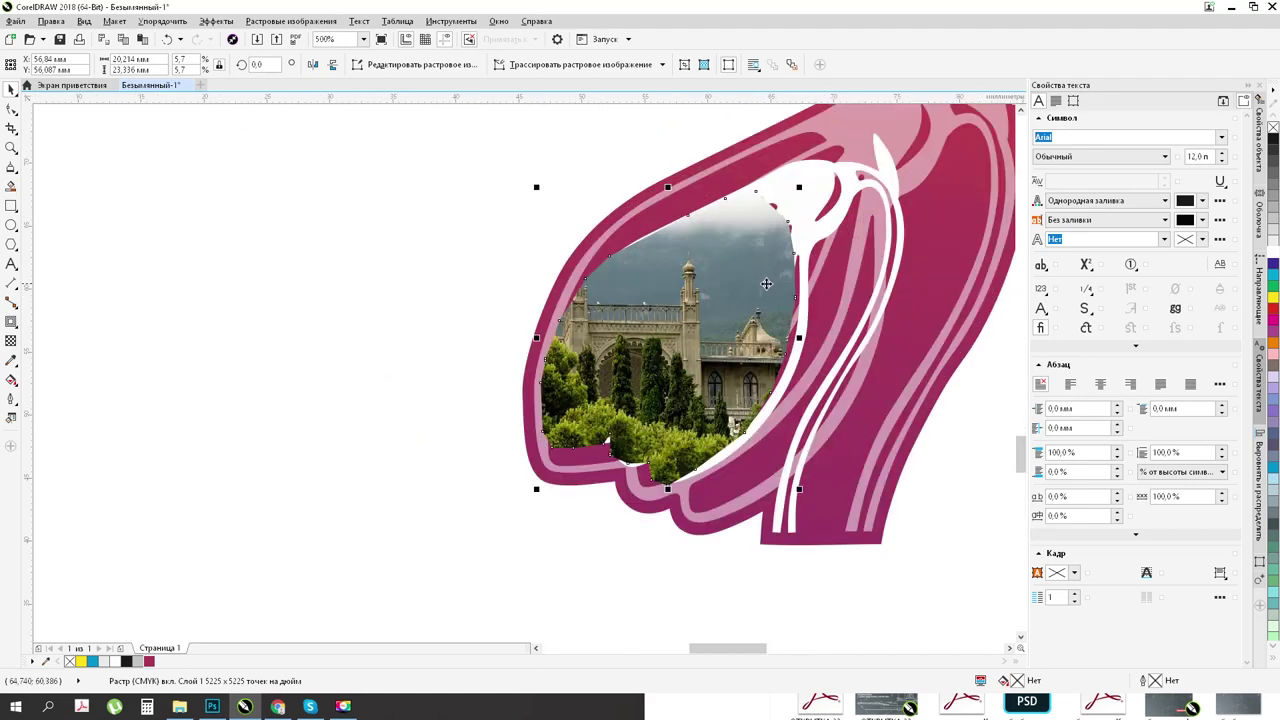
pyautogui.moveTo(775, 287); pyautogui.dragTo(772, 283)
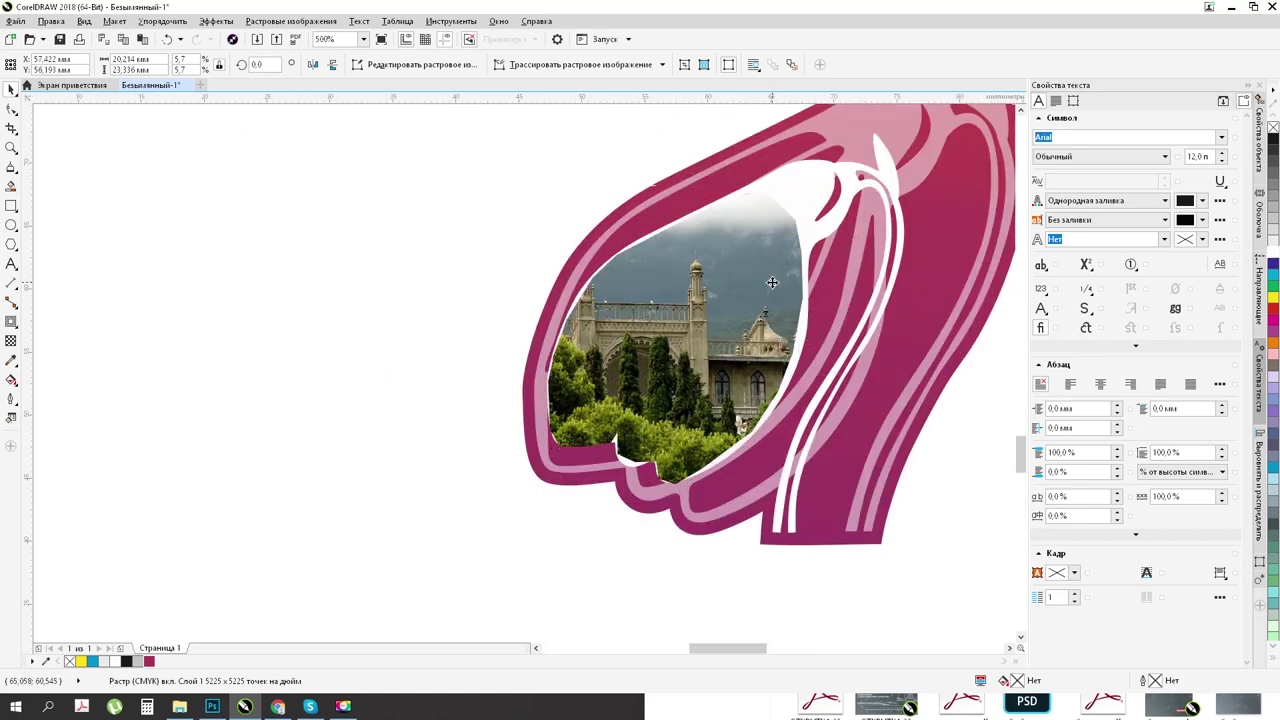
# Step: Place the palace photo behind the flower's white petal lines and nudge it up 0.2 mm
pyautogui.rightClick(756, 288)
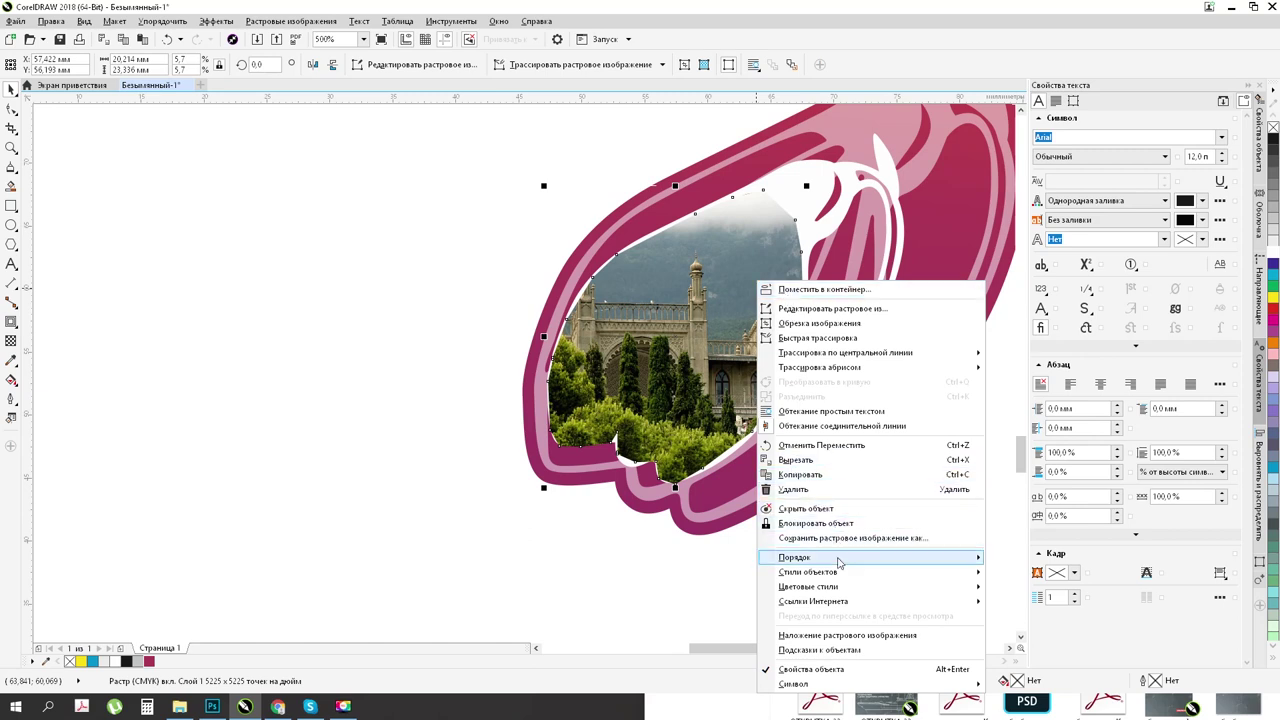
pyautogui.moveTo(920, 557)
pyautogui.click(1020, 652)
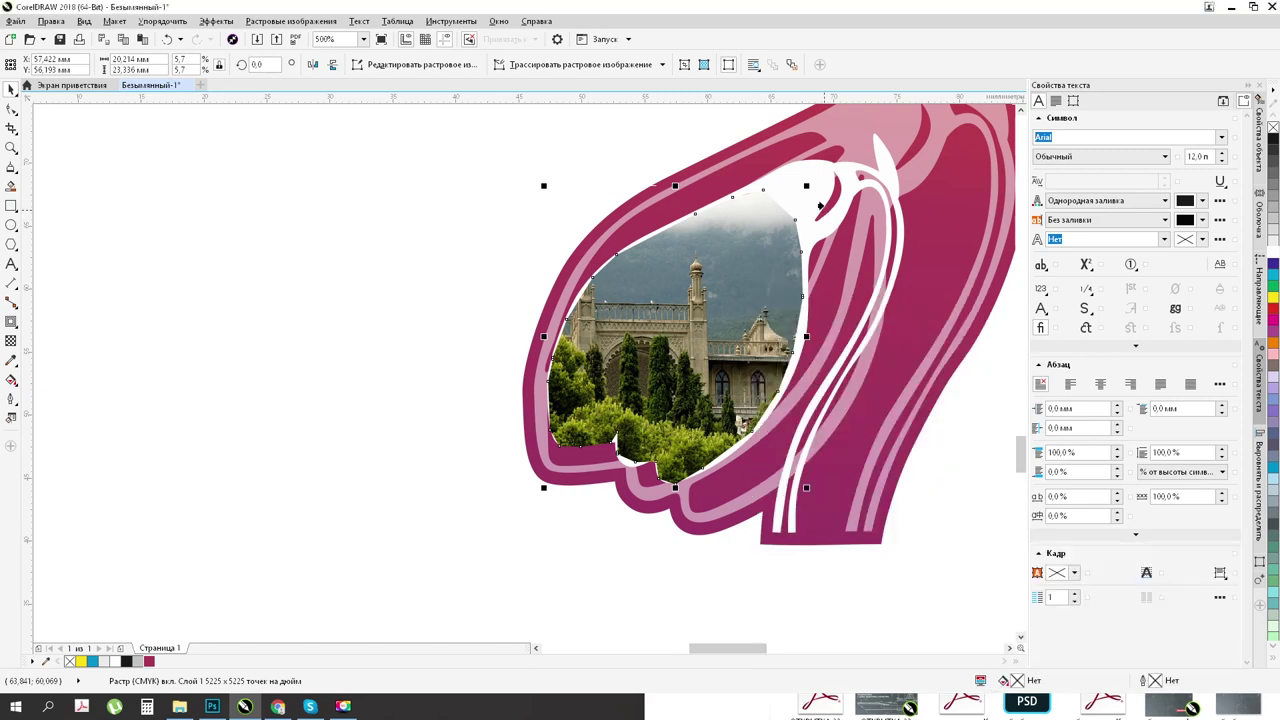
pyautogui.click(825, 180)
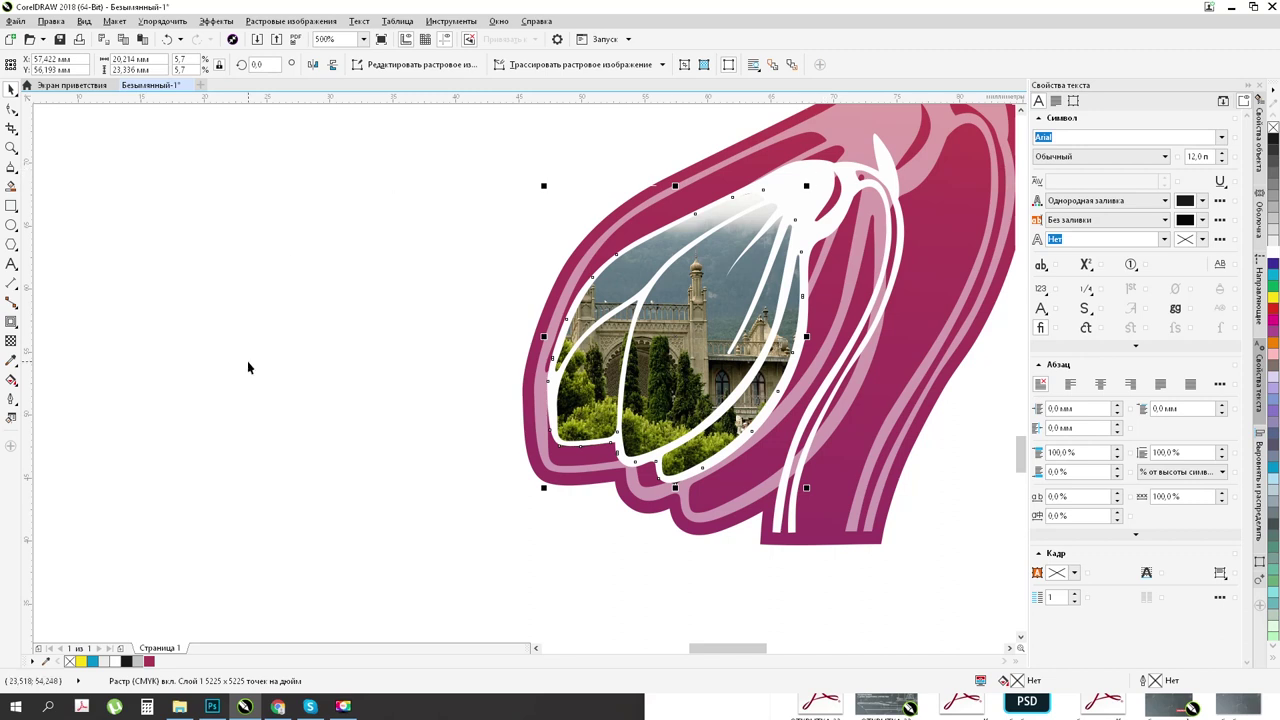
pyautogui.press('Up')
pyautogui.press('Up')
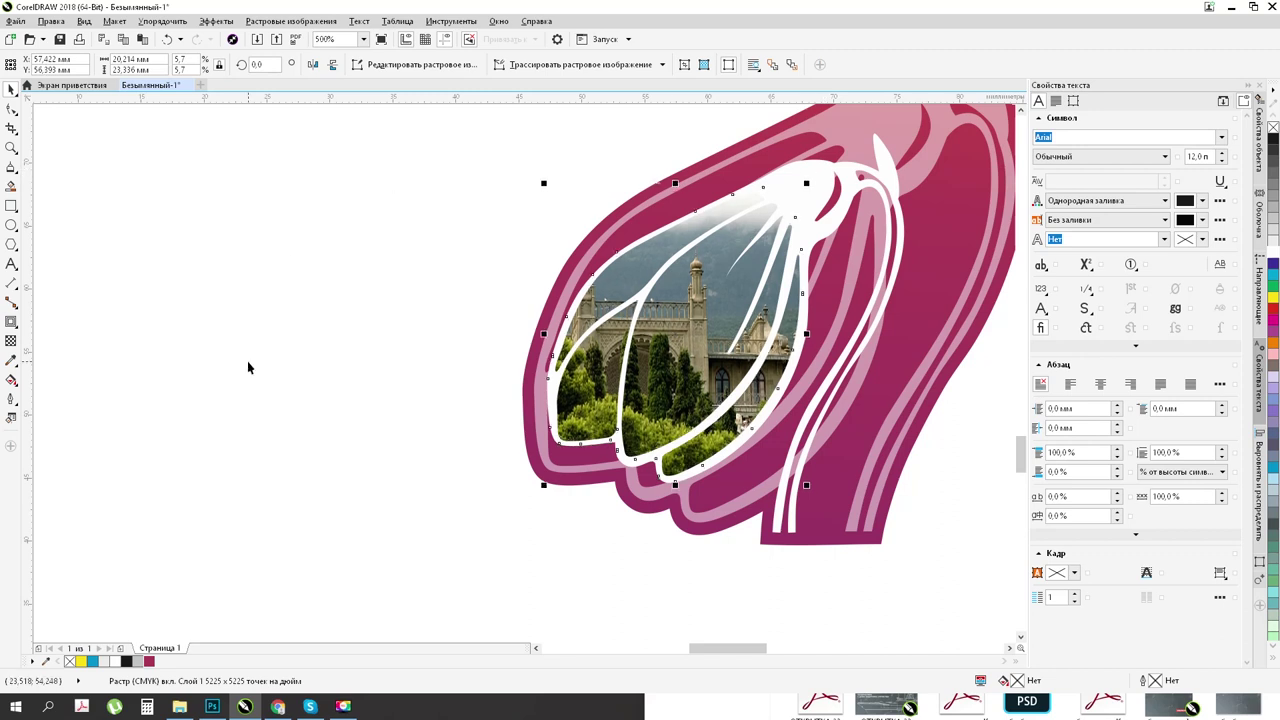
pyautogui.press('Escape')
pyautogui.scroll(-2, 300, 340)
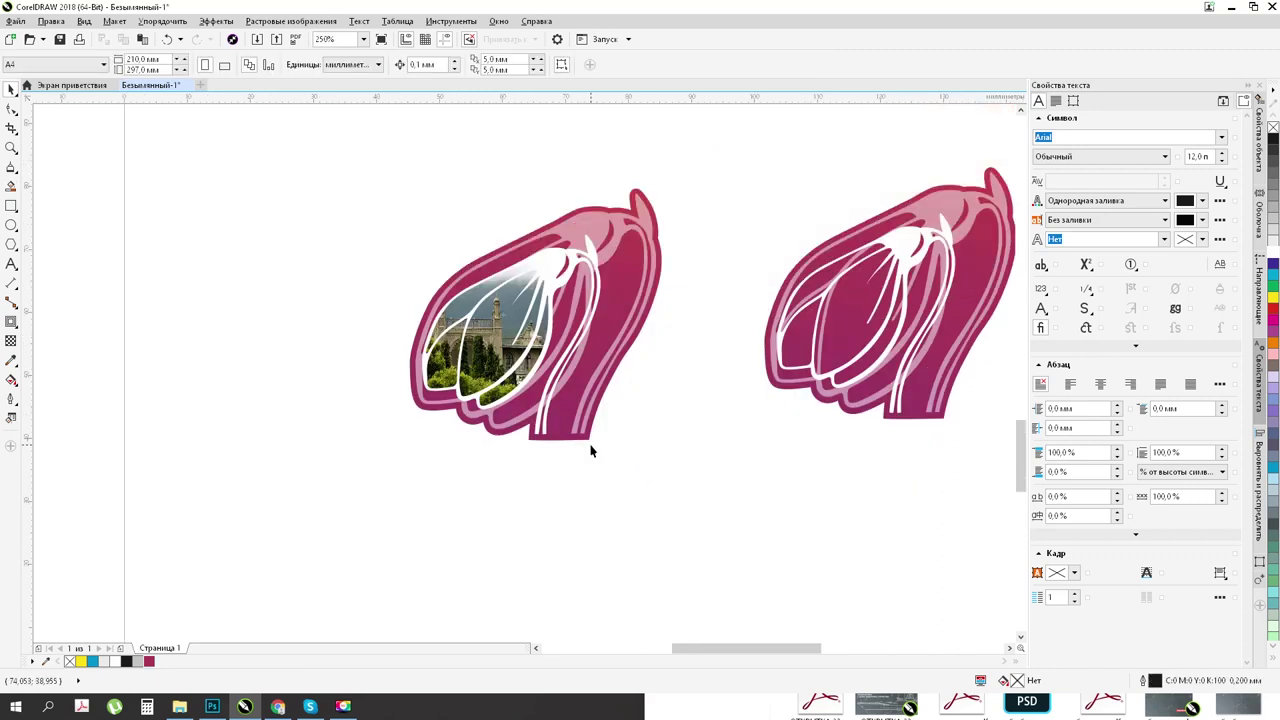
pyautogui.scroll(-2, 590, 451)
# Step: Switch to the browser, find the 1280×850 Sudak fortress photo in the Crimea landmark results, and copy the image
pyautogui.click(272, 711)
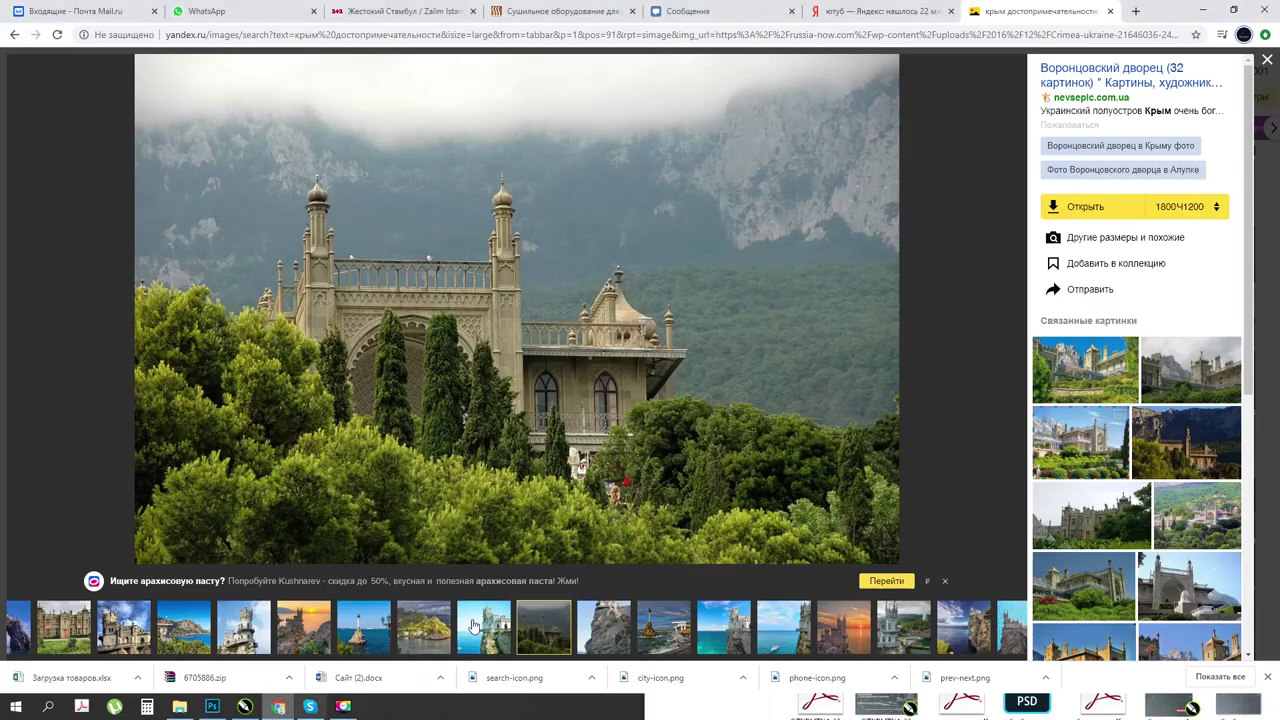
pyautogui.press('Escape')
pyautogui.scroll(-1, 357, 366)
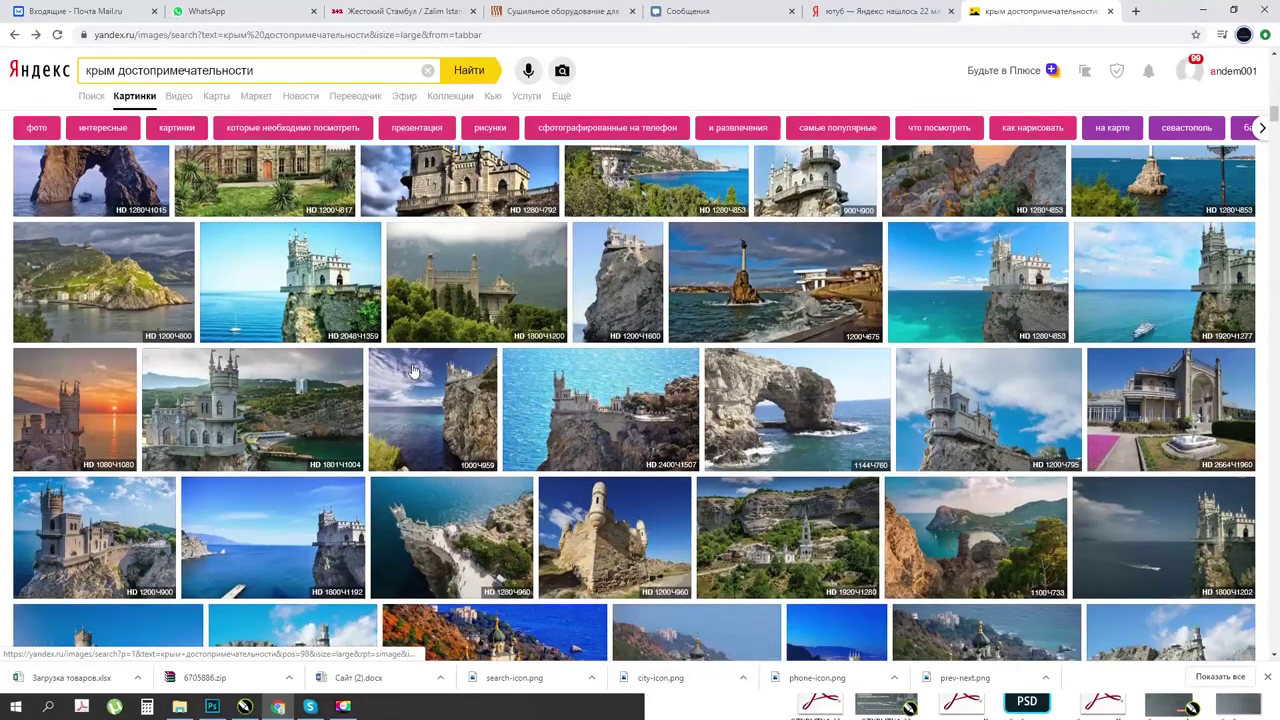
pyautogui.scroll(-3, 263, 366)
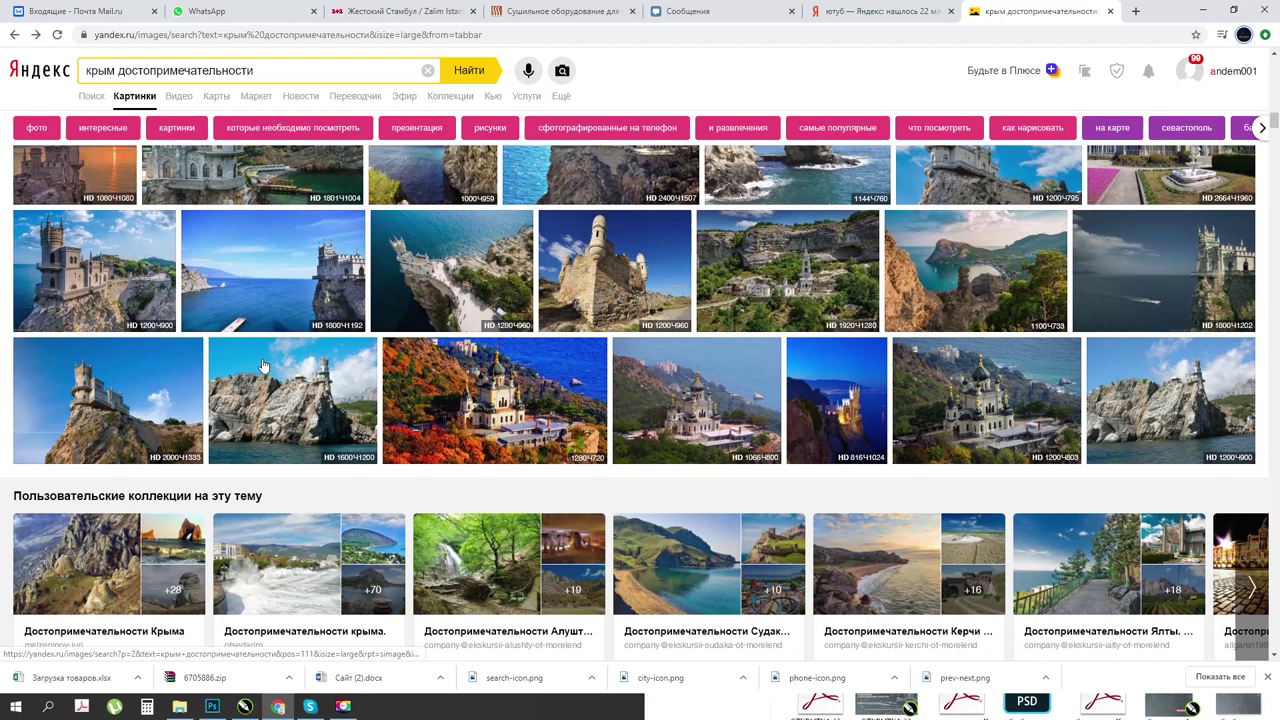
pyautogui.scroll(-3, 263, 366)
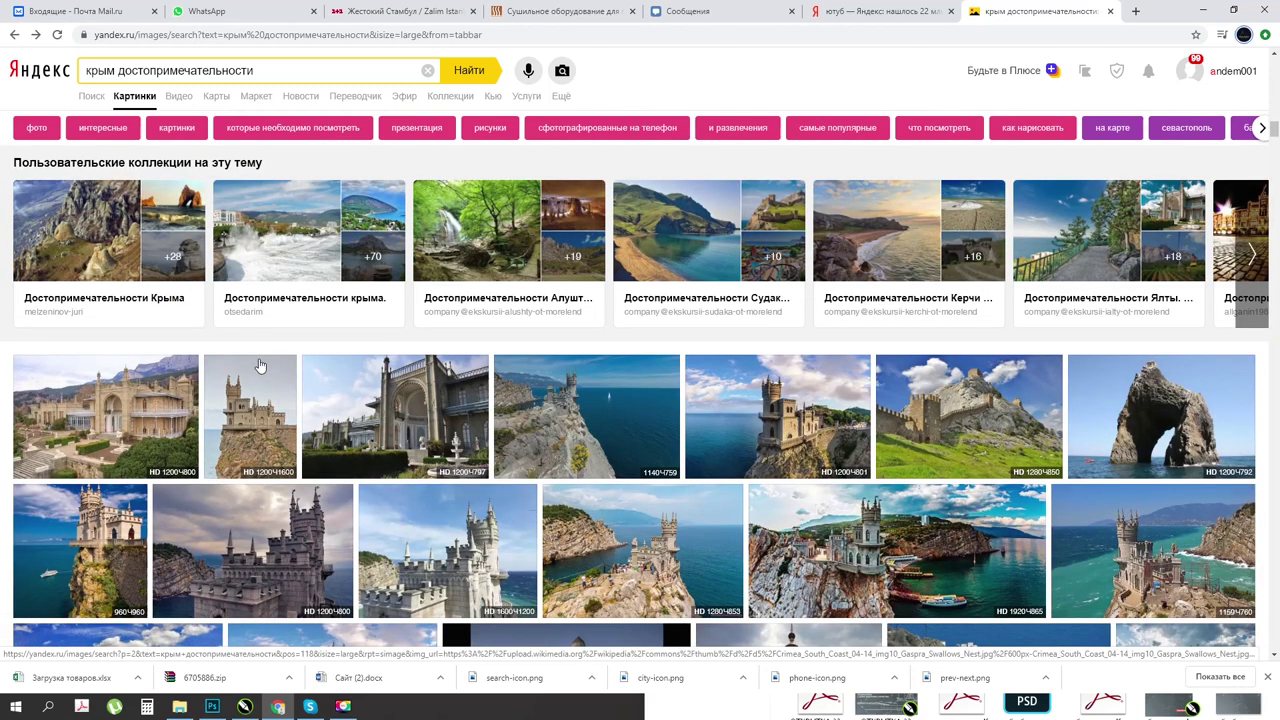
pyautogui.click(938, 428)
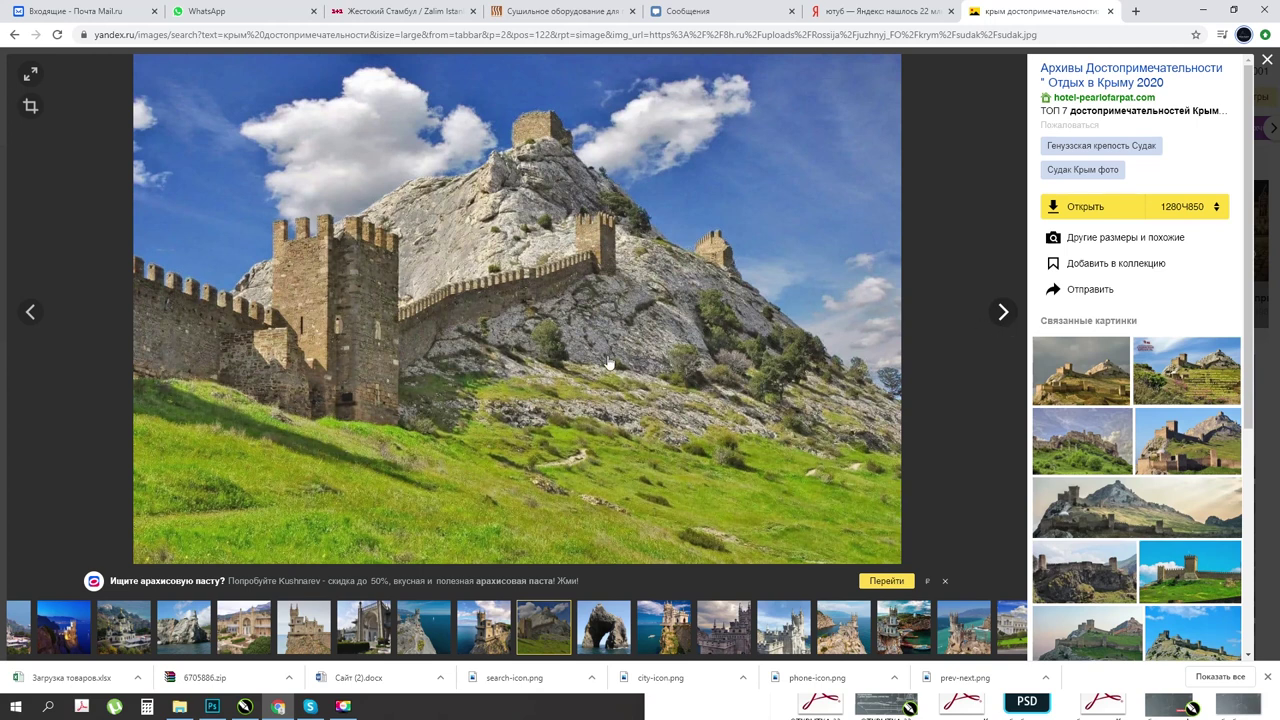
pyautogui.rightClick(516, 270)
pyautogui.click(535, 305)
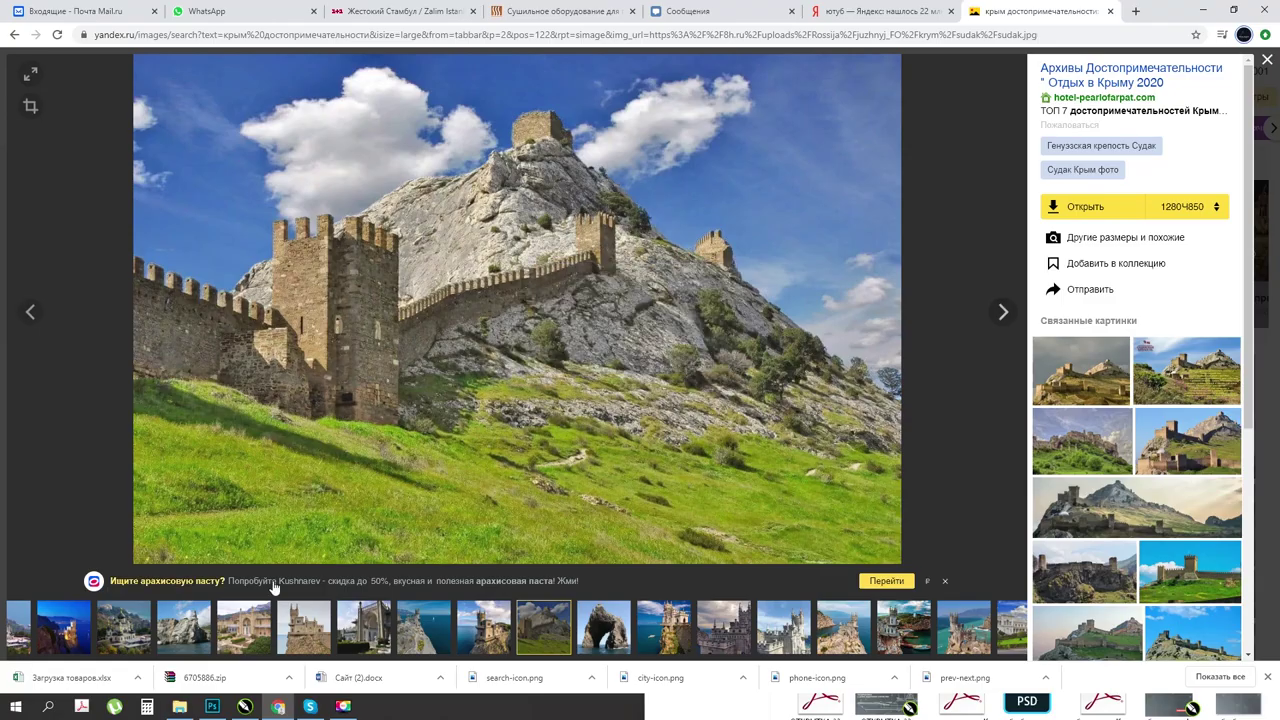
# Step: Switch to CorelDRAW, paste the fortress photo, and convert it to a 300 dpi CMYK bitmap
pyautogui.click(245, 706)
pyautogui.hotkey('ctrl', 'v')
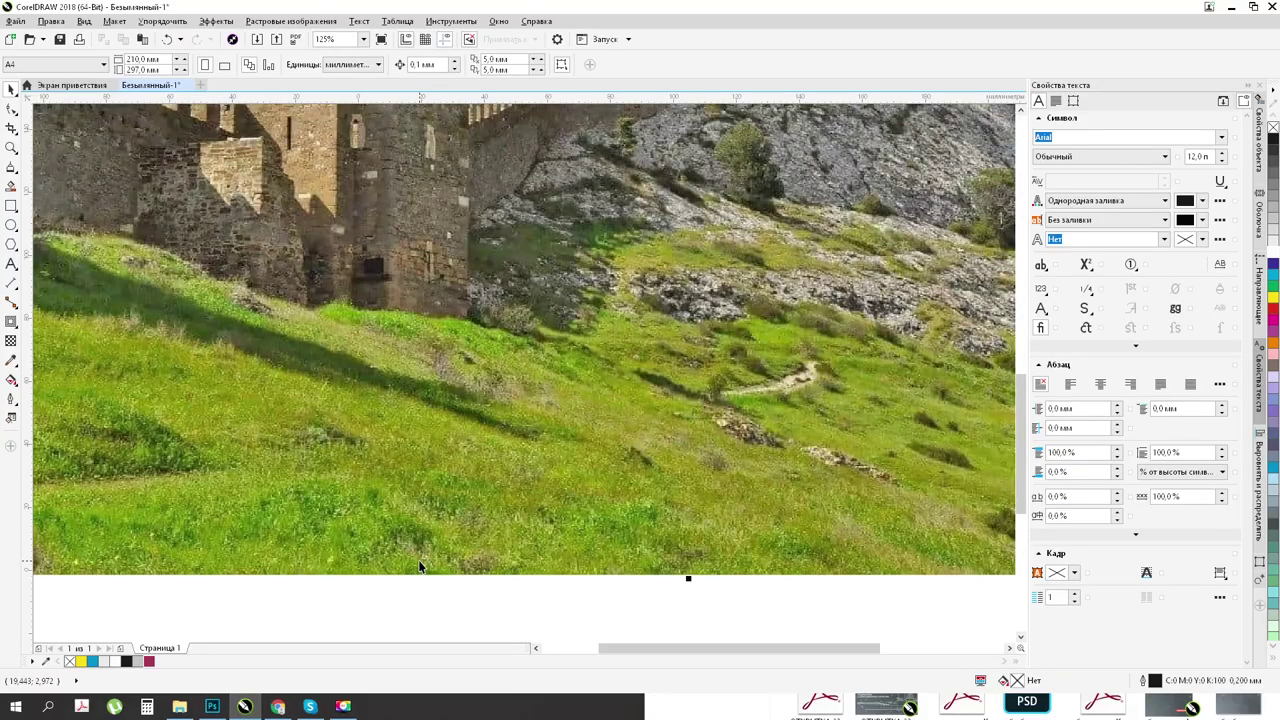
pyautogui.scroll(-2, 465, 496)
pyautogui.click(290, 21)
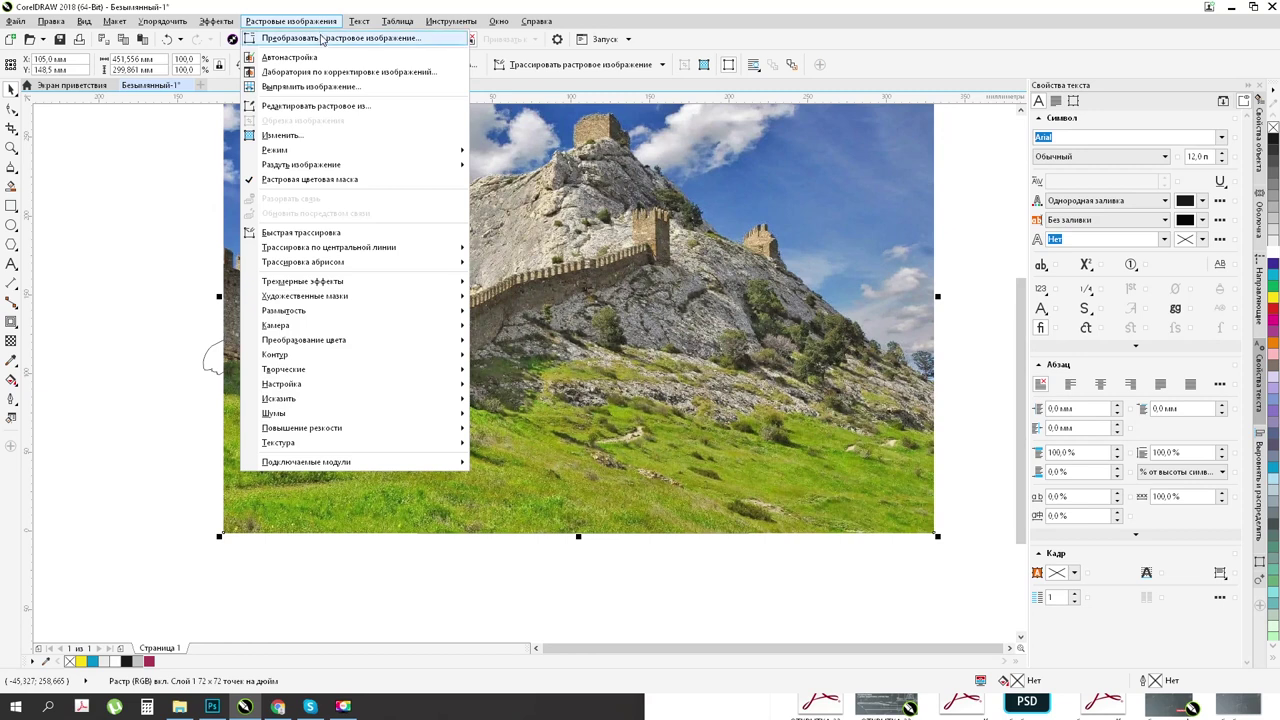
pyautogui.click(322, 38)
pyautogui.click(605, 422)
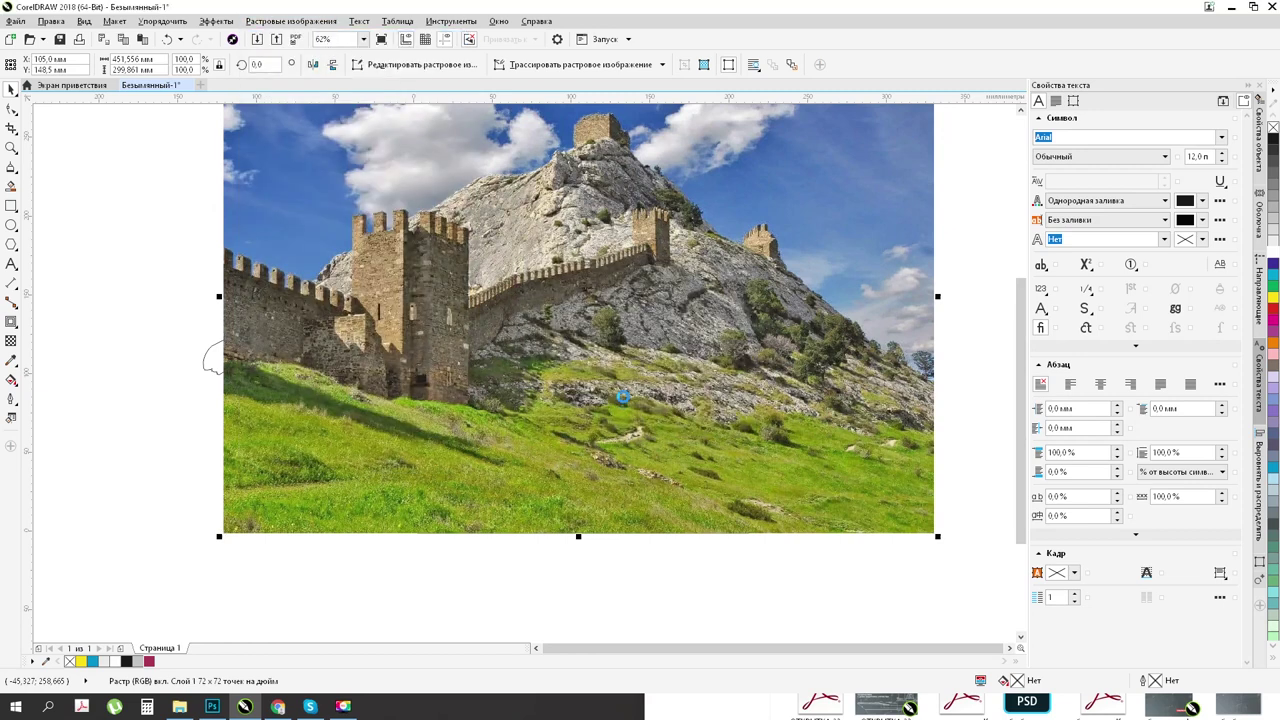
pyautogui.scroll(-2, 621, 432)
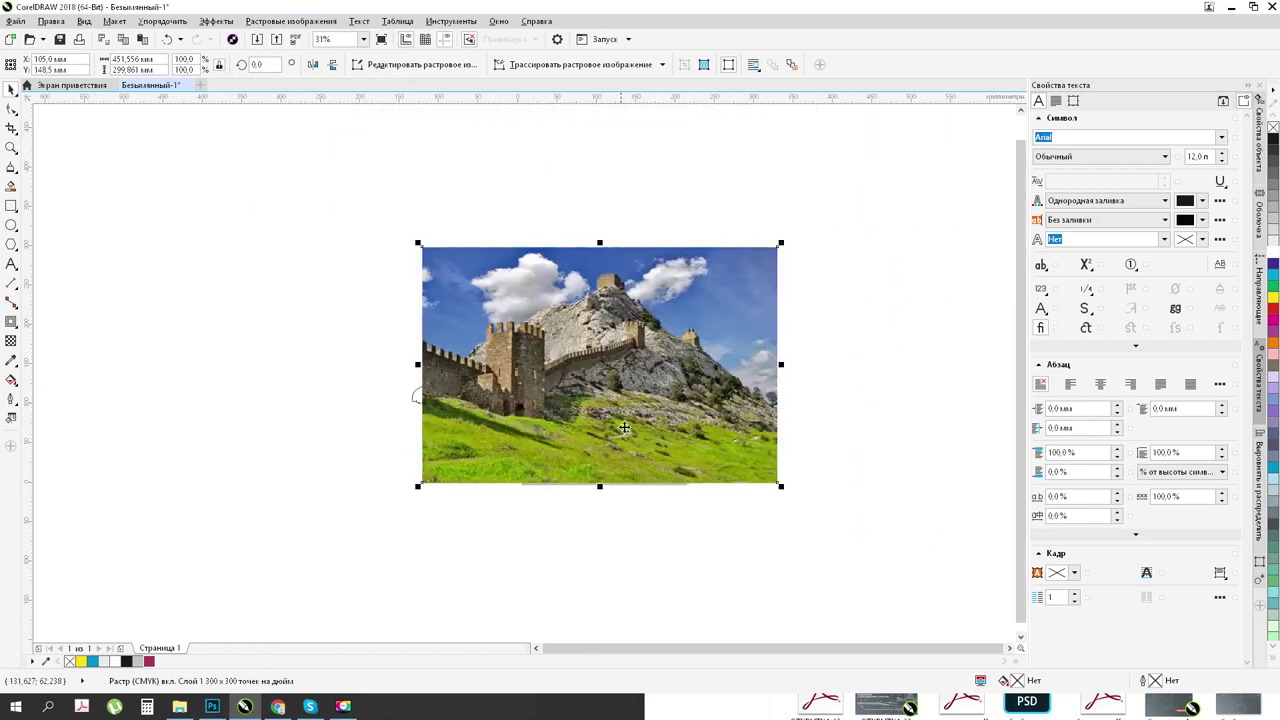
# Step: Scale the fortress photo down to about 41 × 27.3 mm and place a petal outline over its tower
pyautogui.moveTo(779, 246); pyautogui.dragTo(508, 426)
pyautogui.scroll(3, 508, 426)
pyautogui.moveTo(147, 265); pyautogui.dragTo(517, 397)
pyautogui.scroll(2, 540, 414)
# Step: Intersect the fortress photo with the petal outline and delete the leftover rectangular photo and outline
pyautogui.keyDown('shift'); pyautogui.click(584, 410); pyautogui.keyUp('shift')
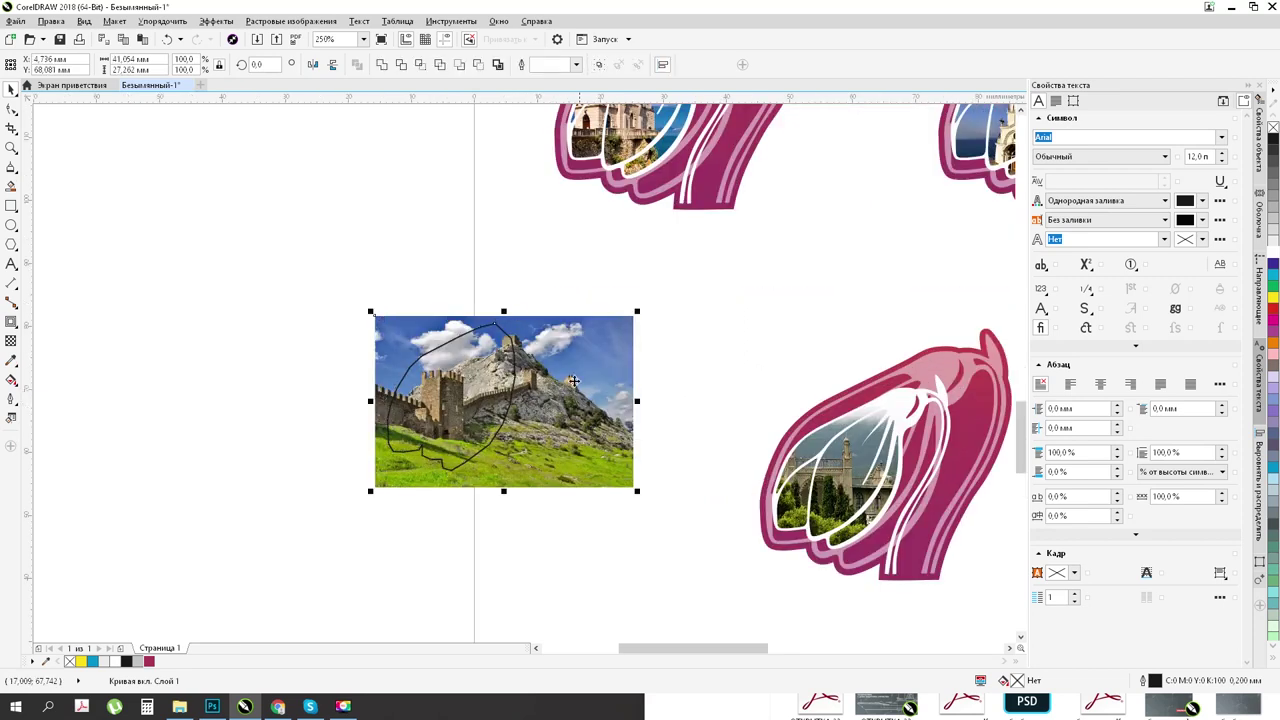
pyautogui.click(595, 355)
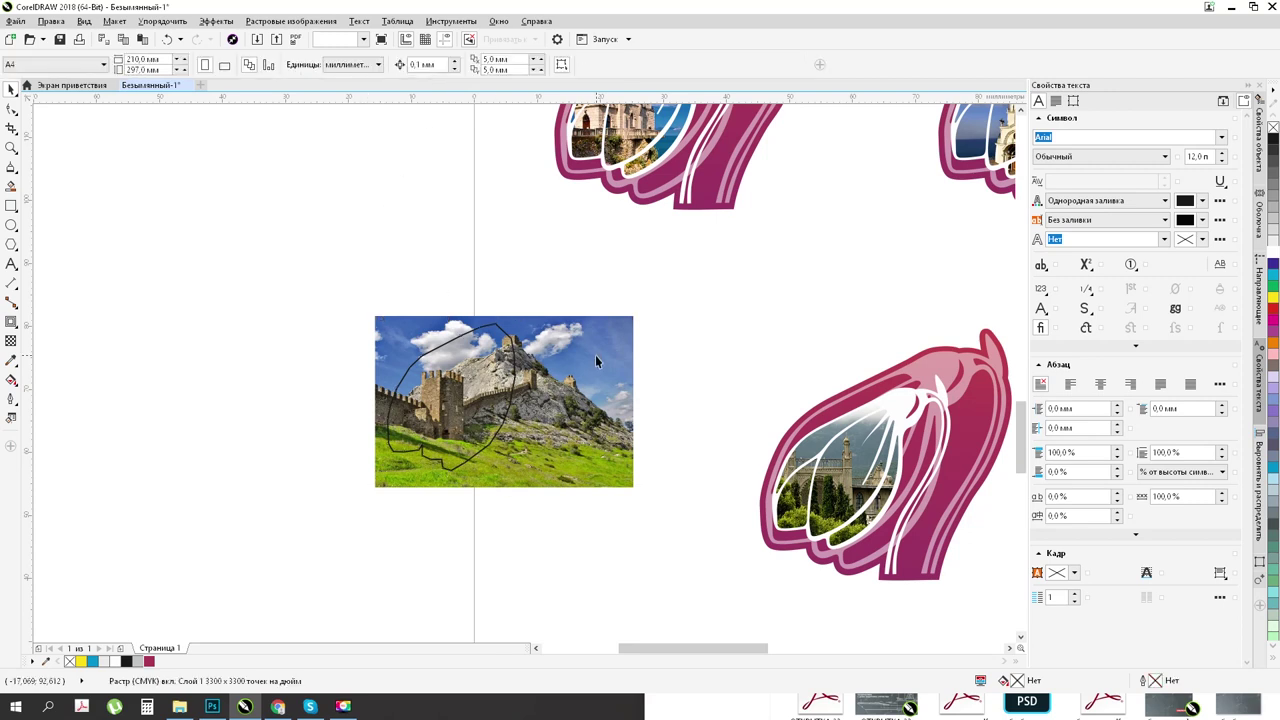
pyautogui.press('Delete')
pyautogui.click(515, 364)
pyautogui.press('Delete')
# Step: Move the petal-shaped fortress photo onto the right lower-row flower and place it behind the white petal lines
pyautogui.scroll(-1, 441, 390)
pyautogui.moveTo(441, 390); pyautogui.dragTo(815, 425)
pyautogui.scroll(2, 822, 425)
pyautogui.scroll(3, 822, 425)
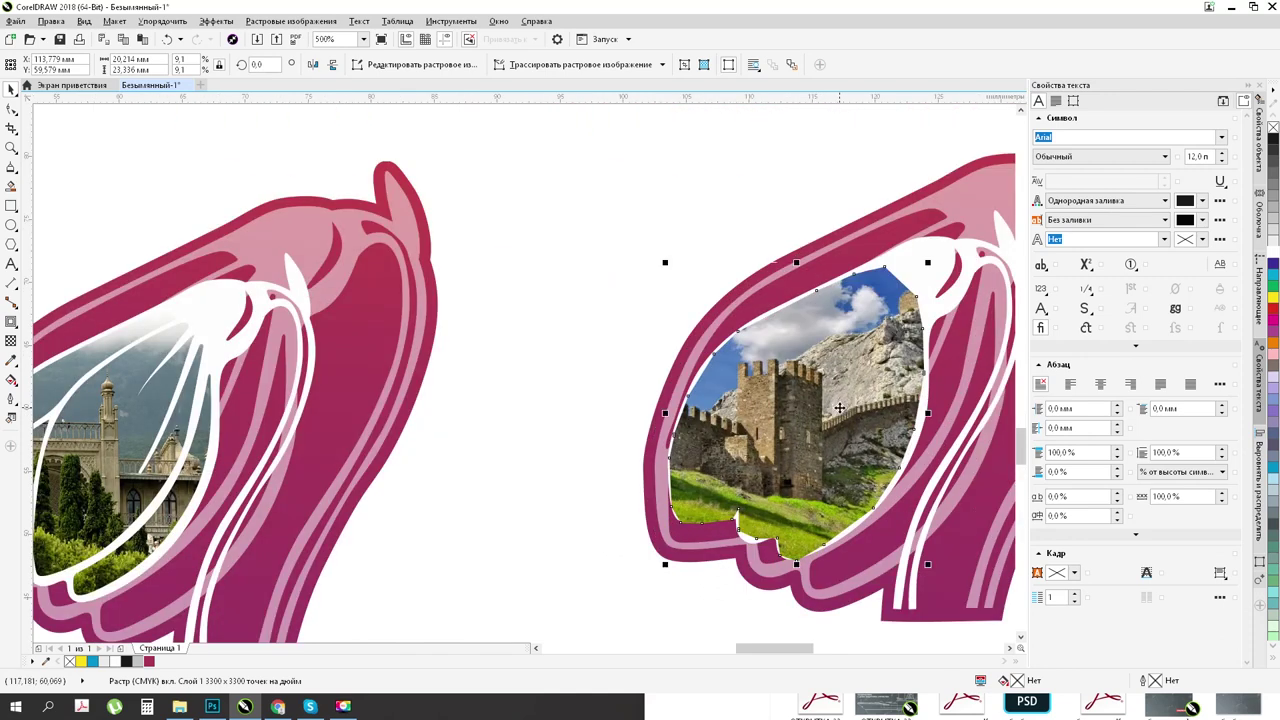
pyautogui.rightClick(840, 408)
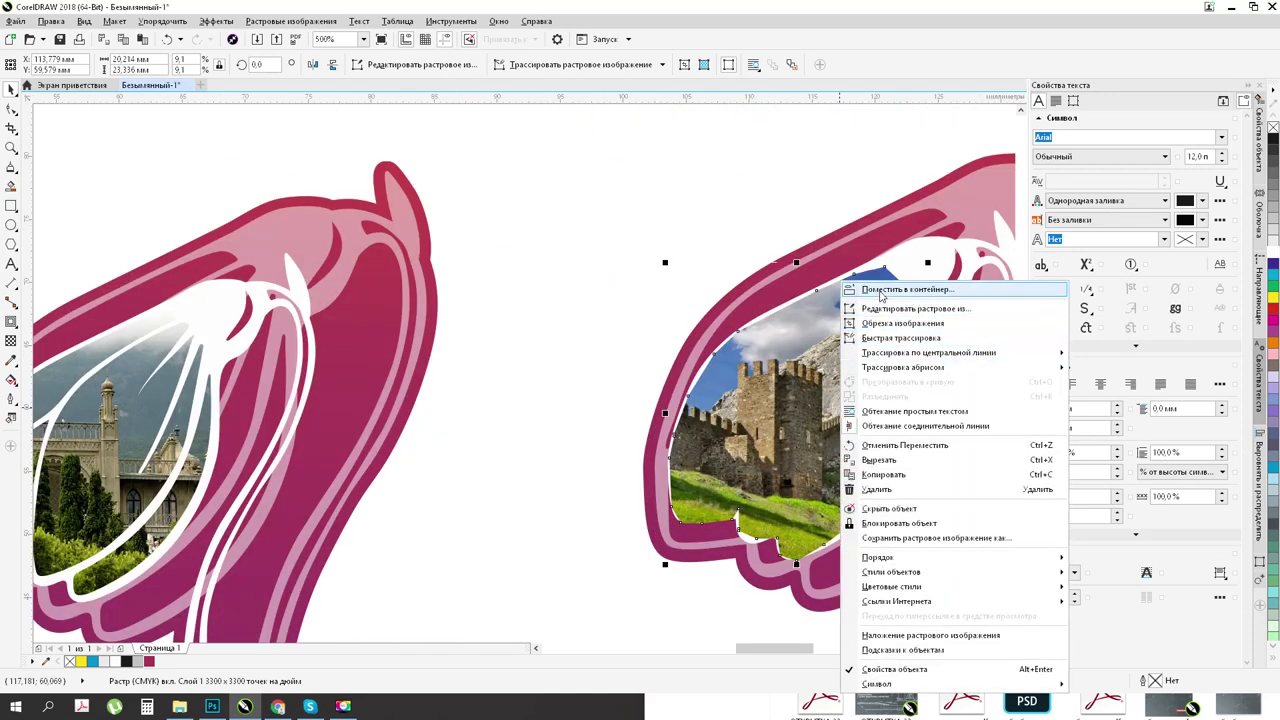
pyautogui.moveTo(910, 558)
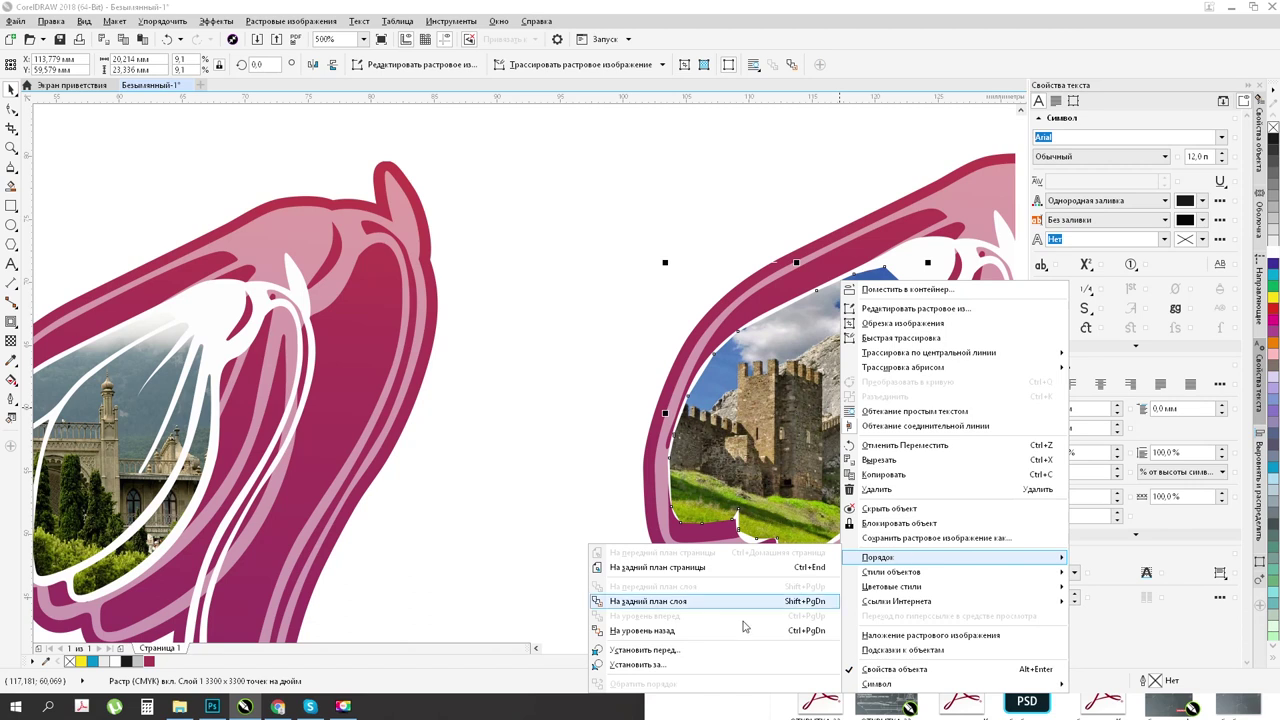
pyautogui.click(754, 665)
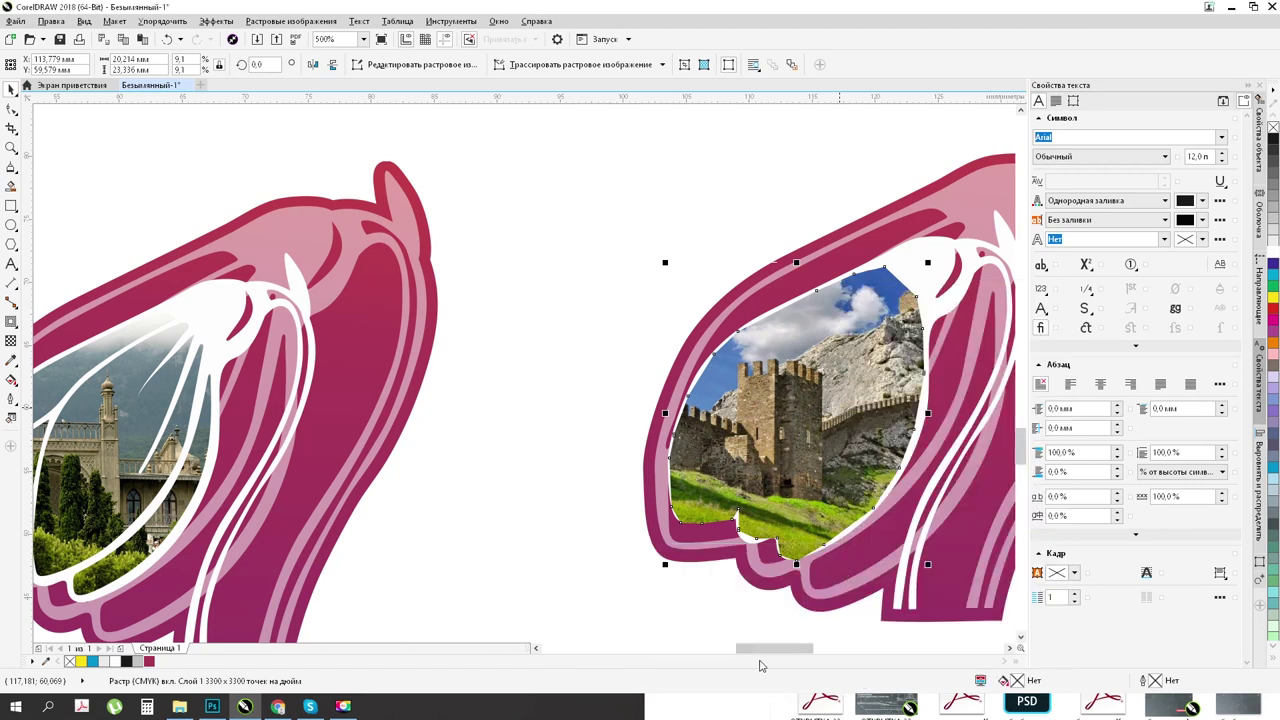
pyautogui.click(928, 260)
pyautogui.scroll(-3, 635, 299)
pyautogui.click(797, 474)
pyautogui.scroll(-2, 757, 451)
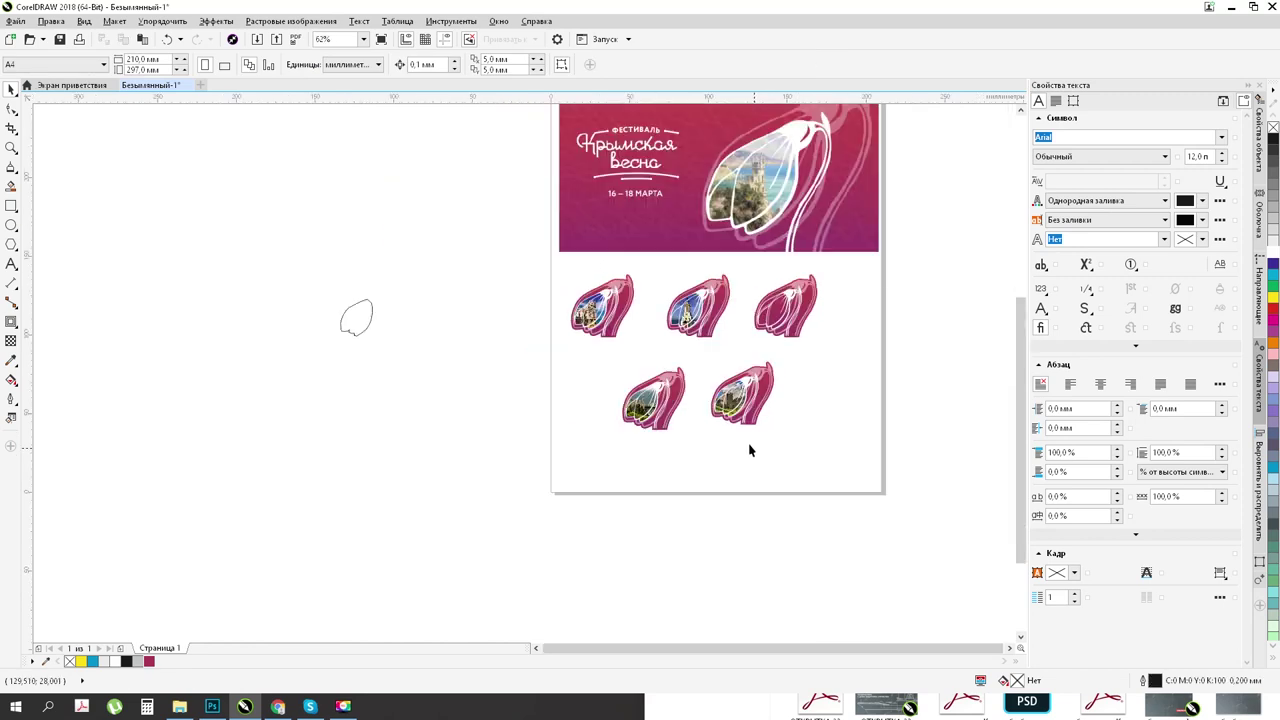
# Step: Switch to the browser, find the 1080×1080 photo of the Archangel Michael church among the landmark results, and copy the image
pyautogui.click(278, 706)
pyautogui.press('Escape')
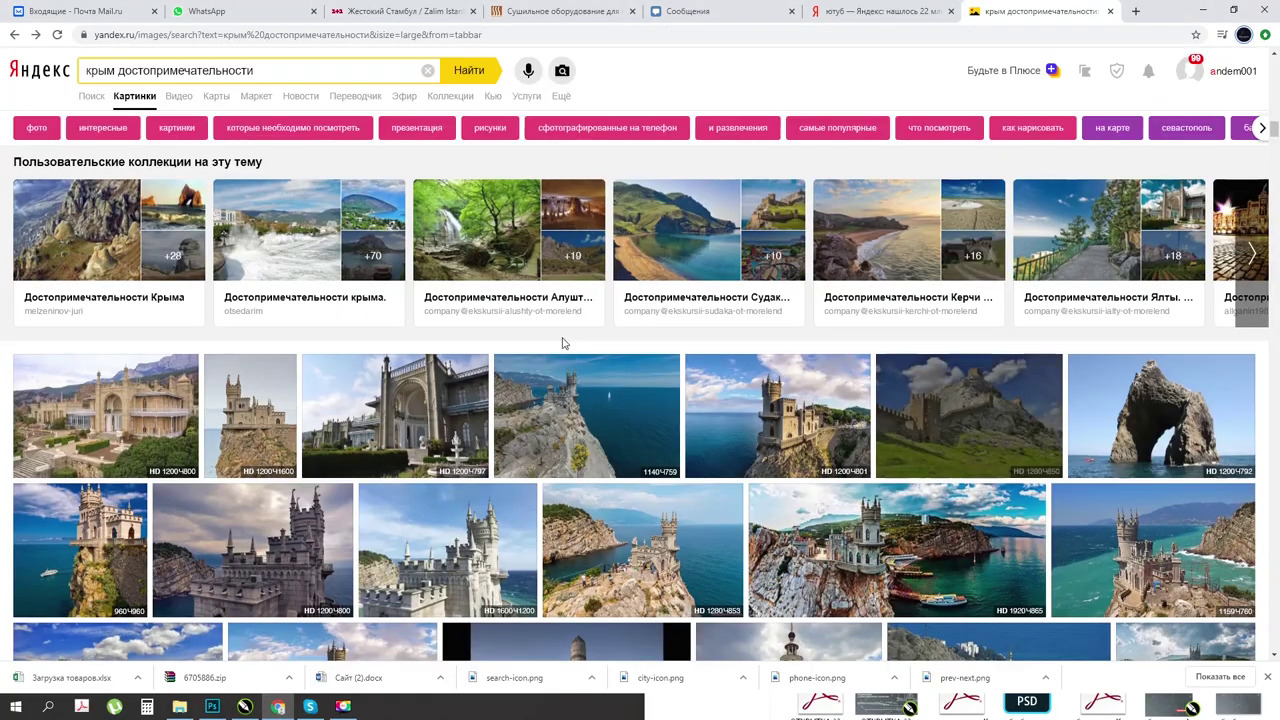
pyautogui.scroll(-2, 578, 342)
pyautogui.scroll(-3, 578, 342)
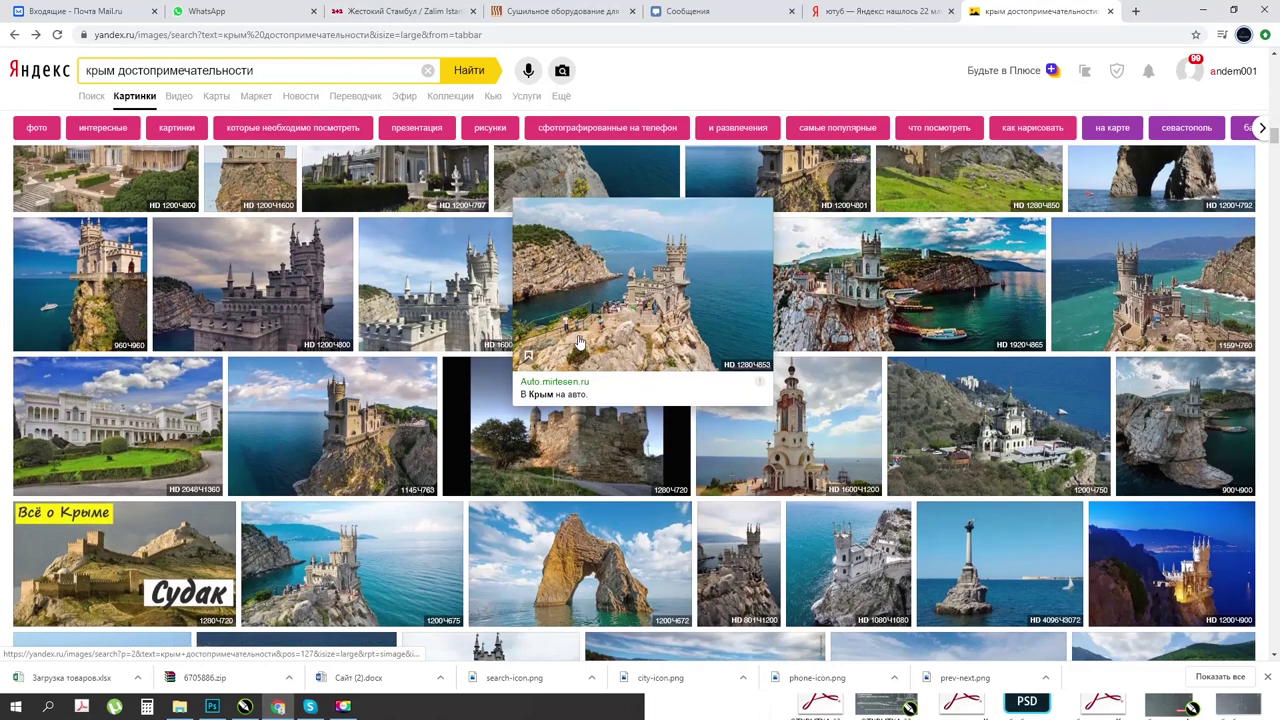
pyautogui.scroll(-1, 476, 326)
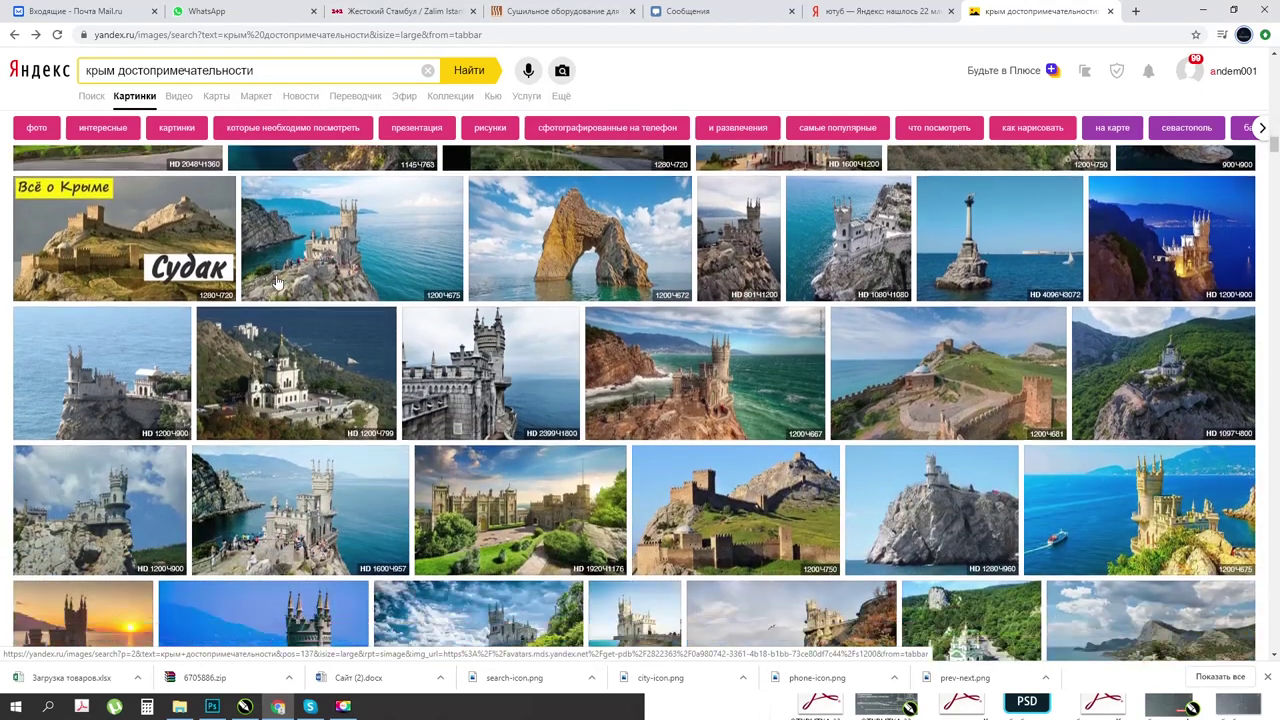
pyautogui.scroll(-2, 278, 283)
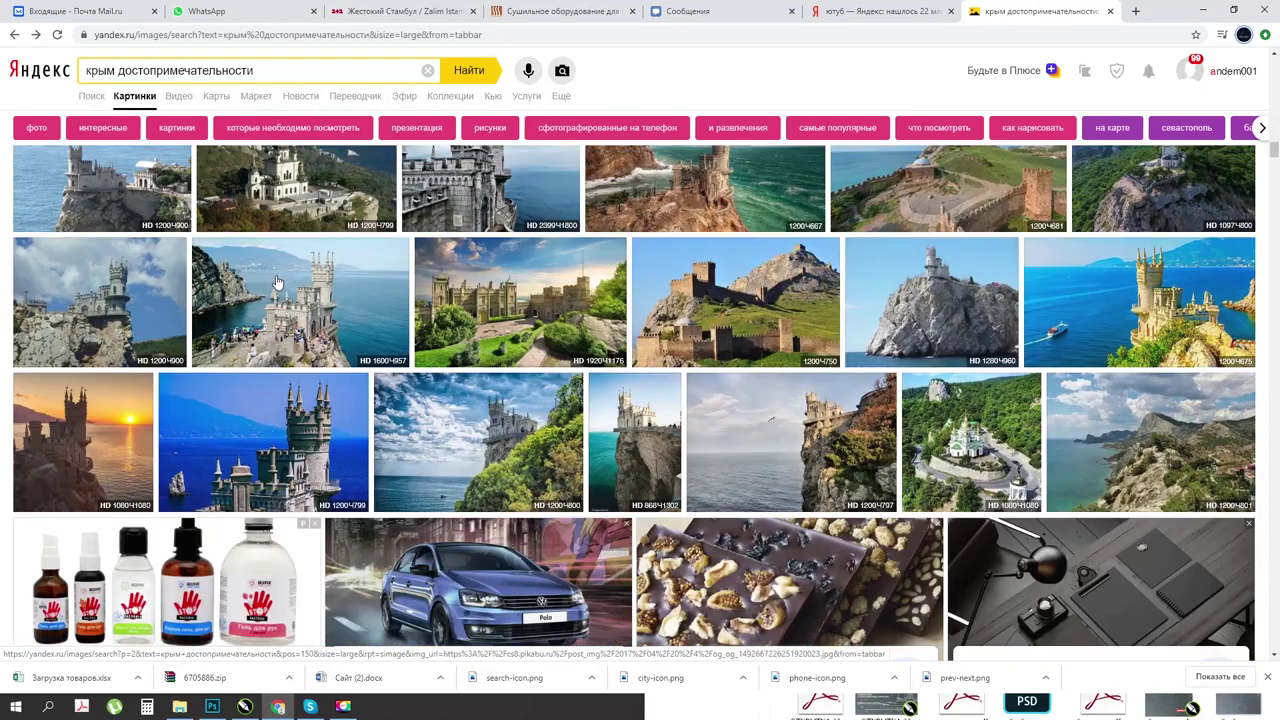
pyautogui.scroll(-2, 278, 283)
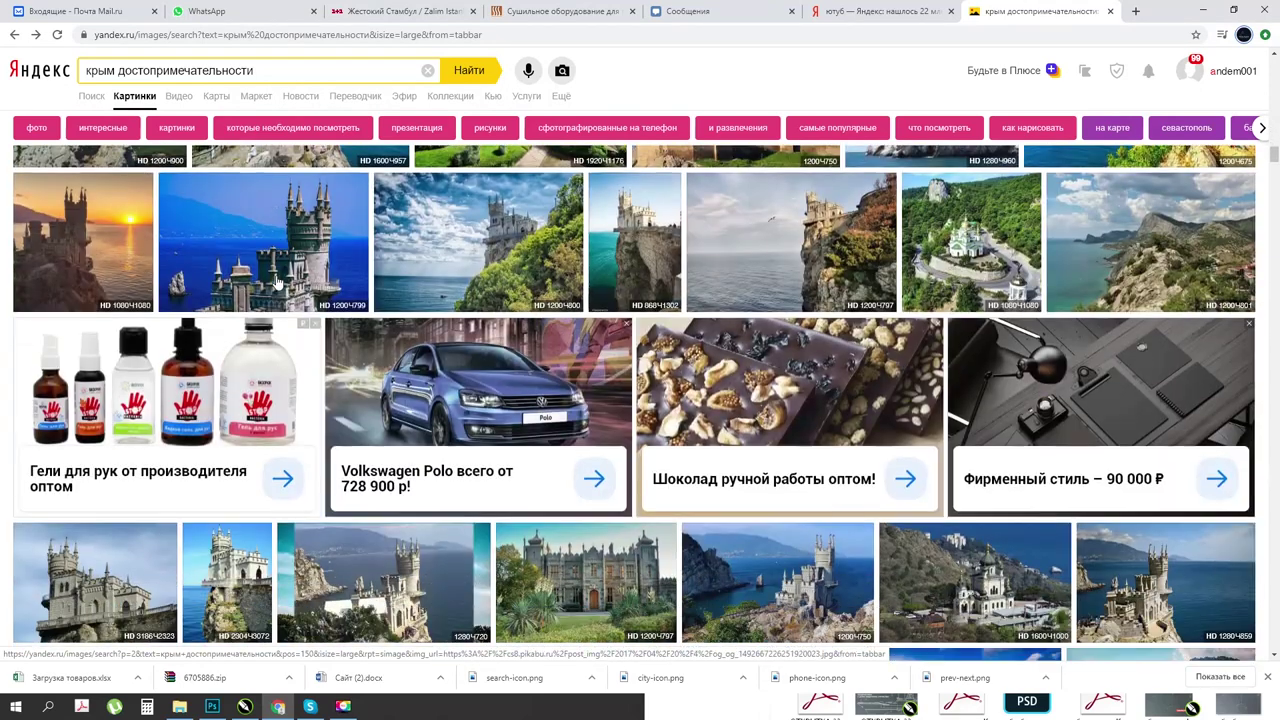
pyautogui.click(938, 244)
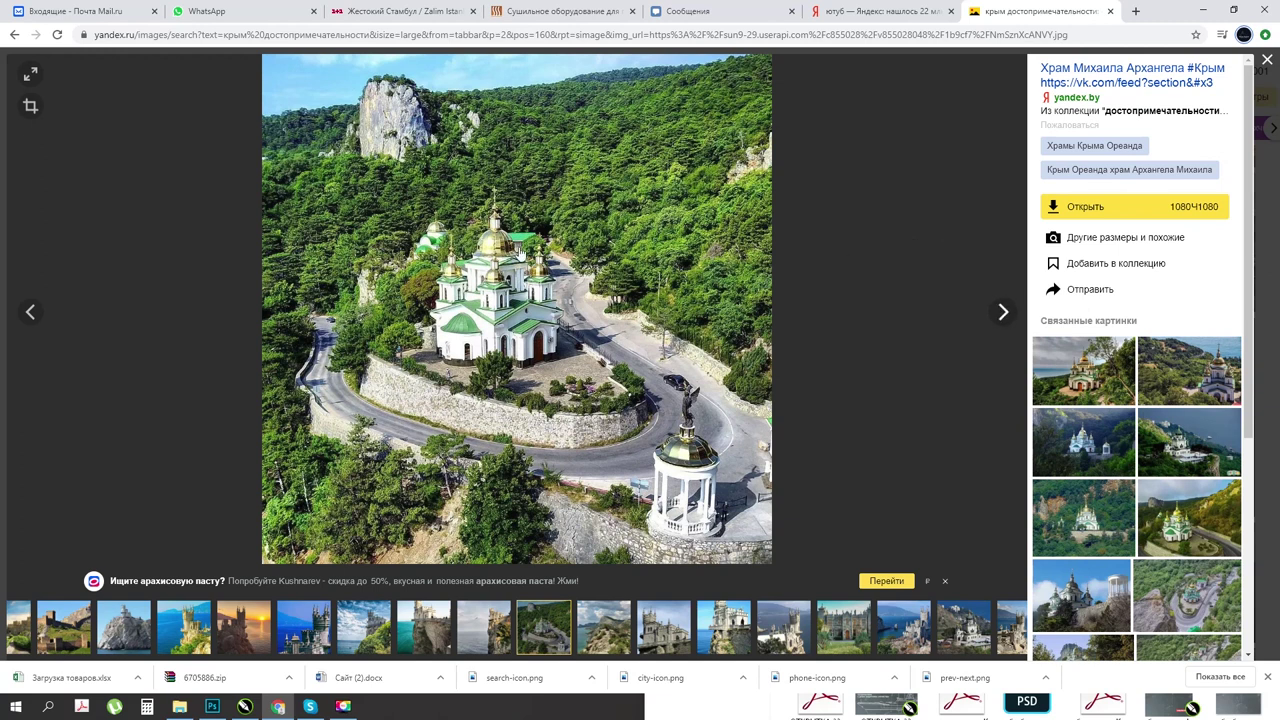
pyautogui.rightClick(445, 338)
pyautogui.click(467, 377)
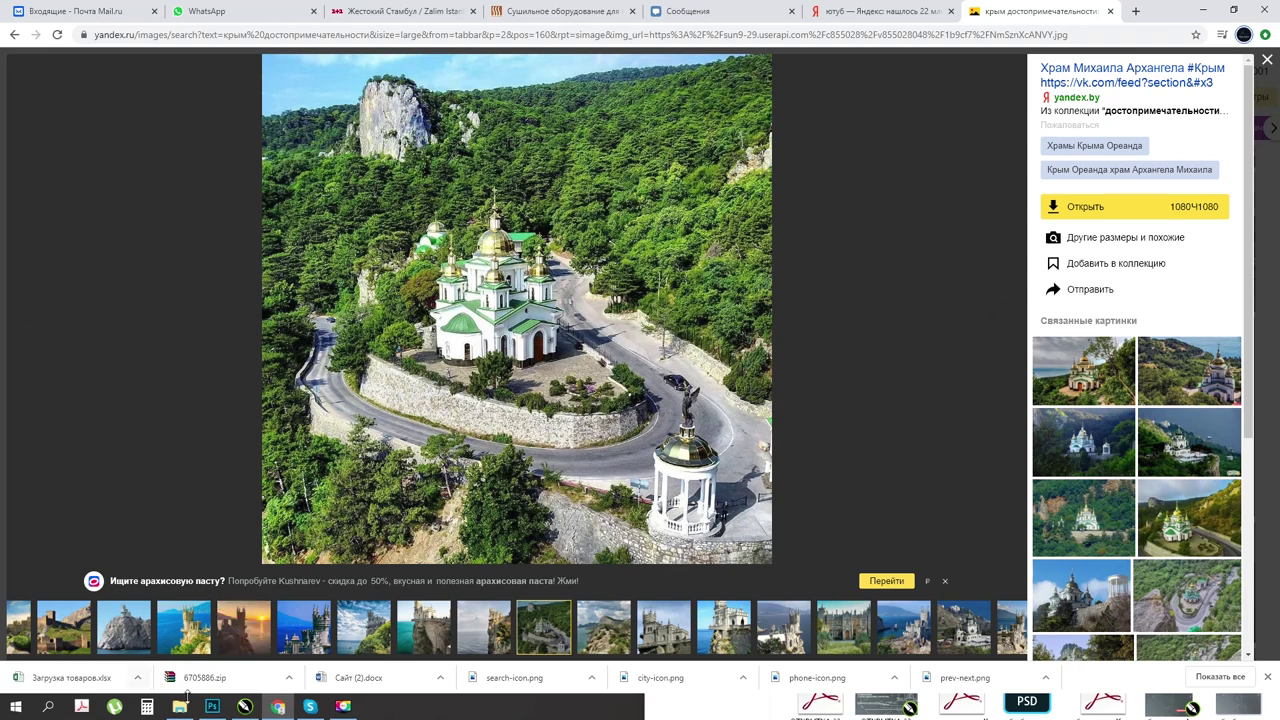
# Step: Switch to CorelDRAW, paste the church photo, and convert it to a bitmap with the current conversion settings
pyautogui.click(244, 707)
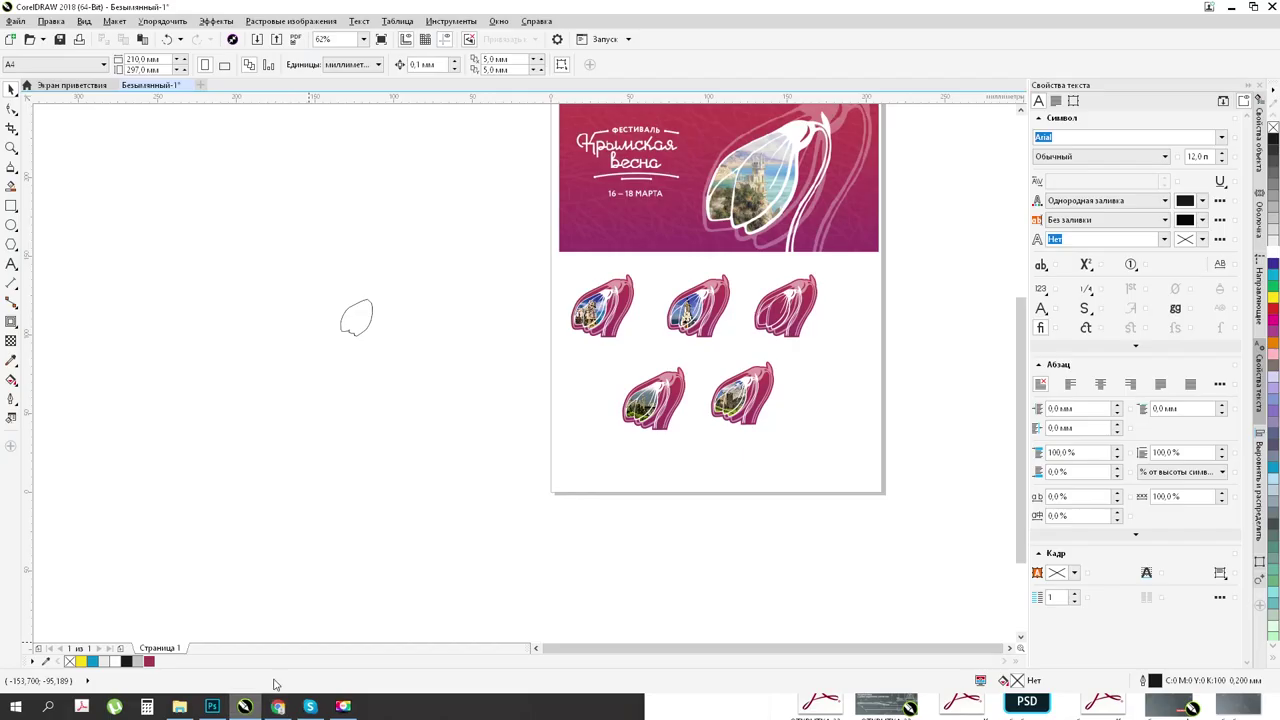
pyautogui.hotkey('ctrl', 'v')
pyautogui.click(290, 21)
pyautogui.click(318, 37)
pyautogui.click(609, 424)
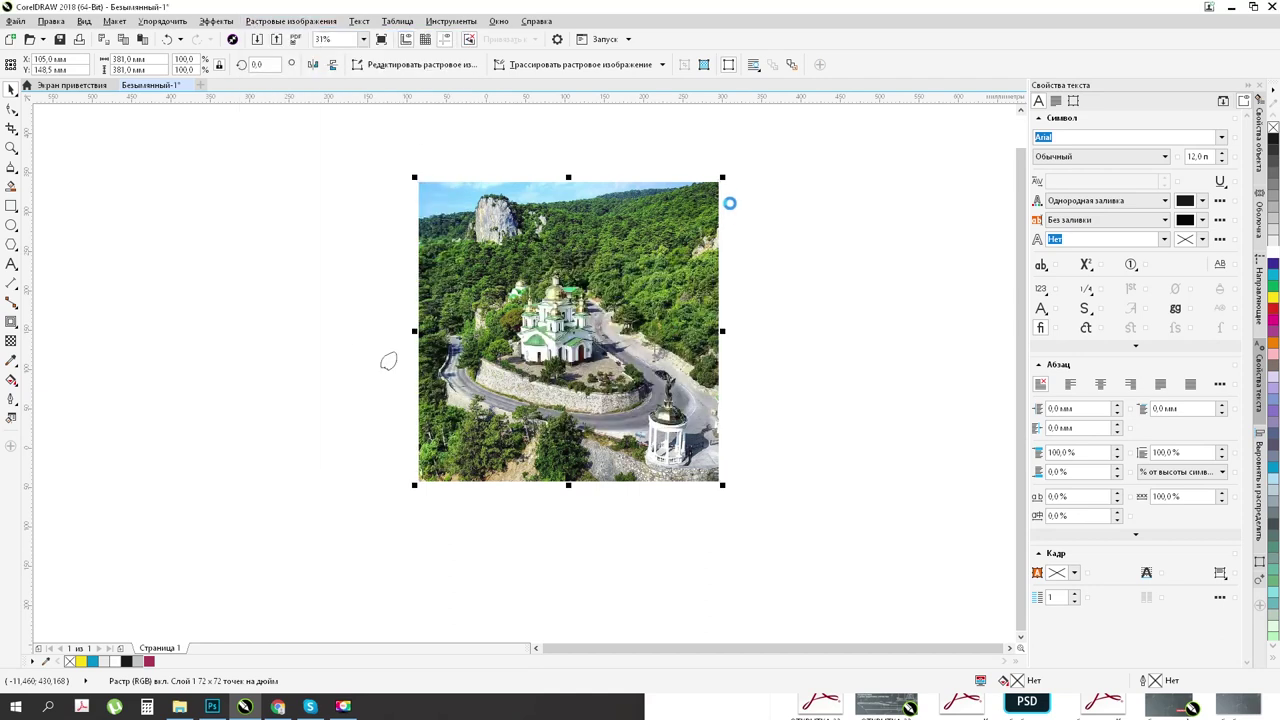
# Step: Shrink the church photo to about 31.3 mm square, place a copy of the petal outline on it, and centre the church inside the outline
pyautogui.moveTo(725, 177); pyautogui.dragTo(495, 400)
pyautogui.scroll(2, 495, 400)
pyautogui.moveTo(90, 234); pyautogui.dragTo(475, 414)
pyautogui.rightClick(475, 414)
pyautogui.scroll(1, 474, 427)
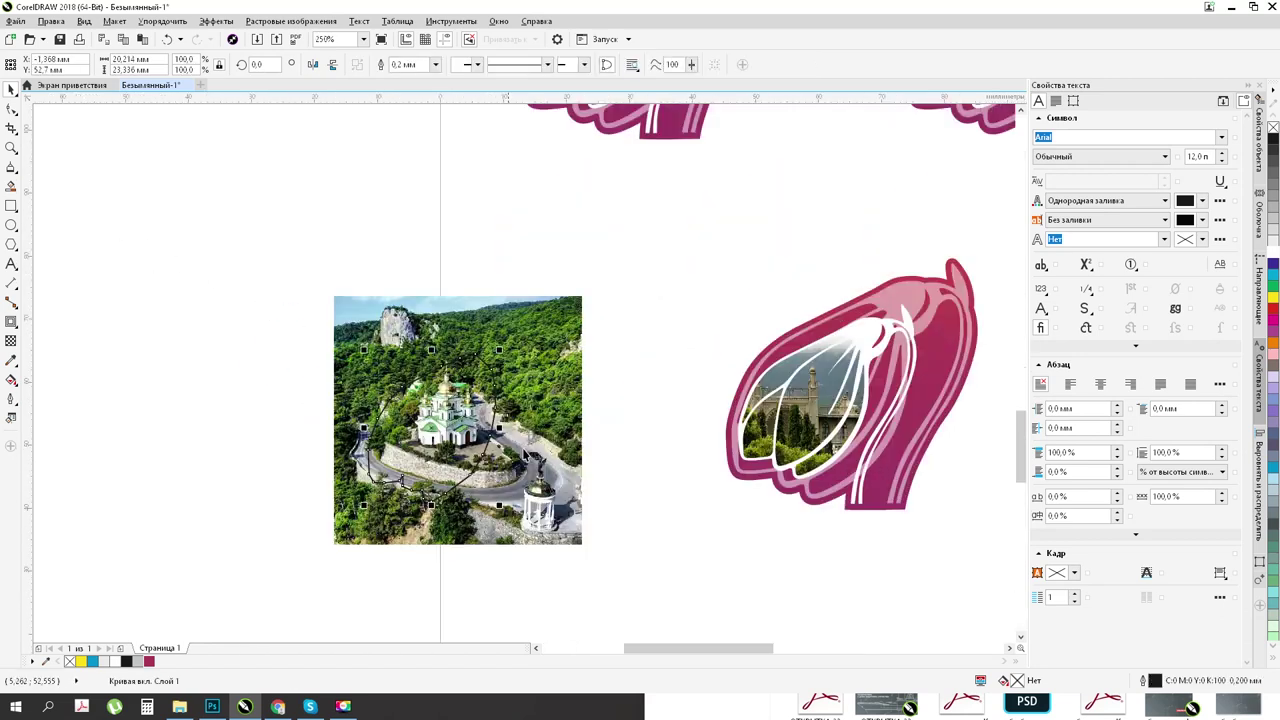
pyautogui.click(558, 475)
pyautogui.moveTo(587, 549); pyautogui.dragTo(563, 526)
pyautogui.moveTo(537, 465); pyautogui.dragTo(519, 484)
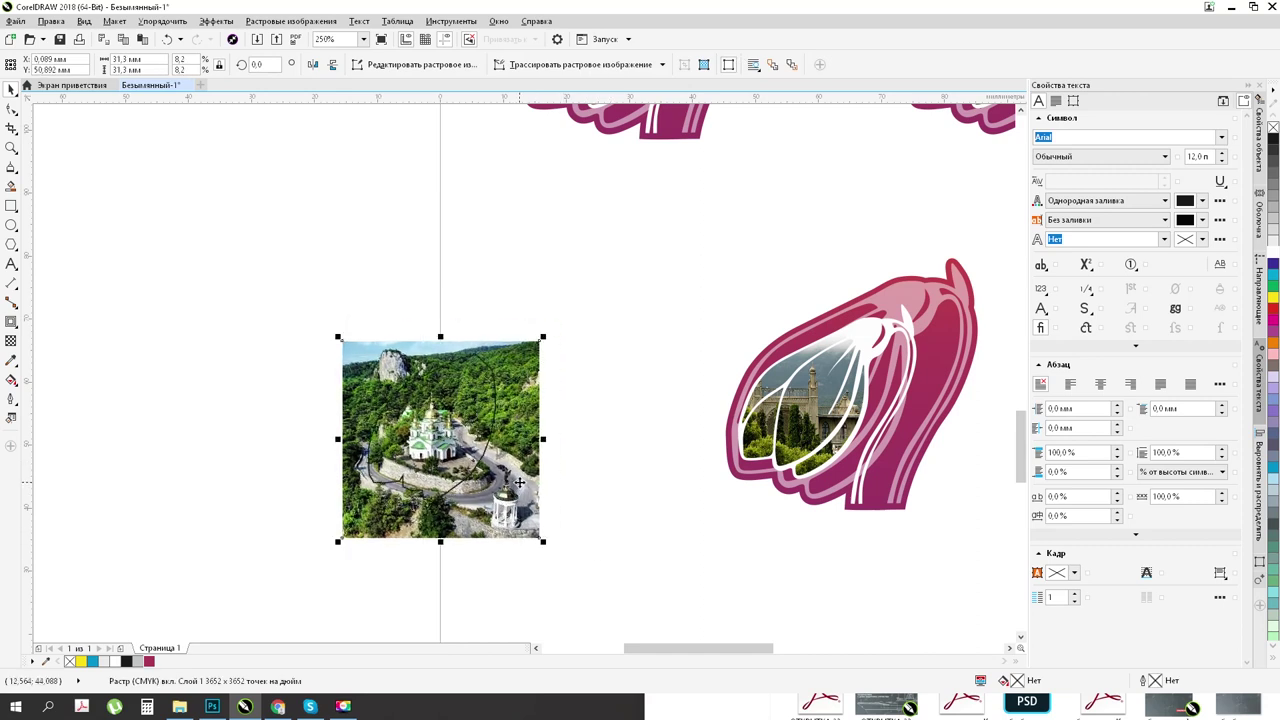
# Step: Intersect the church photo with the petal outline and move the petal-shaped result onto the right upper-row flower
pyautogui.moveTo(251, 277); pyautogui.dragTo(580, 591)
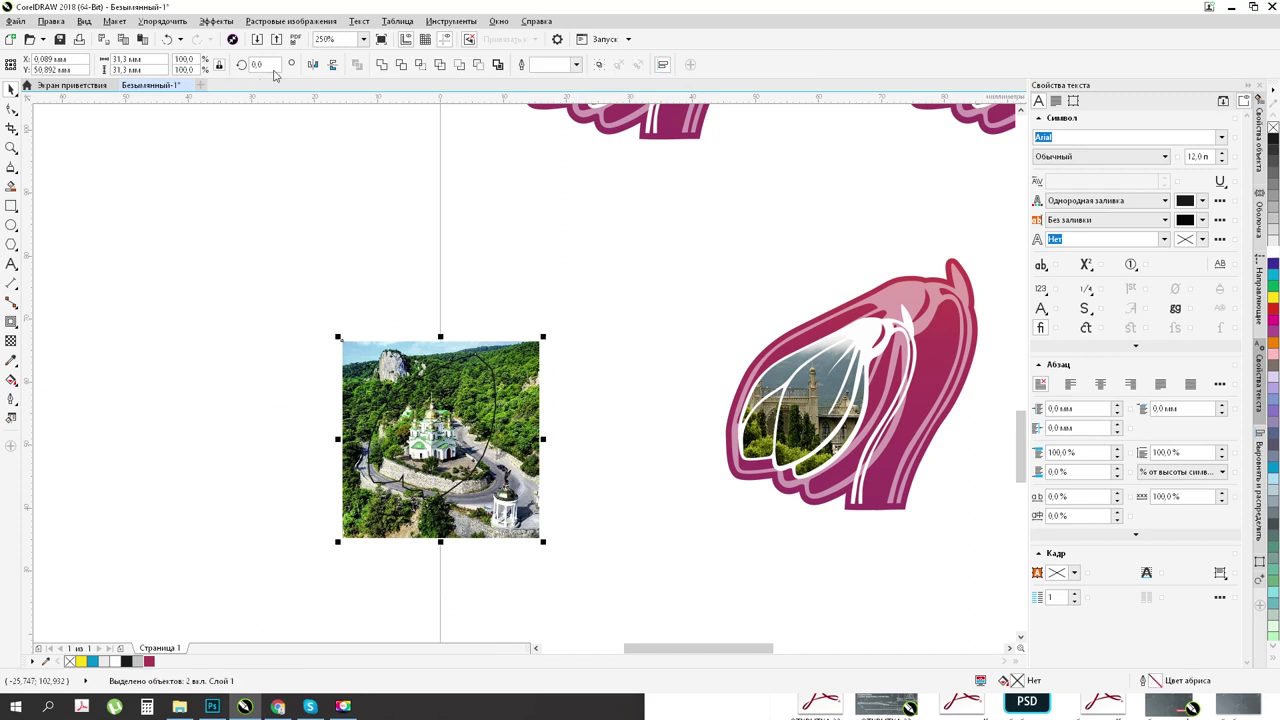
pyautogui.click(420, 64)
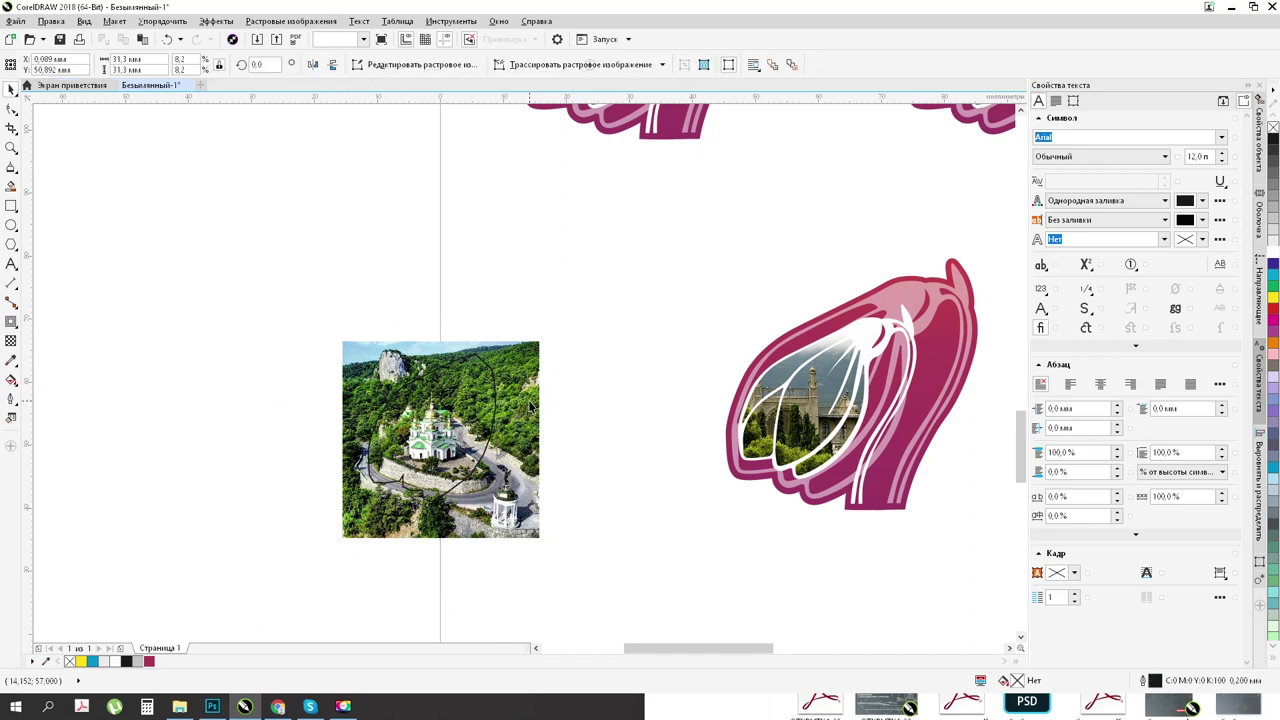
pyautogui.scroll(-2, 432, 440)
pyautogui.moveTo(438, 445); pyautogui.dragTo(882, 218)
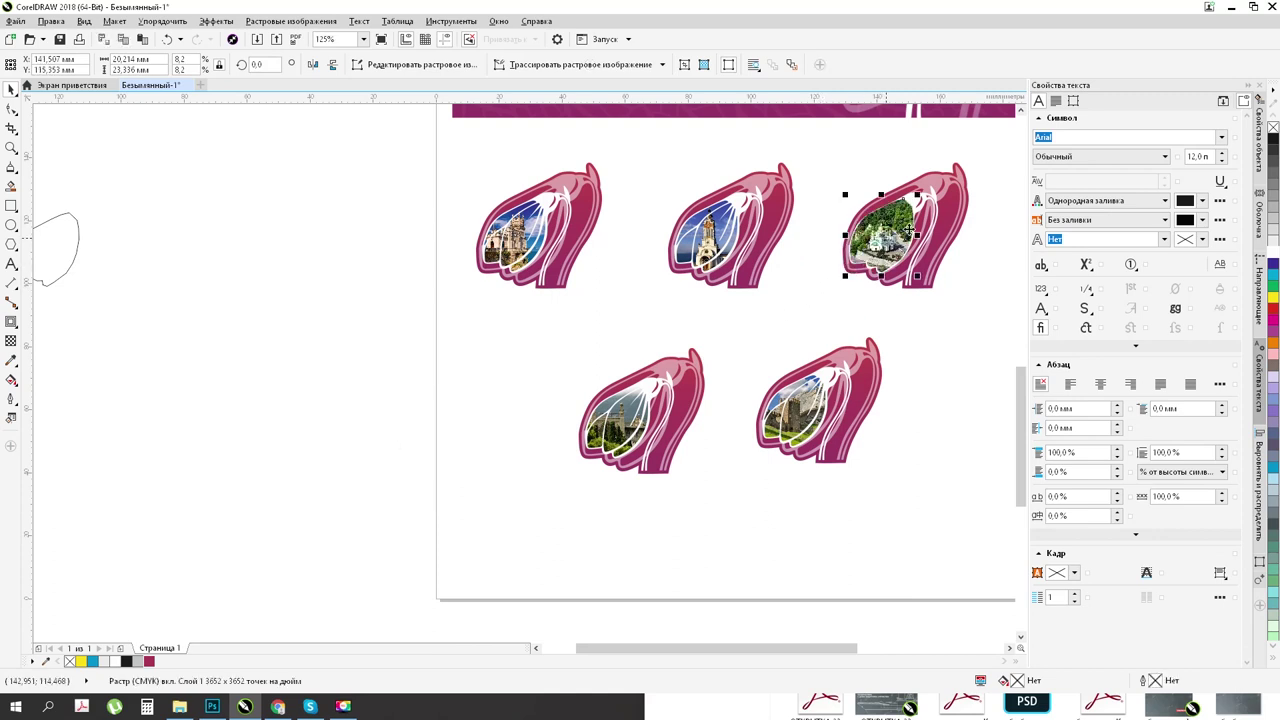
# Step: Place the petal-shaped church photo behind the white petal lines of the right upper-row flower
pyautogui.scroll(2, 880, 215)
pyautogui.scroll(5, 880, 216)
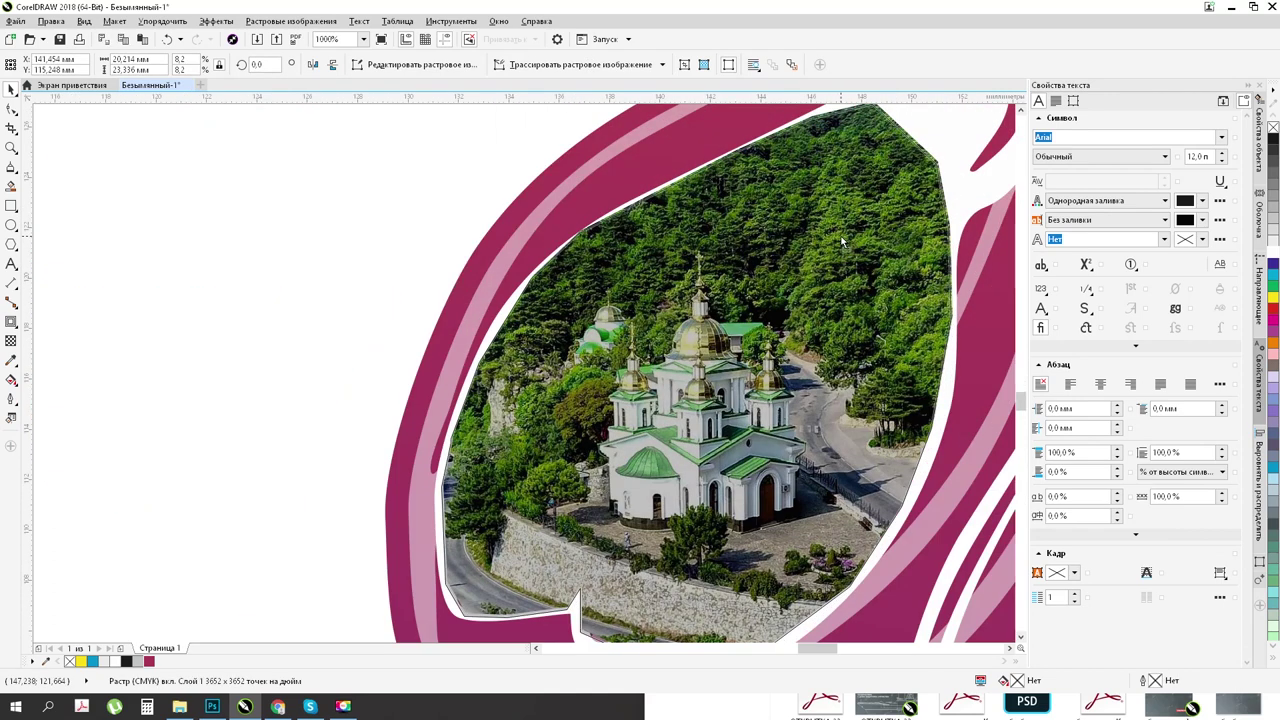
pyautogui.scroll(-2, 808, 233)
pyautogui.rightClick(808, 238)
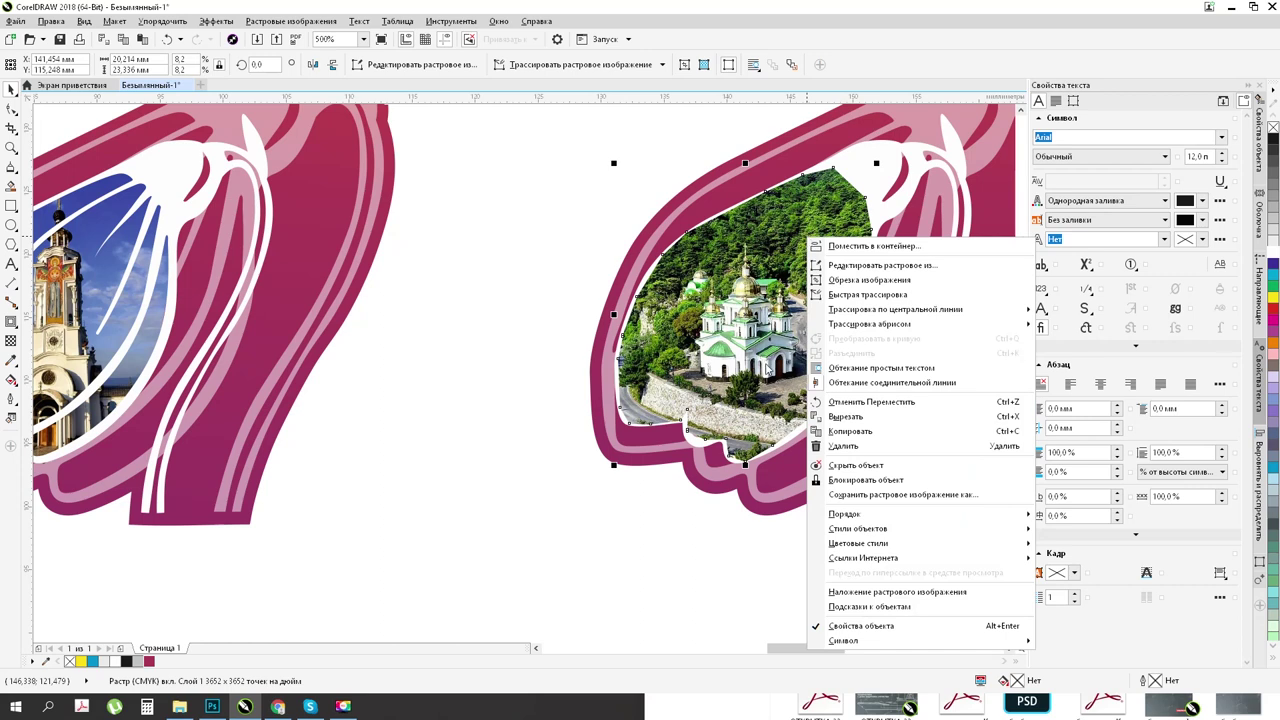
pyautogui.moveTo(833, 516)
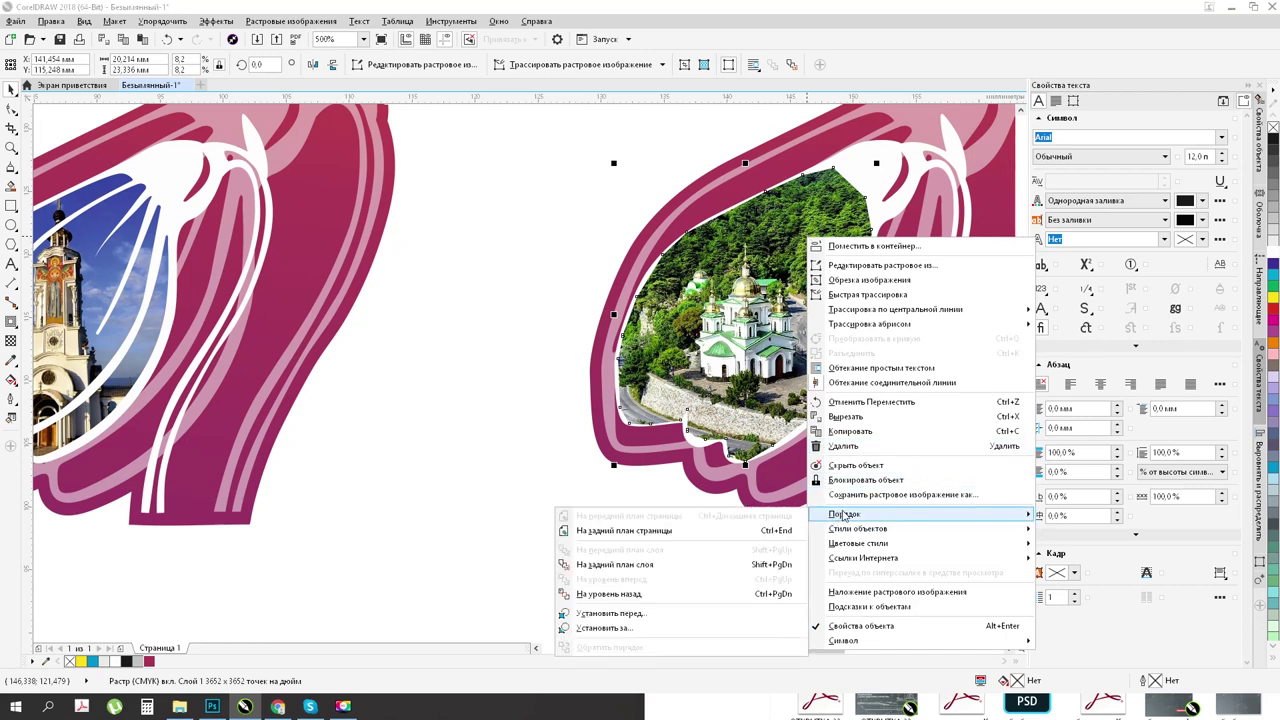
pyautogui.click(673, 629)
pyautogui.click(935, 162)
pyautogui.click(522, 230)
pyautogui.click(521, 231)
pyautogui.scroll(-3, 521, 231)
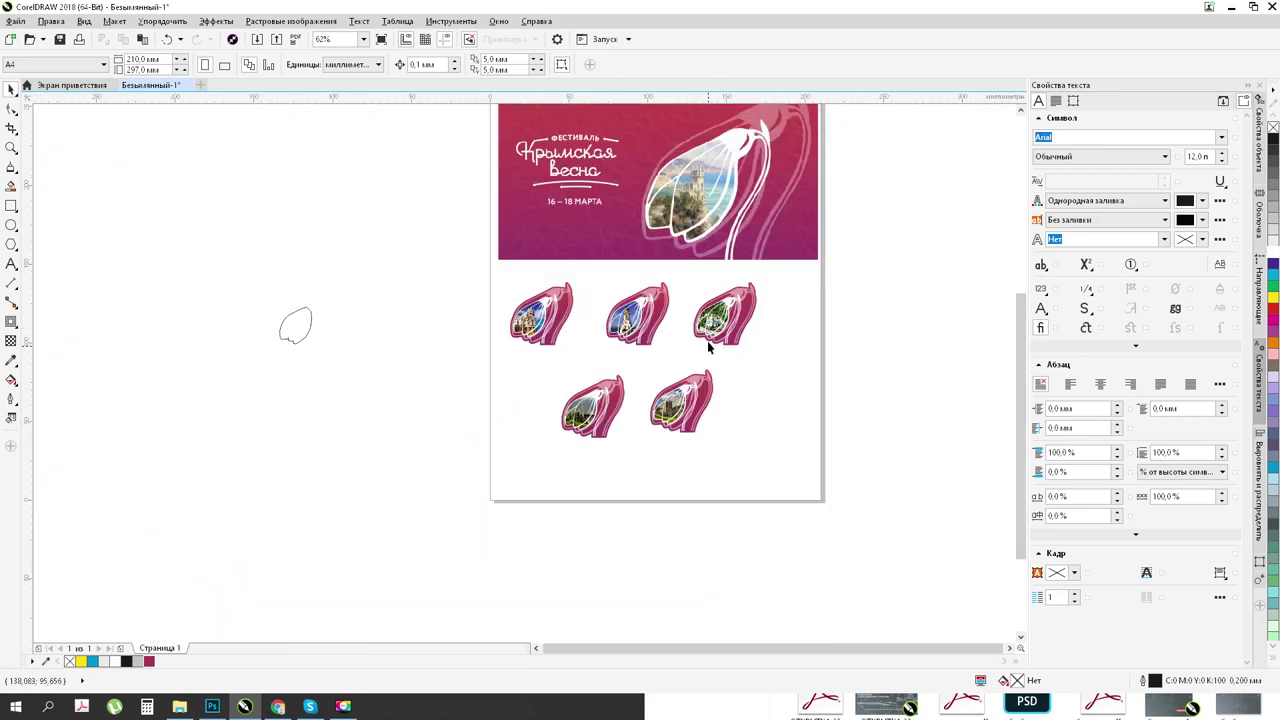
# Step: Move the middle upper-row flower slightly left and the left lower-row flower slightly up to even out the layout
pyautogui.scroll(1, 443, 322)
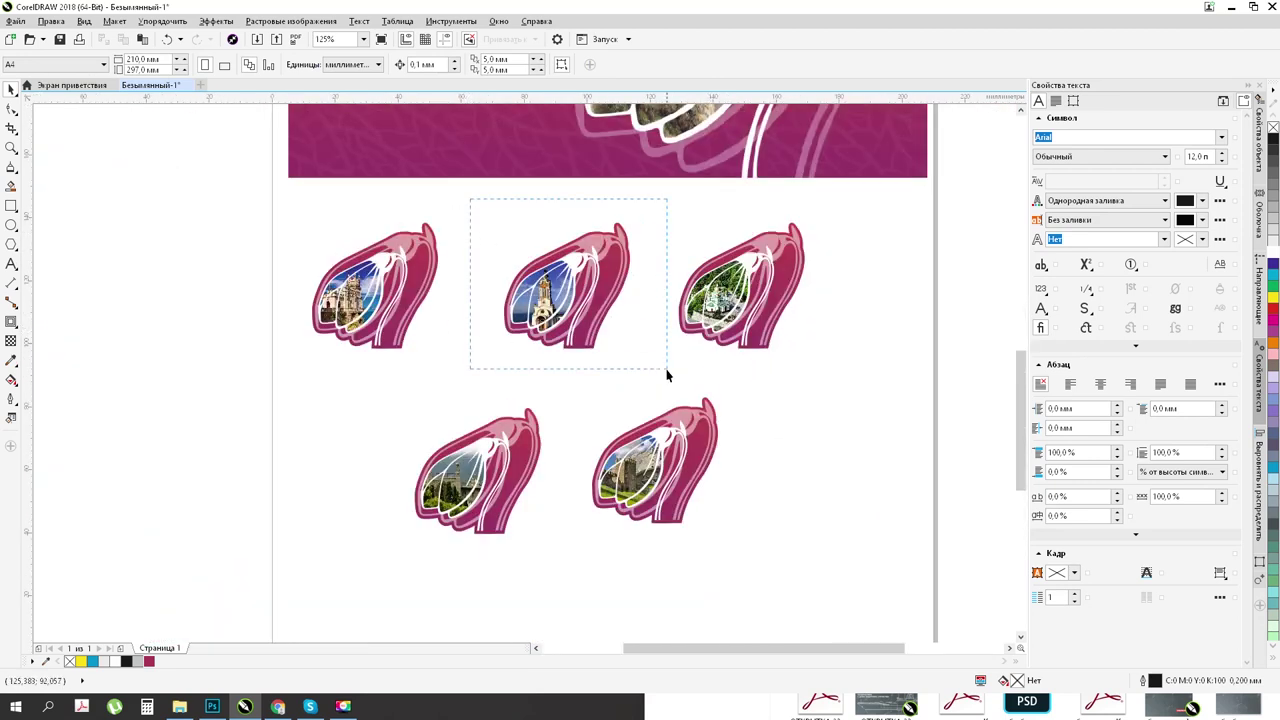
pyautogui.moveTo(667, 369); pyautogui.dragTo(668, 370)
pyautogui.moveTo(590, 300); pyautogui.dragTo(578, 300)
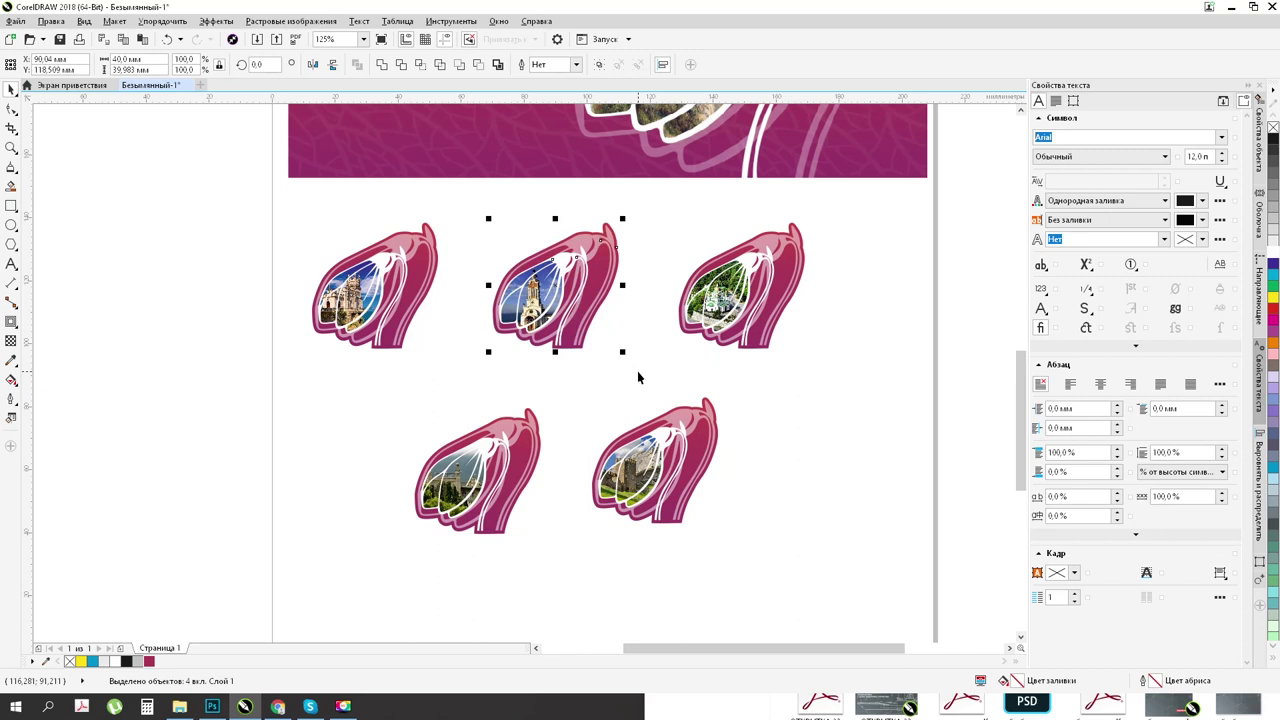
pyautogui.click(637, 376)
pyautogui.moveTo(560, 567); pyautogui.dragTo(562, 569)
pyautogui.moveTo(514, 500); pyautogui.dragTo(514, 486)
pyautogui.click(595, 387)
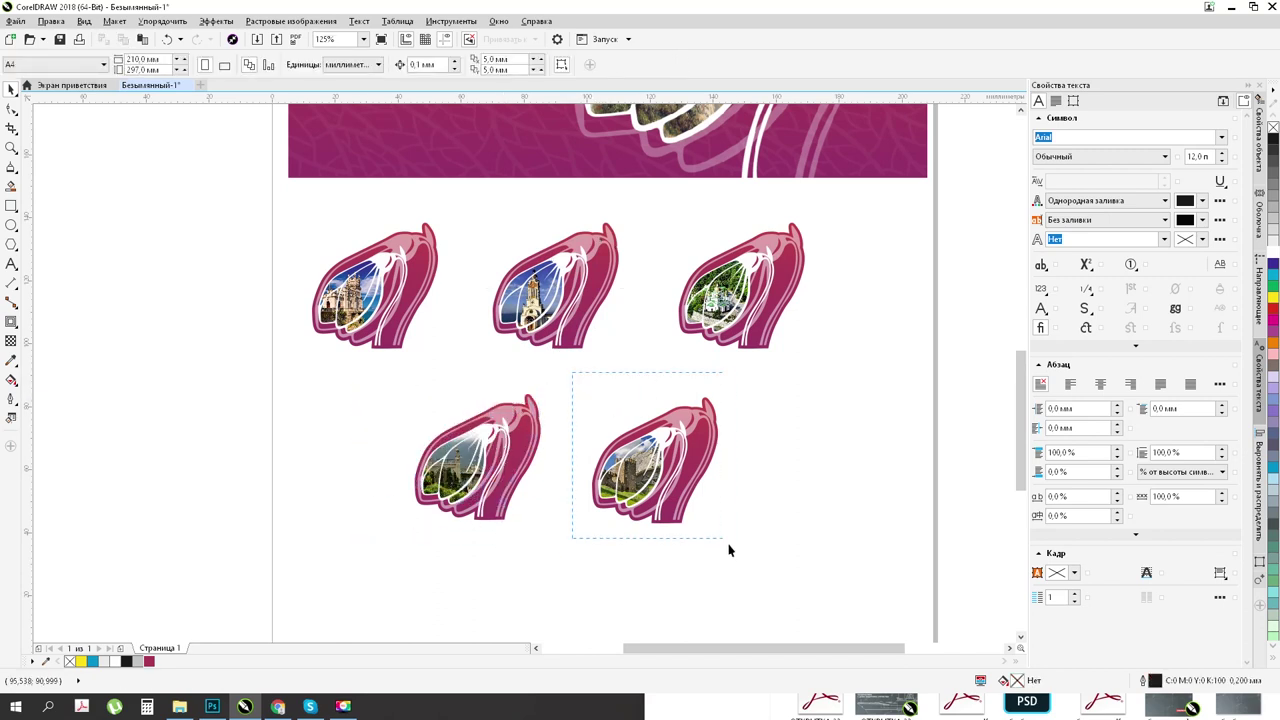
# Step: Move the right lower-row flower and the right upper-row flower slightly to the right to widen the spacing
pyautogui.moveTo(728, 550); pyautogui.dragTo(724, 540)
pyautogui.moveTo(680, 463); pyautogui.dragTo(696, 462)
pyautogui.moveTo(668, 205); pyautogui.dragTo(808, 343)
pyautogui.moveTo(771, 289); pyautogui.dragTo(800, 289)
pyautogui.click(829, 379)
pyautogui.click(829, 384)
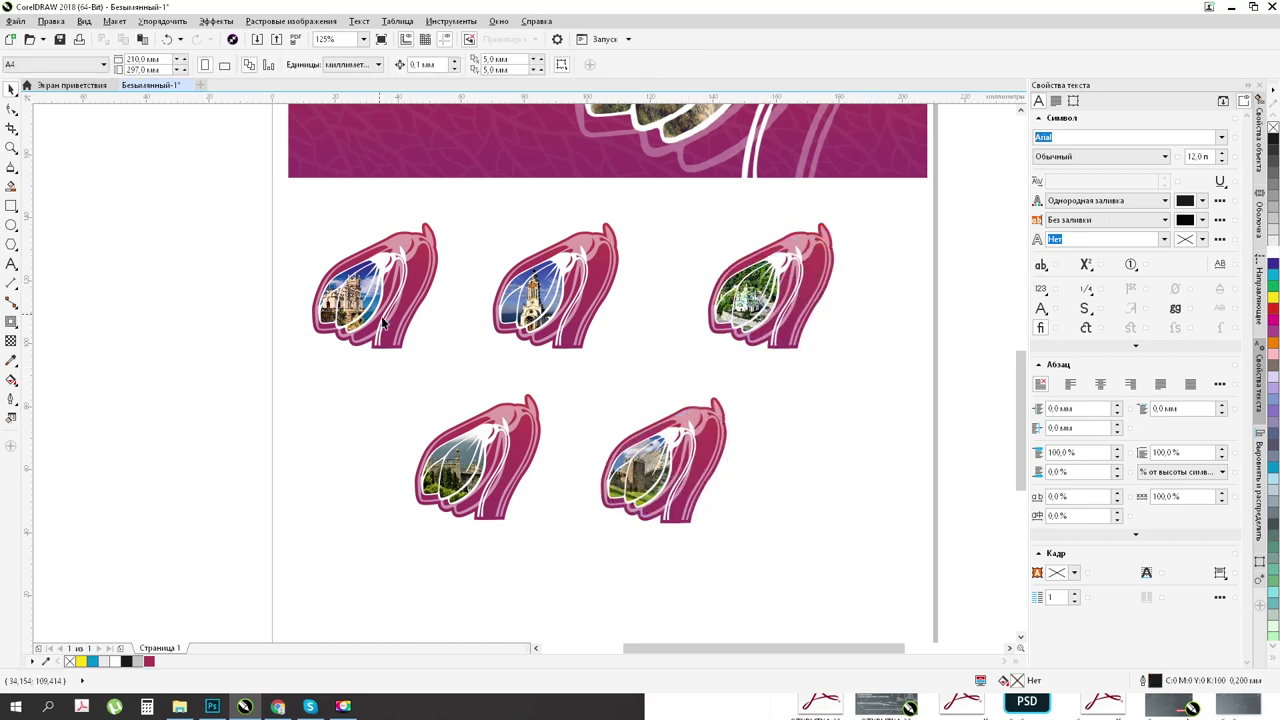
# Step: Draw a rectangle of about 189 × 112 mm around all five flower badges below the banner
pyautogui.scroll(-2, 550, 335)
pyautogui.scroll(2, 453, 374)
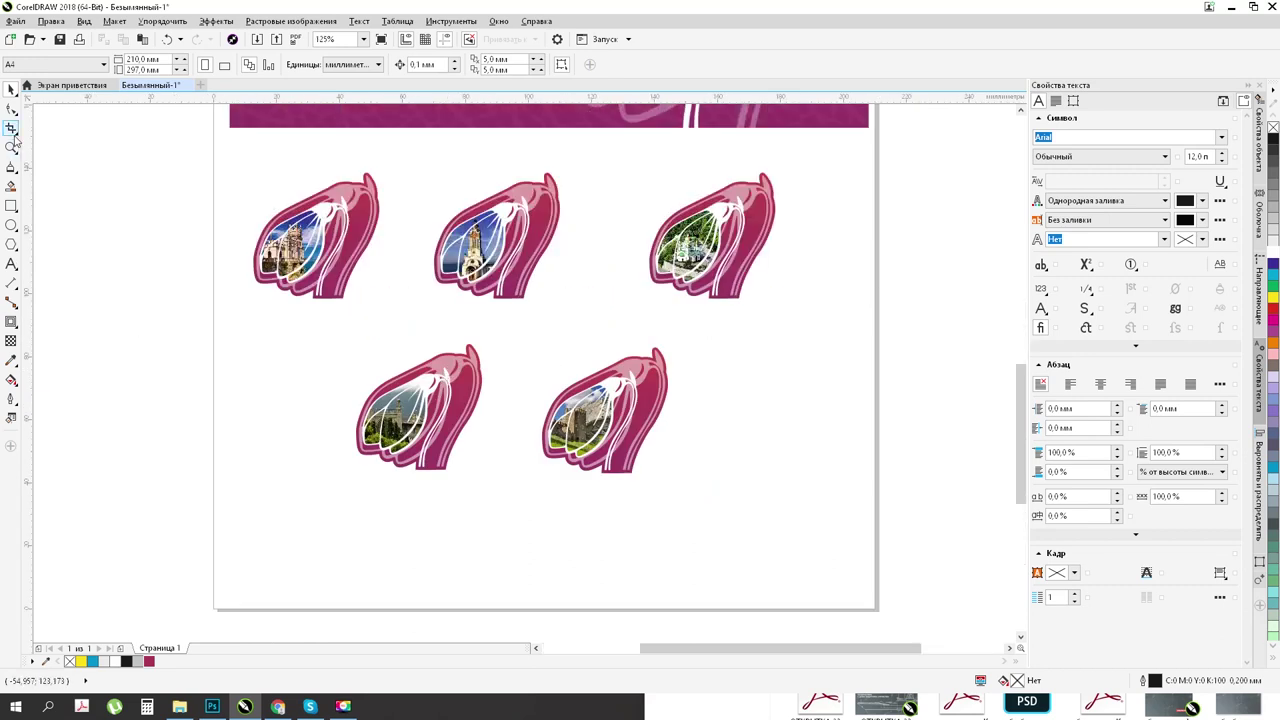
pyautogui.click(11, 205)
pyautogui.moveTo(228, 142); pyautogui.dragTo(826, 495)
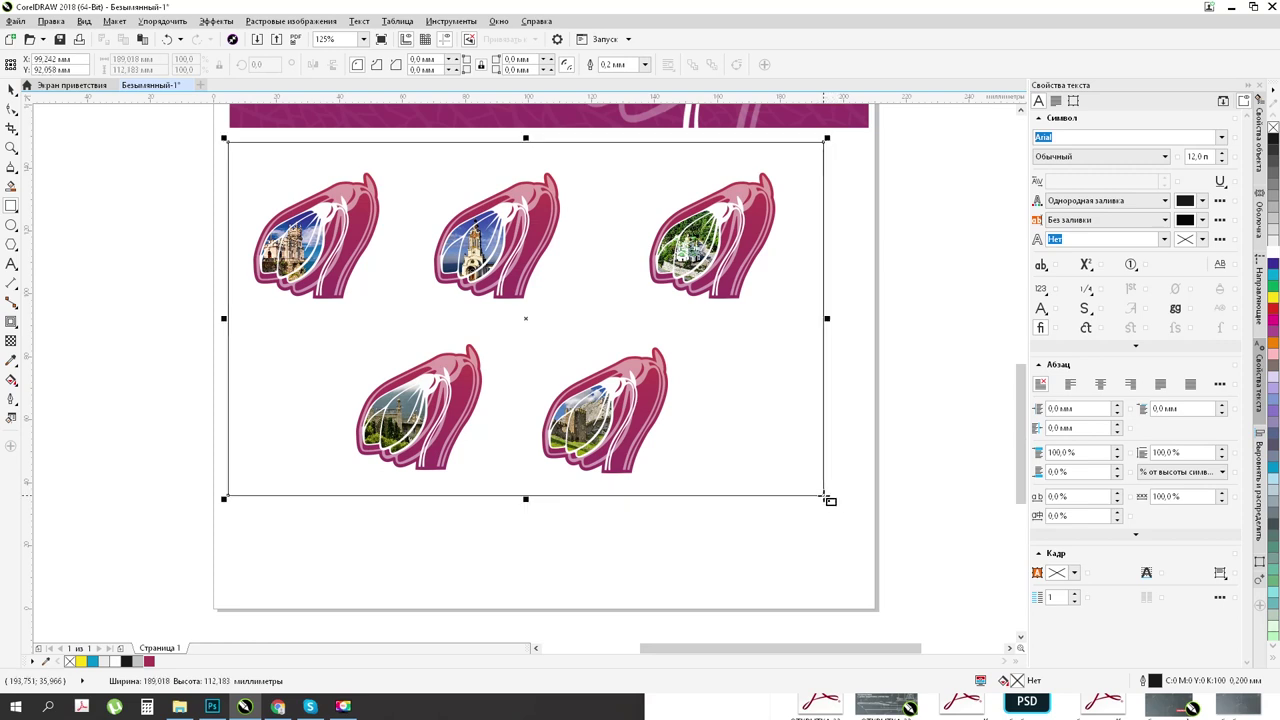
pyautogui.click(11, 90)
pyautogui.click(173, 141)
# Step: Export only the five flowers and their frame as a JPG named "магниты Крым" in D:\работа\работа, using CMYK (32-bit) and 100% quality
pyautogui.moveTo(172, 130); pyautogui.dragTo(875, 529)
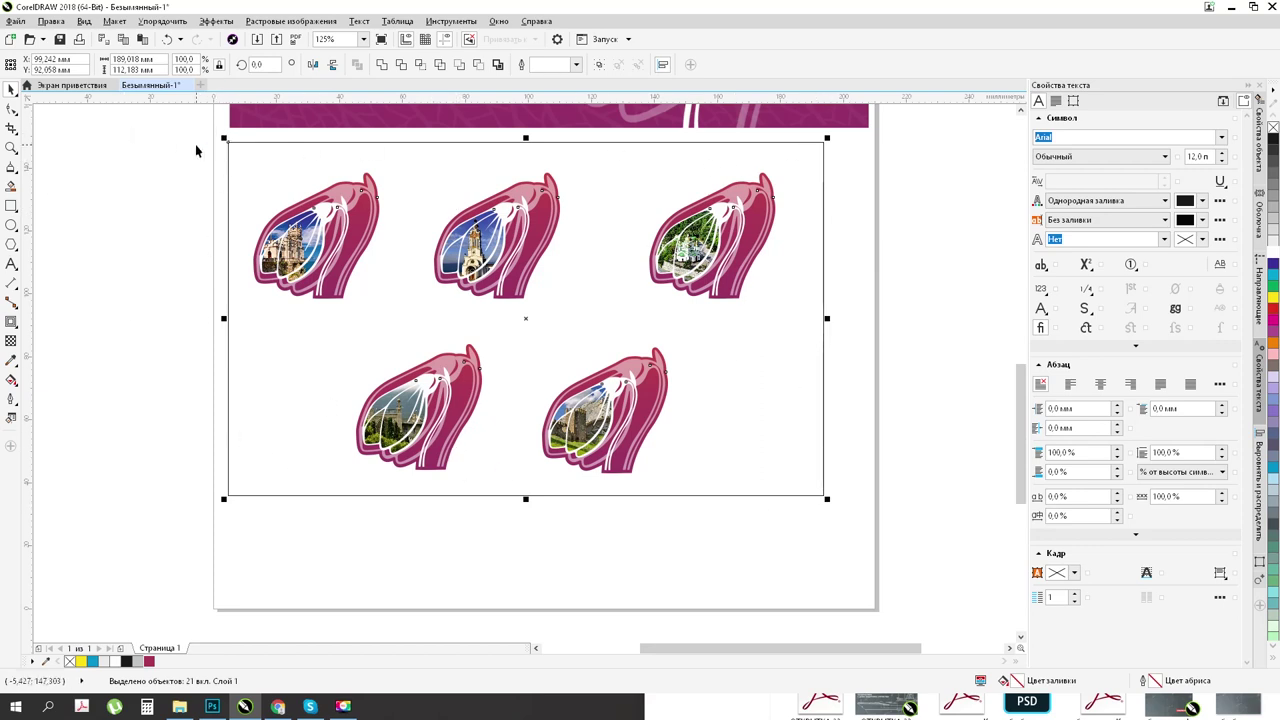
pyautogui.hotkey('ctrl', 'e')
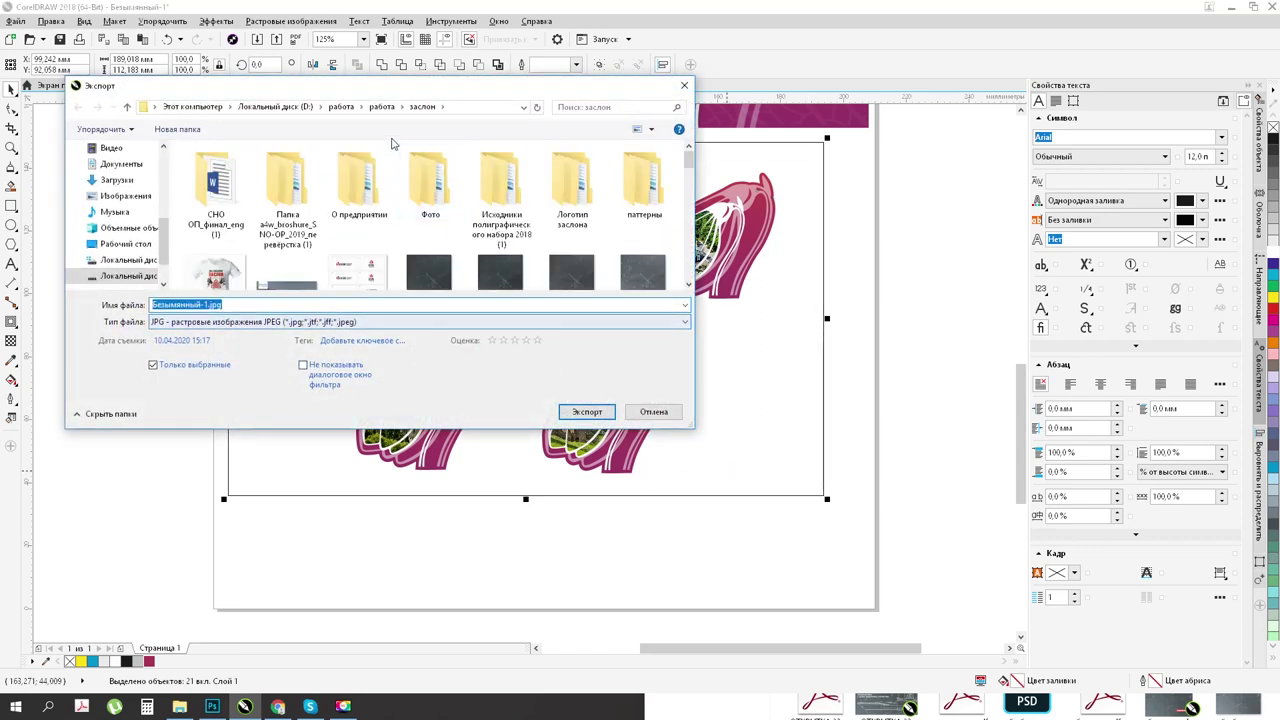
pyautogui.click(381, 107)
pyautogui.click(233, 305)
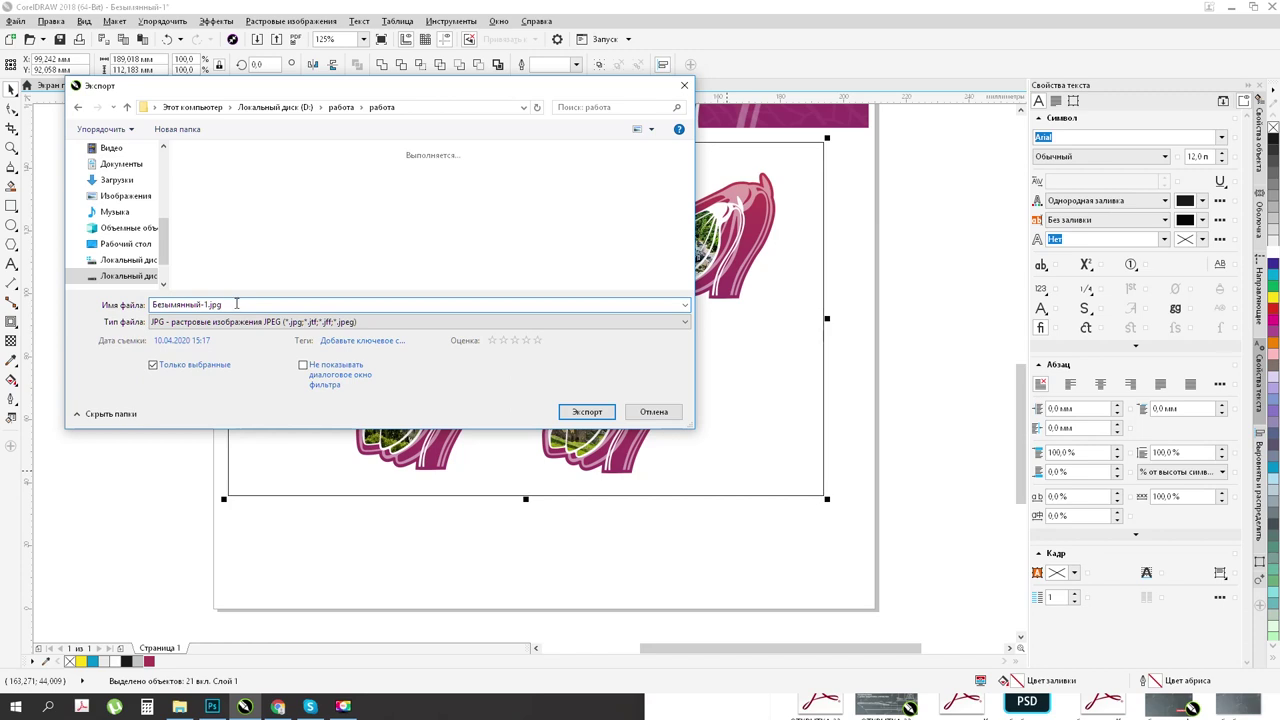
pyautogui.doubleClick(236, 304)
pyautogui.write('ма')
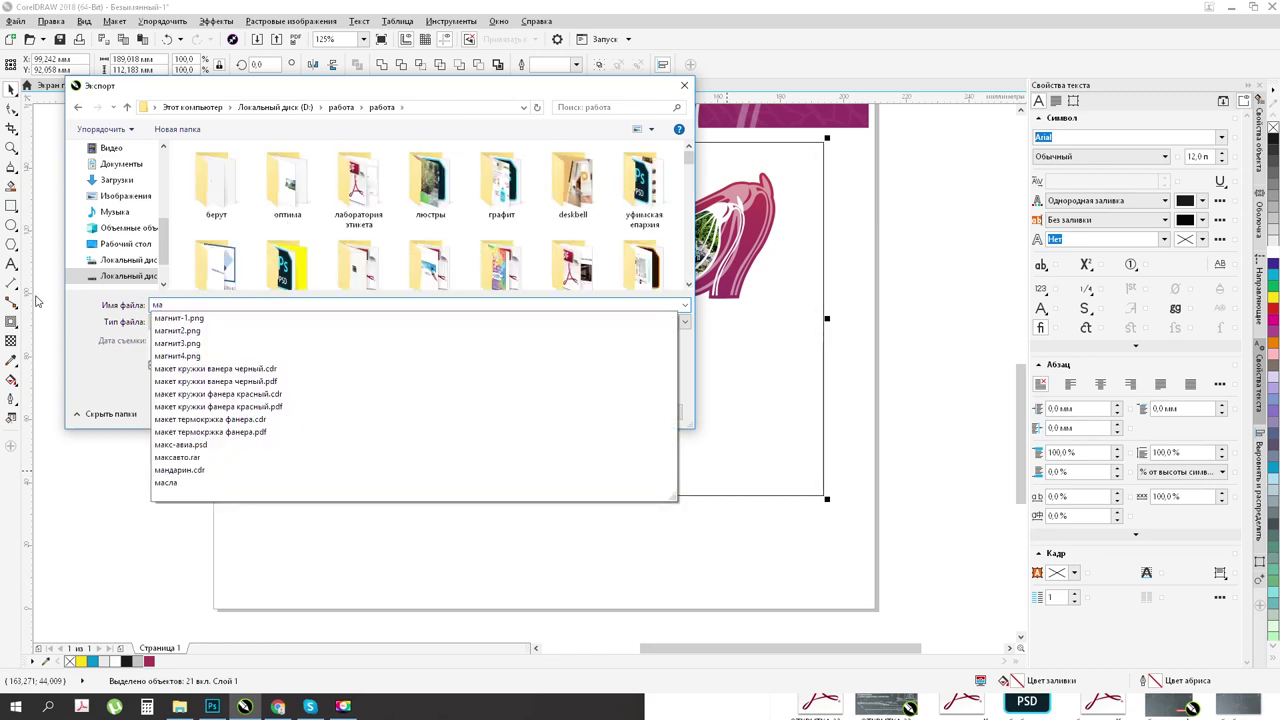
pyautogui.write('гниты Крым')
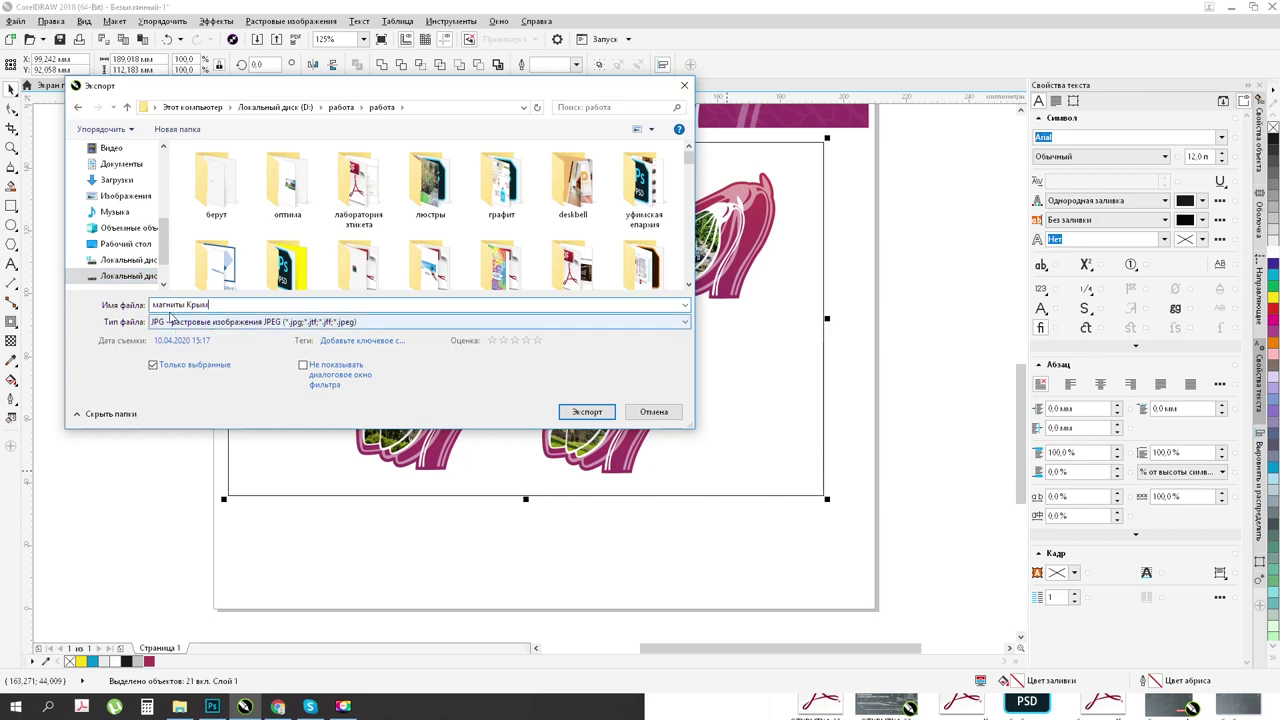
pyautogui.click(576, 414)
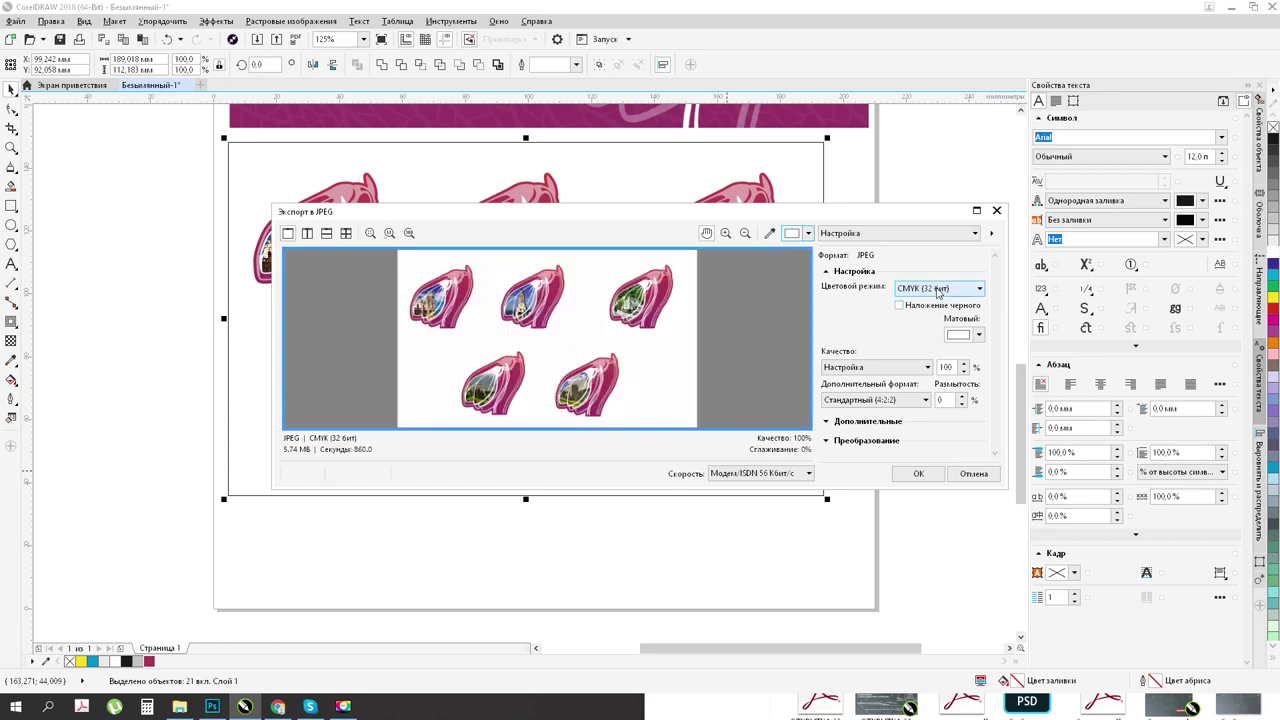
pyautogui.click(913, 476)
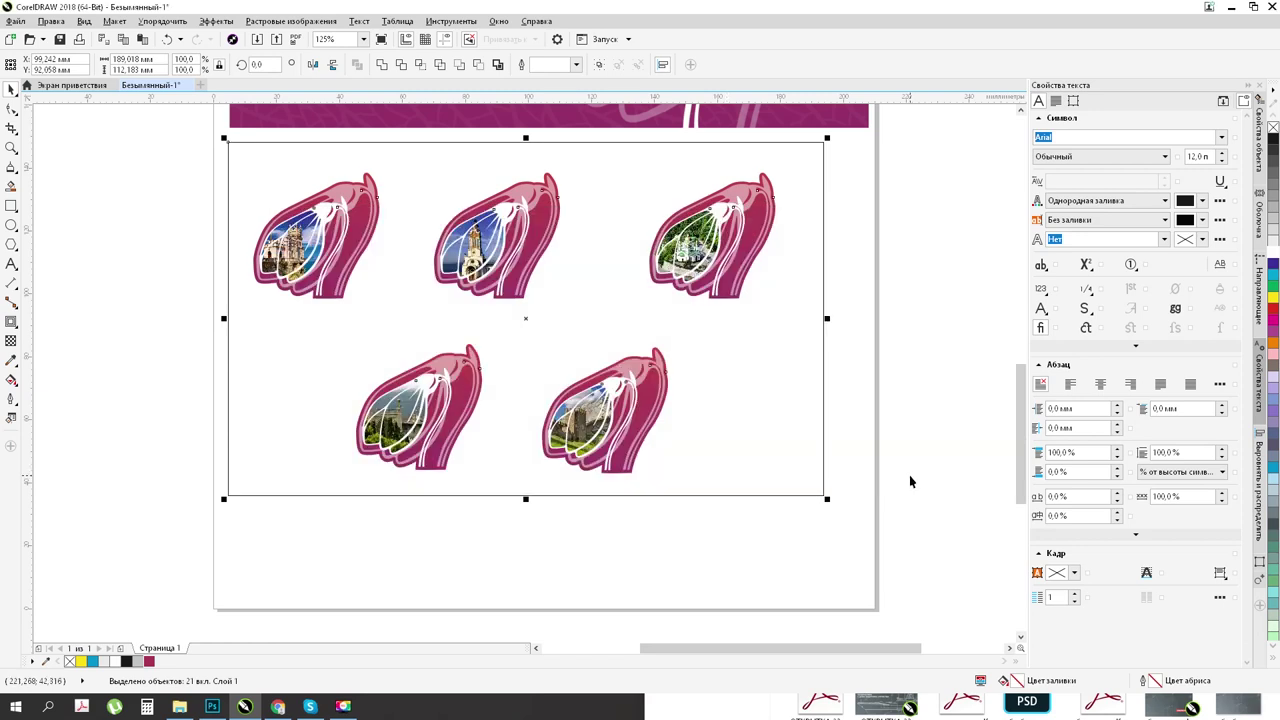
pyautogui.click(911, 438)
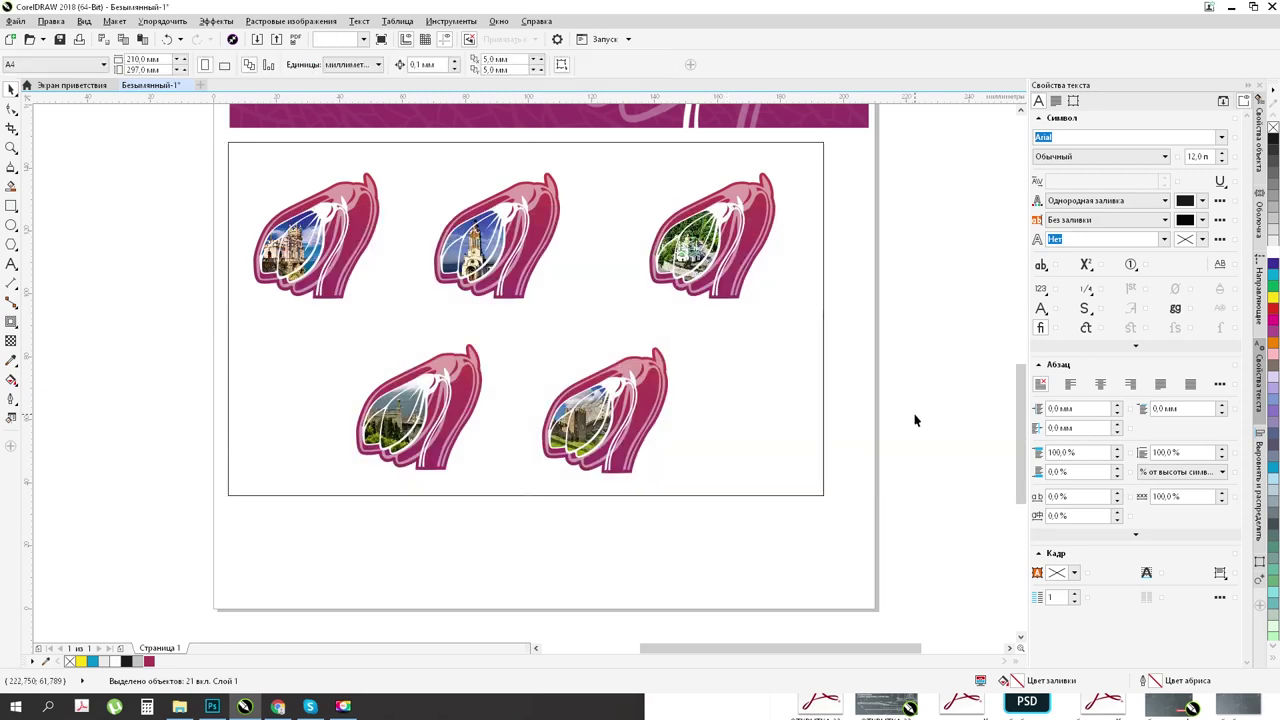
# Step: Save the document as a CorelDRAW version 20.0 (2018) file named "магнит Крым" in D:\работа\работа
pyautogui.click(15, 21)
pyautogui.click(50, 149)
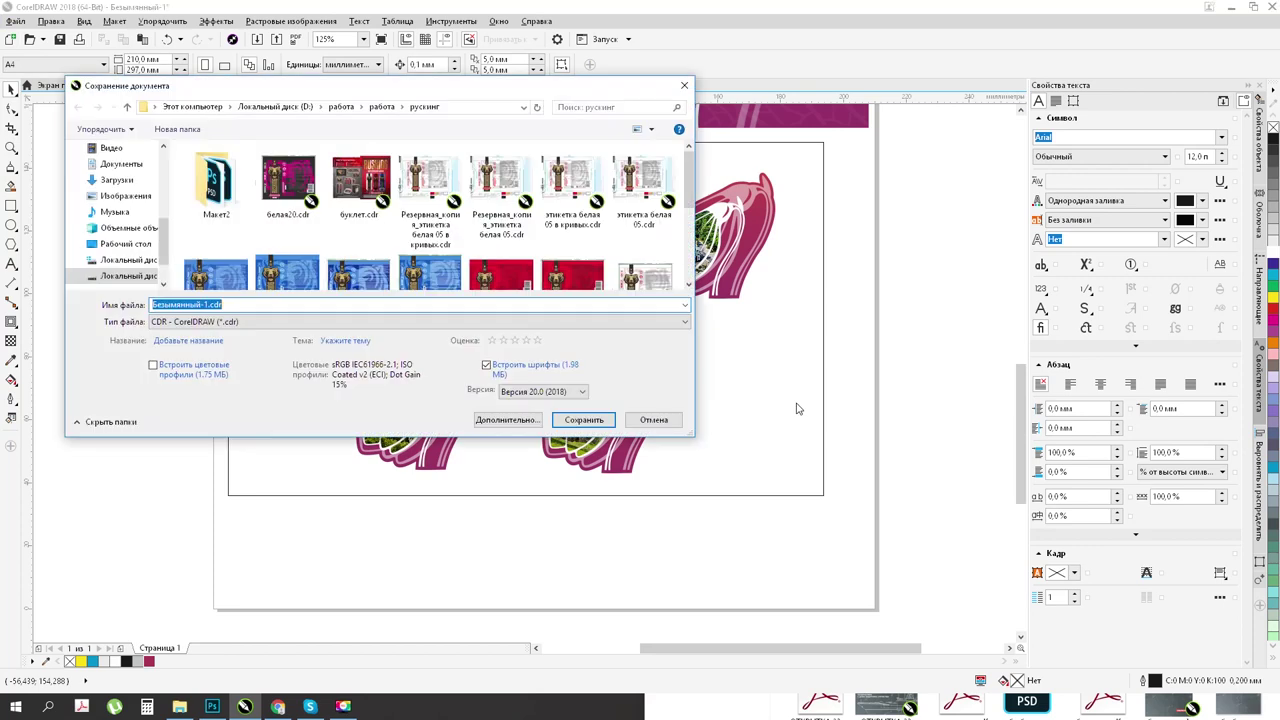
pyautogui.click(381, 107)
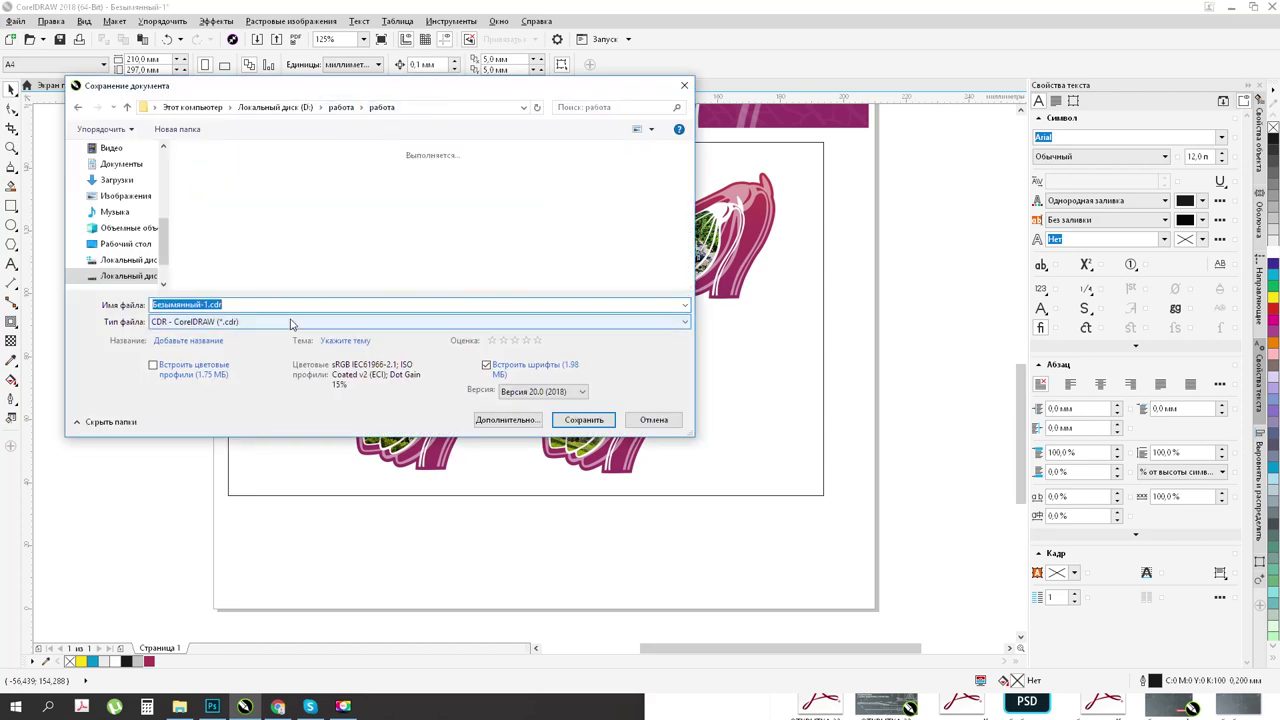
pyautogui.write('магни')
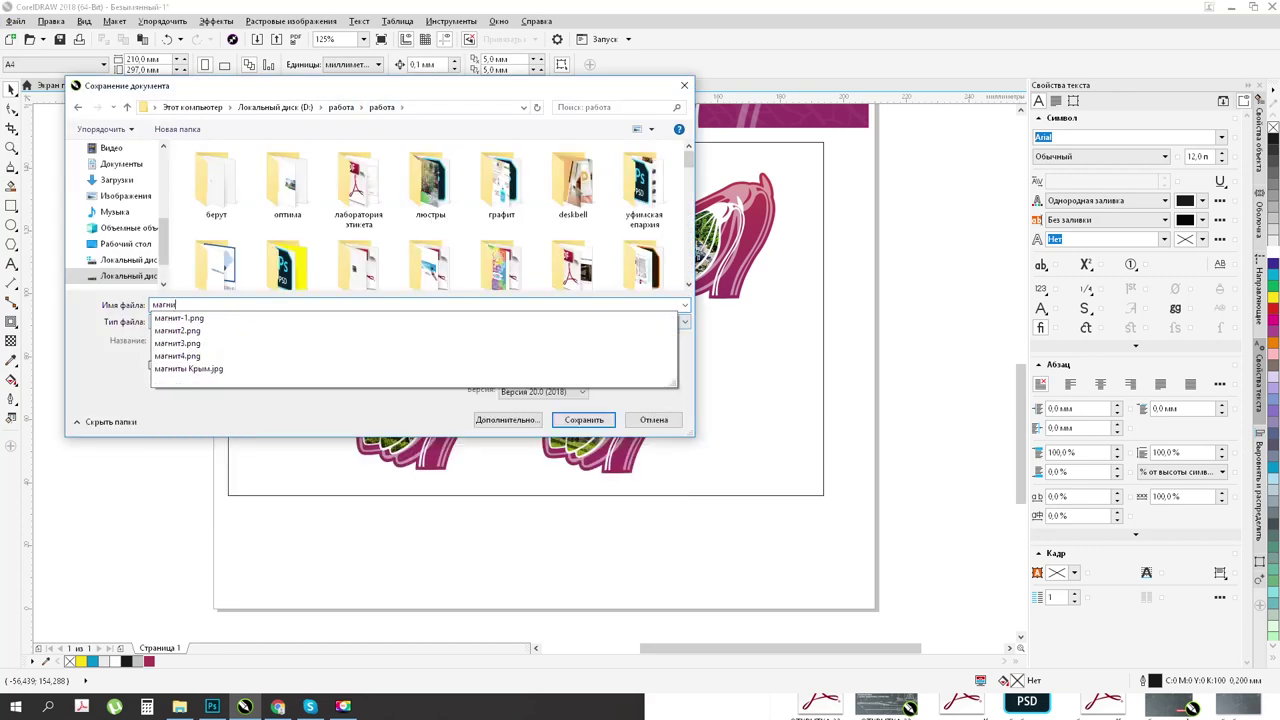
pyautogui.write('т Крым')
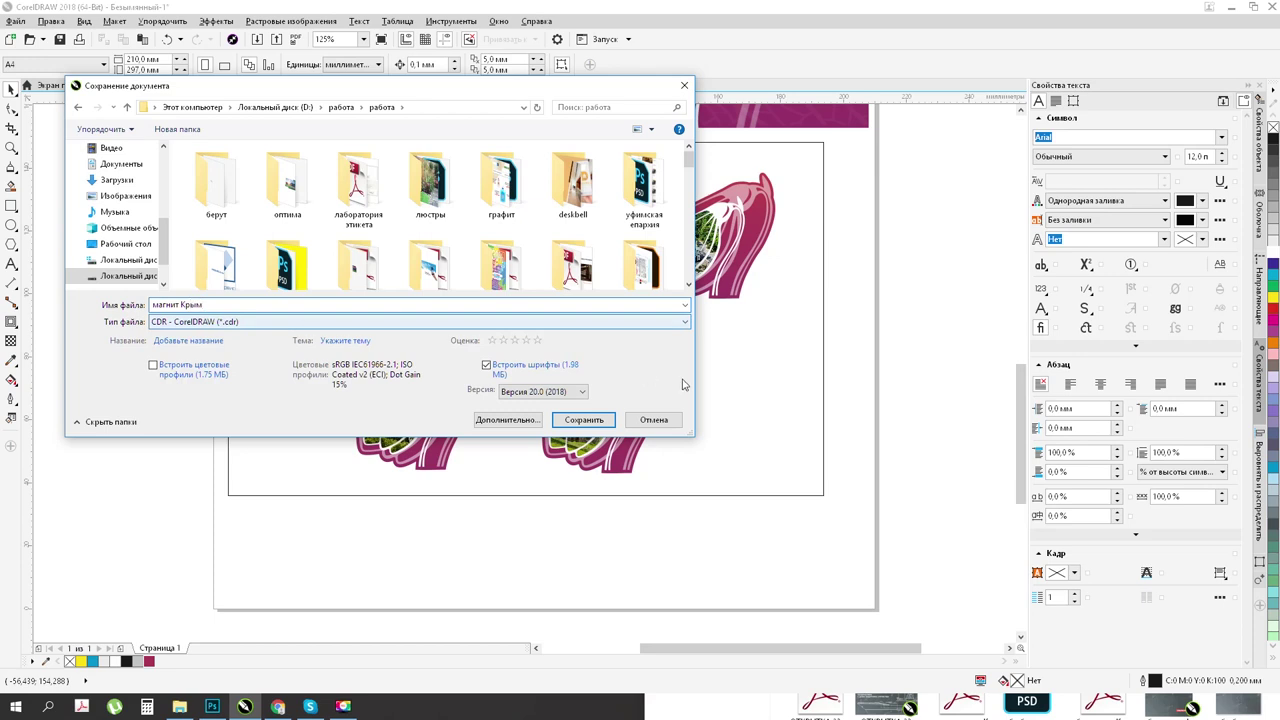
pyautogui.click(584, 420)
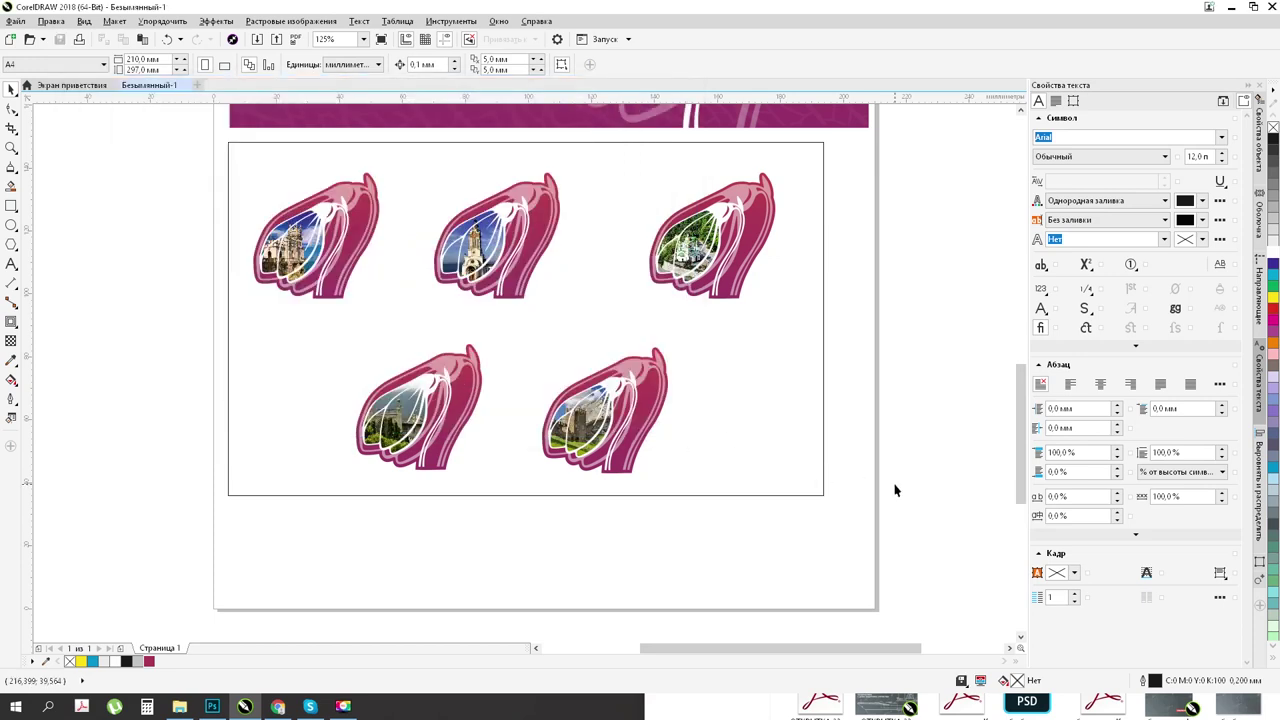